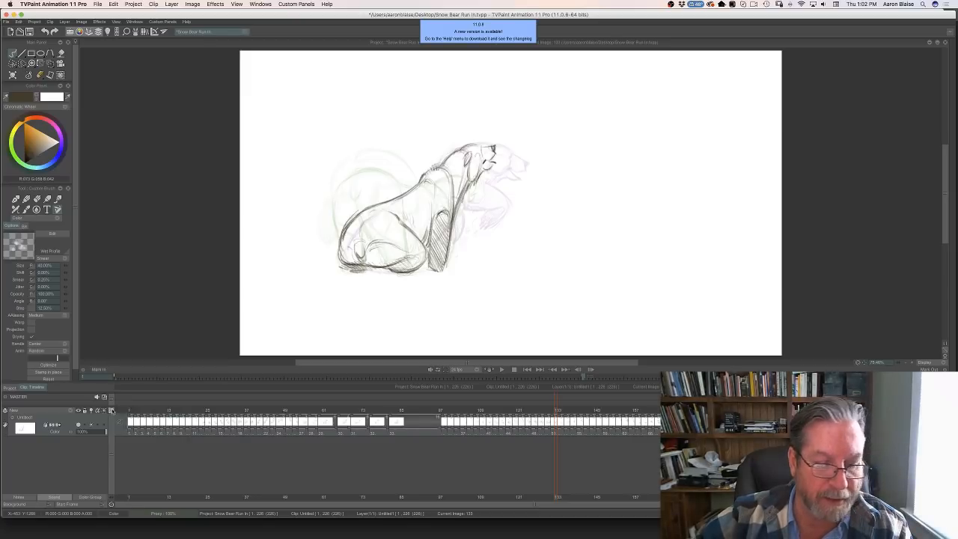
- Enlarge the timeline and play back the rough bear animation to review its timing, stopping the playback when done
drag(112, 410, 122, 410)
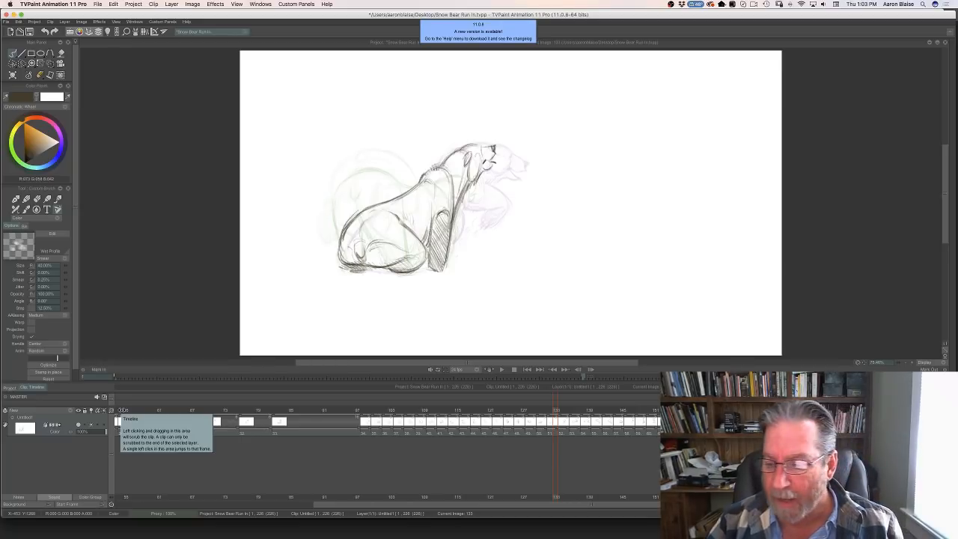
drag(370, 508, 307, 506)
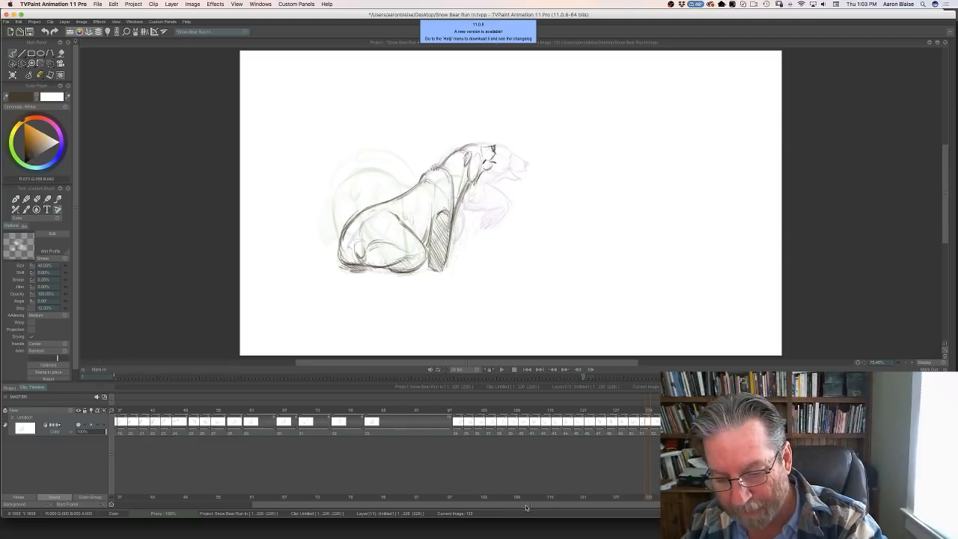
scroll(306, 506, right, 5)
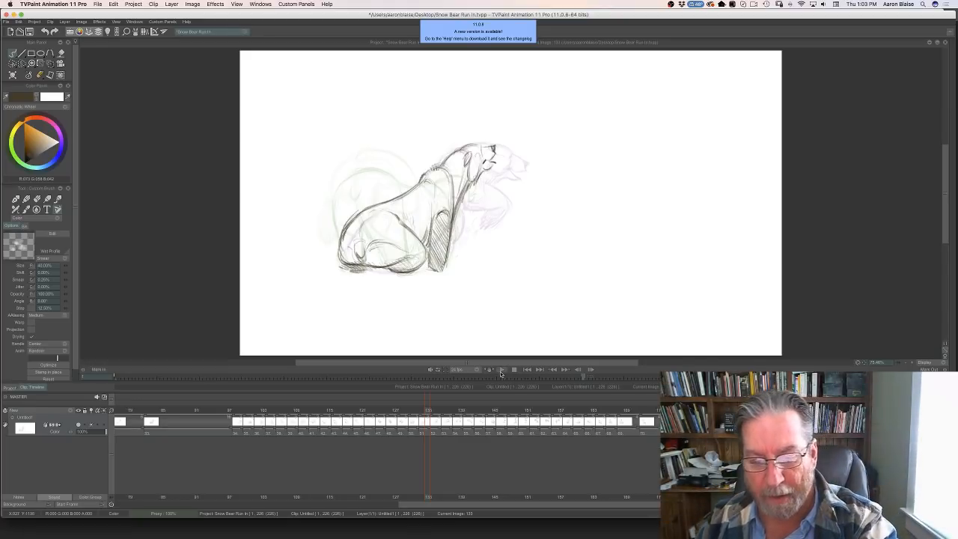
click(502, 370)
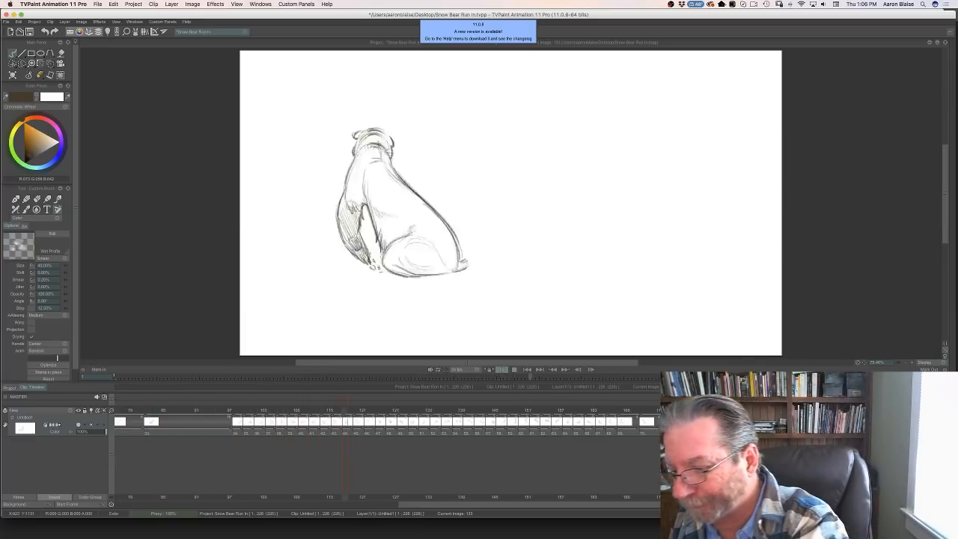
key(Return)
- Reduce the exposure of the last ten drawings, 76 to 85, to one frame each at the clip's end
click(909, 412)
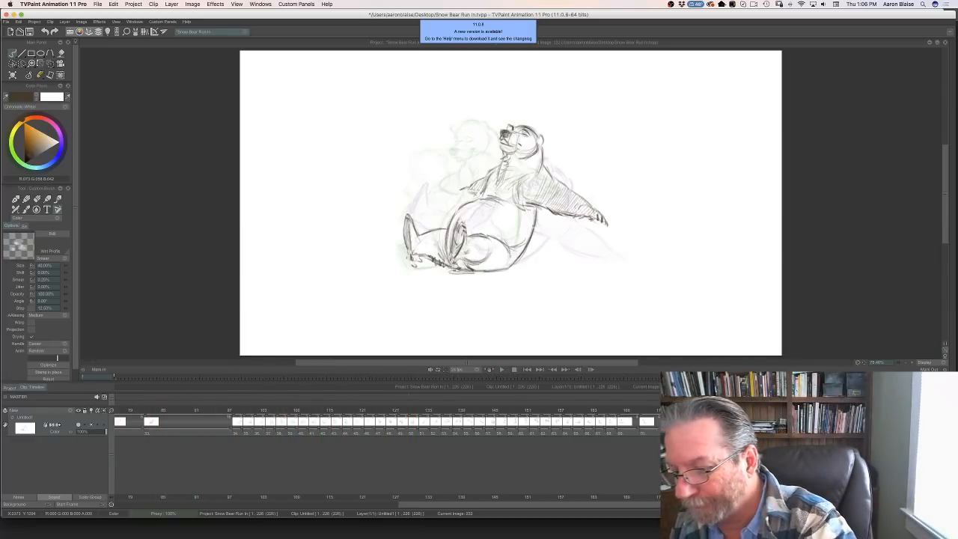
drag(916, 410, 945, 410)
click(621, 422)
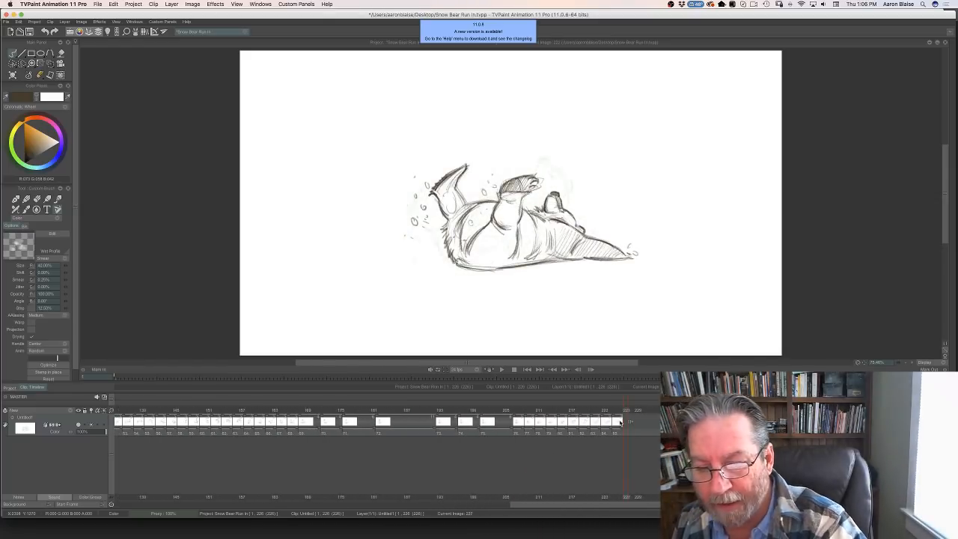
click(642, 427)
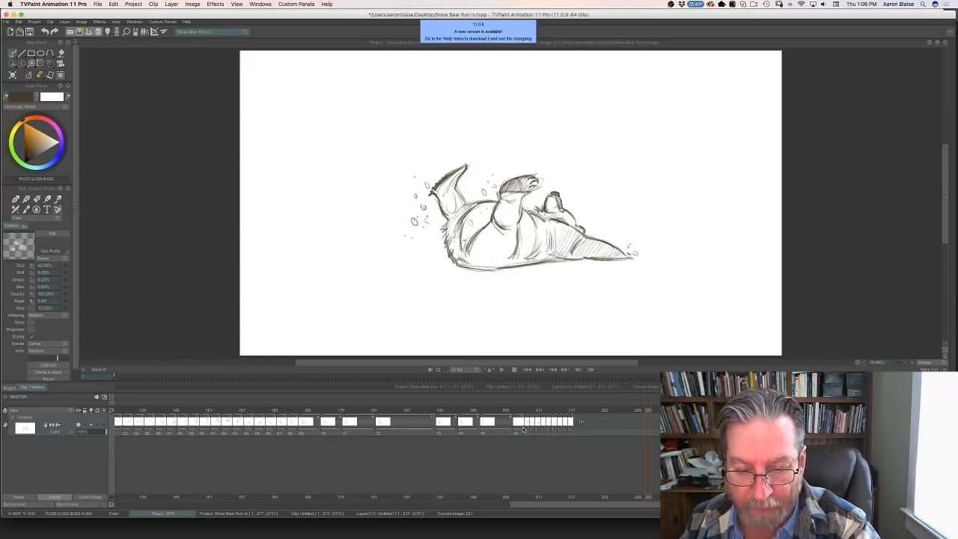
mouse_move(646, 411)
mouse_down()
mouse_move(488, 410)
mouse_move(569, 406)
mouse_up()
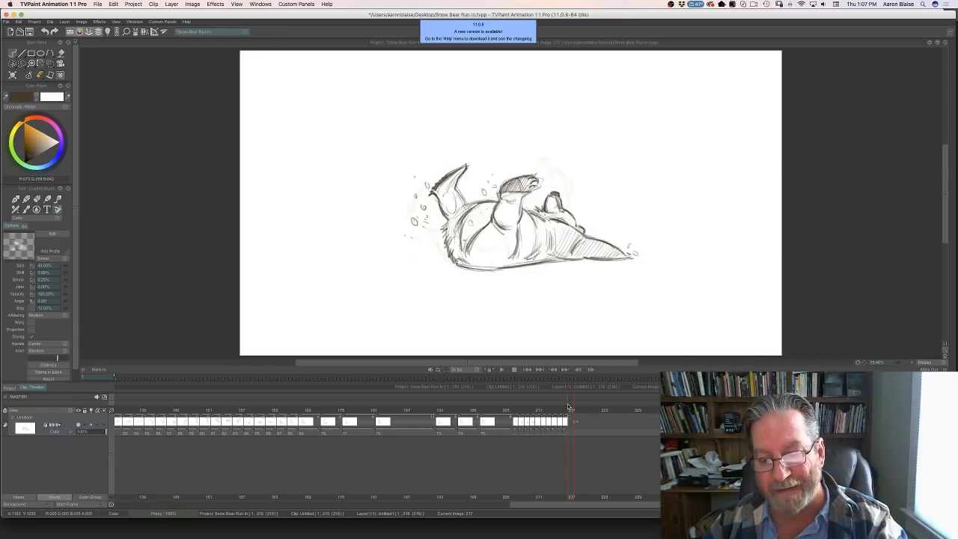
- Scrub through the bear's backward fall in the last drawings and add a blank drawing at frame 217
mouse_move(568, 411)
mouse_down()
mouse_move(506, 407)
mouse_move(577, 410)
mouse_move(449, 408)
mouse_move(566, 410)
mouse_up()
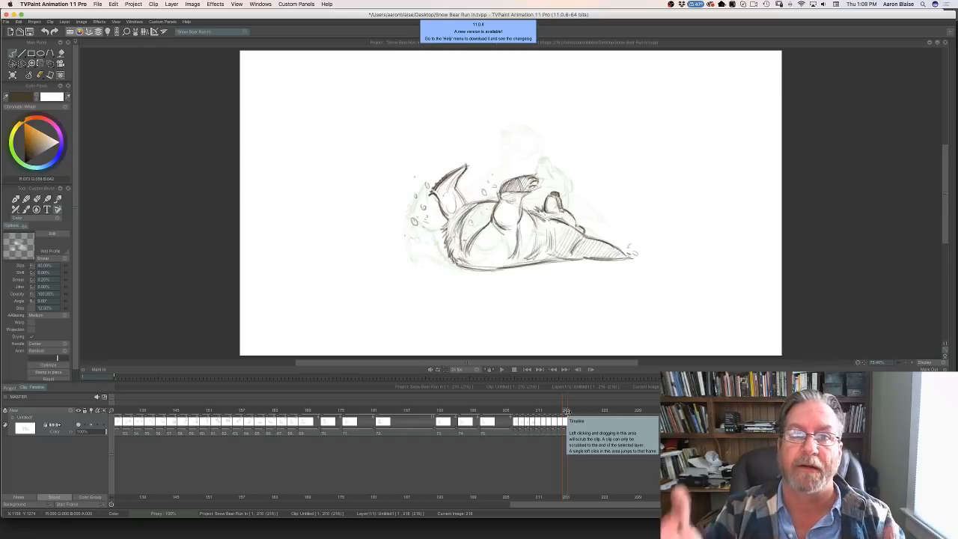
mouse_move(566, 411)
mouse_down()
mouse_move(487, 411)
mouse_move(569, 411)
mouse_move(500, 409)
mouse_move(569, 407)
mouse_move(500, 409)
mouse_move(567, 407)
mouse_move(510, 408)
mouse_move(560, 408)
mouse_move(534, 409)
mouse_up()
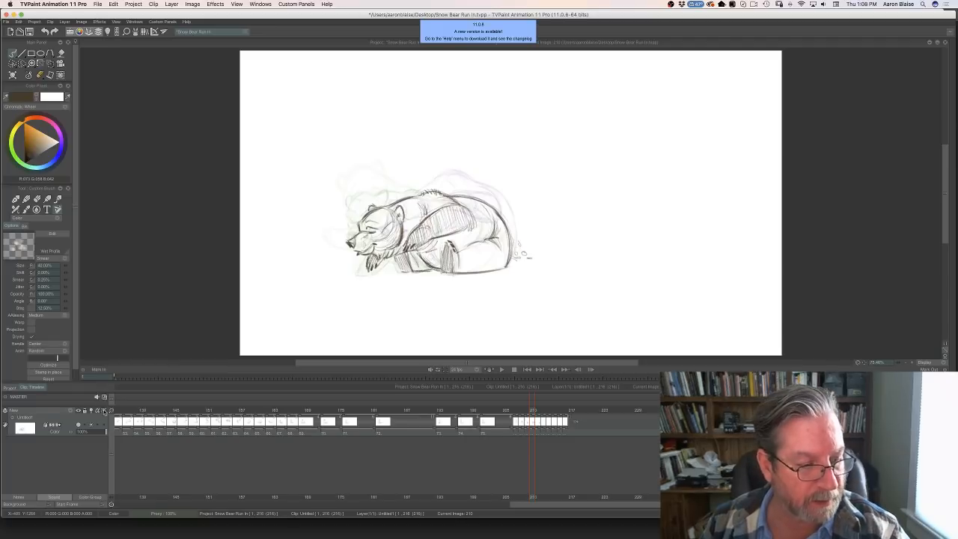
drag(111, 410, 122, 411)
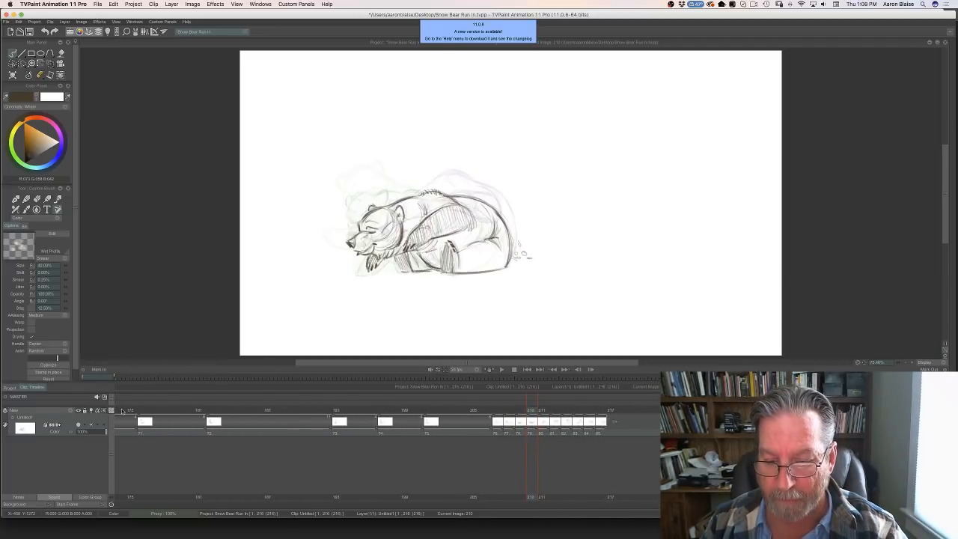
drag(531, 410, 246, 410)
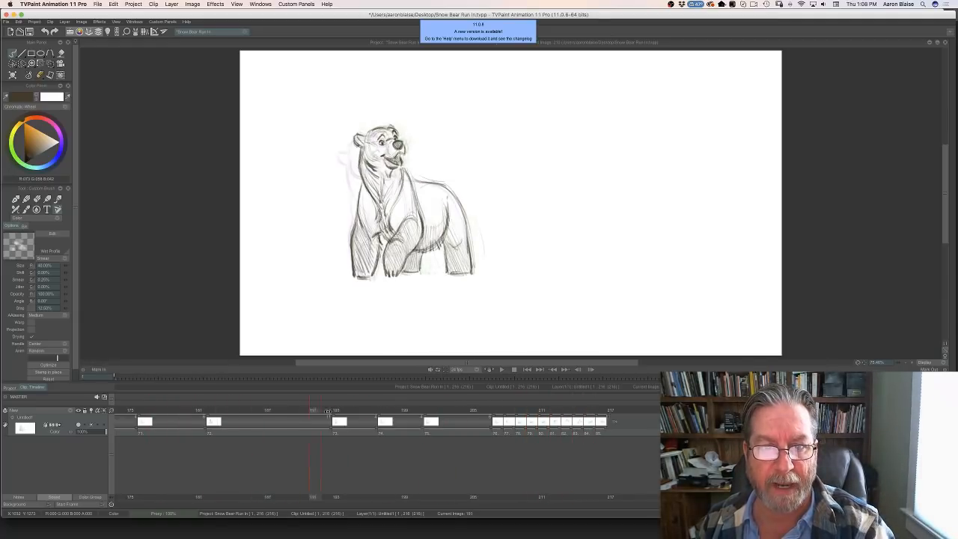
drag(327, 411, 611, 414)
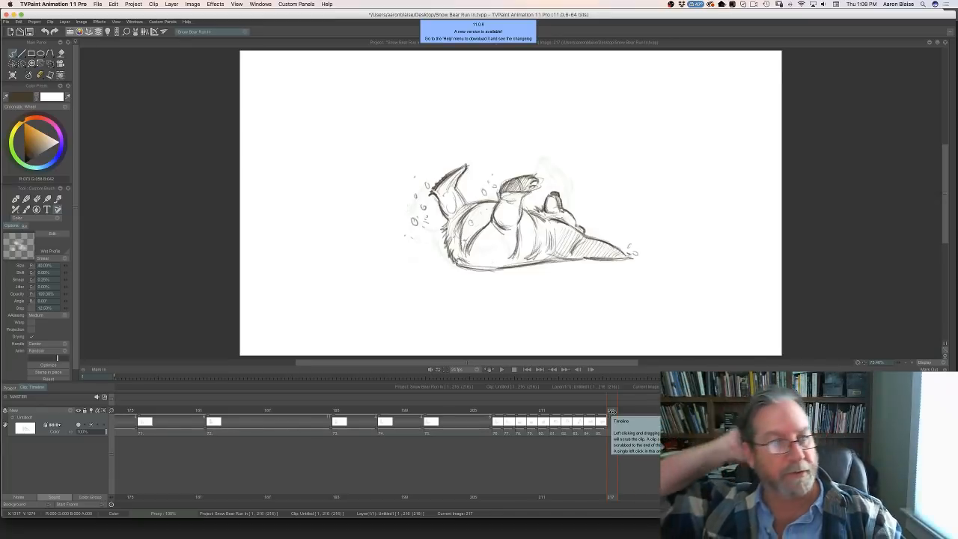
click(624, 421)
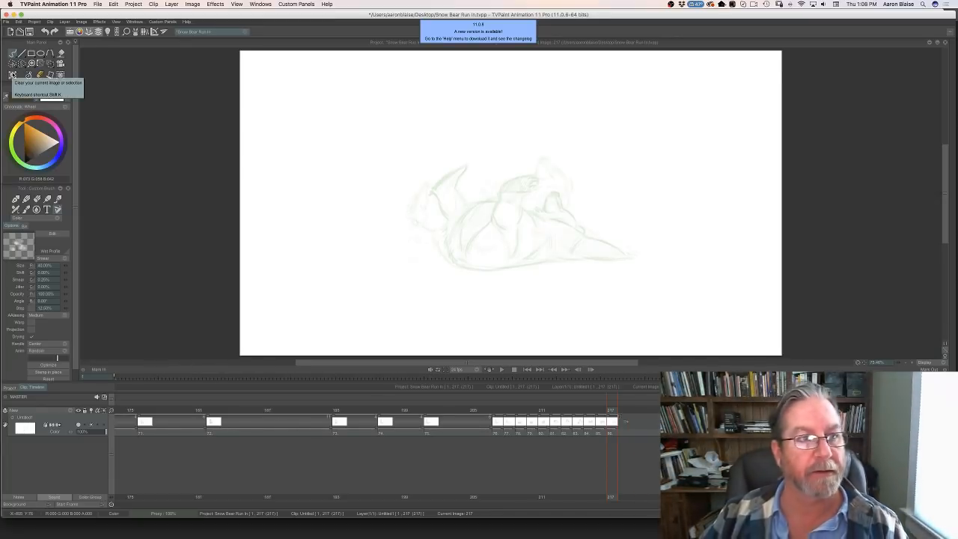
- Hide the timeline and flip back and forth through the drawings from frame 210 to 217 to study the backward fall
key(Left)
key(Left)
key(Left)
key(Left)
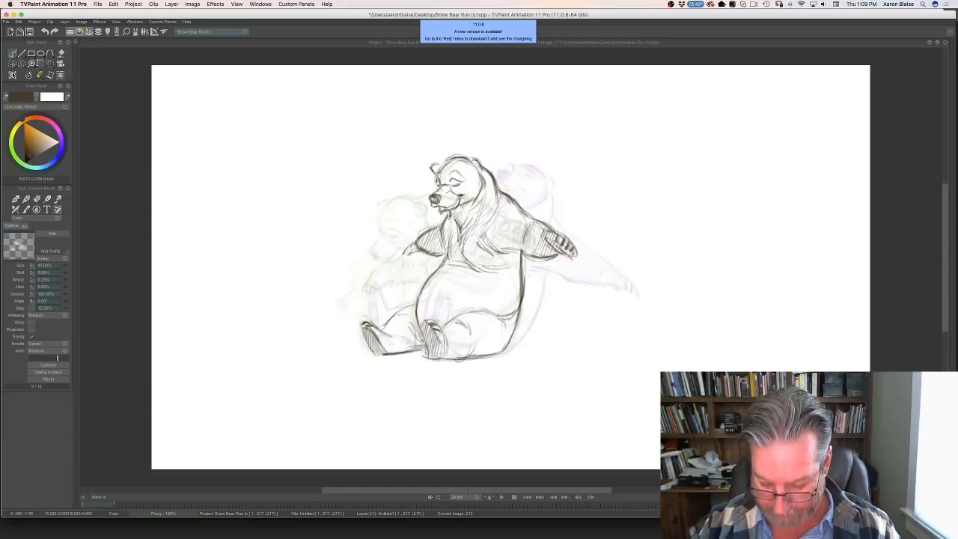
key(Right)
key(Right)
key(Right)
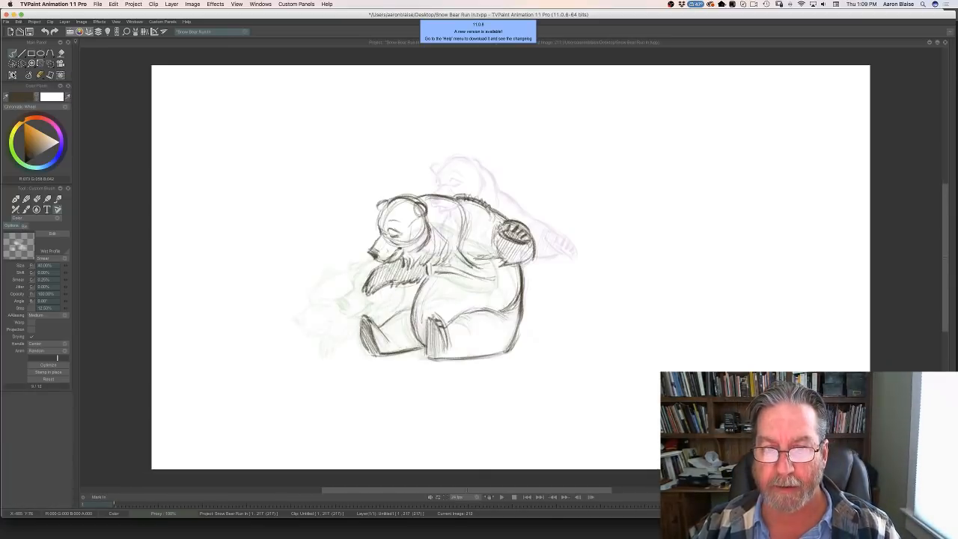
key(Left)
key(Left)
key(Left)
key(Left)
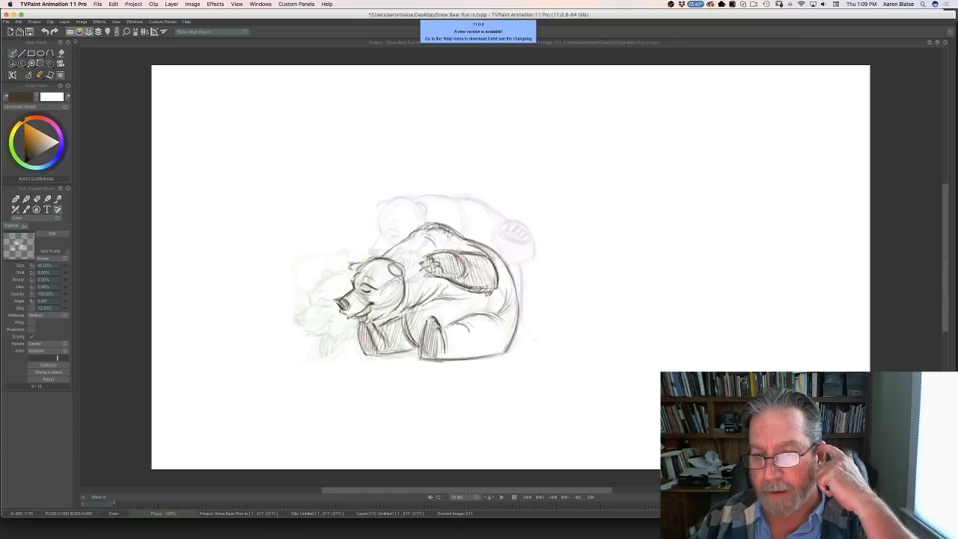
key(Right)
key(Right)
key(Right)
key(Right)
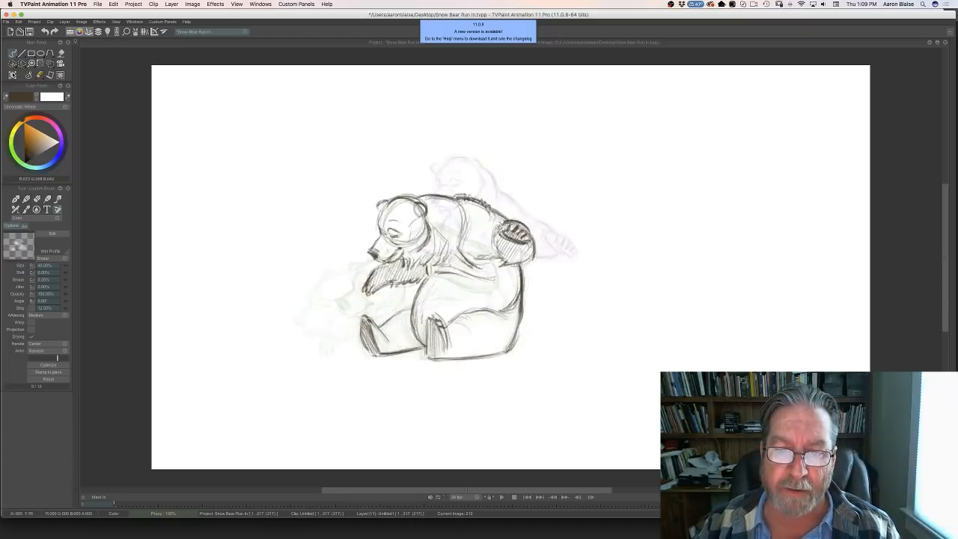
key(Left)
key(Left)
key(Left)
key(Left)
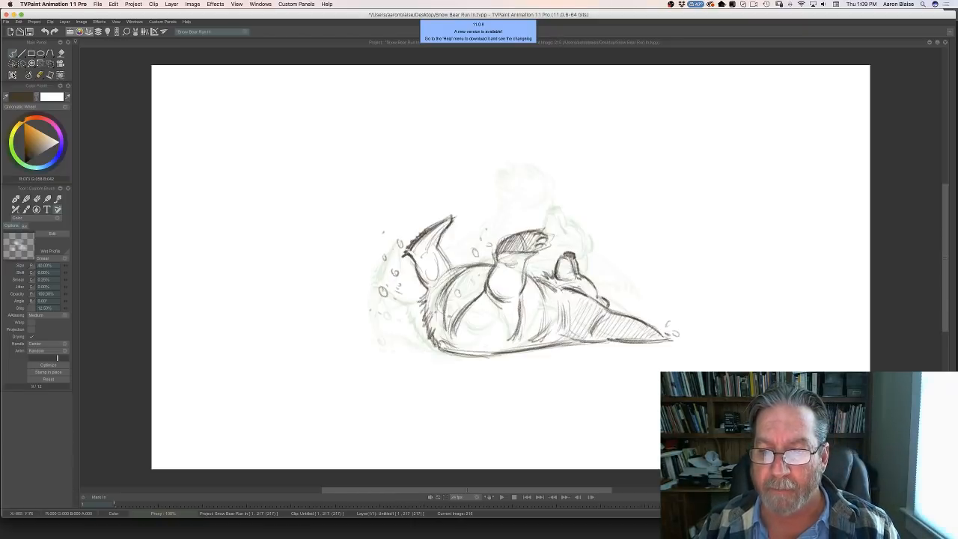
key(Right)
key(Right)
key(Right)
key(Right)
key(Right)
key(Right)
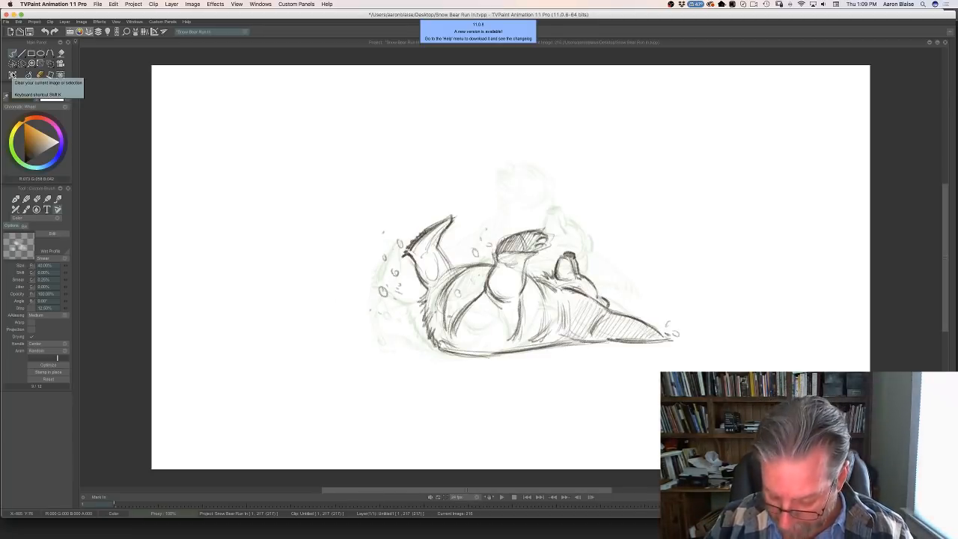
key(Left)
key(Left)
key(Left)
key(Left)
key(Left)
key(Right)
key(Right)
key(Right)
key(Right)
key(Right)
key(Right)
key(Right)
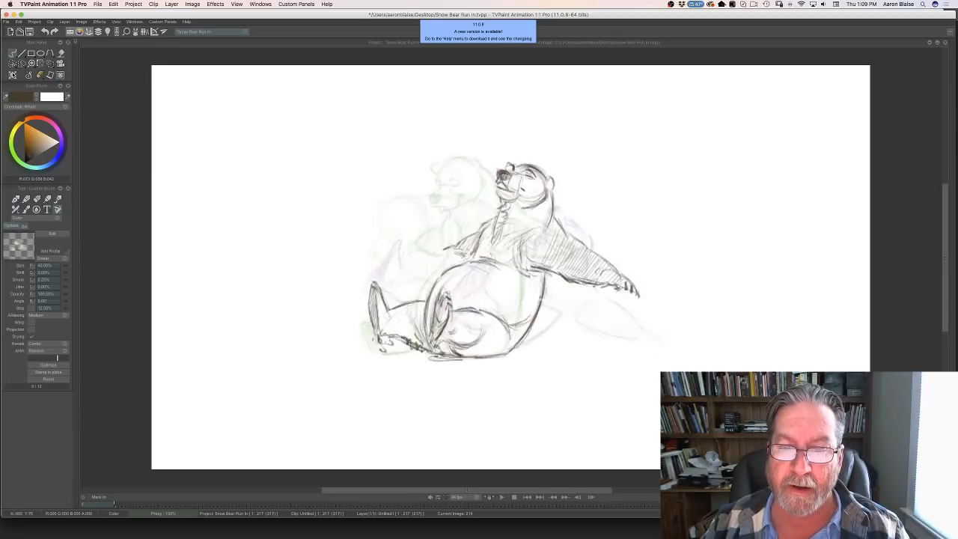
key(Left)
key(Left)
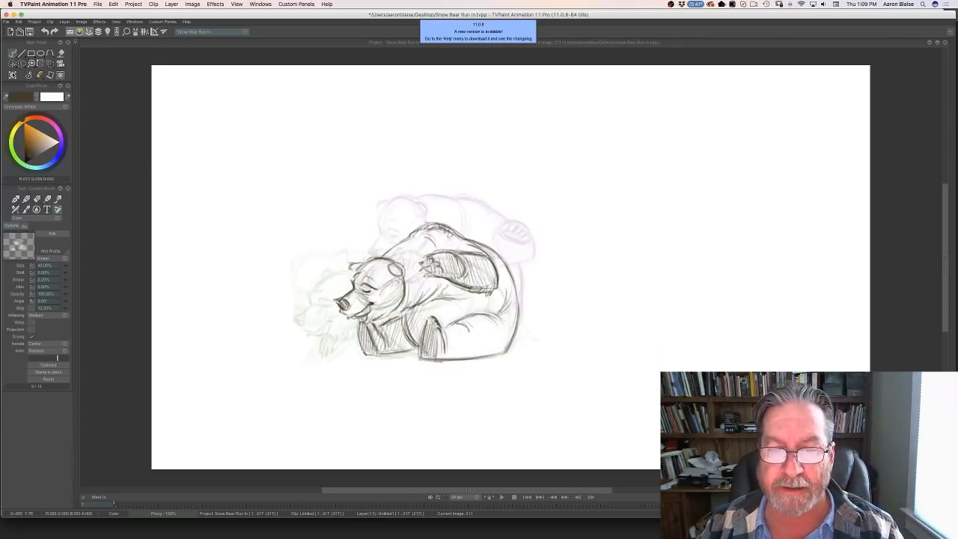
key(Right)
key(Right)
key(Right)
key(Right)
key(Right)
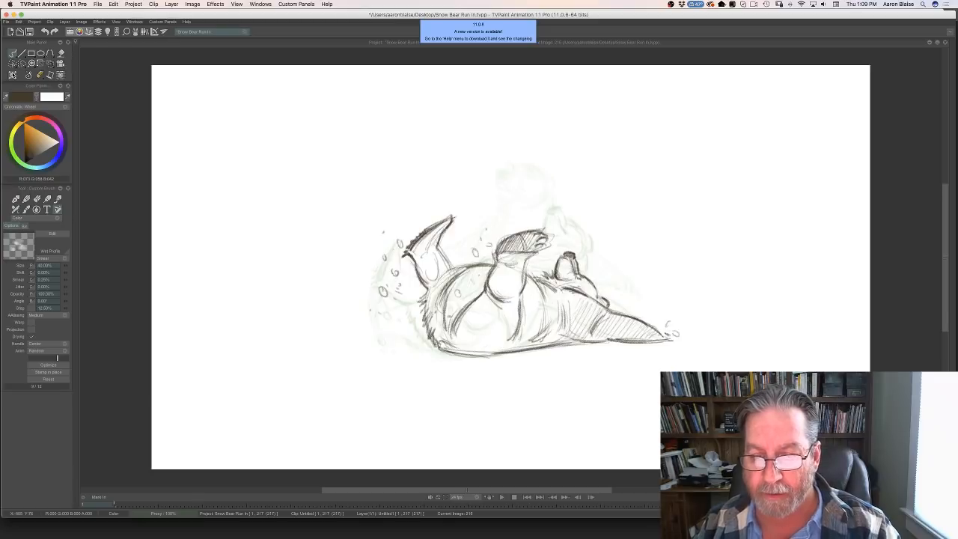
key(Right)
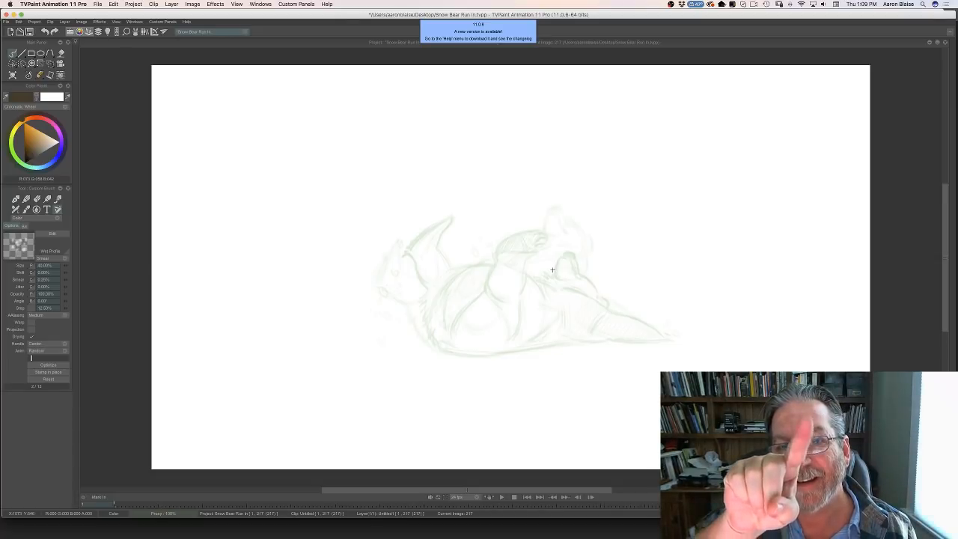
- Compare the fall poses with blank frame 217 by flipping between them repeatedly to plan the next pose
key(Left)
key(Left)
key(Left)
key(Right)
key(Right)
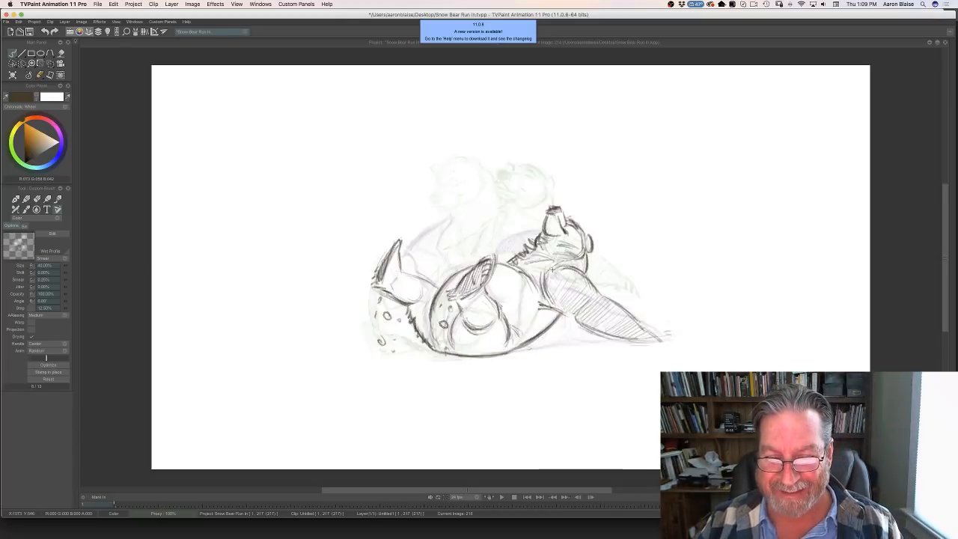
key(Left)
key(Left)
key(Left)
key(Right)
key(Right)
key(Right)
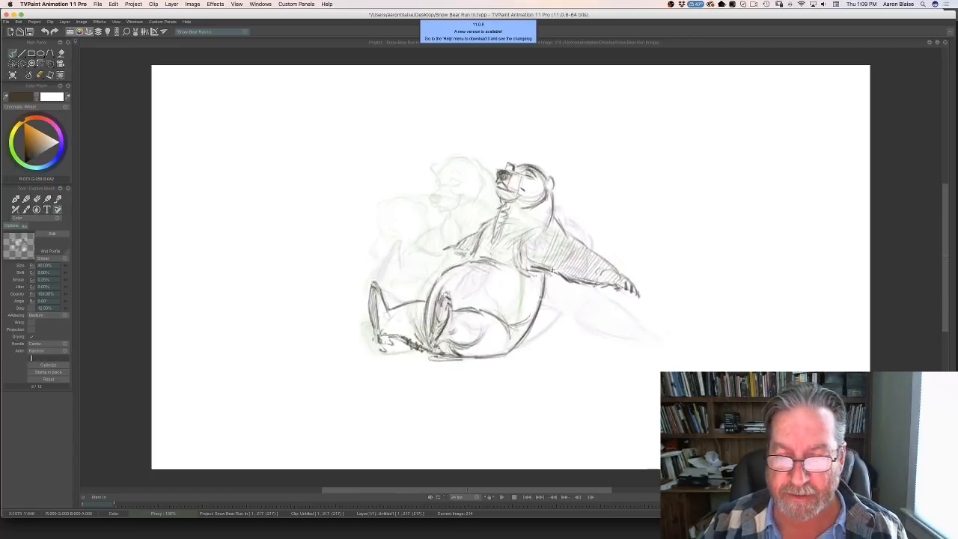
key(Left)
key(Left)
key(Right)
key(Right)
key(Right)
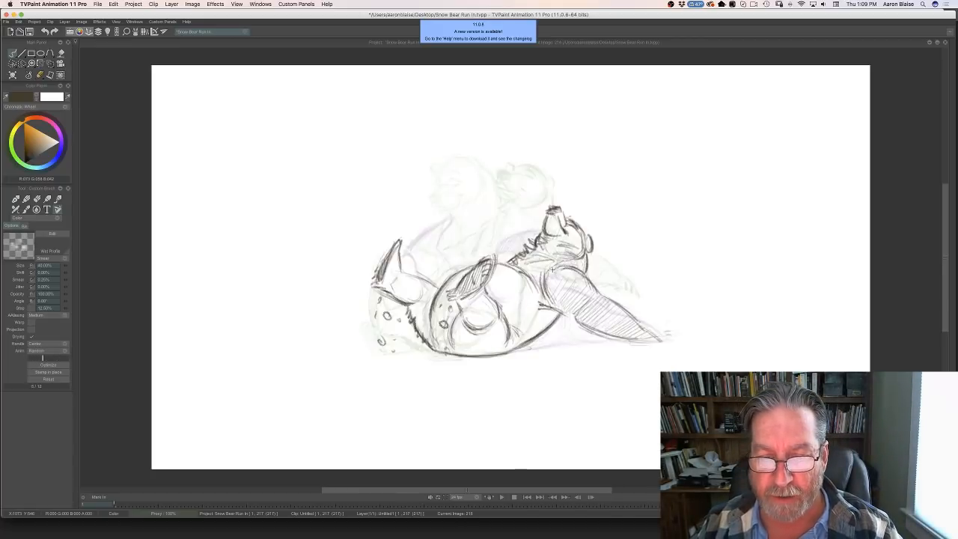
key(Left)
key(Left)
key(Left)
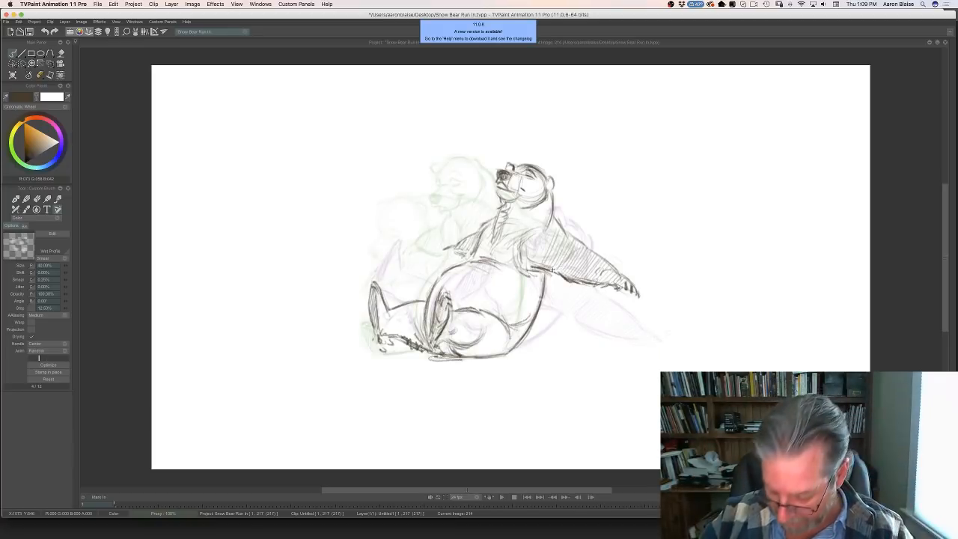
key(Right)
key(Right)
key(Right)
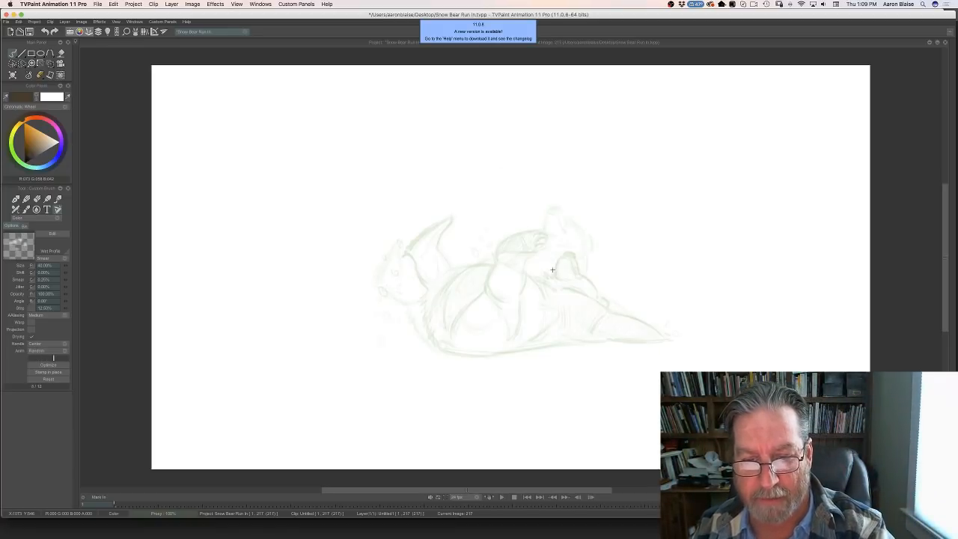
key(Left)
key(Left)
key(Left)
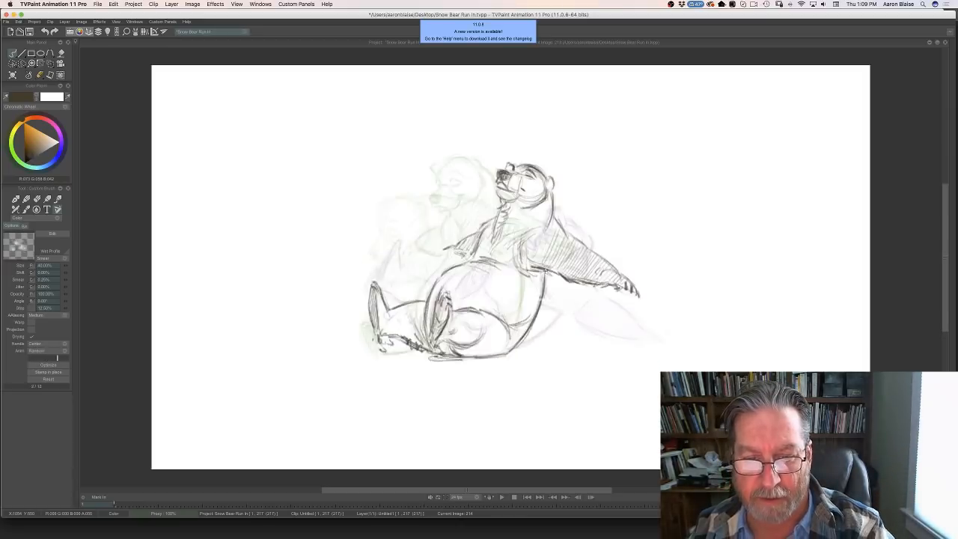
key(Right)
key(Right)
key(Right)
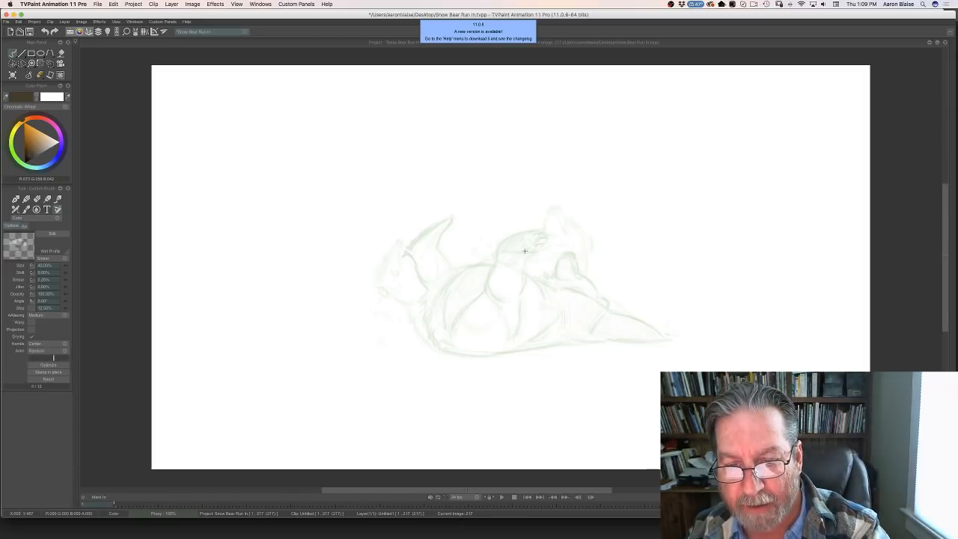
key(Left)
key(Left)
key(Left)
key(Left)
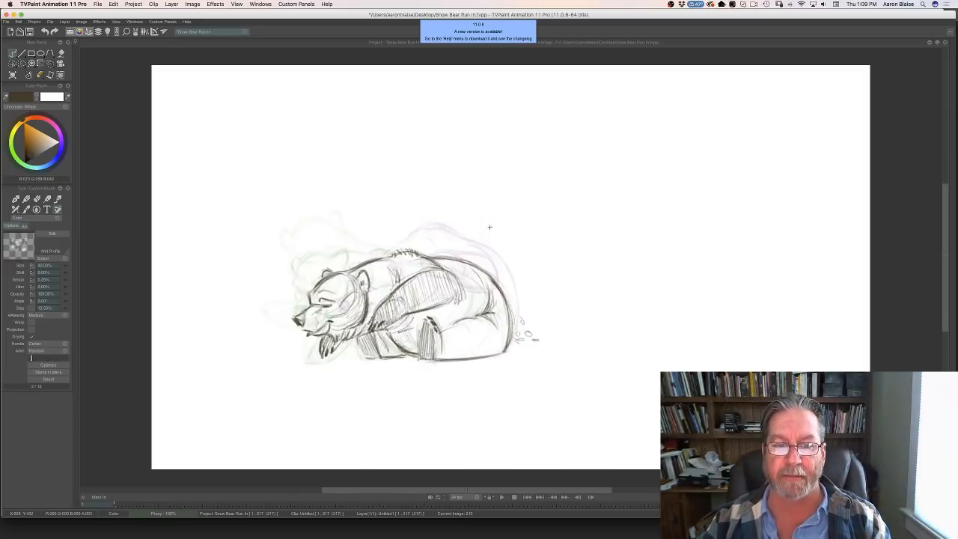
key(Right)
key(Right)
key(Right)
key(Right)
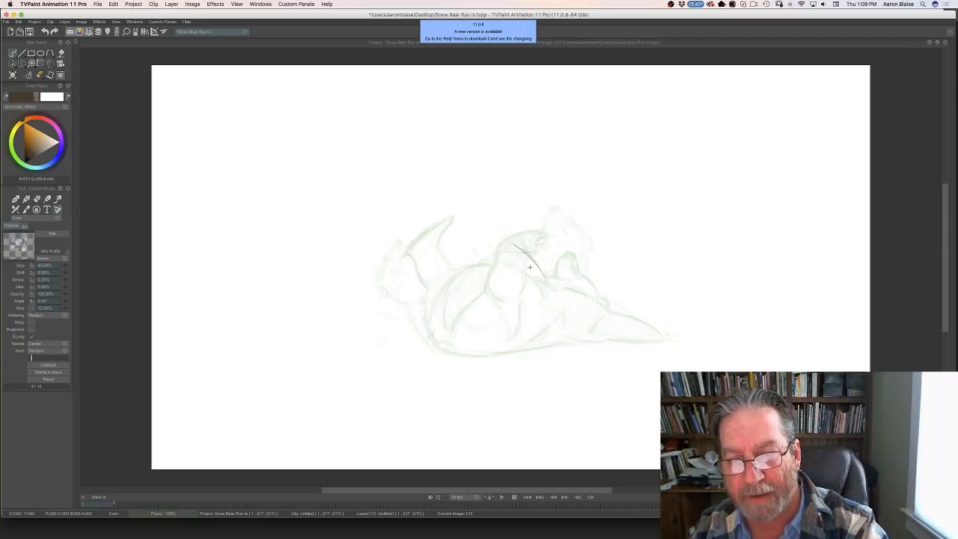
- Rough in the first thigh, rump and lower back lines on frame 217, checking them against the earlier fall drawings
drag(522, 244, 545, 268)
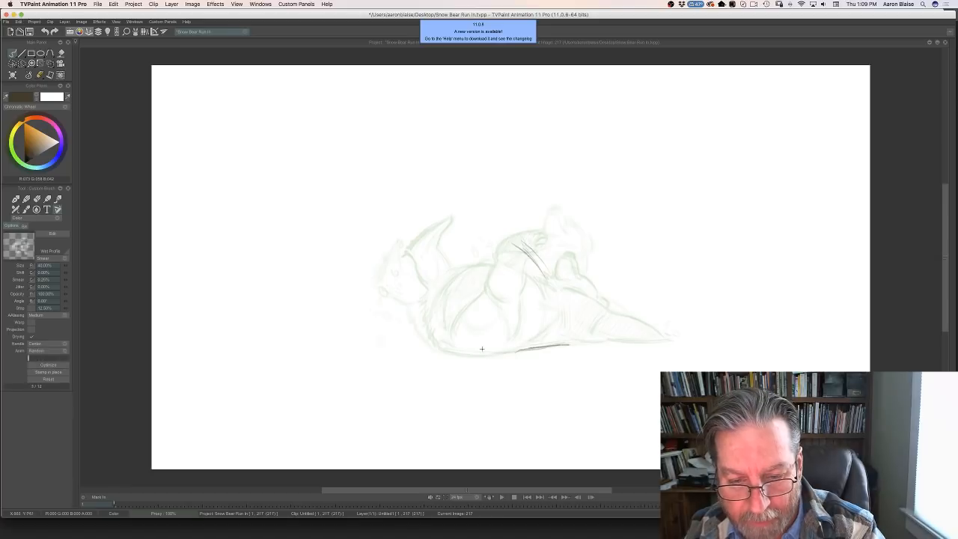
key(Left)
key(Left)
key(Left)
key(Left)
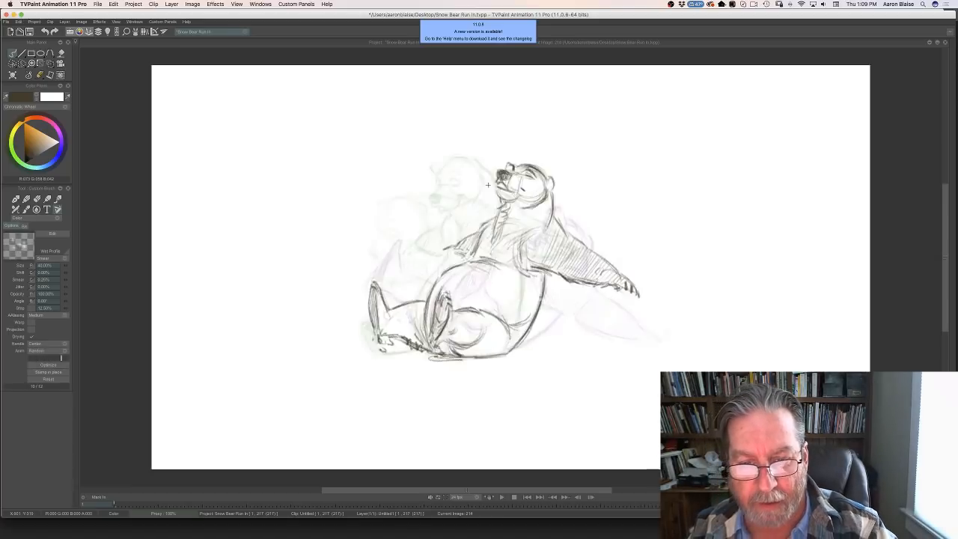
key(Right)
key(Right)
key(Right)
key(Right)
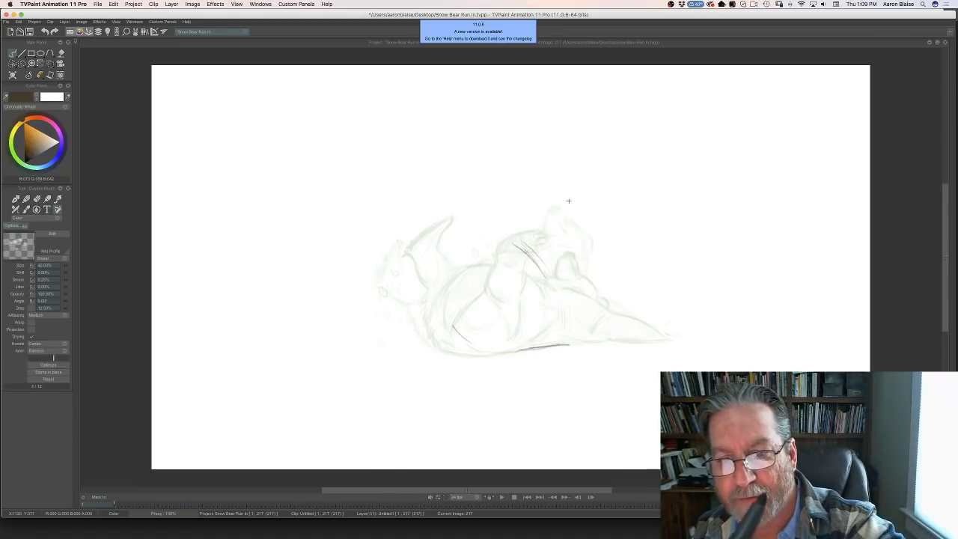
- Sketch the sole of one raised foot above the bear's head and compare its placement with the preceding fall drawings
mouse_move(562, 198)
mouse_down()
mouse_move(594, 207)
mouse_move(582, 199)
mouse_up()
key(Left)
key(Right)
key(Left)
key(Left)
key(Left)
key(Left)
key(Left)
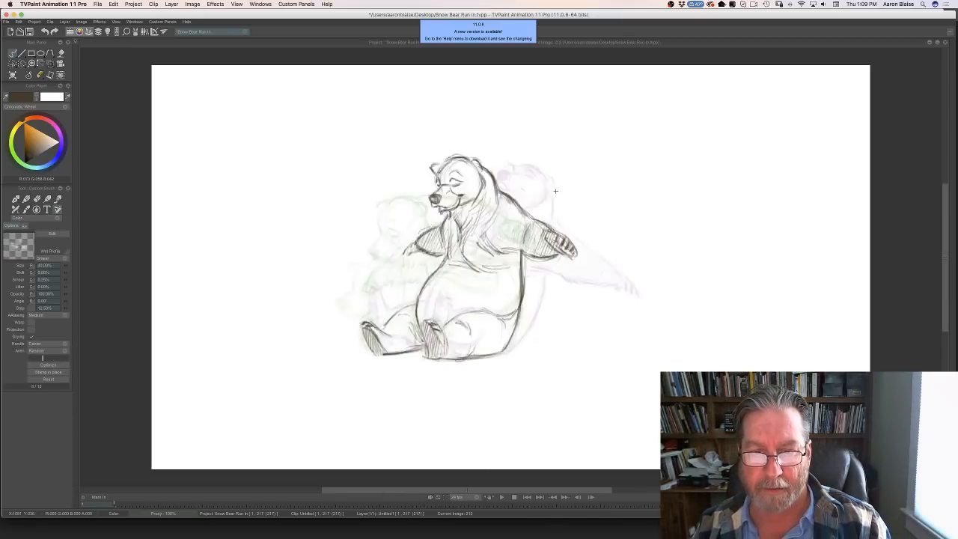
key(Right)
key(Right)
key(Right)
key(Right)
key(Right)
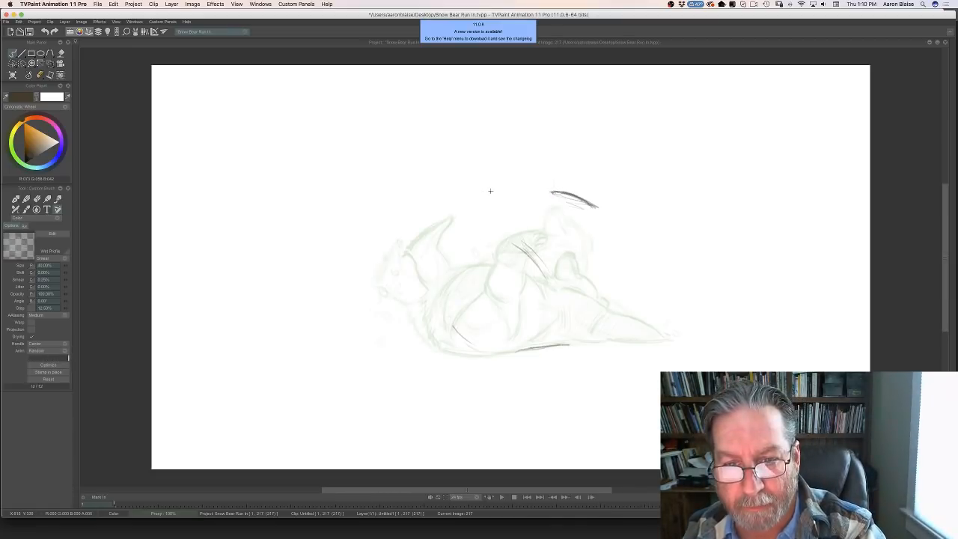
- Sketch the sole of the other raised foot above the belly and reinforce both feet while comparing with frame 216
key(Left)
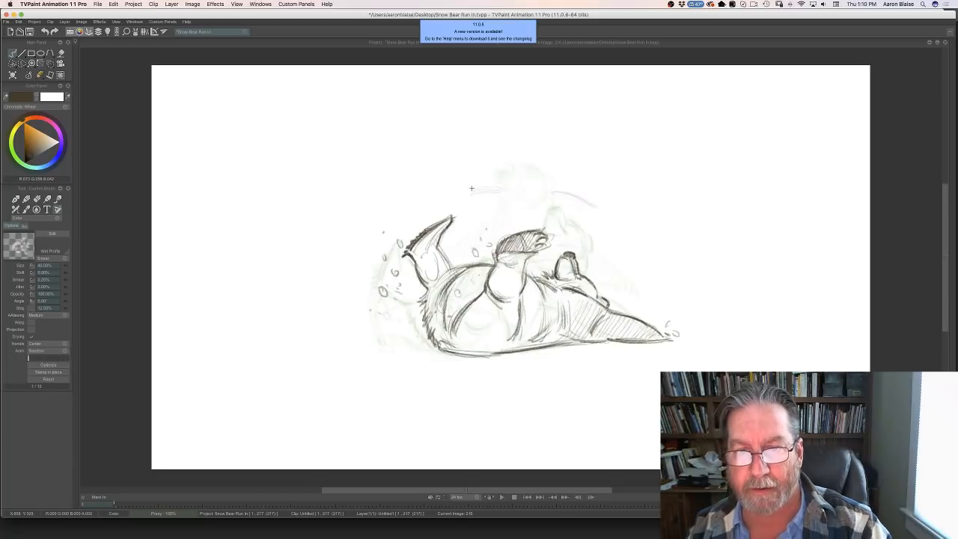
key(Right)
key(Left)
key(Right)
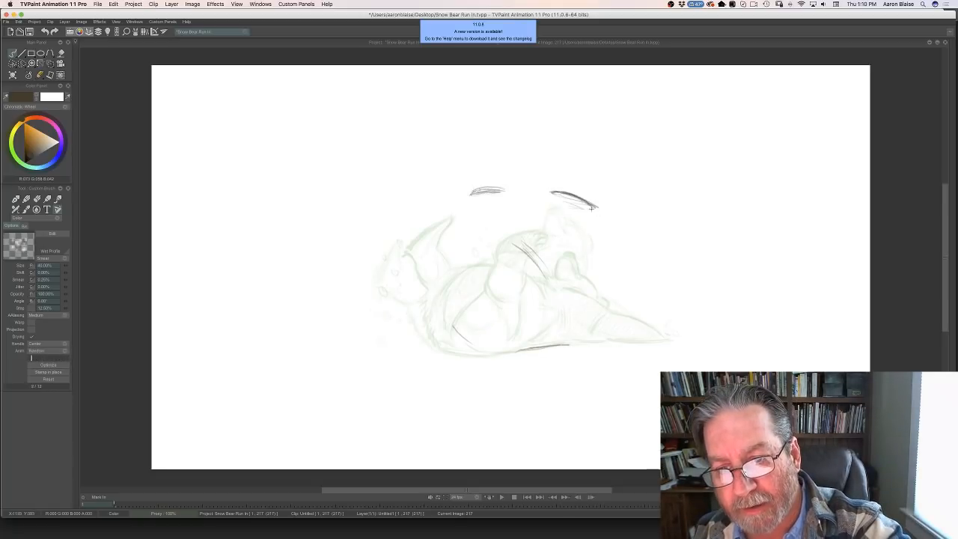
key(Left)
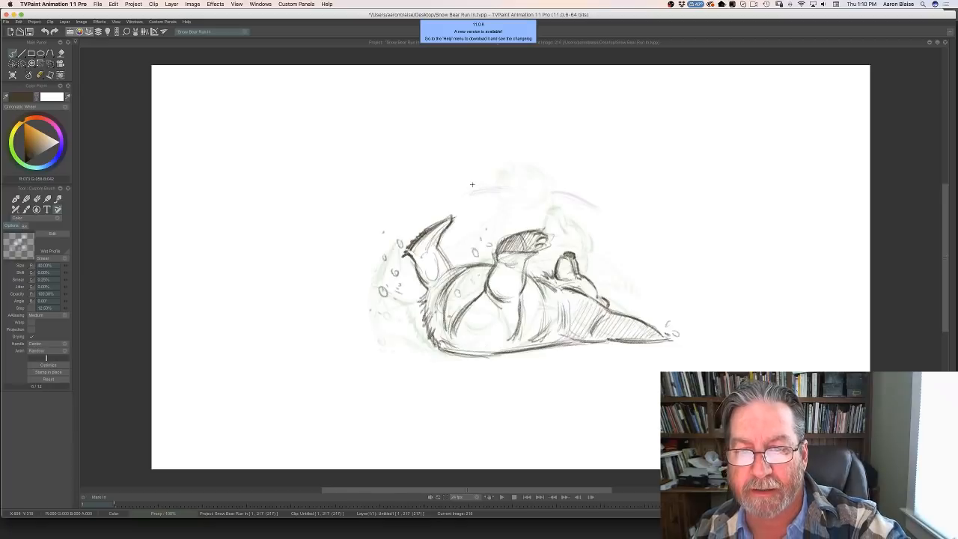
key(Right)
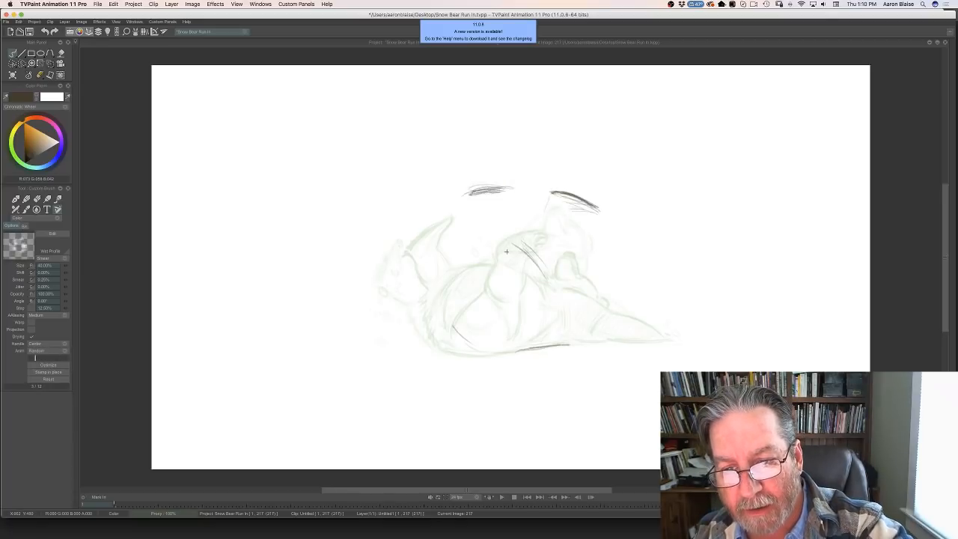
key(Left)
key(Right)
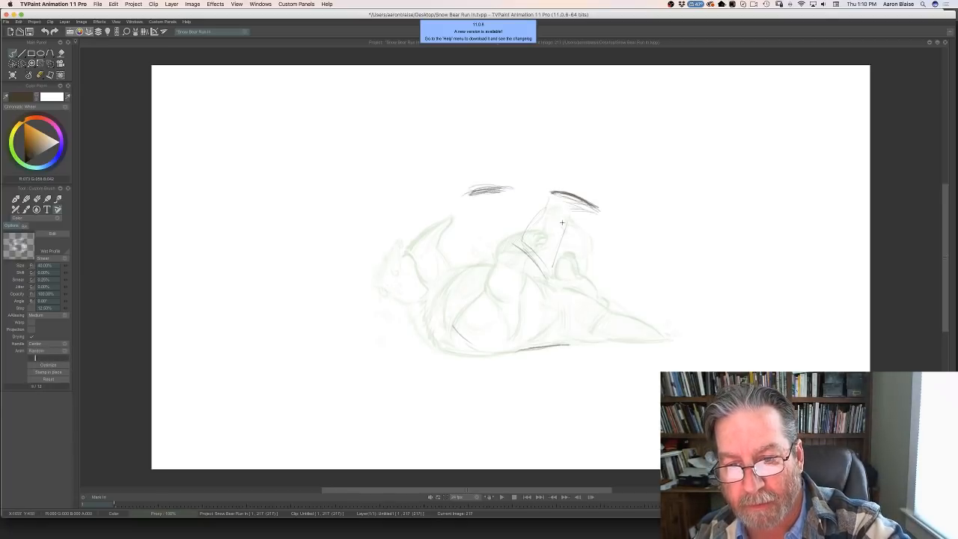
- Draw the raised leg down from the foot above the head and curve the rump outline round to the ground
drag(565, 219, 538, 302)
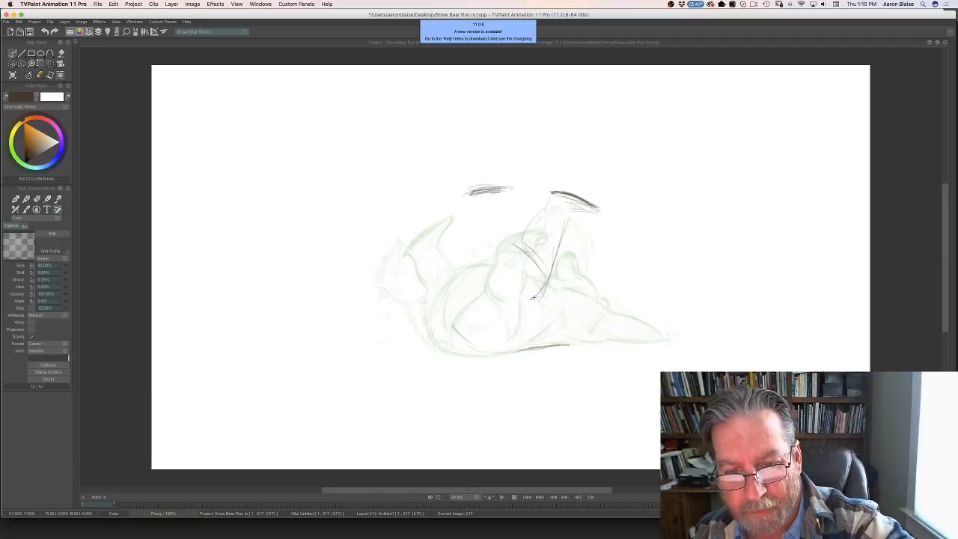
mouse_move(440, 257)
mouse_down()
mouse_move(432, 295)
mouse_move(447, 330)
mouse_move(476, 347)
mouse_up()
key(Left)
key(Right)
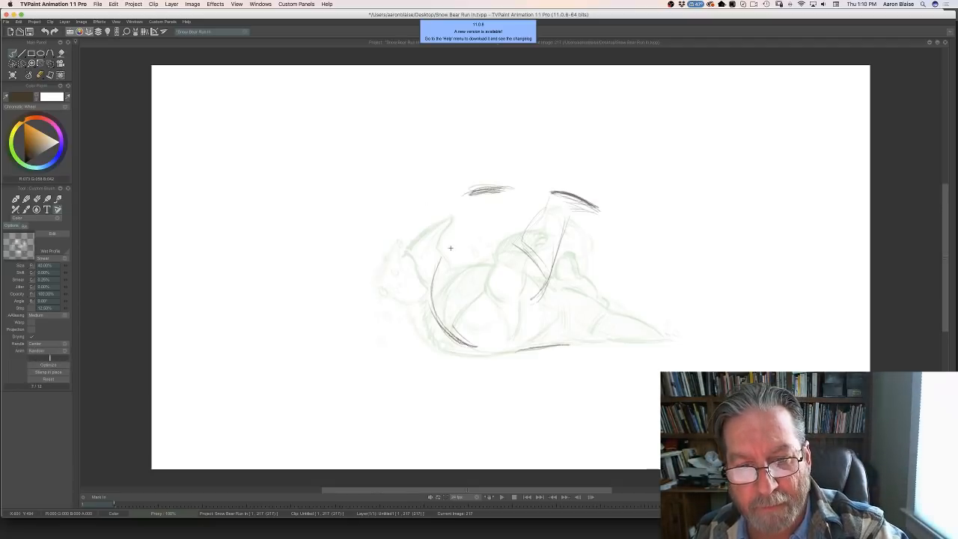
- Shape the foot above the belly and lightly start its leg, checking the placement against frame 216
drag(470, 193, 518, 188)
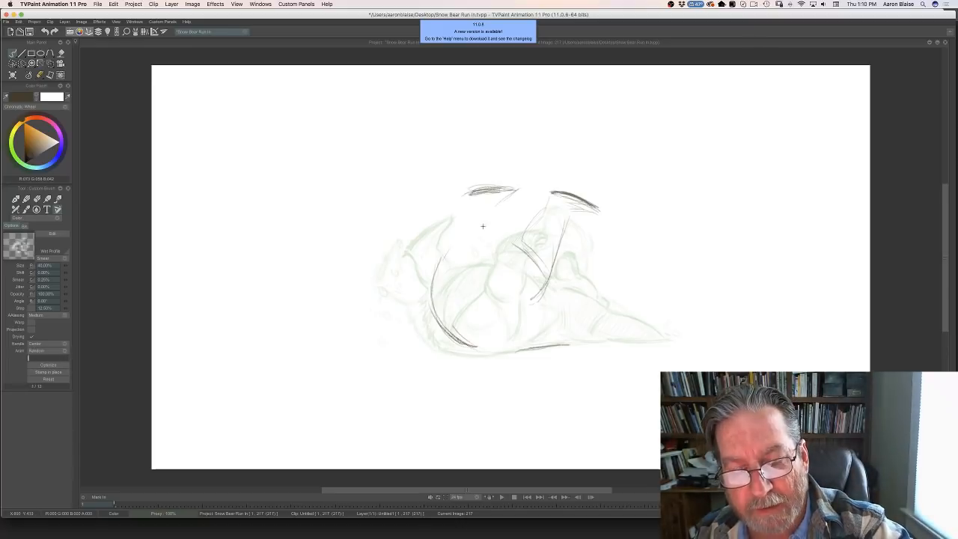
key(Left)
key(Right)
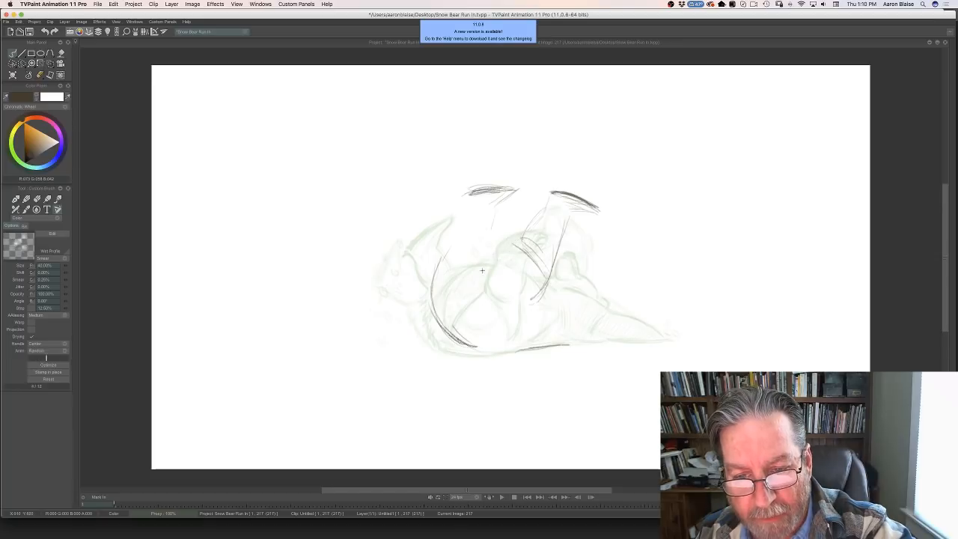
key(Left)
key(Right)
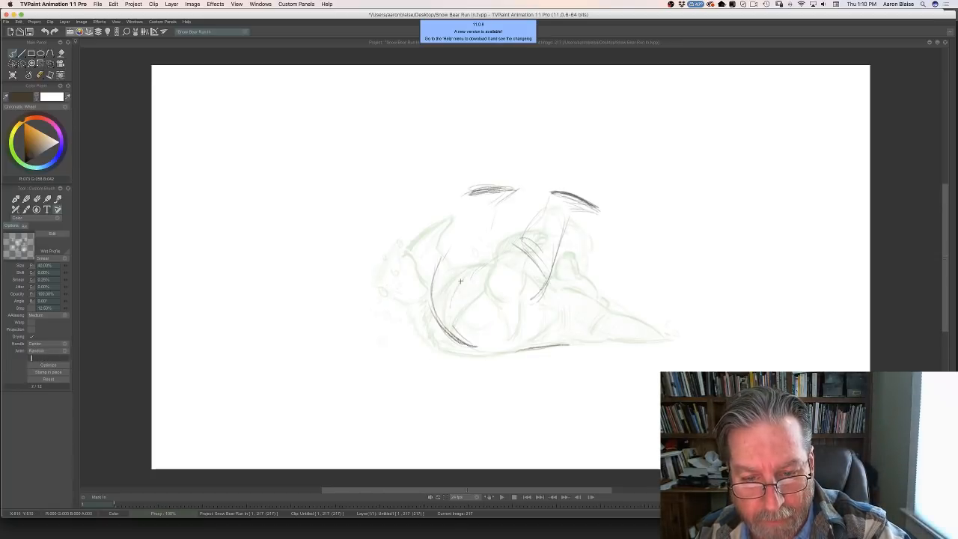
- Draw the small round tail on the bear's rump and check its position against the previous drawings
mouse_move(453, 293)
mouse_down()
mouse_move(459, 306)
mouse_move(442, 307)
mouse_move(456, 304)
mouse_up()
key(Left)
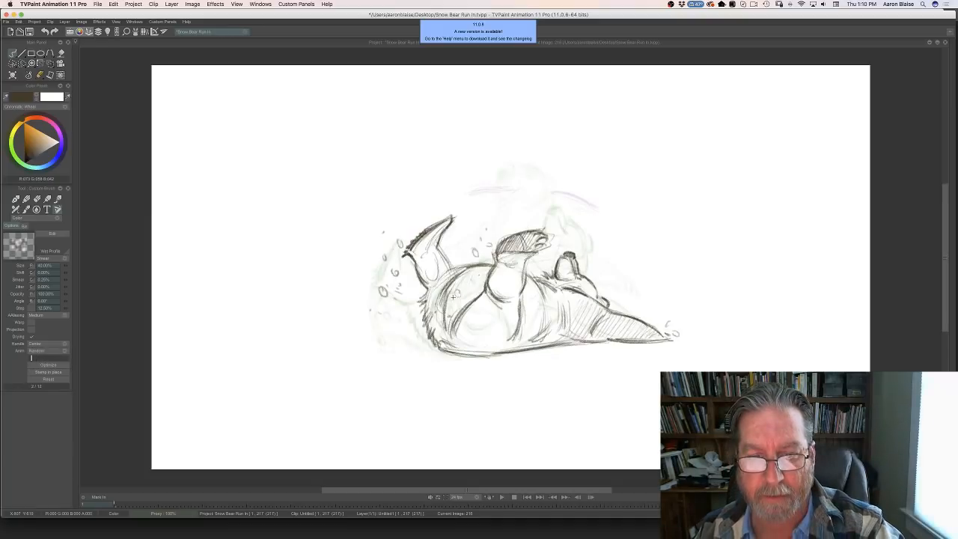
key(Right)
key(Left)
key(Right)
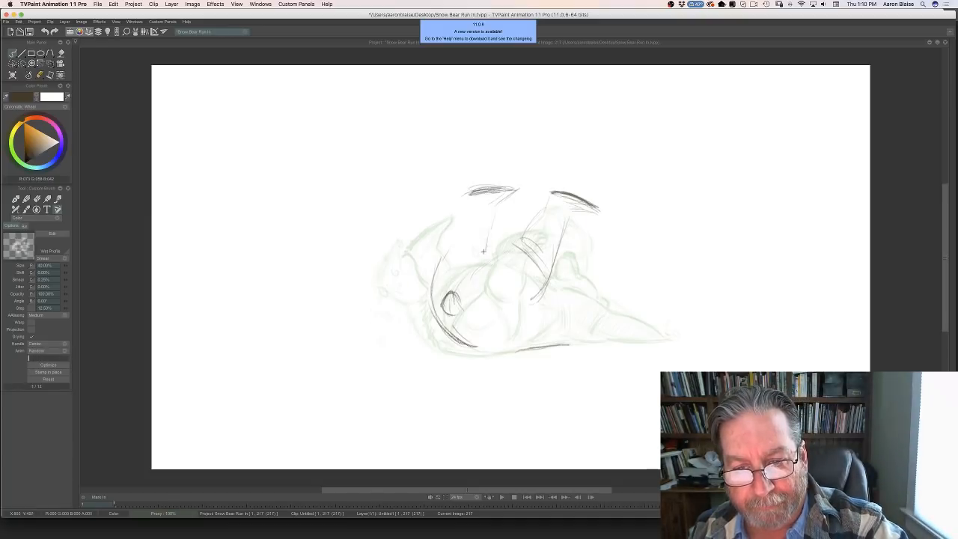
key(Left)
key(Left)
key(Right)
key(Right)
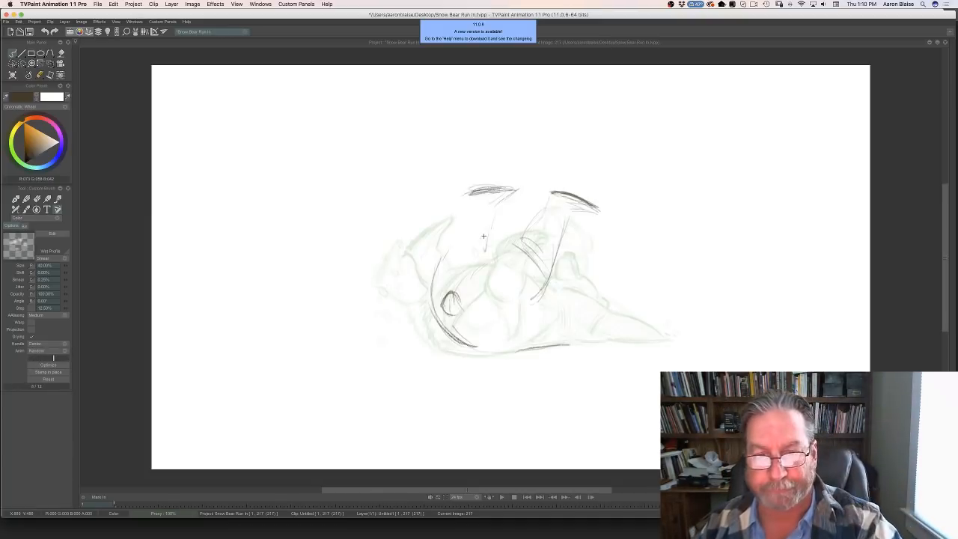
- Add the upper thigh line below the foot above the belly and join that leg's outer contour to the rump
drag(487, 250, 502, 254)
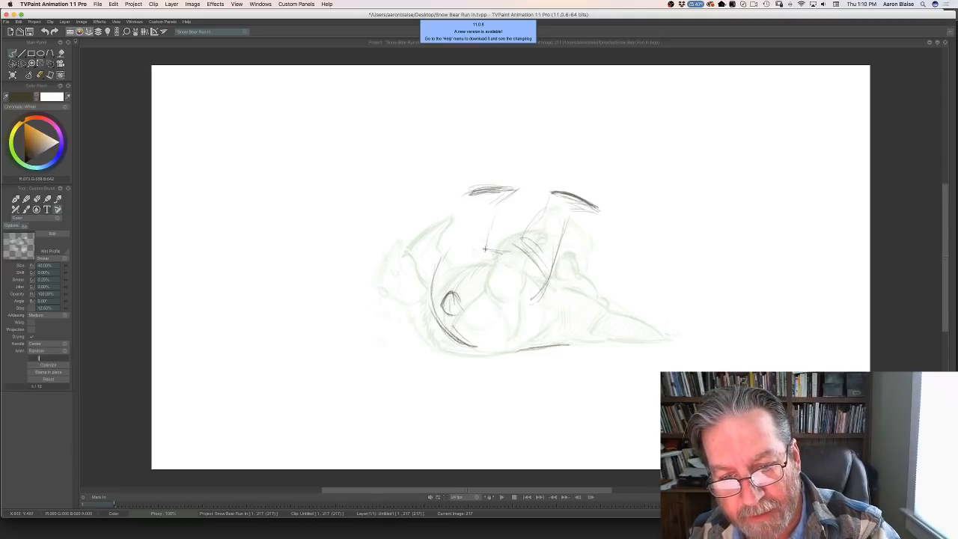
key(Left)
key(Right)
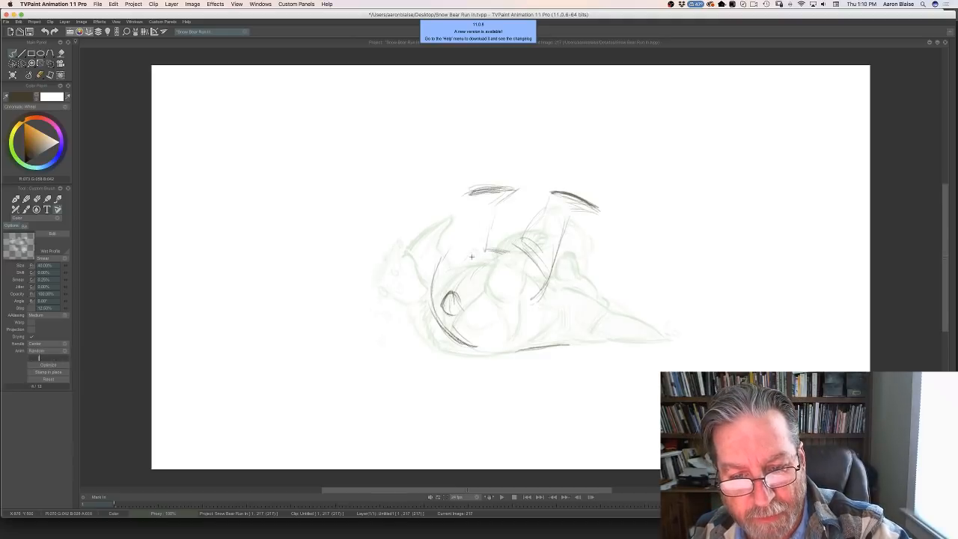
key(Left)
key(Right)
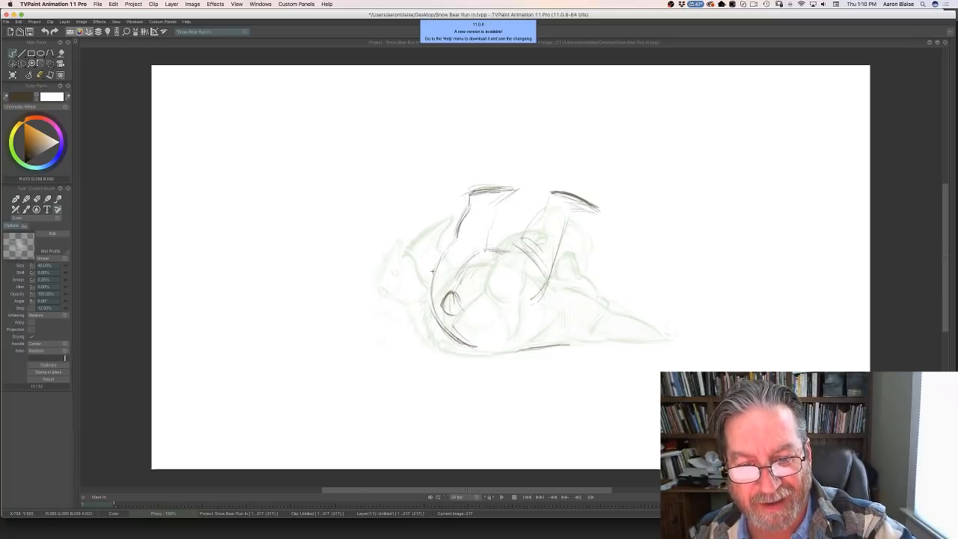
- Refine the leg joint above the rump and darken the outer contour of the other raised leg, comparing with frame 216
key(Left)
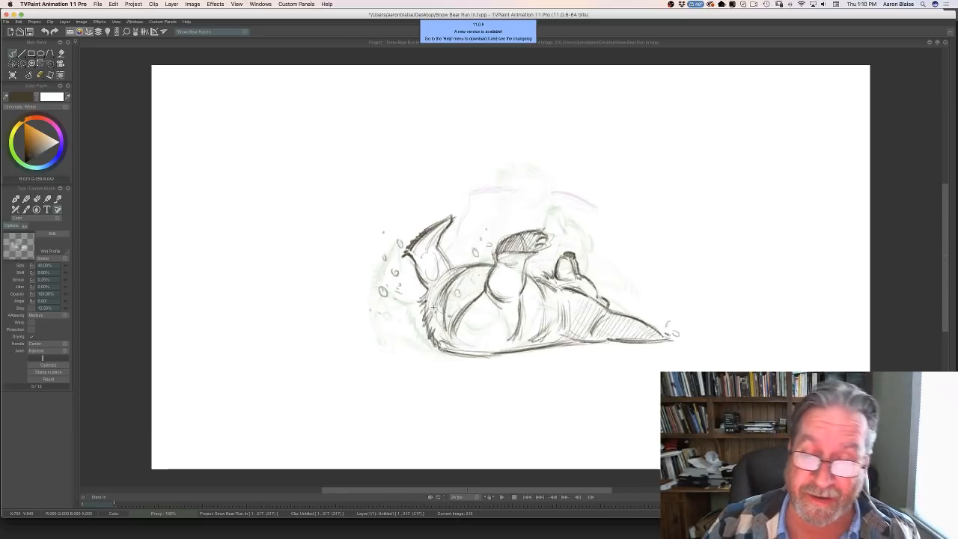
key(Right)
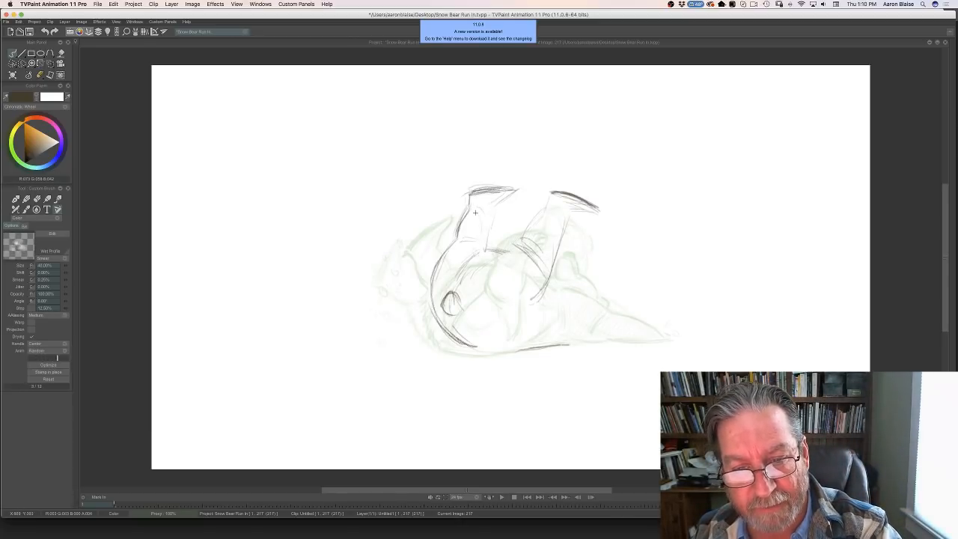
key(Left)
key(Right)
key(Left)
key(Right)
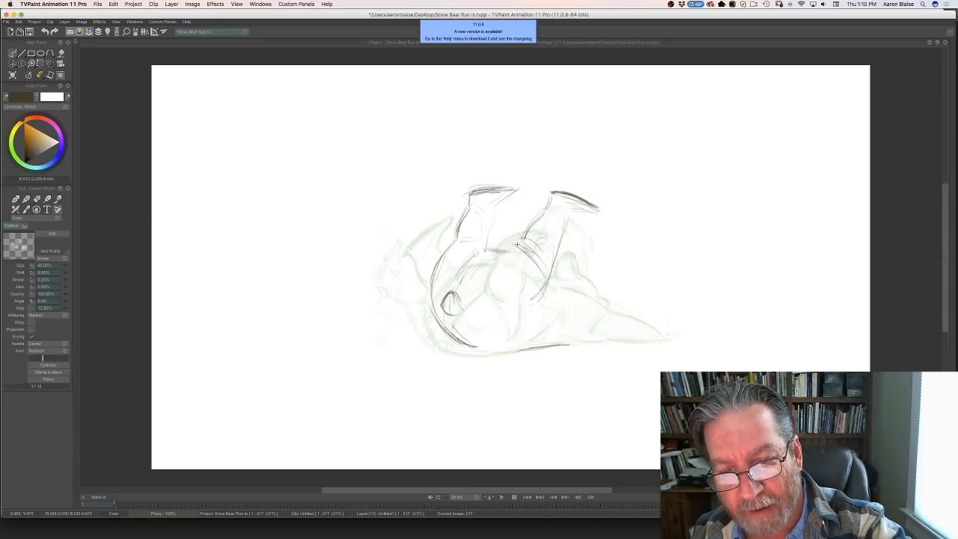
key(Left)
key(Right)
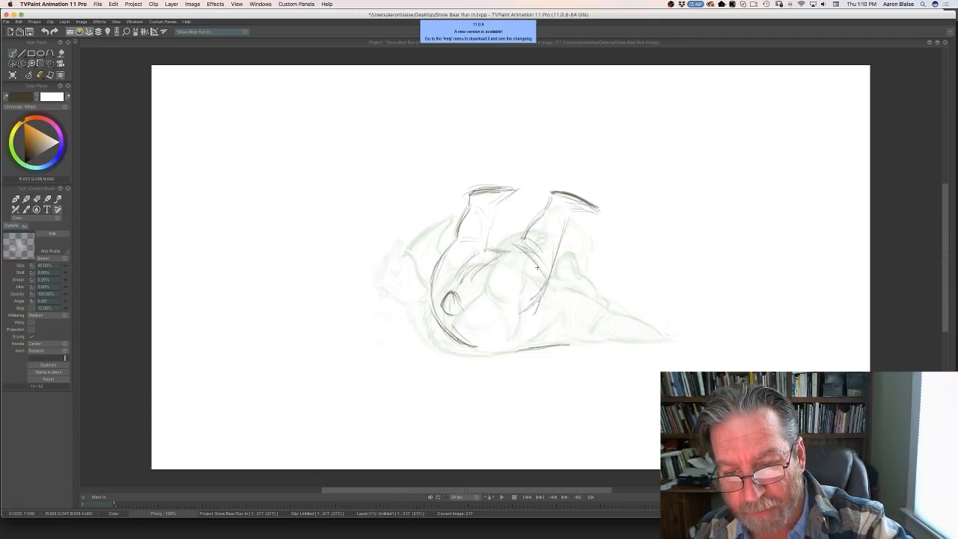
- Draw the sloping upper body line from the thigh toward the outstretched arm, flipping to the previous pose to check it
key(Left)
key(Right)
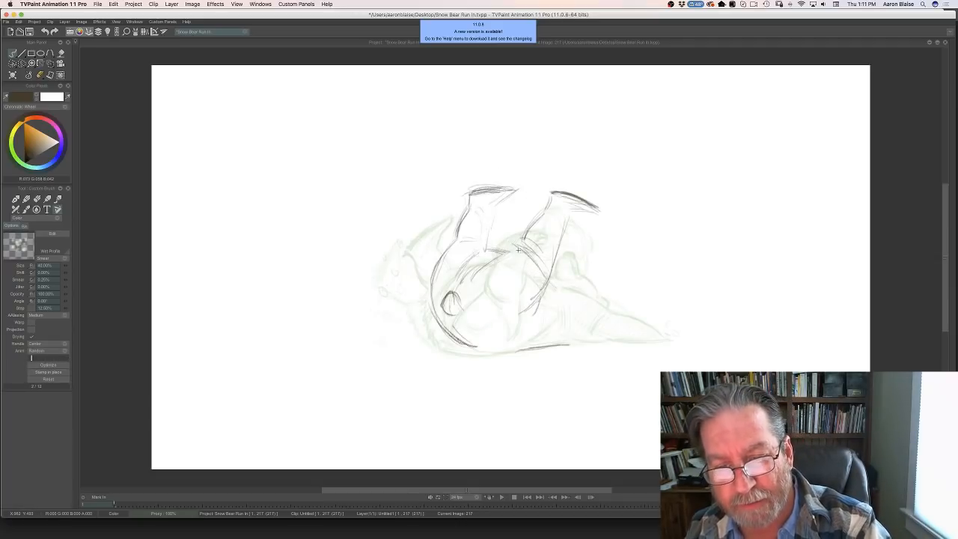
key(Left)
key(Right)
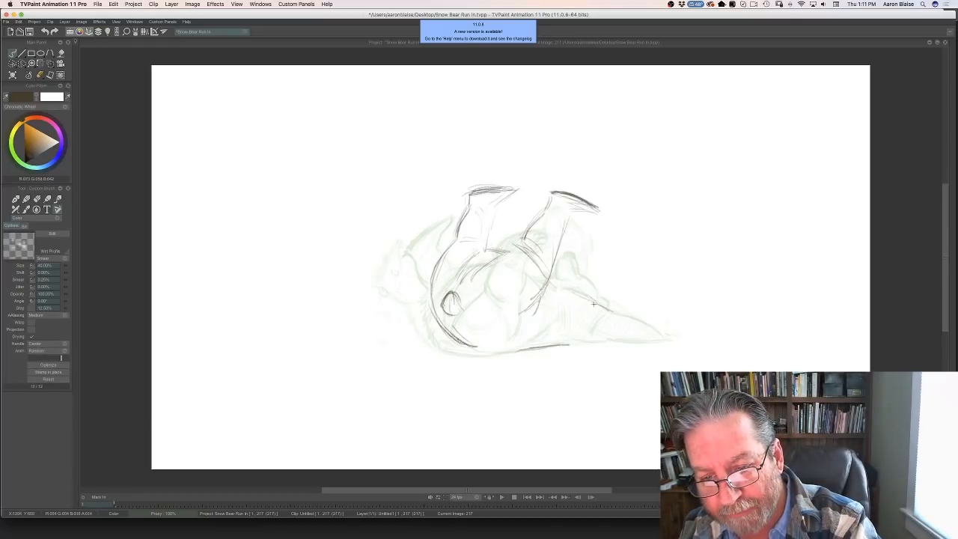
key(Left)
key(Right)
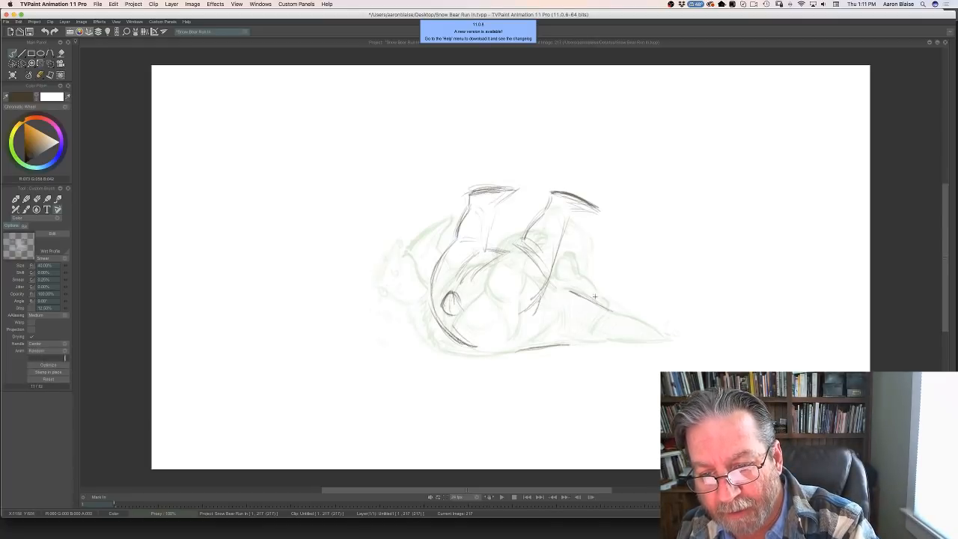
key(Left)
key(Left)
key(Right)
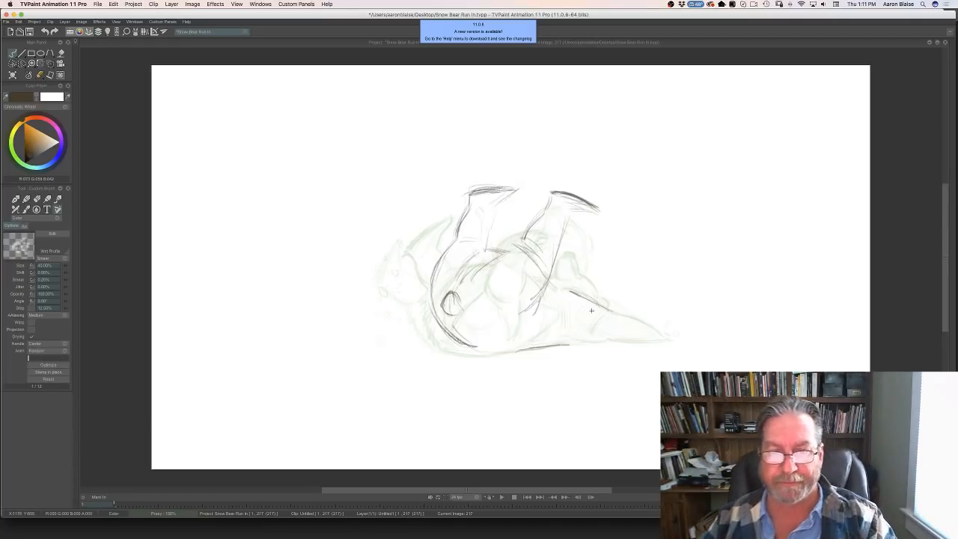
key(Right)
key(Left)
key(Right)
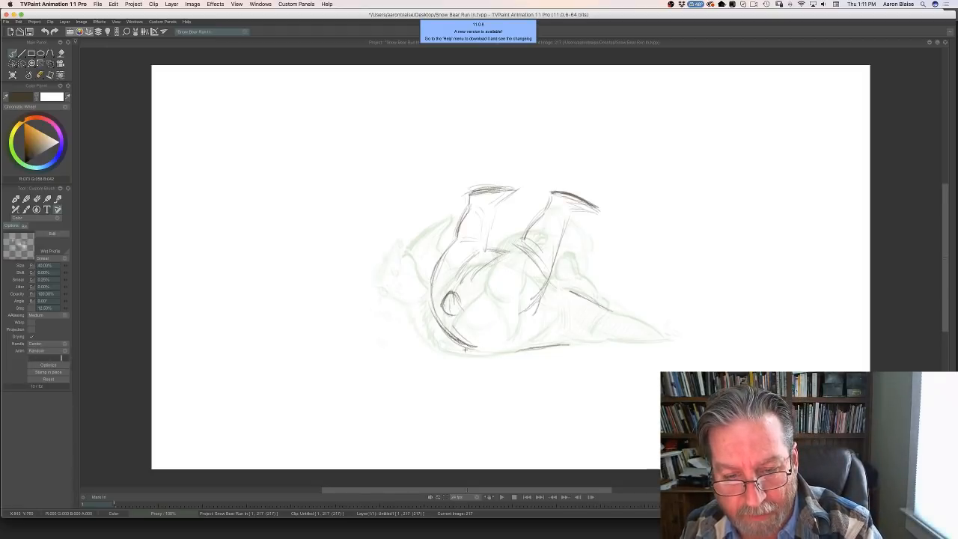
- Extend the rump contour along the ground under the bear's back and compare it with the previous fall pose
drag(465, 349, 494, 354)
key(Left)
key(Right)
key(Left)
key(Left)
key(Right)
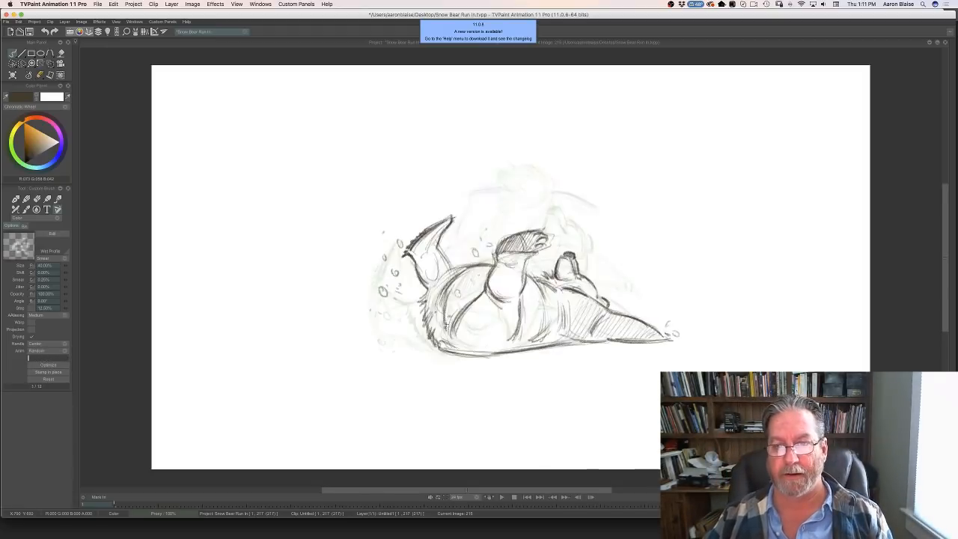
key(Right)
- Flip back and forth through the last fall drawings and frame 217 to examine the backward roll
key(Left)
key(Left)
key(Left)
key(Left)
key(Right)
key(Right)
key(Right)
key(Right)
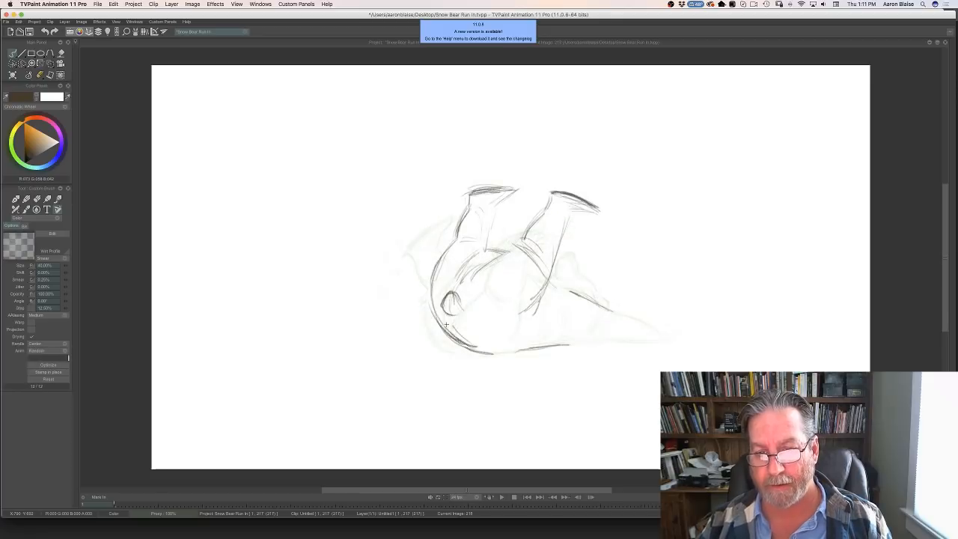
key(Left)
key(Left)
key(Left)
key(Left)
key(Right)
key(Right)
key(Right)
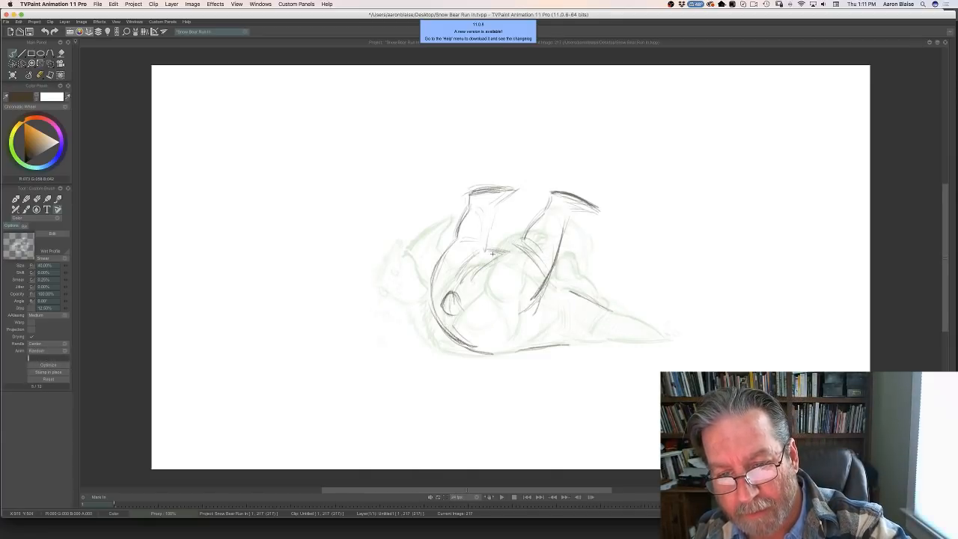
- Strengthen the underside line of the thigh above the tail and check it against frame 216
drag(501, 253, 470, 266)
key(Left)
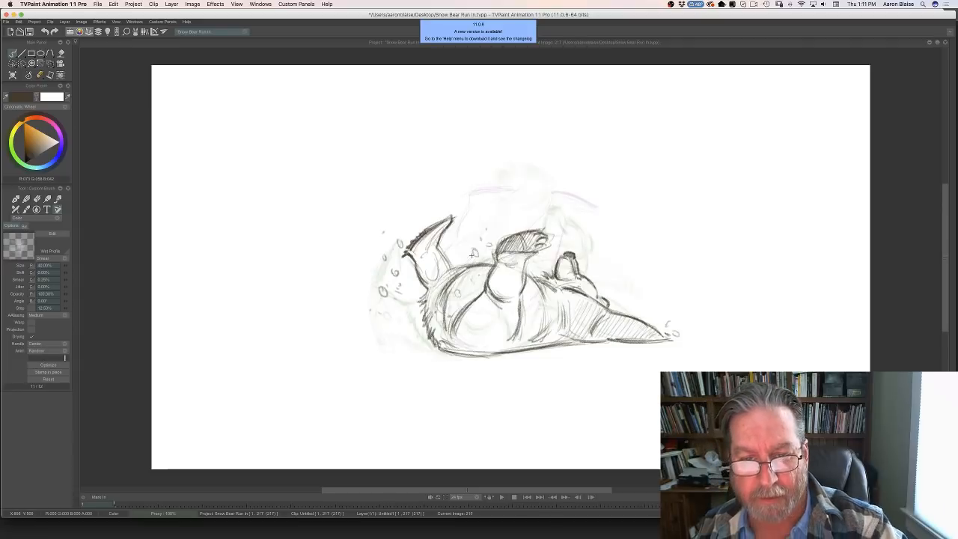
key(Right)
key(Left)
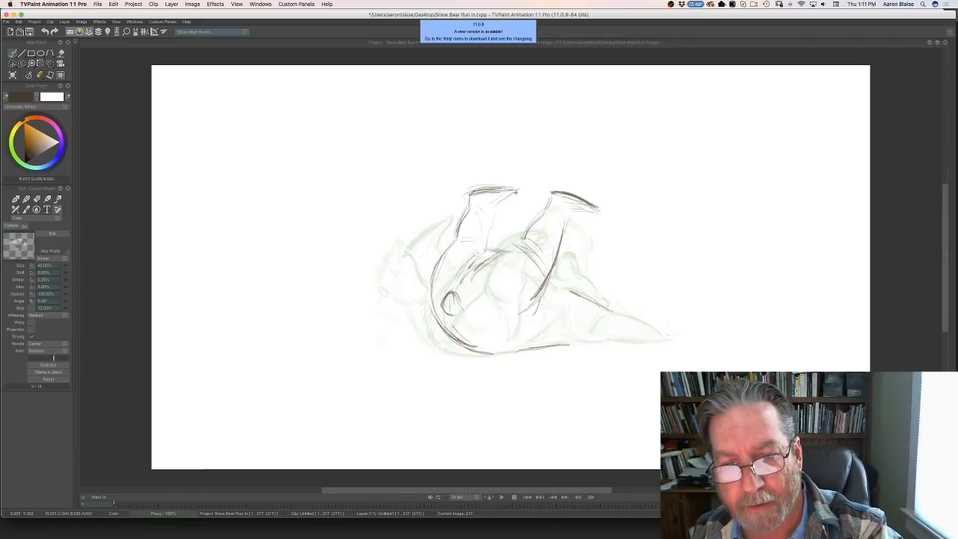
- Strengthen the inner line of the left raised leg and add the chest line by the arm, checking against the previous drawing
key(Right)
key(Right)
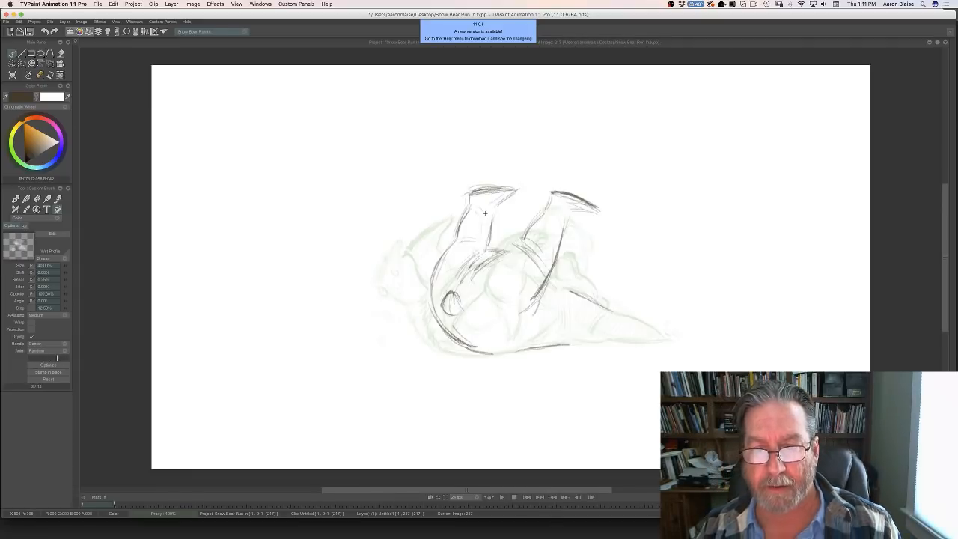
key(Left)
key(Right)
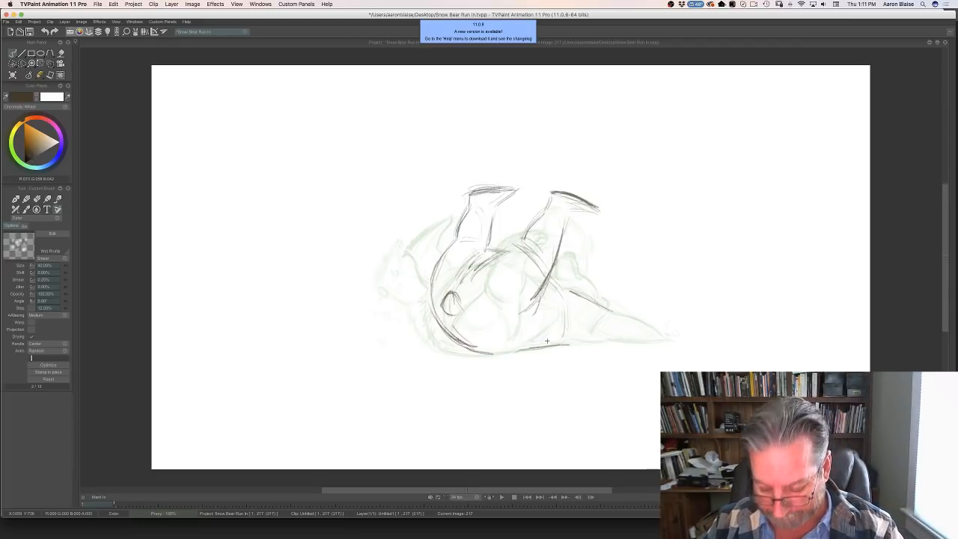
- Extend the hold of the standing bear drawing at frame 182 by one frame in the timeline, and return to the last drawing
key(Tab)
mouse_move(614, 410)
mouse_down()
mouse_move(135, 412)
mouse_move(363, 422)
mouse_move(159, 432)
mouse_move(322, 432)
mouse_move(224, 431)
mouse_up()
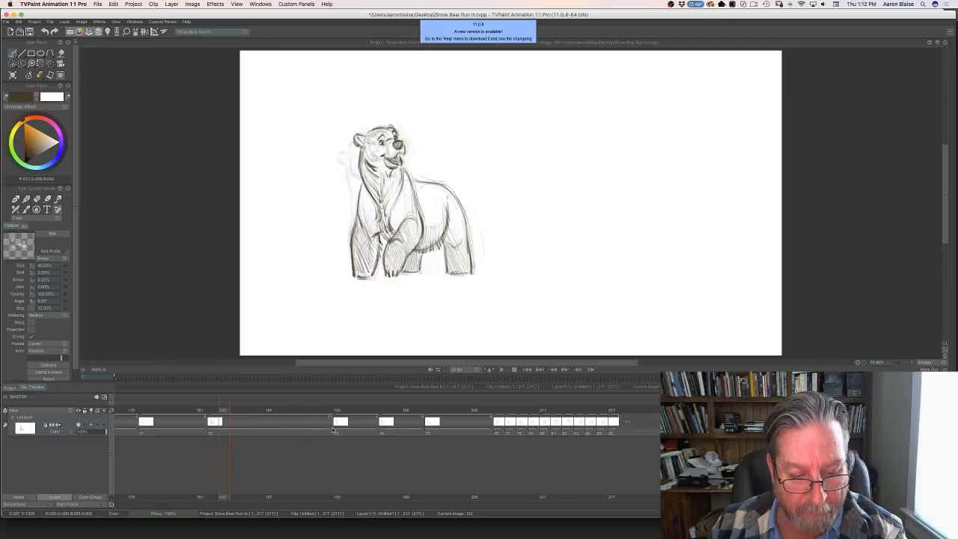
drag(333, 429, 341, 432)
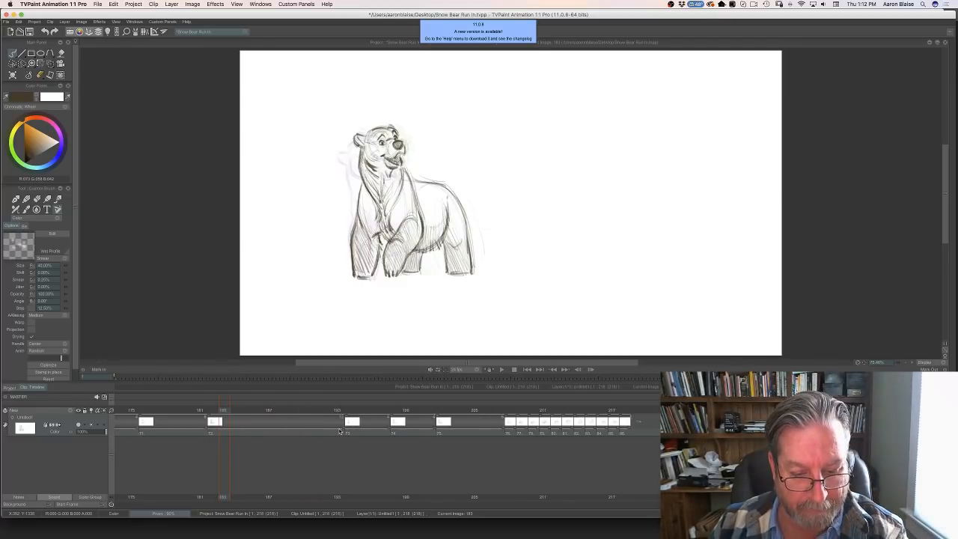
mouse_move(223, 410)
mouse_down()
mouse_move(211, 410)
mouse_move(405, 411)
mouse_move(262, 413)
mouse_move(250, 416)
mouse_move(361, 421)
mouse_move(247, 424)
mouse_move(320, 425)
mouse_move(202, 410)
mouse_move(366, 410)
mouse_move(180, 410)
mouse_move(389, 407)
mouse_up()
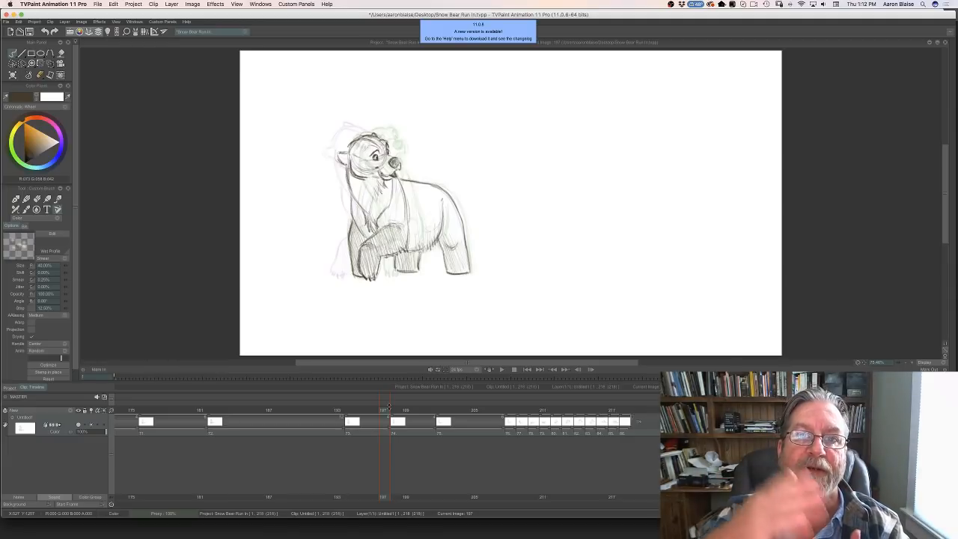
key(Right)
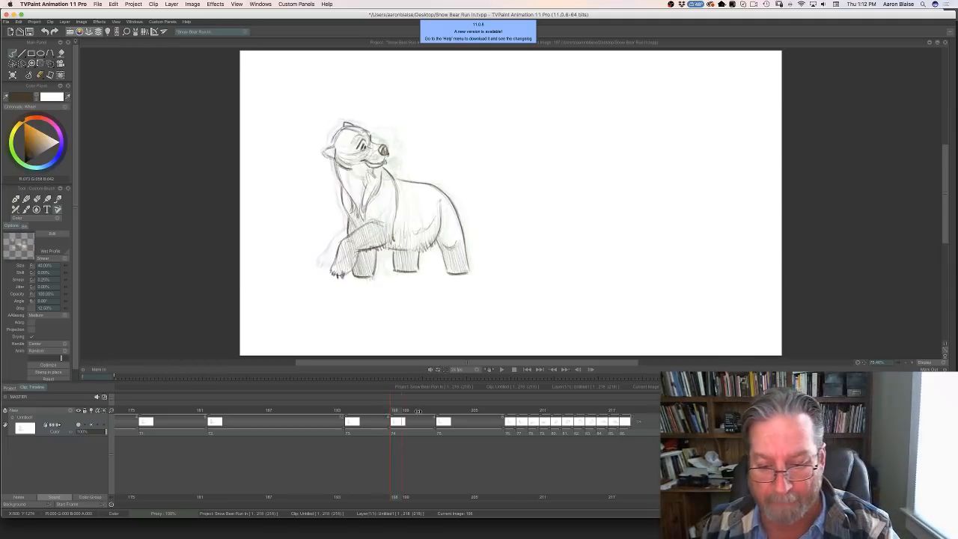
drag(417, 411, 624, 423)
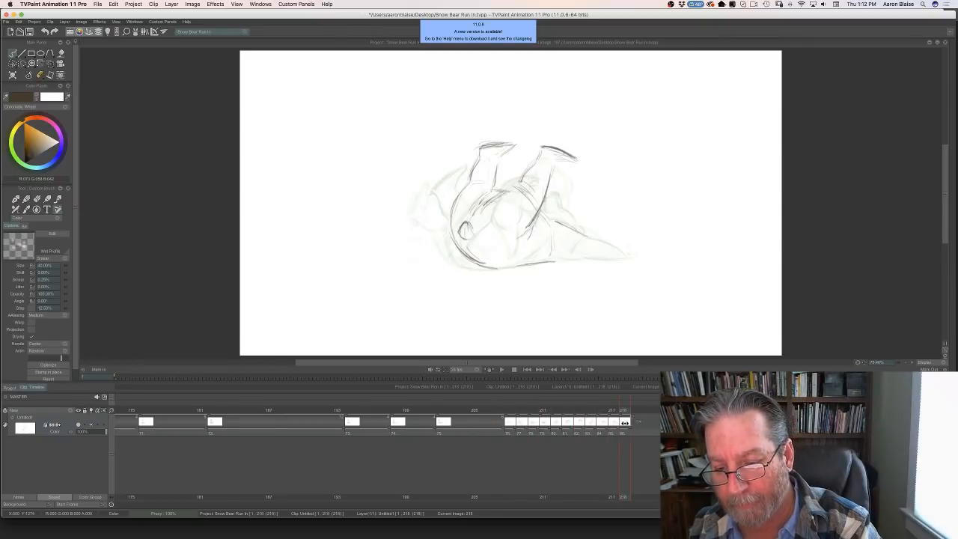
key(Tab)
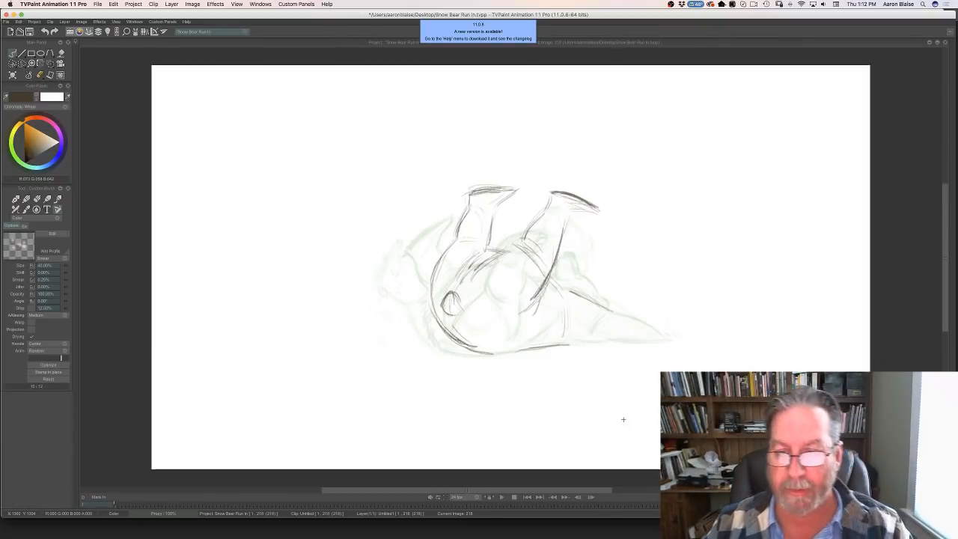
- Draw the curved chest line below the right raised leg on frame 218 and check it against the preceding drawings
drag(548, 280, 564, 306)
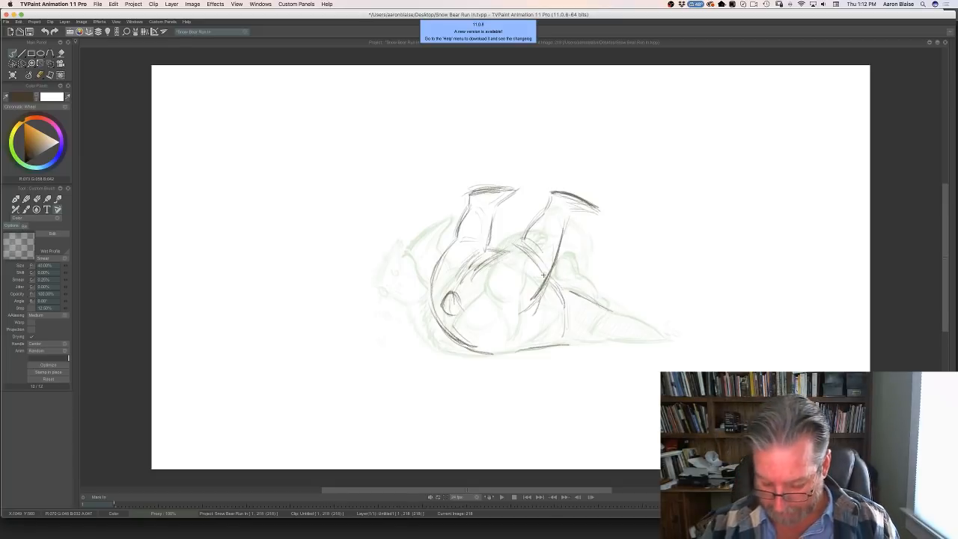
key(Left)
key(Right)
key(Left)
key(Left)
key(Left)
key(Right)
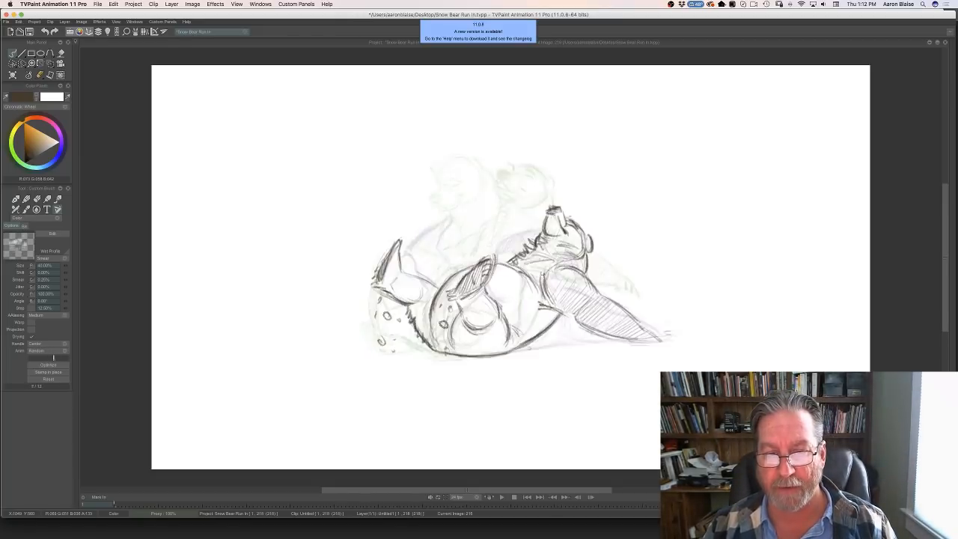
- Flip back and forth through the last fall drawings and frame 218 to examine the backward roll
key(Right)
key(Right)
key(Left)
key(Left)
key(Left)
key(Left)
key(Right)
key(Right)
key(Right)
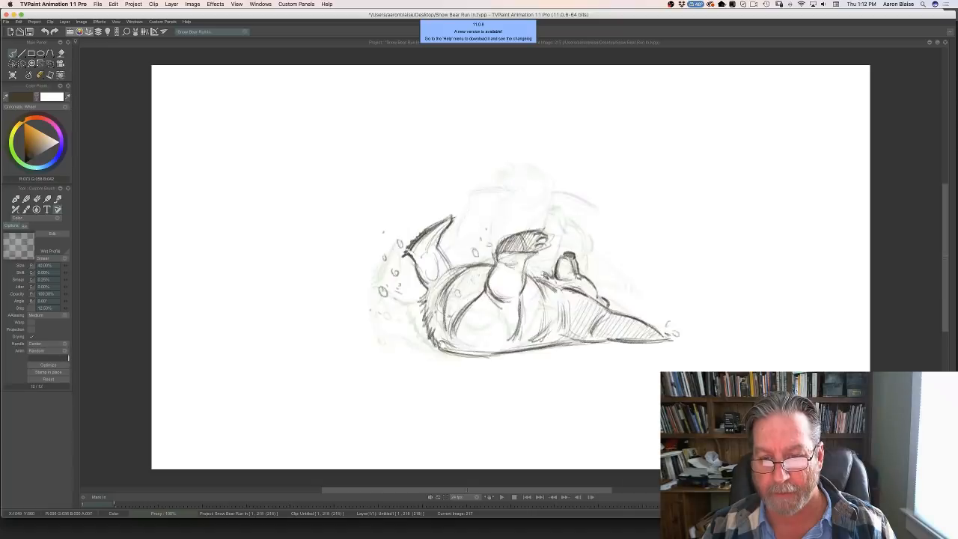
key(Right)
key(Left)
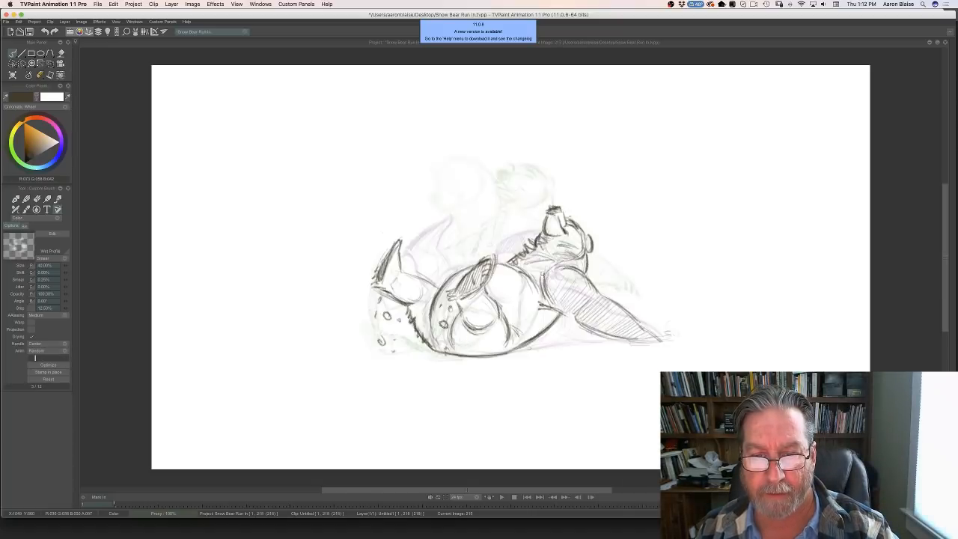
key(Left)
key(Right)
key(Right)
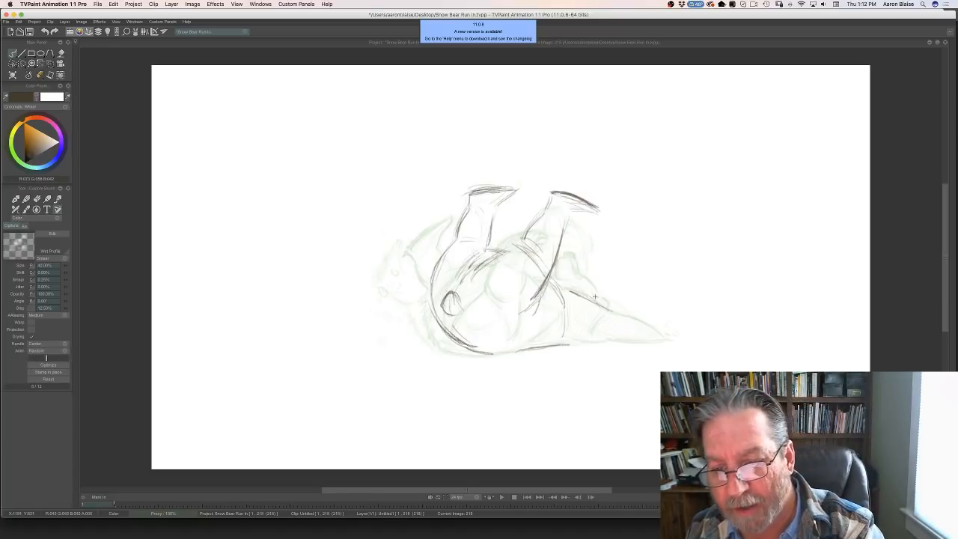
- Draw the bear's muzzle, dark nose and head contour beyond the right raised leg, matching their placement in frame 217
key(Left)
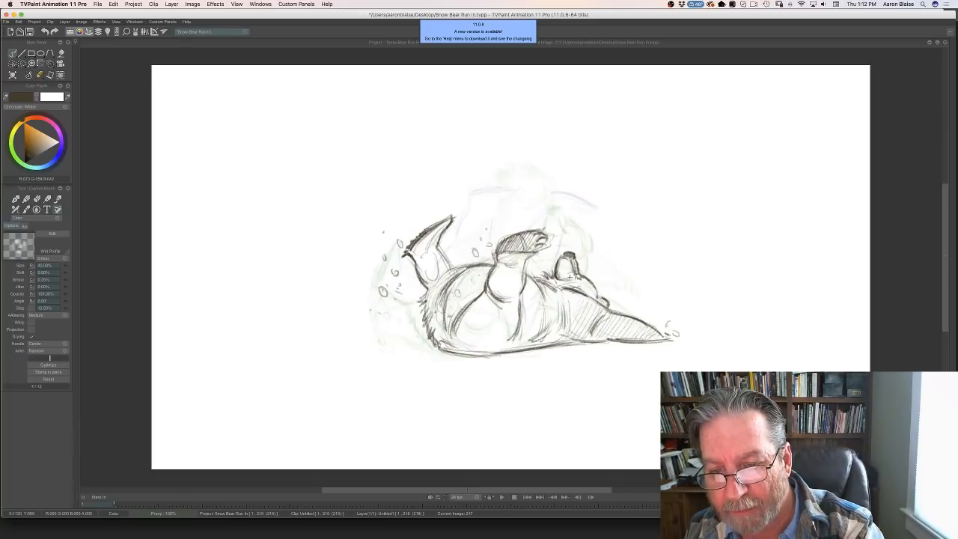
key(Right)
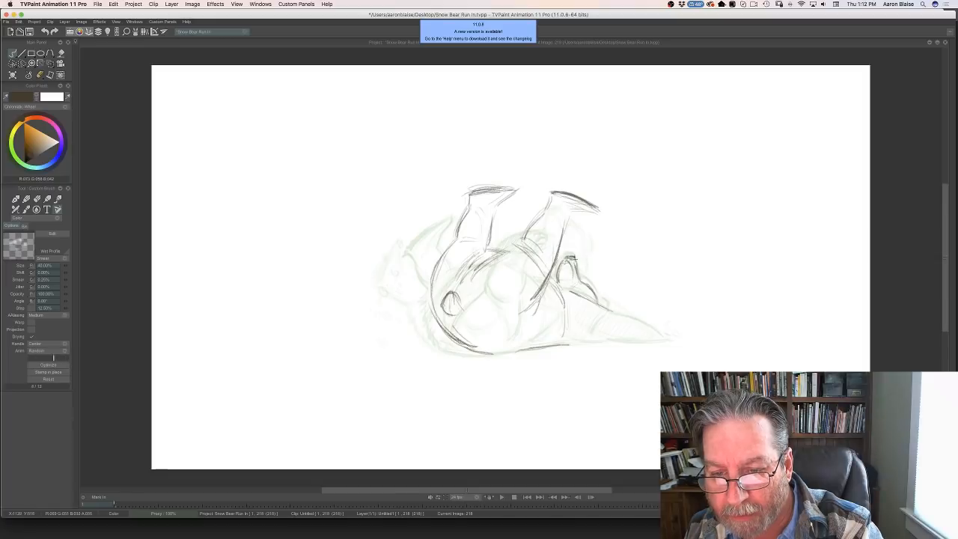
mouse_move(572, 262)
mouse_down()
mouse_move(556, 282)
mouse_move(603, 305)
mouse_up()
key(Left)
key(Right)
key(Left)
key(Right)
key(Left)
key(Right)
key(Left)
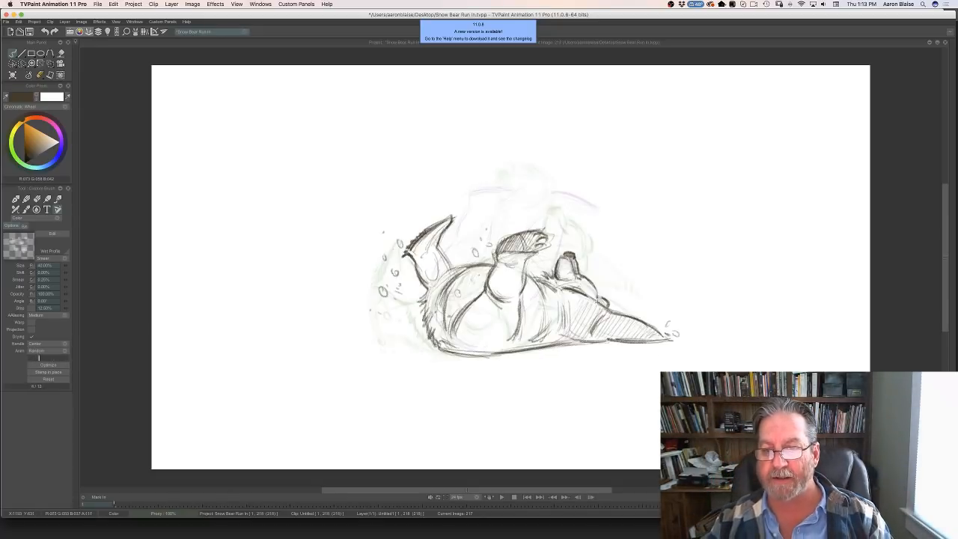
key(Right)
key(Left)
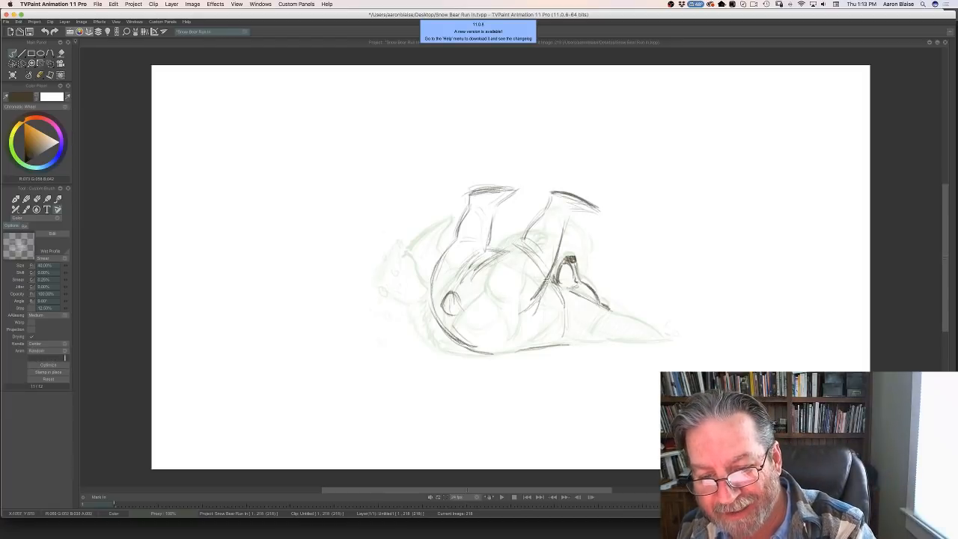
key(Right)
- Draw the upper contour of the outstretched arm from under the head to the paw tip, checking it against frame 217
drag(567, 293, 604, 310)
key(Left)
key(Right)
key(Left)
key(Right)
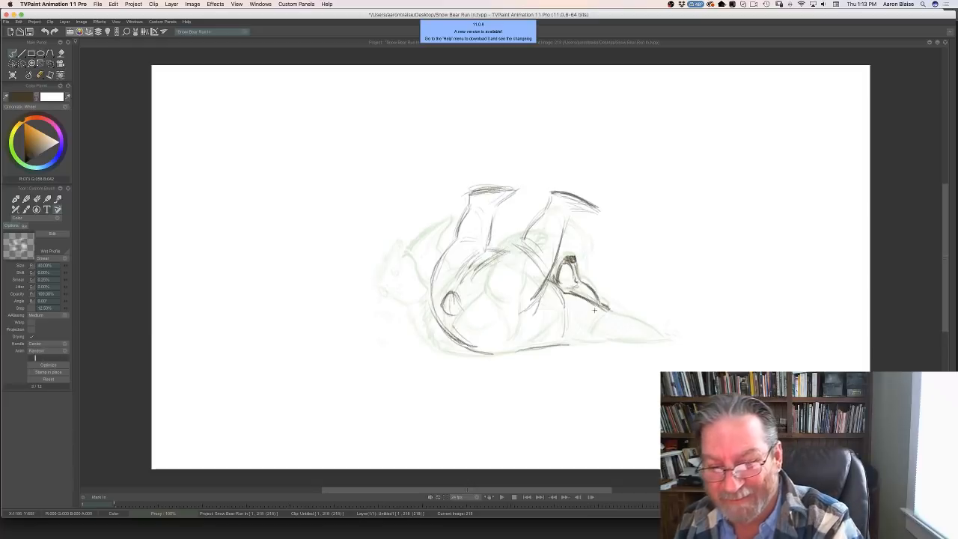
drag(619, 316, 674, 343)
key(Left)
key(Right)
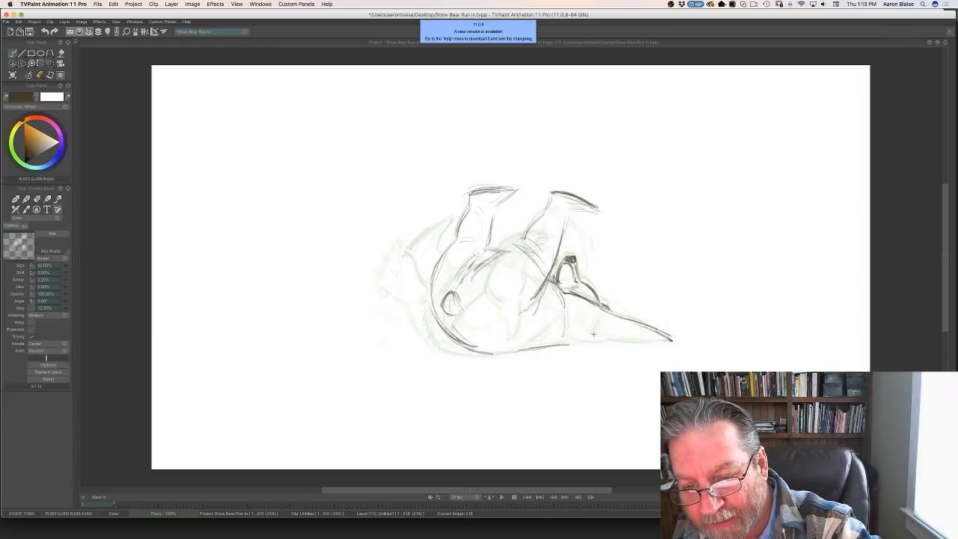
- Draw the underside of the outstretched arm along the ground and the shoulder crease lines, comparing them with frame 217
drag(648, 342, 561, 343)
key(Left)
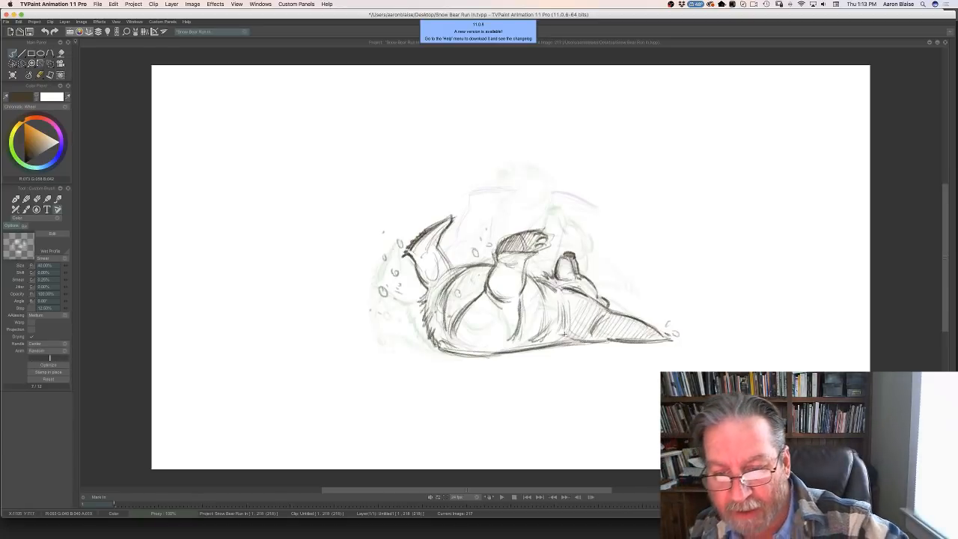
key(Right)
mouse_move(567, 305)
mouse_down()
mouse_move(569, 334)
mouse_move(555, 338)
mouse_move(567, 337)
mouse_up()
key(Left)
key(Right)
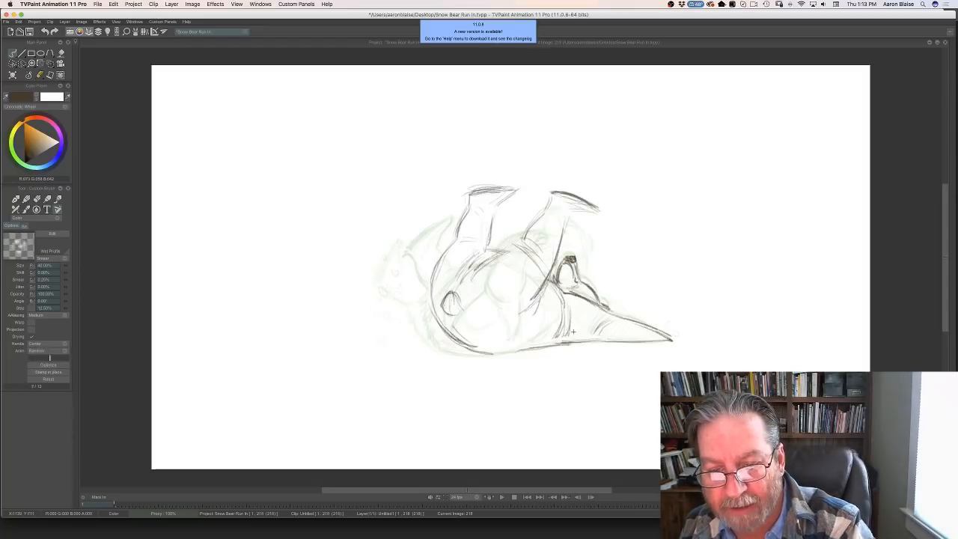
key(Left)
key(Right)
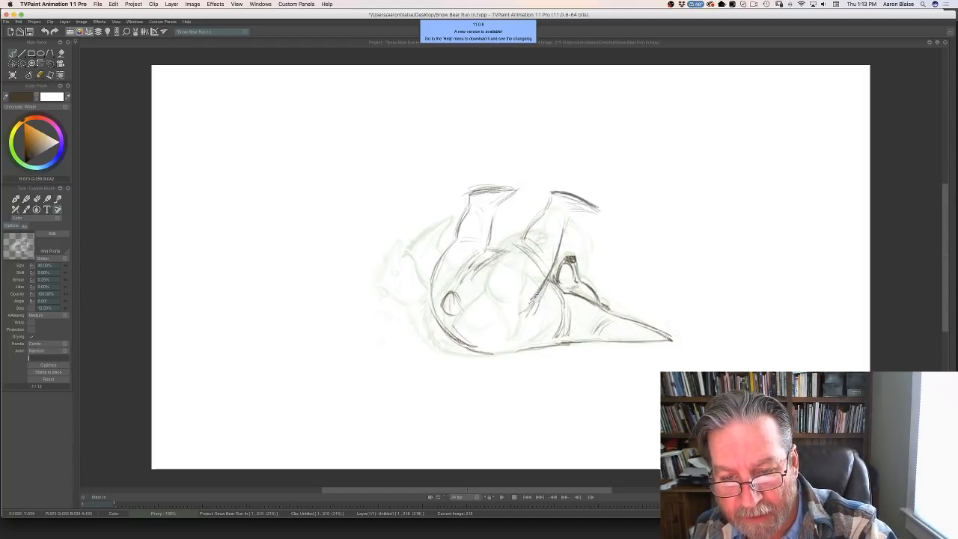
- Strengthen the outer contour of the right raised leg from the foot down to the thigh, flipping to frame 217 to check
drag(553, 260, 532, 302)
key(Left)
key(Right)
drag(572, 216, 554, 266)
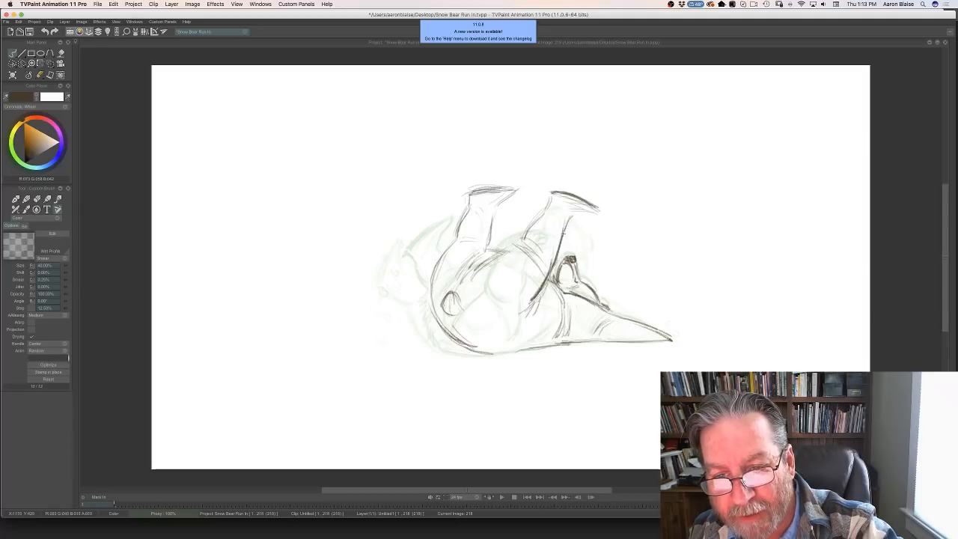
drag(563, 233, 552, 269)
key(Left)
key(Right)
- Darken the inner contour of the right raised leg into the belly line and redraw the foot's underside
drag(546, 210, 523, 238)
drag(545, 211, 478, 266)
mouse_move(549, 201)
mouse_down()
mouse_move(573, 196)
mouse_move(592, 210)
mouse_up()
key(Left)
key(Right)
- Strengthen the contours of the left raised leg down to the thigh and compare them with frame 217
drag(491, 213, 489, 233)
mouse_move(492, 218)
mouse_down()
mouse_move(487, 247)
mouse_move(439, 264)
mouse_up()
key(Left)
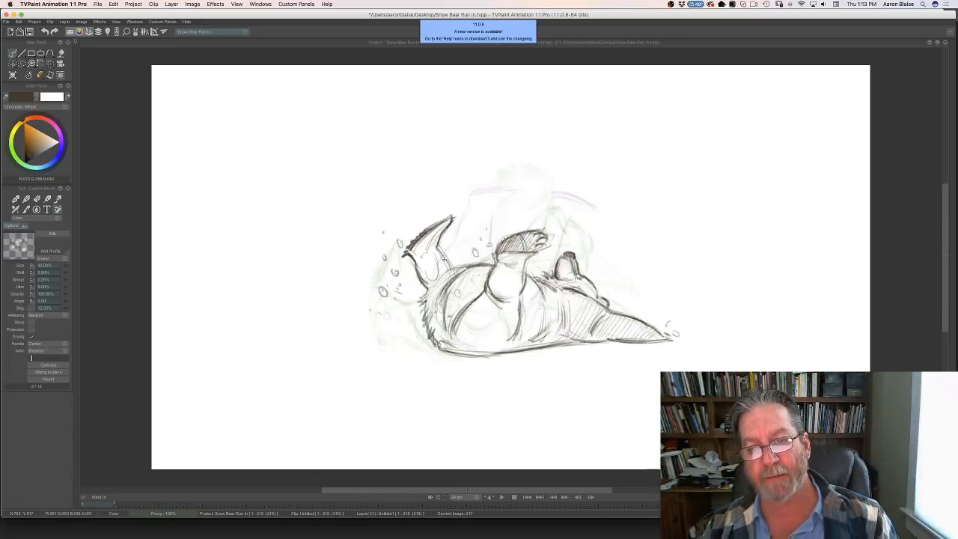
key(Right)
key(Left)
key(Right)
- Reinforce the belly curve from the base of the left leg toward the tail and check it against frame 217
drag(503, 250, 458, 280)
key(Left)
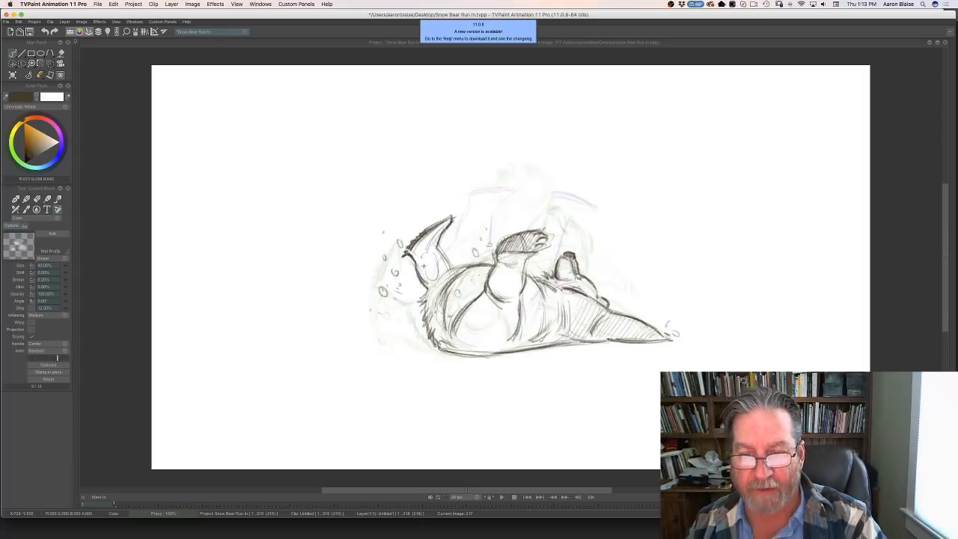
key(Right)
key(Left)
key(Right)
key(Left)
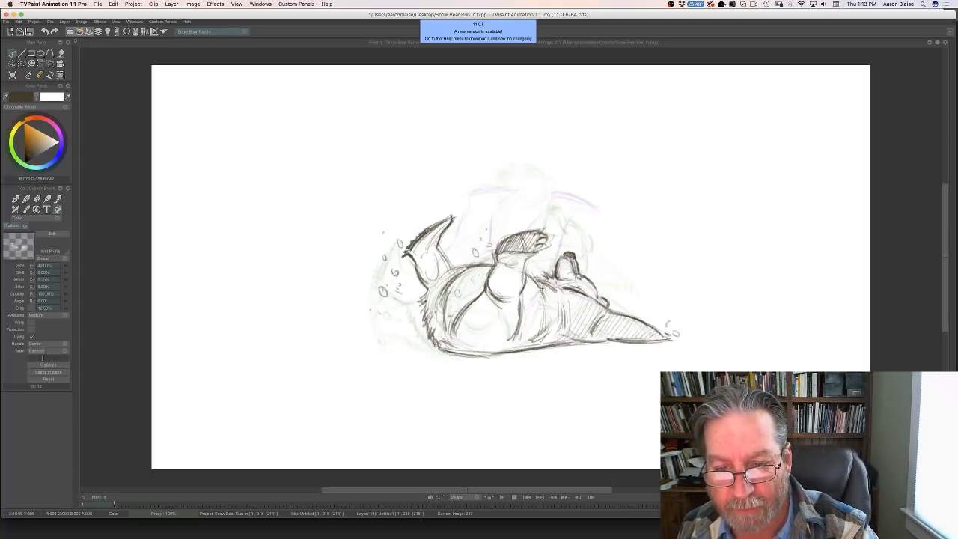
key(Right)
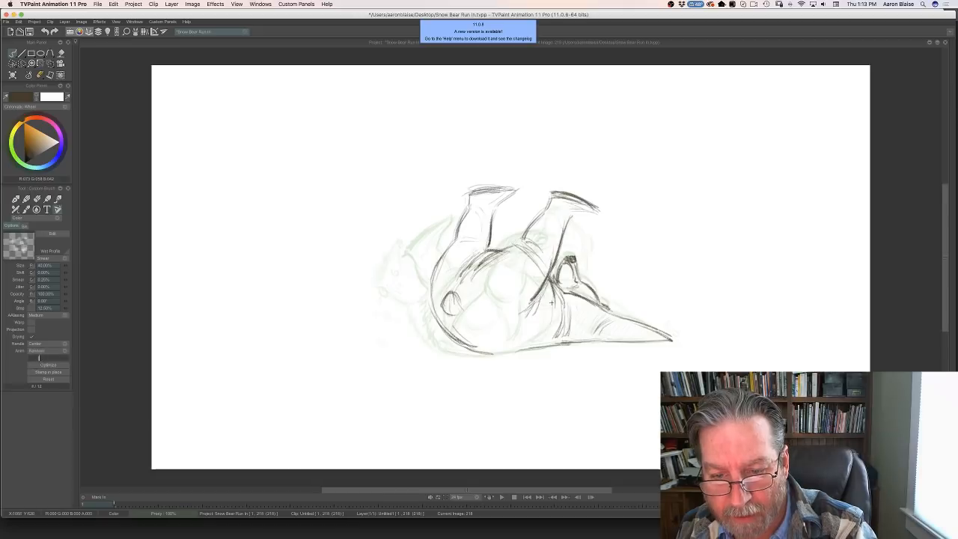
- Add chest fold lines between the right thigh and shoulder, and darken the belly curve above the tail
drag(554, 302, 559, 324)
drag(552, 274, 559, 303)
key(Left)
key(Right)
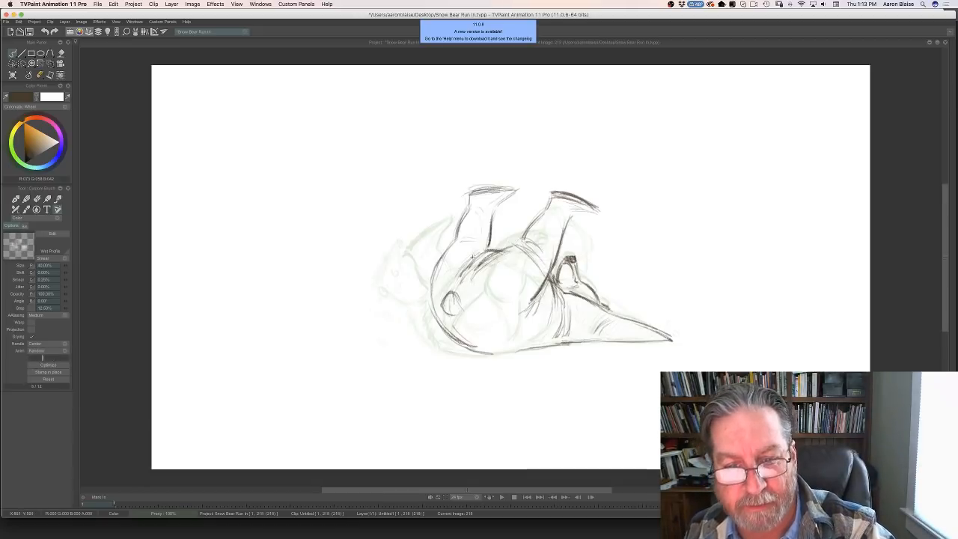
drag(472, 257, 458, 277)
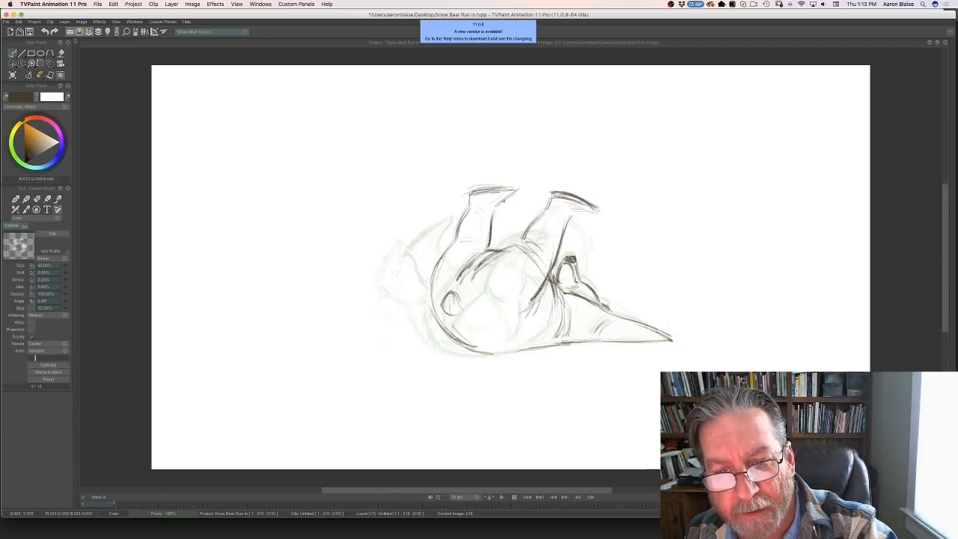
- Darken and shade the soles of both raised feet, flipping to frame 217 to check them
drag(515, 188, 473, 190)
key(Left)
key(Right)
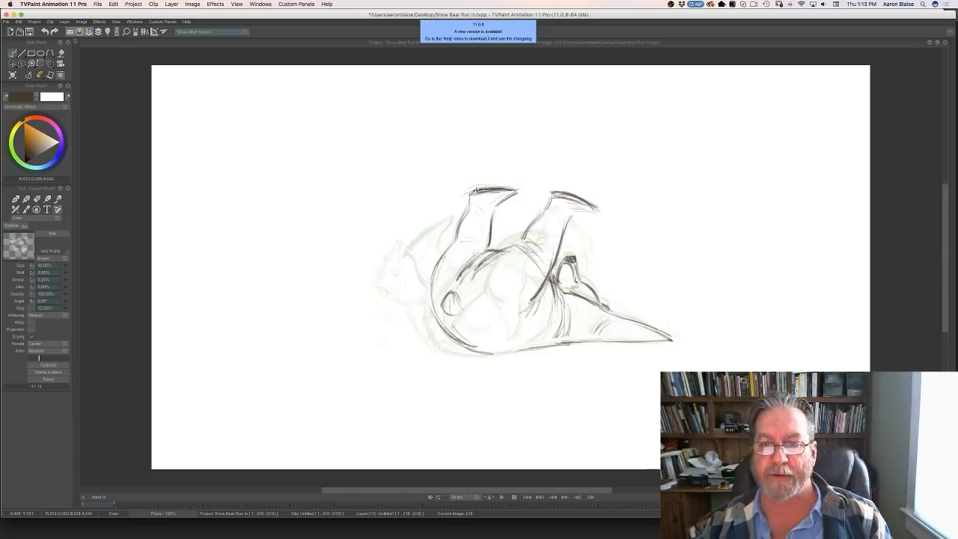
key(Left)
key(Right)
drag(552, 194, 593, 207)
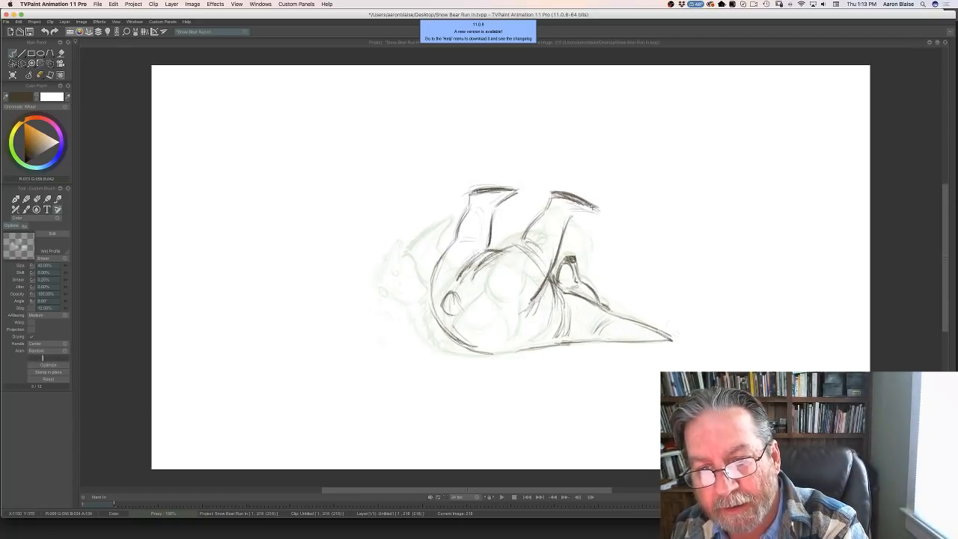
key(Left)
key(Right)
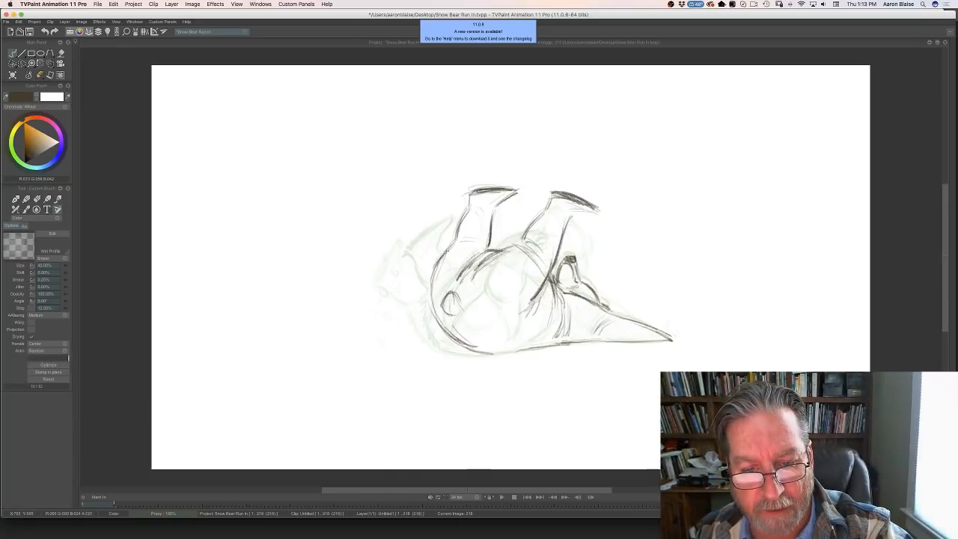
- Add ragged fur strokes along the back of the thigh and rump, comparing the contour with frame 217
mouse_move(445, 251)
mouse_down()
mouse_move(425, 303)
mouse_move(442, 328)
mouse_up()
key(Left)
key(Right)
key(Left)
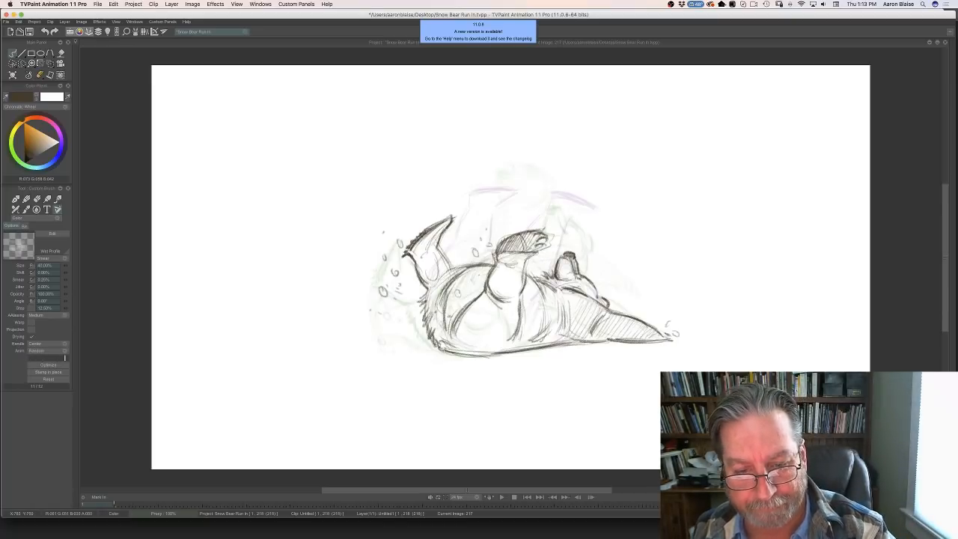
key(Right)
key(Left)
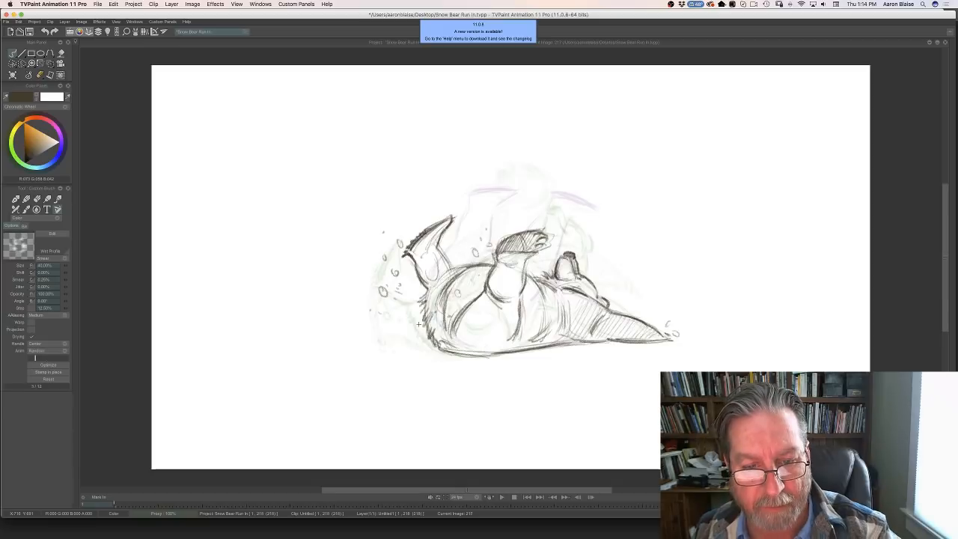
key(Right)
- Draw small snow bits beside the raised left leg and behind the rump on frame 218
drag(448, 193, 449, 218)
drag(379, 237, 382, 247)
drag(390, 264, 392, 270)
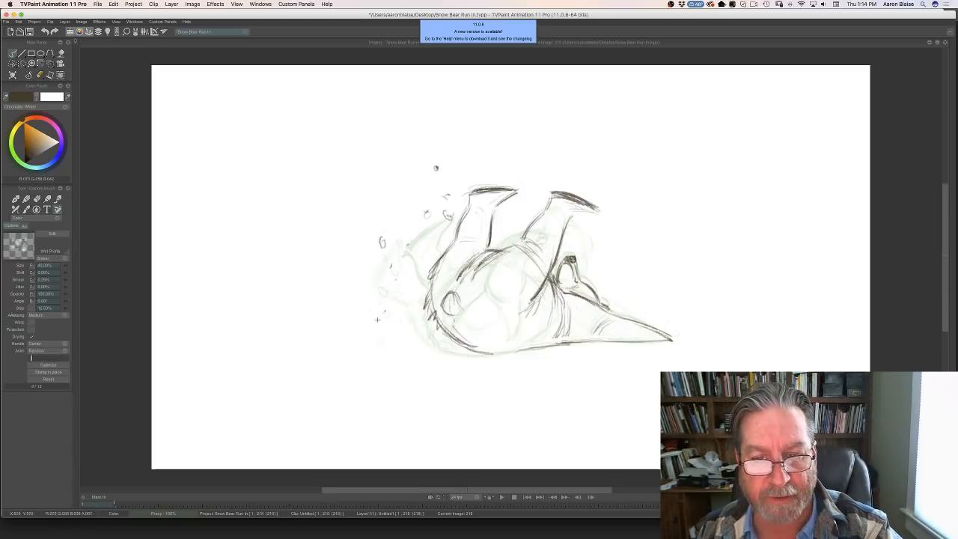
key(Left)
key(Right)
- Add small snow specks between the two raised legs, flipping to frame 217 to compare their placement
drag(523, 210, 520, 219)
drag(530, 176, 532, 182)
key(Left)
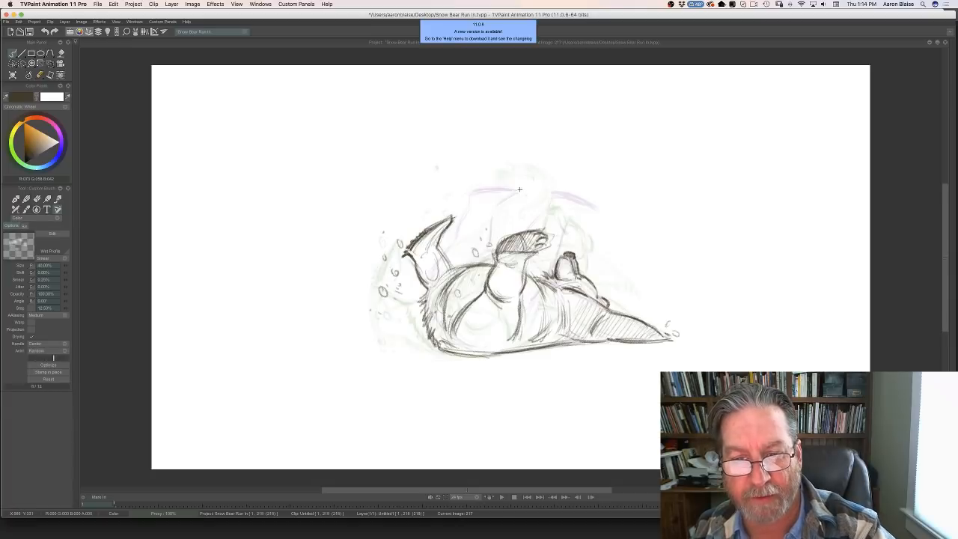
key(Right)
key(Left)
key(Right)
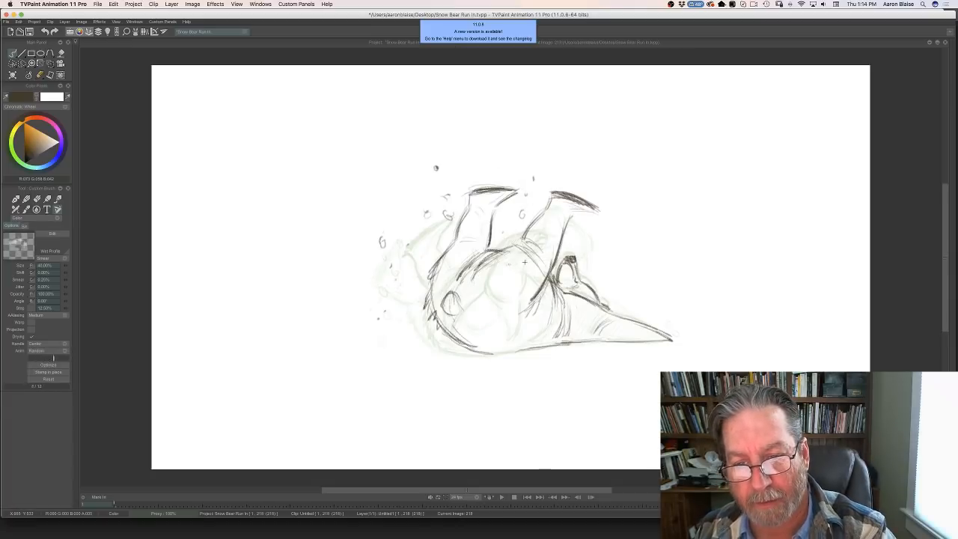
- Add a form line inside the raised right leg and darken the body's lower contour, checking against frame 217
drag(557, 226, 545, 251)
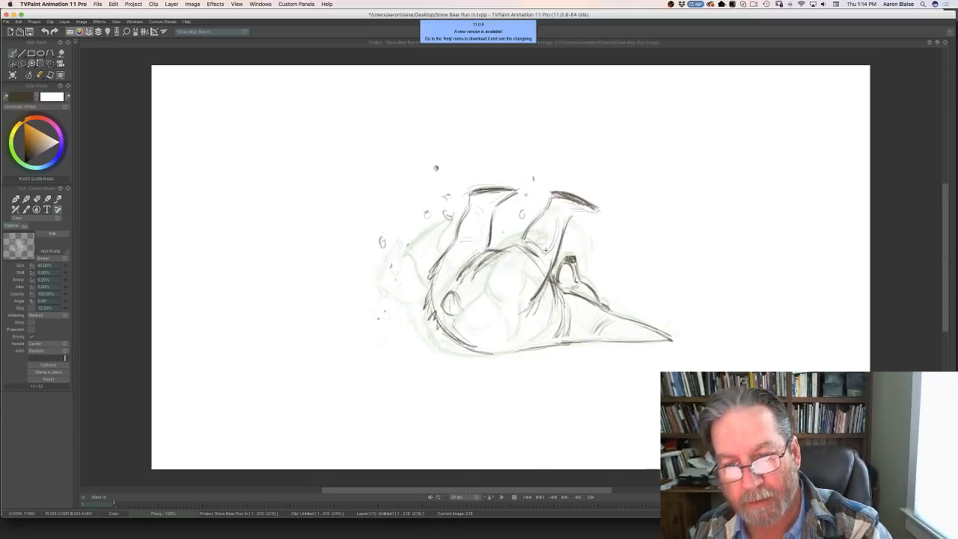
key(Left)
key(Right)
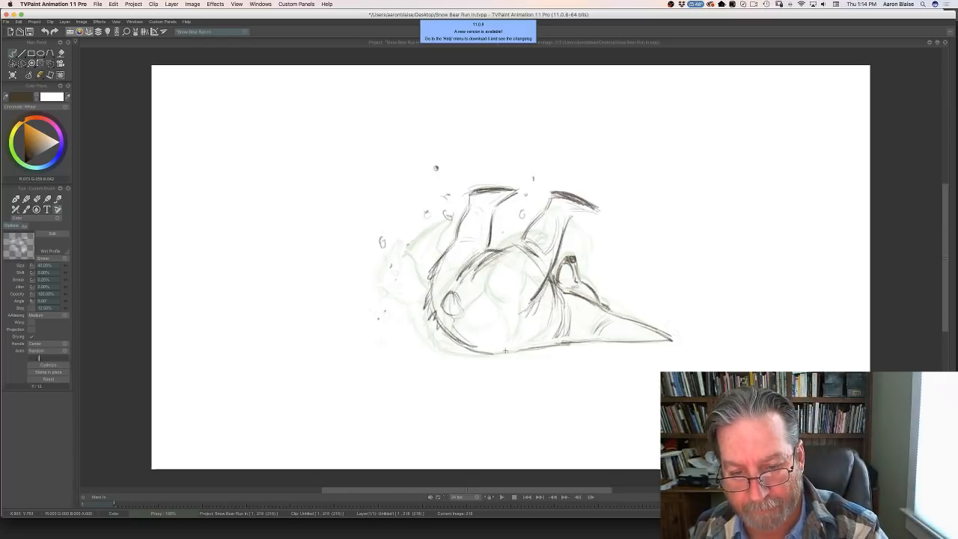
drag(452, 343, 488, 353)
key(Left)
key(Right)
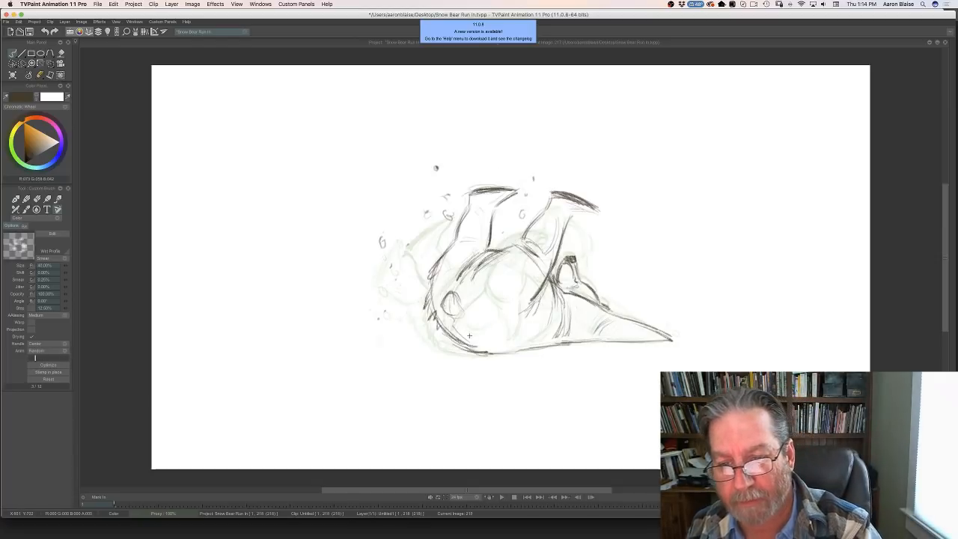
- Scatter more snow bits below and behind the rump, checking their spacing against frame 217
key(Left)
key(Right)
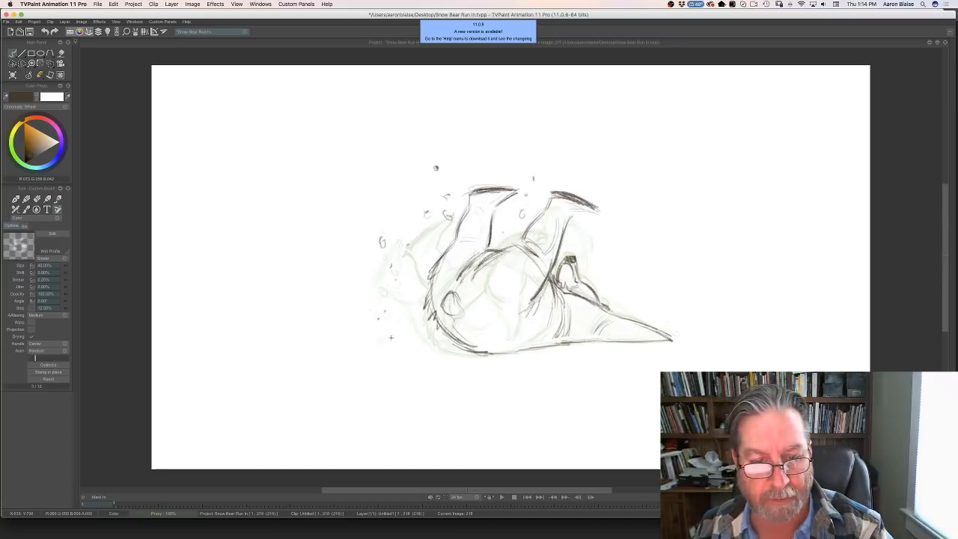
key(Left)
key(Right)
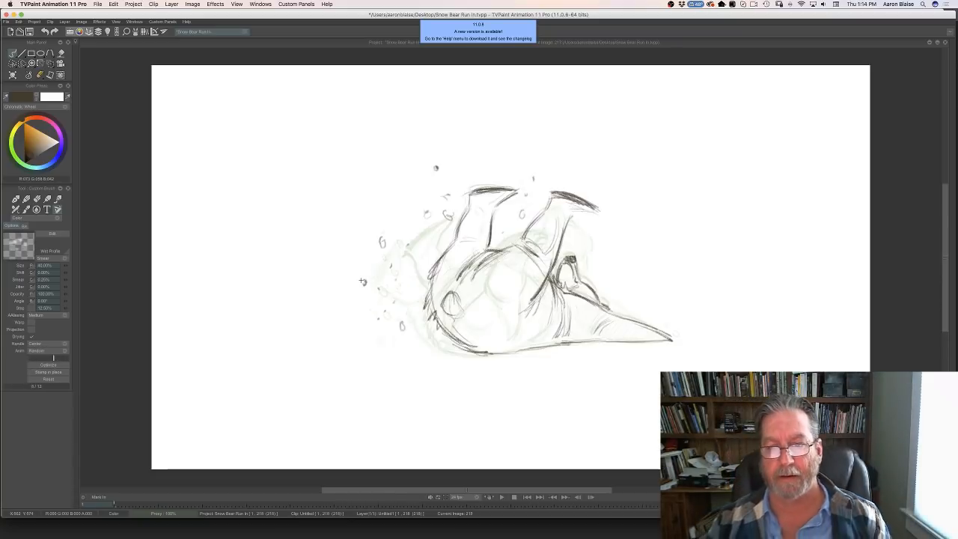
key(Left)
key(Right)
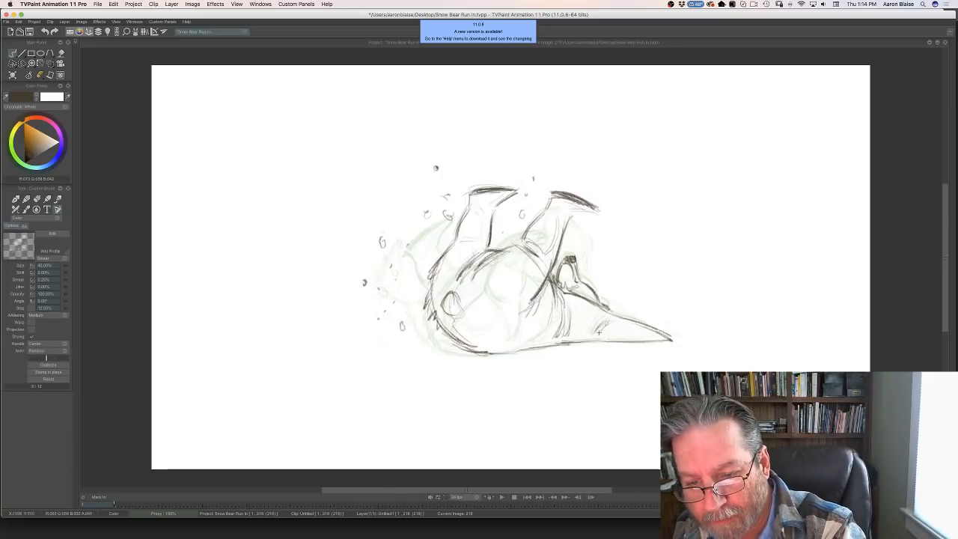
- Shade the outstretched arm with diagonal hatching, add fold lines at the shoulder, and compare with frame 217
mouse_move(645, 326)
mouse_down()
mouse_move(671, 340)
mouse_move(696, 332)
mouse_move(601, 329)
mouse_move(576, 316)
mouse_move(581, 301)
mouse_move(567, 294)
mouse_up()
drag(559, 327, 544, 341)
drag(548, 329, 532, 339)
key(Left)
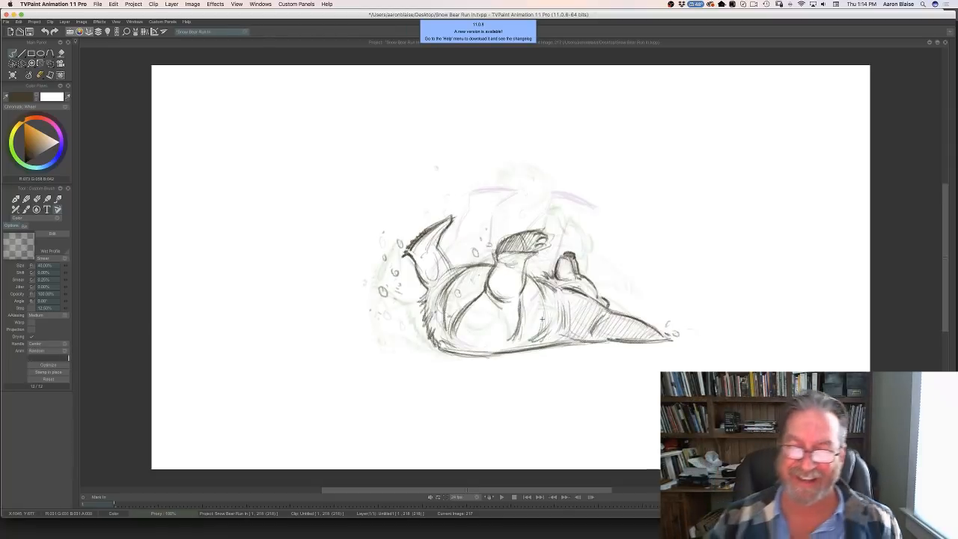
key(Right)
key(Left)
key(Right)
- Draw the belly's inner curve toward the ground and strengthen the rump contour beneath the tail, flipping to frame 217 to check
mouse_move(490, 262)
mouse_down()
mouse_move(471, 284)
mouse_move(467, 274)
mouse_move(466, 305)
mouse_up()
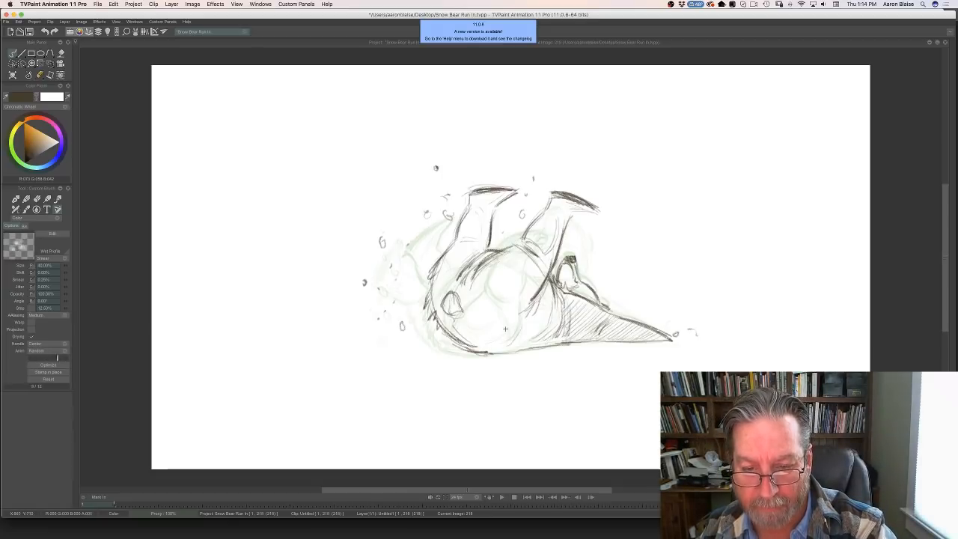
key(Left)
key(Right)
drag(524, 321, 503, 343)
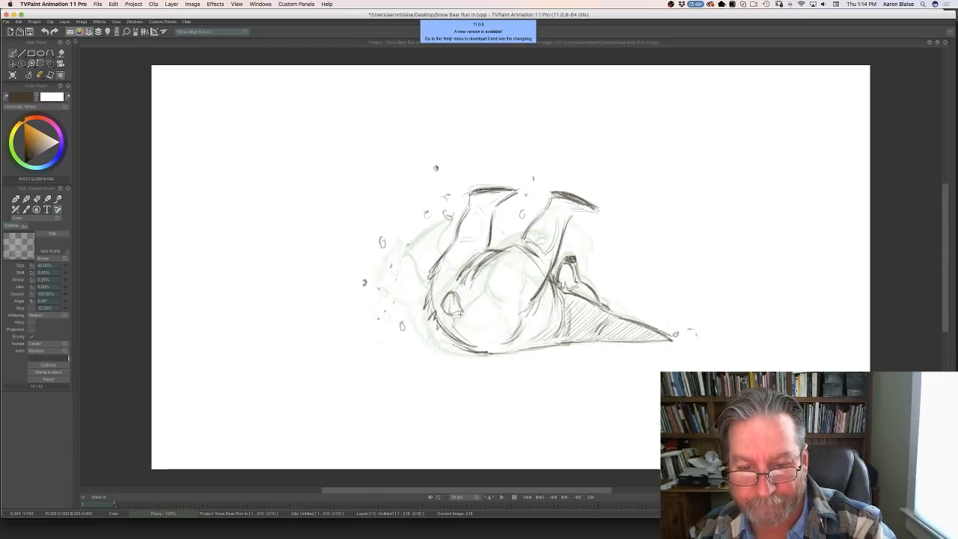
mouse_move(445, 325)
mouse_down()
mouse_move(481, 345)
mouse_move(429, 301)
mouse_move(445, 333)
mouse_up()
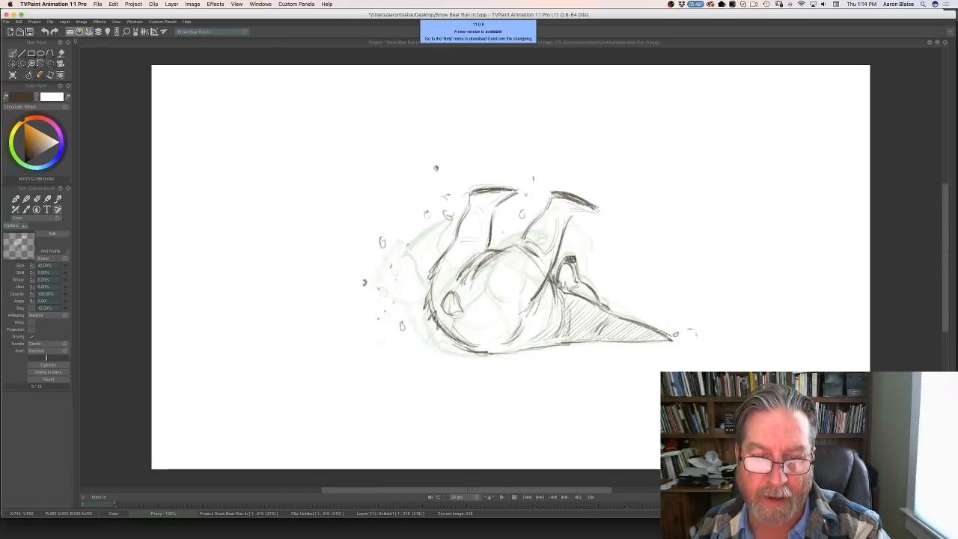
key(Left)
key(Right)
key(Left)
key(Right)
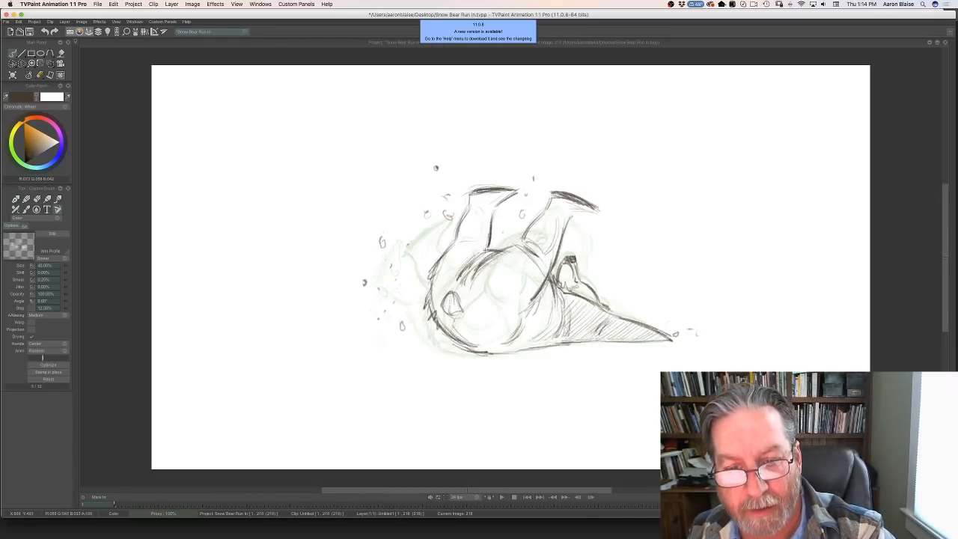
- Draw the knee crease and an inner contour line on the raised left leg, comparing the pose with frame 217
drag(463, 238, 479, 240)
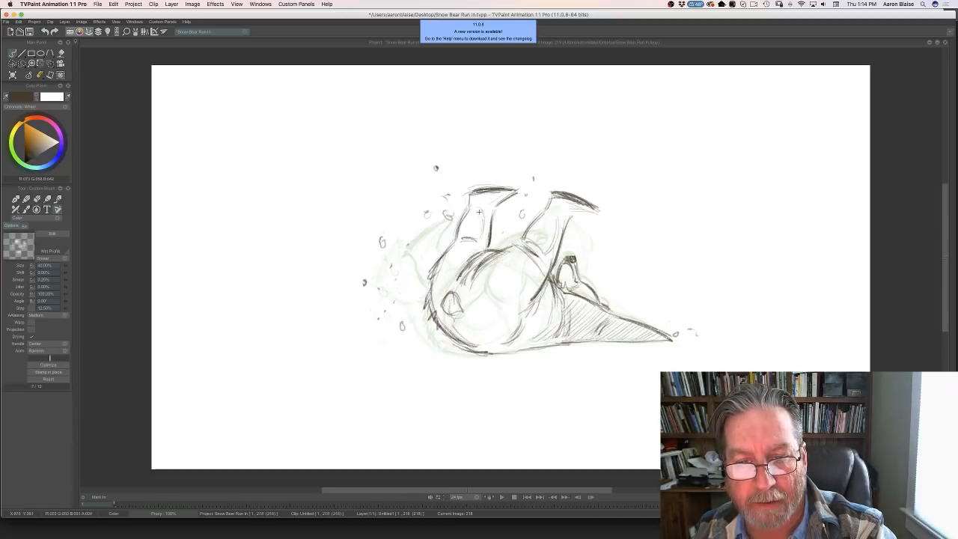
key(Left)
key(Right)
key(Left)
key(Right)
key(Left)
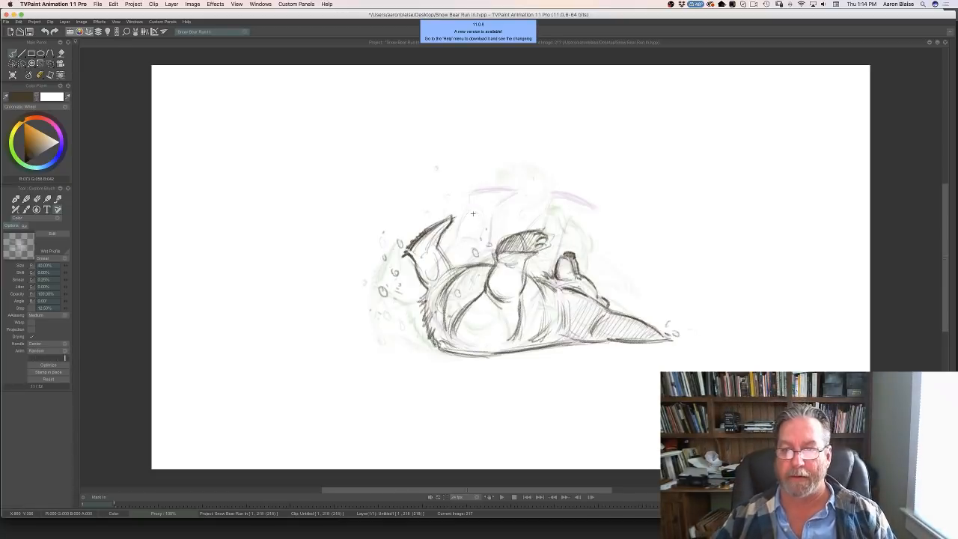
key(Right)
- Add frame 219 at the end of the layer as a separate drawing and clear its image
key(Tab)
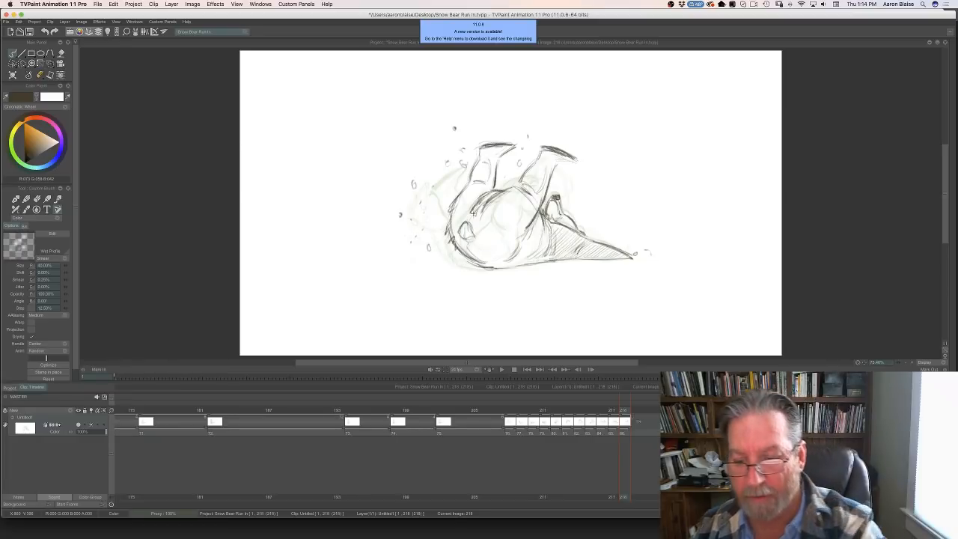
mouse_move(624, 410)
mouse_down()
mouse_move(521, 416)
mouse_move(633, 419)
mouse_up()
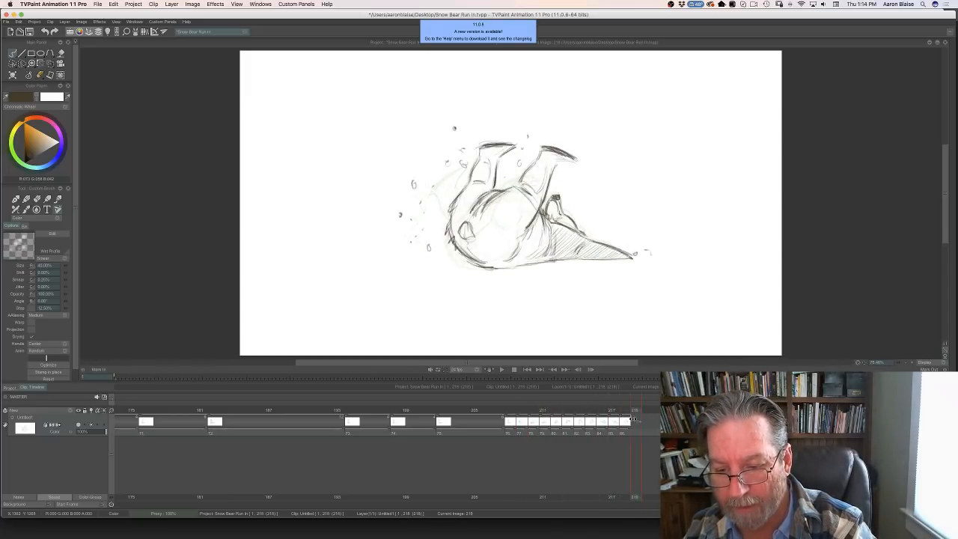
right_click(632, 417)
click(641, 430)
click(11, 77)
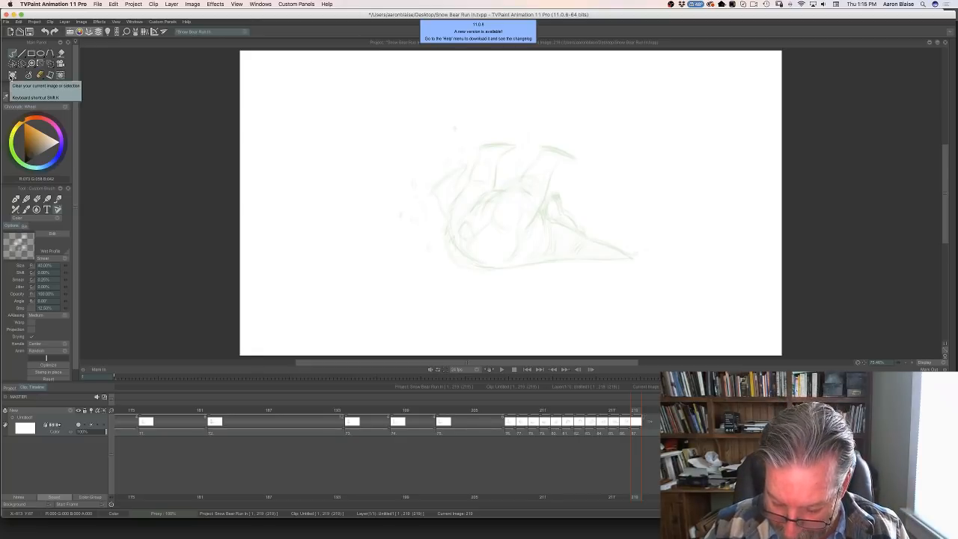
key(Tab)
- Draw the upper contour of the outstretched arm on frame 219, aligning it with frame 218
key(Left)
key(Right)
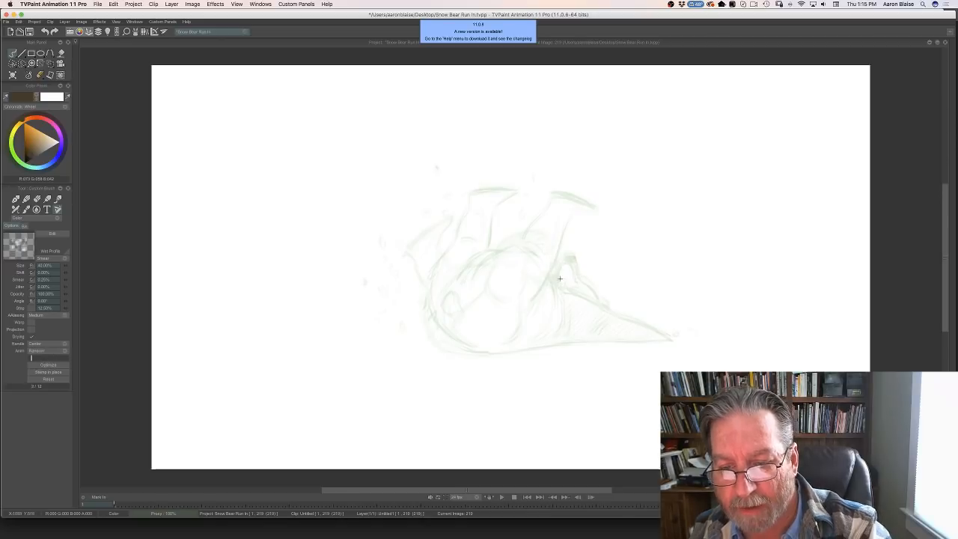
drag(567, 294, 595, 301)
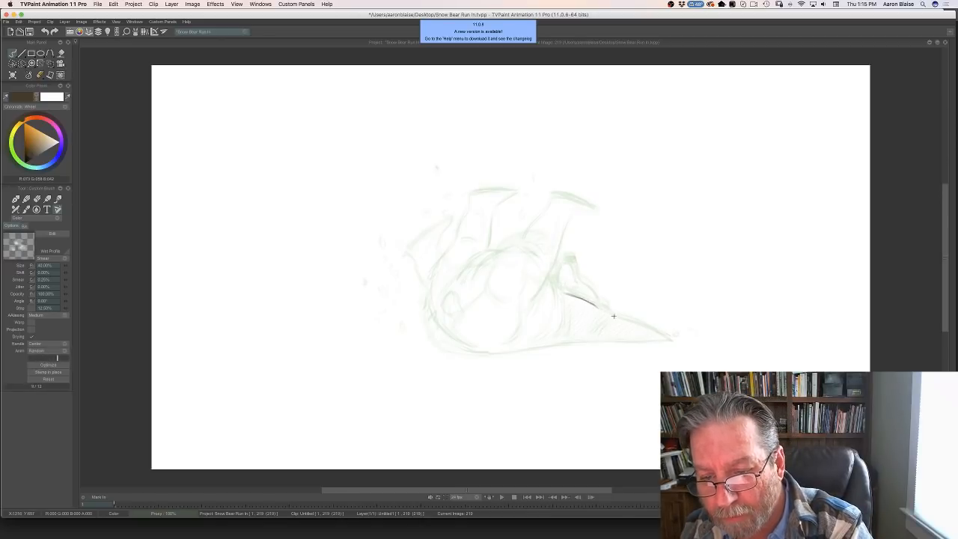
mouse_move(647, 327)
mouse_down()
mouse_move(626, 319)
mouse_move(667, 338)
mouse_move(569, 294)
mouse_up()
key(Left)
key(Right)
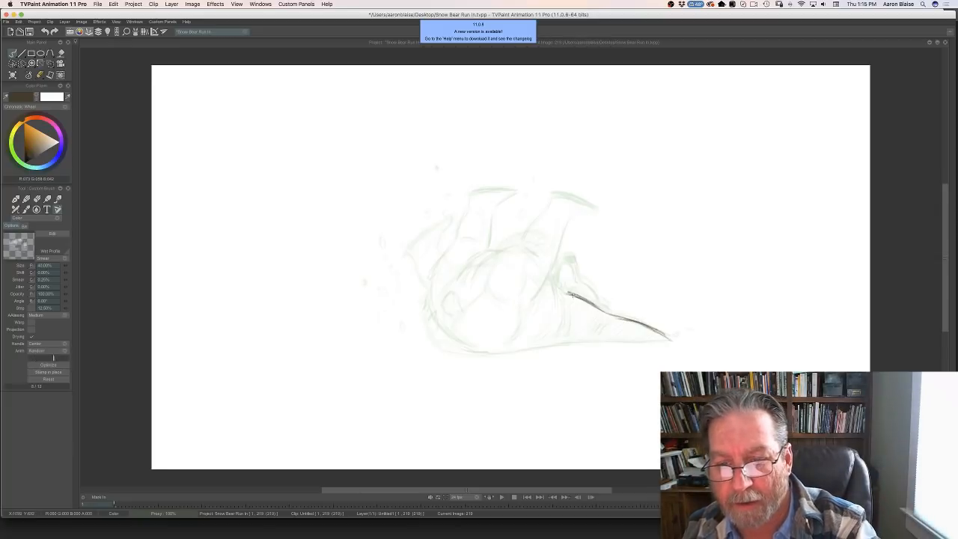
key(Left)
key(Right)
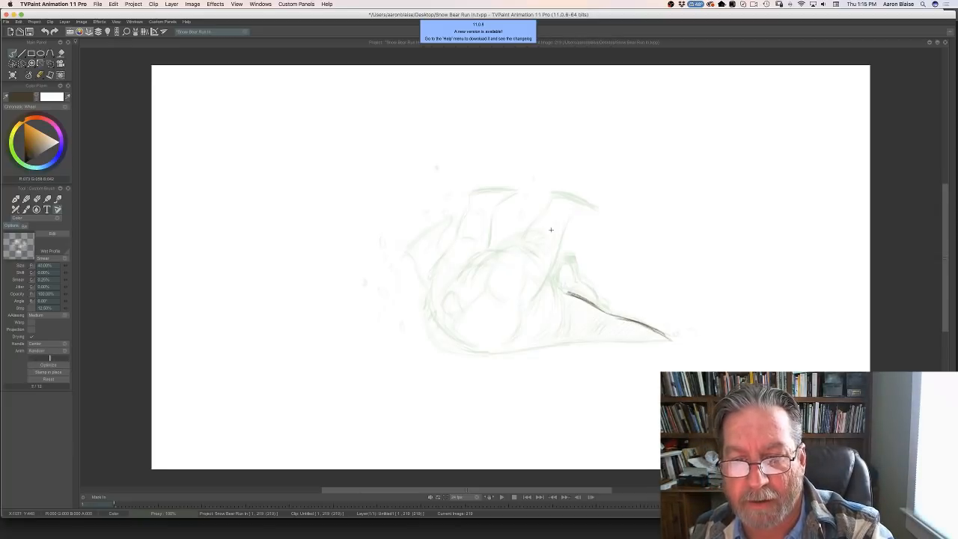
- Rough in the rounded back and rump curve down to the ground, and draw the arm's lower contour line
key(Left)
key(Right)
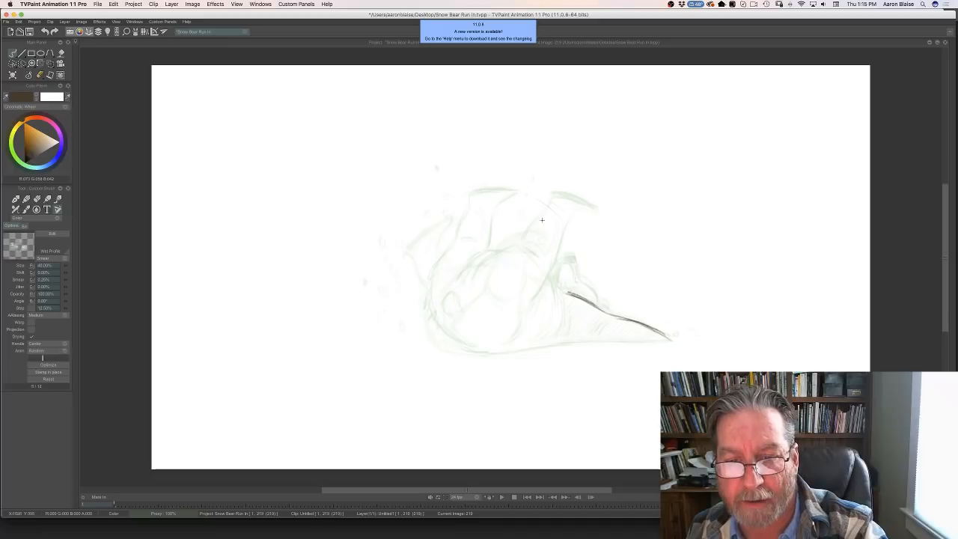
drag(467, 251, 460, 275)
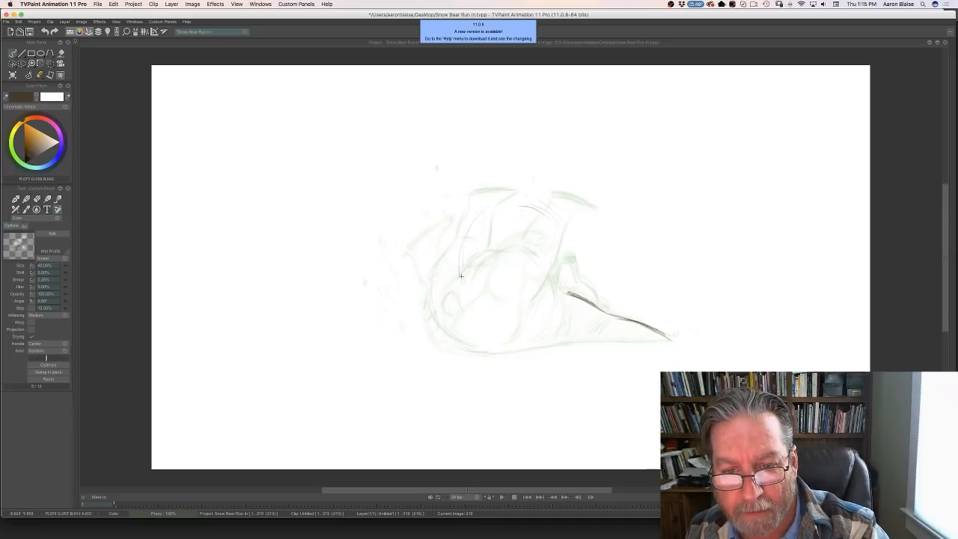
key(Left)
key(Right)
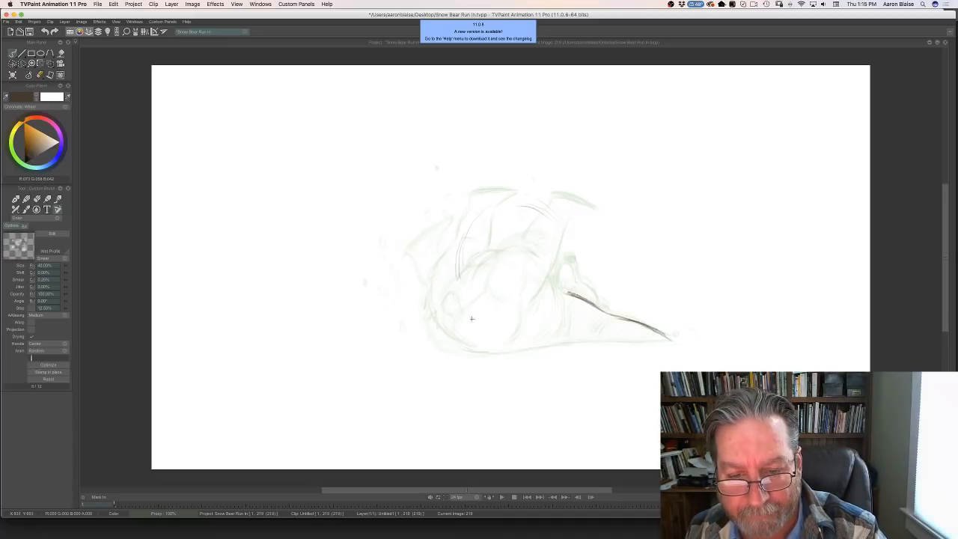
mouse_move(480, 332)
mouse_down()
mouse_move(461, 268)
mouse_move(485, 341)
mouse_move(456, 279)
mouse_move(484, 335)
mouse_up()
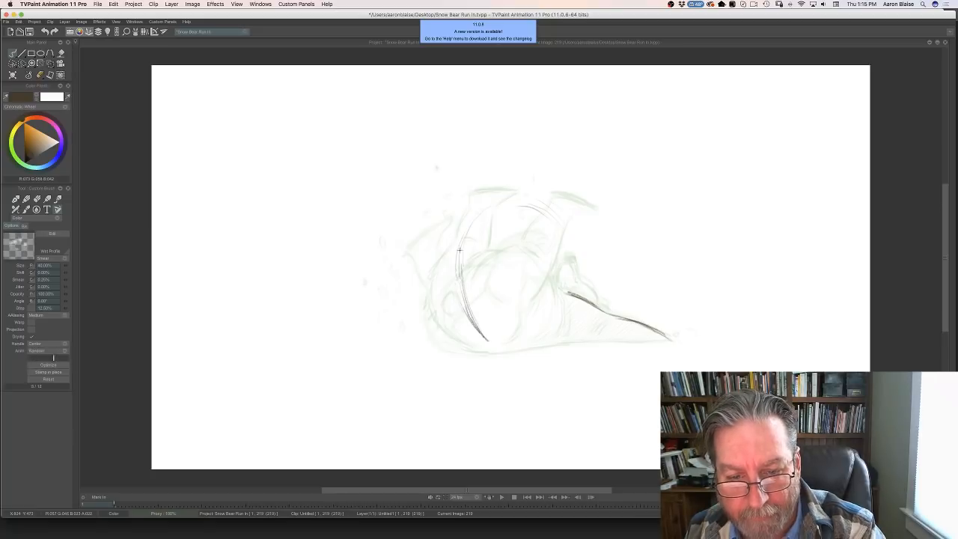
drag(460, 250, 482, 337)
mouse_move(670, 339)
mouse_down()
mouse_move(477, 340)
mouse_move(507, 350)
mouse_up()
drag(458, 299, 485, 339)
key(Left)
key(Right)
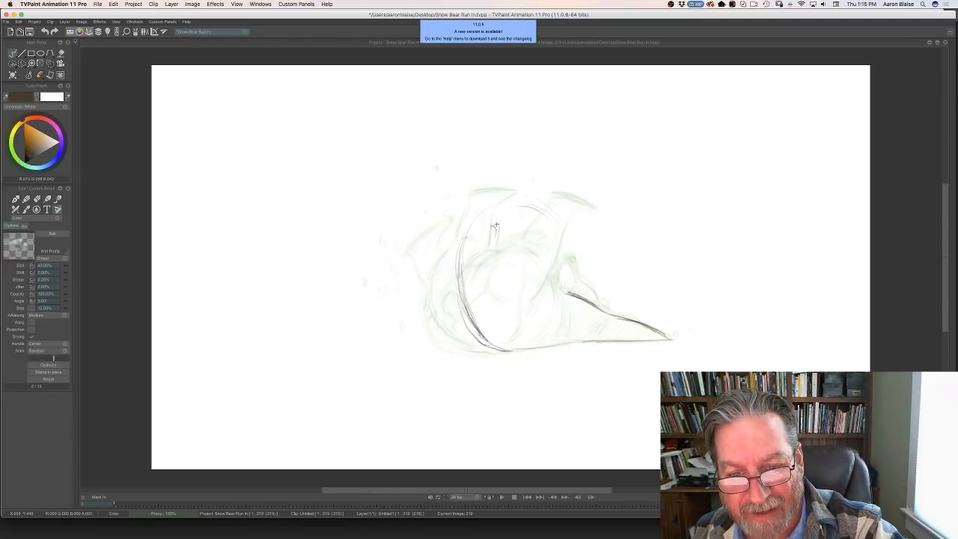
- Sketch the small tail with a line curving down inside the rump, and reinforce the outer rump contour
mouse_move(495, 224)
mouse_down()
mouse_move(475, 240)
mouse_move(470, 294)
mouse_move(480, 327)
mouse_up()
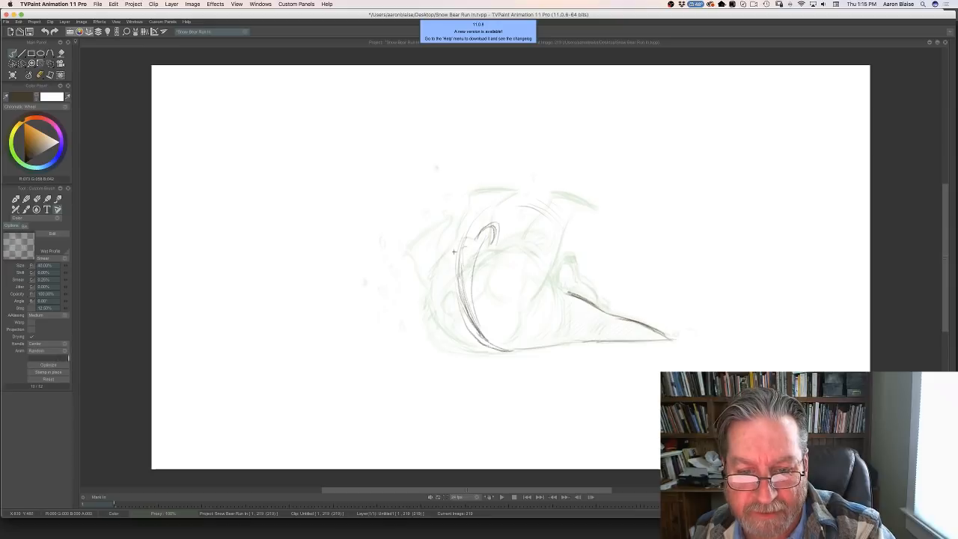
drag(458, 247, 465, 331)
drag(455, 277, 476, 335)
key(Left)
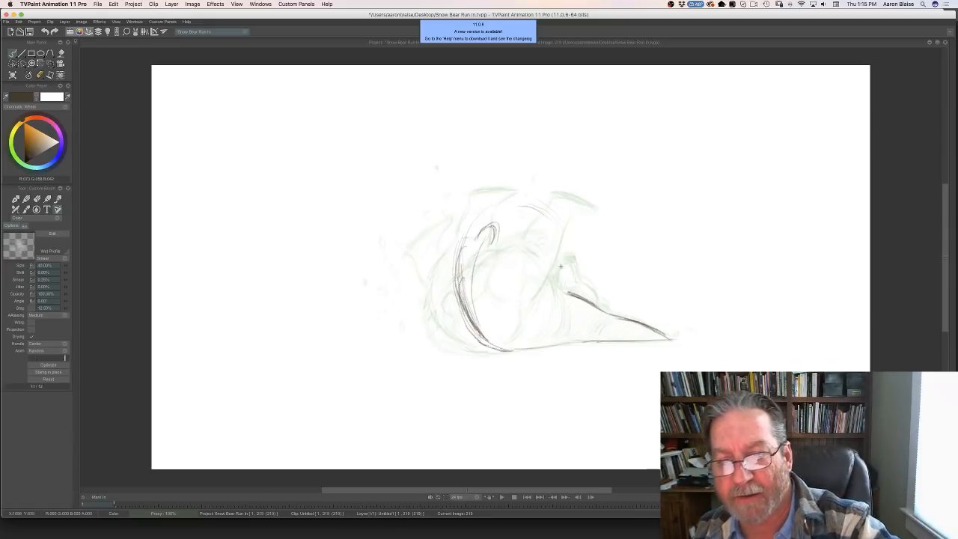
key(Right)
- Draw the arc over the top of the body down to the shoulder, comparing the roll with the preceding frames
mouse_move(527, 207)
mouse_down()
mouse_move(557, 224)
mouse_move(497, 211)
mouse_move(557, 259)
mouse_move(559, 293)
mouse_up()
key(Left)
key(Right)
key(Left)
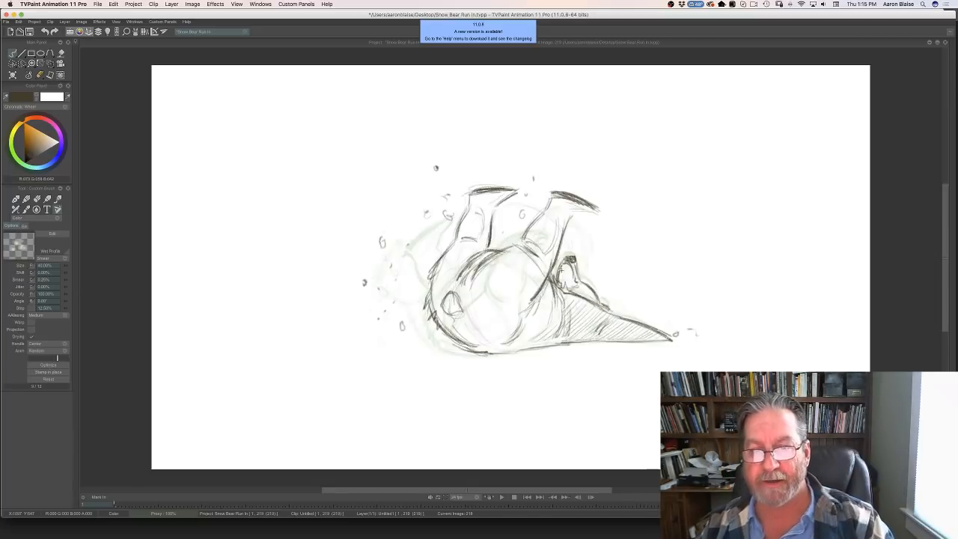
key(Right)
drag(516, 205, 477, 221)
key(Left)
key(Left)
key(Left)
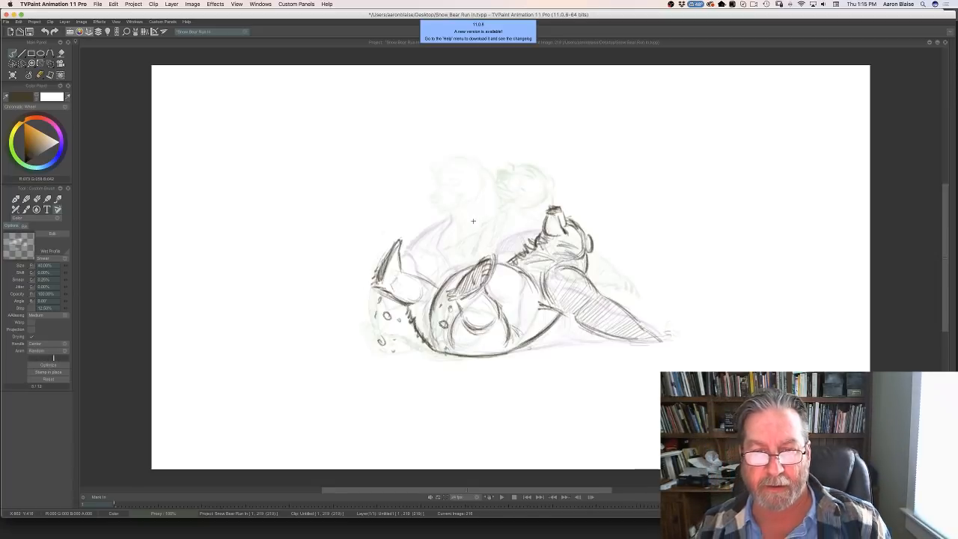
key(Right)
key(Right)
key(Right)
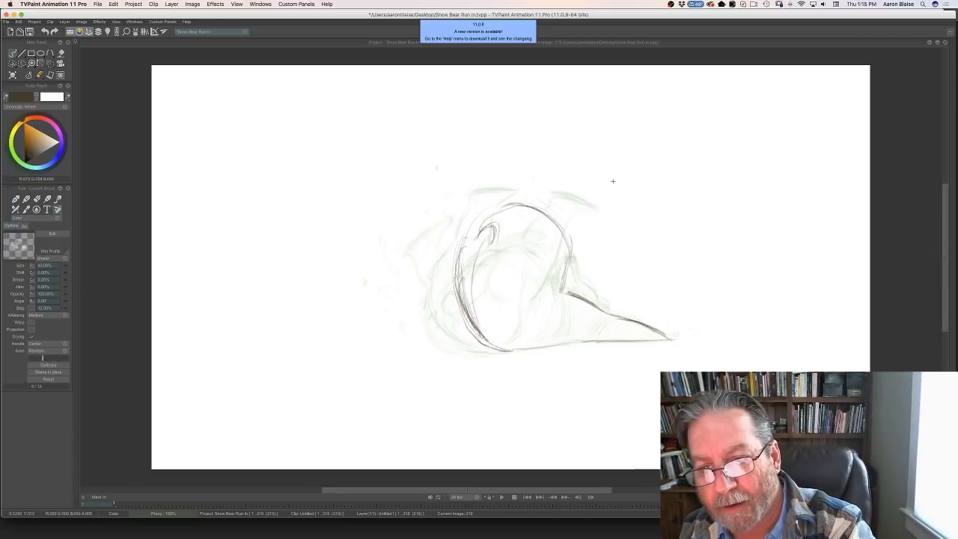
- Sketch marks for the two raised hind feet above the rolled body on frame 219, checking their placement against frame 218
drag(645, 203, 636, 186)
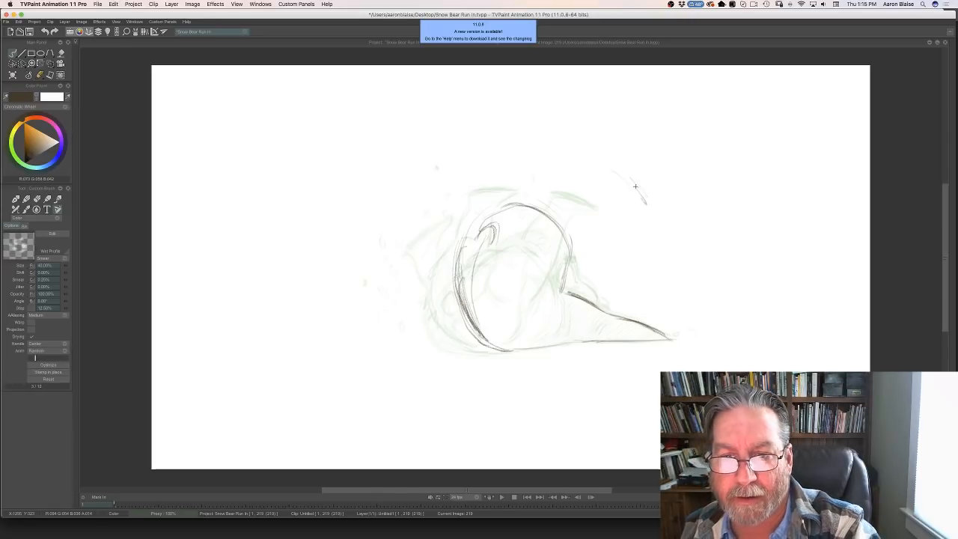
key(Left)
key(Right)
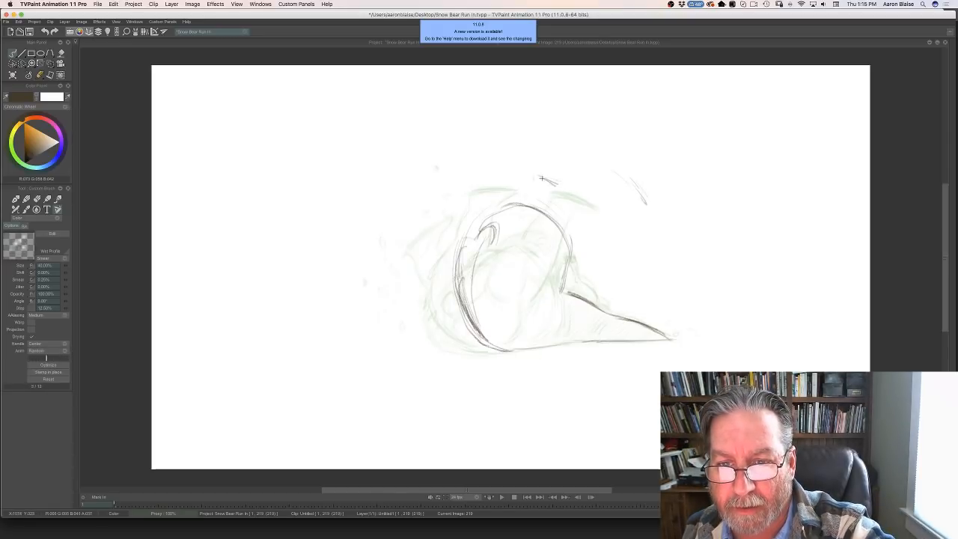
mouse_move(542, 178)
mouse_down()
mouse_move(557, 185)
mouse_move(524, 183)
mouse_up()
key(Left)
key(Right)
key(Left)
key(Right)
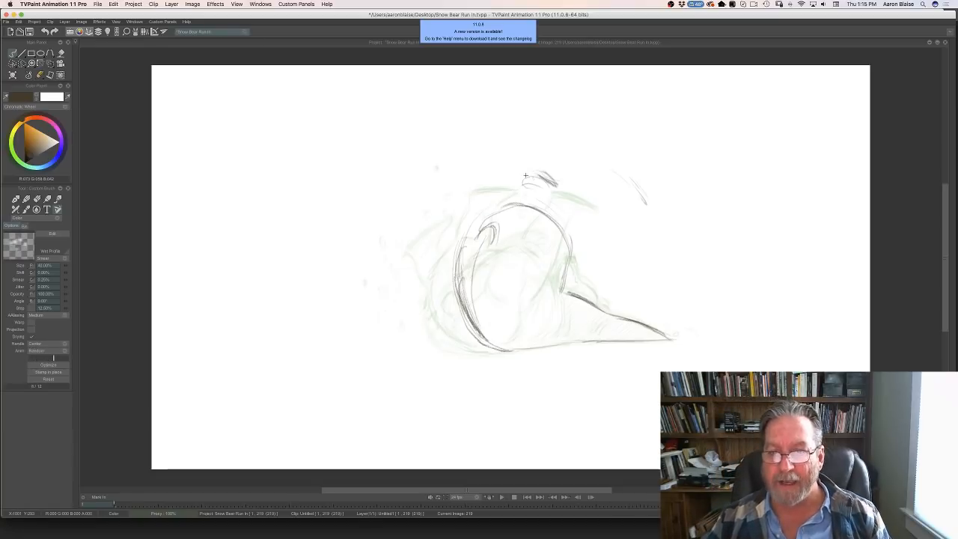
- Rough in the head contour emerging behind the shoulder above the outstretched arm, aligning it with the previous frame
mouse_move(570, 240)
mouse_down()
mouse_move(561, 303)
mouse_move(588, 286)
mouse_move(581, 263)
mouse_up()
key(Left)
key(Right)
key(Left)
key(Right)
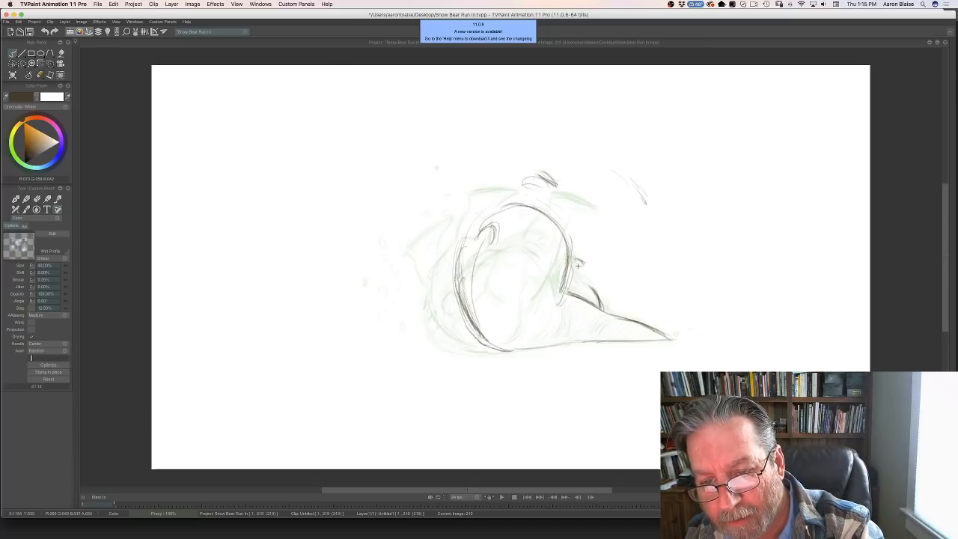
- Draw the upturned muzzle and nose beside the body contour, matching the head on frame 218
mouse_move(580, 261)
mouse_down()
mouse_move(582, 285)
mouse_move(593, 289)
mouse_up()
key(Left)
key(Right)
key(Left)
key(Right)
key(Left)
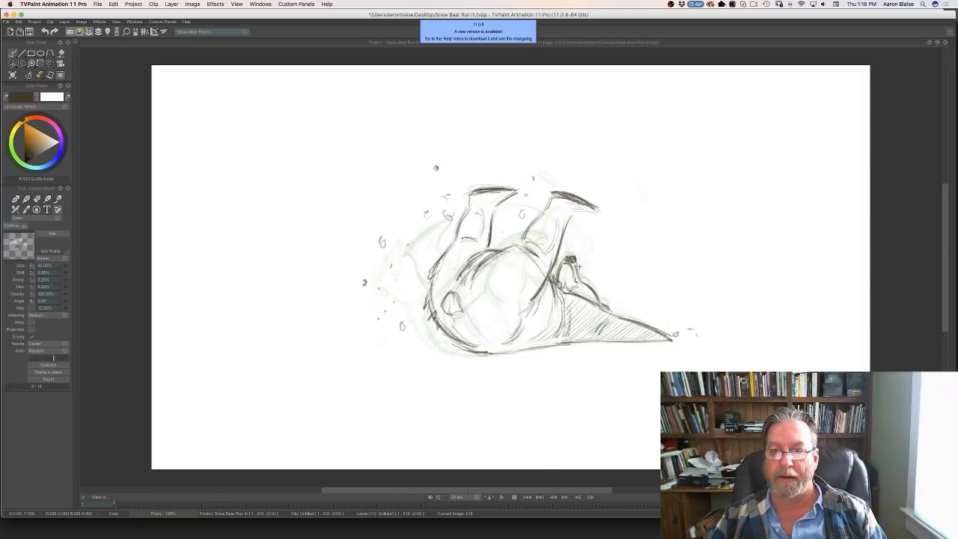
key(Right)
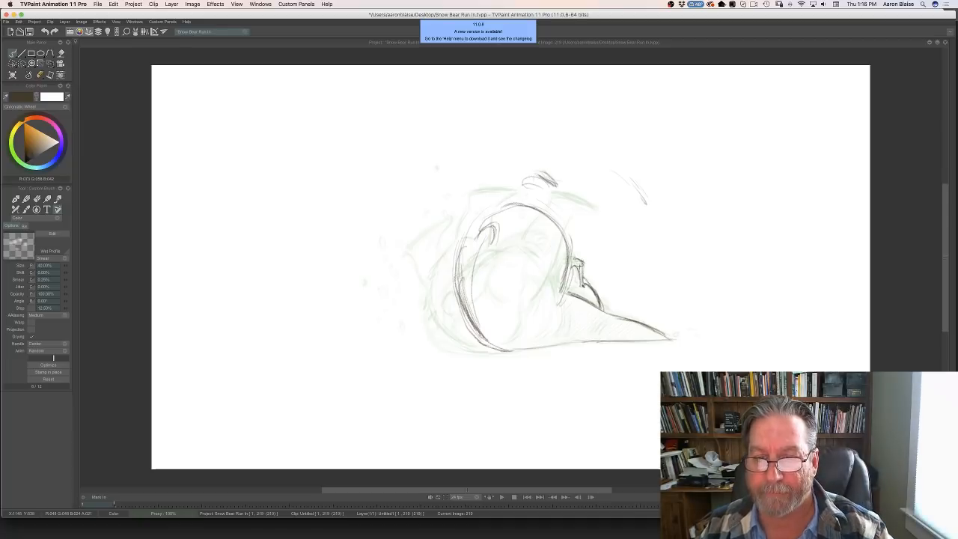
- Reinforce the sole line of the farthest raised foot after comparing its position with frame 218
key(Left)
key(Right)
key(Left)
key(Right)
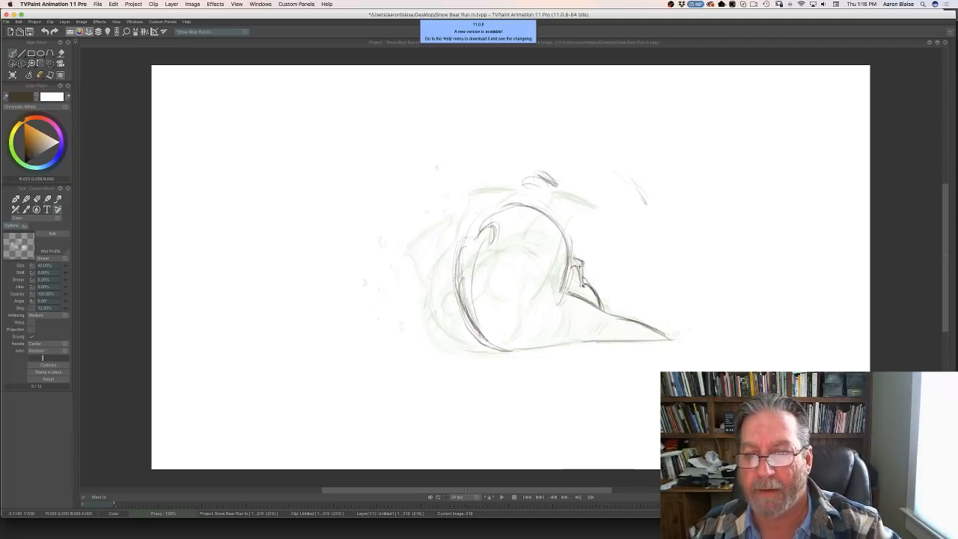
drag(622, 177, 646, 209)
key(Left)
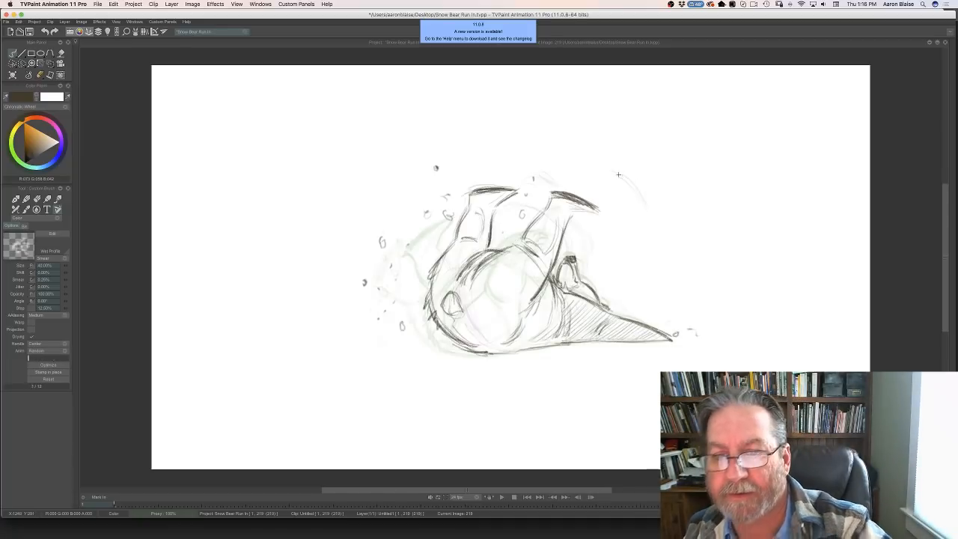
- Flip back and forth through the preceding frames to examine the motion of the roll and the raised feet
key(Left)
key(Left)
key(Right)
key(Right)
key(Right)
key(Left)
key(Left)
key(Left)
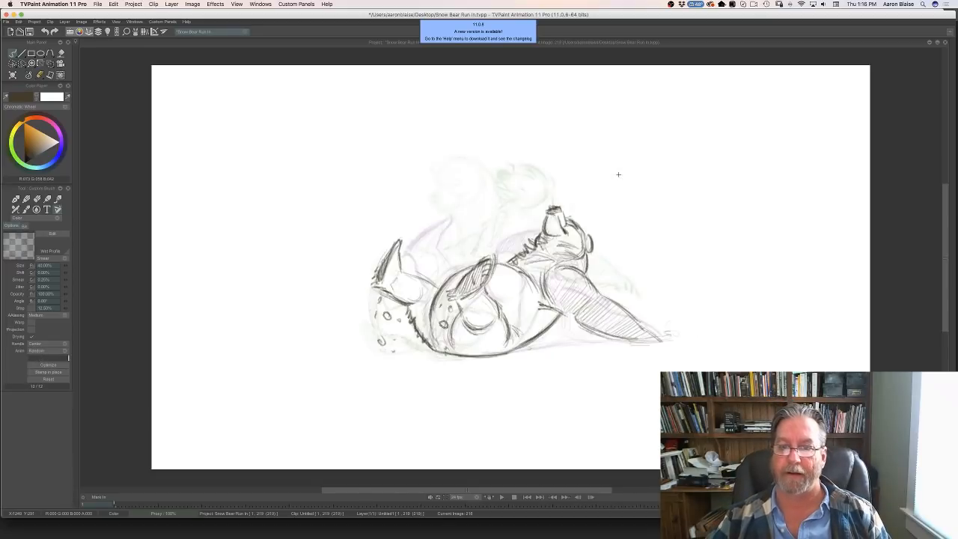
key(Right)
key(Right)
key(Right)
key(Left)
key(Left)
key(Right)
key(Right)
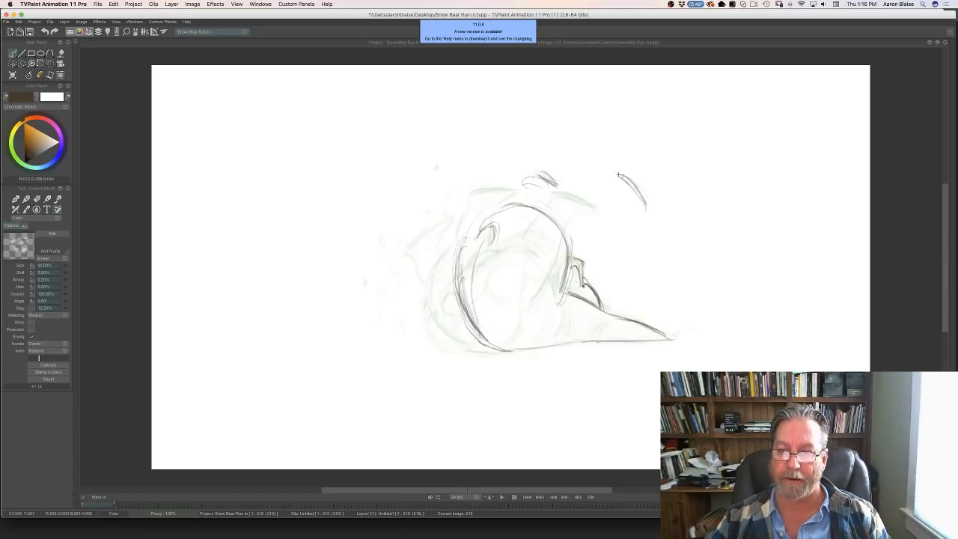
key(Left)
key(Left)
key(Right)
key(Right)
key(Left)
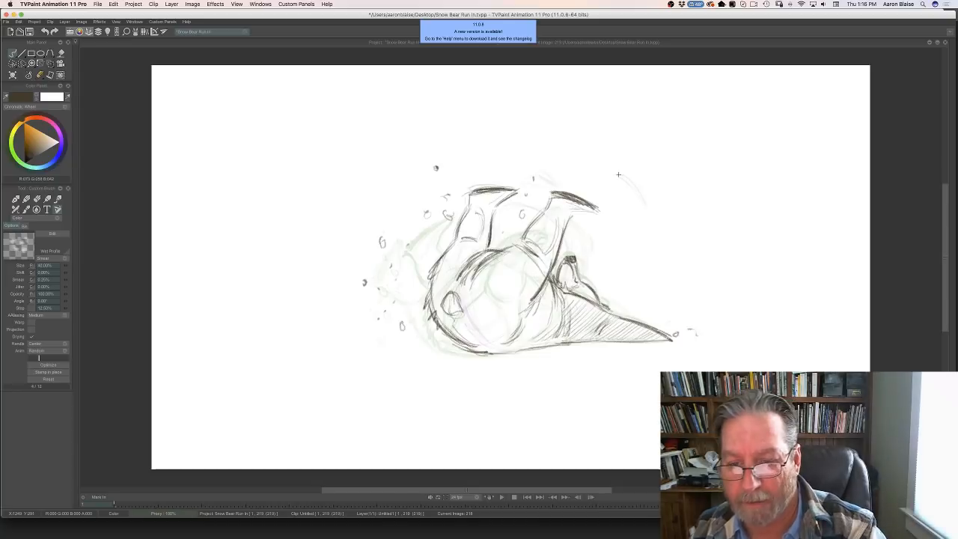
- Add short fold strokes at the shoulder and on the outstretched arm, comparing them with frame 218
key(Right)
drag(565, 306, 550, 336)
key(Right)
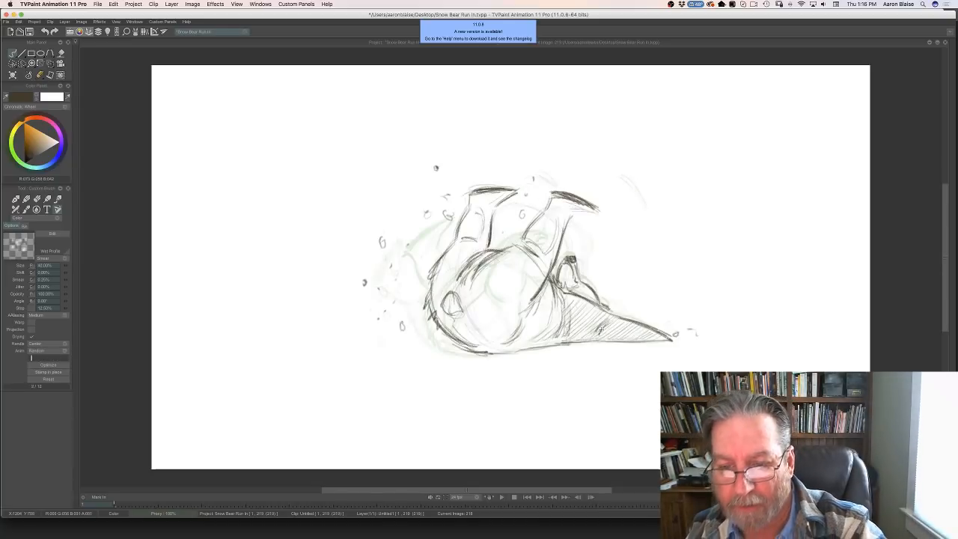
key(Left)
key(Right)
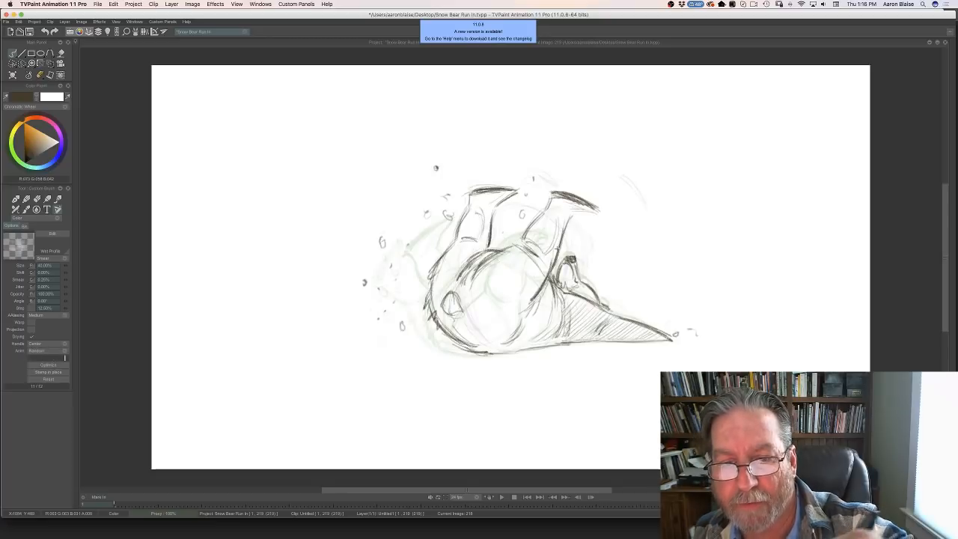
key(Left)
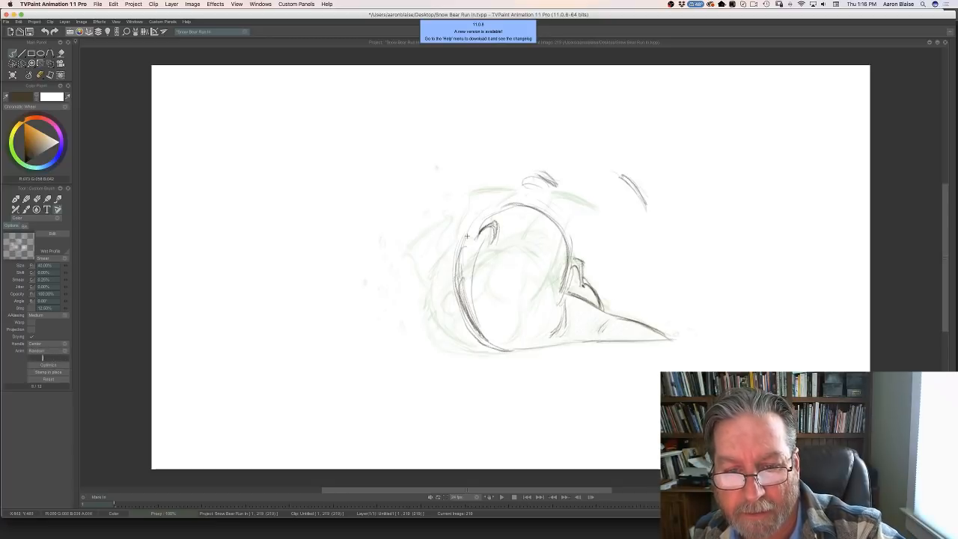
- Redraw the outer rump contour as a fuller, heavier curve and compare it with the adjacent frame
mouse_move(478, 223)
mouse_down()
mouse_move(452, 258)
mouse_move(451, 290)
mouse_up()
mouse_move(460, 238)
mouse_down()
mouse_move(451, 299)
mouse_move(452, 288)
mouse_move(476, 329)
mouse_up()
key(Right)
key(Left)
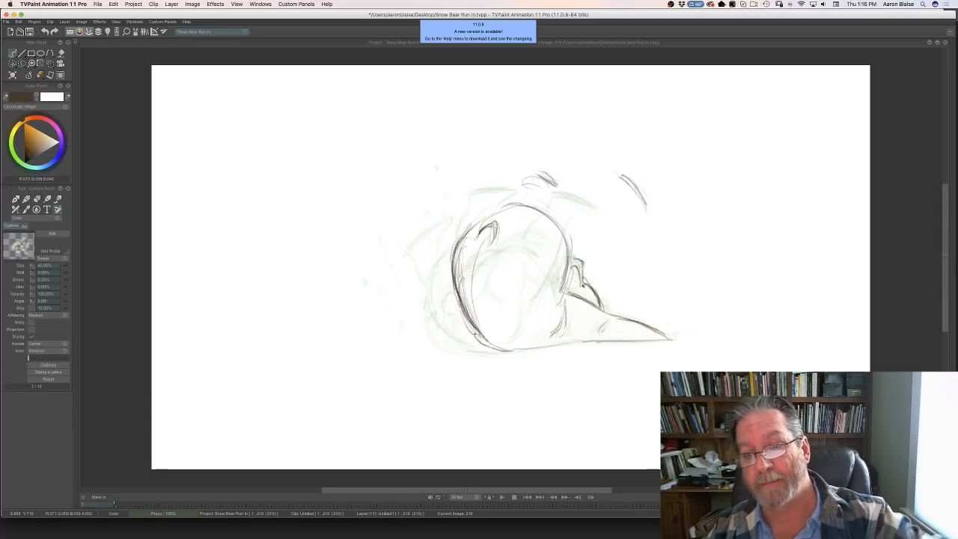
key(Right)
key(Left)
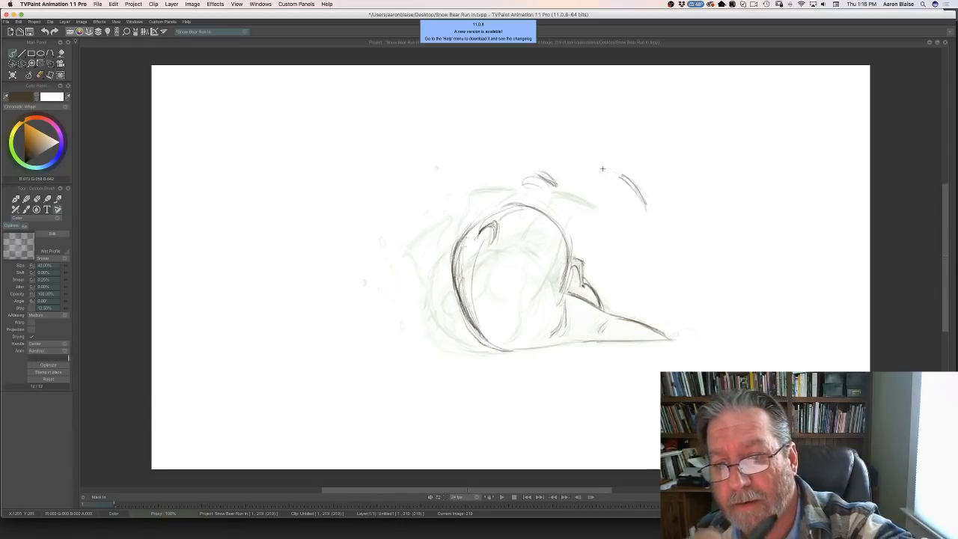
- Build up the raised foot's sole and draw the leg's upper contour from the foot past the ankle to the body
drag(610, 175, 645, 212)
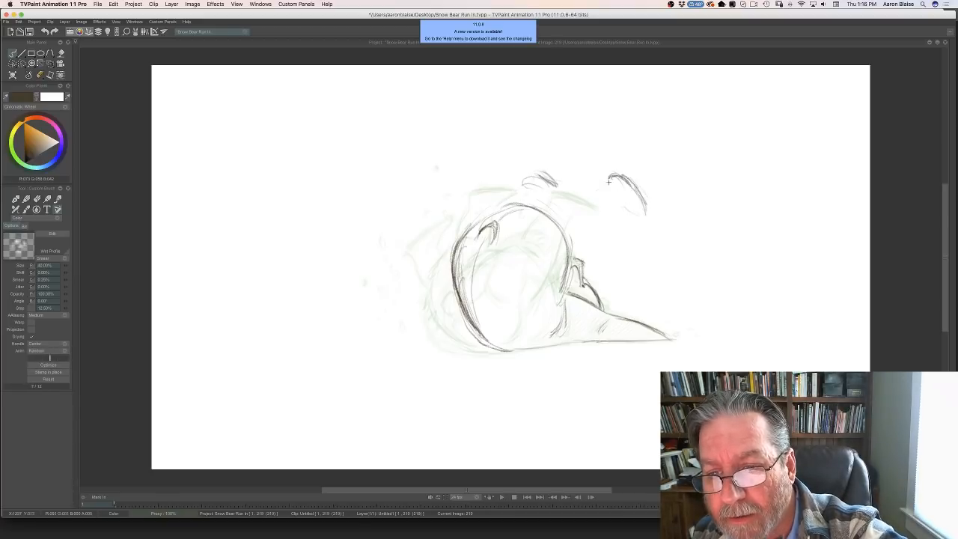
drag(575, 197, 588, 215)
drag(606, 181, 509, 222)
key(Left)
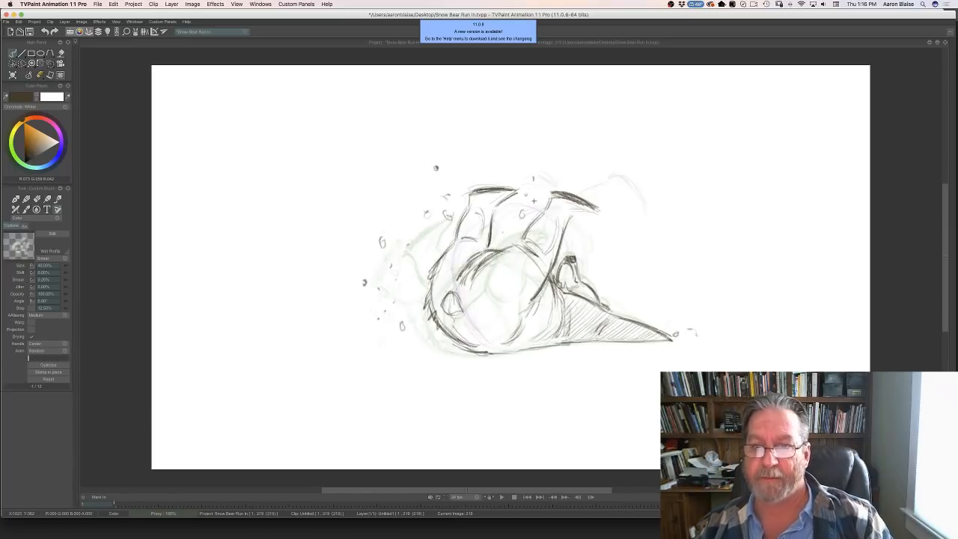
key(Right)
key(Left)
key(Right)
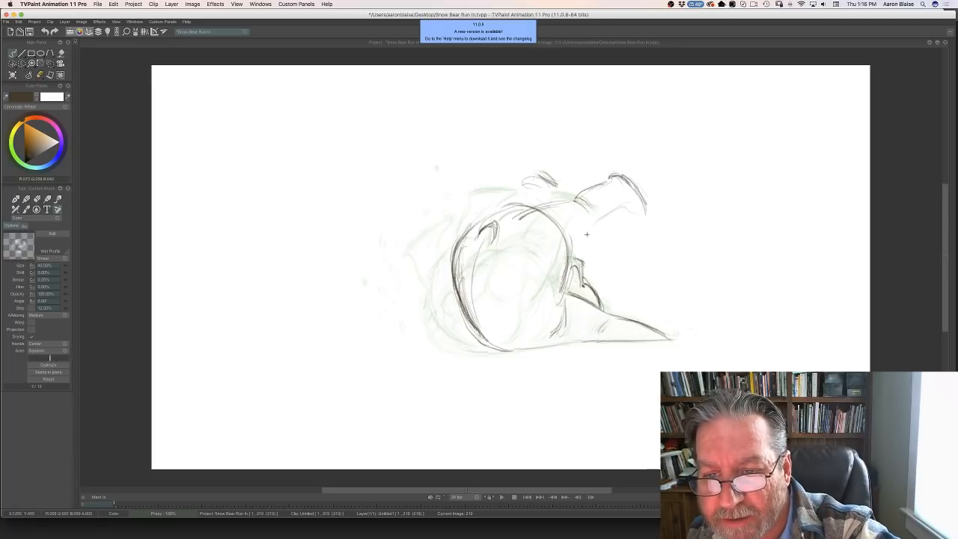
- Draw the raised leg's lower contour from the foot down to the head, checking the leg against frame 218
drag(591, 228, 567, 258)
drag(599, 219, 567, 259)
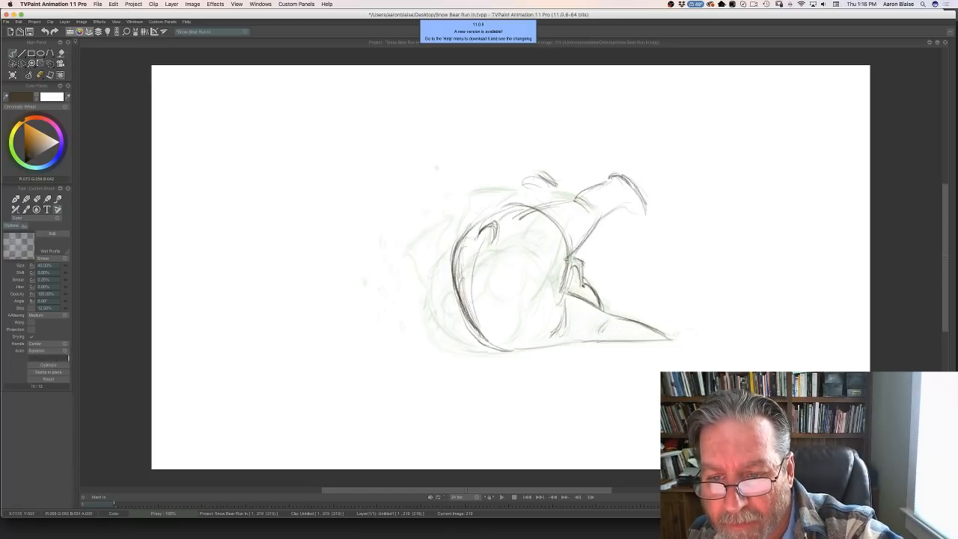
drag(621, 202, 602, 222)
key(Left)
key(Right)
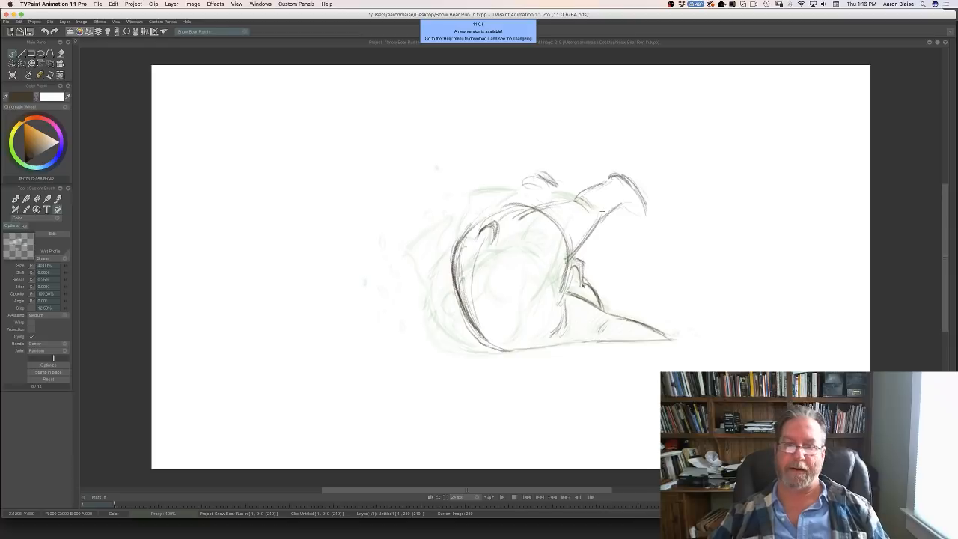
key(Left)
key(Right)
key(Left)
key(Right)
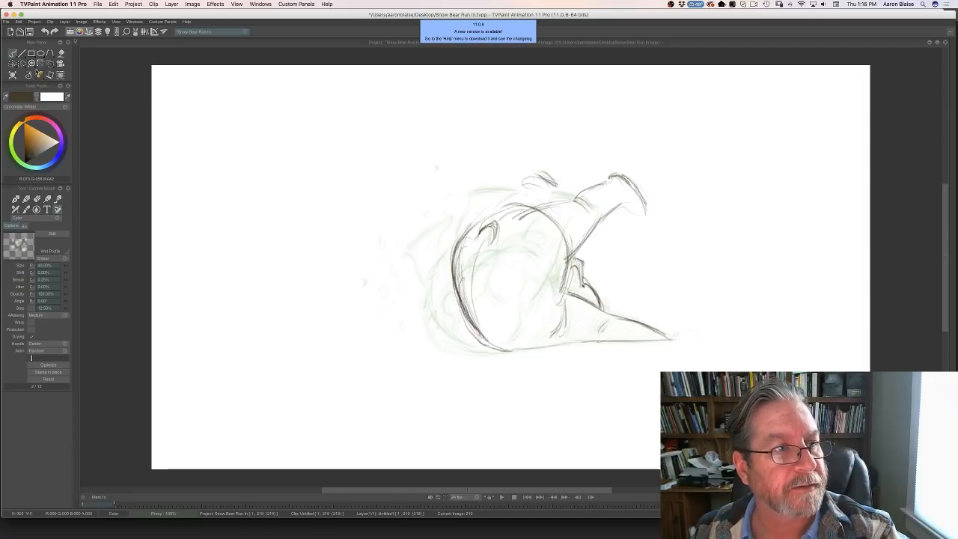
- Select the raised foot with a freehand selection, move it slightly closer to the body and clear the selection
click(23, 65)
mouse_move(620, 224)
mouse_down()
mouse_move(652, 206)
mouse_move(602, 210)
mouse_up()
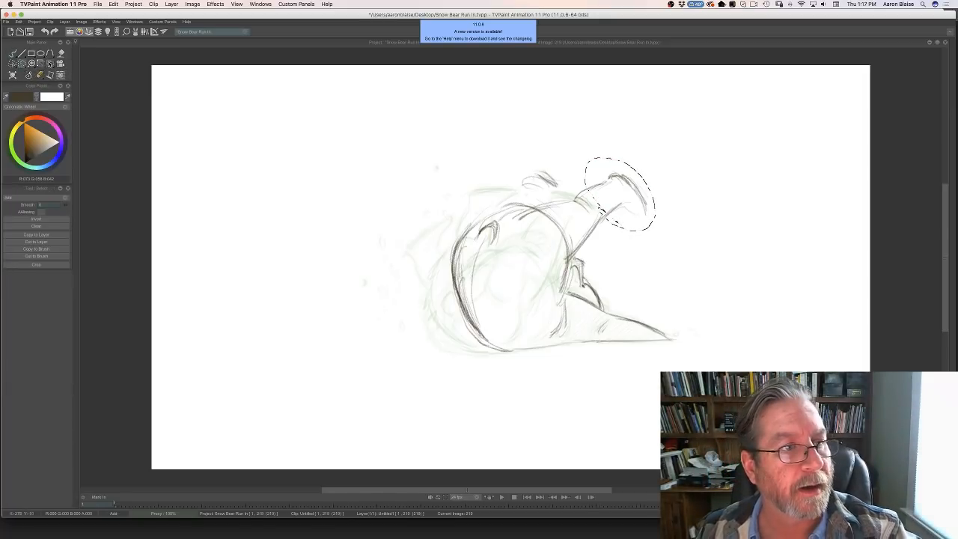
click(60, 64)
drag(595, 193, 588, 192)
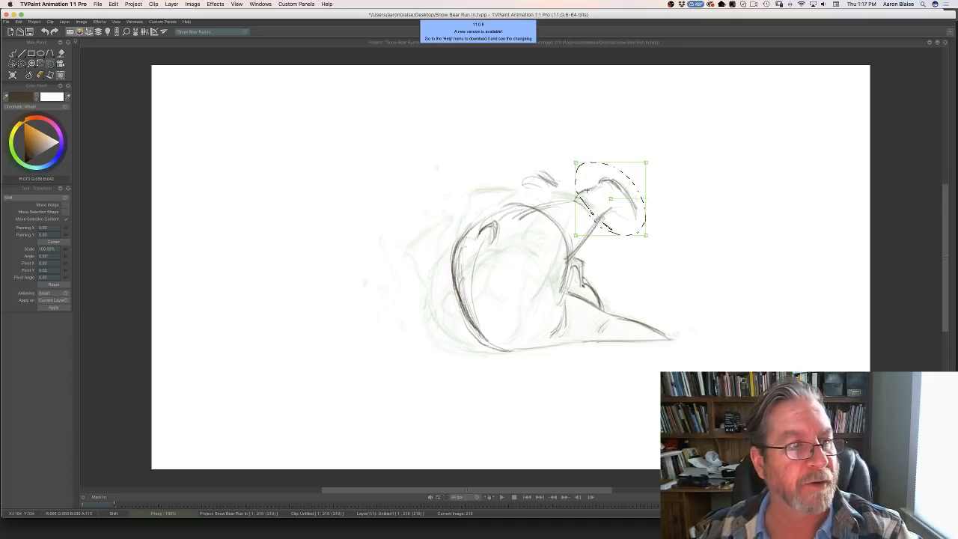
click(22, 64)
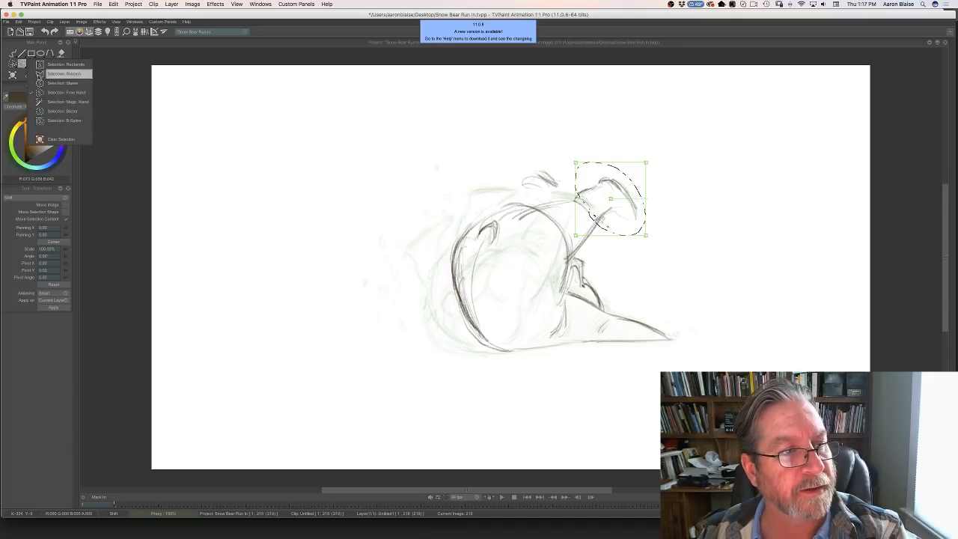
click(60, 139)
click(39, 76)
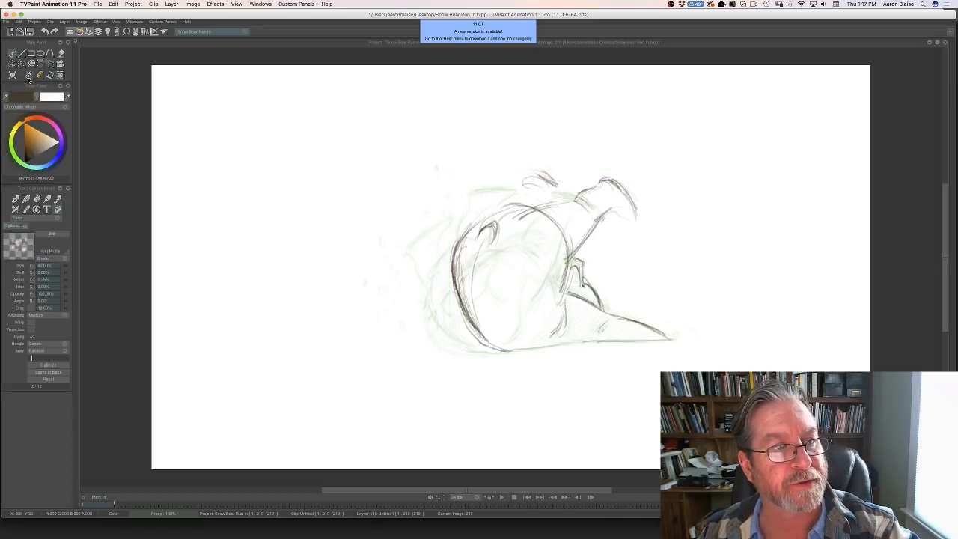
- Erase the old ankle stroke and redraw the ankle connecting the moved foot to the leg, comparing with frame 218
click(28, 76)
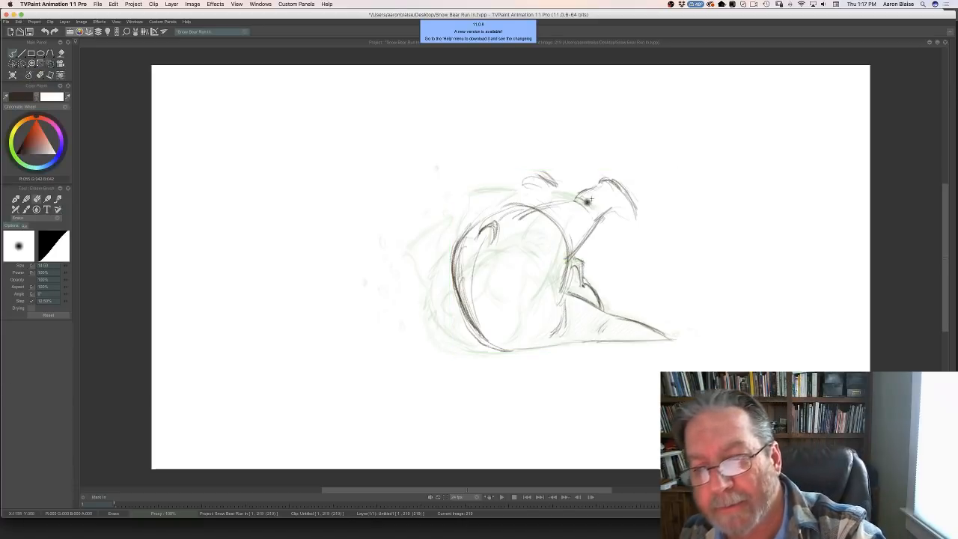
key(b)
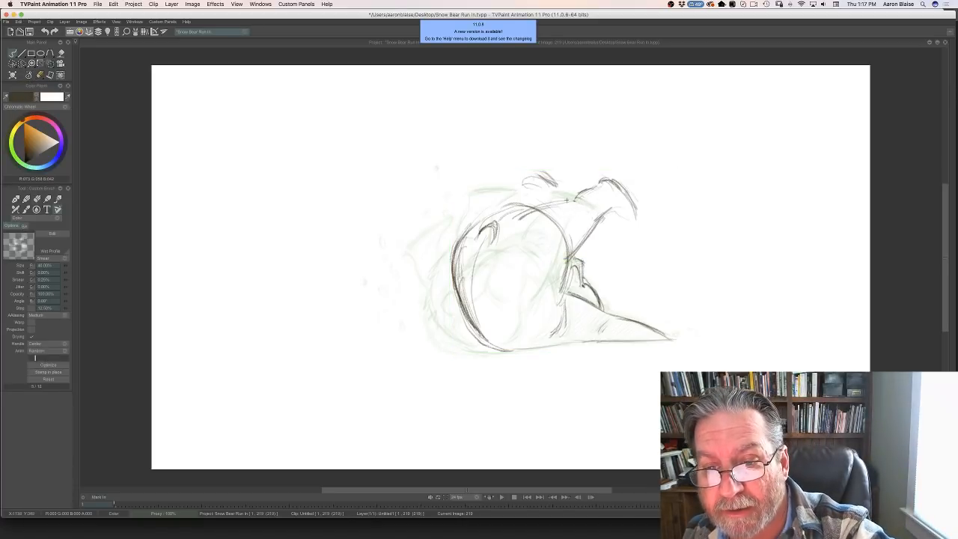
mouse_move(567, 203)
mouse_down()
mouse_move(584, 214)
mouse_move(603, 186)
mouse_move(611, 194)
mouse_up()
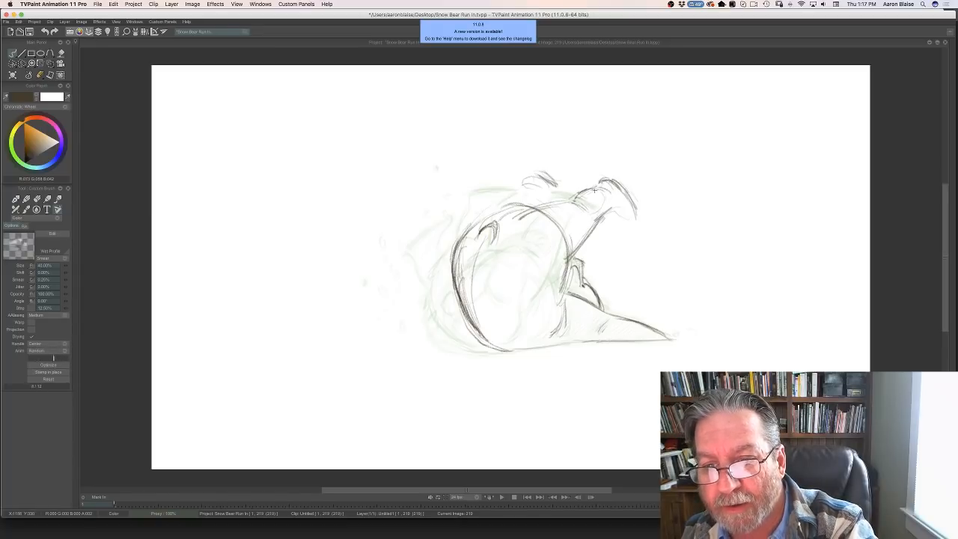
key(Left)
key(Right)
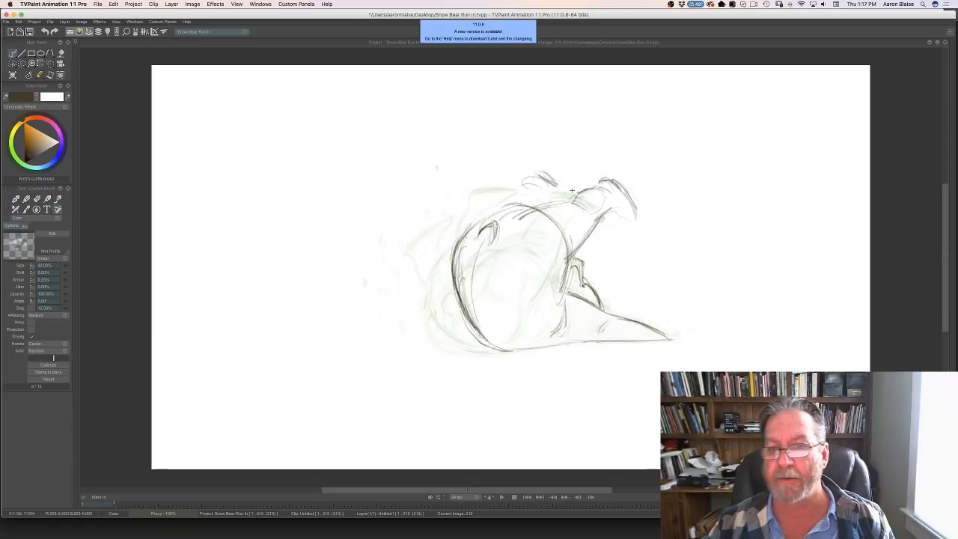
key(Left)
key(Right)
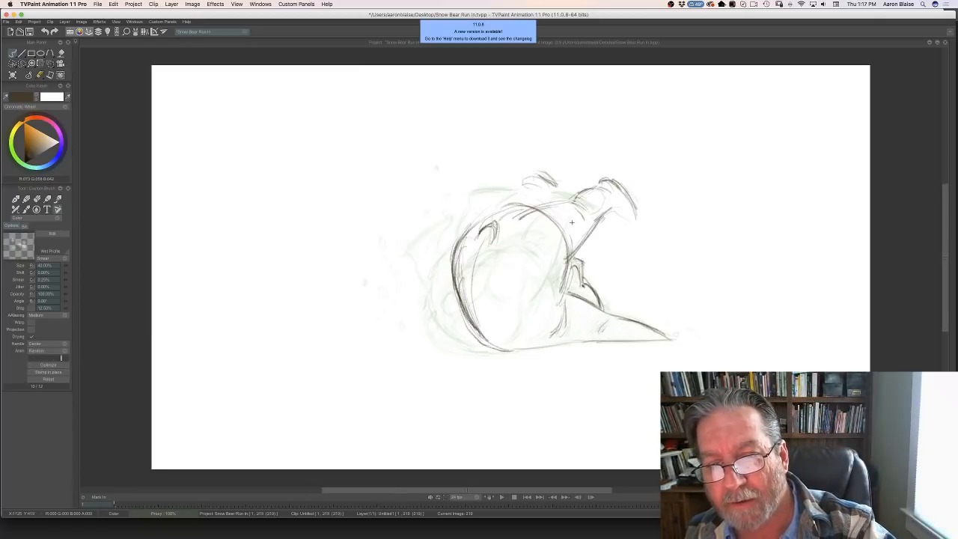
- Erase the body arc running through the raised leg down to the shoulder, checking against the previous frame
drag(567, 251, 540, 213)
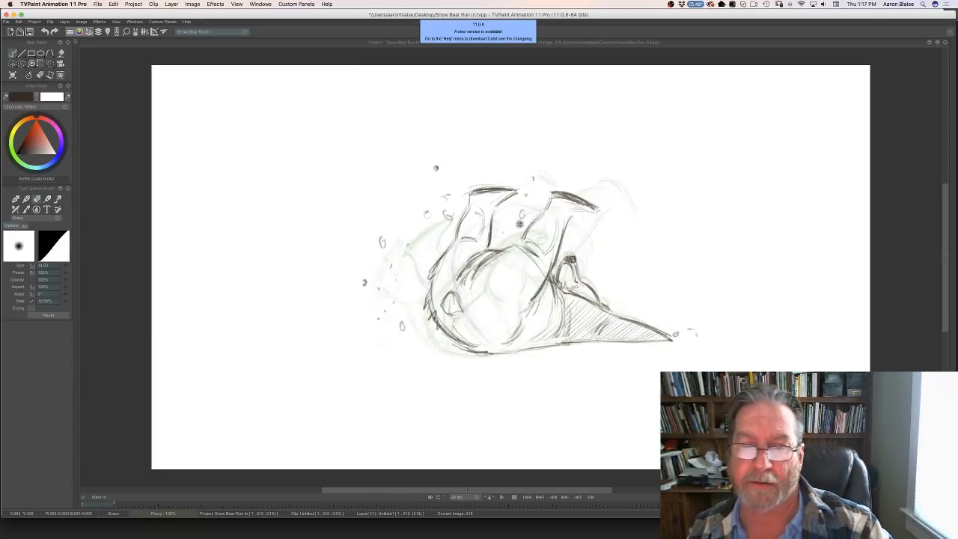
key(Right)
key(Left)
key(Right)
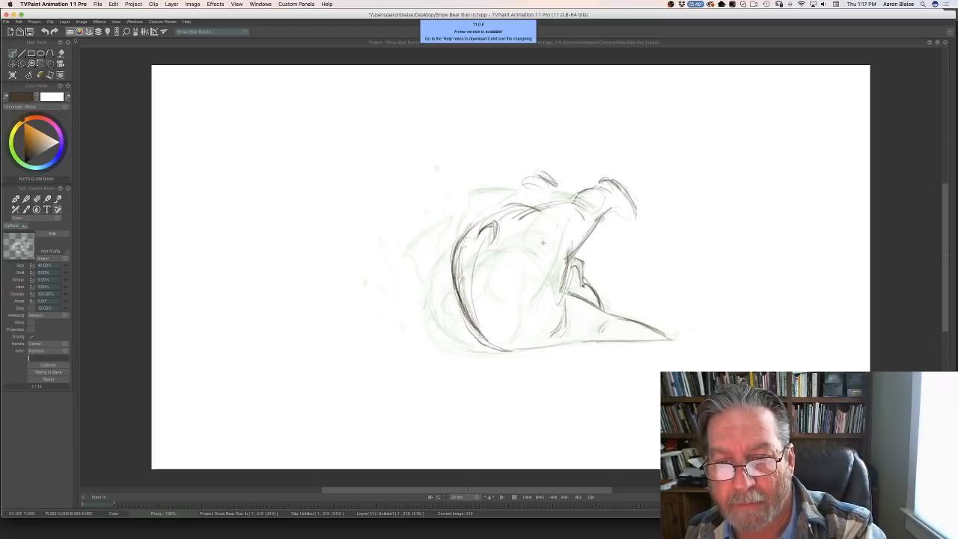
- Sketch the rounded inner thigh curve below the raised leg and thicken the upper rump contour
drag(563, 233, 520, 238)
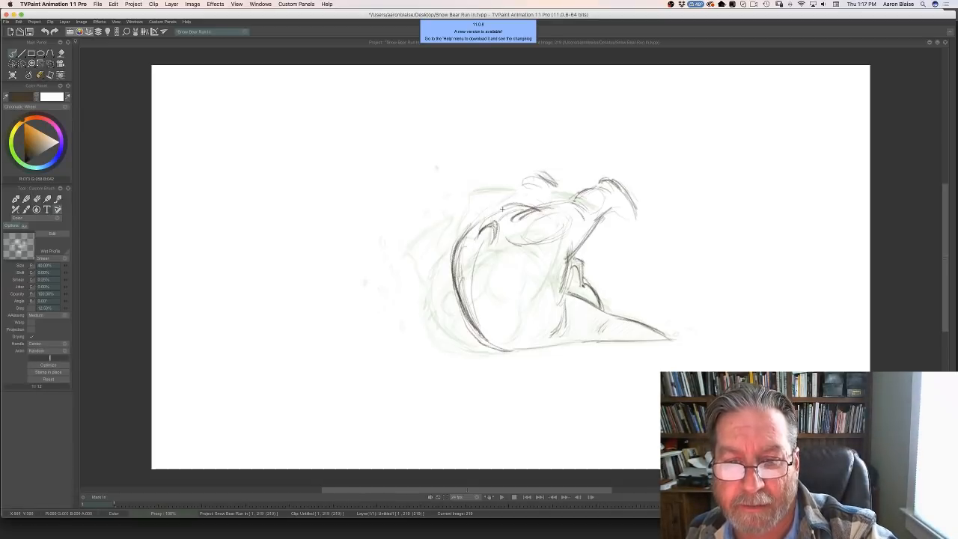
mouse_move(525, 200)
mouse_down()
mouse_move(475, 223)
mouse_move(536, 208)
mouse_move(503, 217)
mouse_move(531, 207)
mouse_move(515, 201)
mouse_move(479, 220)
mouse_up()
key(e)
key(b)
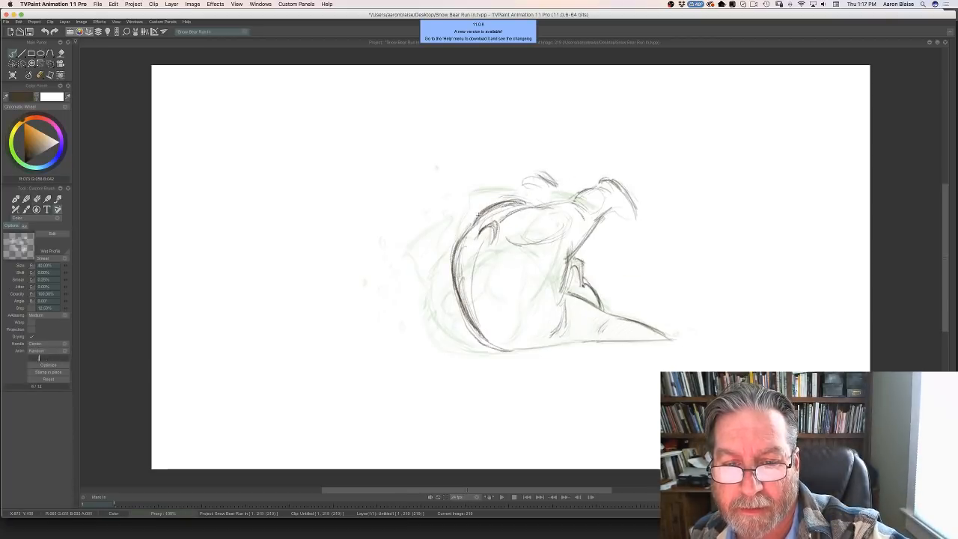
- Sketch an oval curve inside the bear's belly on frame 218, flipping against frame 219
key(Left)
key(Right)
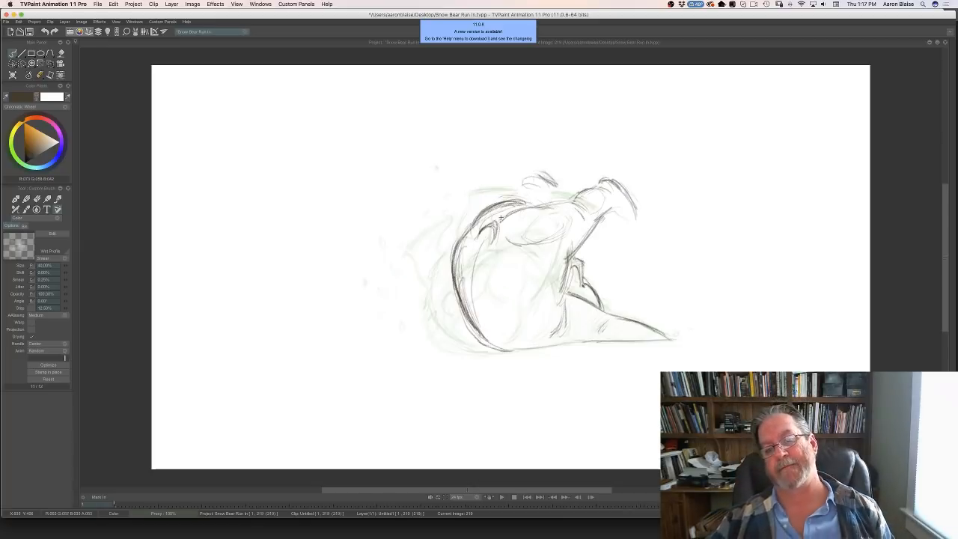
key(Left)
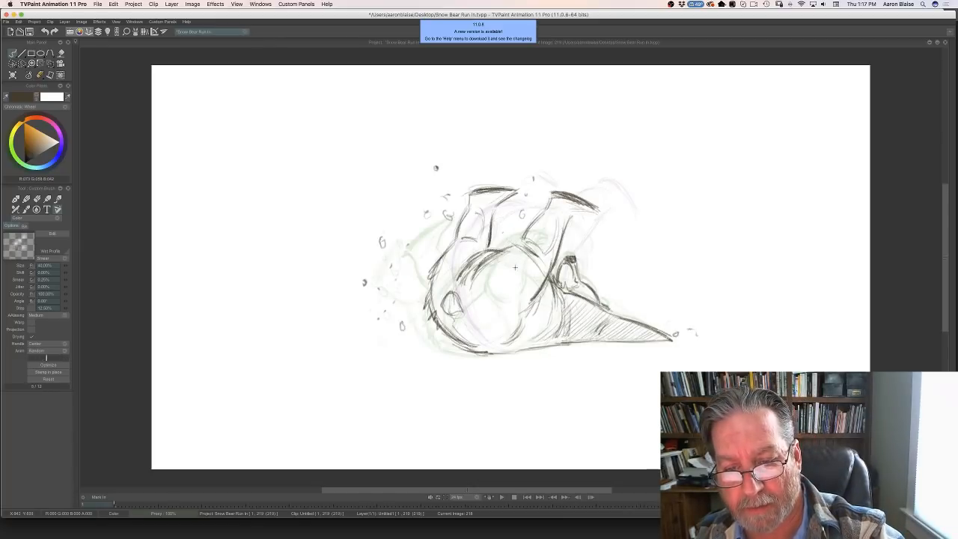
mouse_move(492, 308)
mouse_down()
mouse_move(518, 288)
mouse_move(517, 260)
mouse_move(484, 305)
mouse_up()
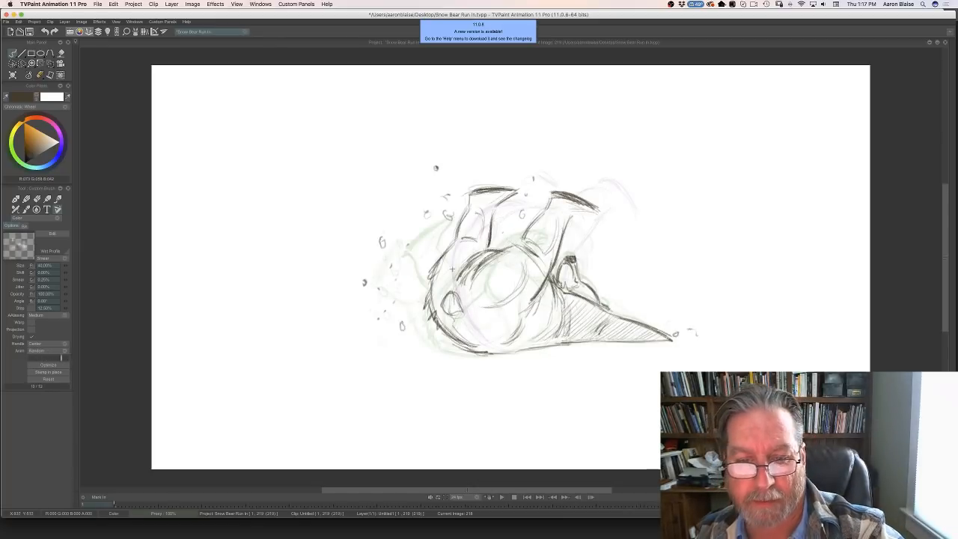
key(Right)
key(Left)
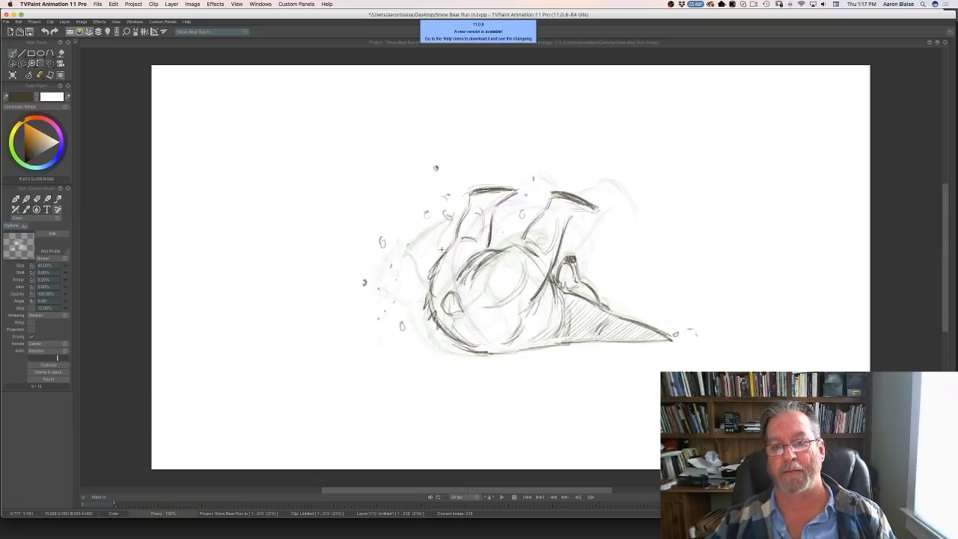
- Darken the outline of the small far foot and its ankle above the rump on frame 219, comparing with frame 218
key(Right)
key(Left)
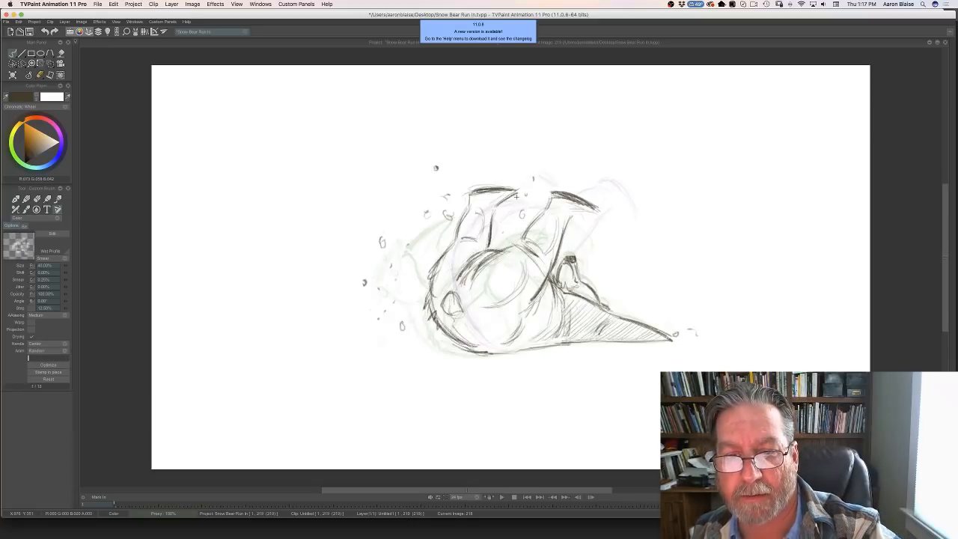
key(Right)
key(Left)
key(Right)
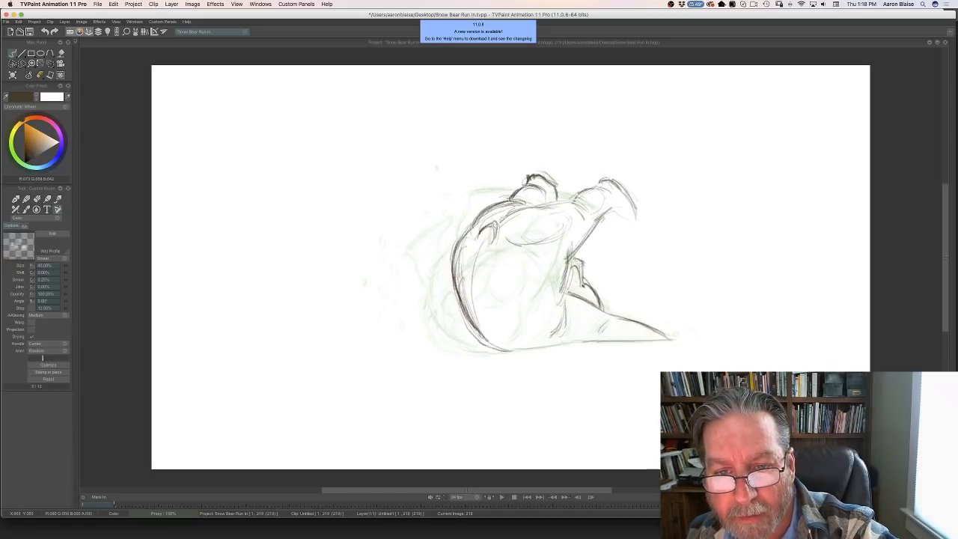
- Darken the upper rump contour on frame 219 and add short fur tufts along its outer edge
drag(513, 198, 470, 221)
key(Left)
key(Right)
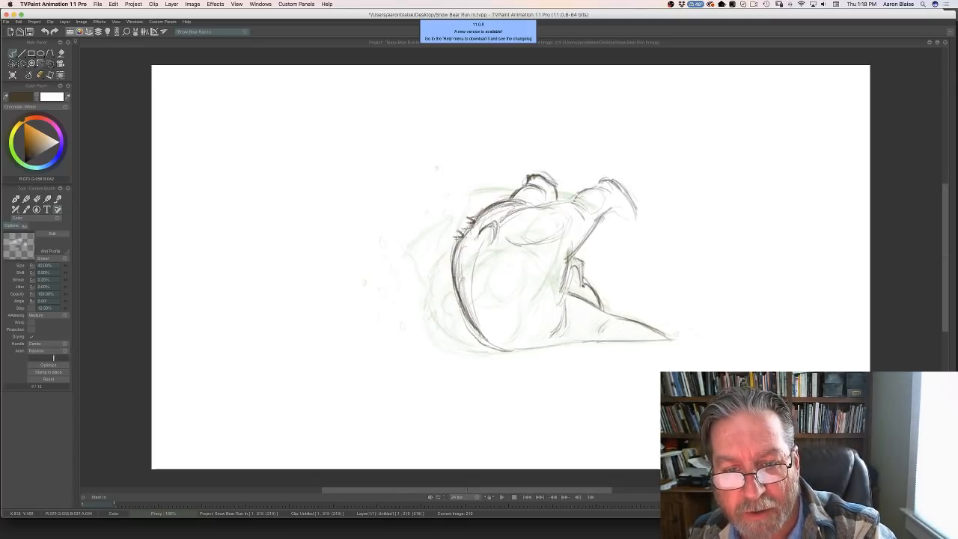
drag(456, 237, 454, 261)
- Close and darken the small oval tail beside the fur tufts on frame 219, flipping against frame 218
key(Left)
key(Right)
key(Left)
key(Right)
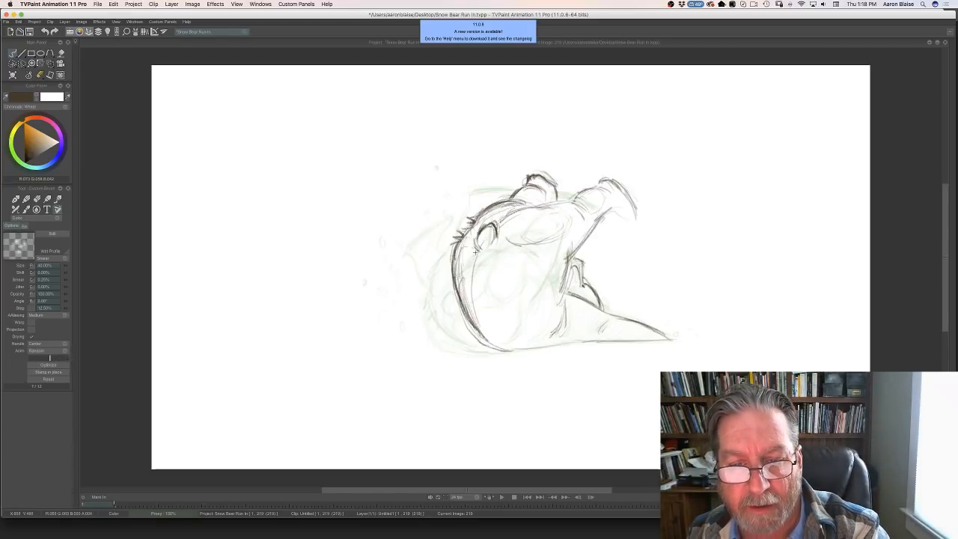
key(Left)
key(Right)
key(Left)
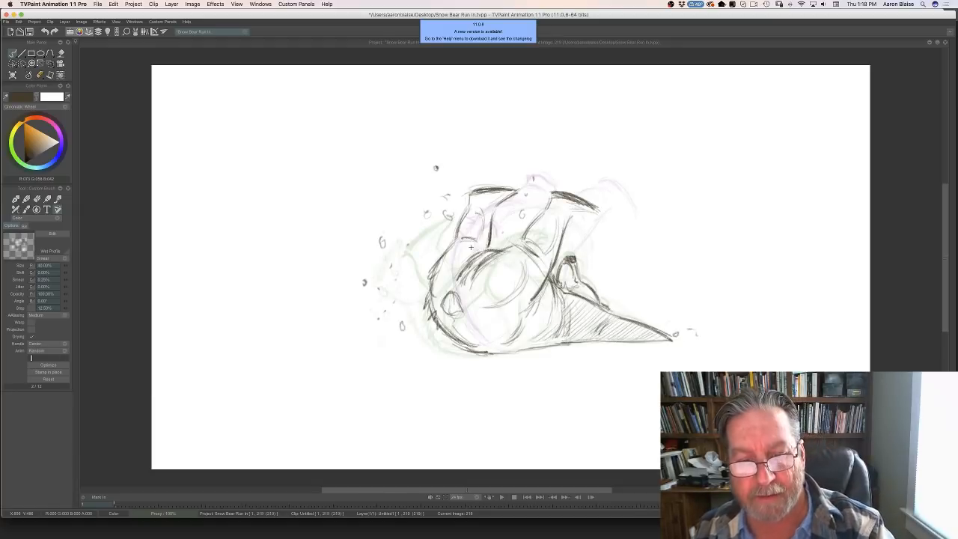
- Erase the lower edge of the tail and the stray strokes inside the upper body contour on frame 218
key(e)
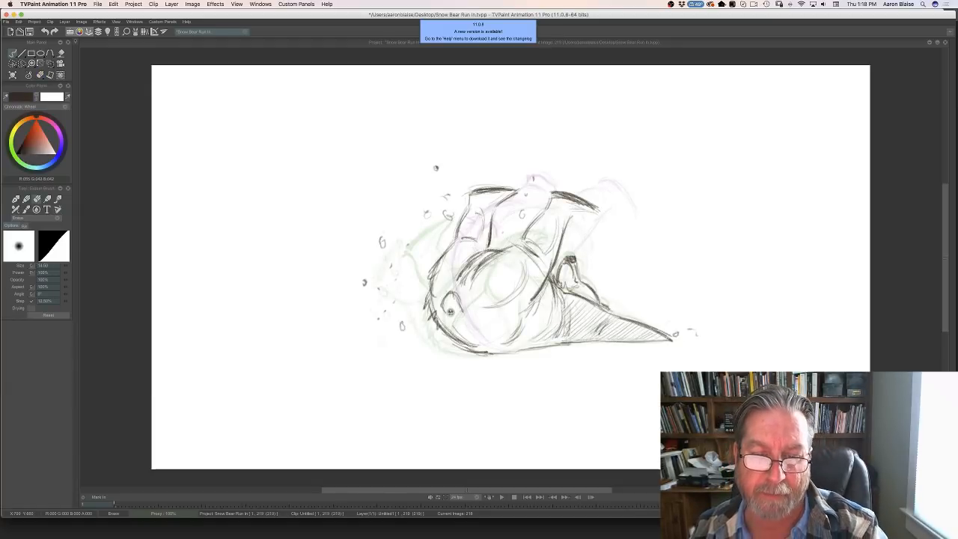
key(Right)
key(Left)
key(e)
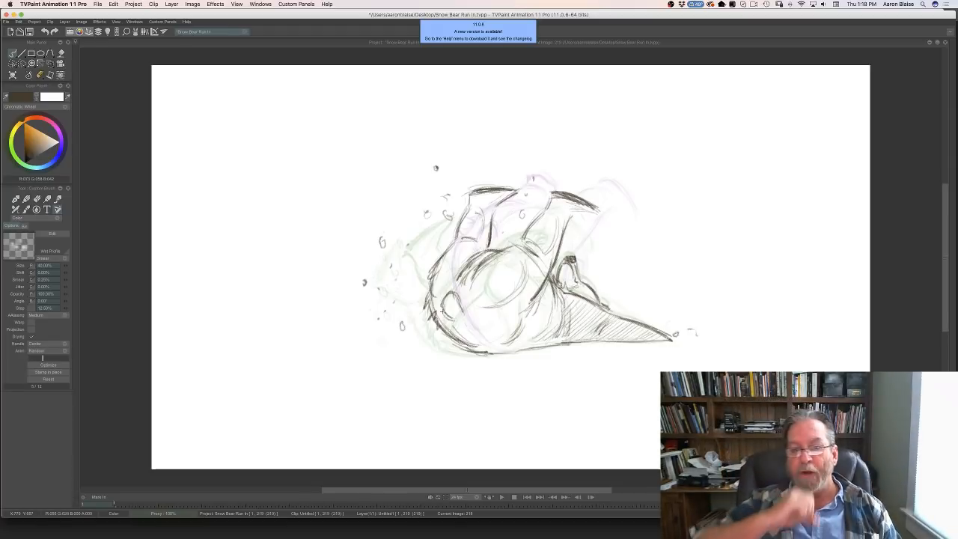
key(e)
mouse_move(466, 279)
mouse_down()
mouse_move(481, 259)
mouse_move(473, 285)
mouse_up()
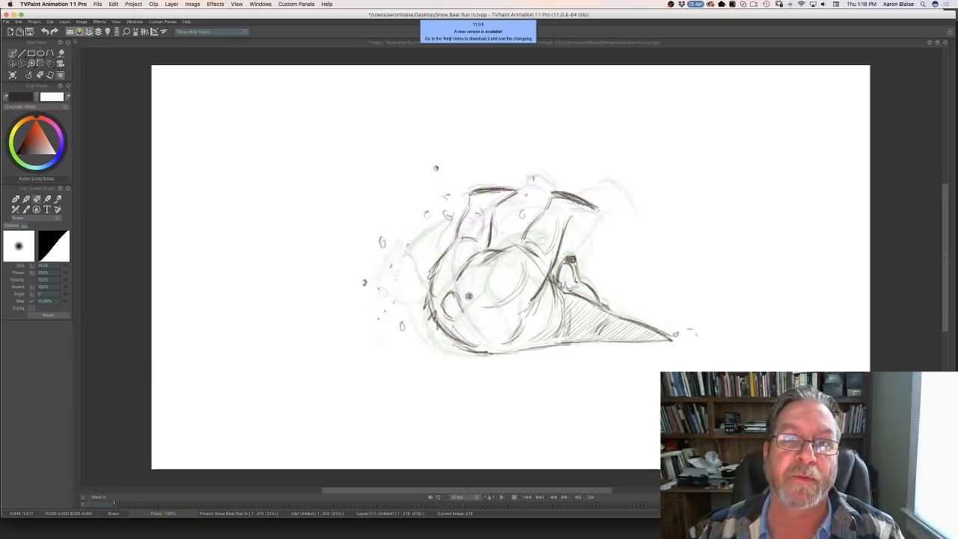
key(Right)
key(Left)
key(e)
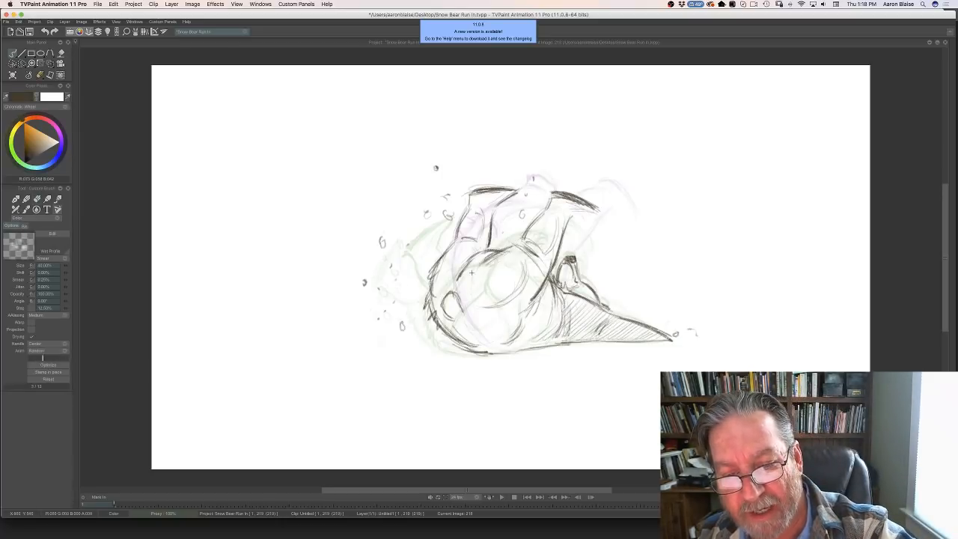
- Draw the small tail at the base of the rump on frame 217, comparing with the neighbouring frames
key(Right)
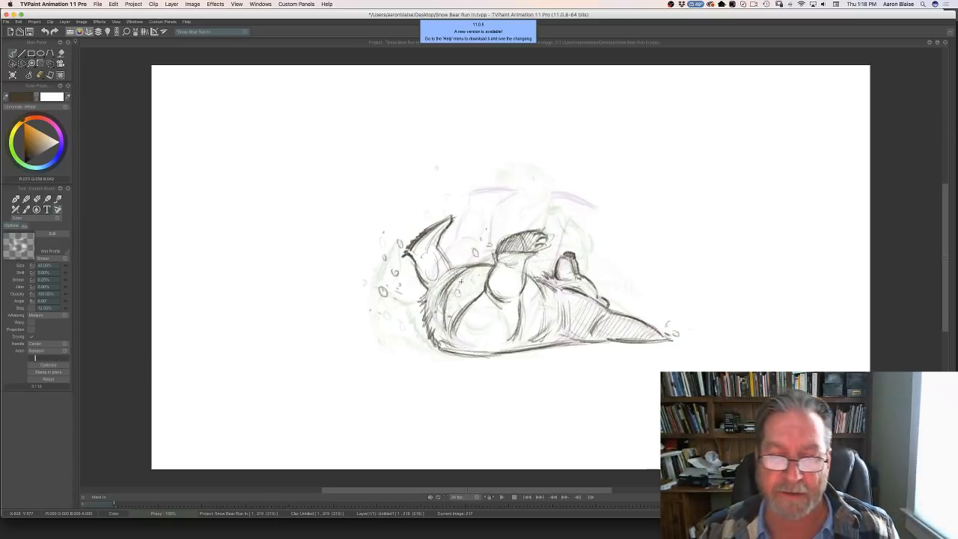
key(Left)
key(Right)
key(Left)
key(Left)
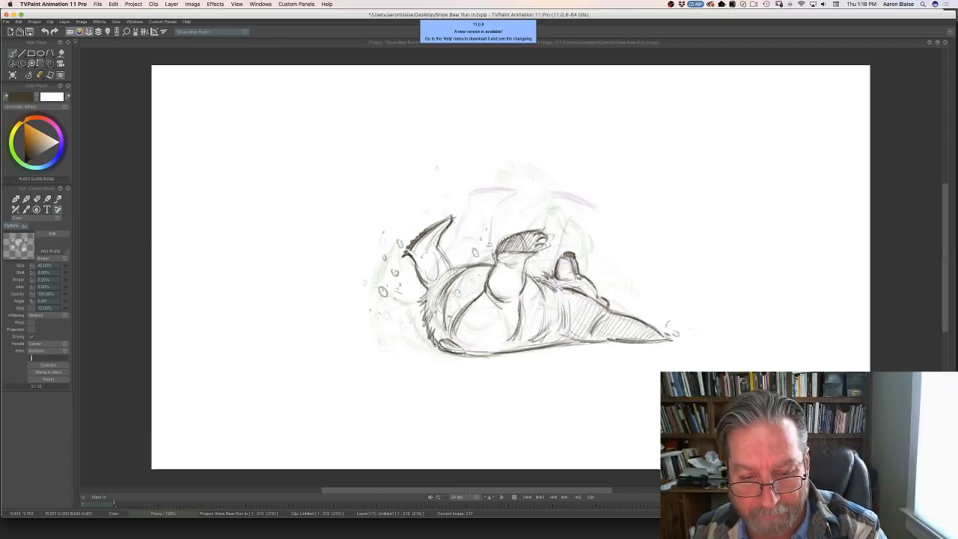
key(Right)
key(Right)
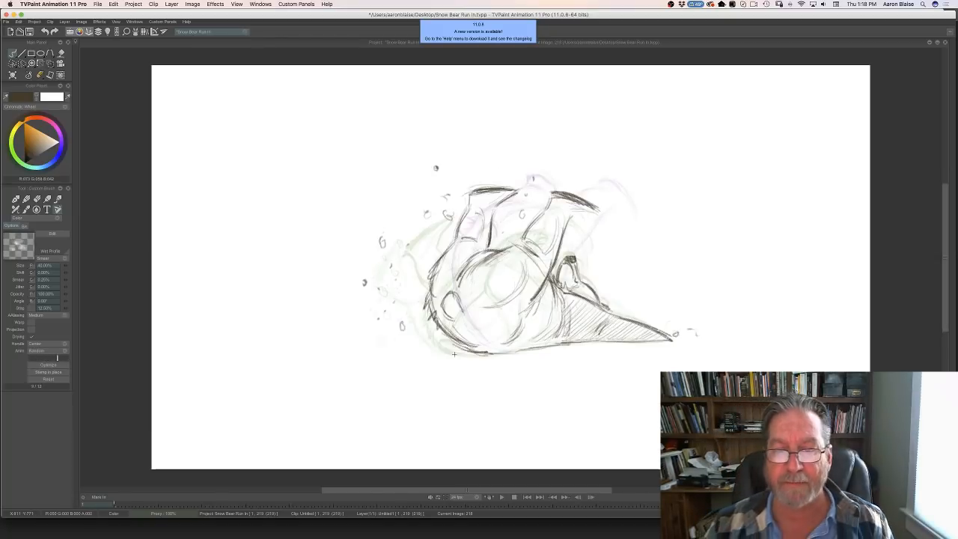
- Darken the upper contour of the near thigh on frame 219, checking it against frame 218
key(Left)
key(Right)
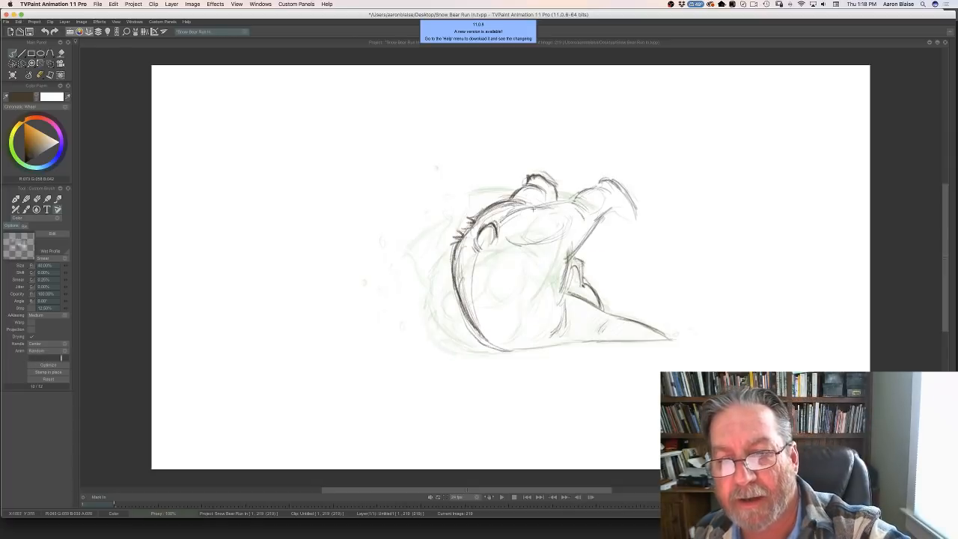
mouse_move(546, 204)
mouse_down()
mouse_move(517, 212)
mouse_move(503, 203)
mouse_up()
key(Left)
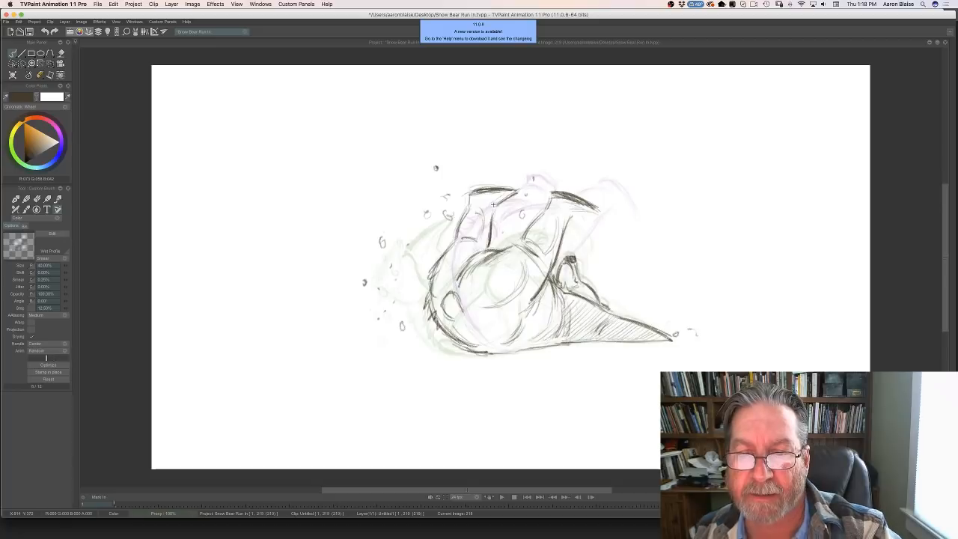
key(Right)
key(Left)
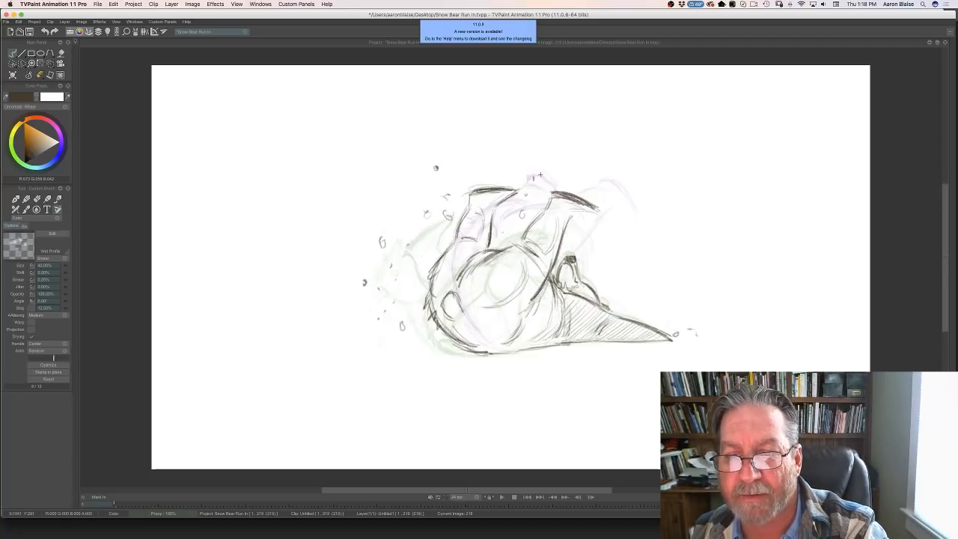
- Darken the near foot with jagged toes and the back of its leg down to the muzzle on frame 219
key(Right)
mouse_move(566, 199)
mouse_down()
mouse_move(616, 187)
mouse_move(636, 219)
mouse_up()
mouse_move(604, 178)
mouse_down()
mouse_move(633, 213)
mouse_move(583, 236)
mouse_move(564, 259)
mouse_up()
key(Left)
key(Right)
key(Left)
key(Right)
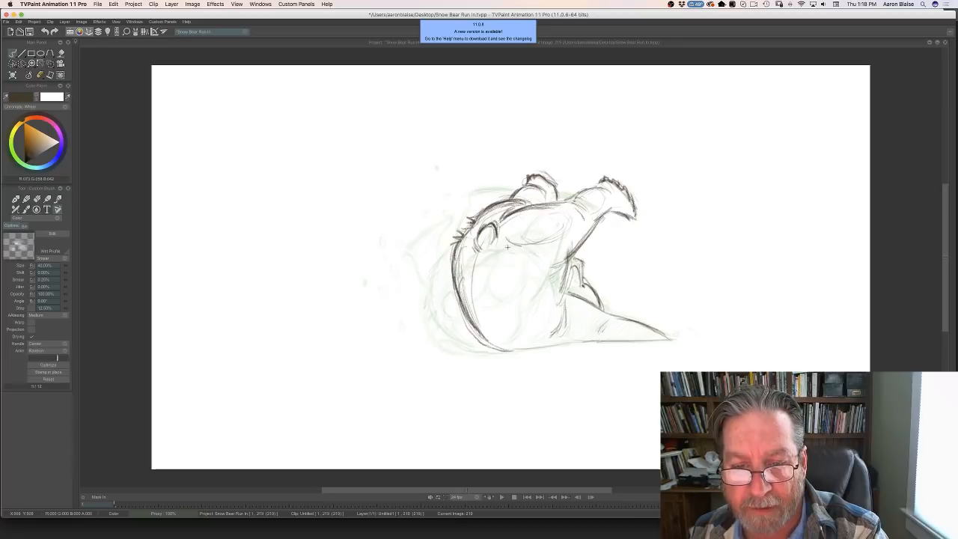
- Darken the lower back contour and the ground line beneath it on frame 219, flipping against frame 218
mouse_move(458, 301)
mouse_down()
mouse_move(492, 348)
mouse_move(514, 349)
mouse_up()
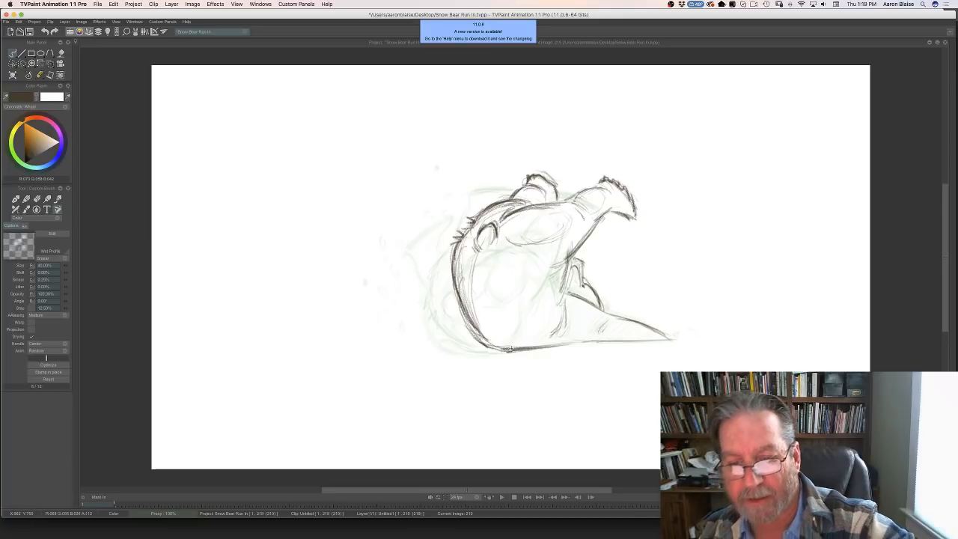
key(Left)
key(Right)
key(Left)
key(Right)
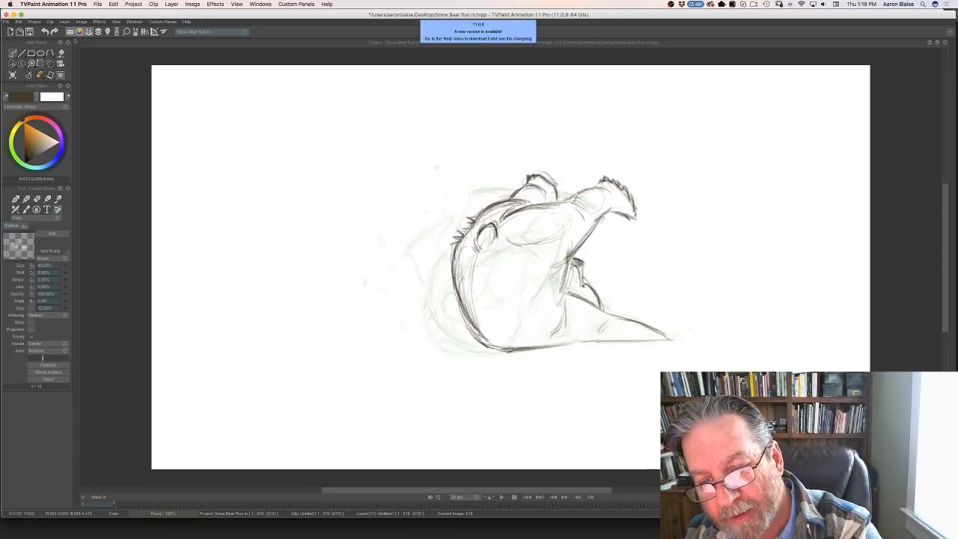
- Darken the nose and head outline and shade the outstretched arm with diagonal hatching on frame 219
drag(573, 264, 571, 259)
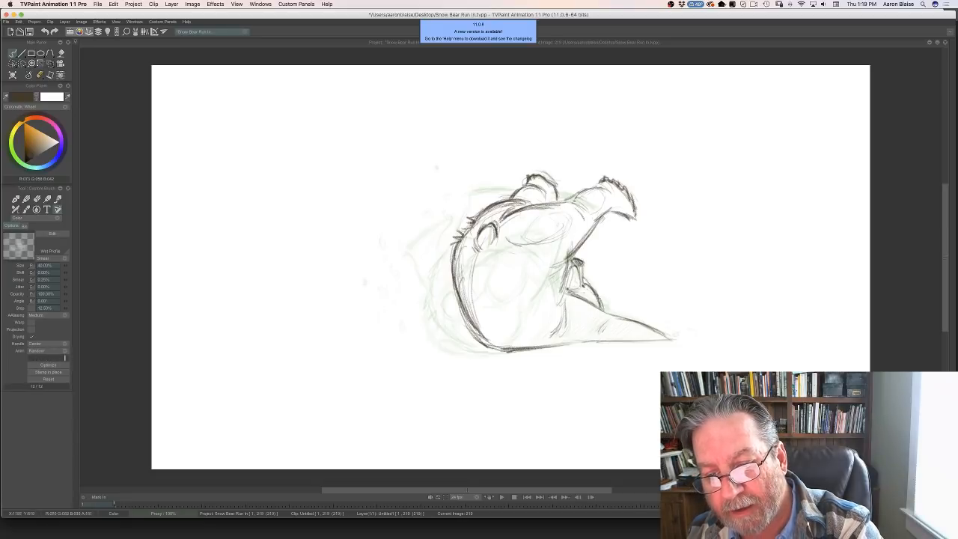
key(Left)
mouse_move(660, 339)
mouse_down()
mouse_move(624, 340)
mouse_move(632, 328)
mouse_move(598, 339)
mouse_move(611, 324)
mouse_move(579, 339)
mouse_move(584, 327)
mouse_move(558, 334)
mouse_up()
drag(573, 313, 556, 329)
key(Left)
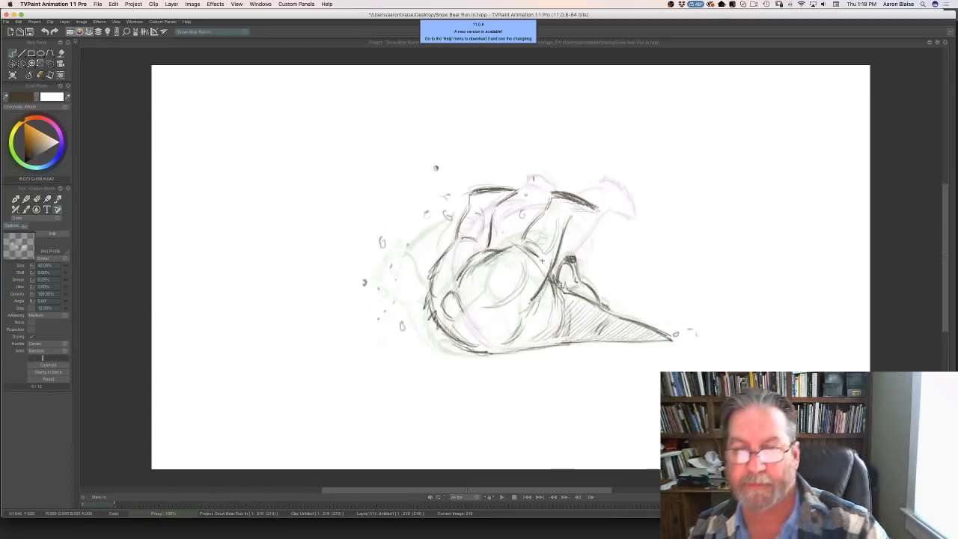
- Darken the chest and shoulder edge beside the muzzle on frame 219, flipping repeatedly against frame 218
key(Right)
key(Left)
key(Right)
key(Left)
key(Right)
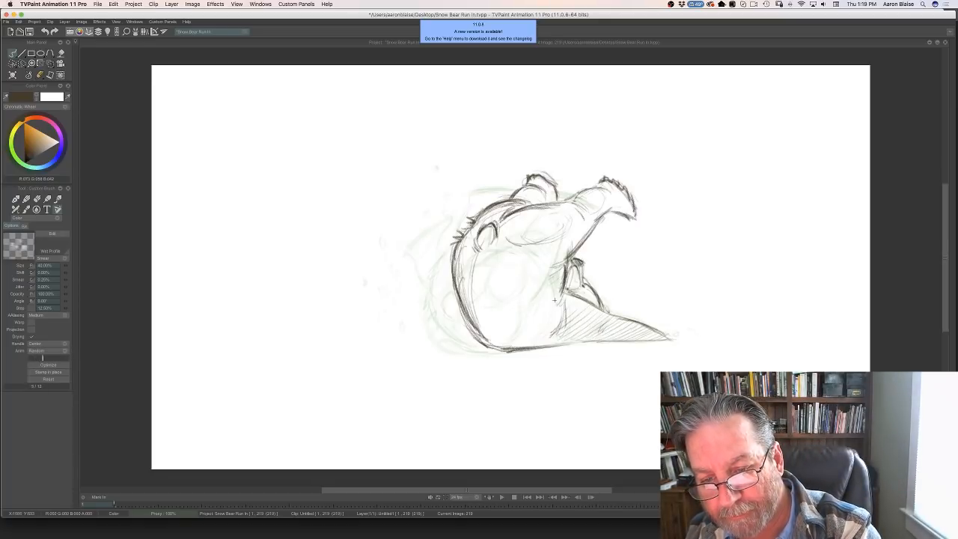
key(Left)
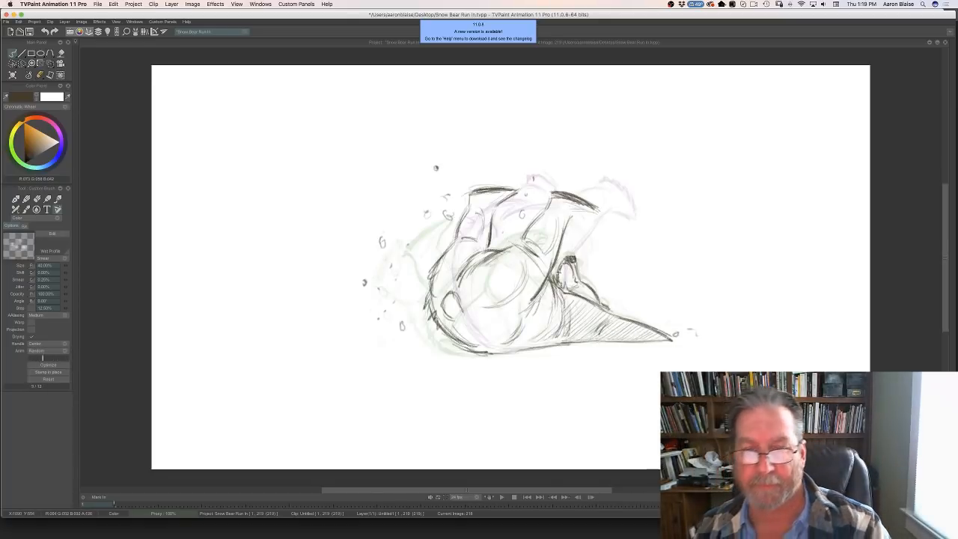
key(Right)
key(Left)
key(Right)
key(Left)
key(Right)
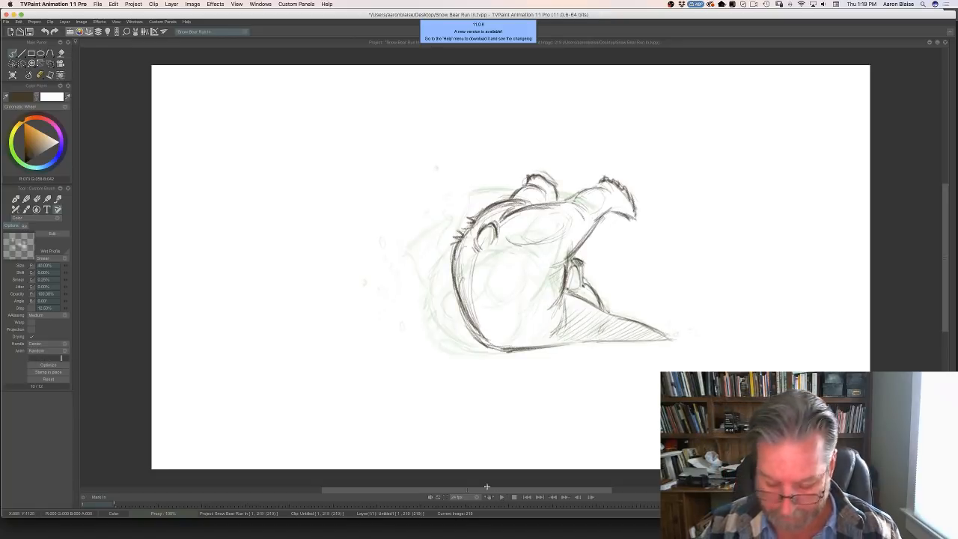
- Show the timeline, scrub between frames 219 and 215, and hatch-shade the lower back on frame 219
click(487, 487)
drag(635, 410, 598, 408)
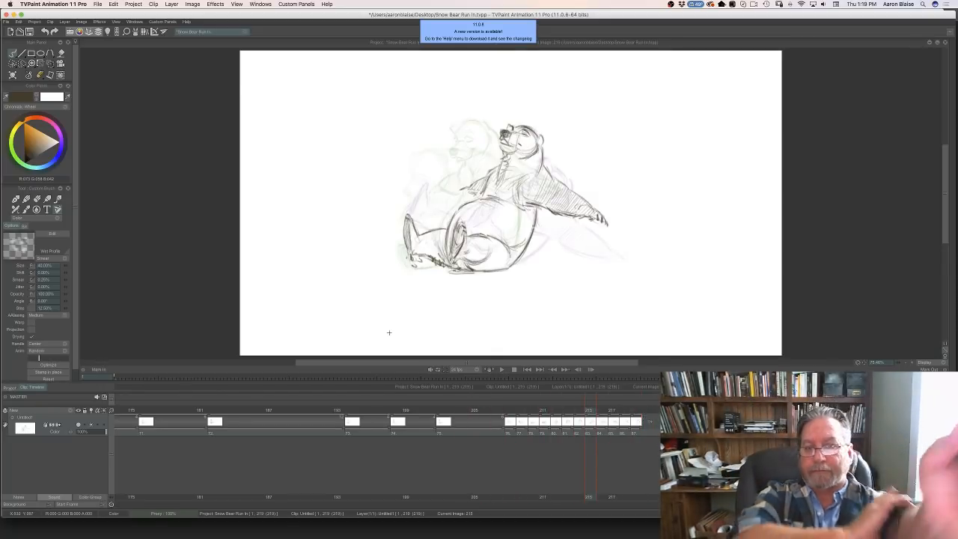
drag(588, 410, 635, 410)
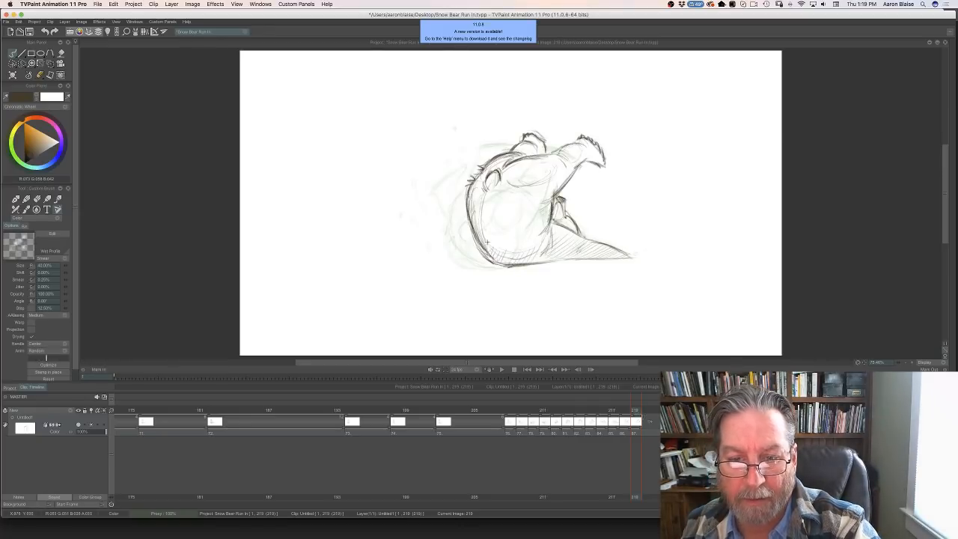
- Scrub through frames 218 and 217 and add a new blank drawing at frame 220
drag(634, 410, 625, 410)
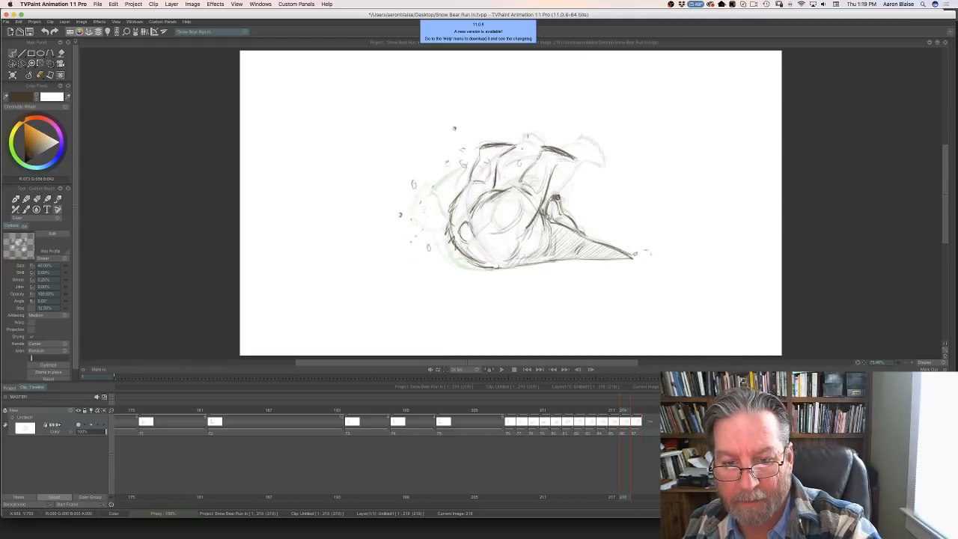
mouse_move(625, 411)
mouse_down()
mouse_move(521, 410)
mouse_move(598, 410)
mouse_move(518, 402)
mouse_move(630, 410)
mouse_move(521, 410)
mouse_move(633, 412)
mouse_move(524, 408)
mouse_move(629, 424)
mouse_move(568, 421)
mouse_move(614, 419)
mouse_up()
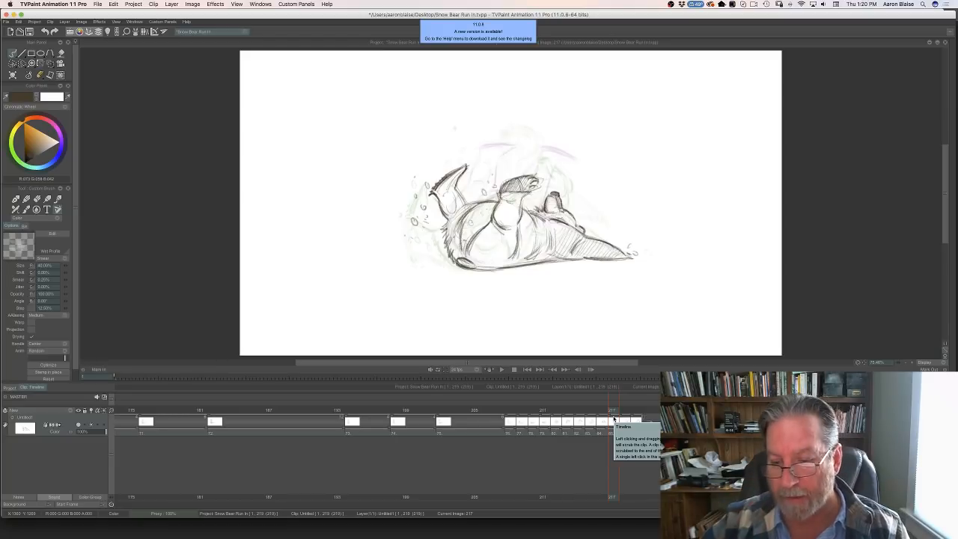
mouse_move(614, 411)
mouse_down()
mouse_move(486, 409)
mouse_move(644, 406)
mouse_move(479, 405)
mouse_move(618, 398)
mouse_move(517, 405)
mouse_move(645, 410)
mouse_up()
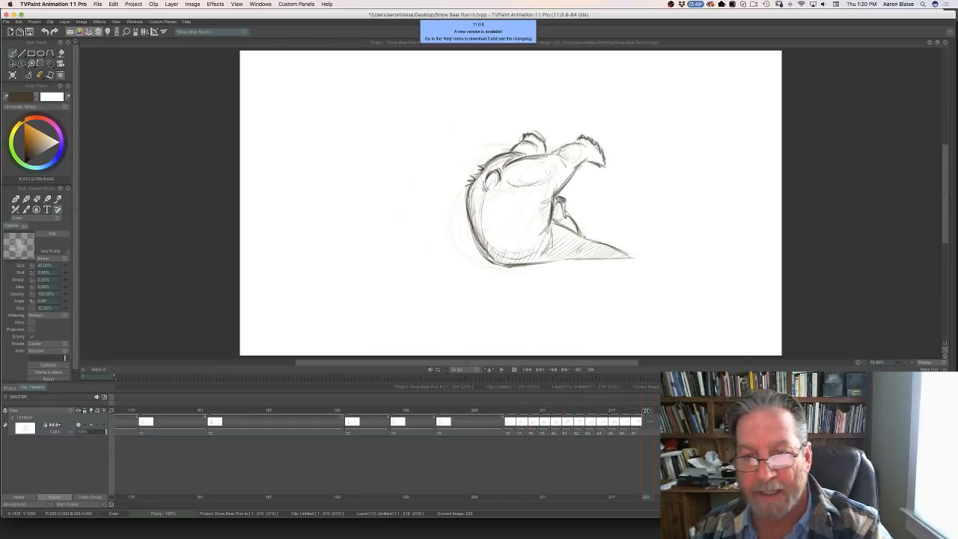
key(Return)
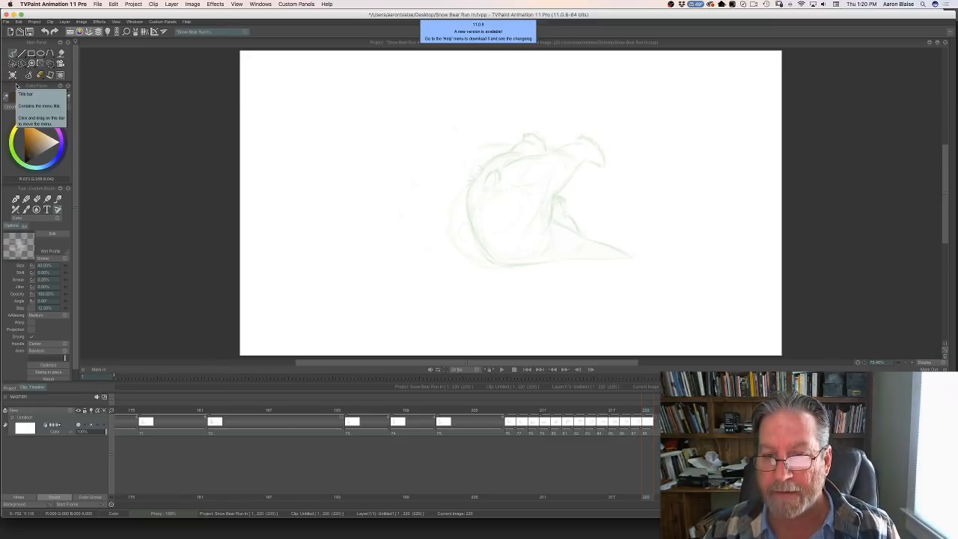
- Flip back and forth through the frames from 220 to 214 to examine the fall and roll motion
key(Left)
key(Left)
key(Left)
key(Left)
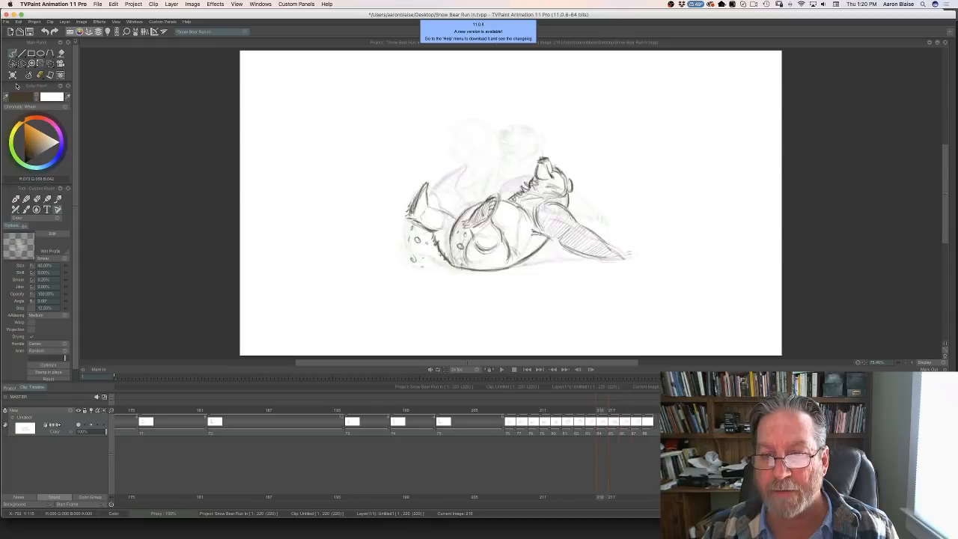
key(Left)
key(Left)
key(Right)
key(Right)
key(Right)
key(Right)
key(Left)
key(Left)
key(Left)
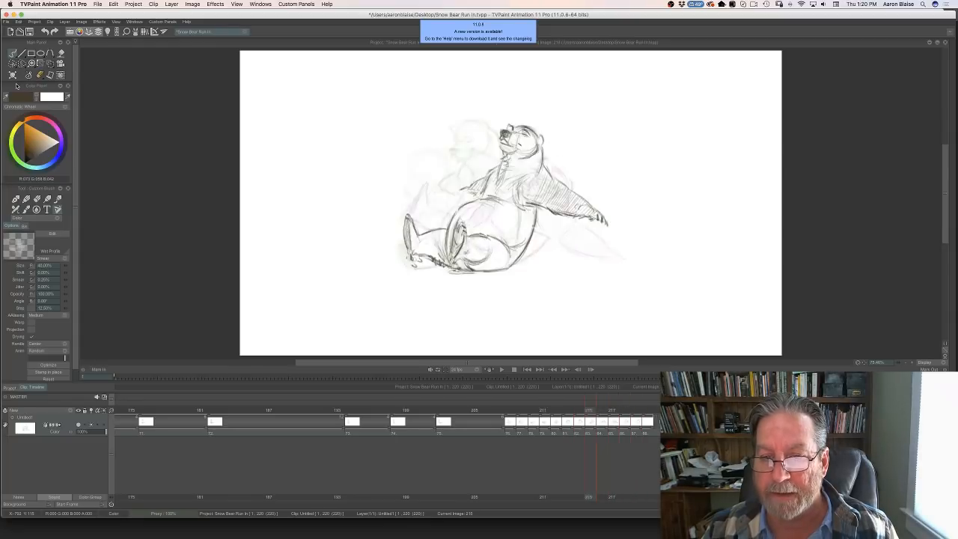
- Flip between frames 215 and 219 to study how the bear drops onto its back and its legs swing up
key(Right)
key(Right)
key(Right)
key(Left)
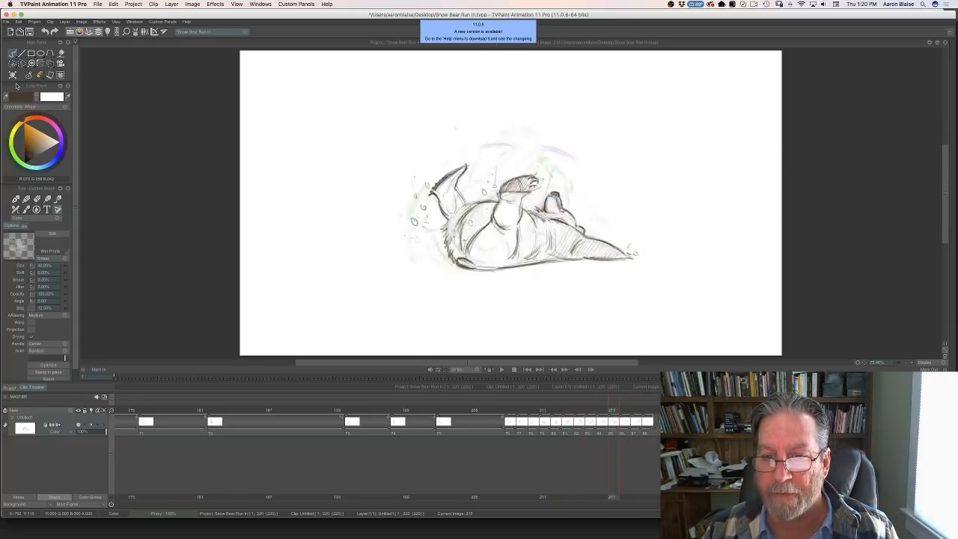
key(Left)
key(Left)
key(Right)
key(Right)
key(Right)
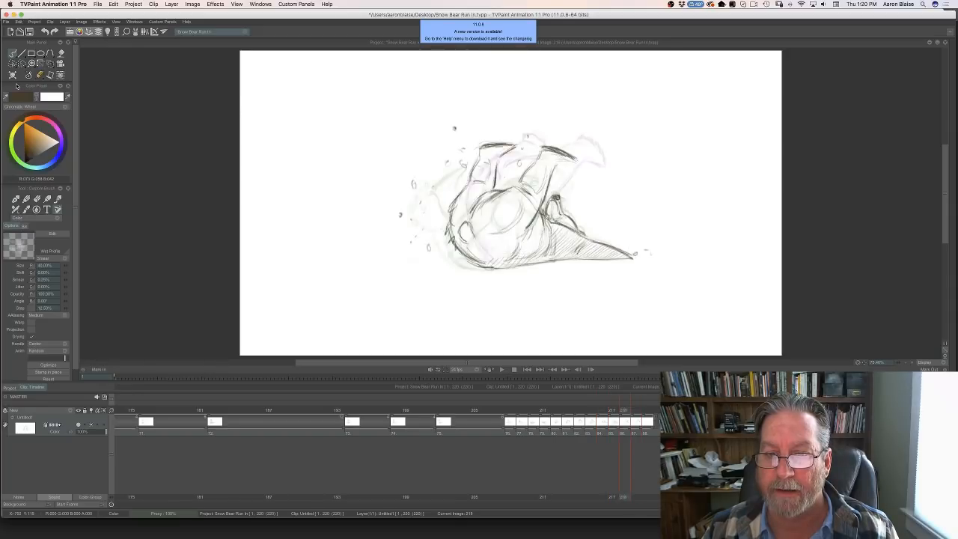
key(Left)
key(Left)
key(Left)
key(Left)
key(Right)
key(Right)
key(Right)
key(Right)
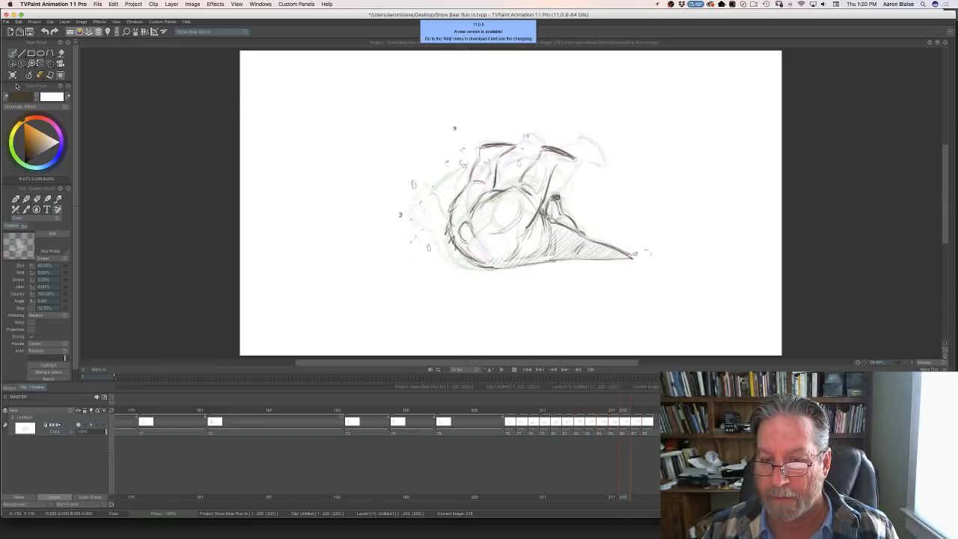
key(Right)
key(Left)
key(Left)
key(Right)
key(Right)
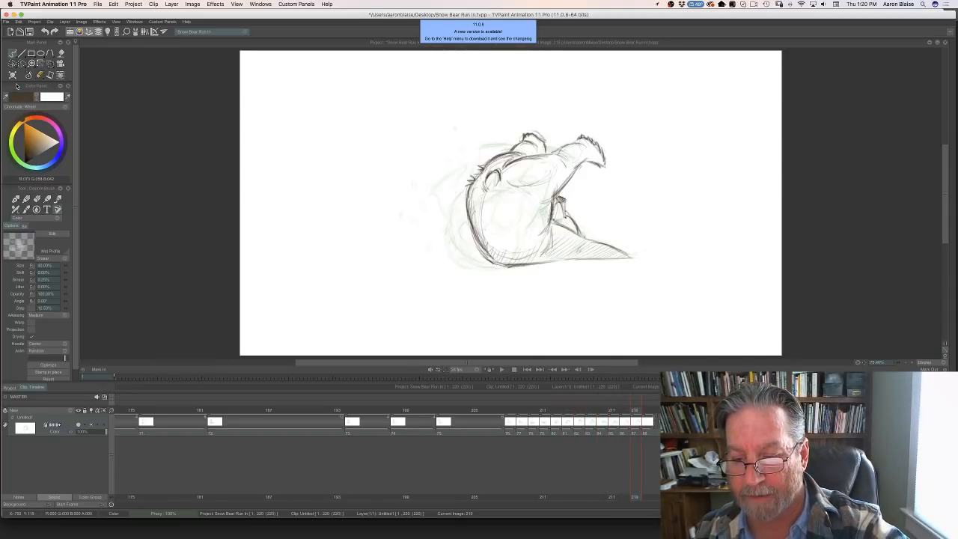
- Hide the timeline and scatter small snow specks around the upper back and behind the rump on frame 219
key(Tab)
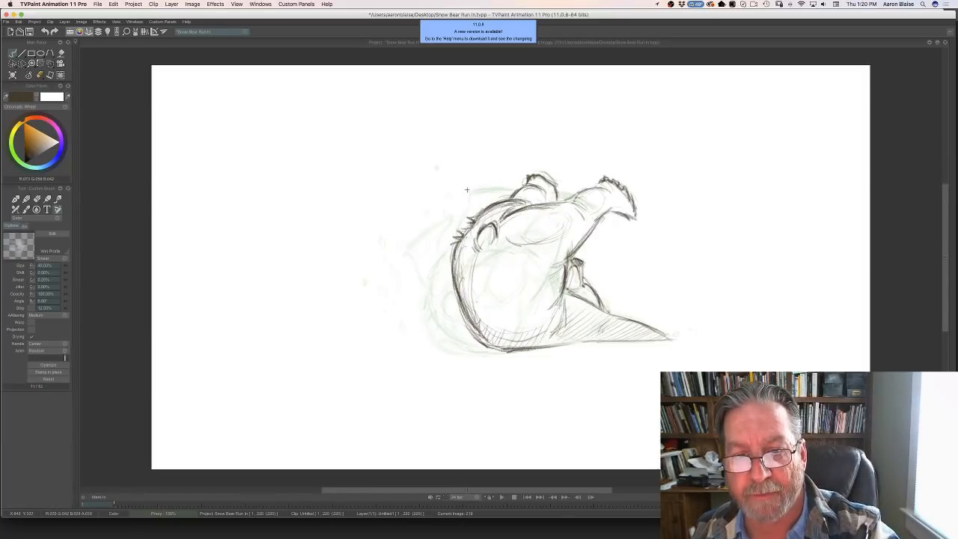
drag(468, 187, 469, 191)
drag(479, 185, 481, 169)
click(440, 182)
drag(418, 202, 408, 183)
drag(405, 227, 409, 229)
drag(432, 248, 430, 250)
drag(397, 280, 398, 282)
click(395, 249)
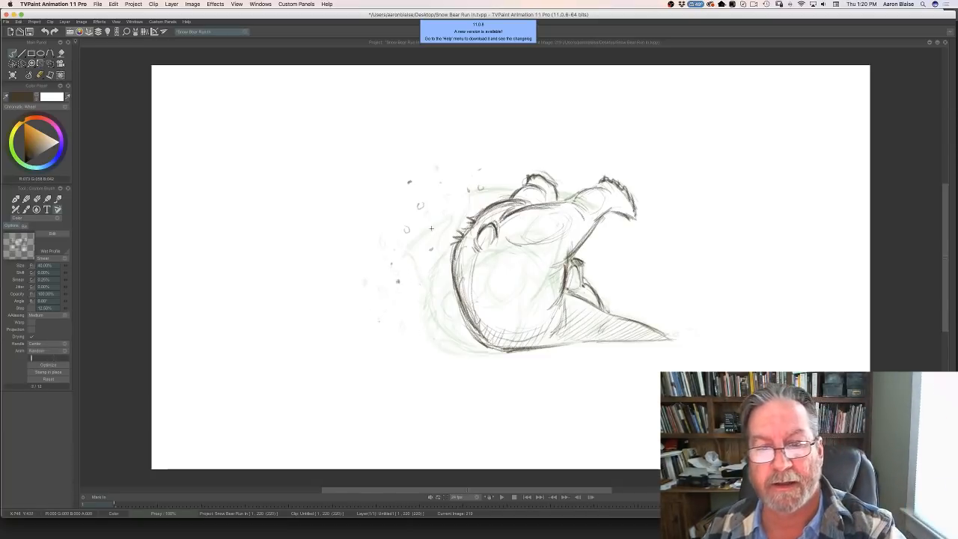
- Flip repeatedly through the roll frames up to blank frame 220 to check the snow specks and the leg movement
key(Left)
key(Left)
key(Left)
key(Left)
key(Left)
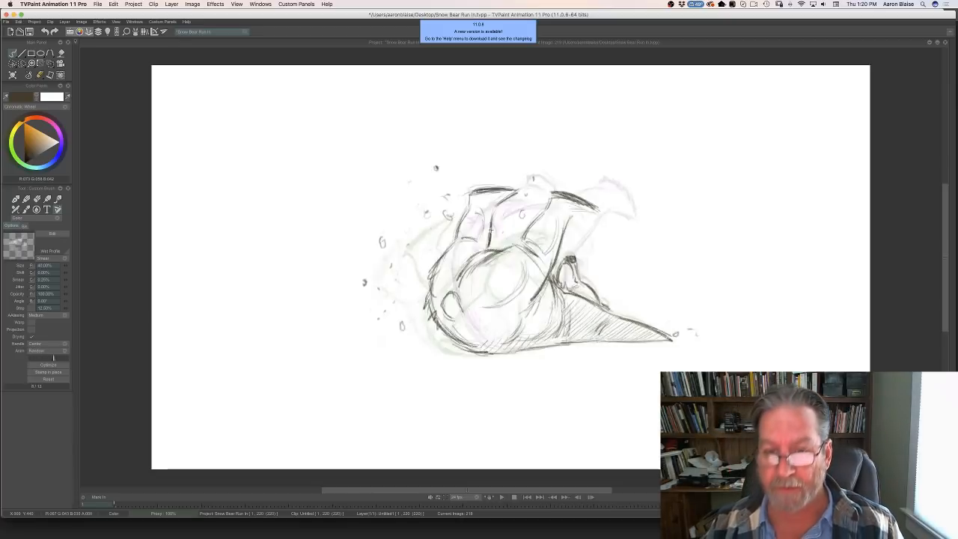
key(Right)
key(Right)
key(Right)
key(Right)
key(Right)
key(Right)
key(Left)
key(Left)
key(Left)
key(Left)
key(Left)
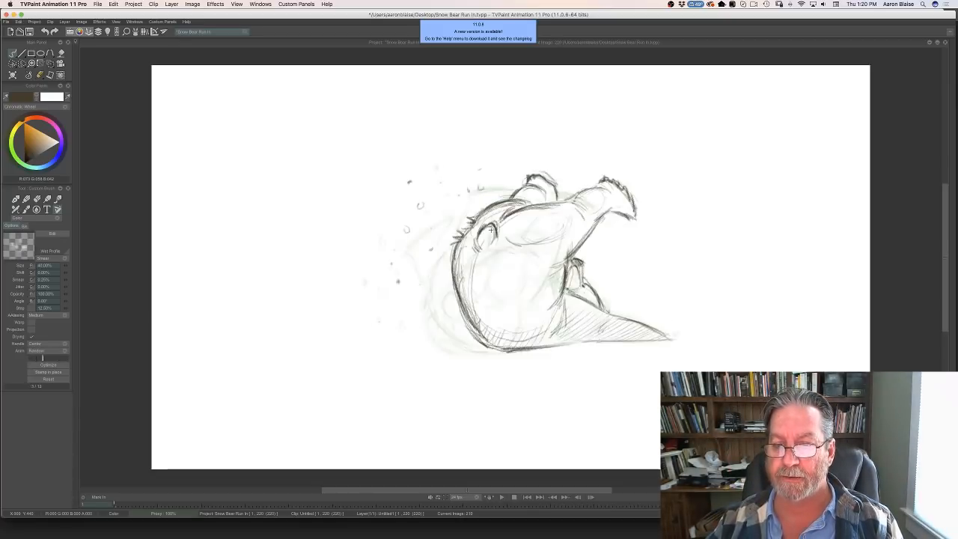
key(Right)
key(Right)
key(Right)
key(Right)
key(Right)
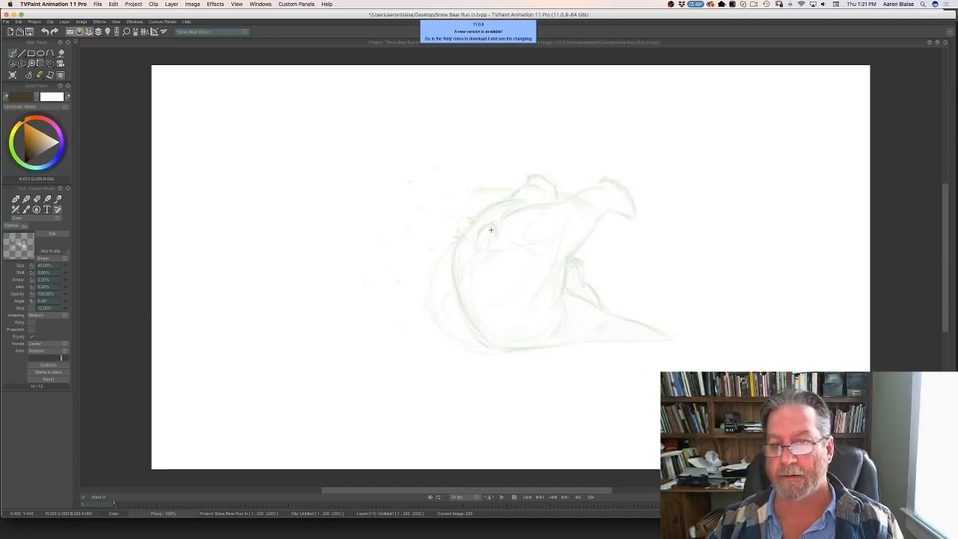
key(Left)
key(Left)
key(Left)
key(Left)
key(Right)
key(Right)
key(Right)
key(Right)
key(Right)
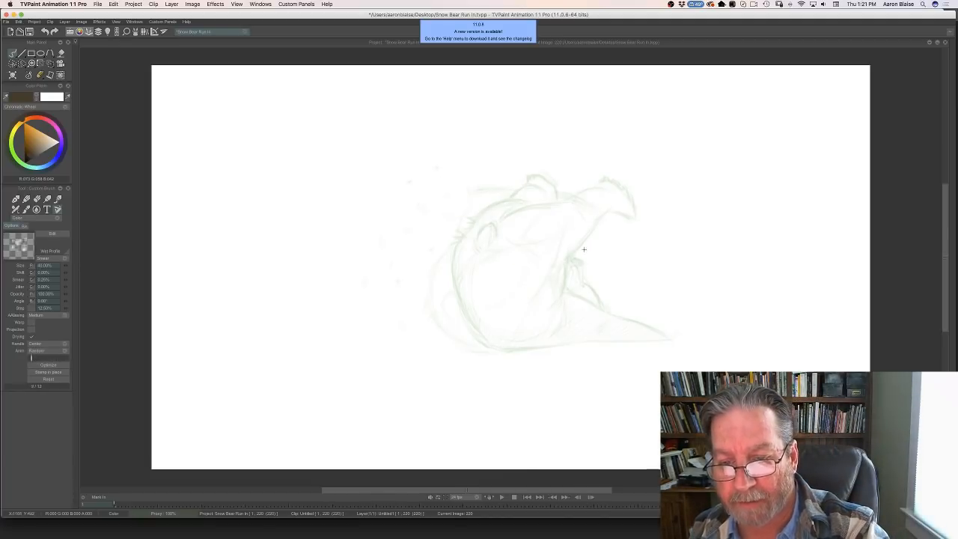
- Rough in short arcs for the two raised feet and the muzzle line on frame 220, flipping against frame 219
key(Left)
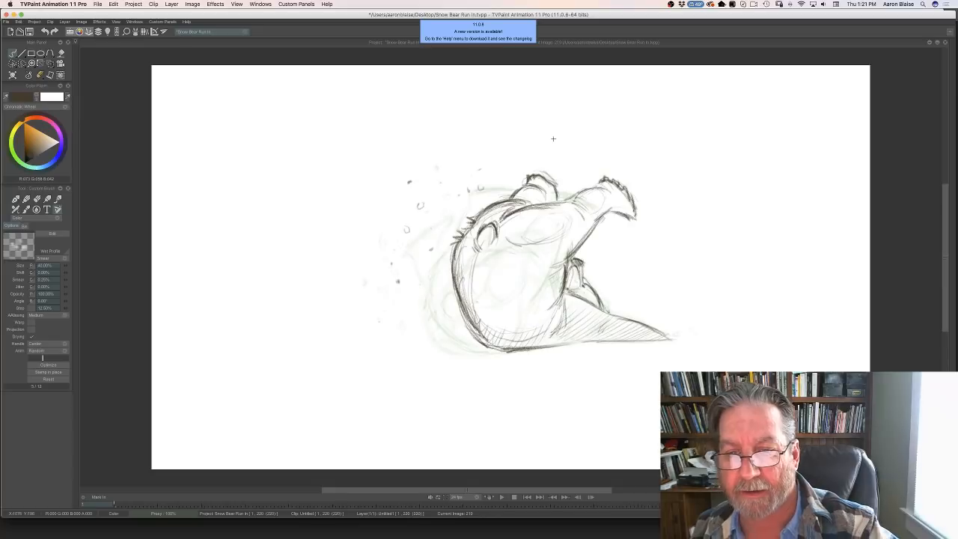
key(Right)
key(Left)
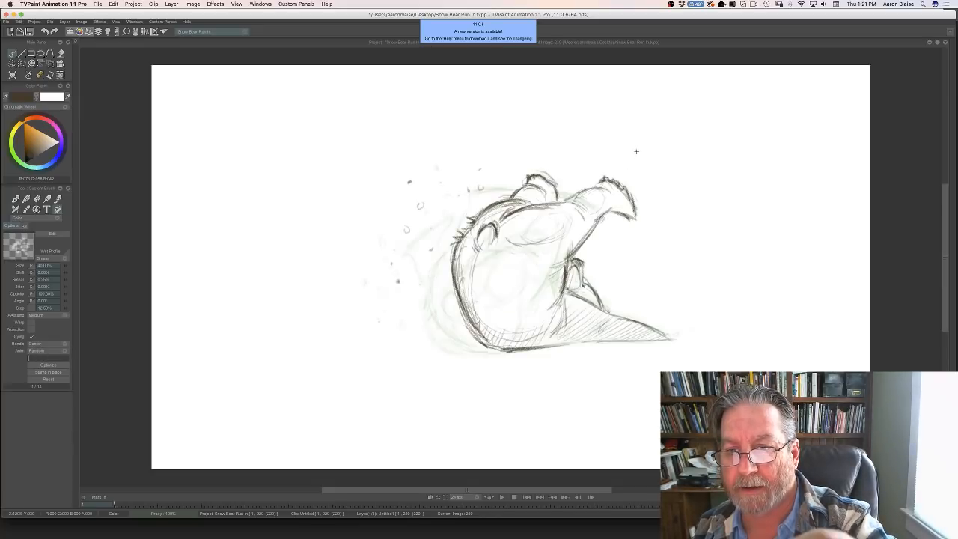
key(Right)
key(Left)
key(Left)
key(Right)
key(Right)
key(Right)
key(Right)
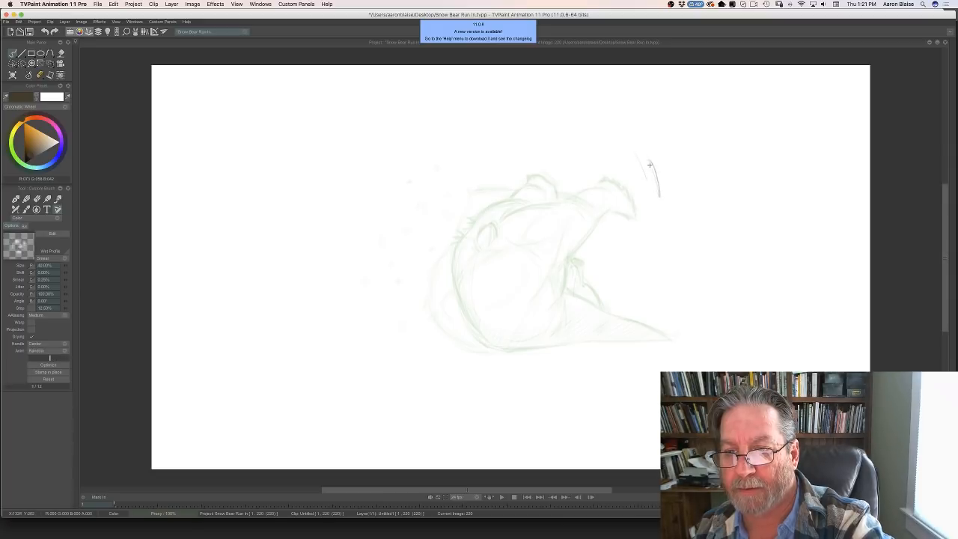
drag(649, 164, 660, 202)
key(Left)
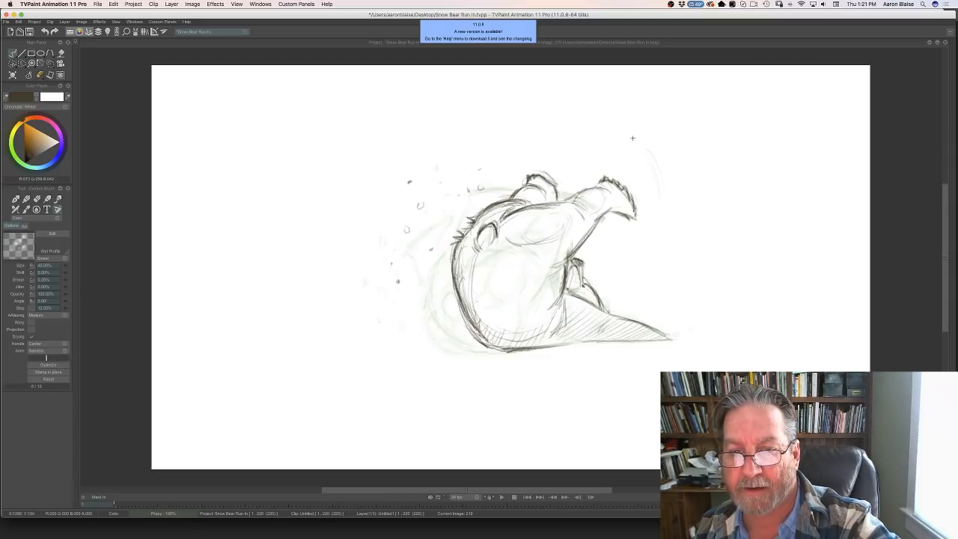
key(Right)
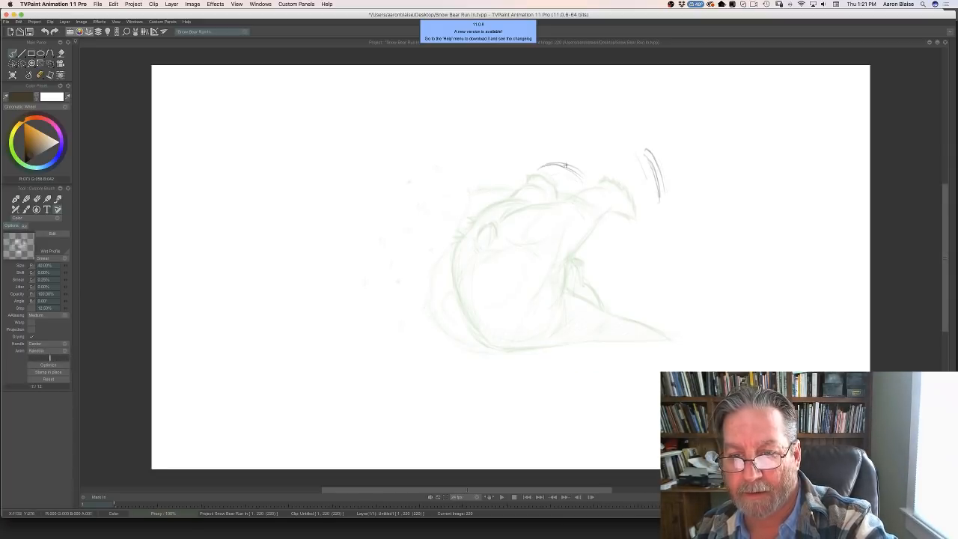
drag(566, 165, 542, 164)
drag(581, 236, 578, 295)
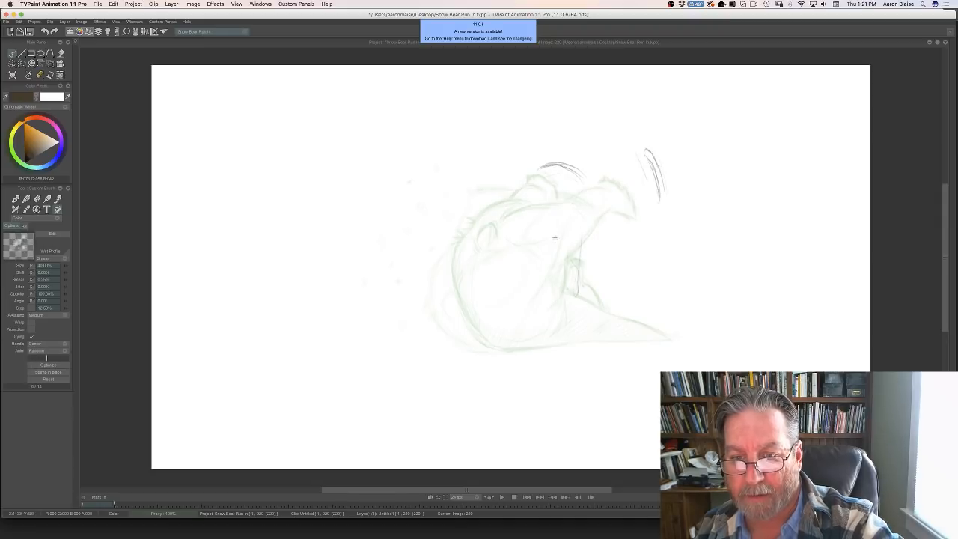
- Rework the rear foot's arc on frame 220 with the eraser and brush, sketching a curve from it down to the rump
key(Left)
key(Right)
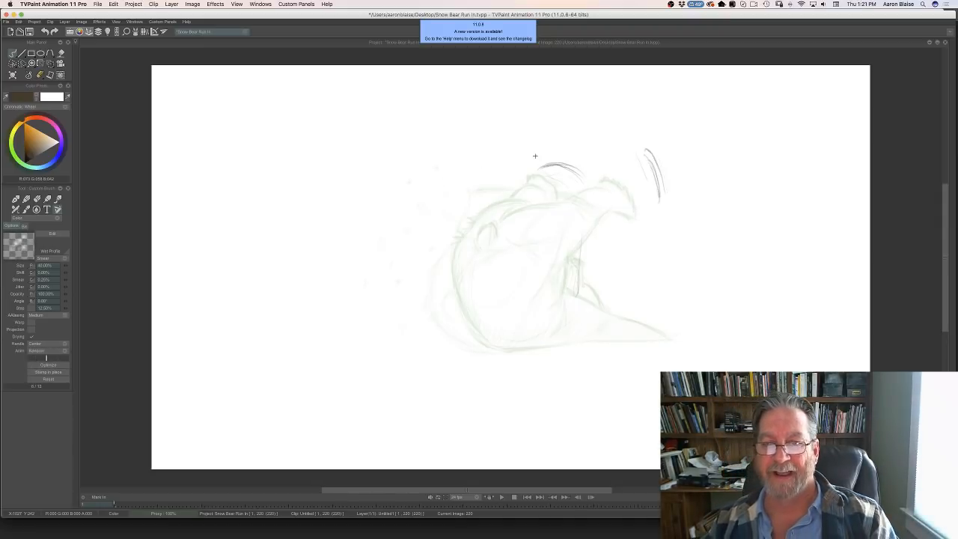
key(Left)
key(Right)
drag(562, 182, 532, 177)
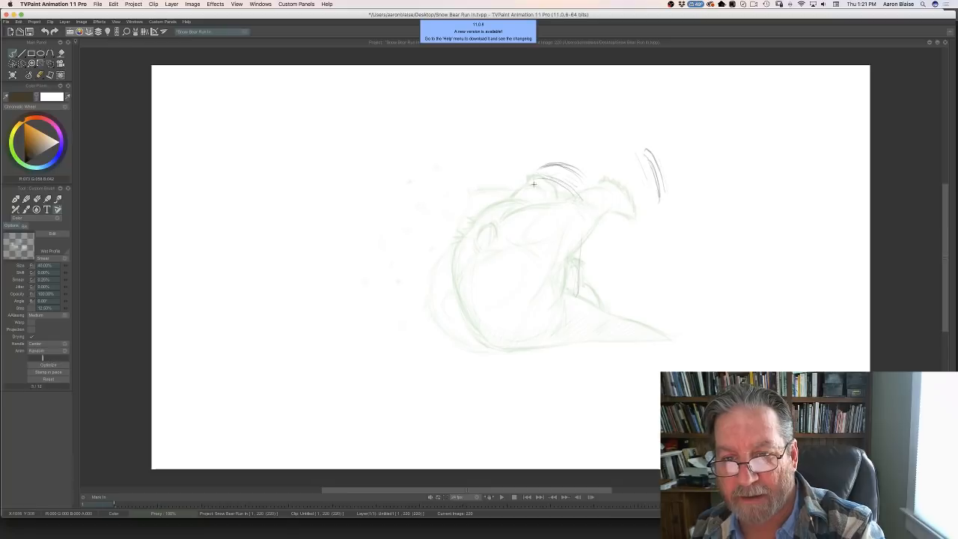
key(Left)
key(Right)
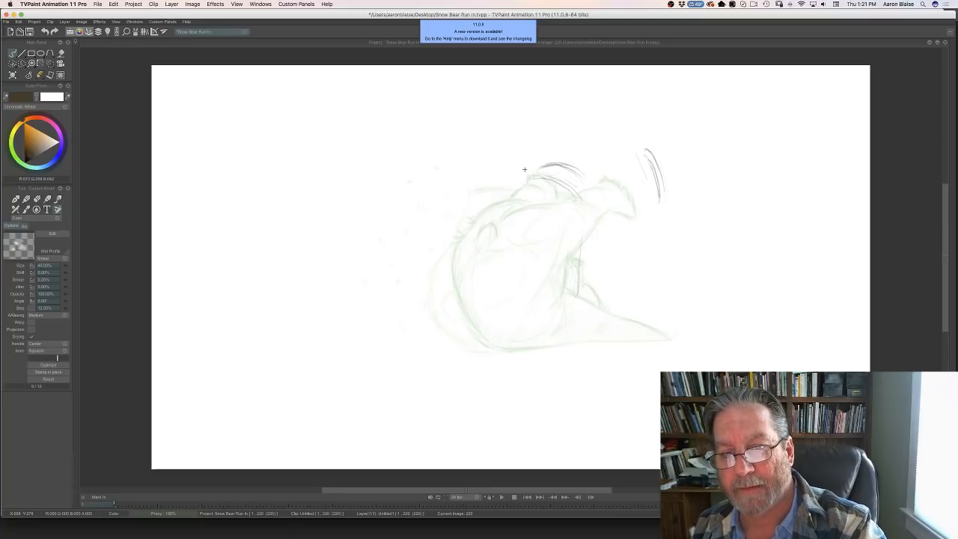
key(e)
mouse_move(579, 202)
mouse_down()
mouse_move(529, 176)
mouse_move(535, 165)
mouse_move(496, 183)
mouse_move(477, 221)
mouse_up()
key(Left)
key(Right)
key(b)
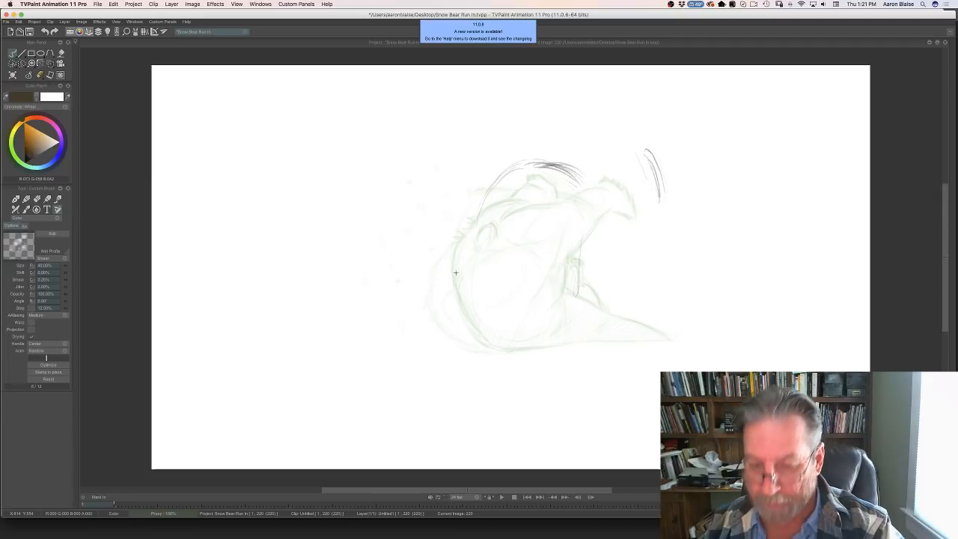
- Pick a pencil brush preset and extend the rump's outer curve downward on frame 220
key(Left)
key(Right)
mouse_move(957, 182)
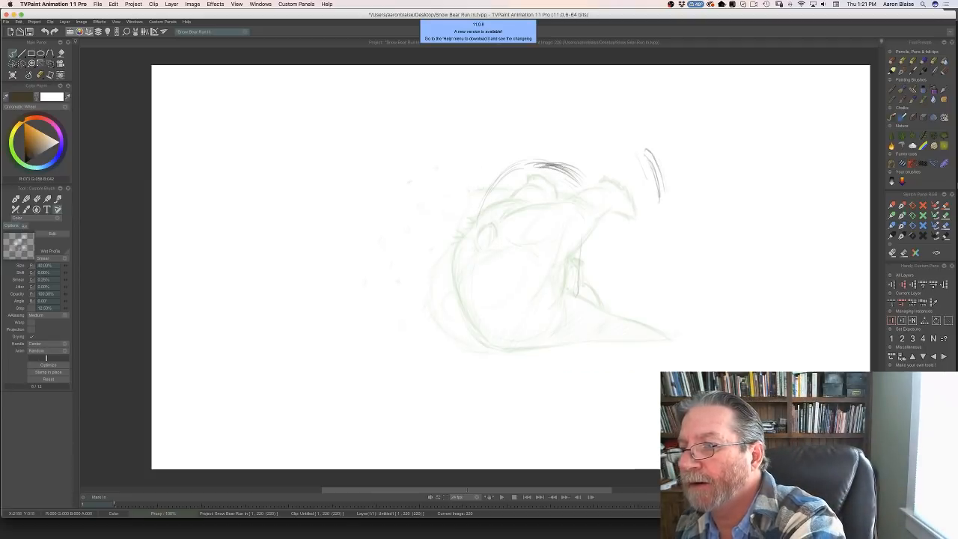
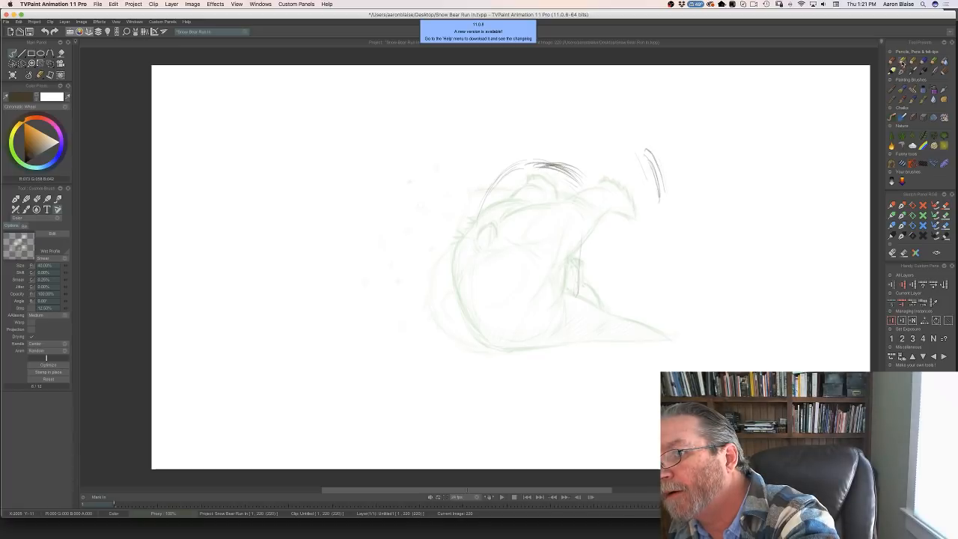
click(901, 63)
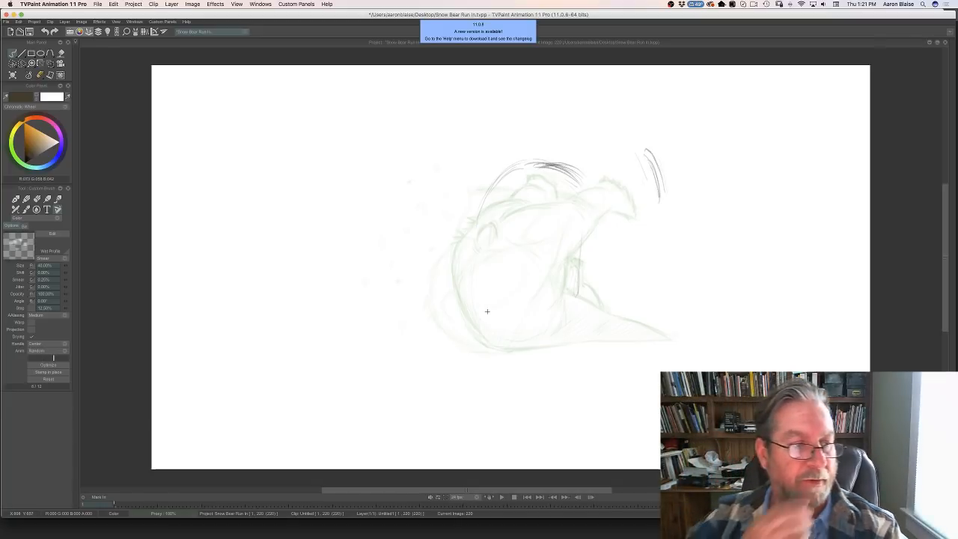
drag(488, 195, 469, 258)
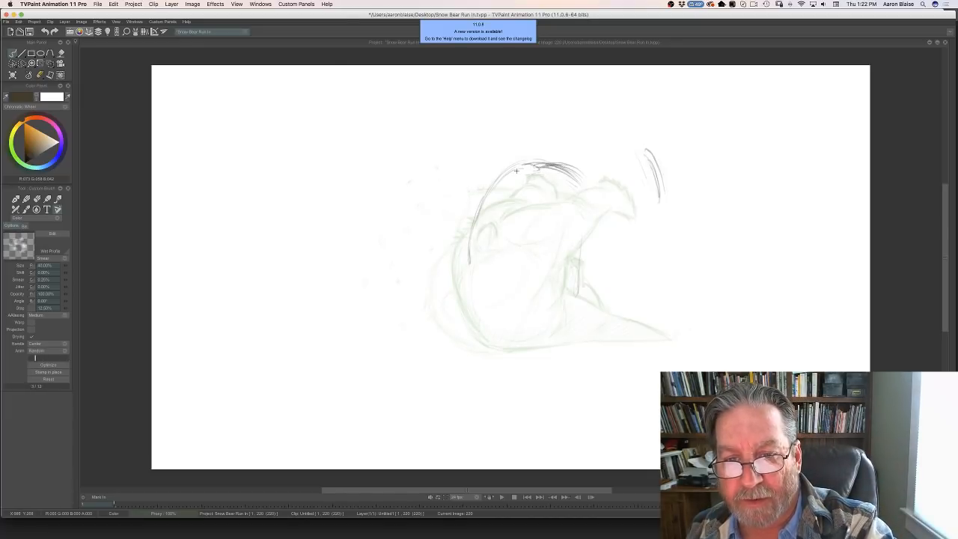
- Flip frame 220 against the preceding drawings to check the new foot and rump placement
key(Left)
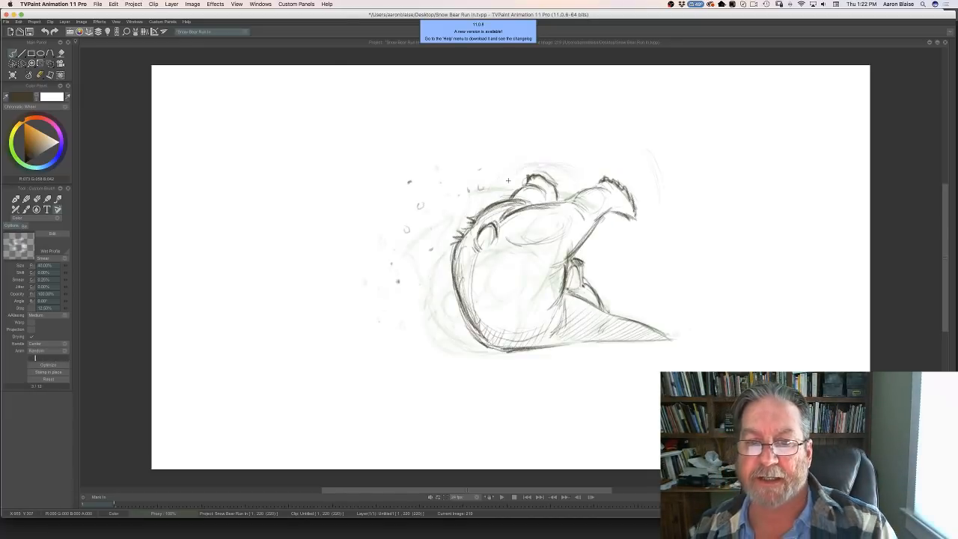
key(Right)
key(Left)
key(Left)
key(Left)
key(Right)
key(Right)
key(Right)
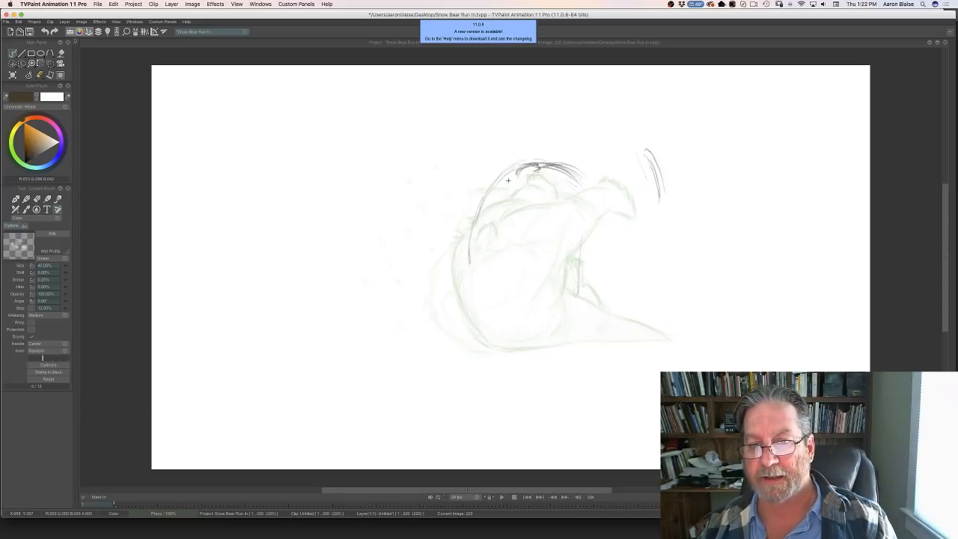
key(Left)
key(Right)
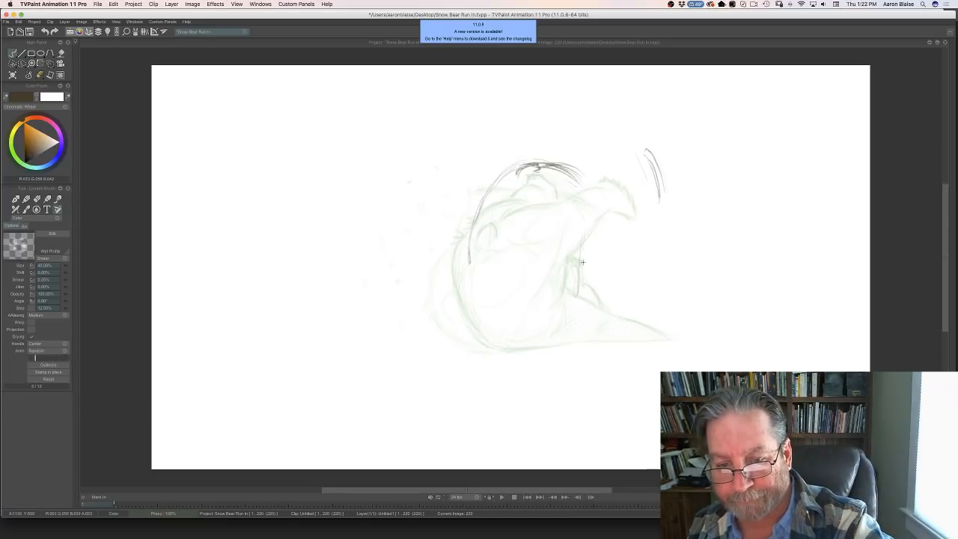
- Sketch the body's long back contour, an inner guide line and the outstretched arm's upper edge on frame 220, comparing with frame 219
drag(485, 224, 485, 284)
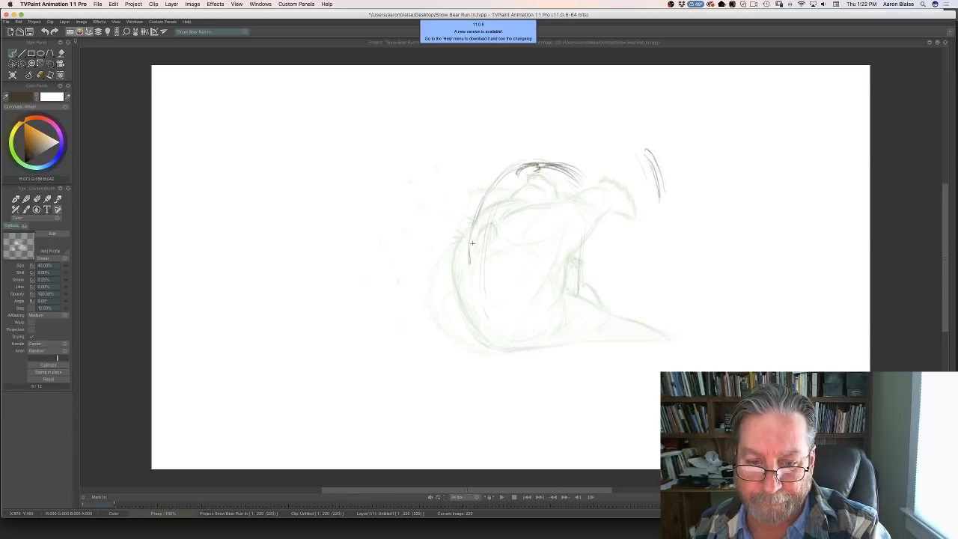
drag(472, 243, 487, 336)
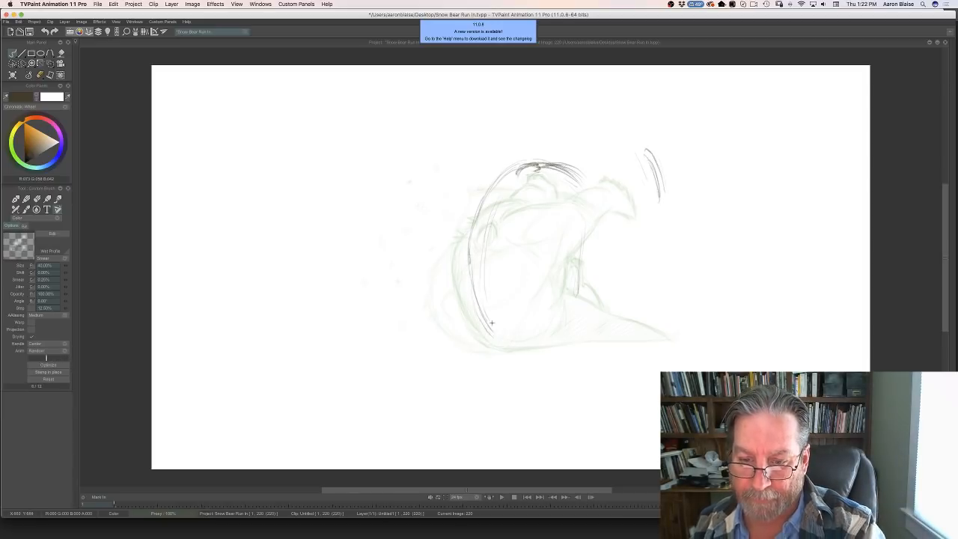
drag(591, 311, 663, 333)
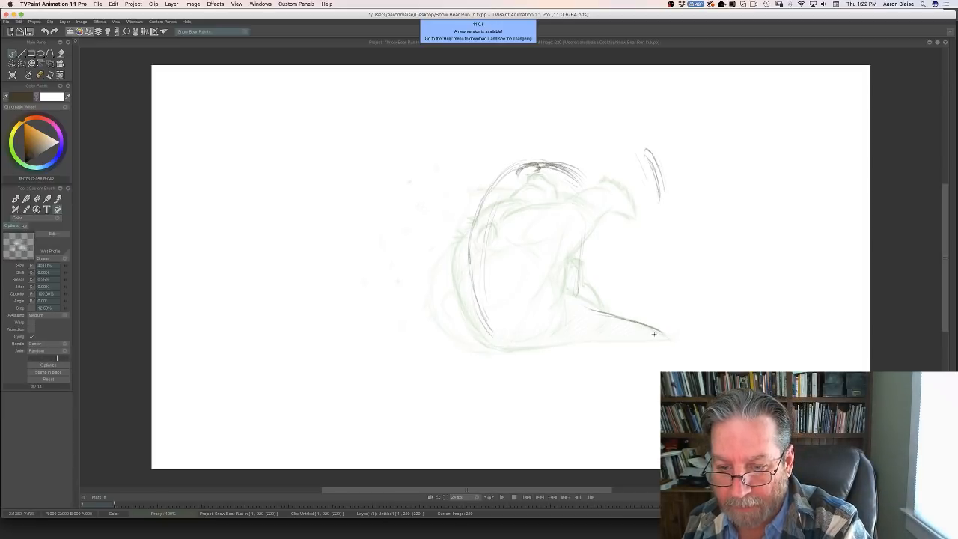
key(Left)
key(Right)
key(Left)
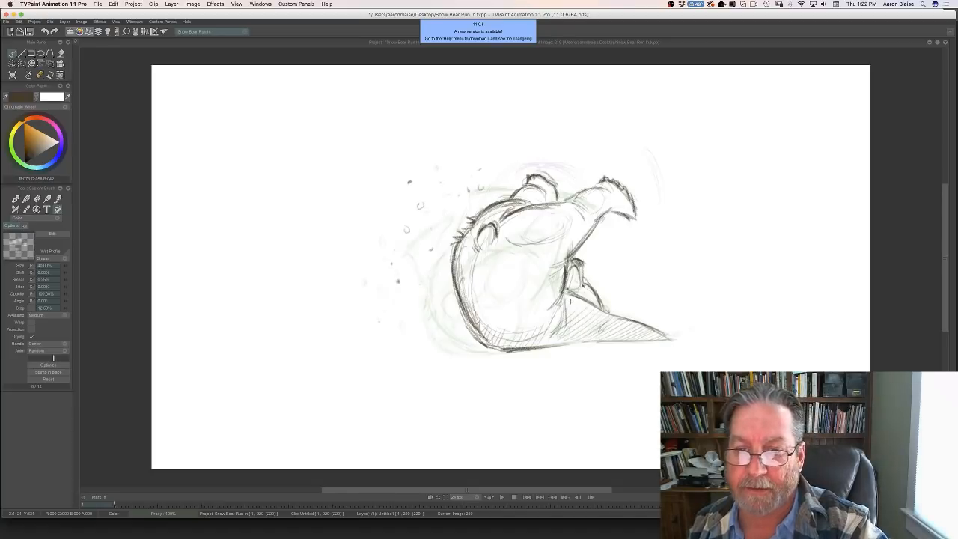
key(Right)
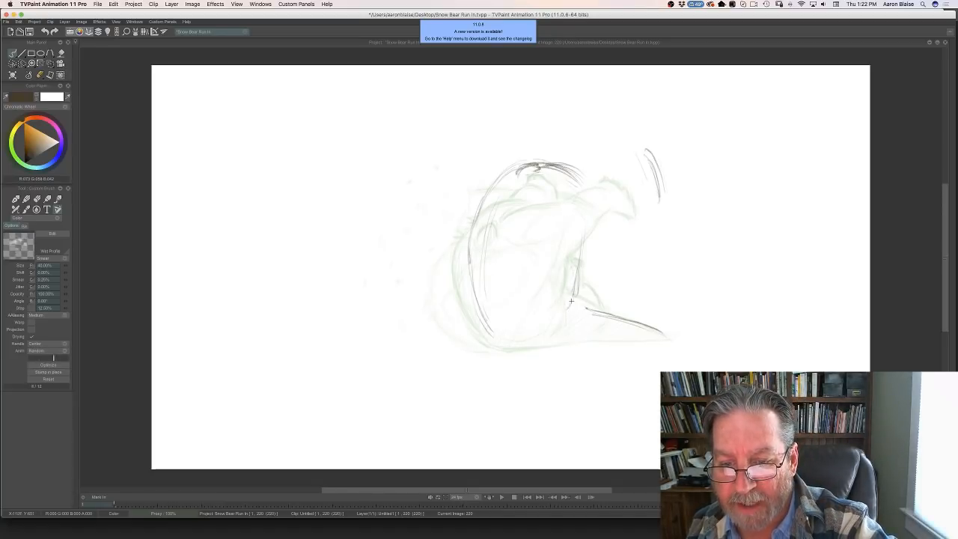
key(Left)
key(Right)
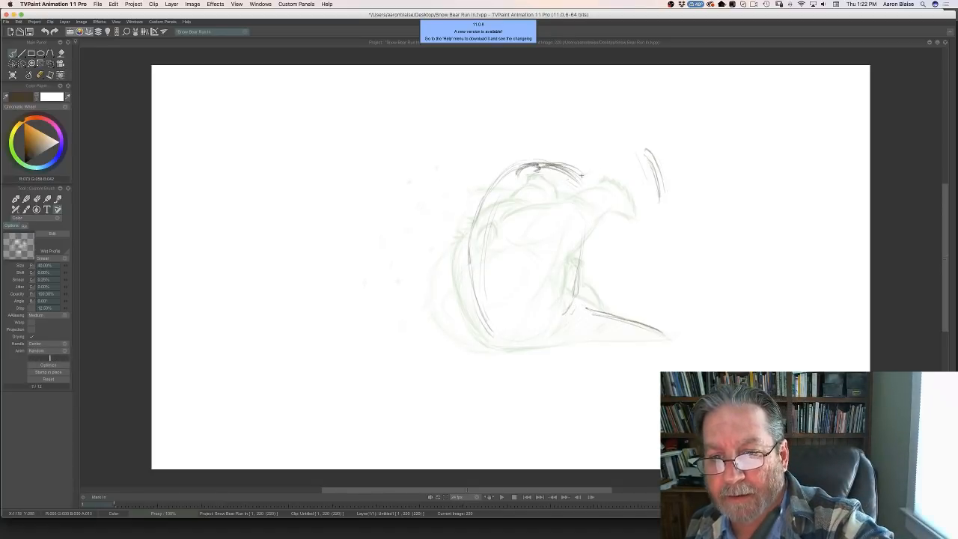
- Add rough leg strokes beneath the rear foot's arc on frame 220 and compare with frame 219
drag(569, 179, 585, 175)
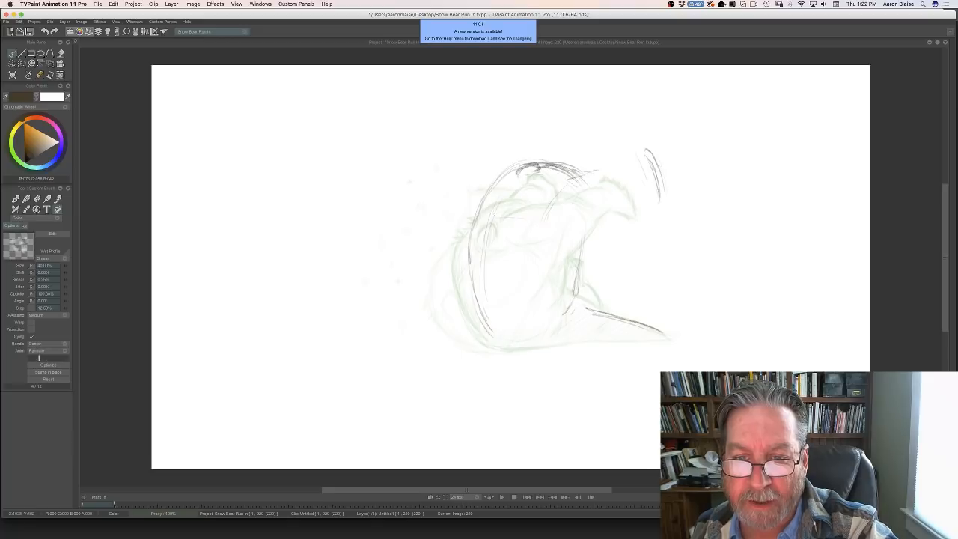
key(Left)
key(Right)
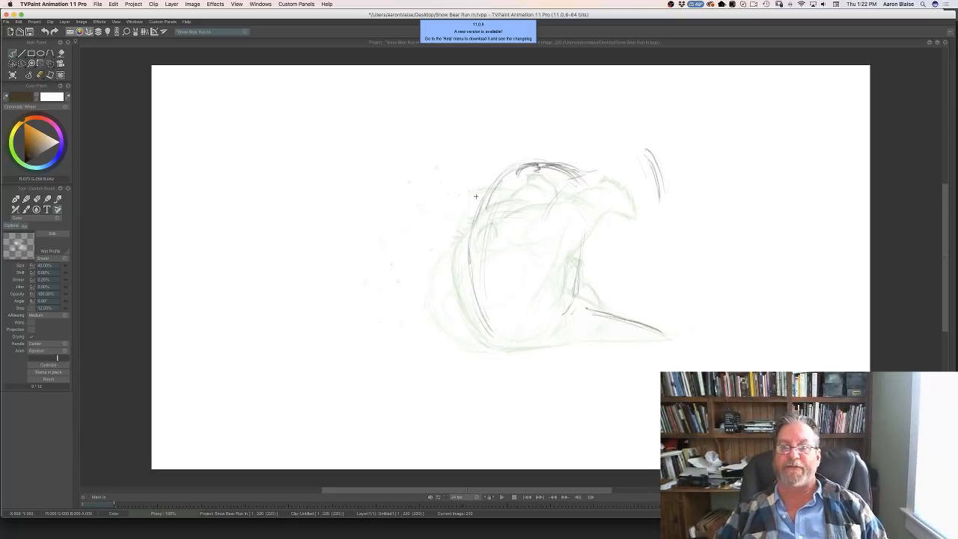
- Sketch light construction strokes across the upper body beneath the rump curve on frame 220, comparing with frame 219
key(Left)
key(Right)
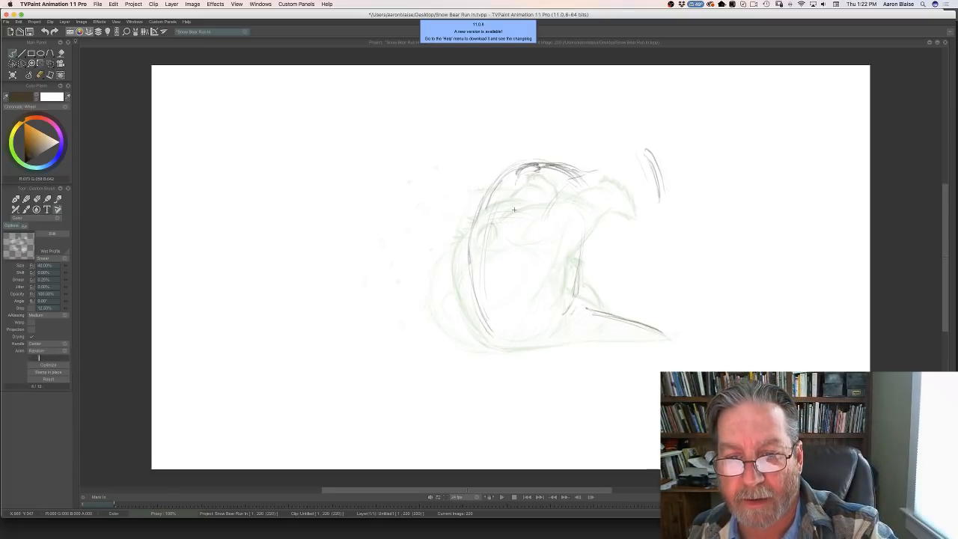
key(Left)
key(Right)
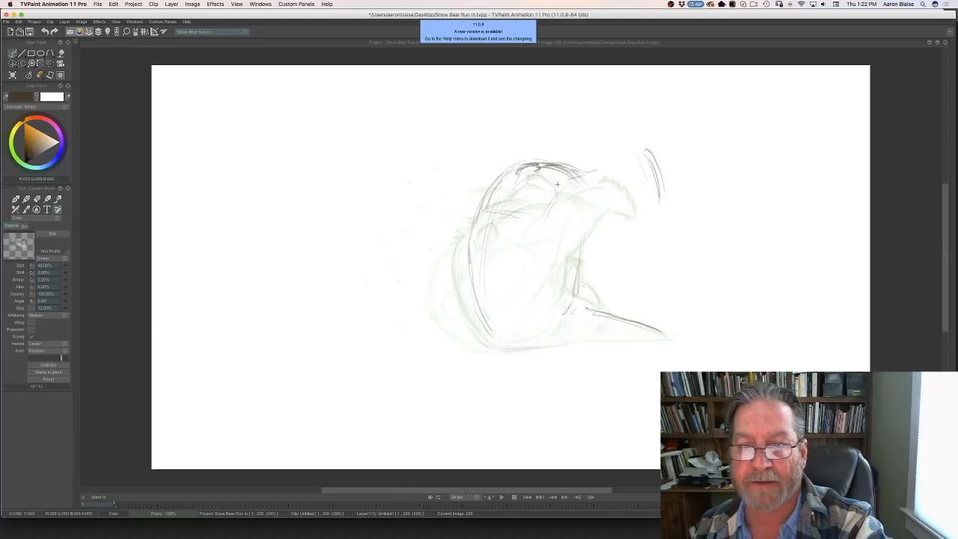
key(Left)
key(Right)
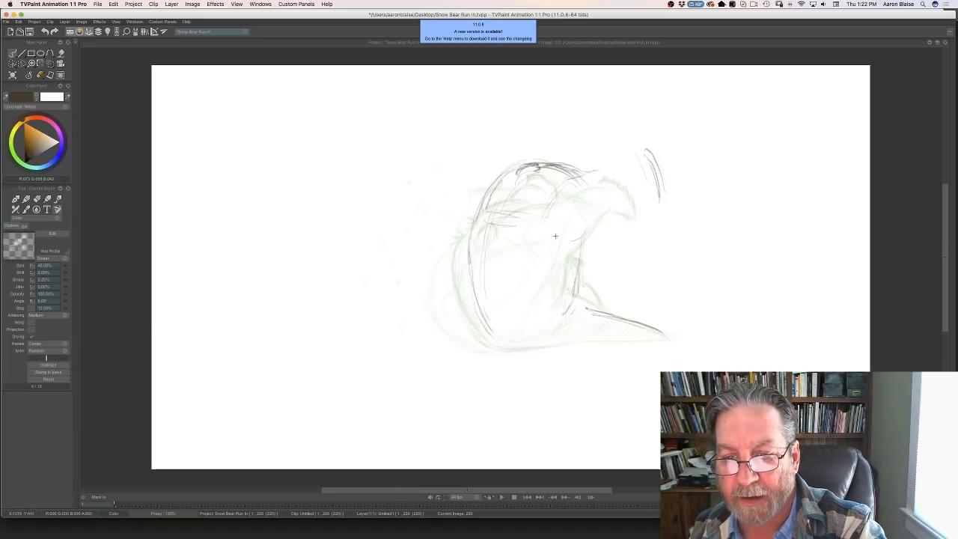
- Rough in the raised rear leg's upper and lower edges and a closer foot arc on frame 220, comparing with frame 219
mouse_move(581, 234)
mouse_down()
mouse_move(619, 213)
mouse_move(623, 186)
mouse_move(603, 178)
mouse_move(604, 188)
mouse_move(592, 174)
mouse_move(622, 171)
mouse_move(595, 180)
mouse_move(561, 172)
mouse_move(637, 163)
mouse_up()
key(Left)
key(Right)
mouse_move(654, 201)
mouse_down()
mouse_move(644, 170)
mouse_move(654, 213)
mouse_up()
key(Left)
key(Right)
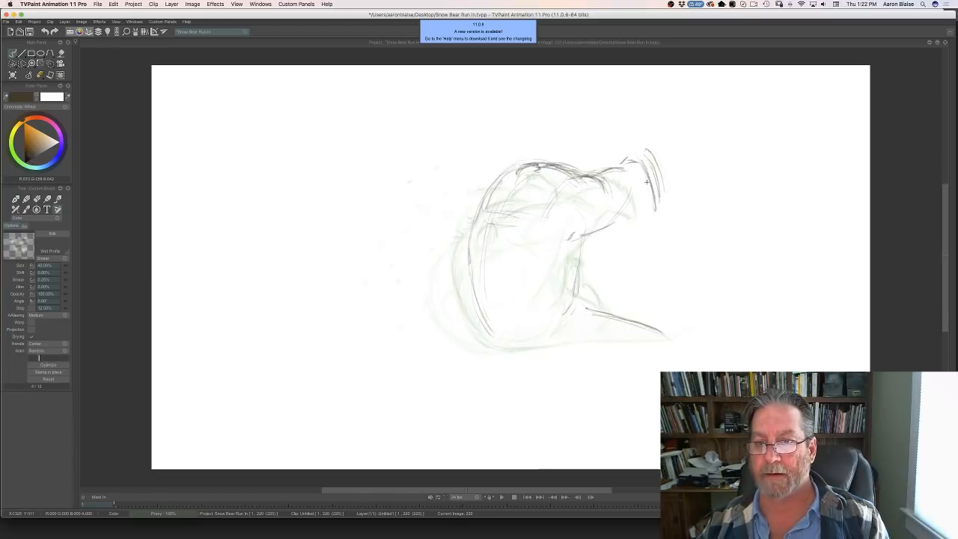
key(Left)
key(Right)
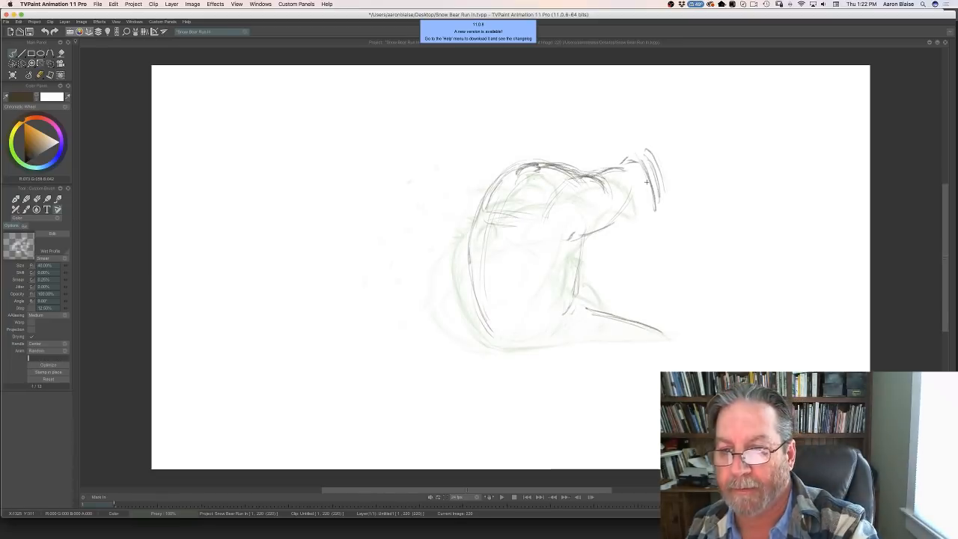
- Erase the outer arc of the raised rear foot's earlier placement and compare frame 220 with frame 219
key(Left)
key(Right)
key(e)
mouse_move(649, 158)
mouse_down()
mouse_move(662, 198)
mouse_move(659, 181)
mouse_up()
key(Left)
key(Right)
key(e)
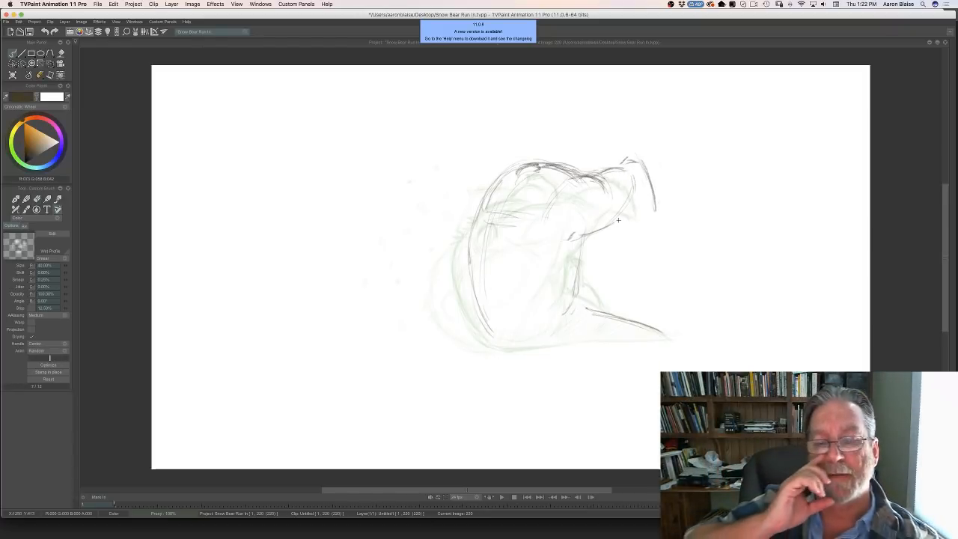
- Add short strokes shaping the heel and toe end of the raised foot on frame 220, comparing with frame 219
key(Left)
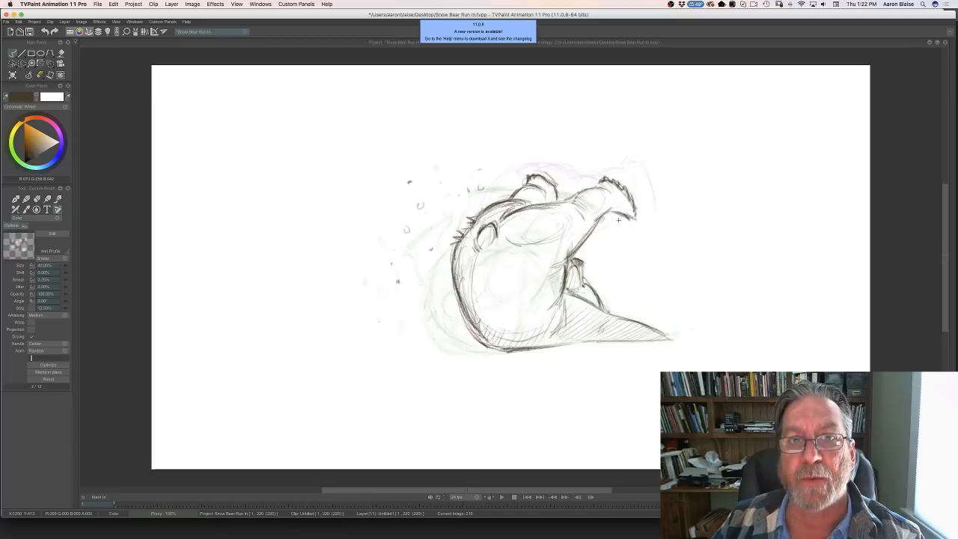
key(Right)
key(Left)
key(Right)
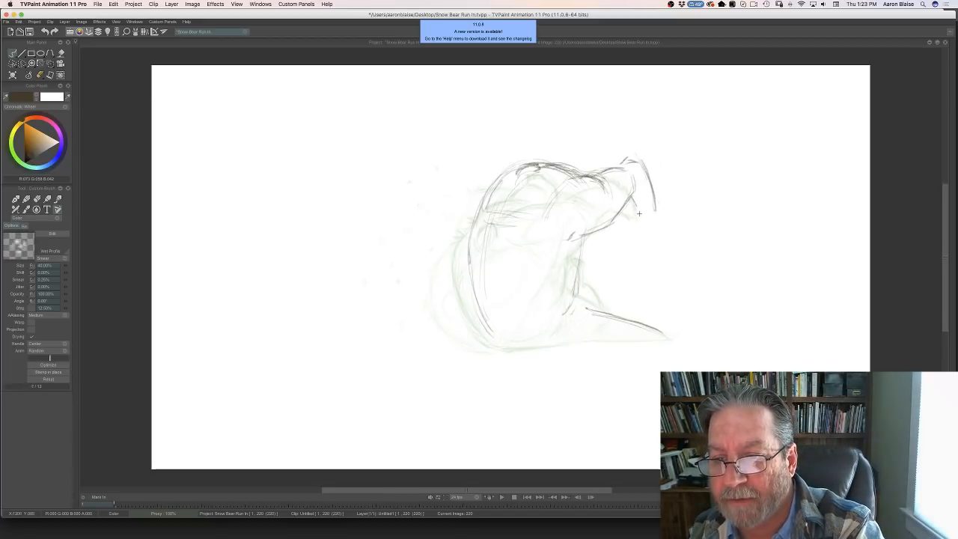
drag(645, 185, 645, 214)
key(Left)
key(Right)
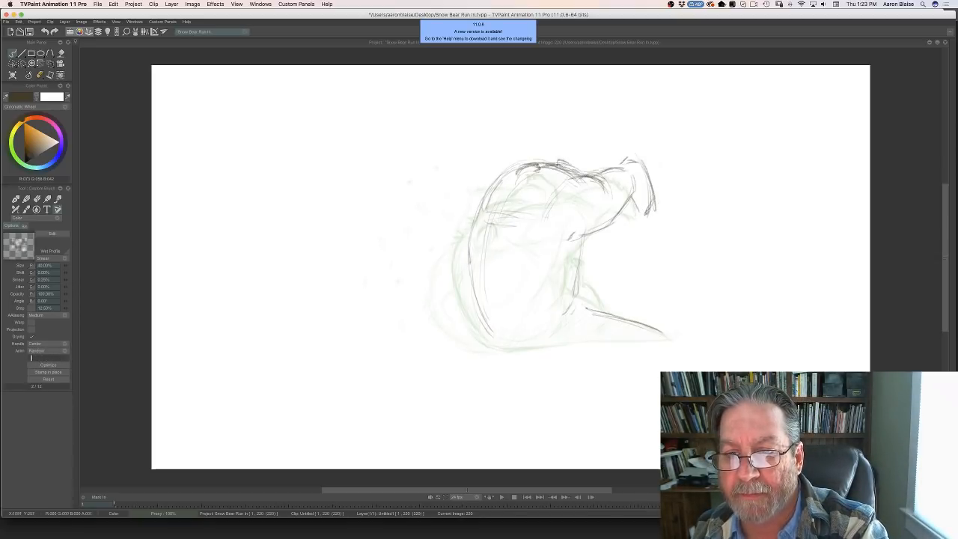
- Build up the small bump on the rump's top contour on frame 220 while flipping against frame 219
key(Left)
key(Right)
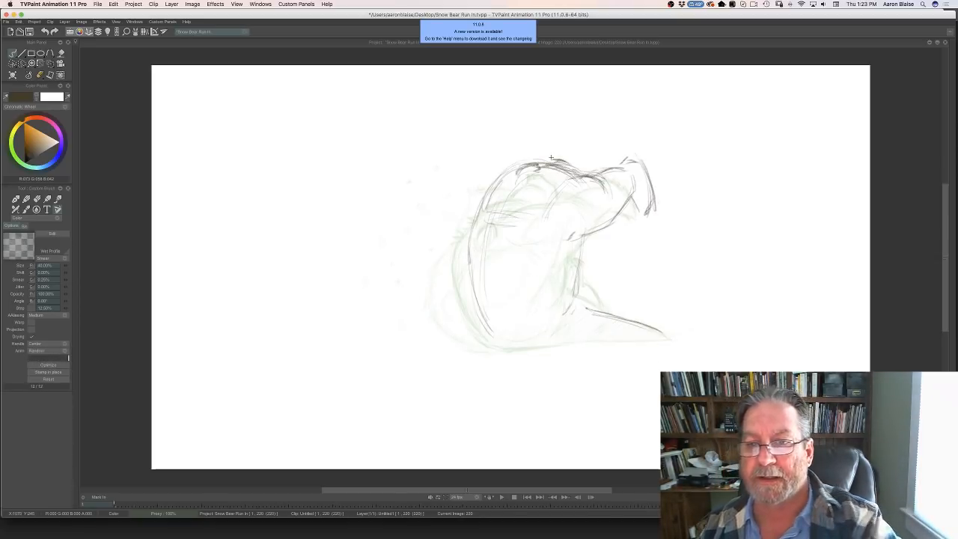
key(Left)
key(Right)
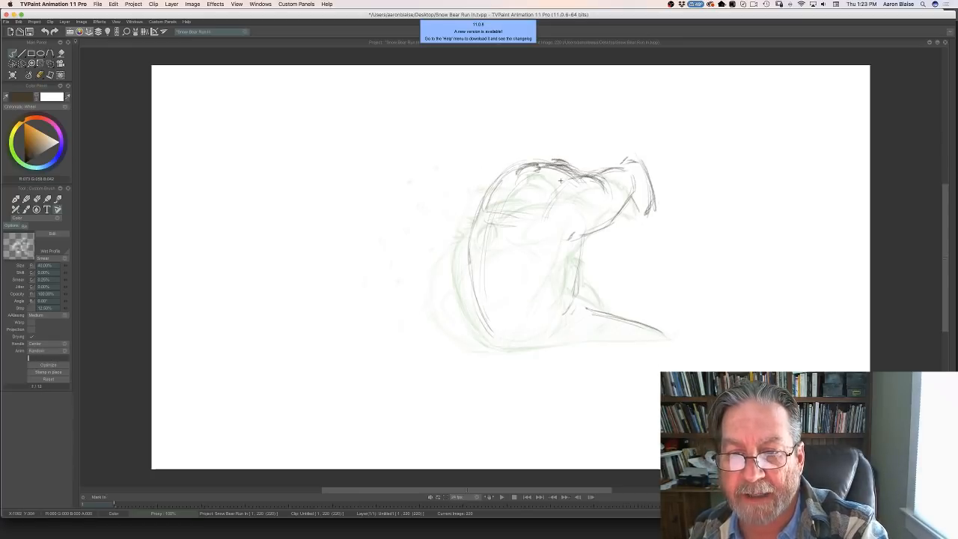
key(Left)
key(Right)
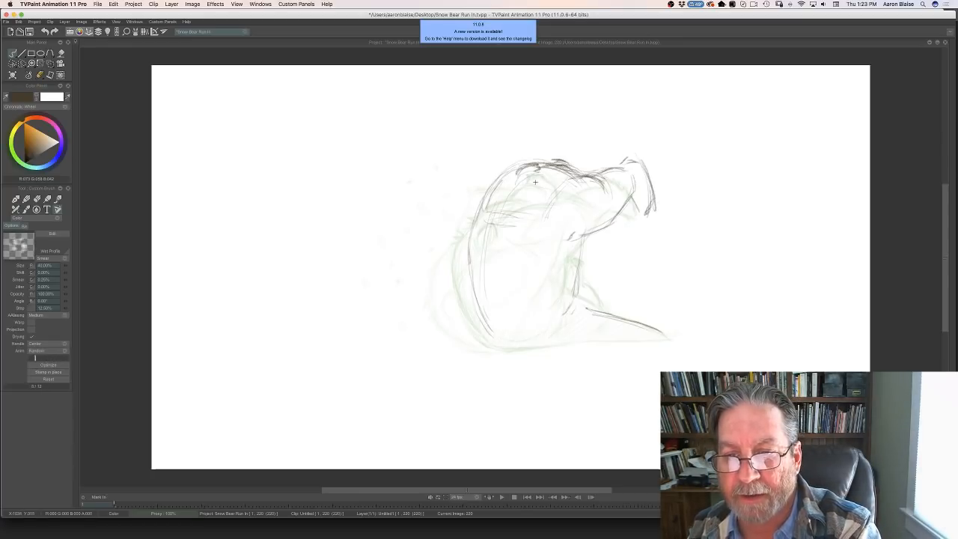
- Darken the curve running along the top of the rump into the raised leg and compare with frame 219
drag(535, 182, 599, 185)
key(Left)
key(Right)
key(Left)
key(Right)
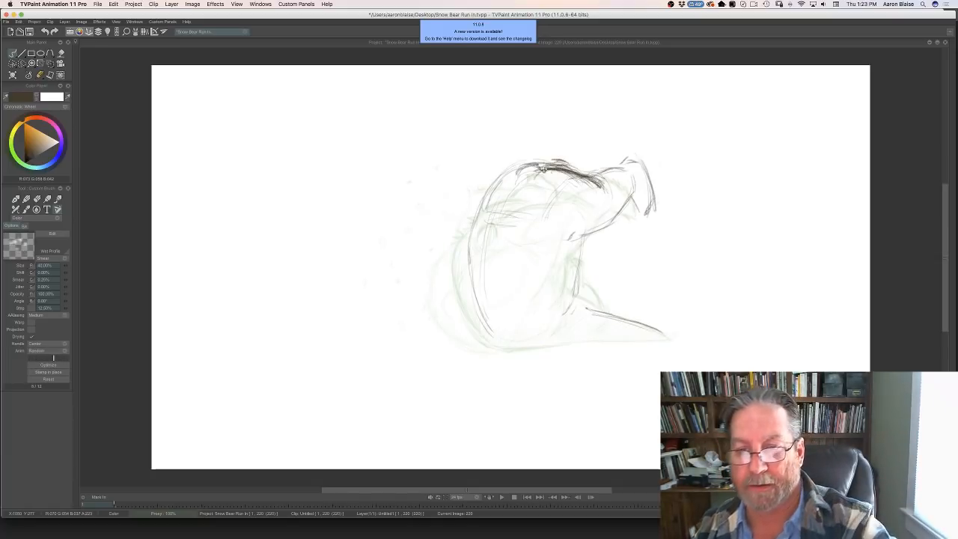
- Darken the belly-side contour beneath the raised leg and the long back contour down to its curved base on frame 220
drag(581, 243, 569, 277)
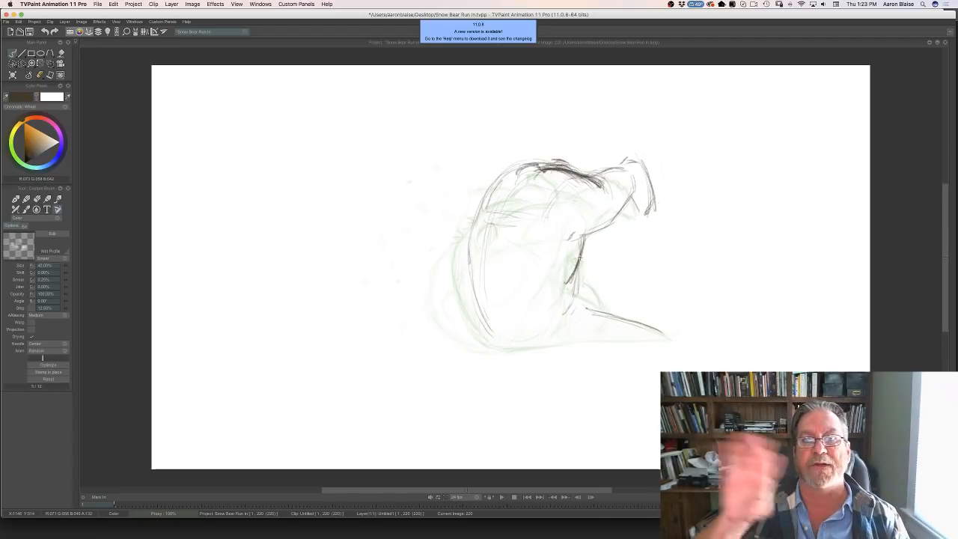
key(Left)
key(Right)
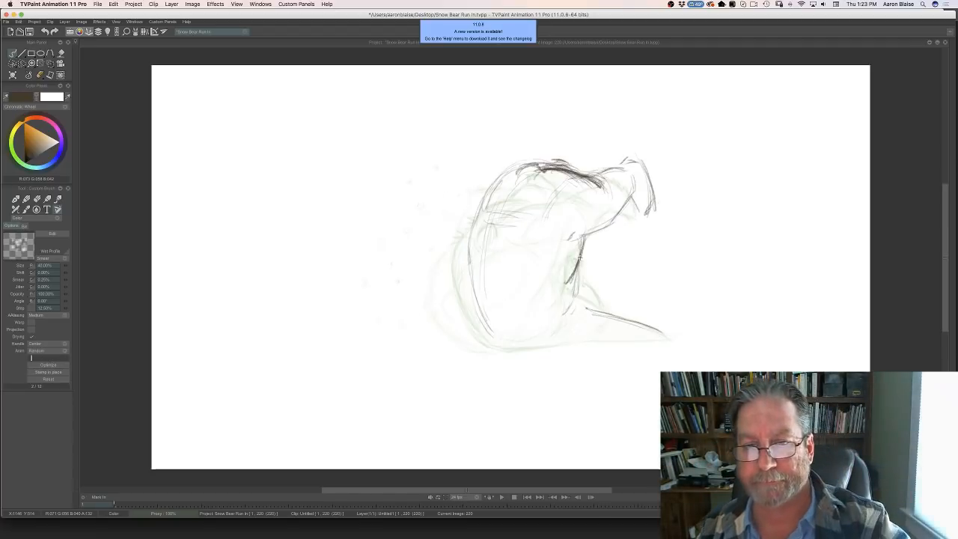
key(Left)
key(Right)
mouse_move(523, 167)
mouse_down()
mouse_move(506, 172)
mouse_move(471, 225)
mouse_move(469, 253)
mouse_up()
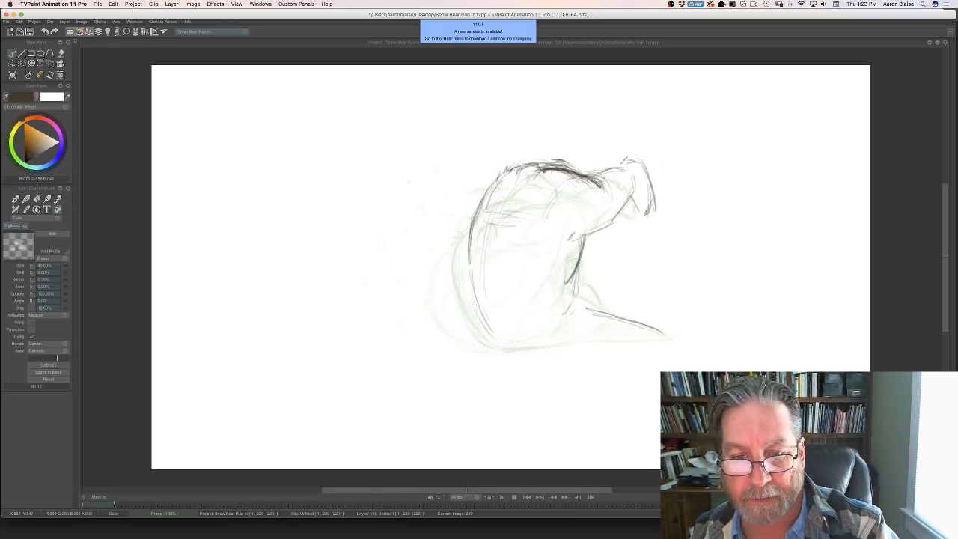
mouse_move(471, 293)
mouse_down()
mouse_move(487, 309)
mouse_move(503, 332)
mouse_move(477, 319)
mouse_move(500, 345)
mouse_move(538, 344)
mouse_move(516, 346)
mouse_move(490, 328)
mouse_move(515, 345)
mouse_up()
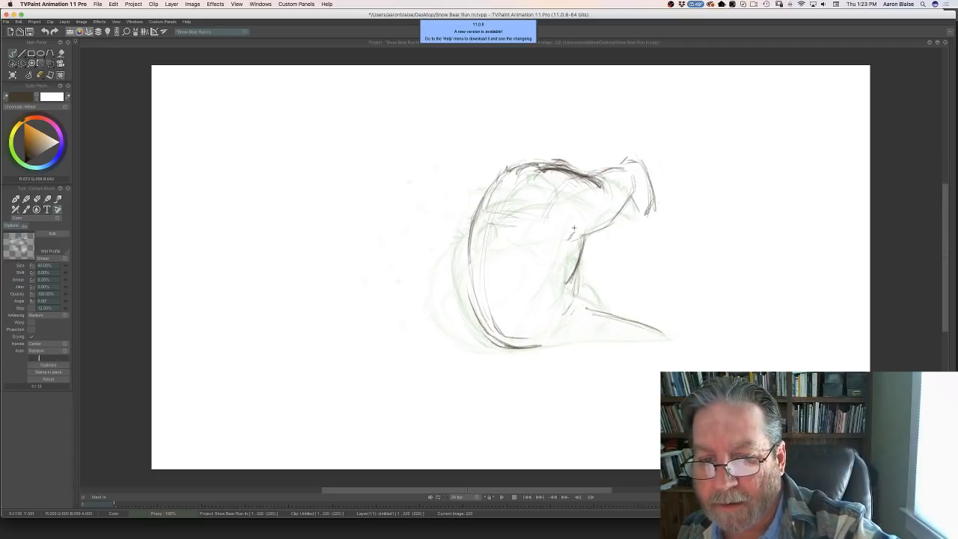
- Darken the raised leg's underside and foot outline, and reinforce the small curve at the rump's top
mouse_move(581, 235)
mouse_down()
mouse_move(626, 202)
mouse_move(617, 184)
mouse_move(646, 215)
mouse_move(632, 160)
mouse_up()
key(Left)
key(Right)
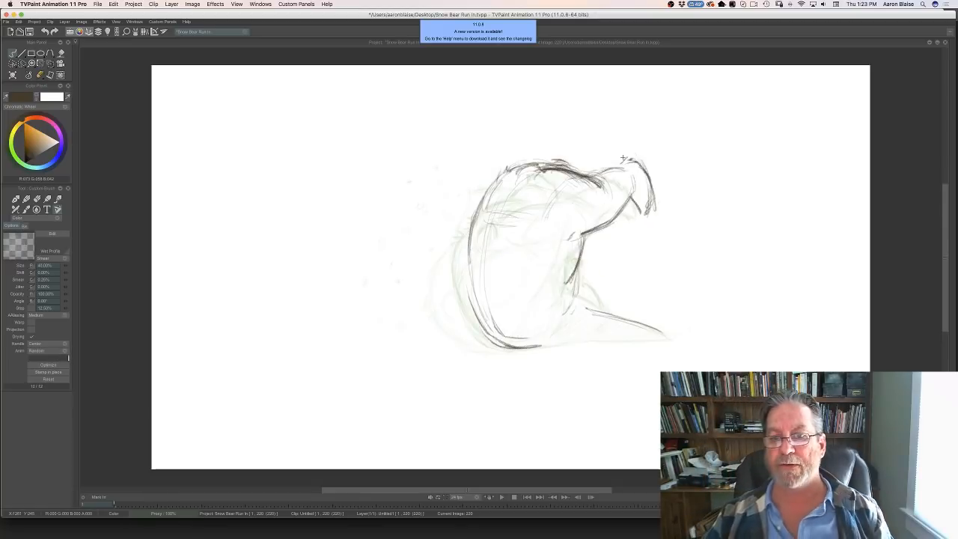
key(Left)
key(Right)
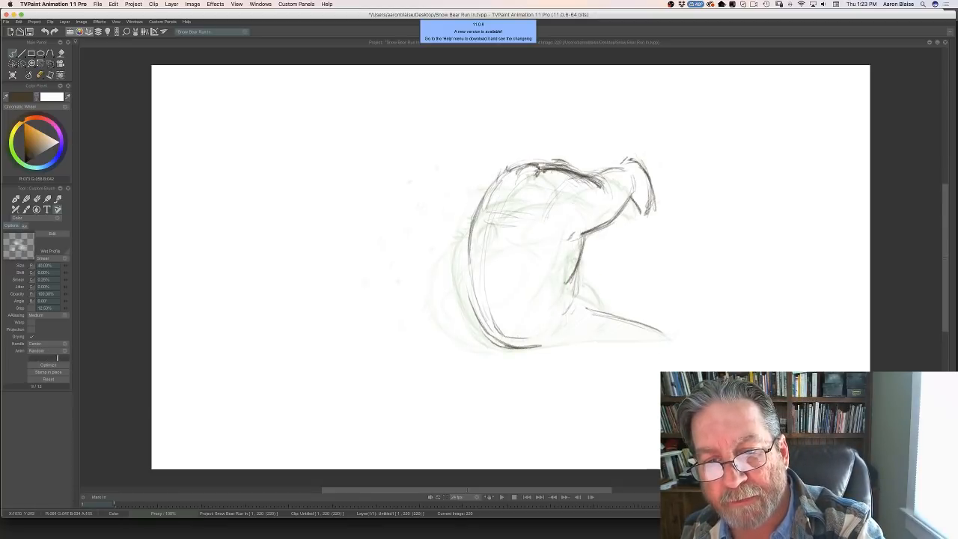
mouse_move(536, 171)
mouse_down()
mouse_move(513, 176)
mouse_move(520, 178)
mouse_move(492, 185)
mouse_up()
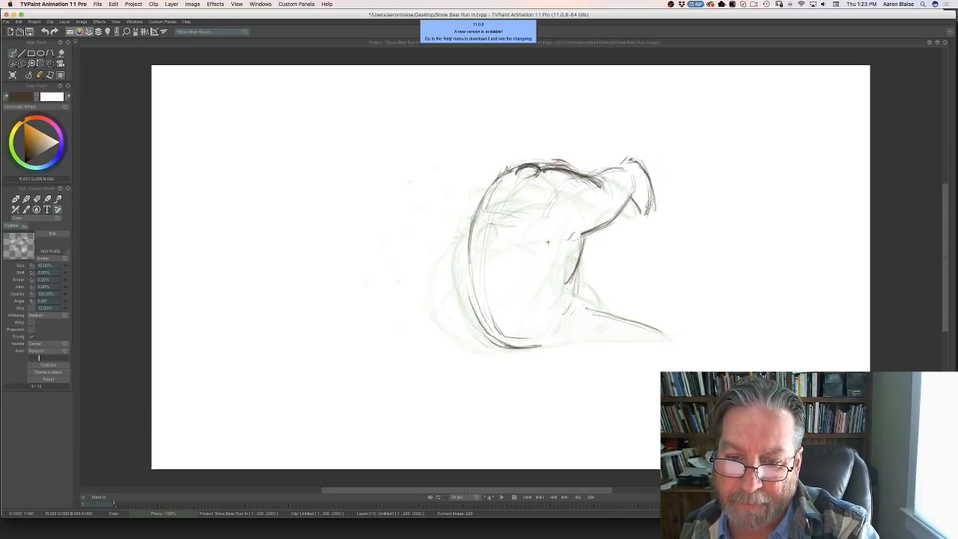
- Darken the short contour meeting the outstretched arm and draw the arm's lower edge into the base of the back
mouse_move(598, 305)
mouse_down()
mouse_move(591, 310)
mouse_move(575, 285)
mouse_move(590, 306)
mouse_move(571, 289)
mouse_move(551, 326)
mouse_up()
key(Left)
key(Right)
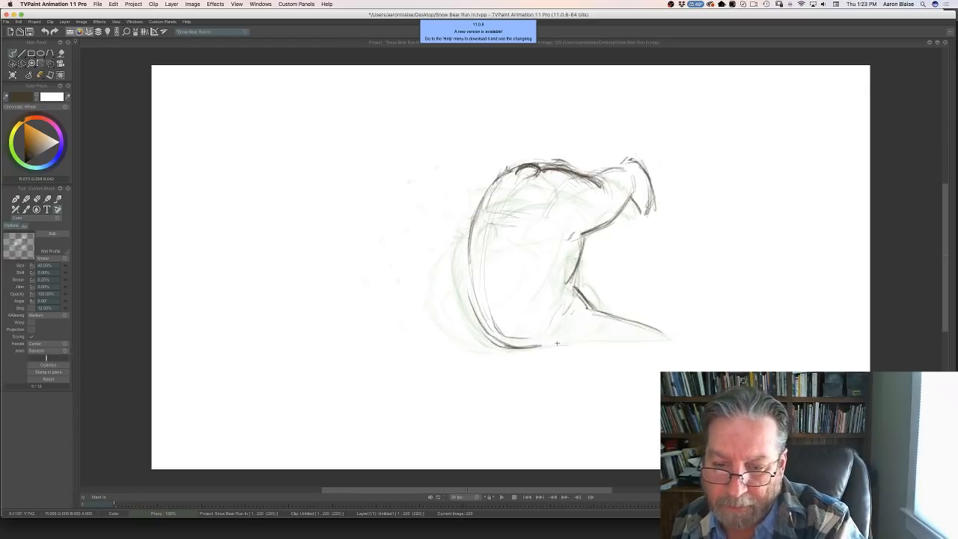
drag(664, 338, 518, 346)
drag(576, 342, 510, 346)
key(Left)
key(Right)
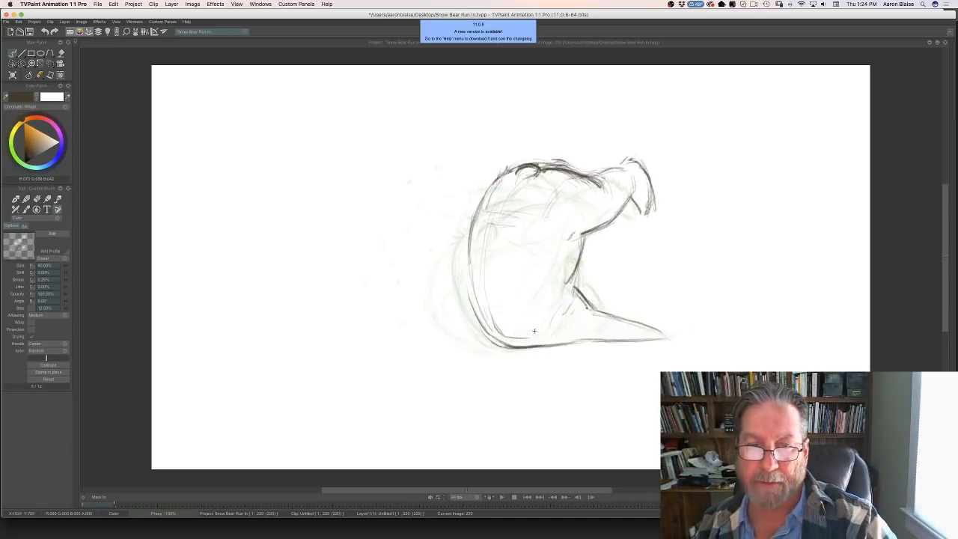
- Thicken the long back contour on frame 220, compare it with frame 219, and touch up the rump's top line
mouse_move(492, 189)
mouse_down()
mouse_move(470, 231)
mouse_move(489, 324)
mouse_up()
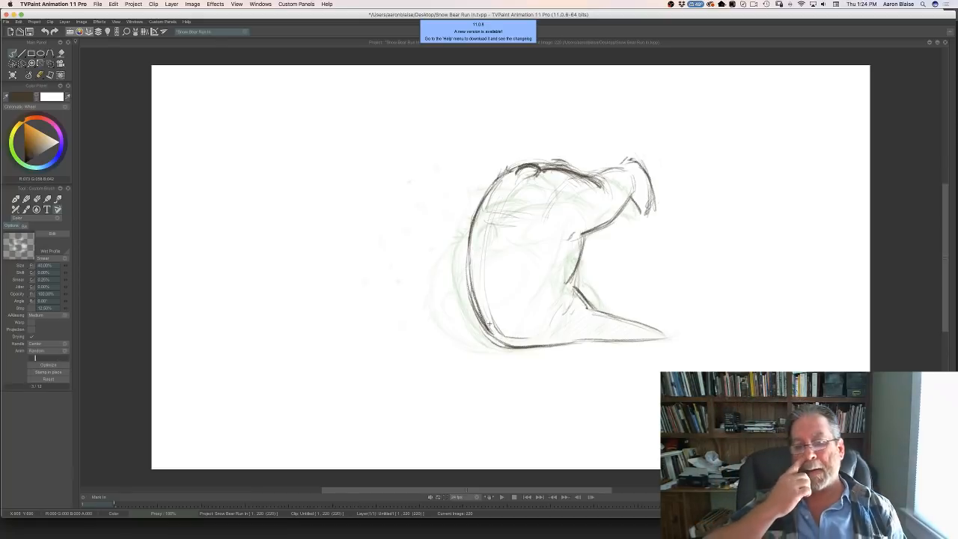
key(Left)
key(Right)
key(Left)
key(Right)
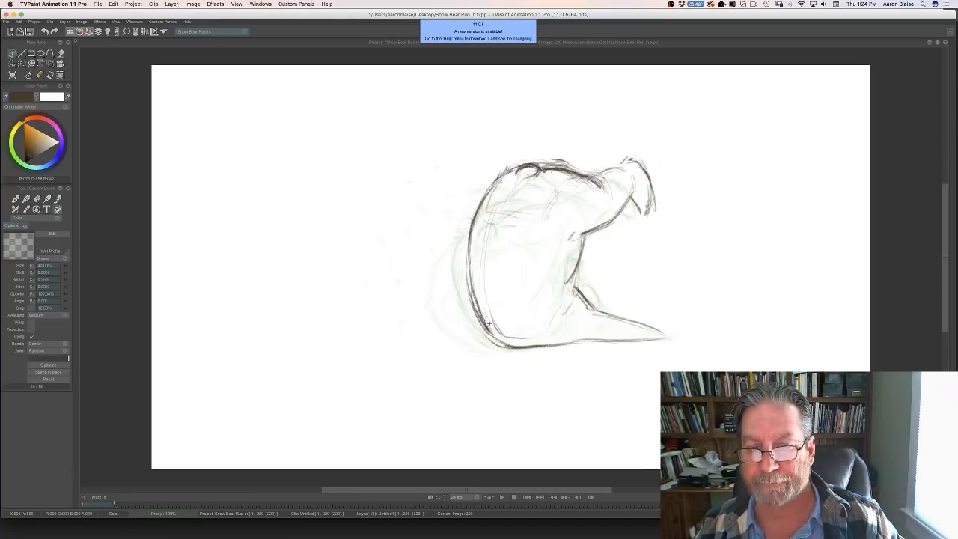
key(Left)
key(Right)
mouse_move(542, 166)
mouse_down()
mouse_move(591, 182)
mouse_move(550, 158)
mouse_up()
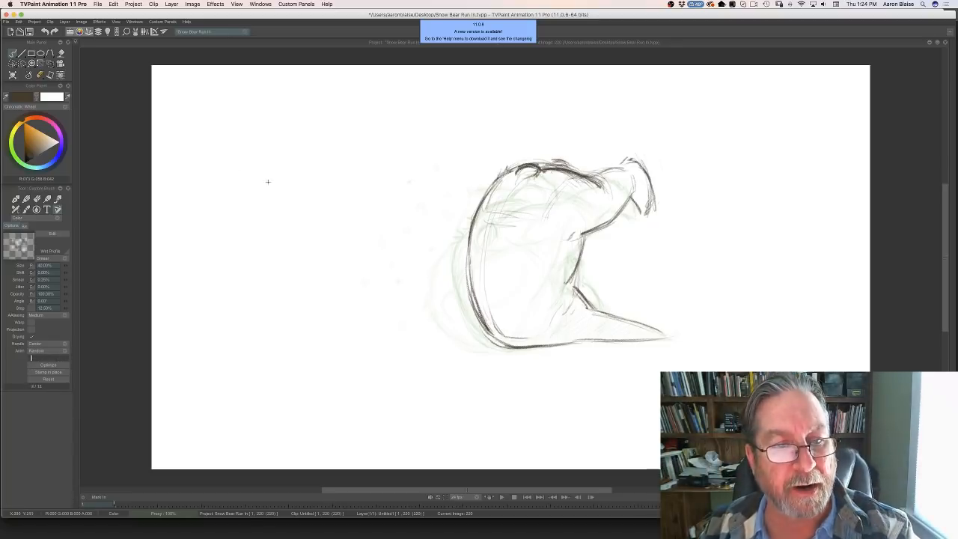
- Sketch a small side-view bear's round head, muzzle, ear and neck in the empty area beside the main drawing
mouse_move(266, 166)
mouse_down()
mouse_move(232, 153)
mouse_move(271, 176)
mouse_move(264, 166)
mouse_move(250, 208)
mouse_move(278, 176)
mouse_move(286, 186)
mouse_move(277, 177)
mouse_move(257, 210)
mouse_up()
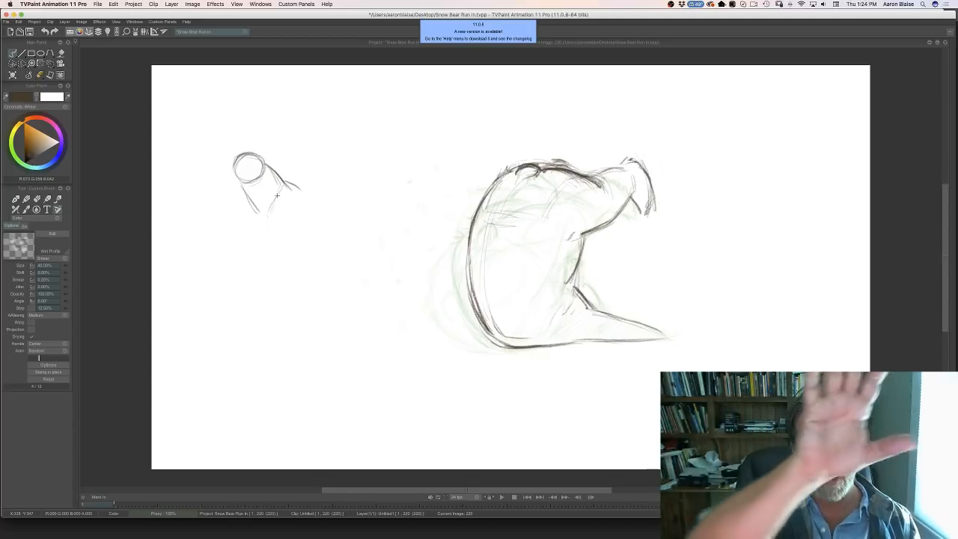
mouse_move(254, 167)
mouse_down()
mouse_move(243, 187)
mouse_move(269, 204)
mouse_up()
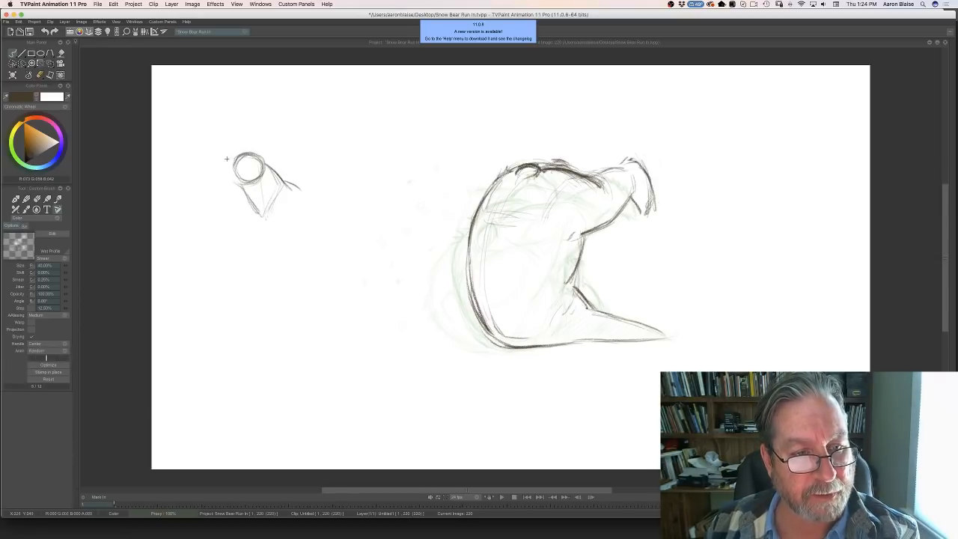
drag(222, 160, 246, 191)
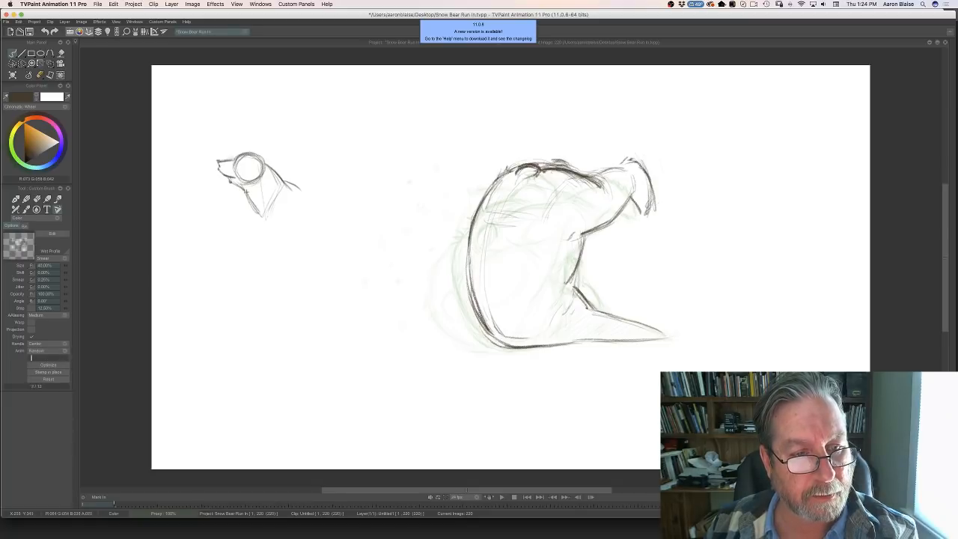
drag(259, 159, 260, 166)
drag(263, 165, 299, 185)
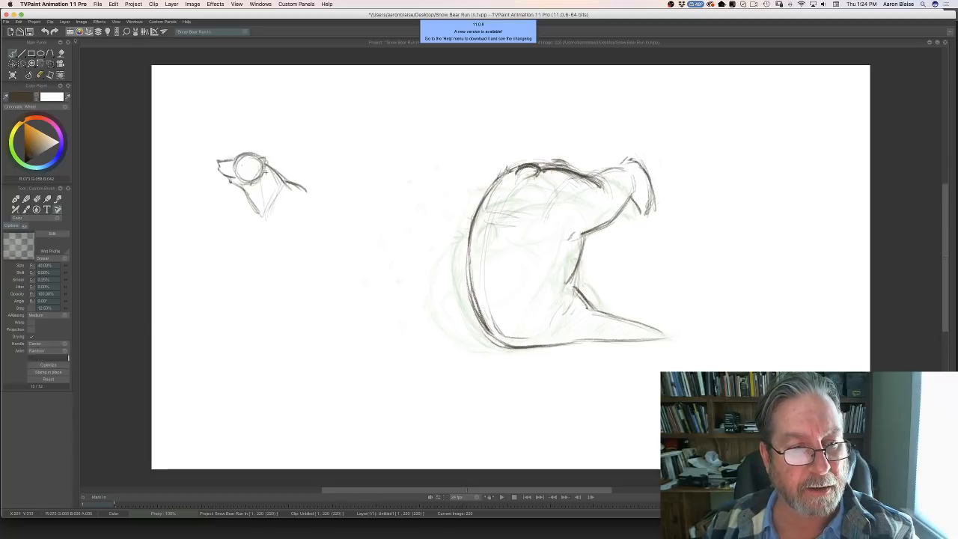
- Sketch the side-view bear's shoulder, chest line and two front legs
drag(283, 197, 278, 241)
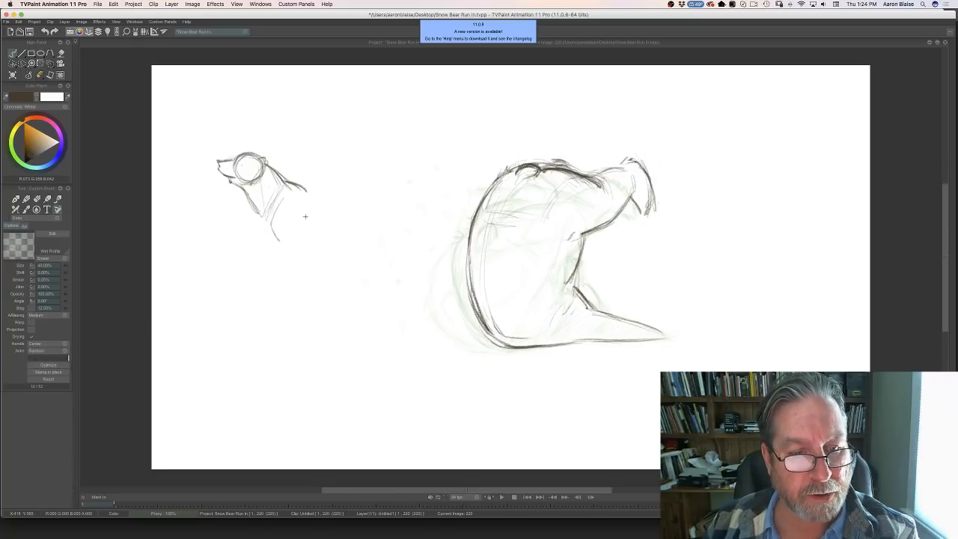
mouse_move(302, 202)
mouse_down()
mouse_move(312, 243)
mouse_move(282, 283)
mouse_up()
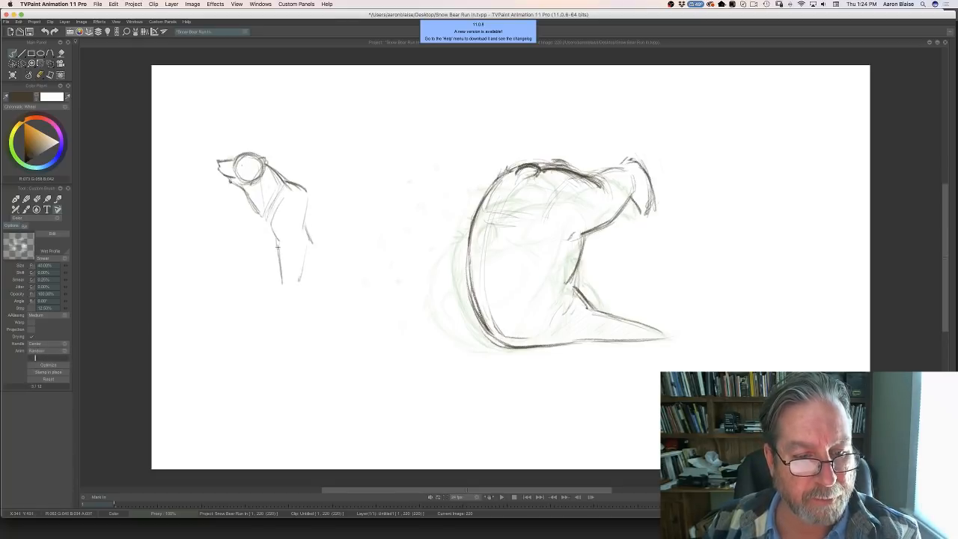
drag(305, 245, 300, 281)
mouse_move(256, 214)
mouse_down()
mouse_move(272, 234)
mouse_move(271, 278)
mouse_up()
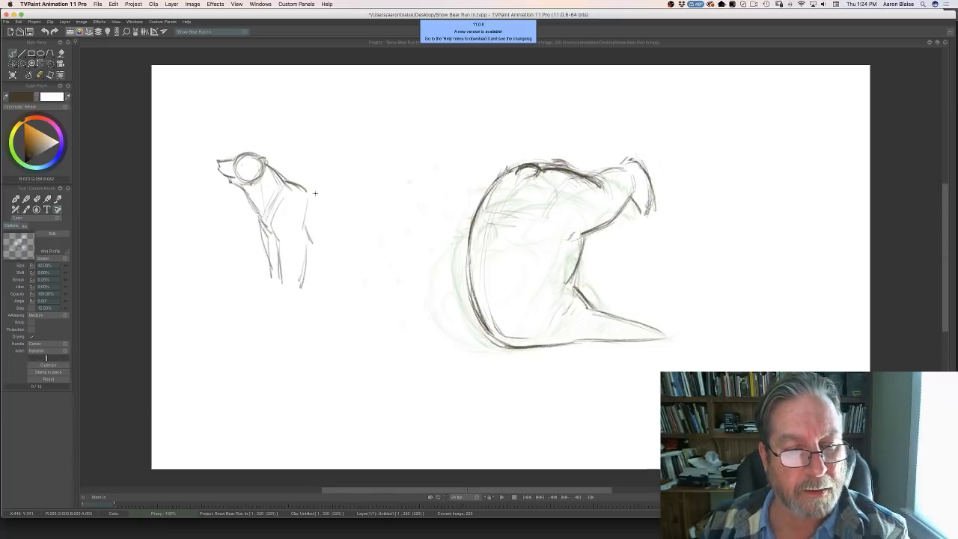
- Sketch the side-view bear's back line, belly curve and rump, and finish its front feet
drag(307, 191, 392, 206)
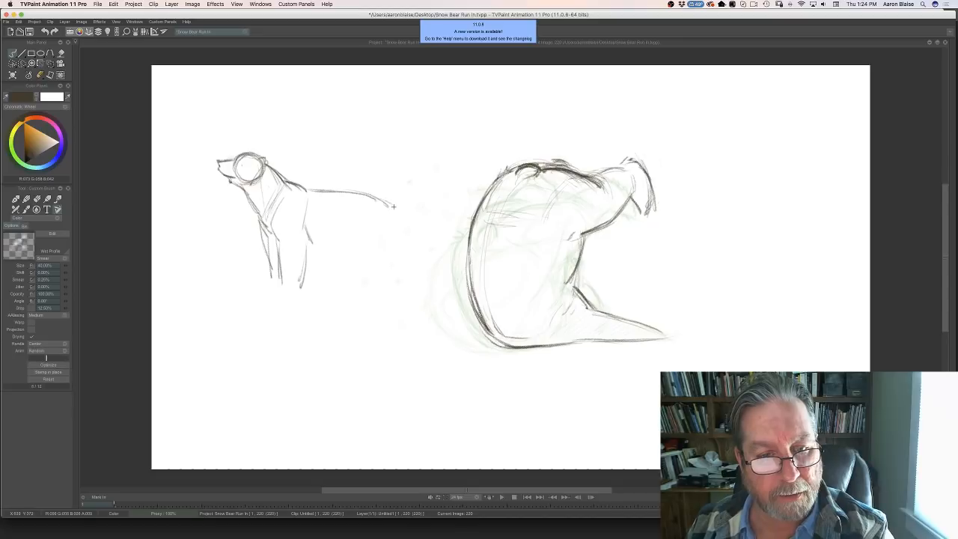
drag(302, 189, 380, 202)
drag(271, 223, 352, 257)
mouse_move(252, 190)
mouse_down()
mouse_move(270, 226)
mouse_move(336, 256)
mouse_up()
mouse_move(380, 200)
mouse_down()
mouse_move(402, 221)
mouse_move(390, 248)
mouse_move(362, 252)
mouse_move(304, 292)
mouse_up()
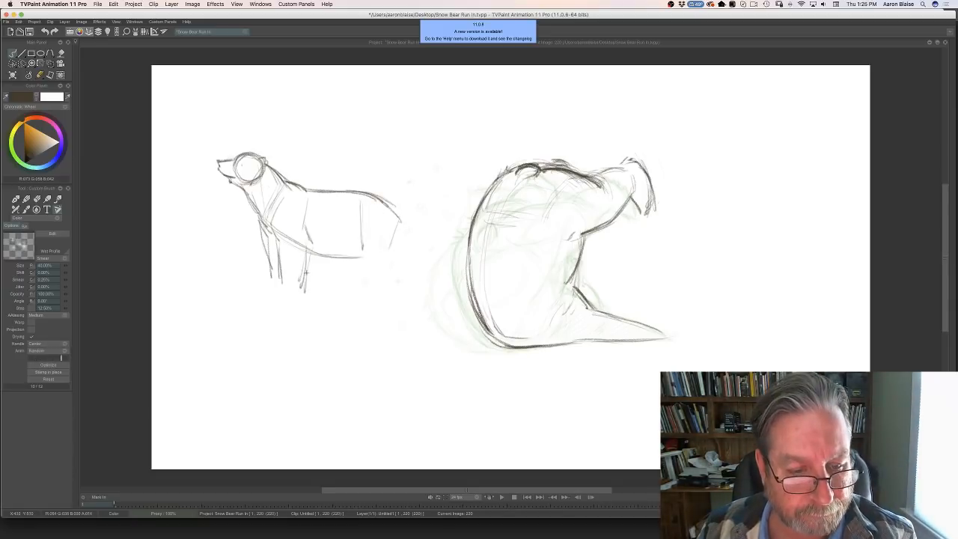
mouse_move(306, 258)
mouse_down()
mouse_move(290, 291)
mouse_move(271, 289)
mouse_move(301, 295)
mouse_move(258, 287)
mouse_up()
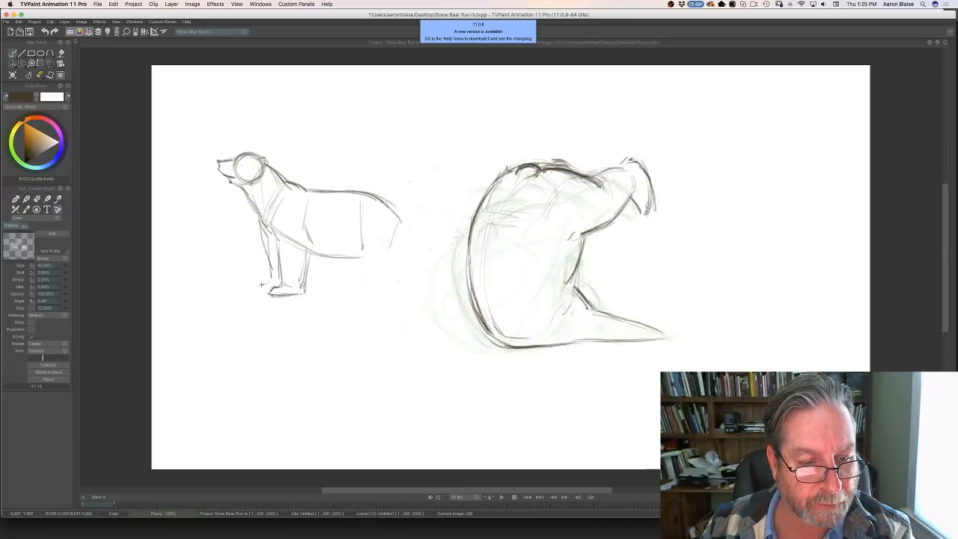
- Sketch the side-view bear's hind legs and feet beneath the rump
drag(359, 231, 368, 279)
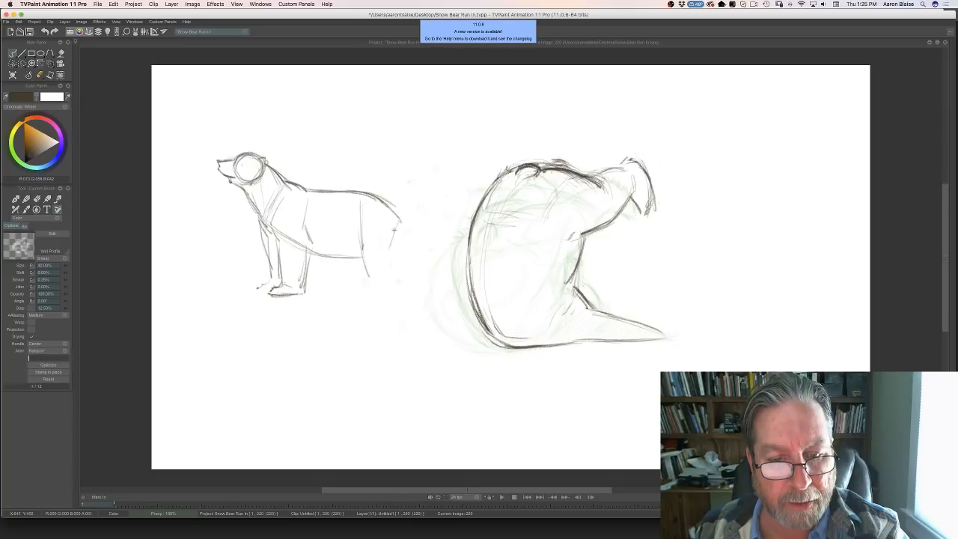
drag(398, 224, 388, 280)
drag(400, 222, 387, 295)
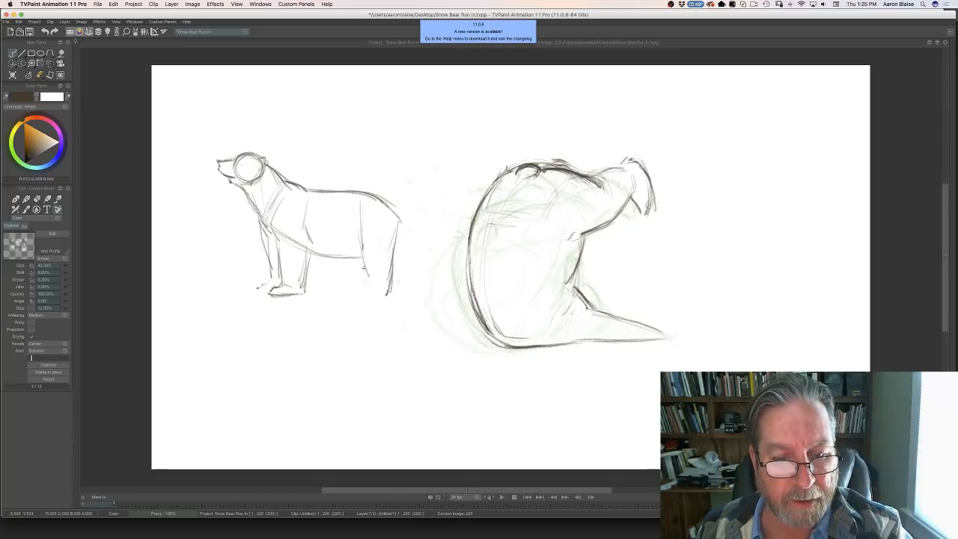
mouse_move(361, 253)
mouse_down()
mouse_move(367, 294)
mouse_move(388, 295)
mouse_up()
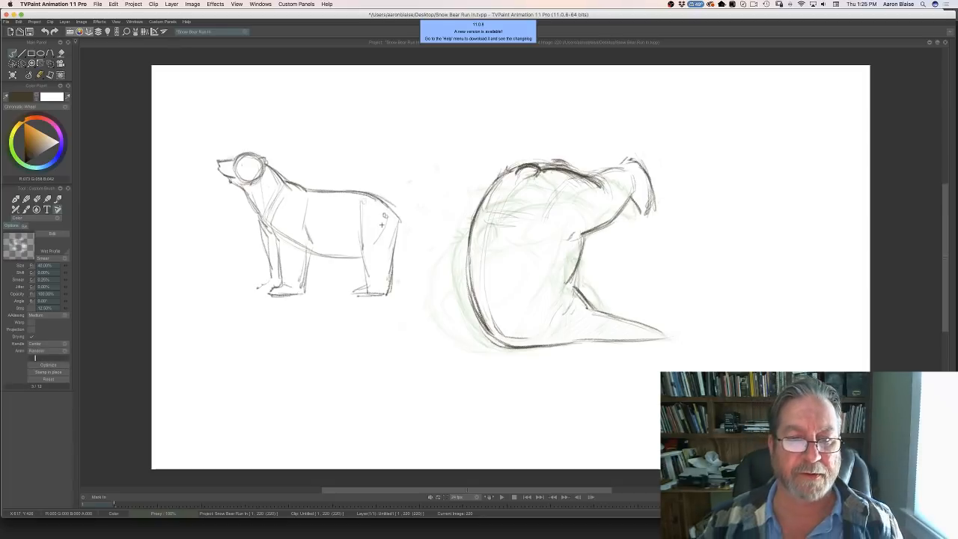
drag(356, 278, 340, 290)
- Draw structure lines over the side-view bear's hip, thigh and shoulder
drag(385, 204, 395, 246)
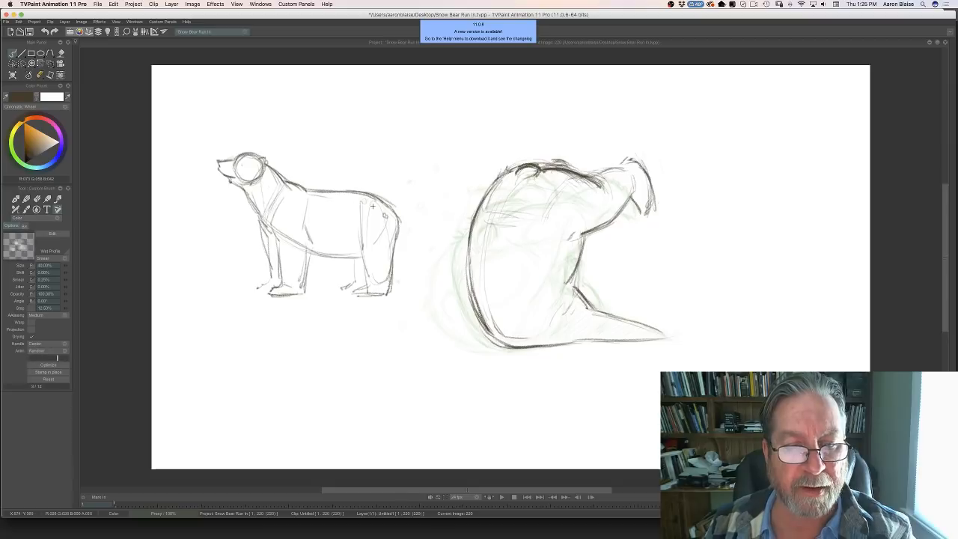
drag(363, 196, 400, 223)
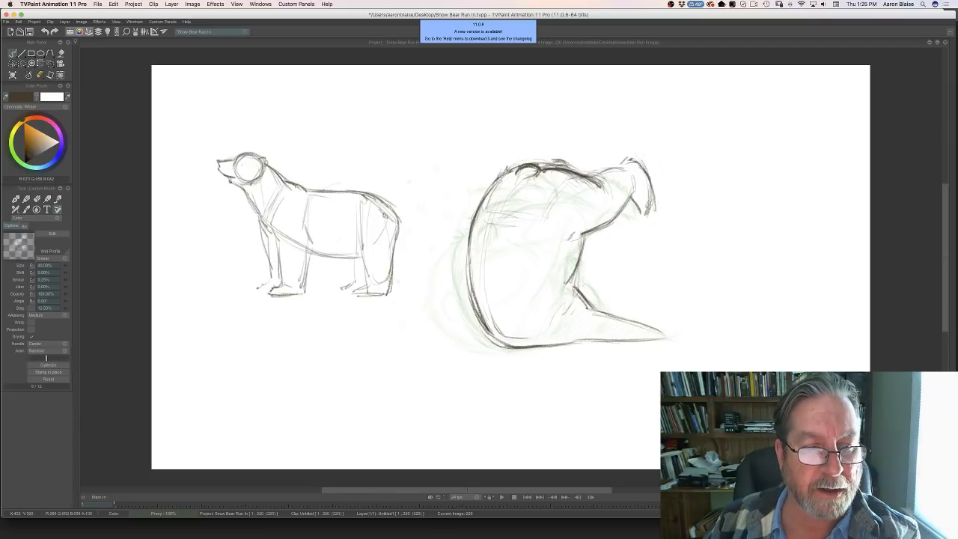
drag(287, 184, 266, 223)
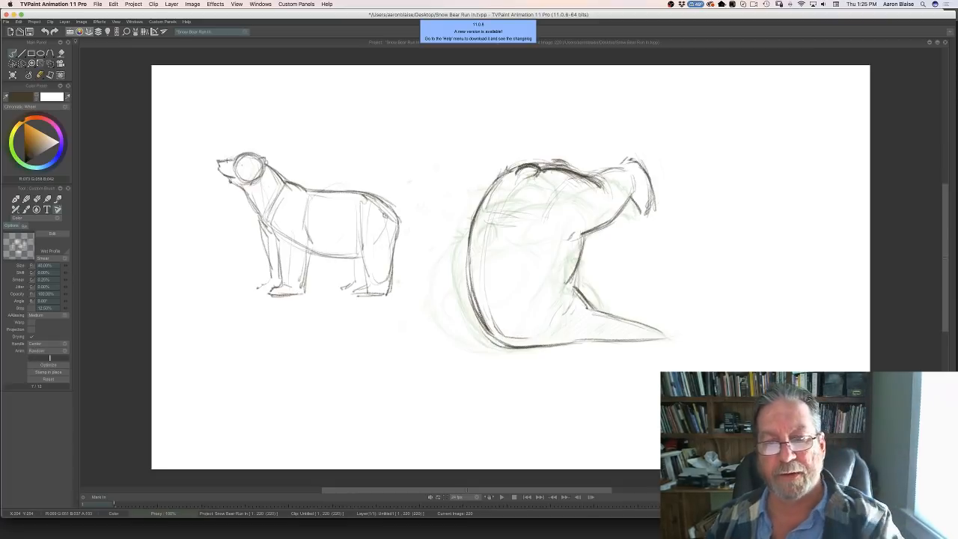
- Erase the entire side-view bear sketch beside the main drawing
key(e)
mouse_move(383, 177)
mouse_down()
mouse_move(389, 224)
mouse_move(377, 206)
mouse_move(344, 253)
mouse_move(311, 196)
mouse_move(258, 168)
mouse_move(251, 180)
mouse_move(222, 164)
mouse_move(278, 283)
mouse_move(262, 295)
mouse_move(276, 226)
mouse_move(308, 263)
mouse_up()
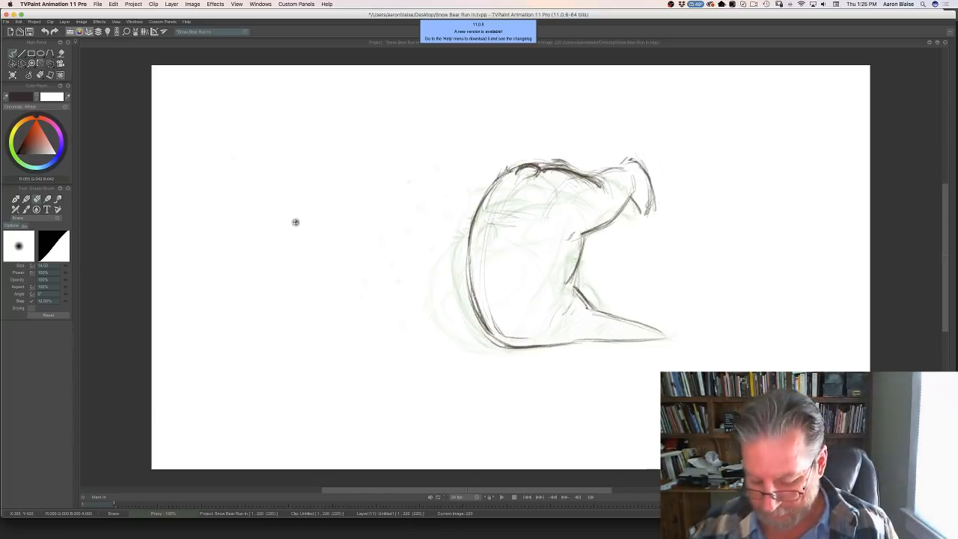
- Flip between frame 220 and its preceding frames to examine how the rolling bear's contours move
key(Left)
key(Right)
key(Left)
key(Right)
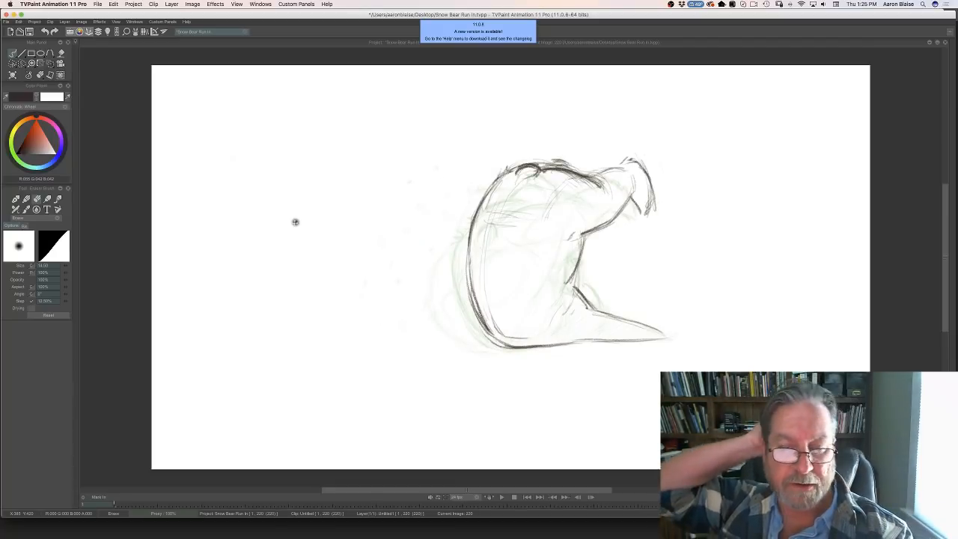
key(Left)
key(Right)
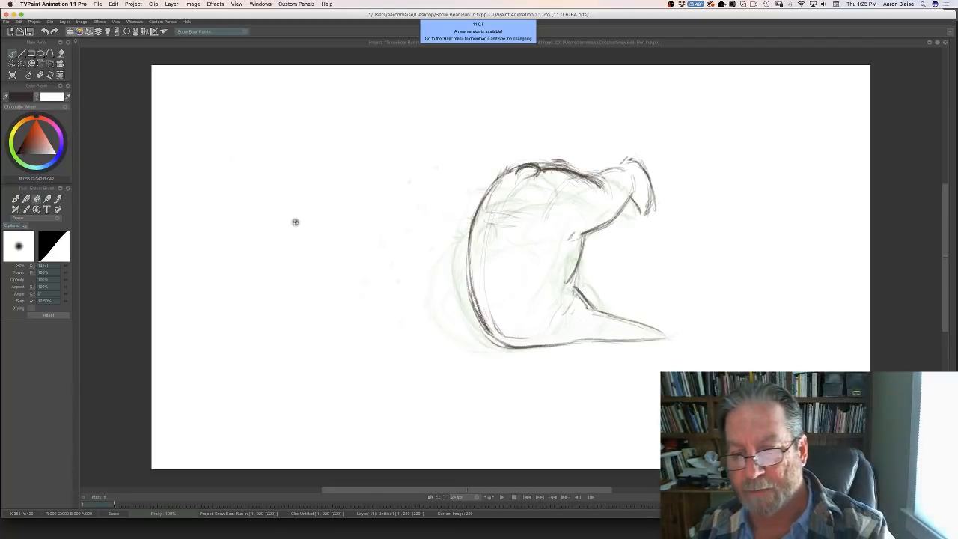
key(b)
key(Left)
key(Right)
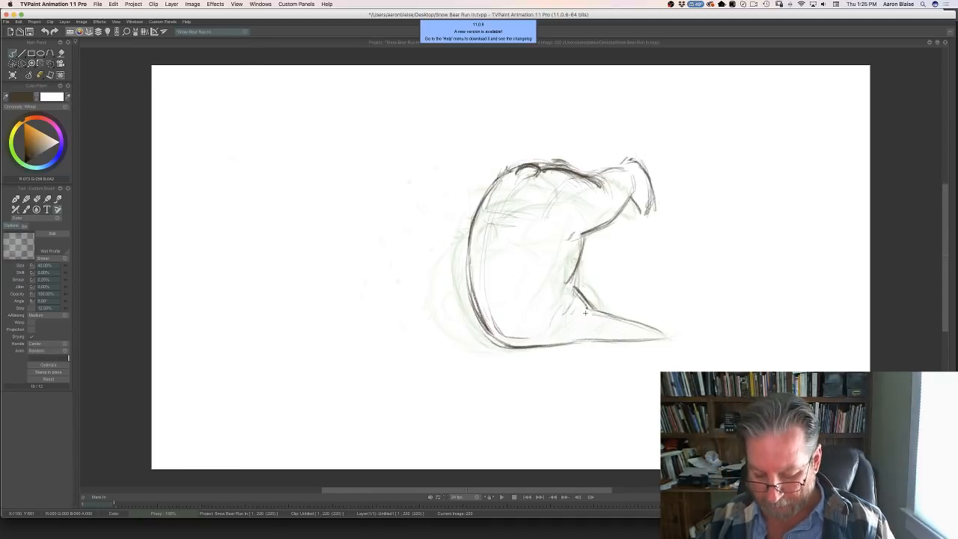
key(ctrl+t)
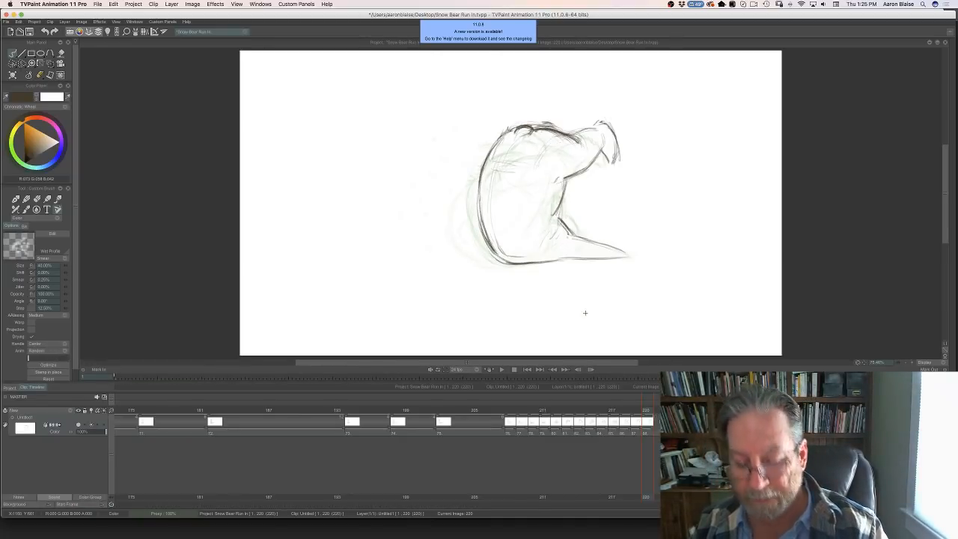
key(ctrl+t)
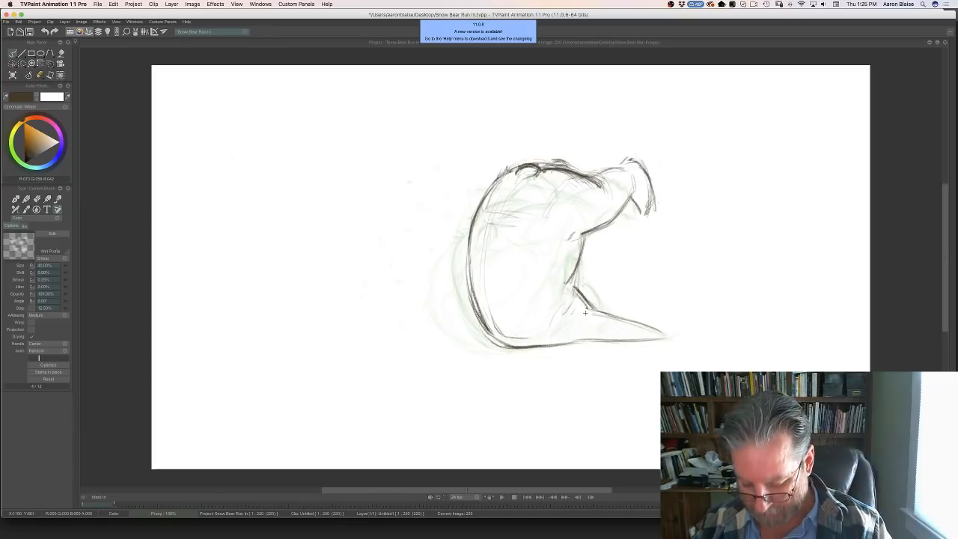
key(Left)
key(Right)
key(Left)
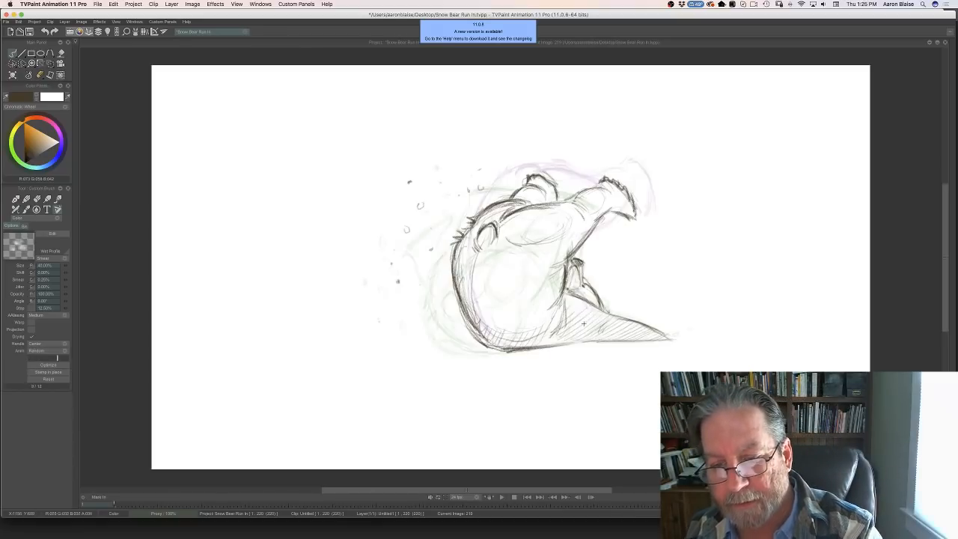
key(Left)
key(Right)
key(Right)
key(Left)
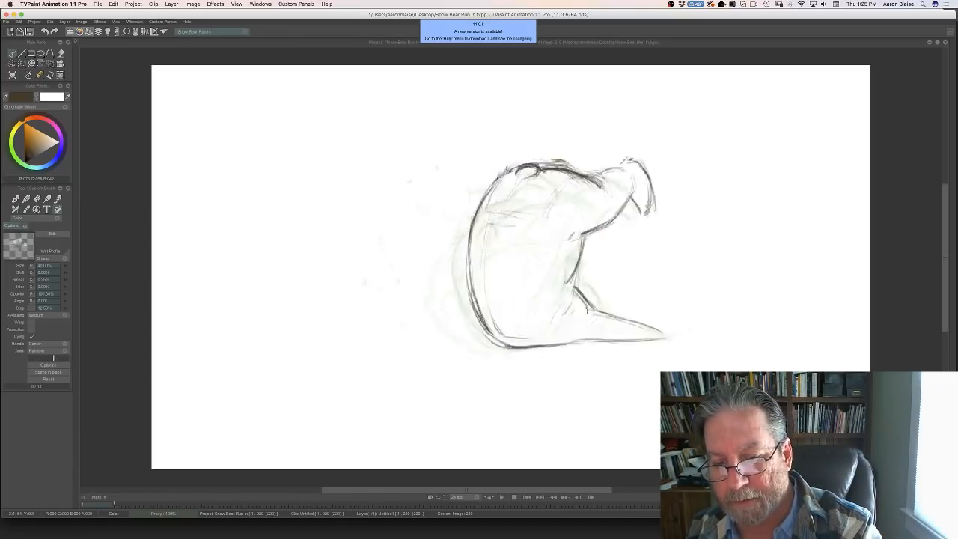
key(Right)
key(Left)
key(Right)
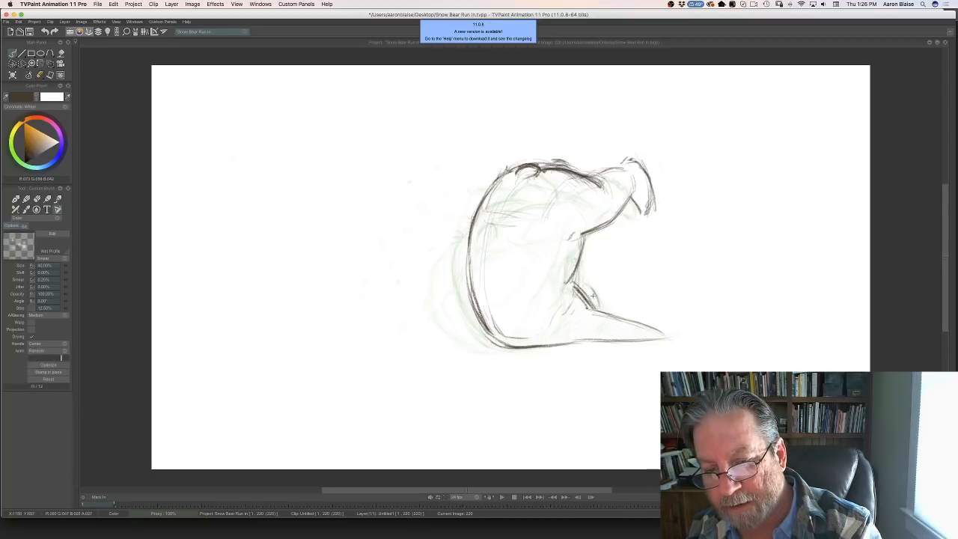
- Draw the small rounded forms above the outstretched arm on frame 220, checking them against frame 219
key(Left)
key(Right)
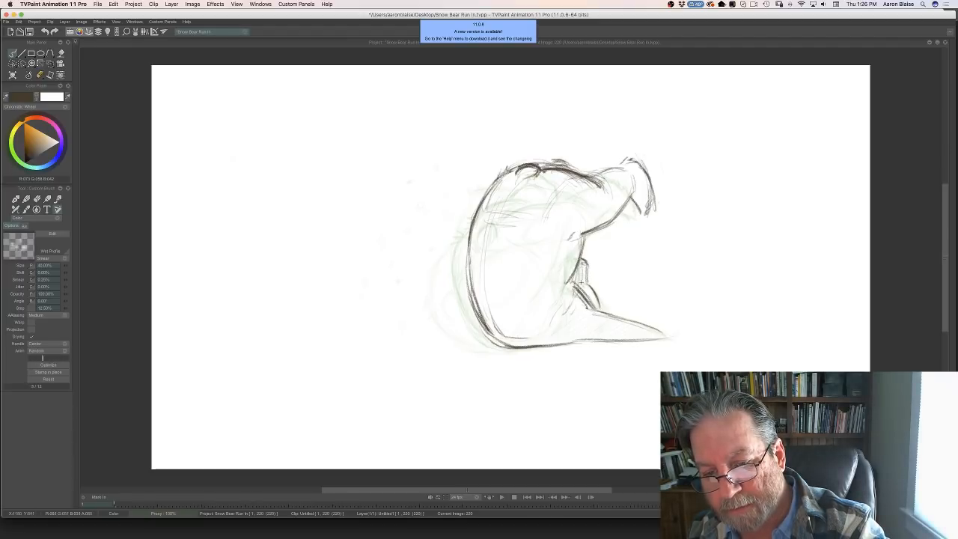
drag(578, 265, 599, 310)
key(Left)
key(Right)
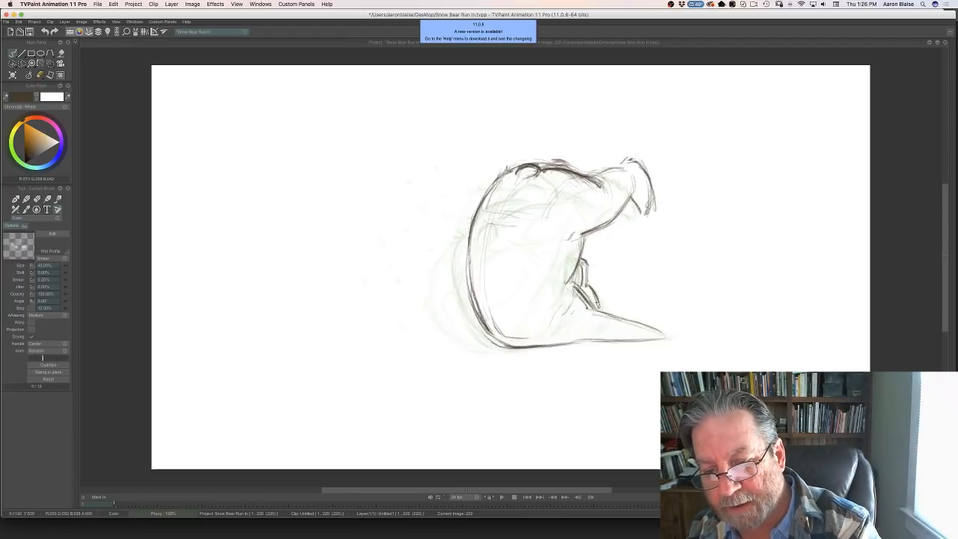
key(Left)
key(Right)
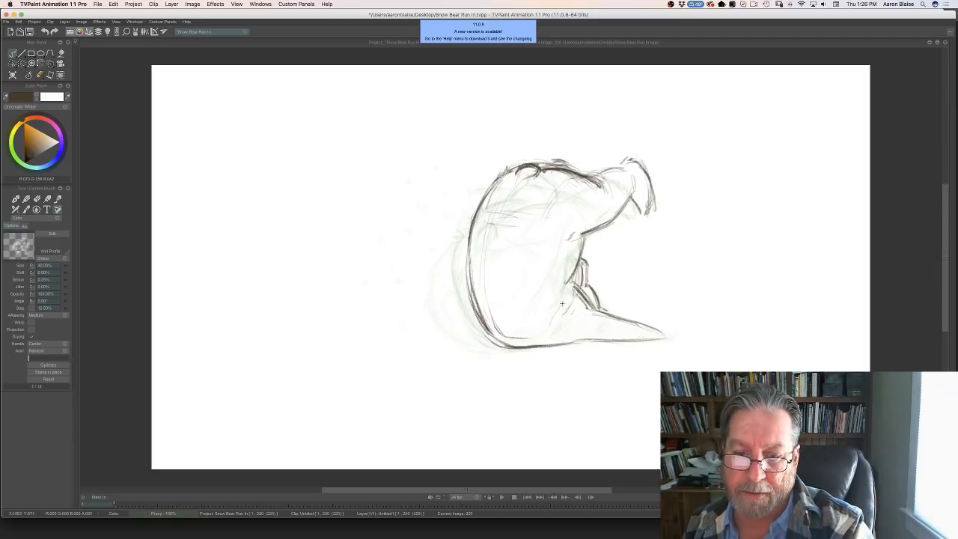
- Add short strokes at the inner base of the outstretched arm and clean up the contour between the rump and raised leg
key(Left)
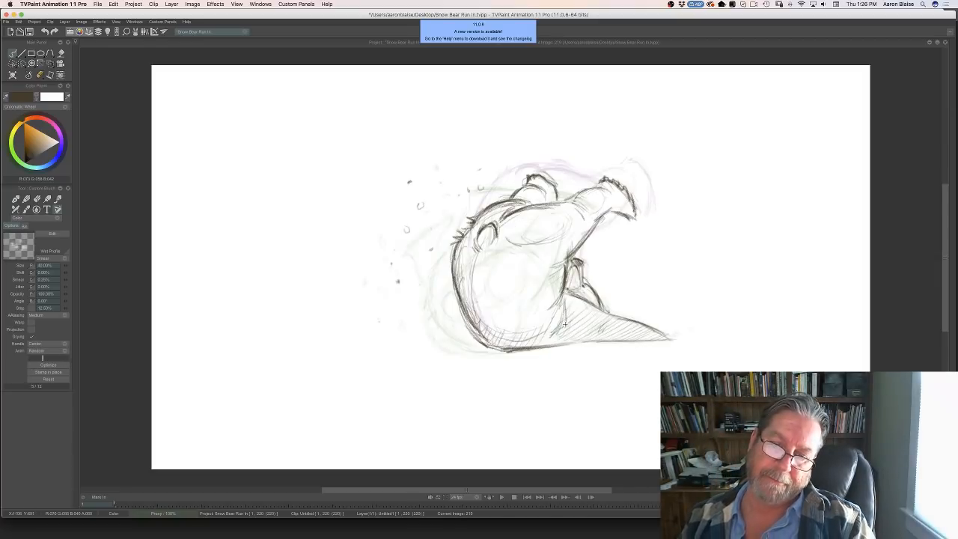
key(Right)
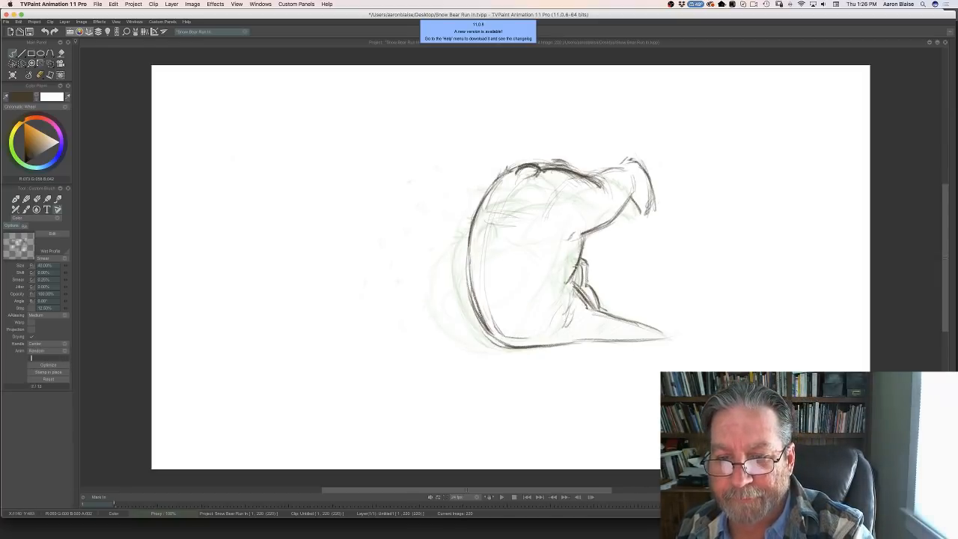
key(Left)
key(Right)
mouse_move(544, 171)
mouse_down()
mouse_move(589, 187)
mouse_move(589, 200)
mouse_up()
key(e)
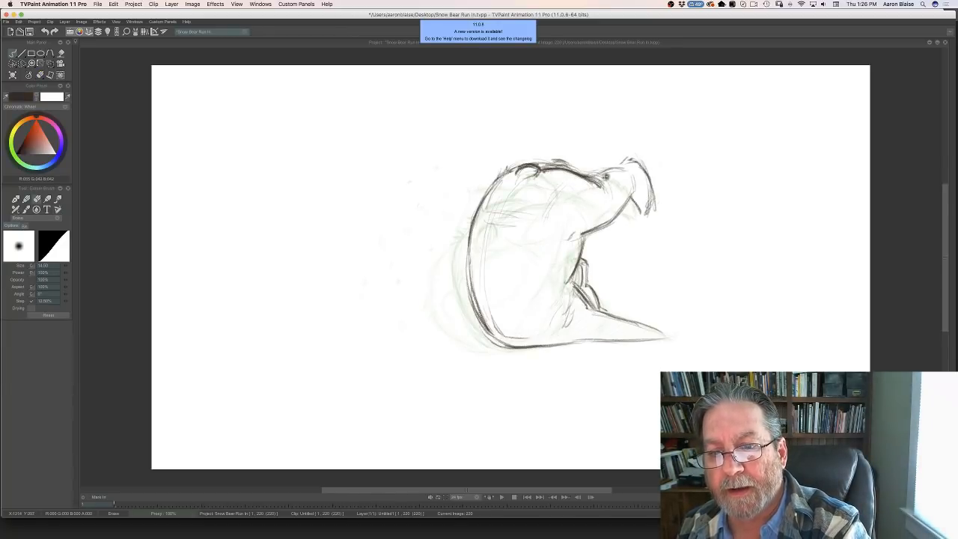
key(b)
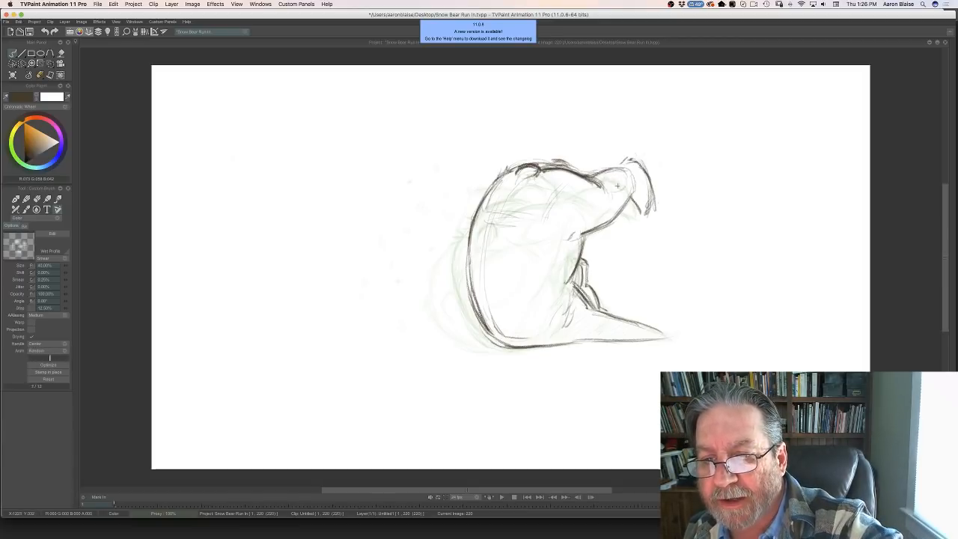
- Touch up the raised leg and upper back on frame 220, comparing the drawing with frame 219
key(Left)
key(Right)
mouse_move(617, 181)
mouse_down()
mouse_move(526, 164)
mouse_move(483, 187)
mouse_move(471, 224)
mouse_up()
key(Left)
key(Right)
key(Left)
key(Right)
key(Left)
key(Right)
- Show the timeline and return to the clip's first frame
key(Left)
key(Left)
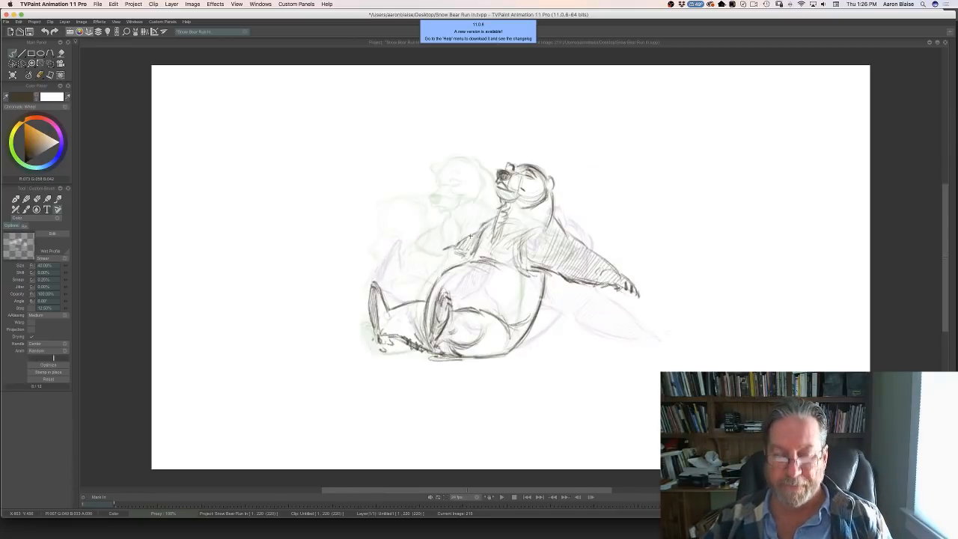
key(Down)
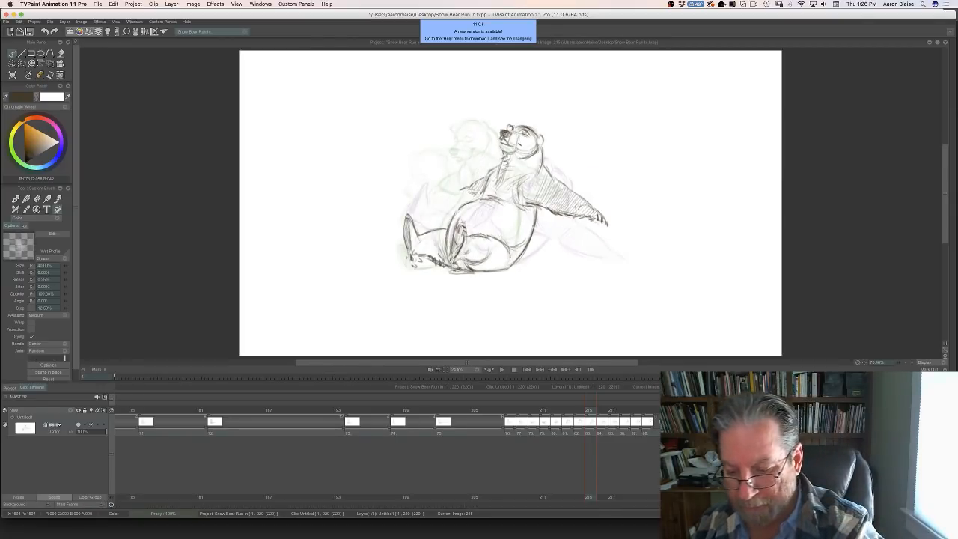
scroll(373, 485, left, 10)
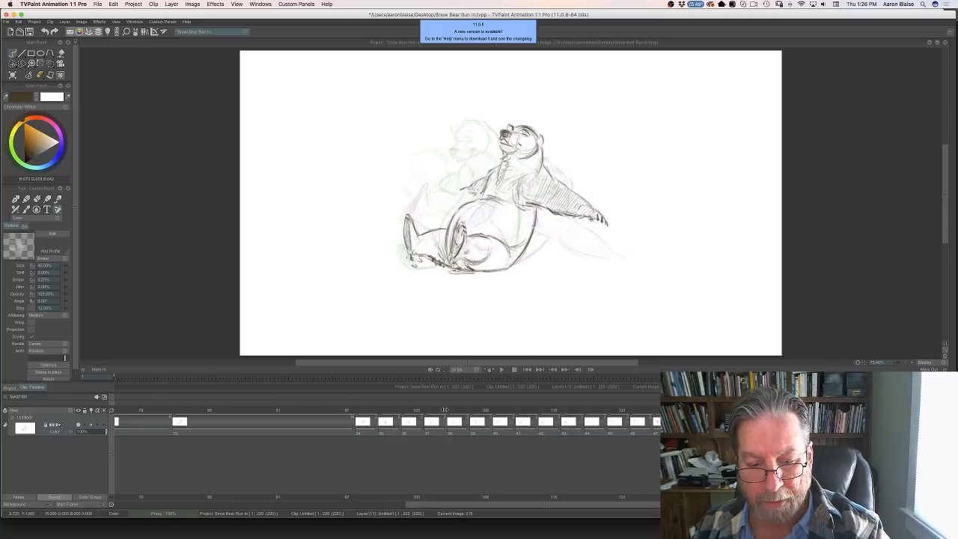
click(445, 410)
drag(430, 413, 247, 413)
drag(433, 505, 204, 492)
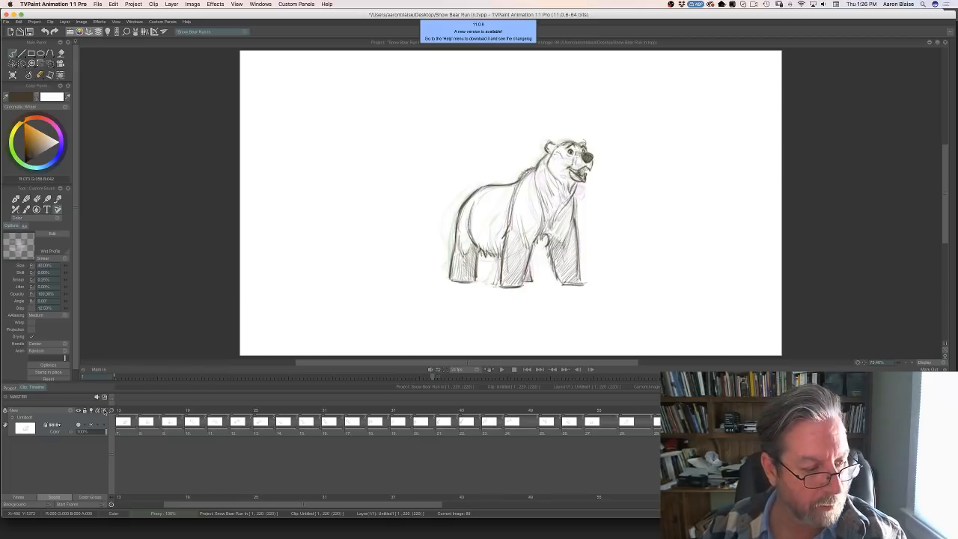
drag(111, 411, 105, 412)
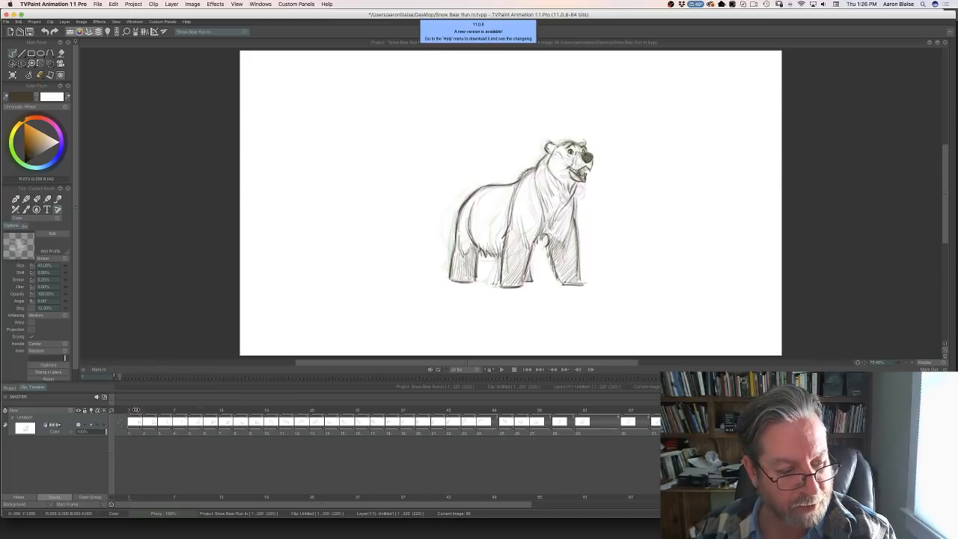
click(132, 411)
- Scrub back and forth through the early run animation, from the first frame to around frame 52, to review the bear's motion
mouse_move(133, 410)
mouse_down()
mouse_move(404, 416)
mouse_move(268, 410)
mouse_up()
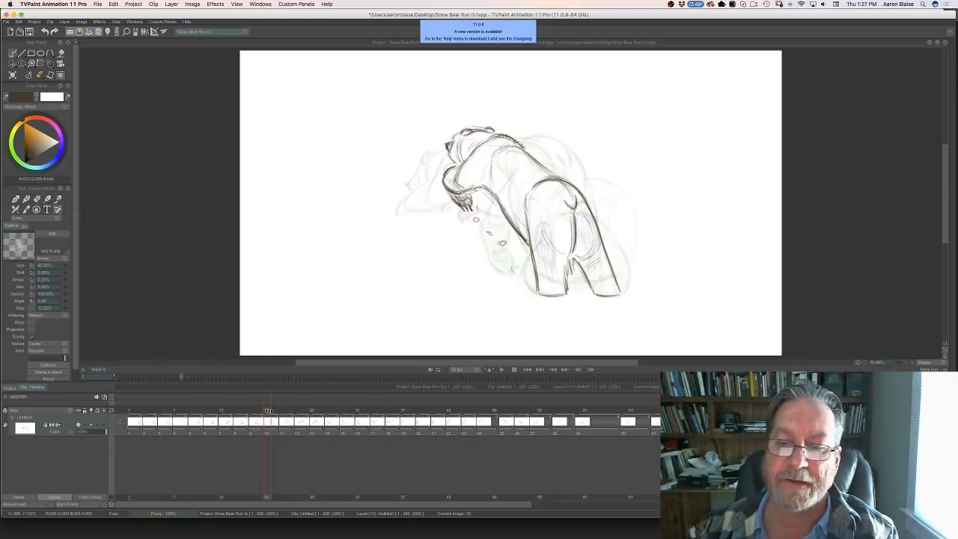
mouse_move(274, 410)
mouse_down()
mouse_move(471, 412)
mouse_move(426, 412)
mouse_move(449, 414)
mouse_up()
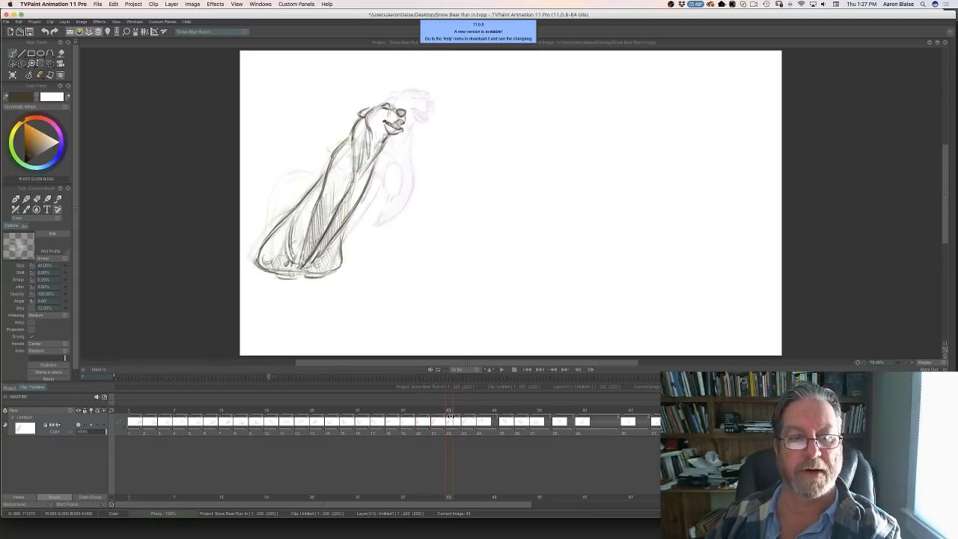
mouse_move(449, 414)
mouse_down()
mouse_move(435, 413)
mouse_move(525, 413)
mouse_move(543, 424)
mouse_move(316, 429)
mouse_up()
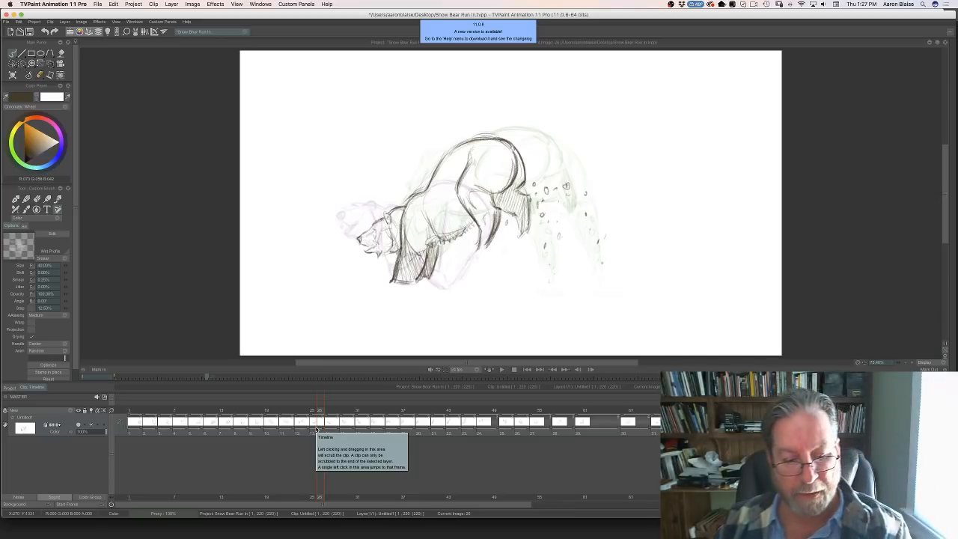
mouse_move(318, 423)
mouse_down()
mouse_move(189, 433)
mouse_move(514, 433)
mouse_up()
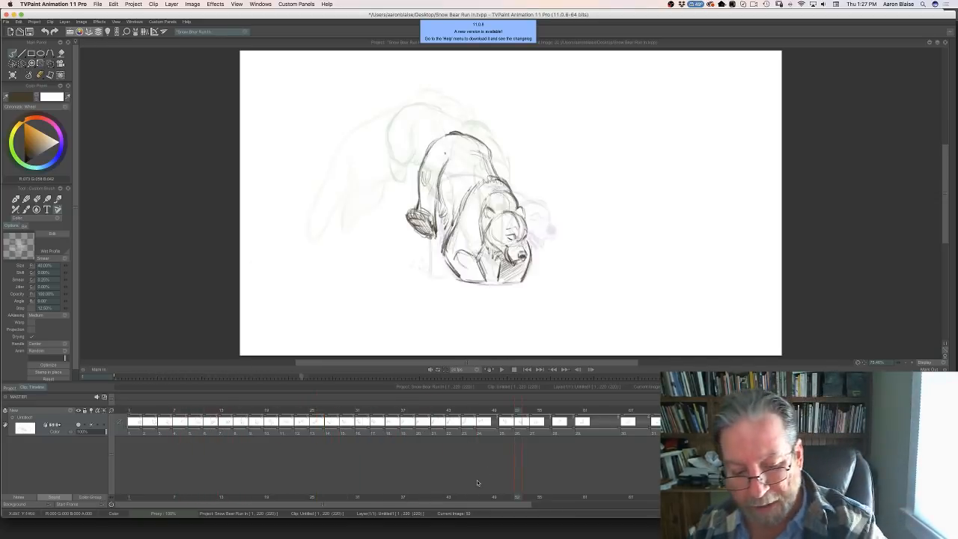
- Go to the end of the clip and scrub through the closing frames up to frame 220 to review the roll
drag(464, 506, 890, 506)
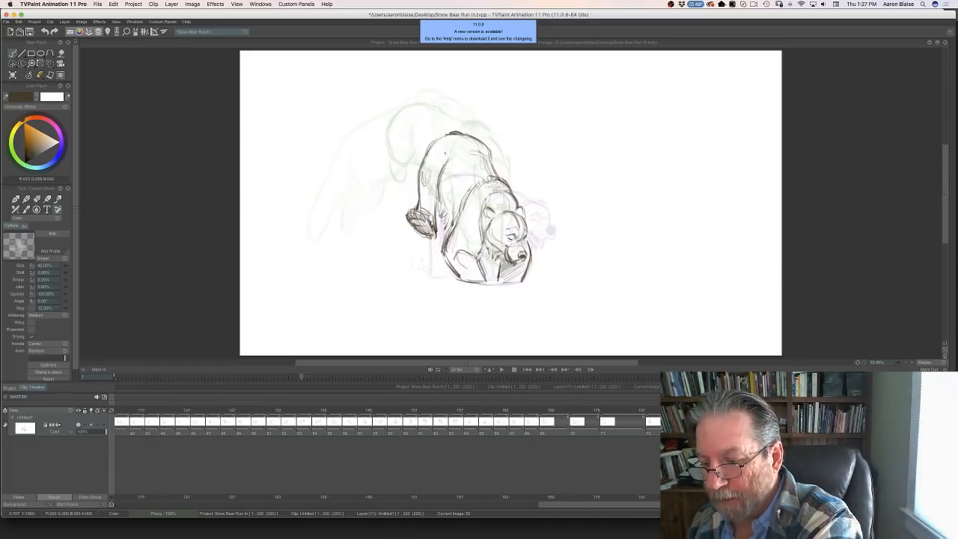
click(915, 427)
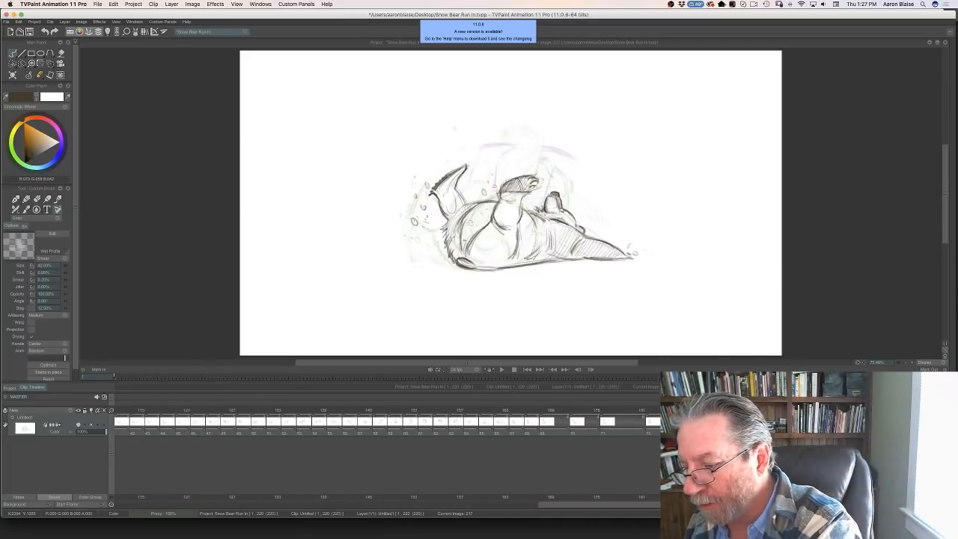
drag(915, 426, 630, 408)
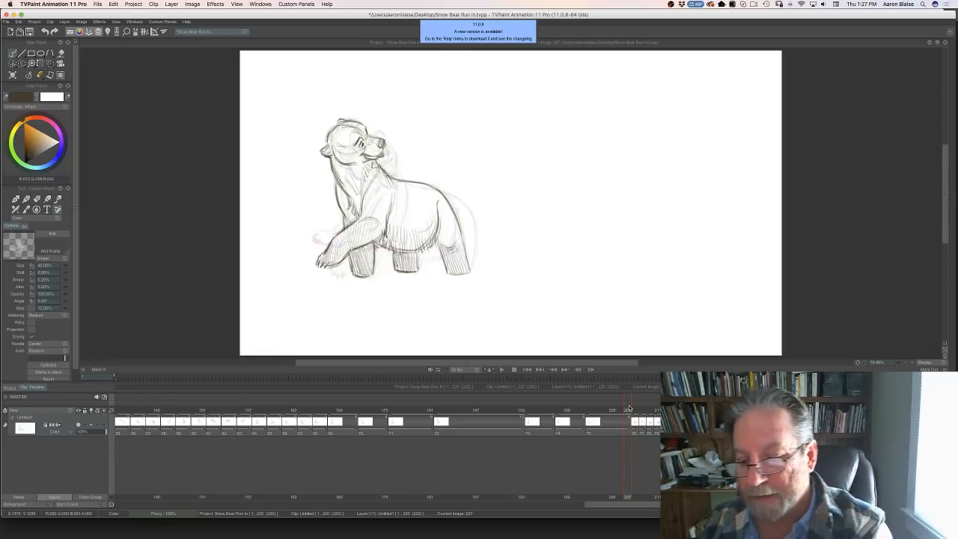
drag(628, 405, 726, 405)
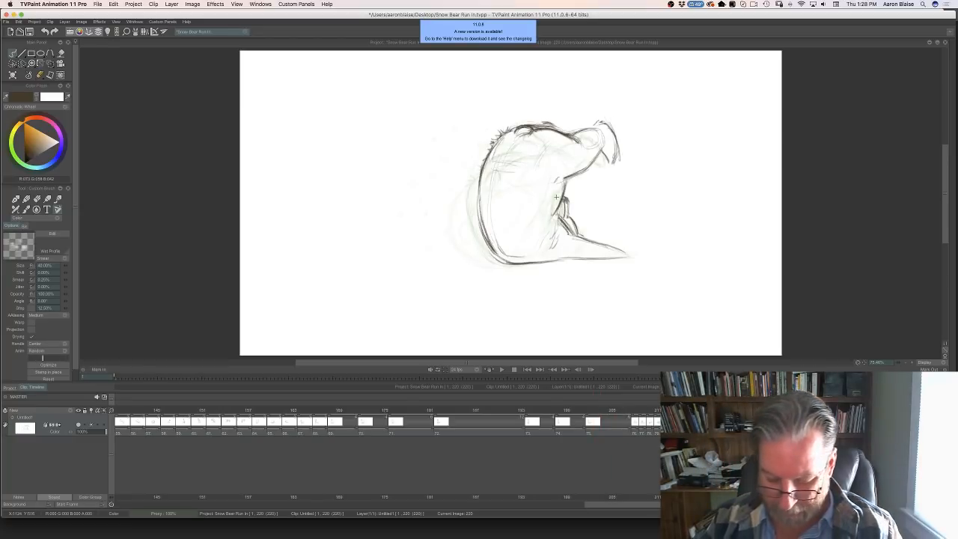
- Hide the timeline, then erase and redraw the upper contour of the raised leg on frame 220, comparing it with frame 219
key(Tab)
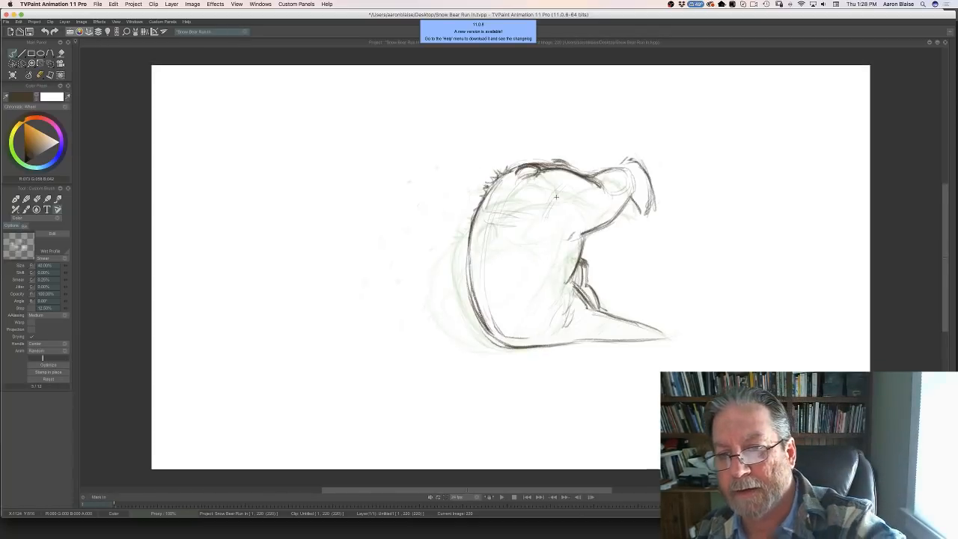
key(e)
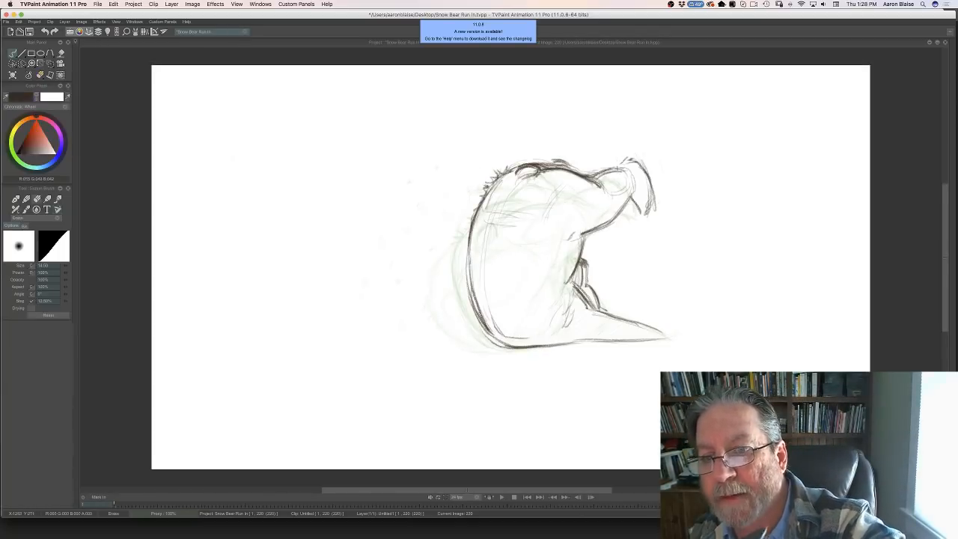
drag(620, 169, 597, 173)
key(Left)
key(Right)
key(b)
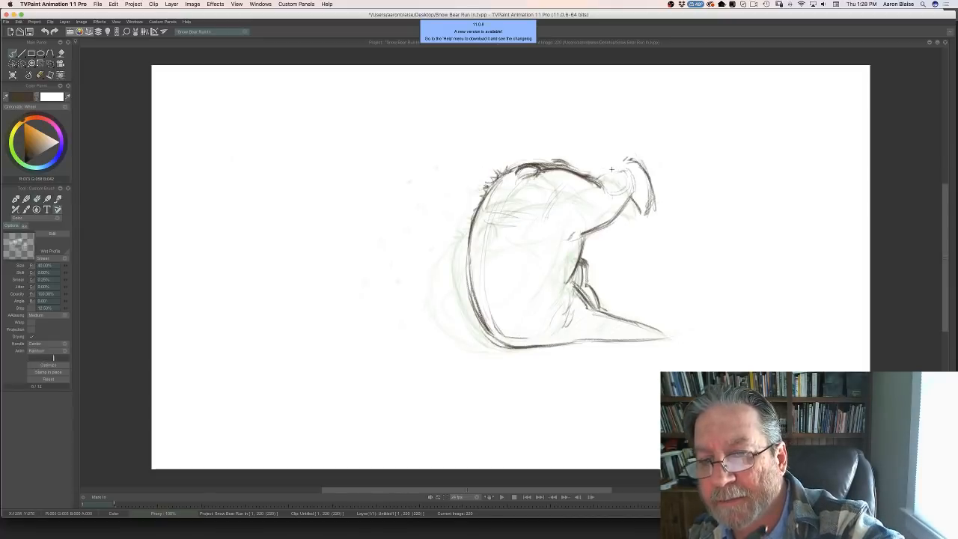
drag(621, 163, 627, 159)
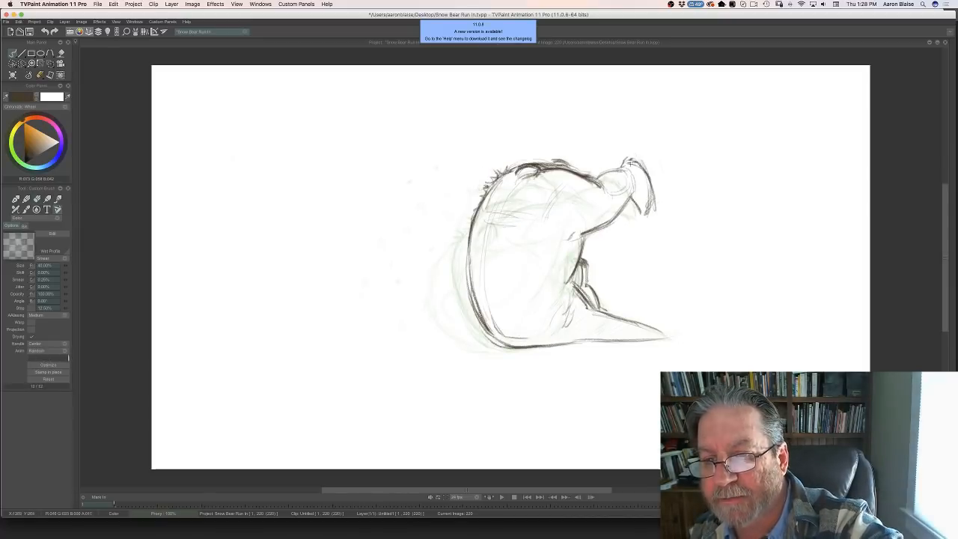
key(Left)
key(Right)
key(Left)
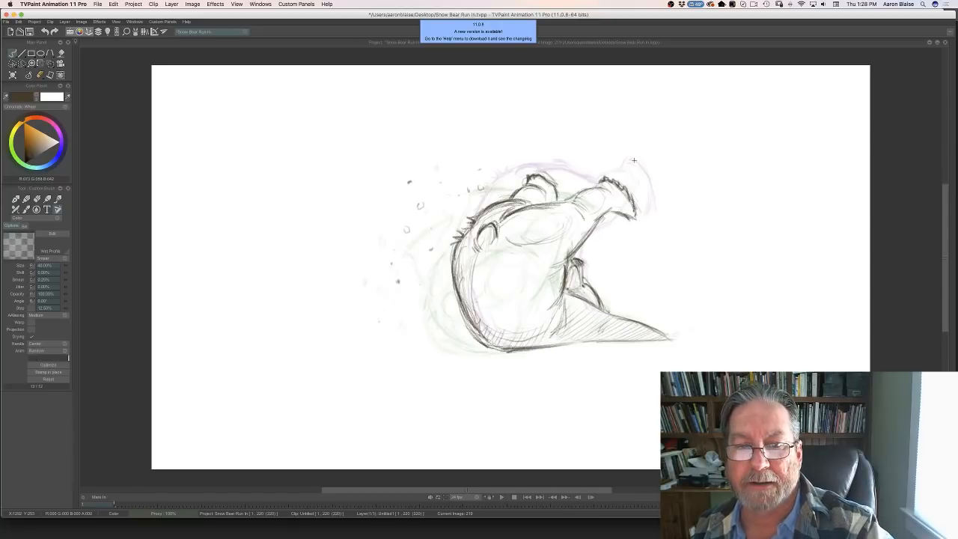
- Draw small flying snow chunks and specks behind the bear's back on frame 220, checking them against frame 219
key(Right)
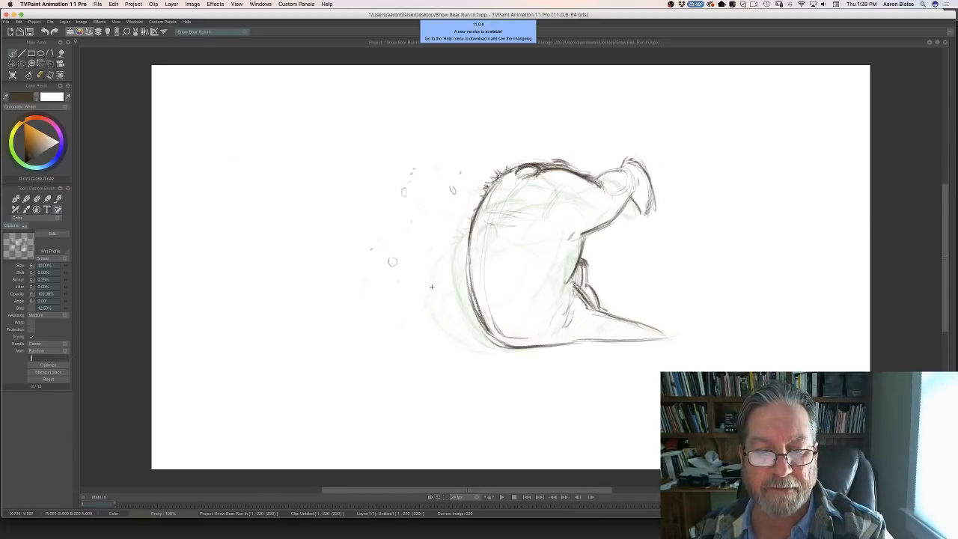
key(Left)
key(Right)
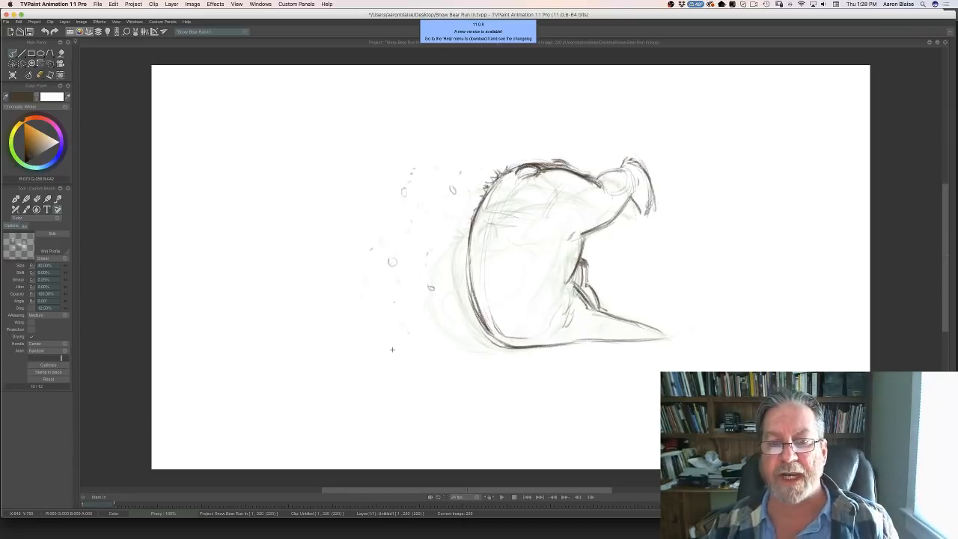
key(Left)
key(Right)
- Add light contour strokes at the base of the raised leg and along the lower body on frame 220, comparing with frame 219
key(Left)
key(Right)
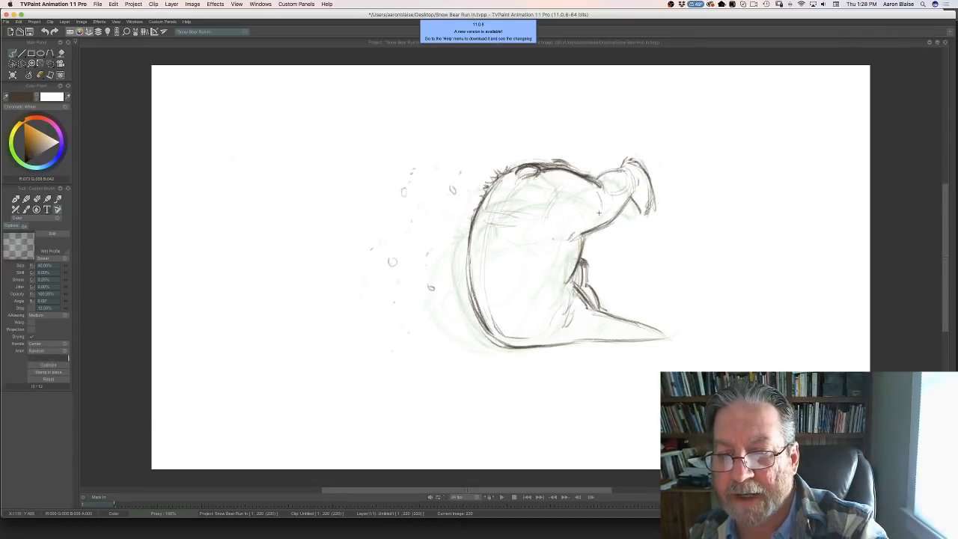
key(Left)
key(Right)
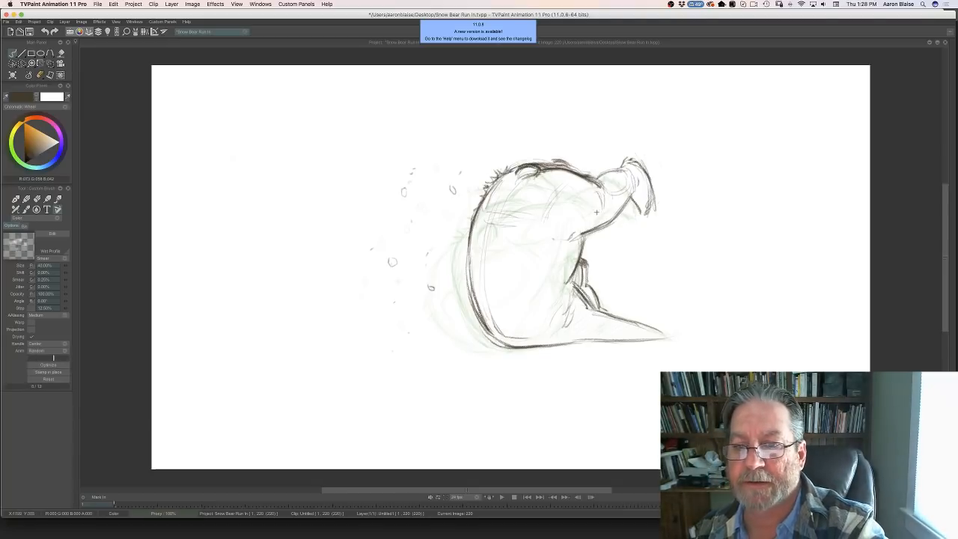
key(Left)
key(Right)
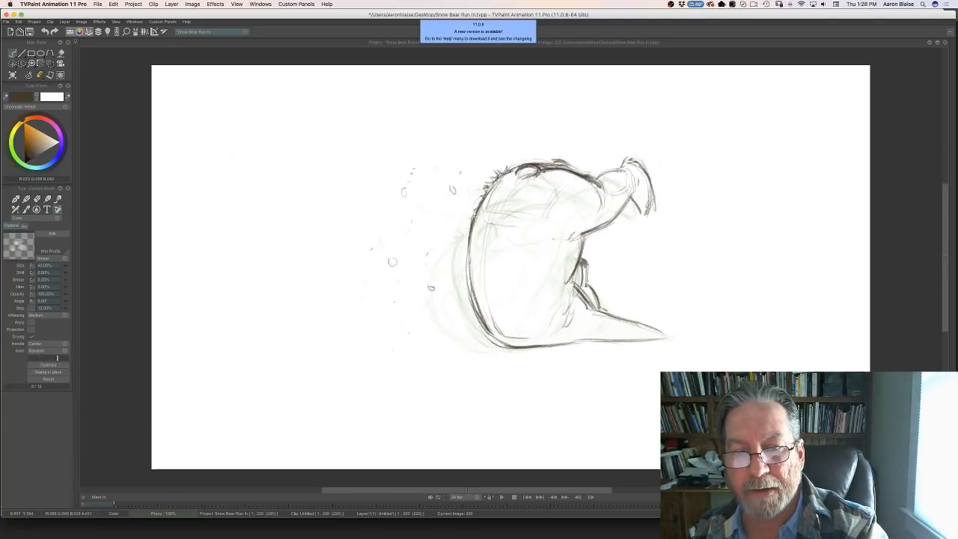
key(Left)
key(Right)
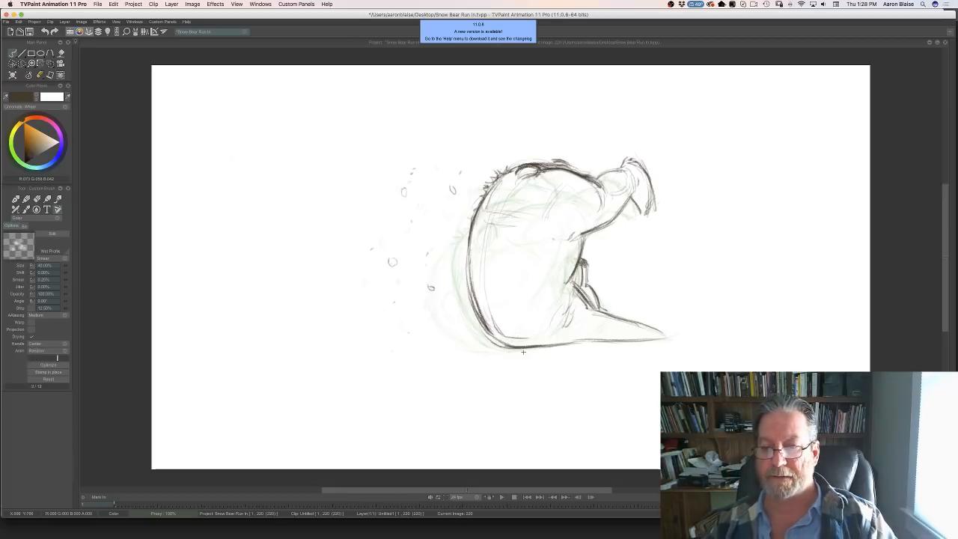
key(Left)
key(Right)
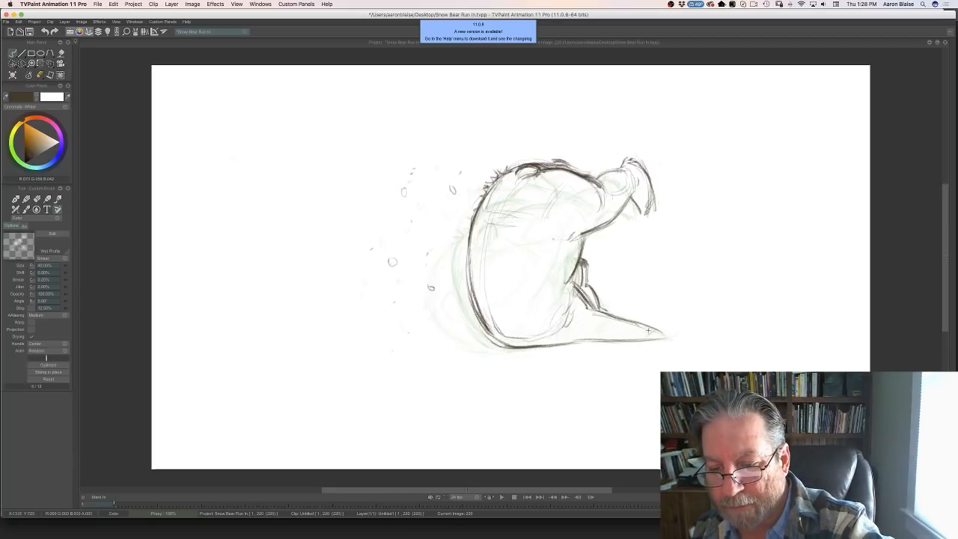
- Shade the outstretched arm and the lower edge of the back with diagonal hatching on frame 220
drag(641, 337, 652, 327)
drag(632, 339, 637, 323)
drag(614, 339, 625, 320)
drag(596, 339, 610, 316)
mouse_move(584, 337)
mouse_down()
mouse_move(603, 316)
mouse_move(588, 307)
mouse_up()
drag(554, 335, 580, 298)
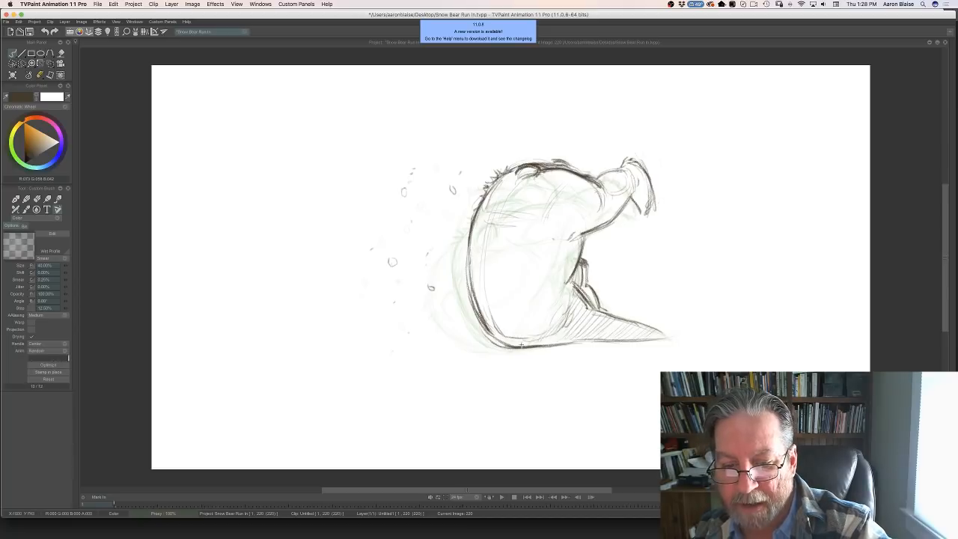
mouse_move(518, 346)
mouse_down()
mouse_move(526, 337)
mouse_move(501, 339)
mouse_up()
drag(488, 339, 491, 328)
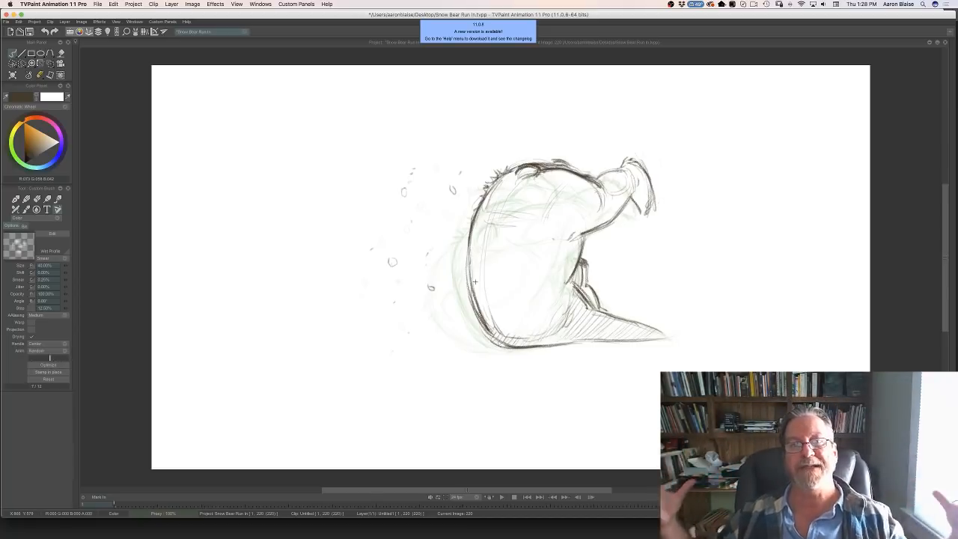
- Flip between frames 218, 219 and 220 to check the newly shaded drawing against the preceding poses
key(Left)
key(Left)
key(Right)
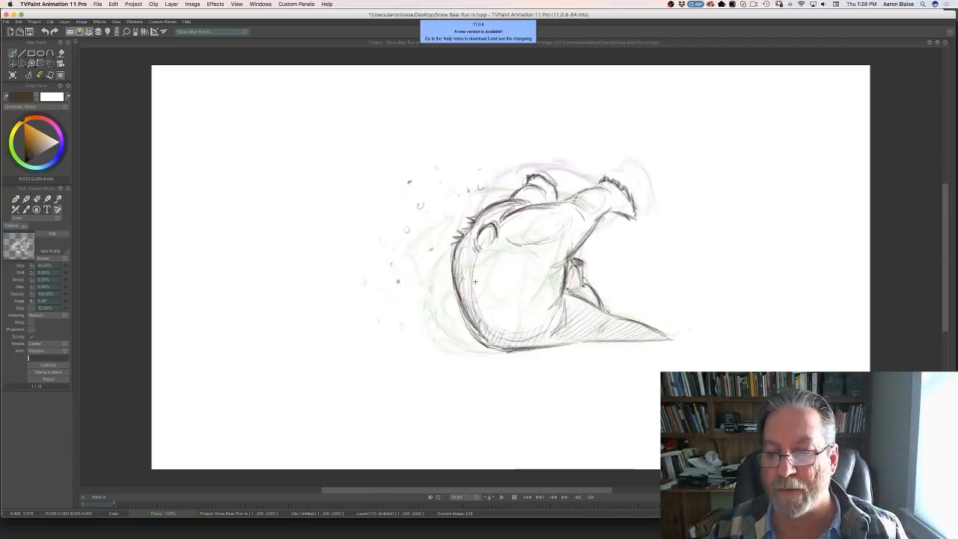
key(Right)
key(Left)
key(Left)
key(Right)
key(Left)
key(Right)
key(Right)
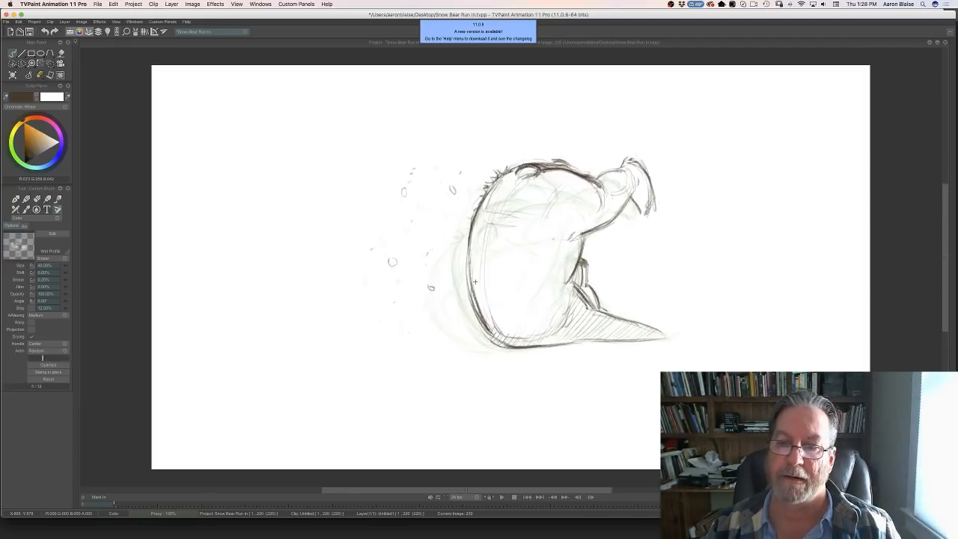
- Flip repeatedly through frames 214 to 220 to examine how the bear's body moves through the roll
key(Left)
key(Left)
key(Left)
key(Left)
key(Right)
key(Right)
key(Right)
key(Right)
key(Left)
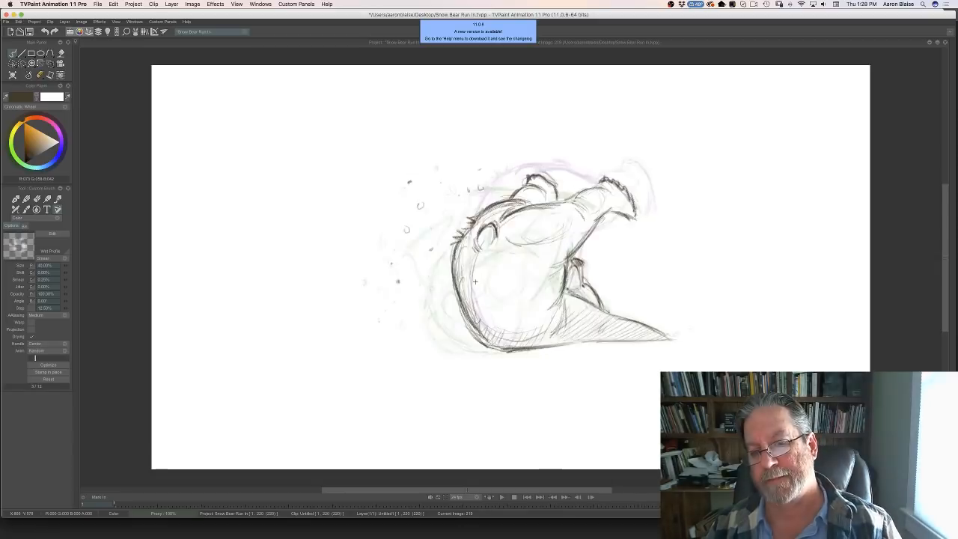
key(Left)
key(Left)
key(Right)
key(Right)
key(Right)
key(Left)
key(Left)
key(Left)
key(Left)
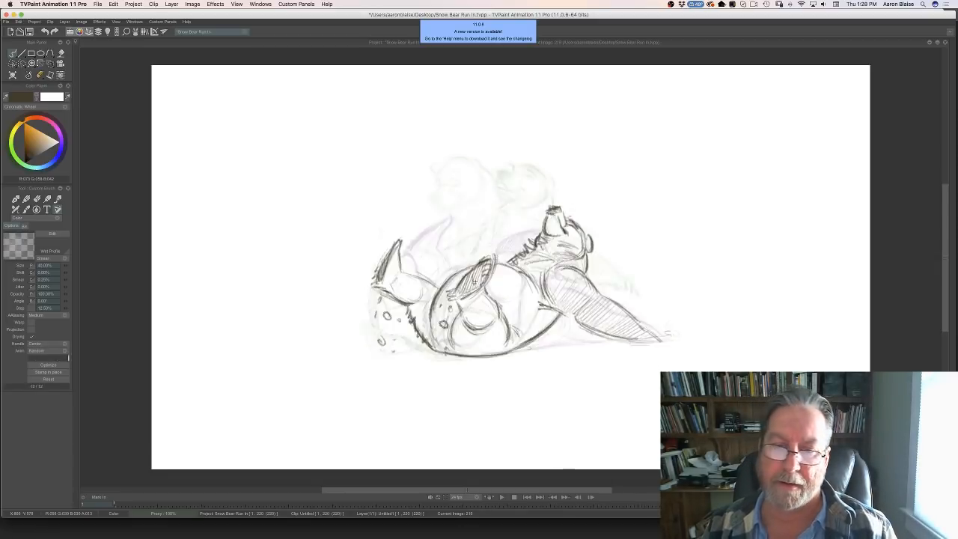
key(Left)
key(Left)
key(Right)
key(Right)
key(Right)
key(Right)
key(Right)
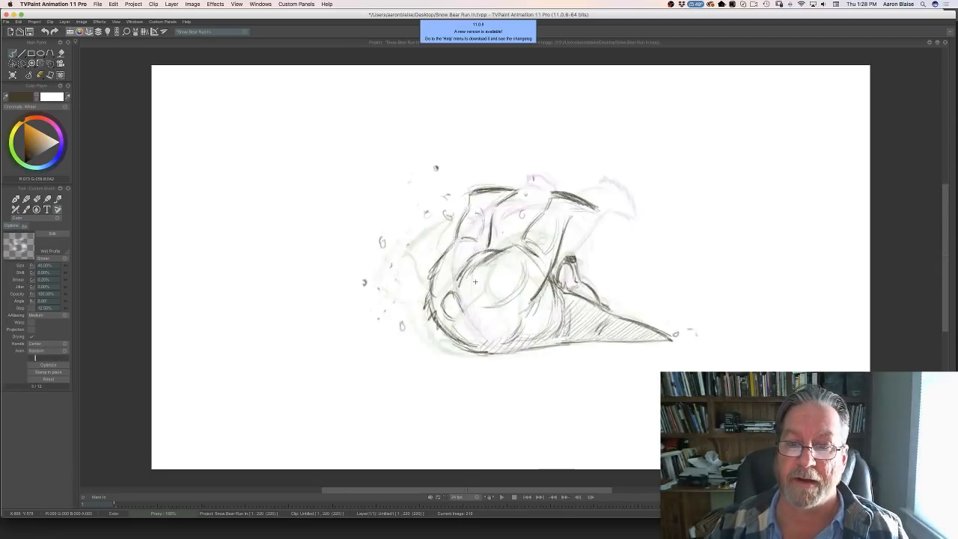
key(Left)
key(Left)
key(Right)
key(Right)
key(Right)
key(Right)
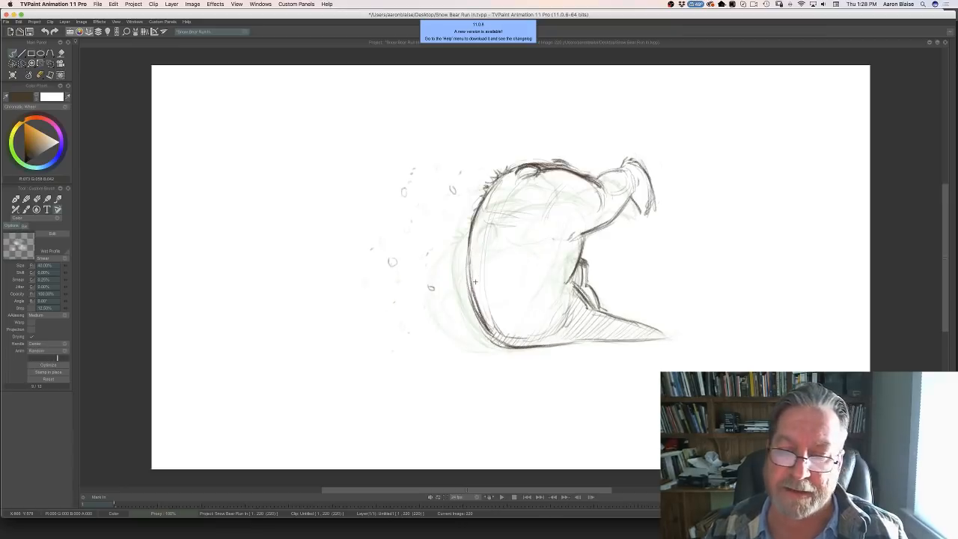
- Compare frame 220 with the two preceding frames once more, examining the outstretched arm and its shading
key(Left)
key(Left)
key(Right)
key(Right)
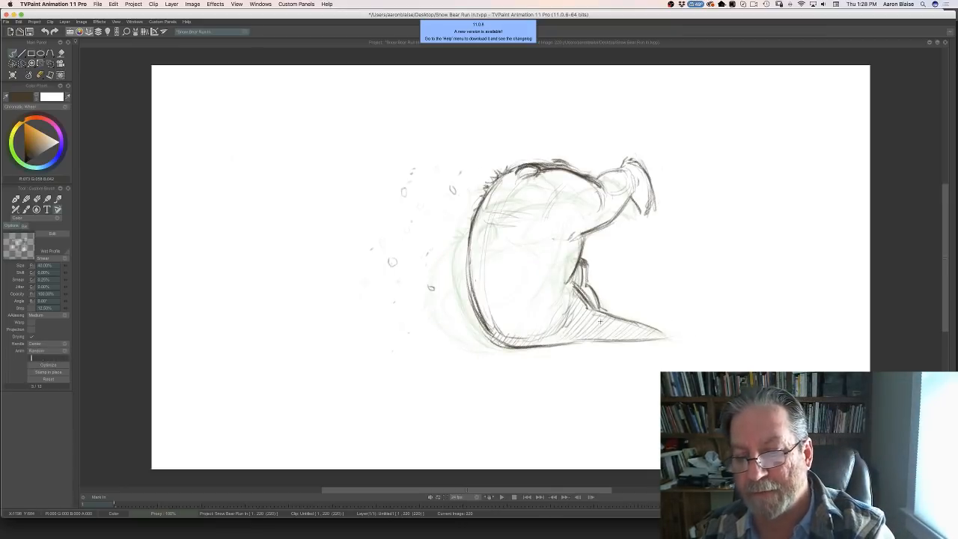
key(Left)
key(Right)
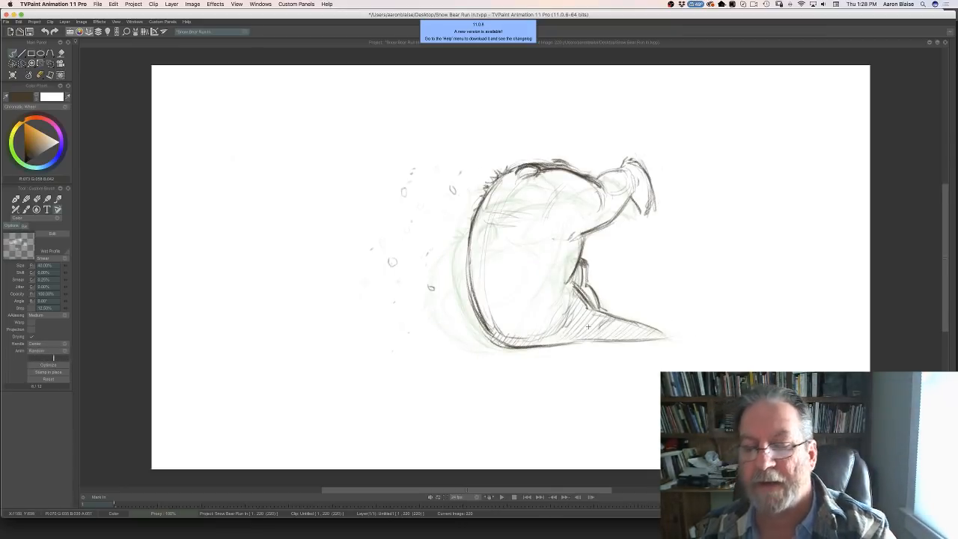
key(Left)
key(Left)
key(Right)
key(Right)
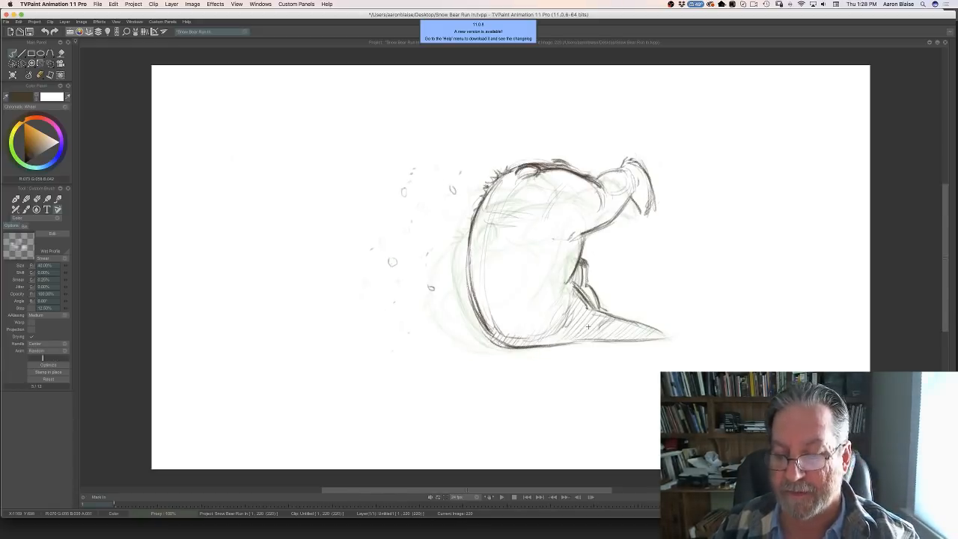
- Show the timeline, extend the layer by one image to frame 221, and clear the duplicated drawing on the new frame
key(Up)
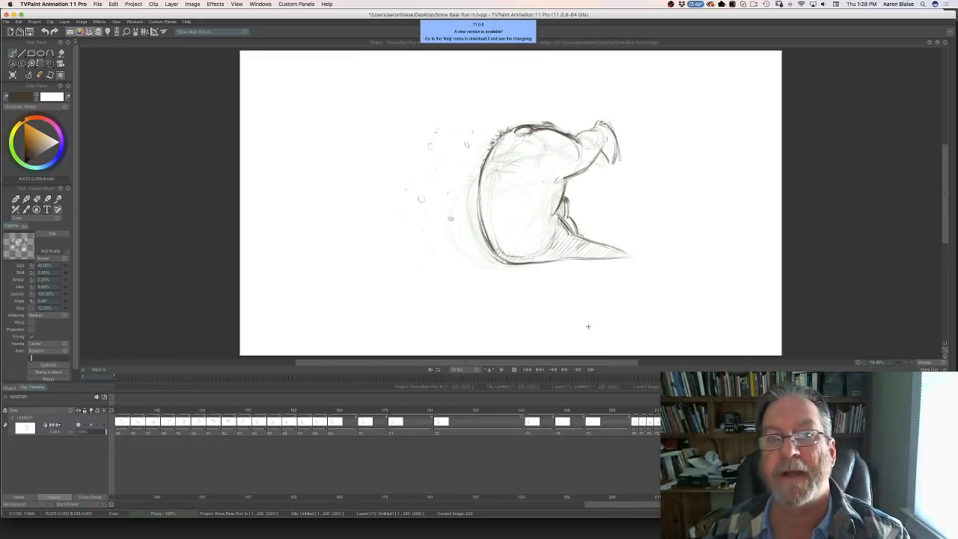
key(Left)
key(Right)
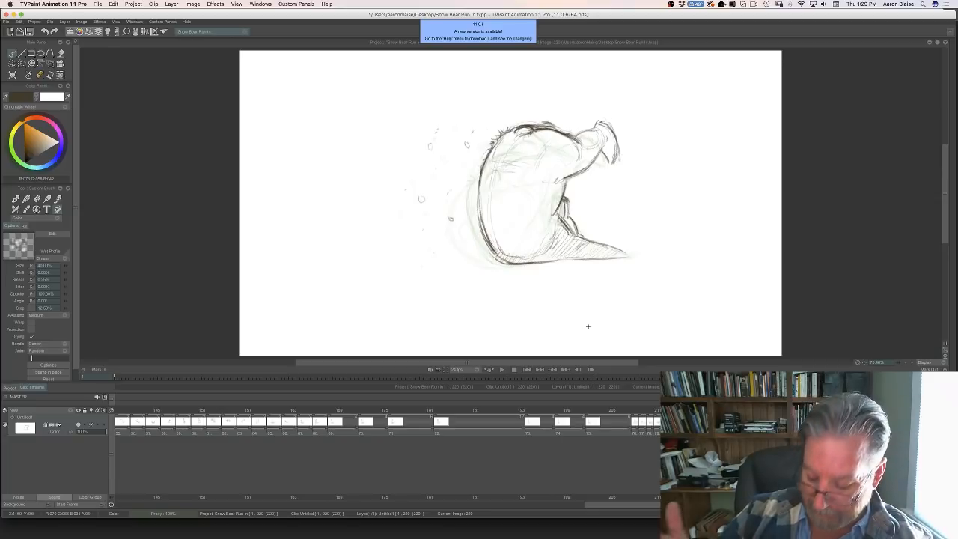
mouse_move(725, 410)
mouse_down()
mouse_move(523, 410)
mouse_move(830, 410)
mouse_move(617, 410)
mouse_move(734, 410)
mouse_up()
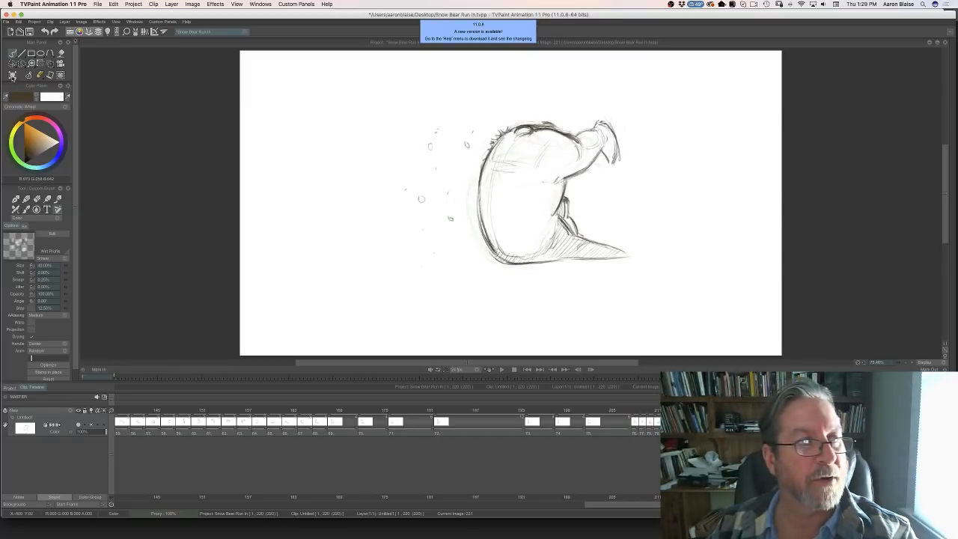
click(12, 76)
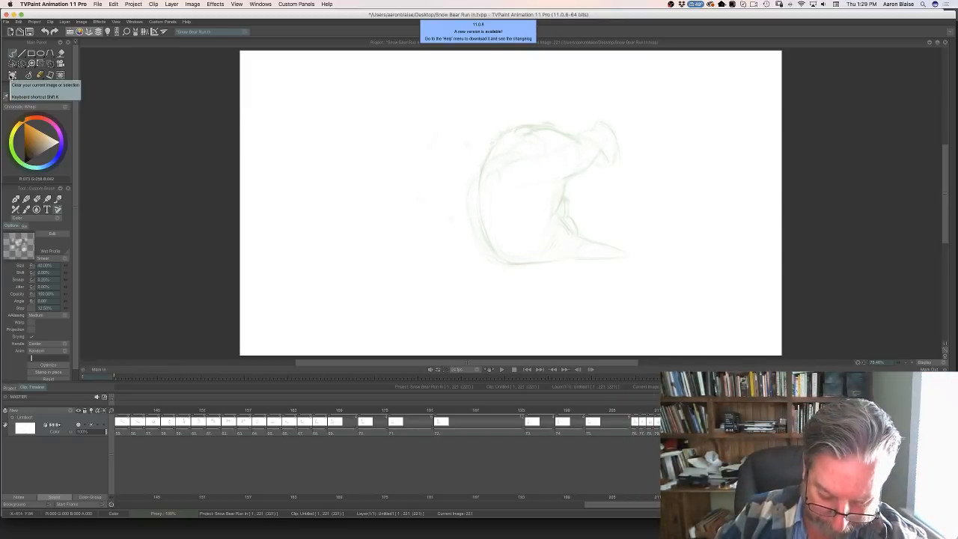
- Hide the timeline and flip between frames 219, 220 and 221 to examine the movement leading into the blank frame
key(Tab)
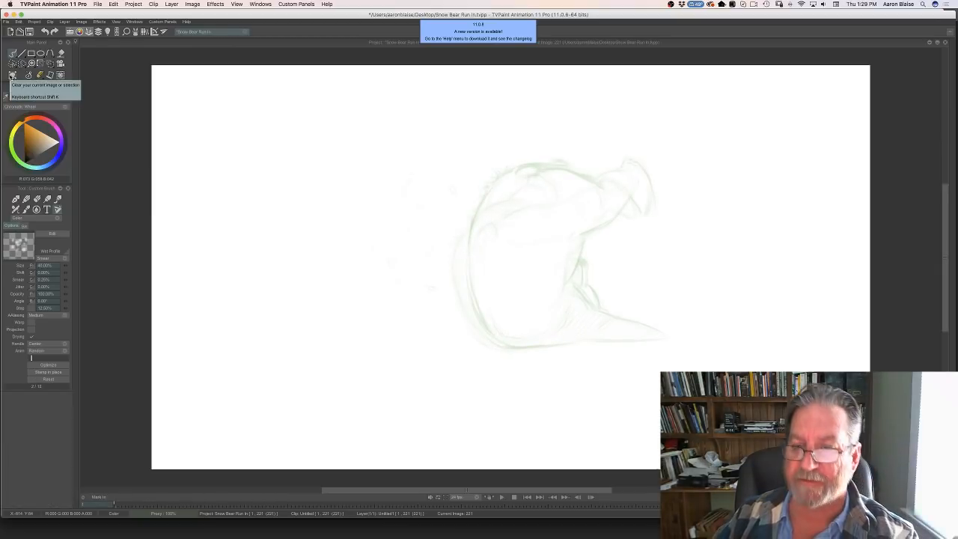
key(Left)
key(Left)
key(Right)
key(Left)
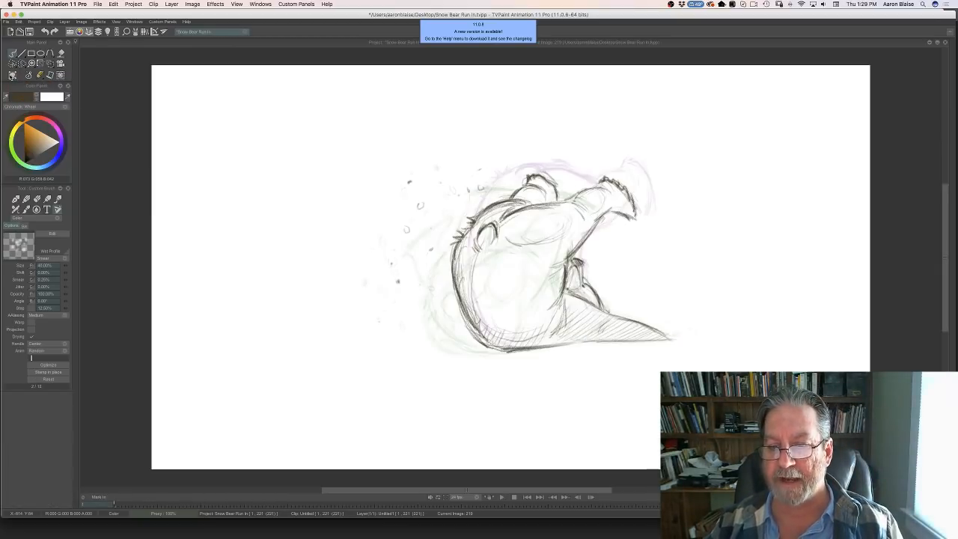
key(Right)
key(Left)
key(Right)
key(Right)
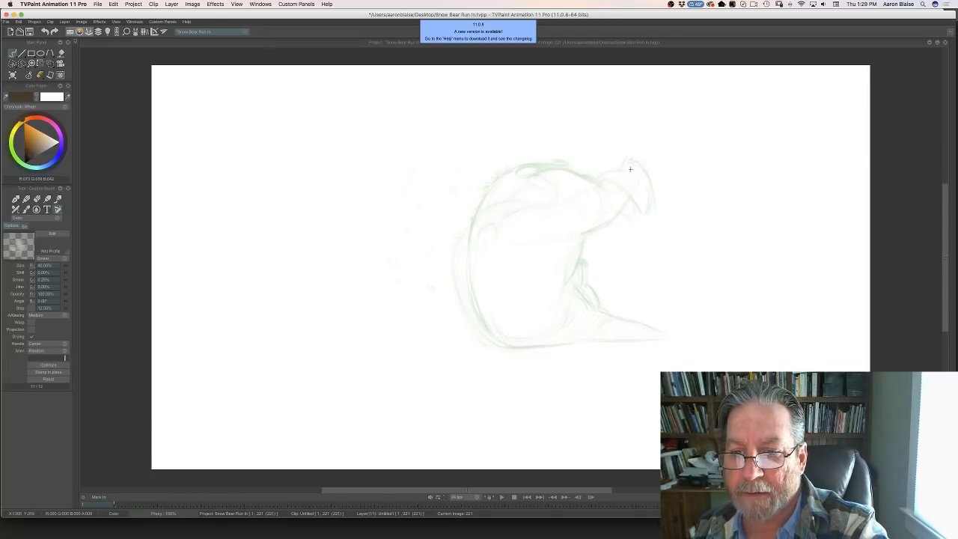
- Sketch light arcs on frame 221 for the crest of the bear's body, above and beyond the ghosted pose of frame 220
drag(637, 166, 602, 144)
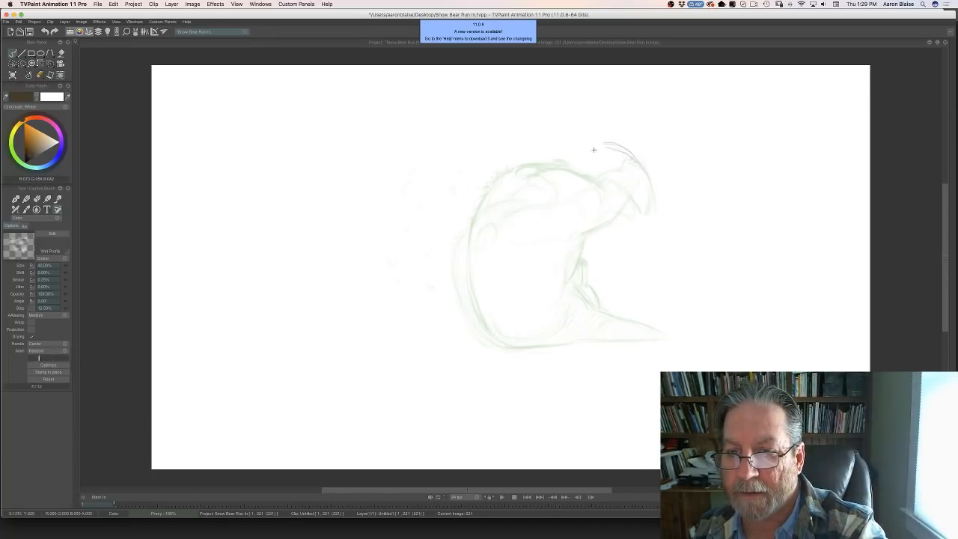
key(Left)
key(Right)
drag(625, 153, 589, 137)
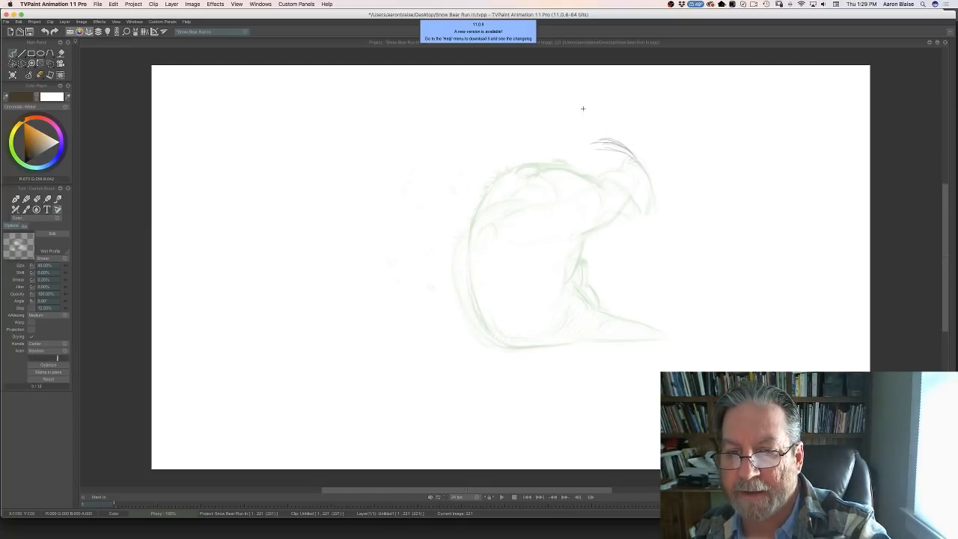
- Flip back and forth through frames 217 to 221 to examine how the body and limbs progress through the roll
key(Left)
key(Left)
key(Right)
key(Left)
key(Left)
key(Left)
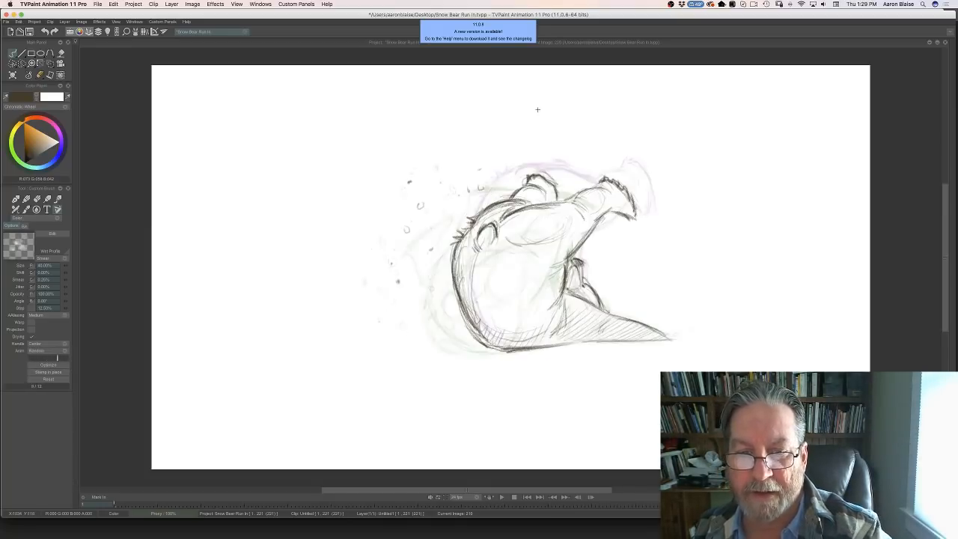
key(Right)
key(Left)
key(Left)
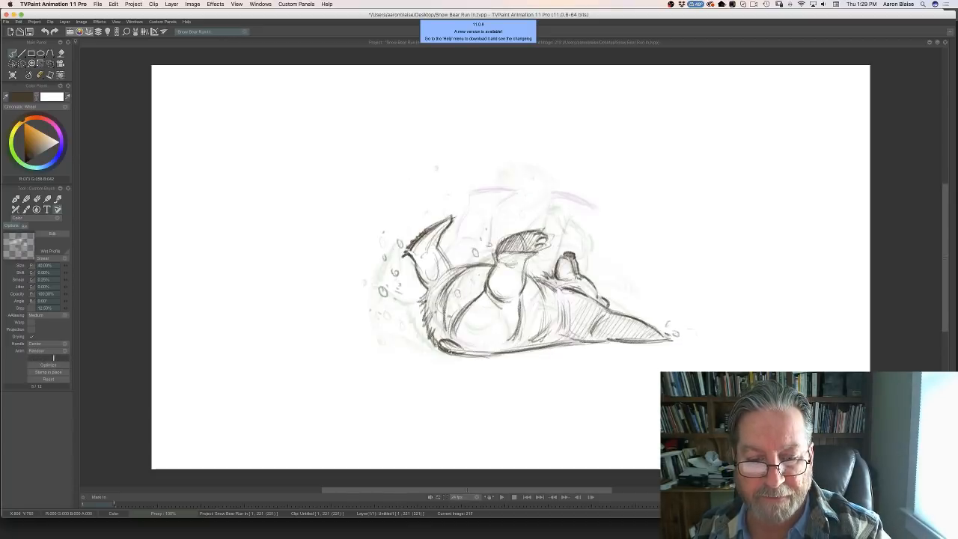
key(Right)
key(Right)
key(Right)
key(Right)
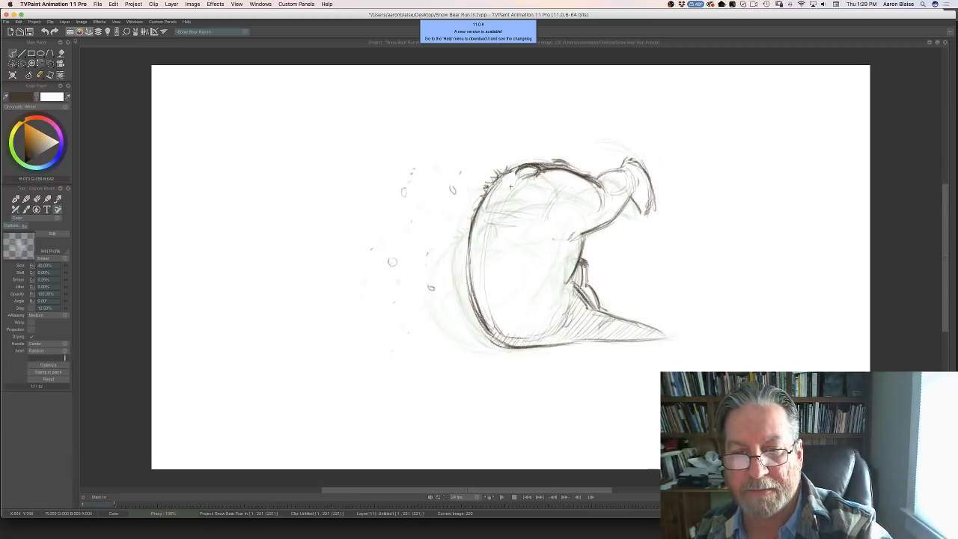
key(Right)
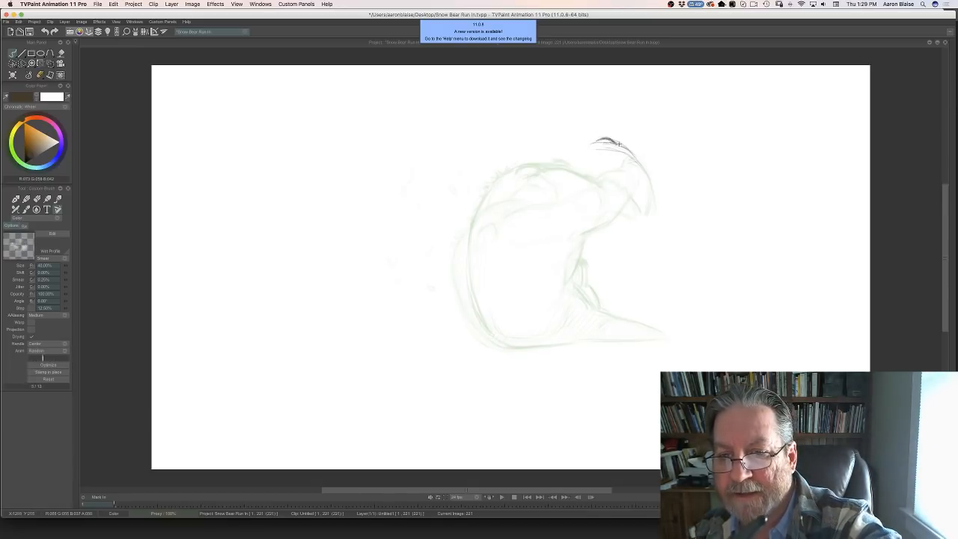
- Darken the small crest mark and draw a curve from it down toward the back on frame 221, comparing with frame 220
mouse_move(619, 144)
mouse_down()
mouse_move(602, 139)
mouse_move(625, 147)
mouse_move(541, 173)
mouse_up()
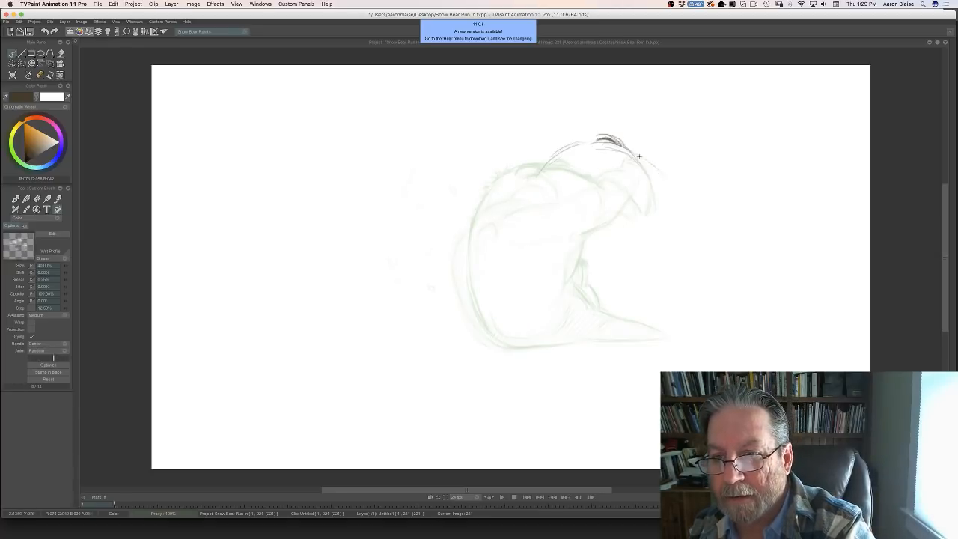
key(Left)
key(Left)
key(Right)
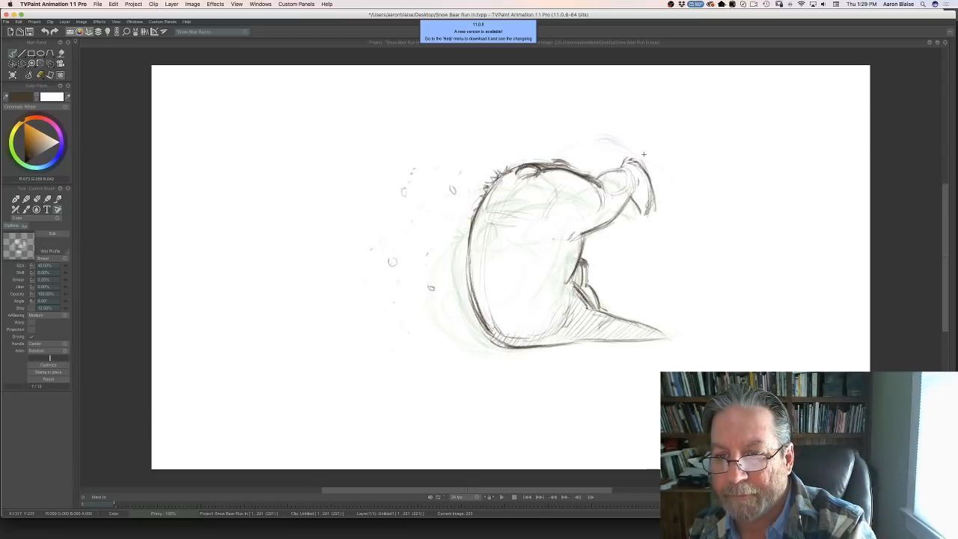
key(Right)
- Rough in the curved outer edge of the outstretched paw beyond the ghosted one, checking its position against frame 220
drag(682, 172, 687, 217)
mouse_move(686, 196)
mouse_down()
mouse_move(679, 172)
mouse_move(679, 209)
mouse_move(672, 215)
mouse_move(662, 201)
mouse_move(675, 226)
mouse_move(688, 187)
mouse_move(675, 166)
mouse_up()
drag(687, 198, 668, 161)
key(Left)
key(Right)
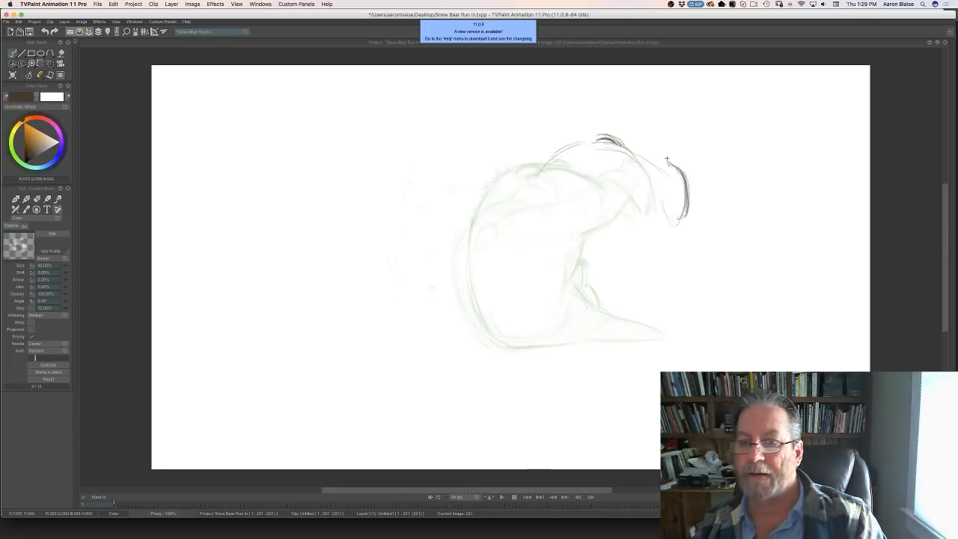
key(Left)
key(Right)
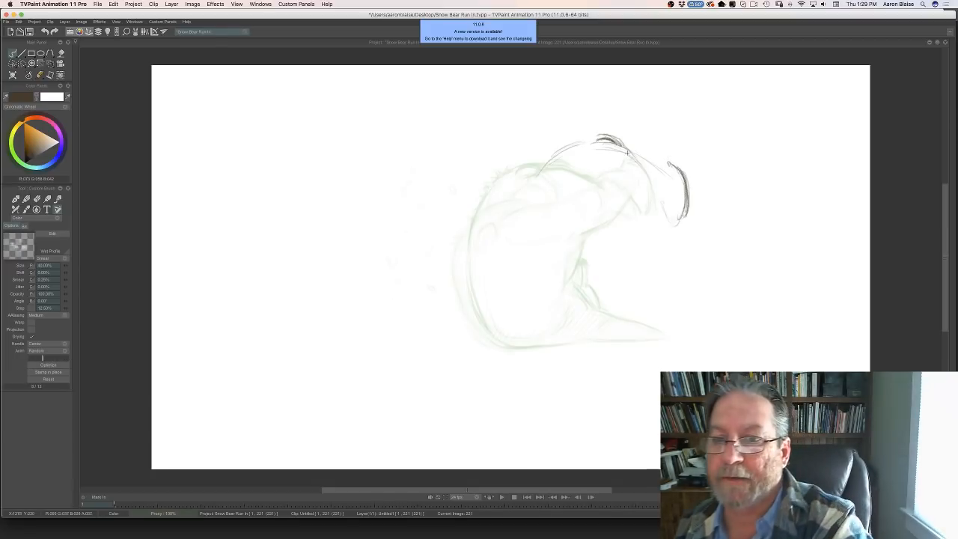
- Connect the crest to the paw with the limb's upper contour, and draw the paw's tip, inner edge and the limb's underside
mouse_move(608, 142)
mouse_down()
mouse_move(662, 186)
mouse_move(669, 174)
mouse_move(652, 165)
mouse_move(673, 177)
mouse_move(673, 198)
mouse_move(677, 173)
mouse_up()
drag(664, 211, 674, 226)
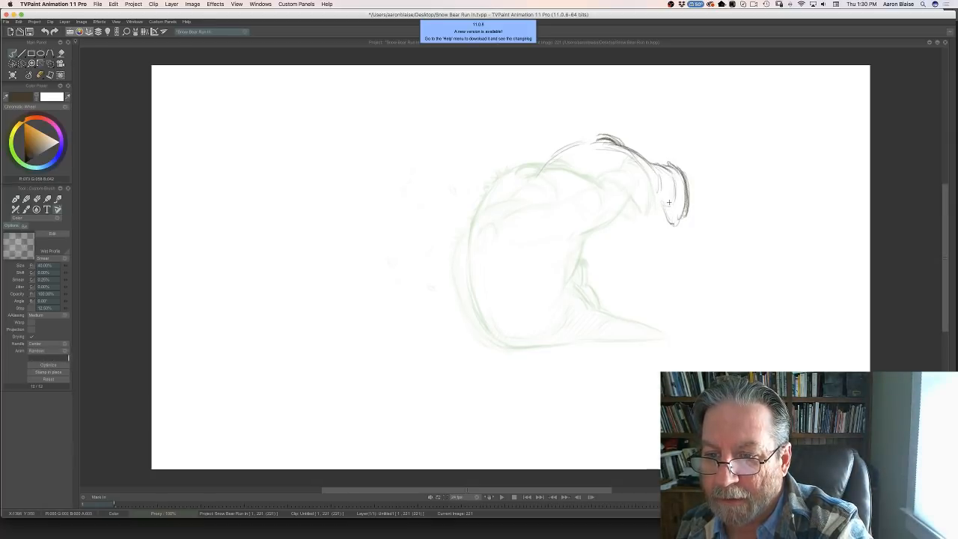
drag(661, 204, 674, 224)
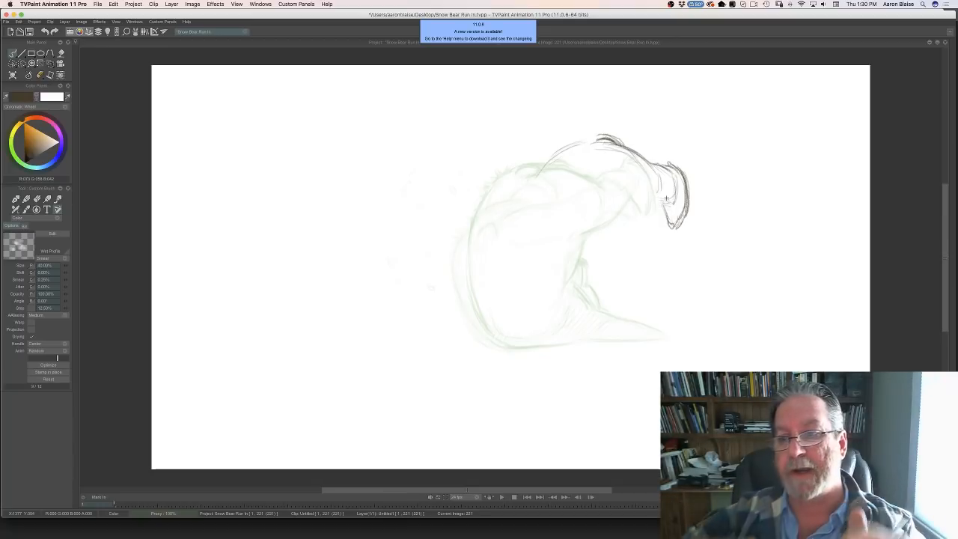
mouse_move(667, 163)
mouse_down()
mouse_move(686, 182)
mouse_move(678, 227)
mouse_move(672, 201)
mouse_move(658, 200)
mouse_move(668, 196)
mouse_move(651, 161)
mouse_move(651, 196)
mouse_move(637, 204)
mouse_up()
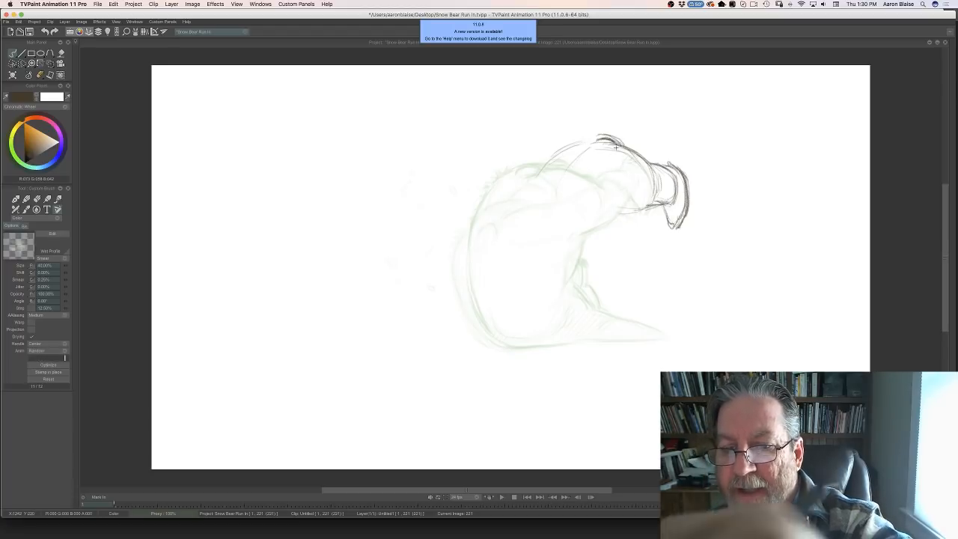
- Add light construction strokes across the bear's upper body on frame 220 and return to frame 221
key(Left)
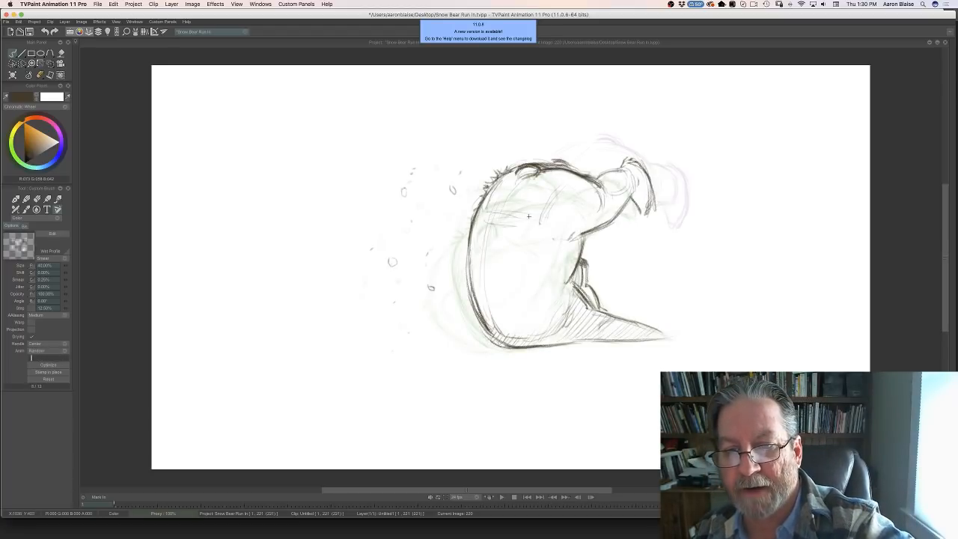
drag(535, 226, 482, 223)
drag(554, 188, 535, 223)
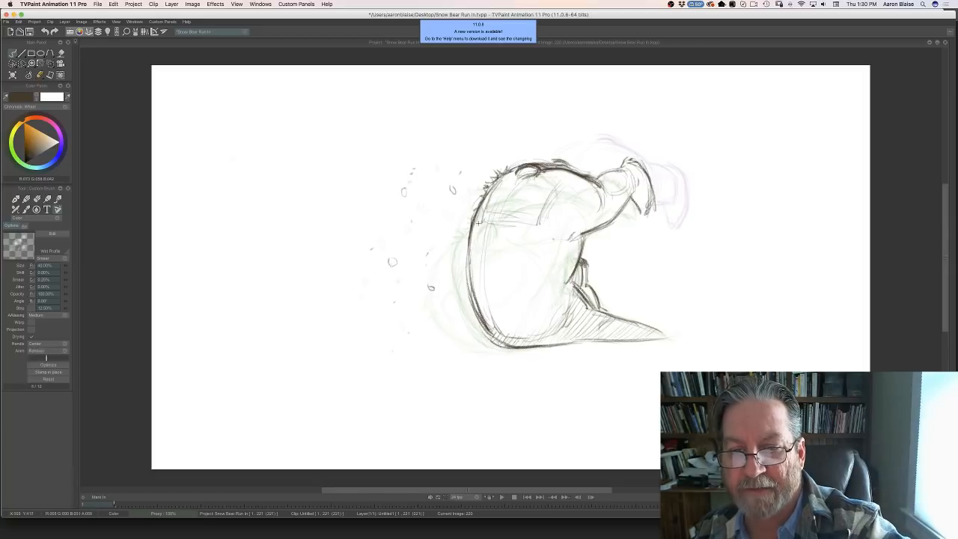
key(Right)
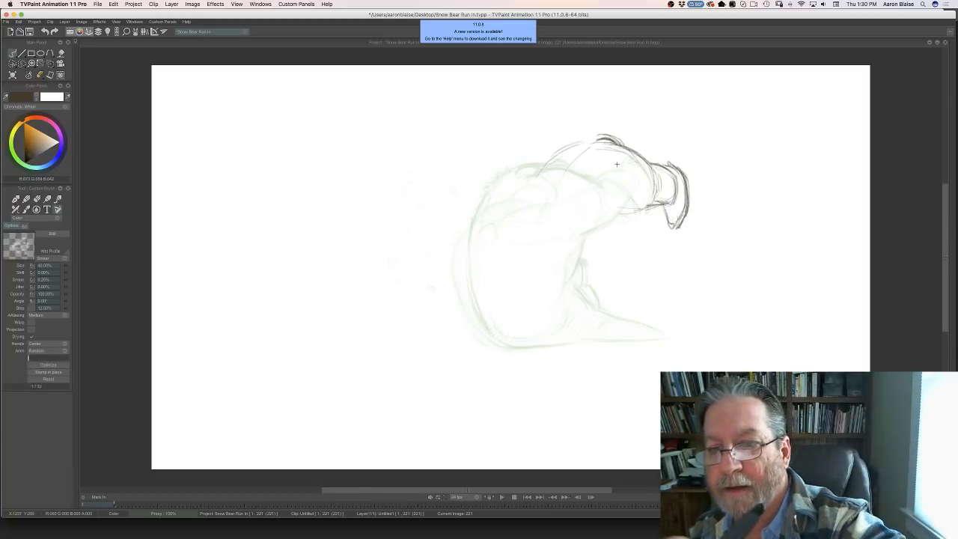
- Reinforce the arc behind the crest and add small form marks near its base on frame 221, flipping against frame 220
mouse_move(576, 171)
mouse_down()
mouse_move(563, 173)
mouse_move(555, 156)
mouse_up()
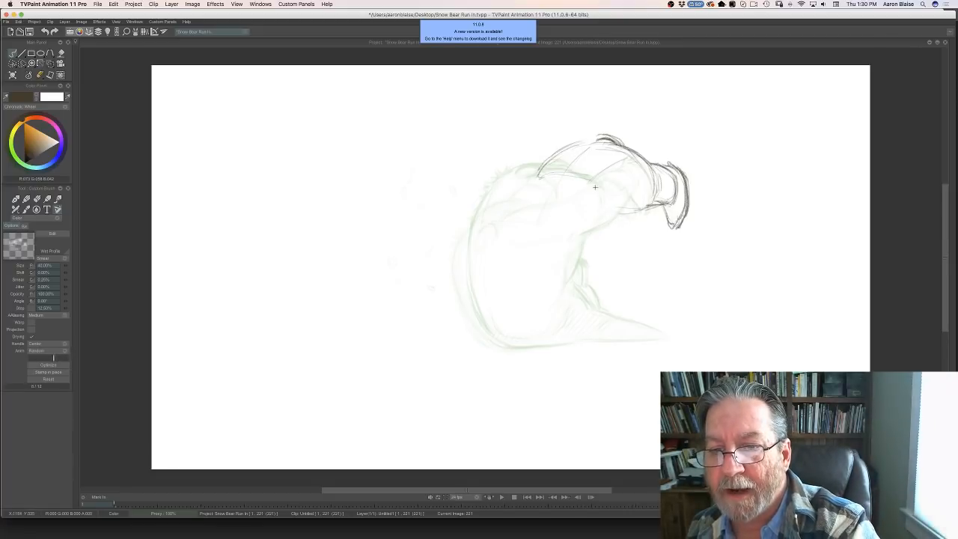
drag(533, 182, 532, 186)
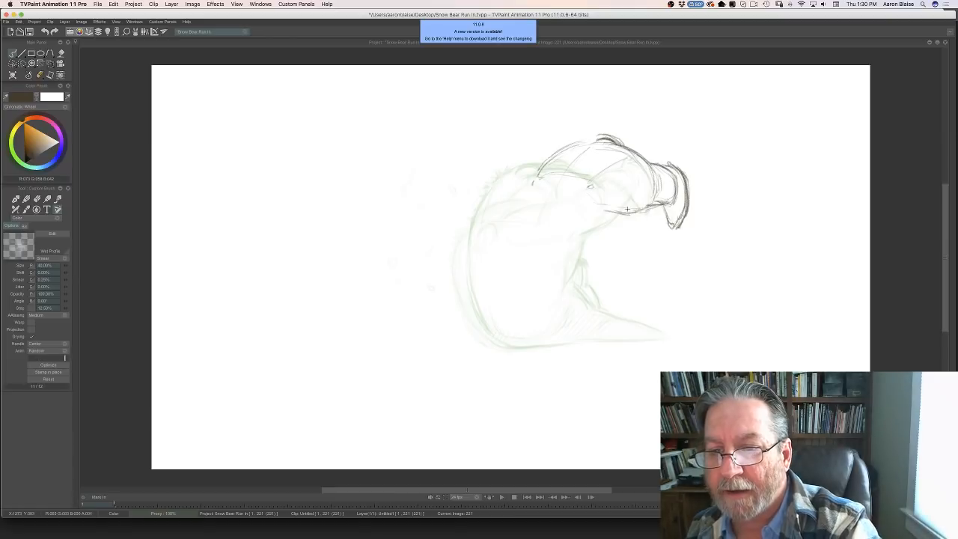
key(Left)
key(Right)
key(Left)
key(Right)
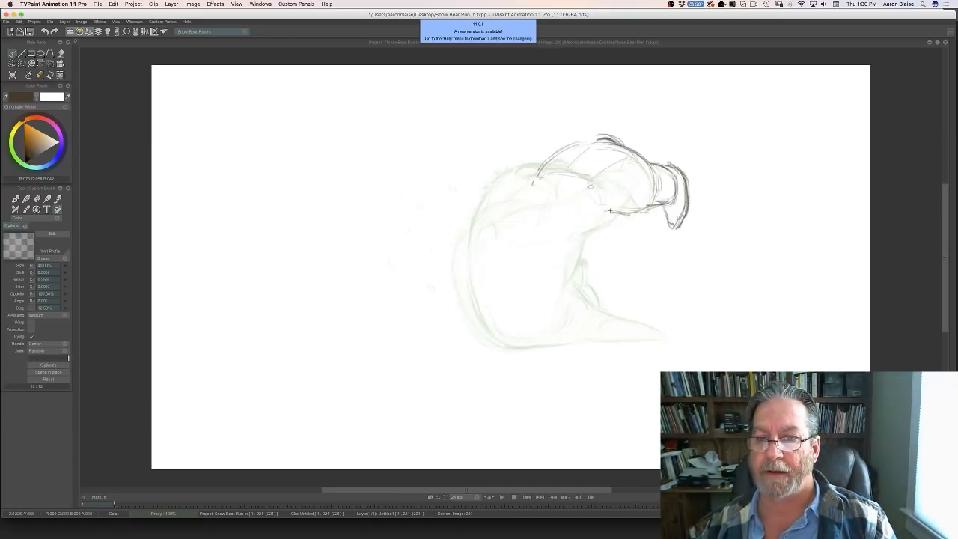
key(Left)
key(Right)
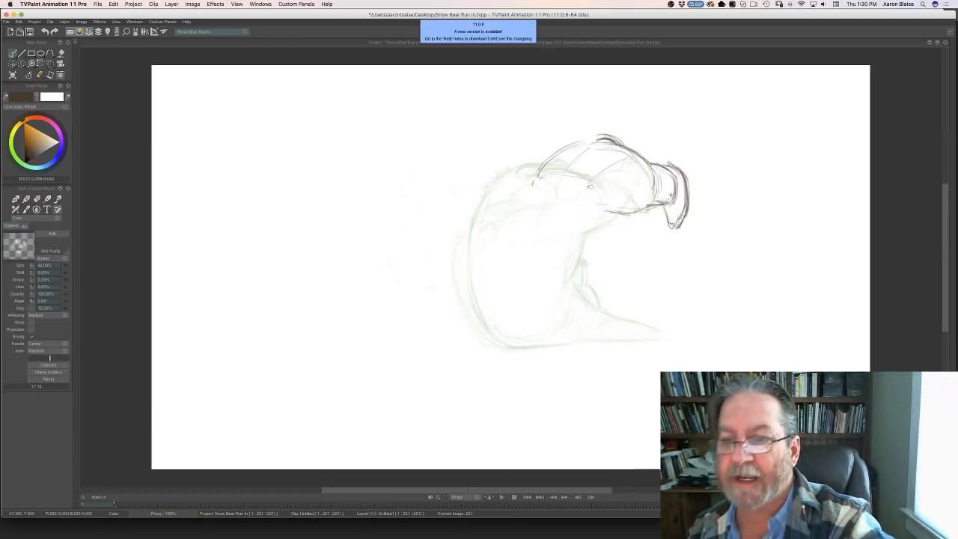
key(Left)
key(Right)
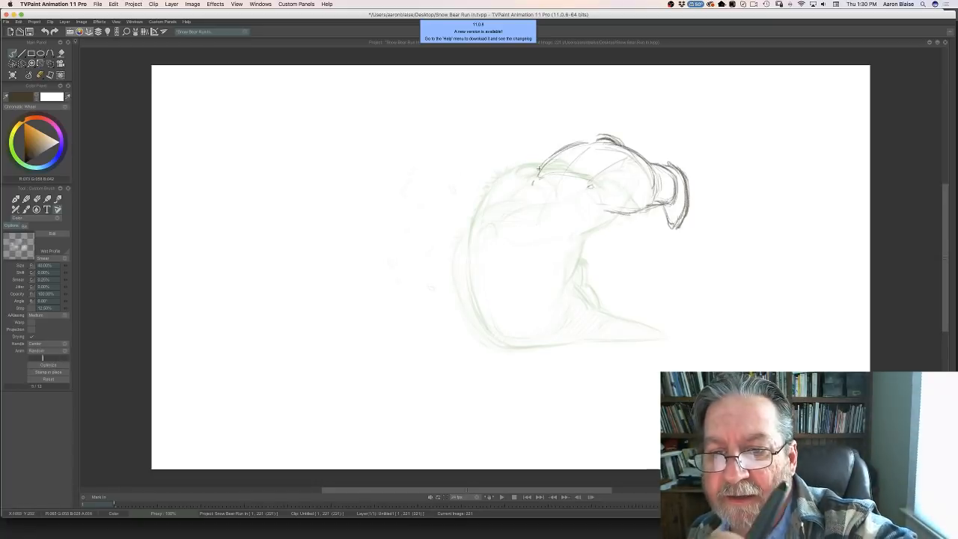
- Extend the back's contour on frame 221 in a long curve from the arc down through the middle of the torso
key(Left)
key(Right)
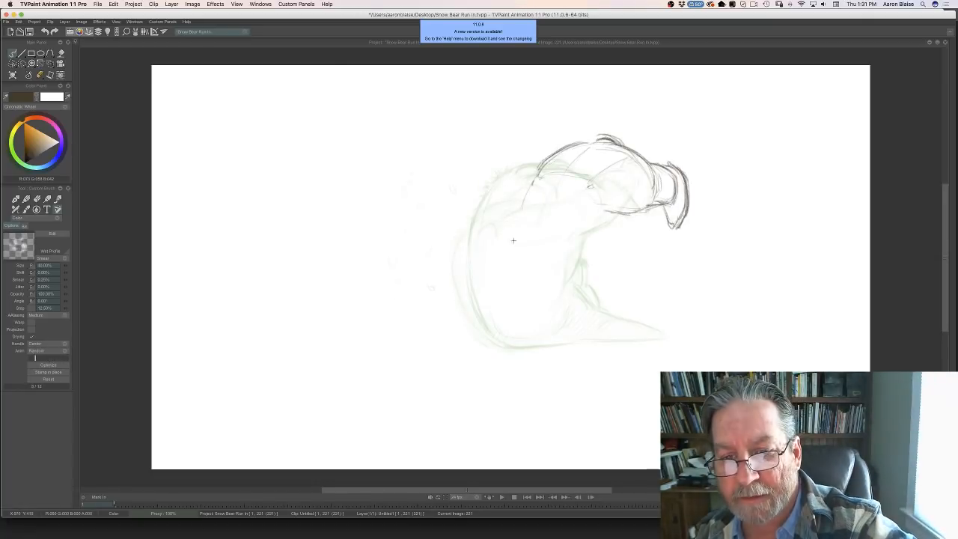
drag(539, 168, 509, 258)
drag(528, 186, 503, 285)
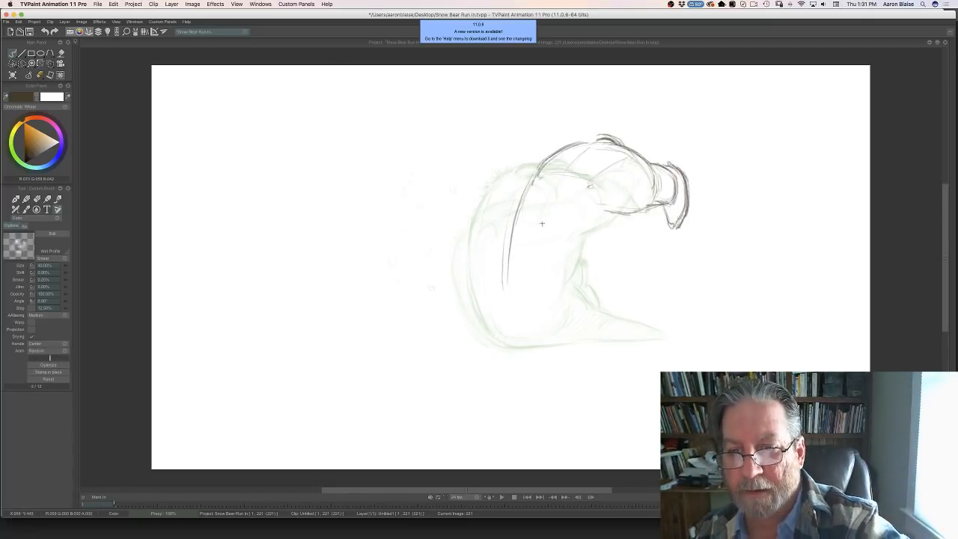
drag(617, 228, 606, 262)
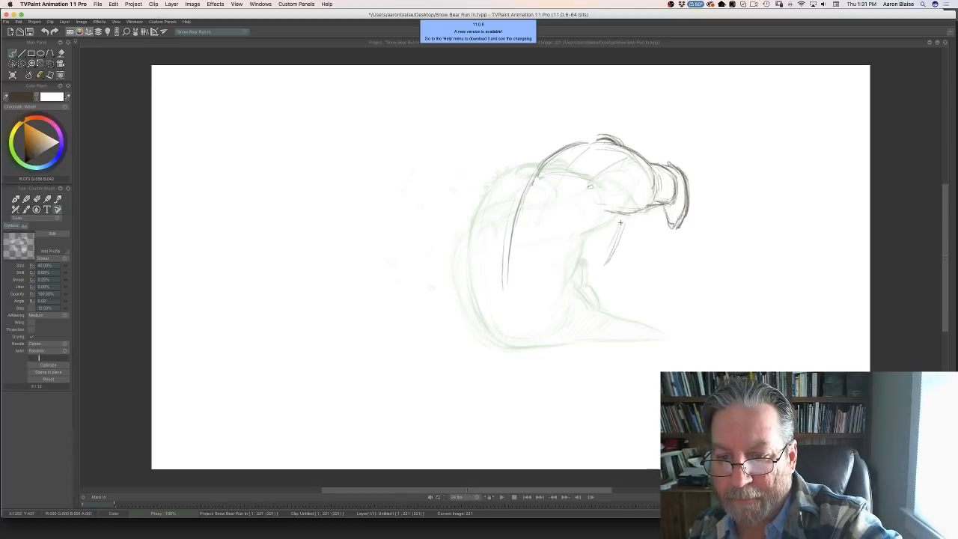
drag(621, 223, 602, 268)
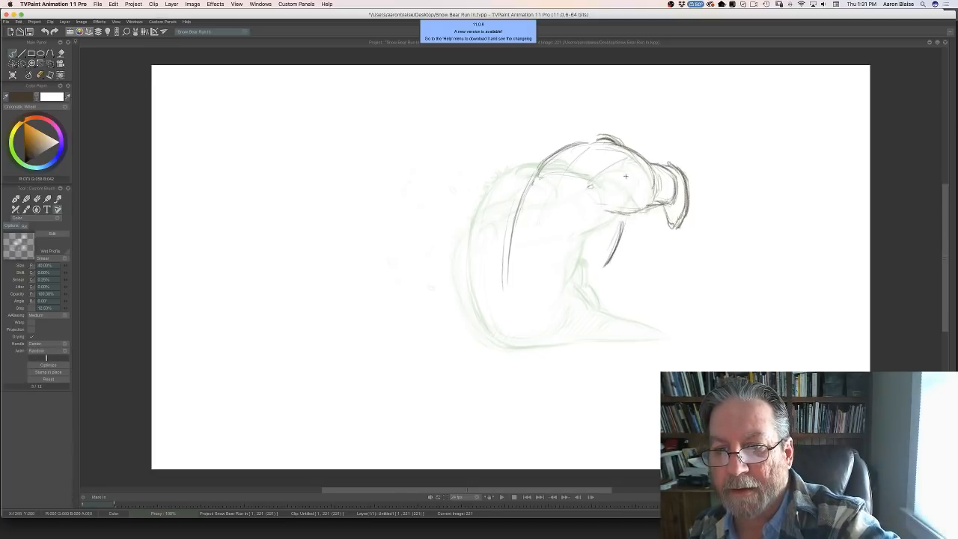
drag(620, 224, 604, 266)
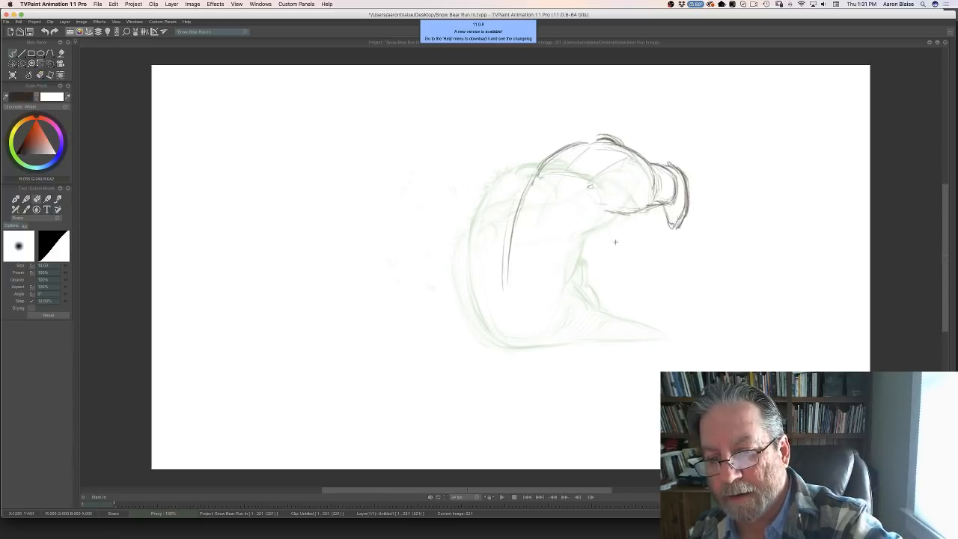
- Compare with frame 220 and strengthen the contour where the crest's arc runs into the back line on frame 221
key(Left)
key(Right)
drag(590, 140, 558, 151)
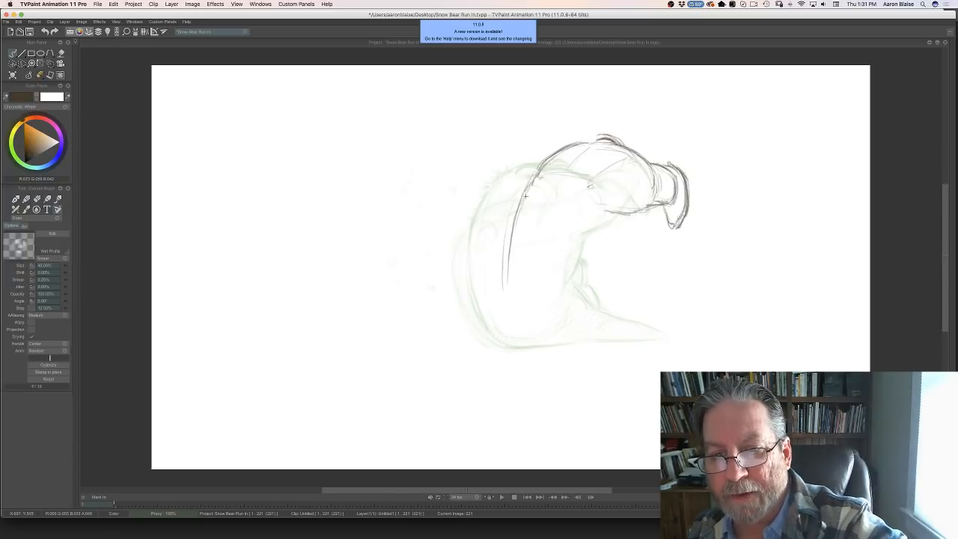
drag(525, 196, 539, 169)
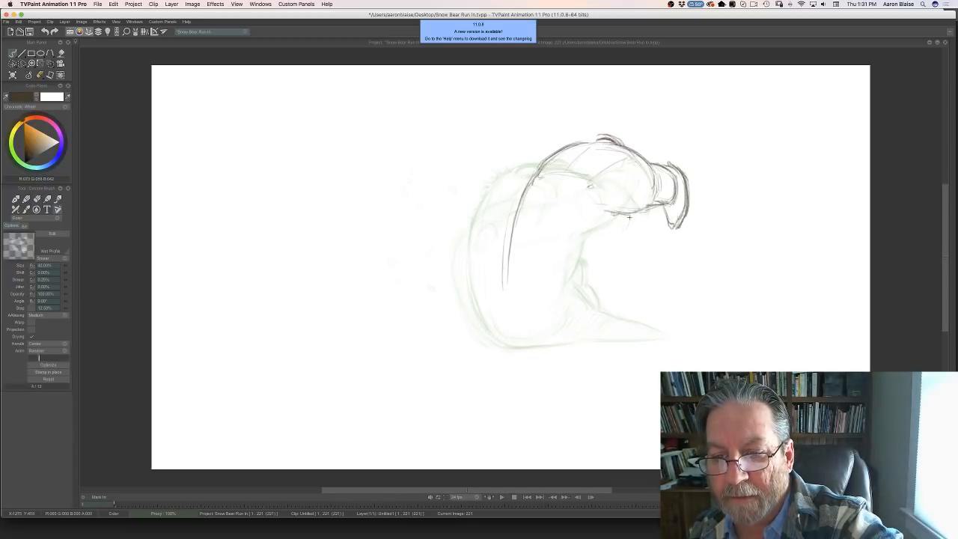
- Draw the bear's curved belly line on frame 221, from under the raised forelimb down to the leg, checking it against frame 220
drag(627, 229, 600, 276)
key(Left)
key(Right)
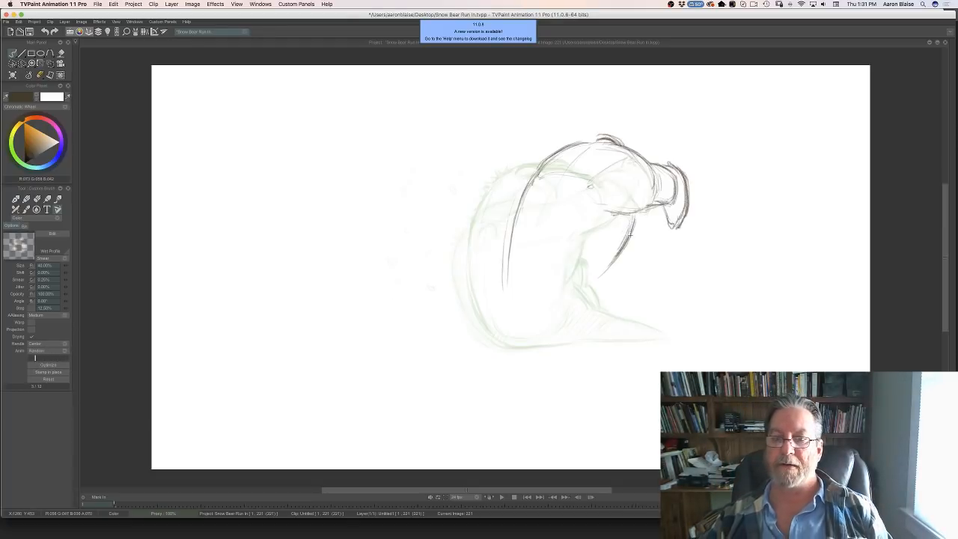
key(Left)
key(Right)
drag(633, 218, 596, 286)
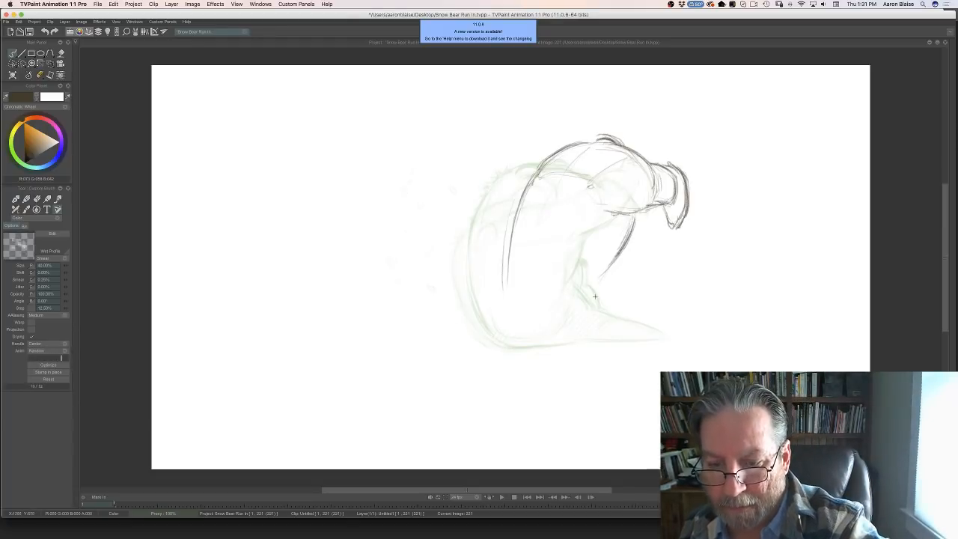
key(Left)
key(Right)
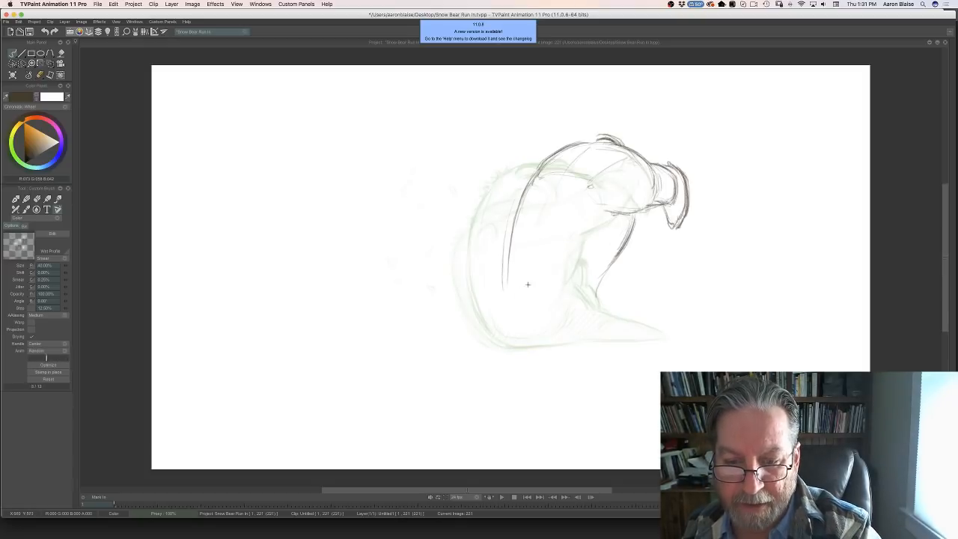
- Draw the bear's rounded rump, with a short hip curve above it and the start of the underside
mouse_move(522, 290)
mouse_down()
mouse_move(512, 217)
mouse_move(496, 295)
mouse_move(498, 320)
mouse_move(498, 290)
mouse_move(515, 330)
mouse_up()
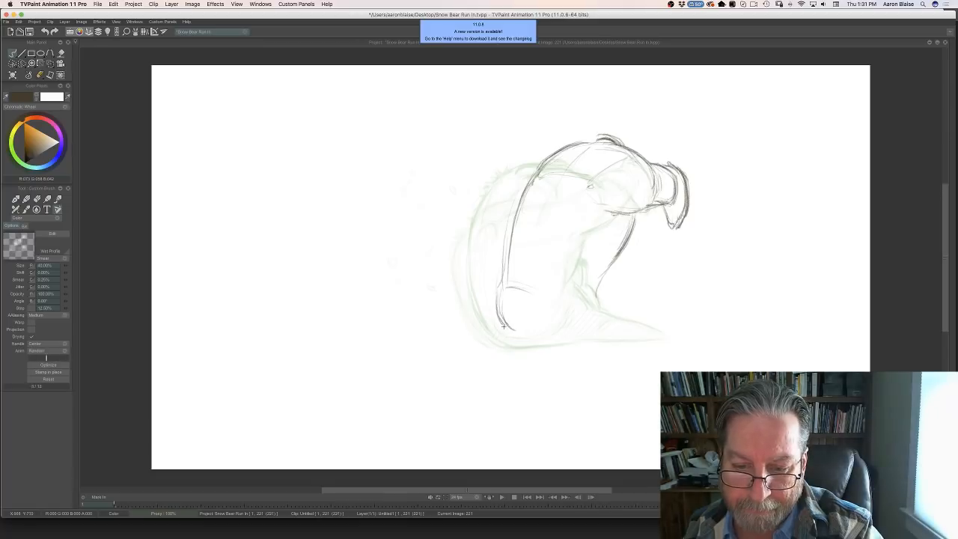
key(Left)
key(Right)
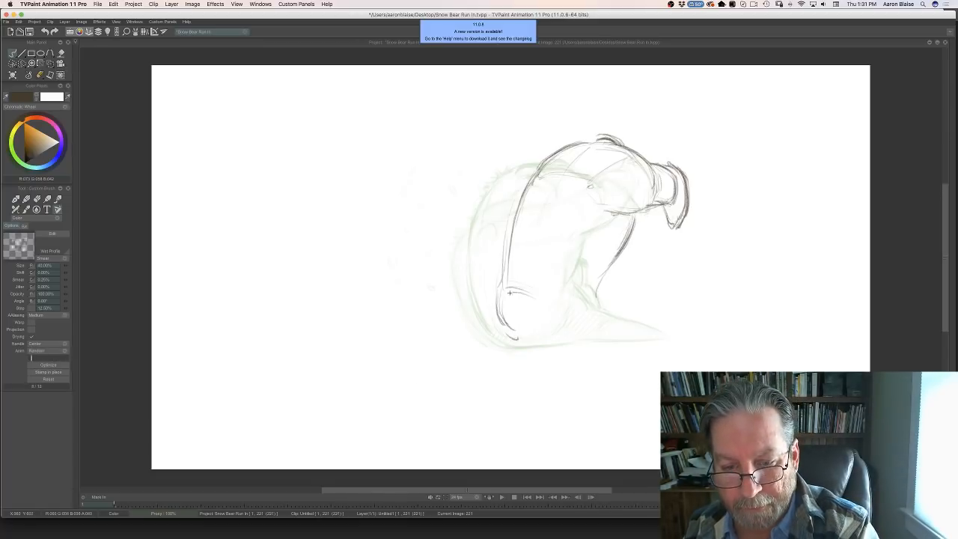
mouse_move(513, 338)
mouse_down()
mouse_move(564, 346)
mouse_move(511, 343)
mouse_move(539, 344)
mouse_up()
key(Left)
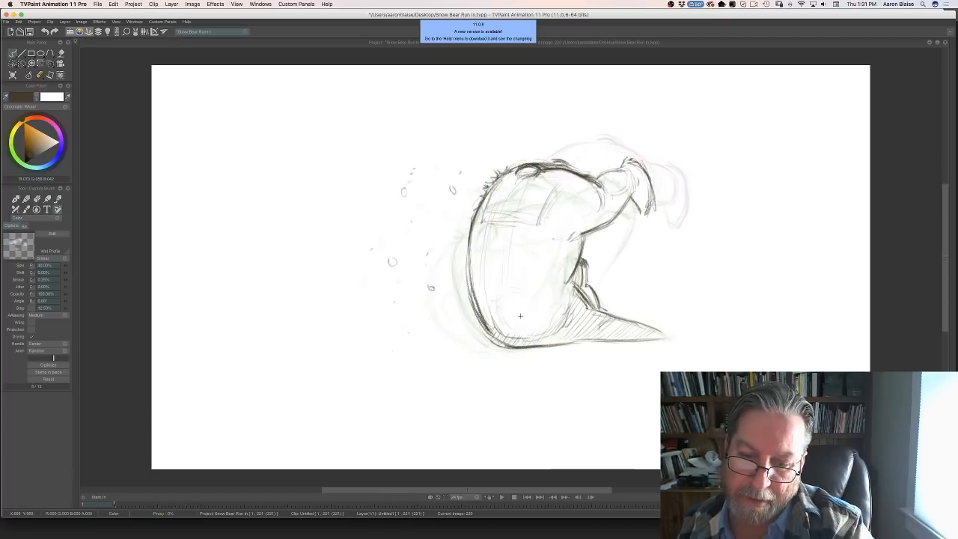
key(Right)
- Draw the top edge of the outstretched leg from the bottom of the belly line to the foot's pointed tip
drag(596, 293, 598, 301)
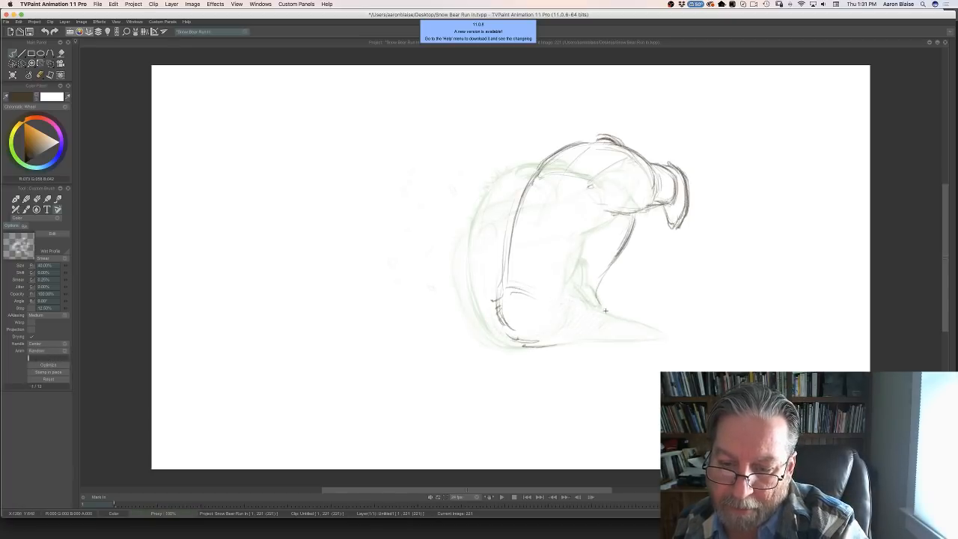
mouse_move(606, 309)
mouse_down()
mouse_move(623, 313)
mouse_move(605, 311)
mouse_up()
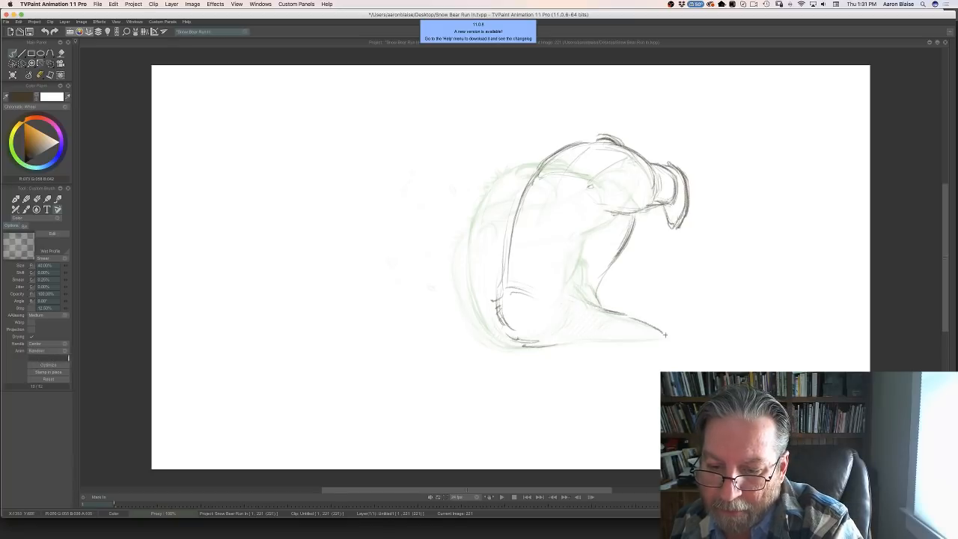
key(Left)
key(Right)
key(Left)
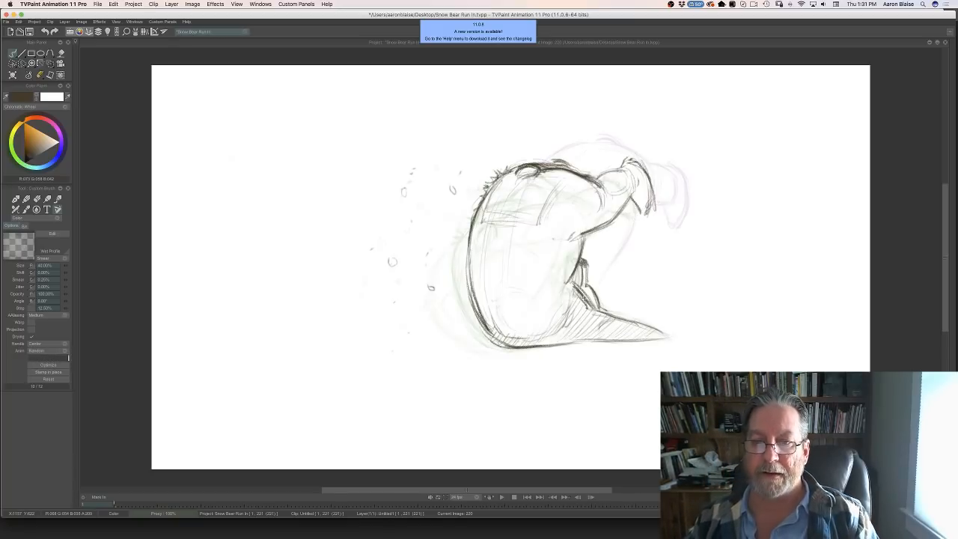
key(Right)
key(Left)
key(Right)
- Strengthen the upper belly line and draw the leg's underside from the foot tip back toward the rump
drag(631, 216, 615, 244)
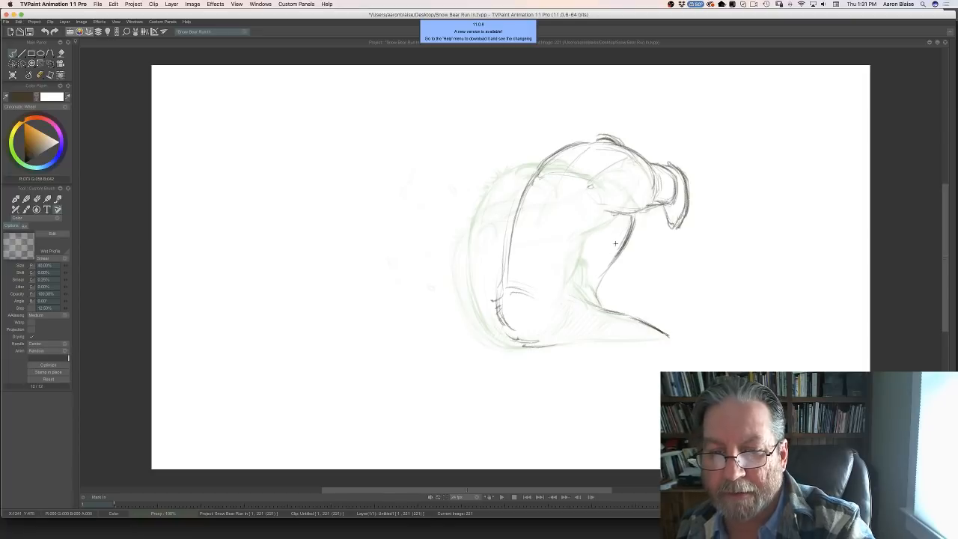
drag(668, 336, 582, 342)
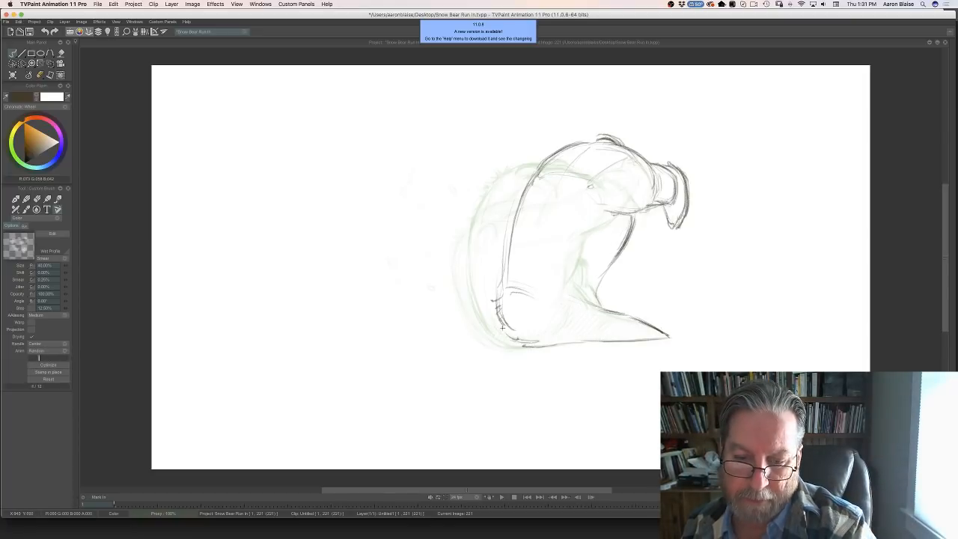
key(Left)
key(Right)
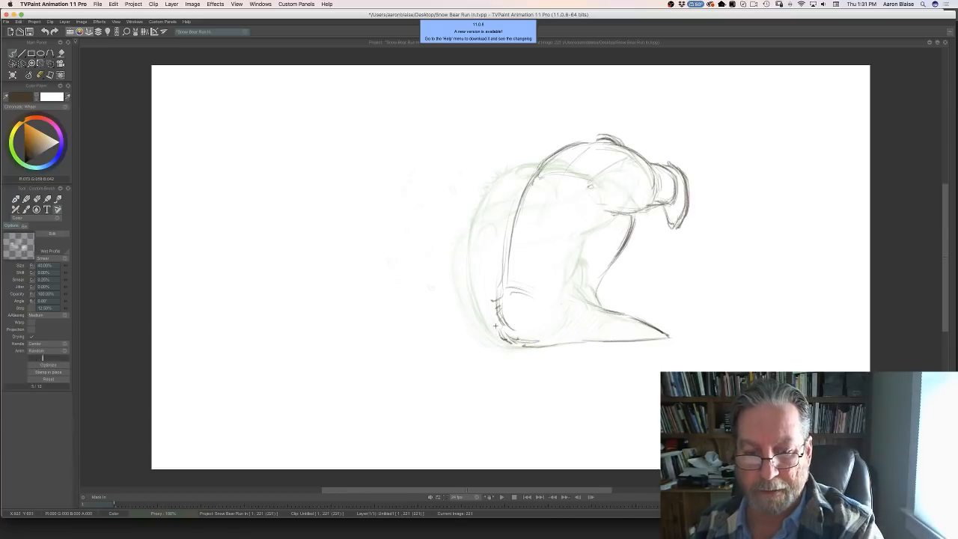
- Build up the rump's lower back corner with short rounded fur strokes, comparing it with the neighbouring frames
key(Left)
key(Left)
key(Right)
key(Right)
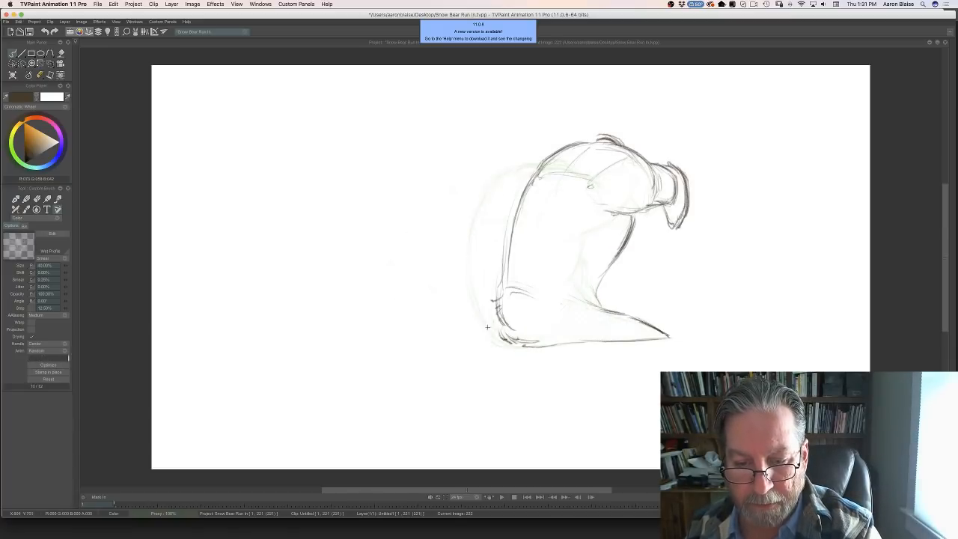
key(Left)
key(Right)
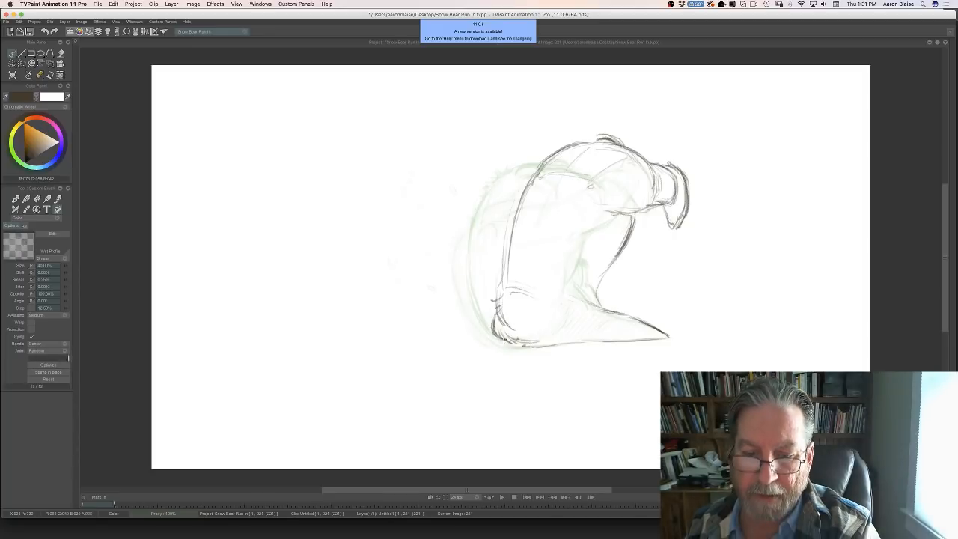
key(Left)
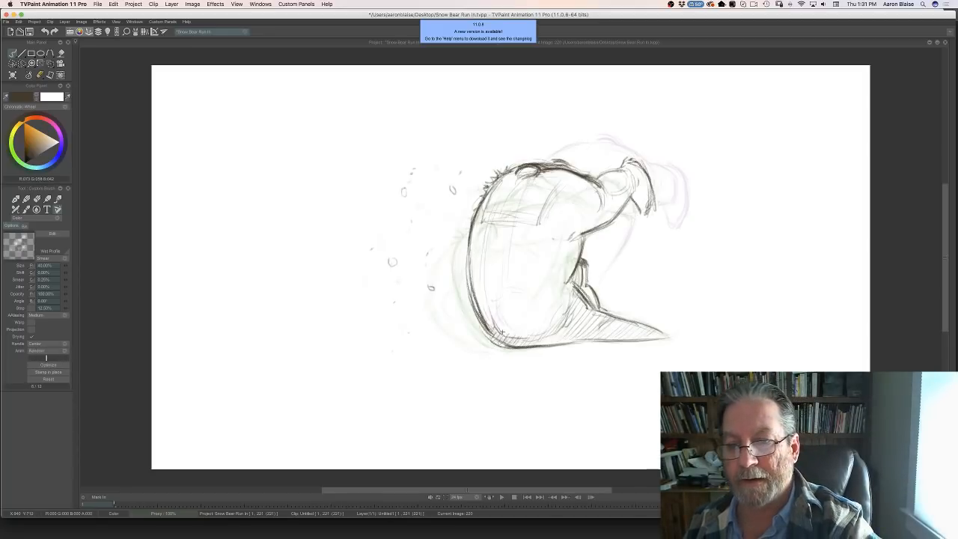
key(Right)
- Darken the belly line and add small claw strokes at the tip of the raised paw
drag(631, 223, 612, 262)
key(Left)
key(Right)
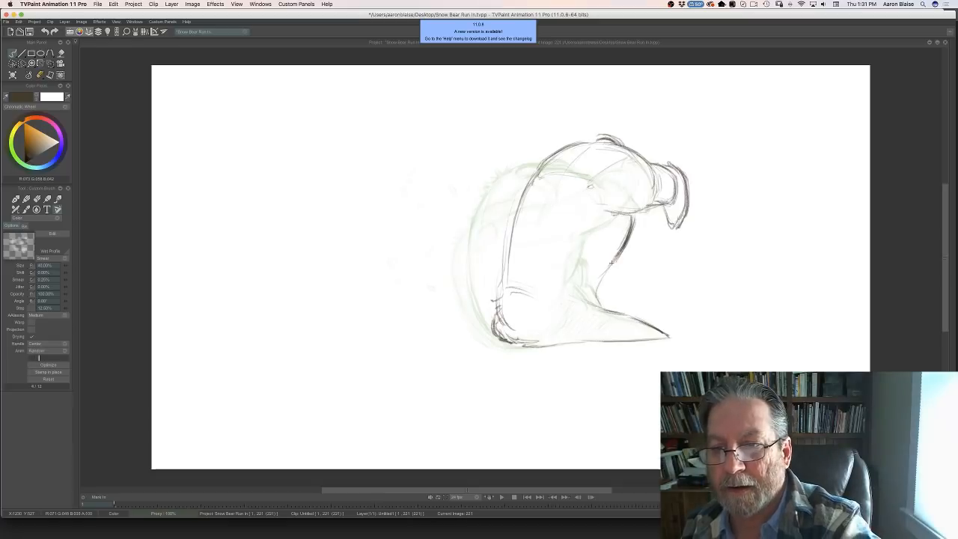
drag(665, 217, 681, 226)
key(Left)
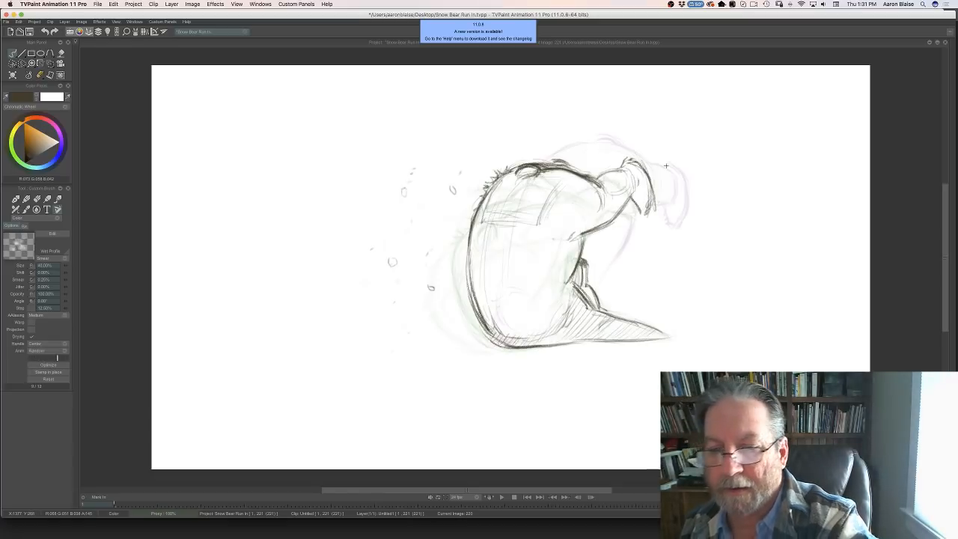
key(Right)
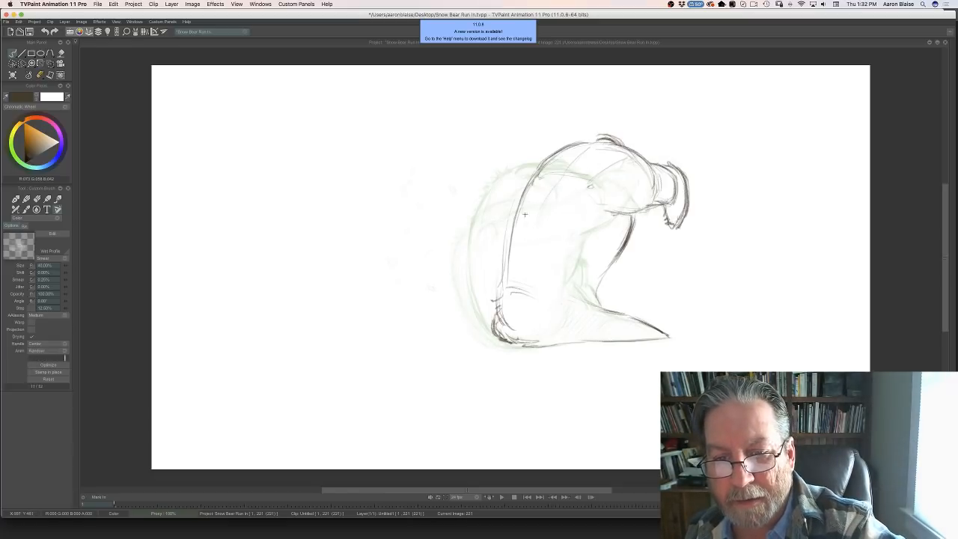
- Reinforce the lower back line and add fur strokes and contour curves around the hip and thigh
drag(526, 192, 495, 292)
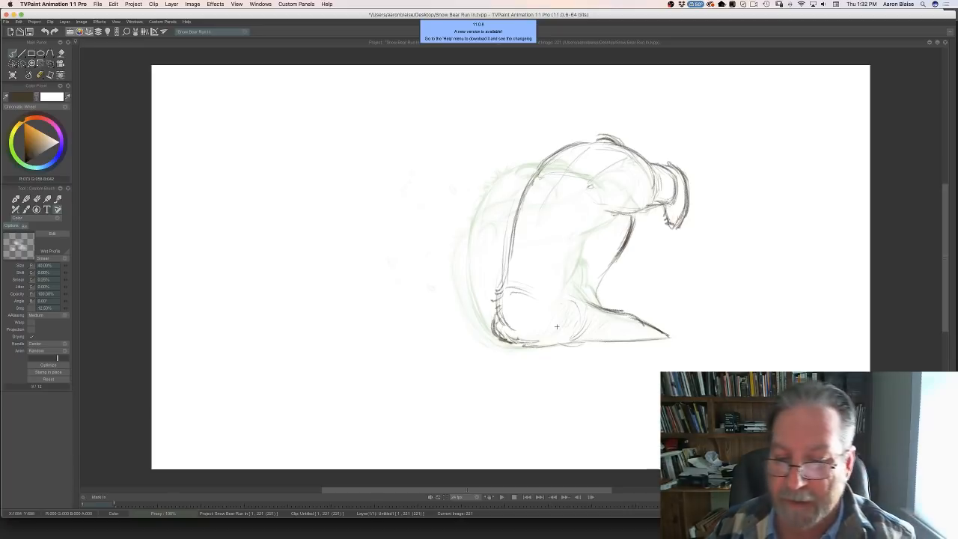
drag(537, 300, 525, 295)
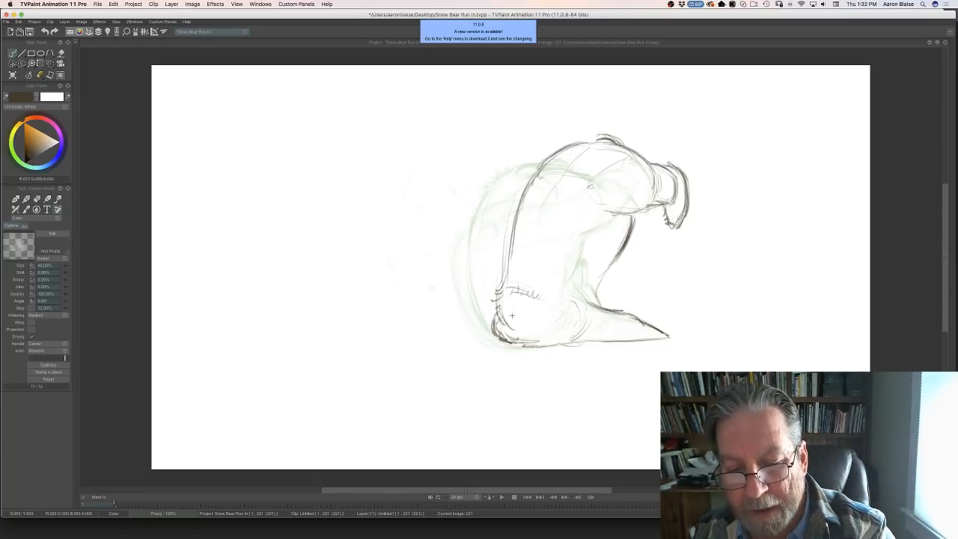
drag(513, 303, 513, 317)
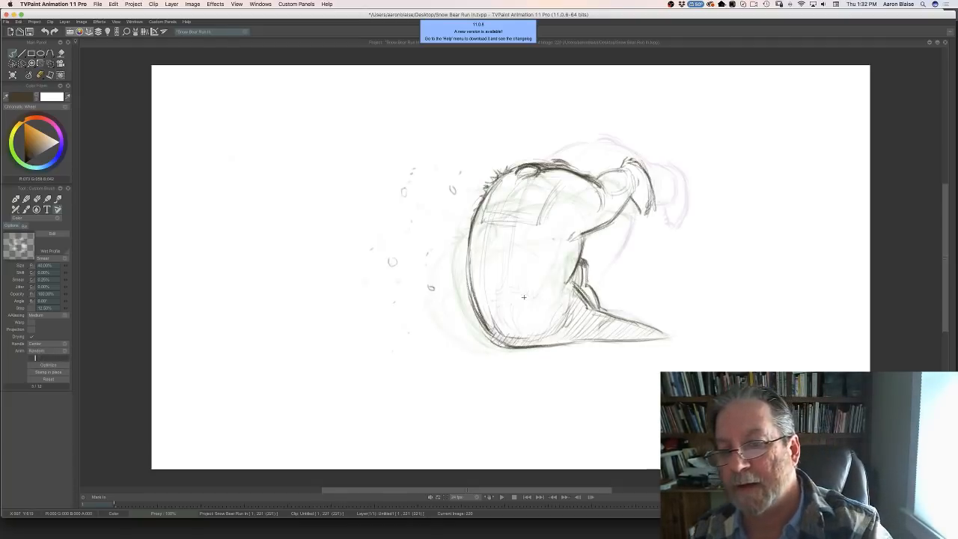
- Refine the raised paw with a darker outer edge and heavier claw marks, checking the pose against frame 220
key(e)
key(Left)
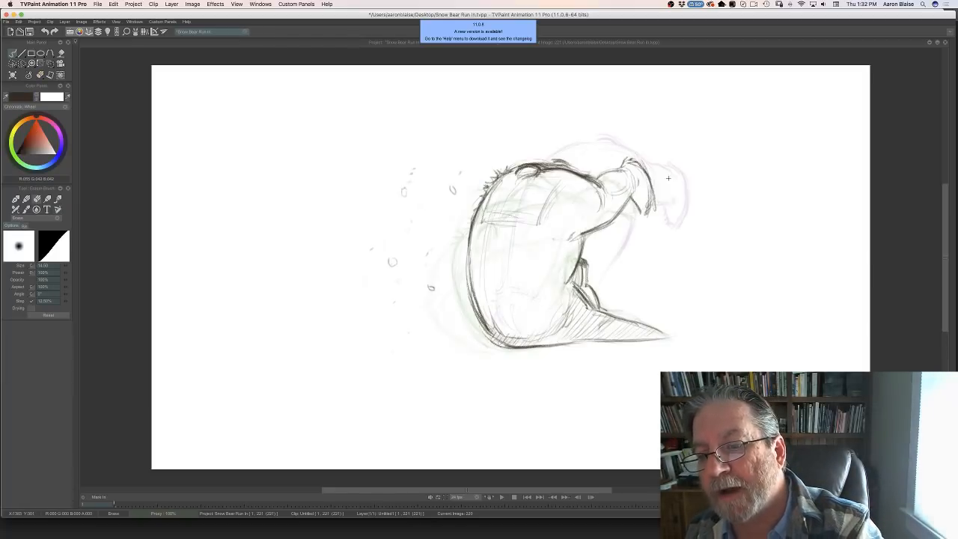
key(Right)
key(b)
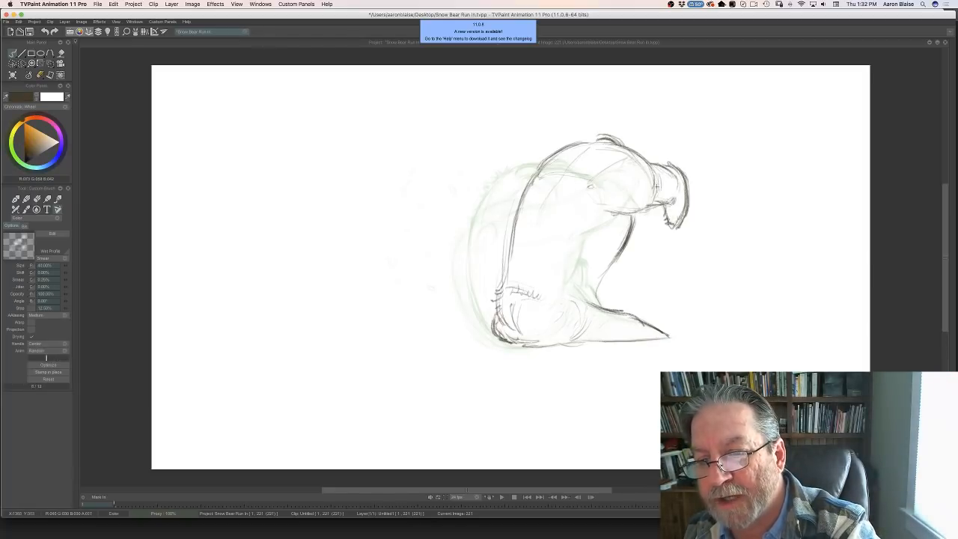
drag(656, 185, 647, 162)
key(Left)
key(Right)
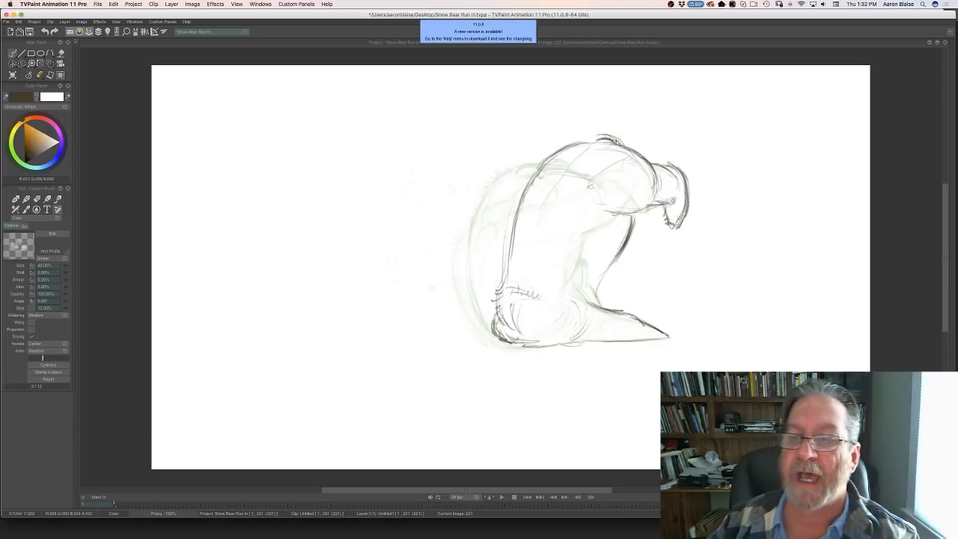
key(Left)
key(Right)
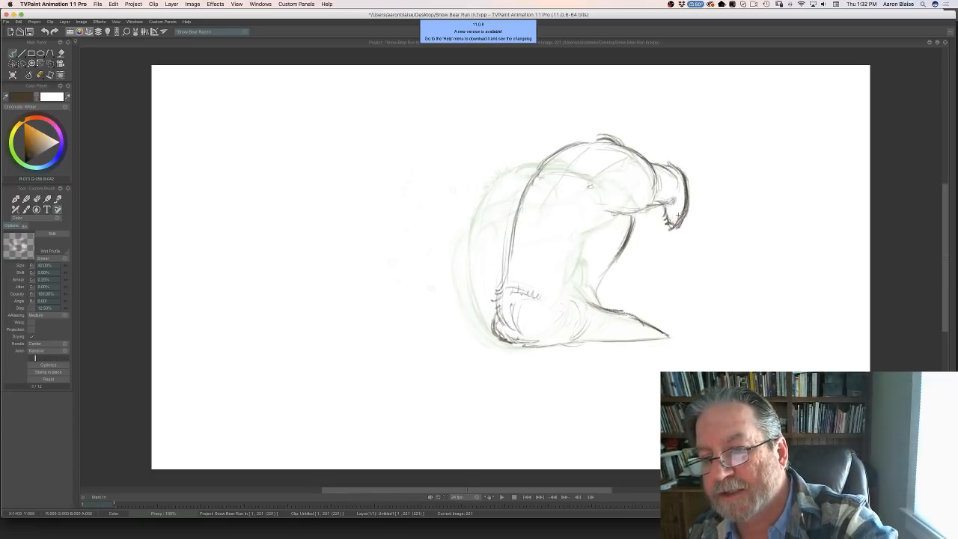
key(Left)
key(Right)
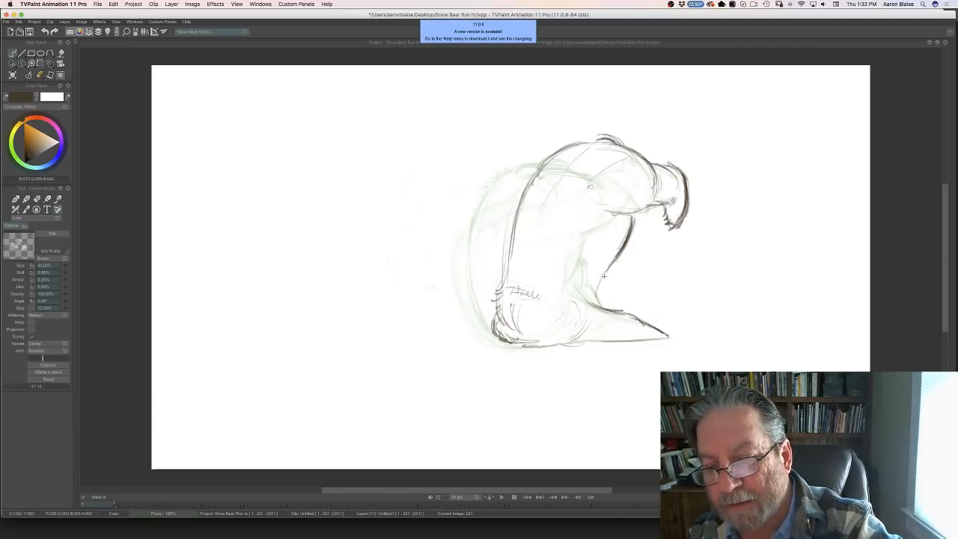
- Darken the lower belly line where it curves into the outstretched leg, checking it against frame 220
drag(604, 276, 597, 303)
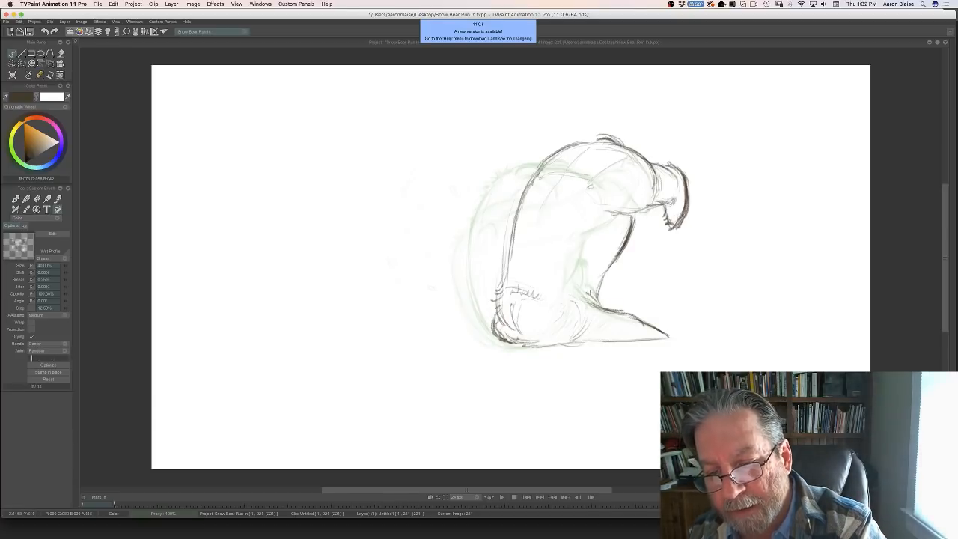
key(Left)
key(Right)
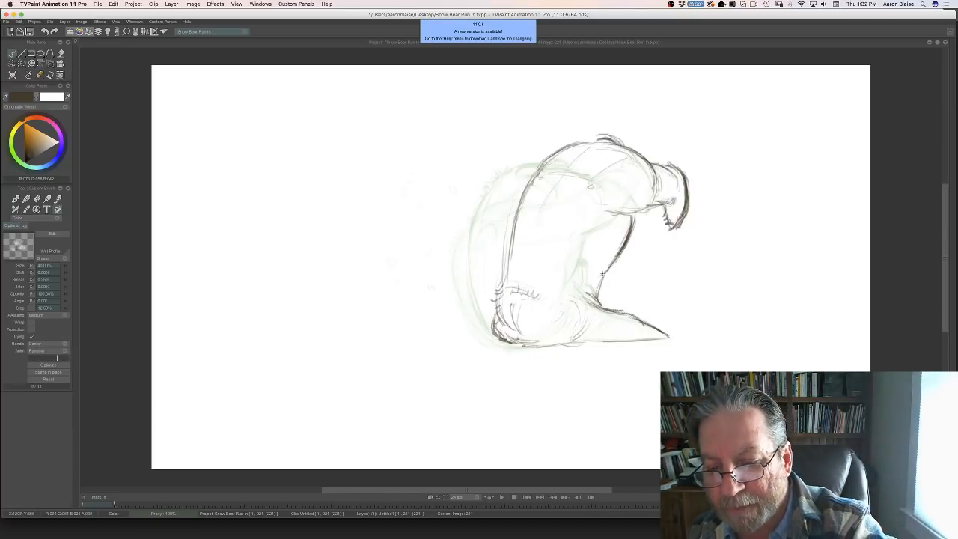
key(Left)
key(Right)
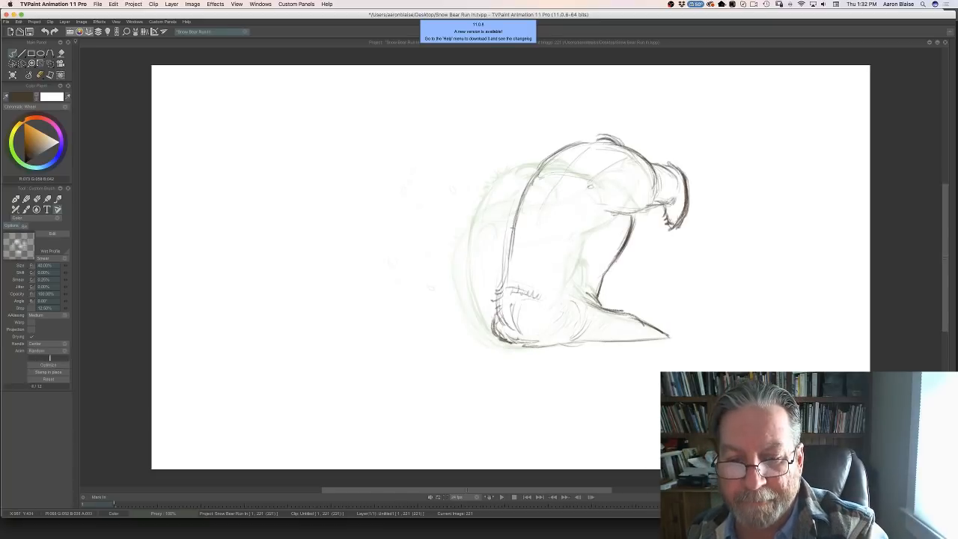
key(Left)
key(Right)
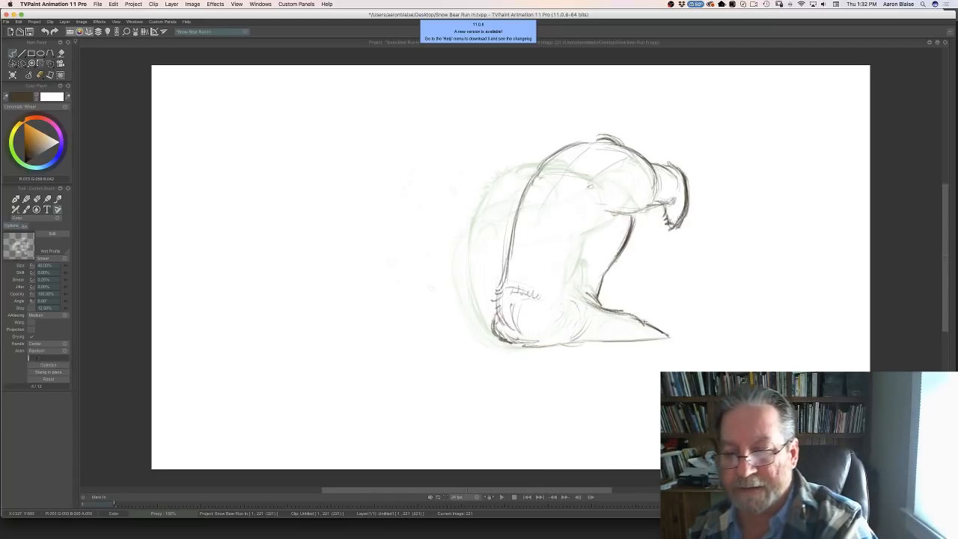
- Extend the foot's tip slightly, shade the outstretched leg with diagonal hatching, and compare the drawing with frame 220
drag(641, 341, 587, 342)
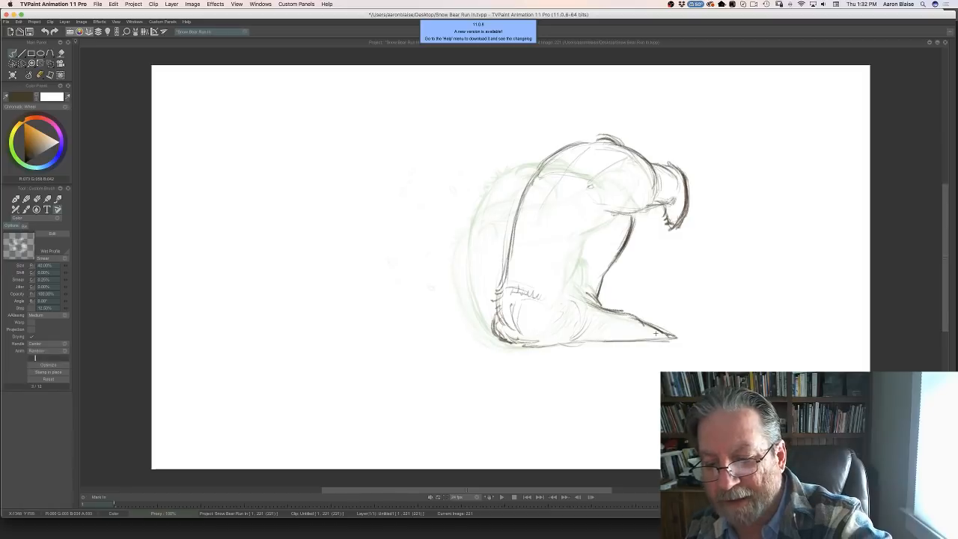
mouse_move(643, 328)
mouse_down()
mouse_move(585, 336)
mouse_move(598, 309)
mouse_move(567, 321)
mouse_up()
key(Left)
key(Right)
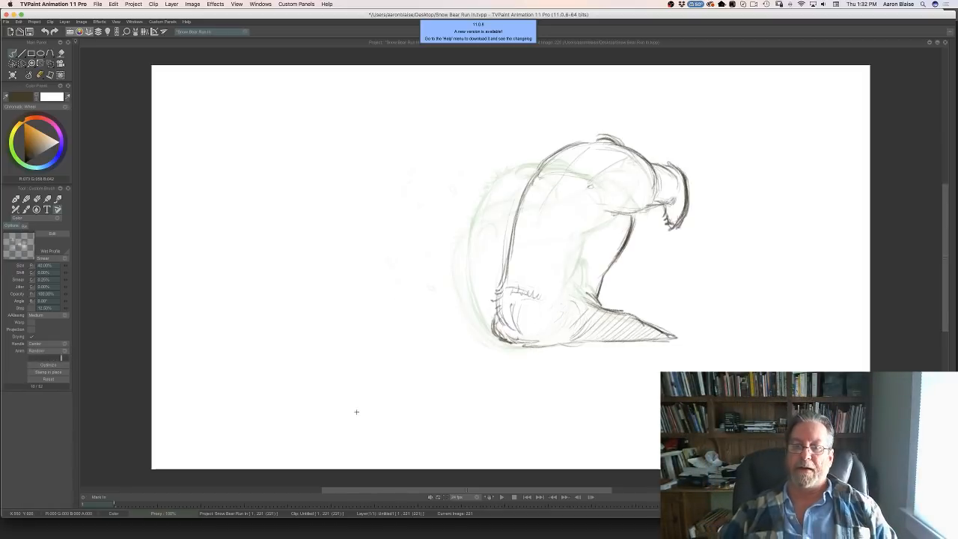
key(Left)
key(Right)
key(Left)
key(Right)
key(Left)
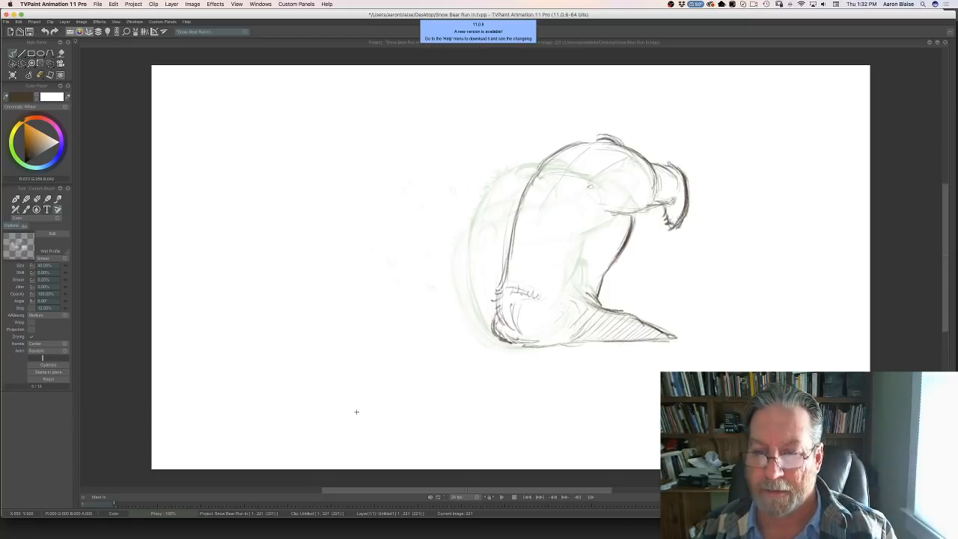
- Show the clip's timeline below the canvas
key(Down)
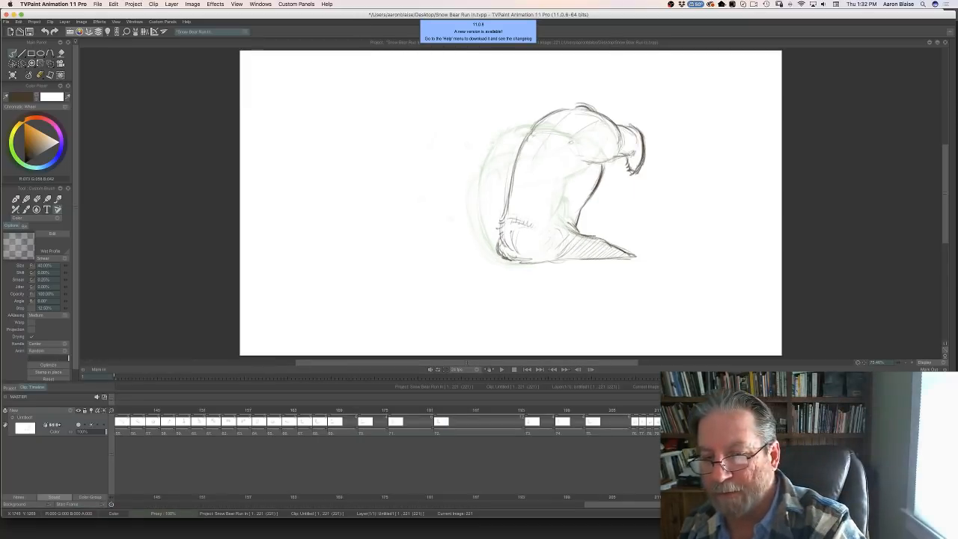
drag(707, 411, 737, 409)
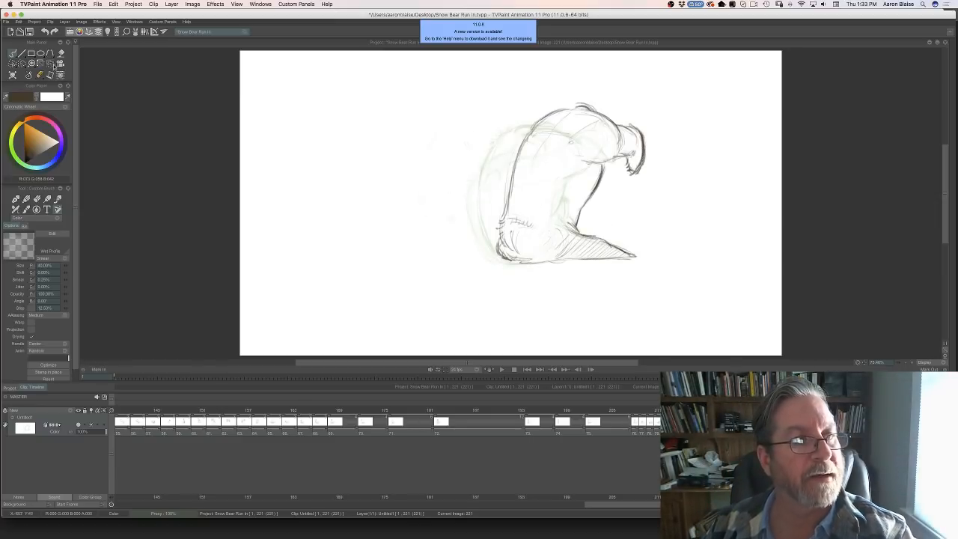
- Scale the bear drawing on frame 221 down to about 91% and nudge it into alignment with the previous pose
click(60, 64)
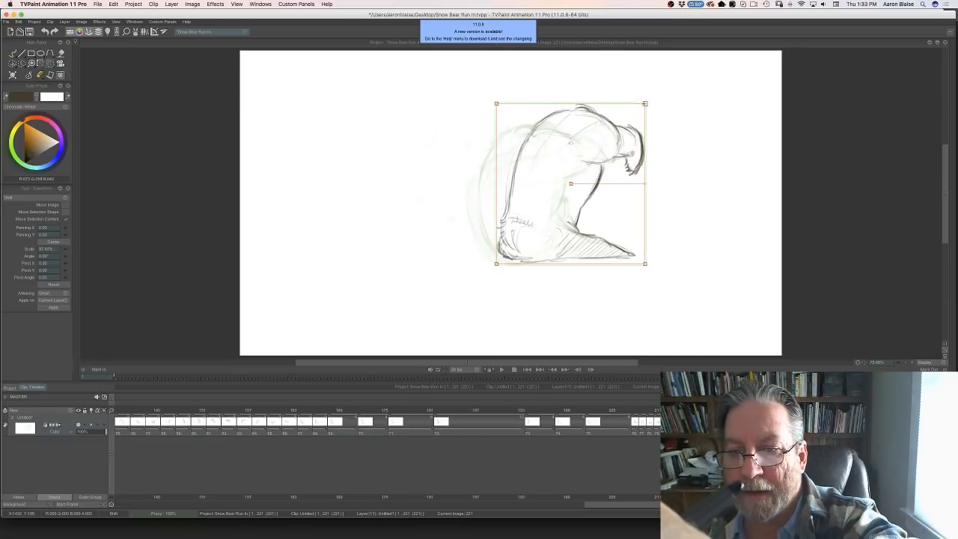
drag(645, 104, 641, 107)
drag(522, 170, 518, 175)
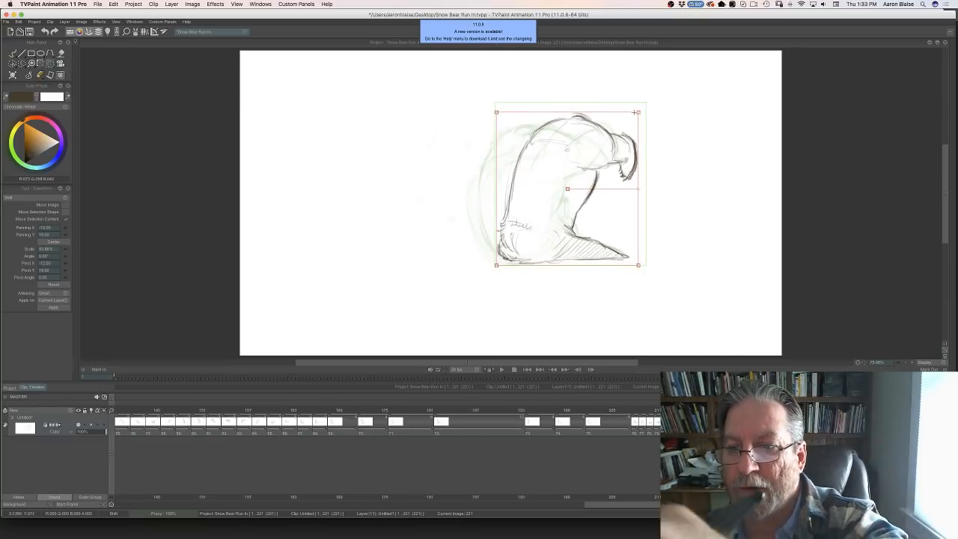
drag(638, 112, 636, 115)
drag(531, 167, 530, 168)
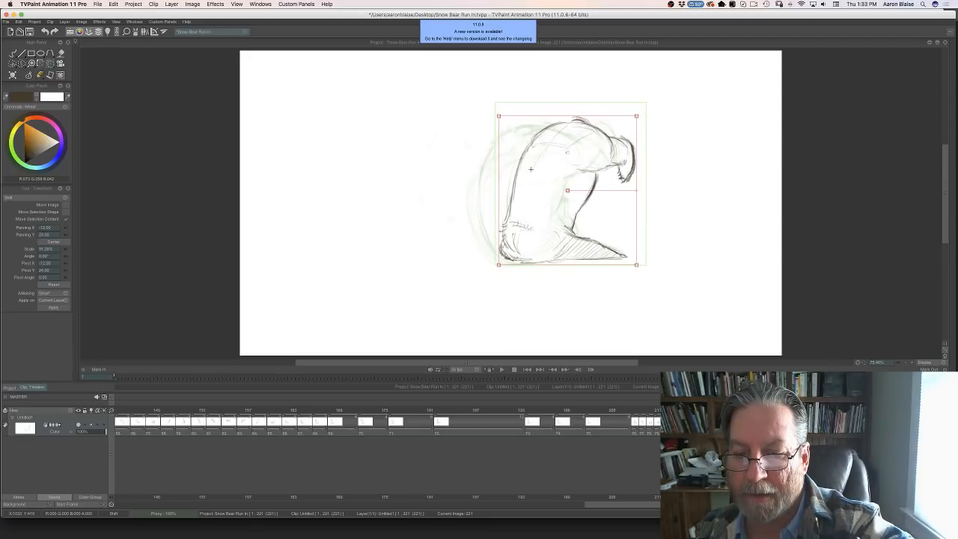
key(Return)
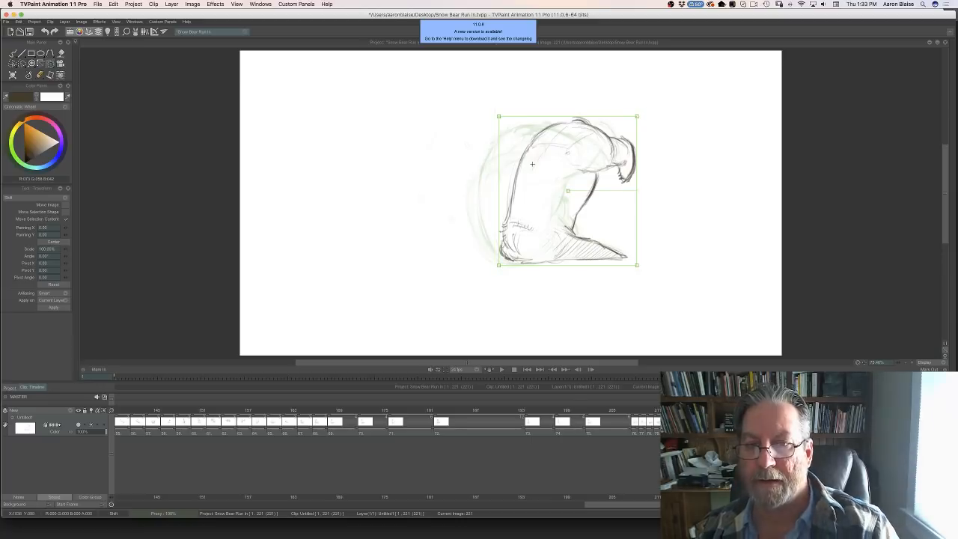
- Scale the bear drawing on frame 220 down to about 95%, realign its outstretched leg with frame 221, and return to the drawing brush
key(Left)
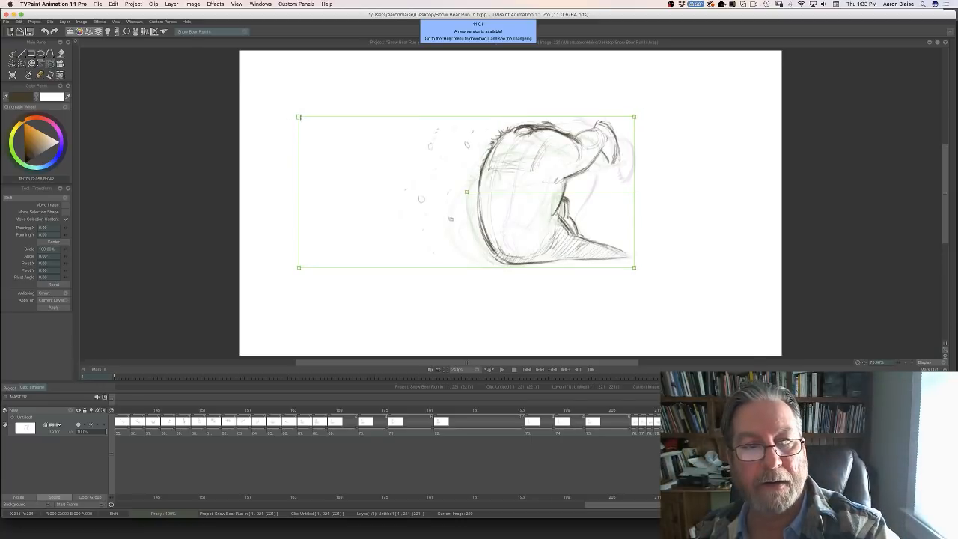
drag(299, 116, 308, 120)
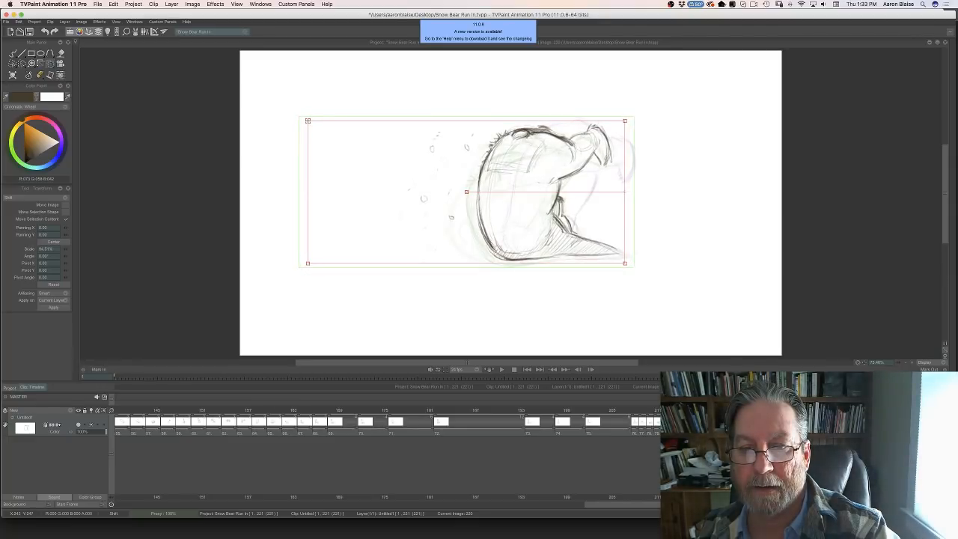
drag(337, 165, 343, 170)
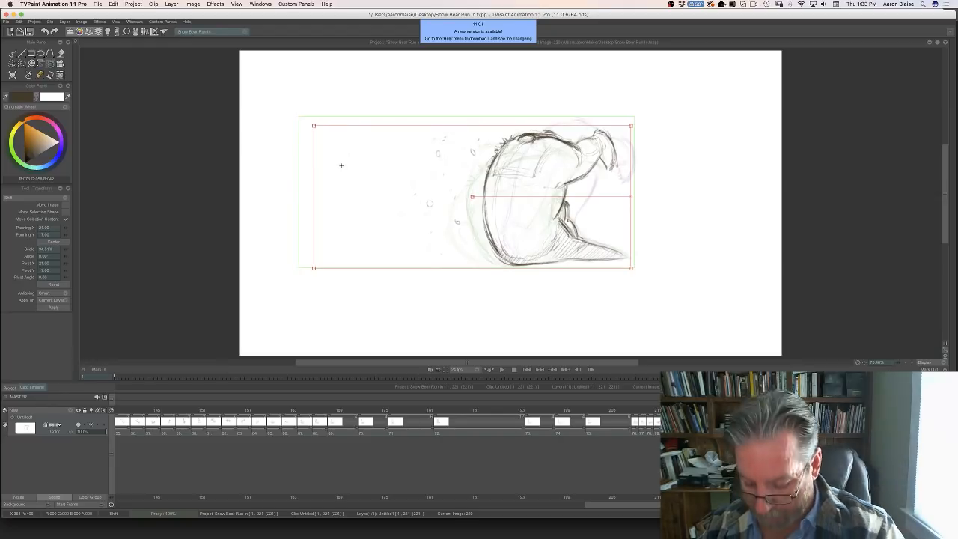
key(Return)
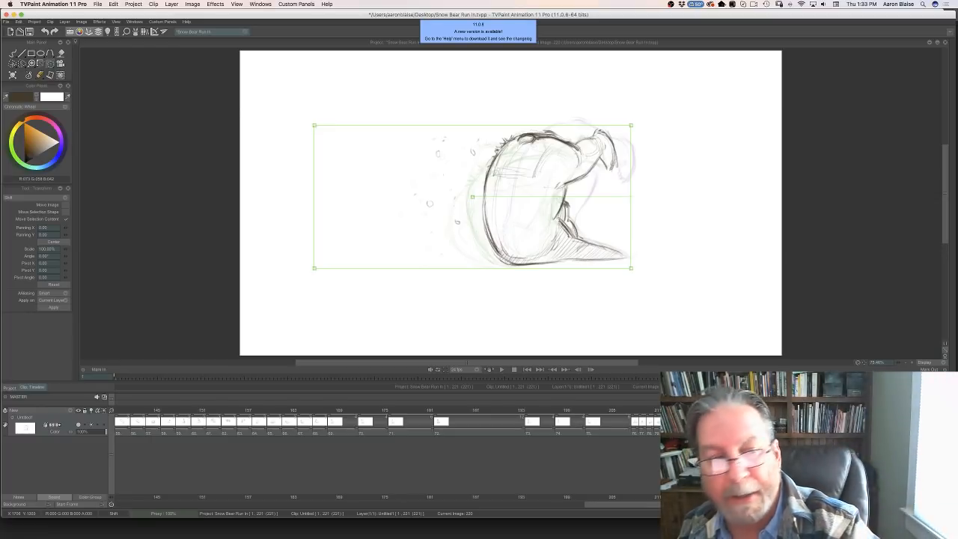
click(39, 75)
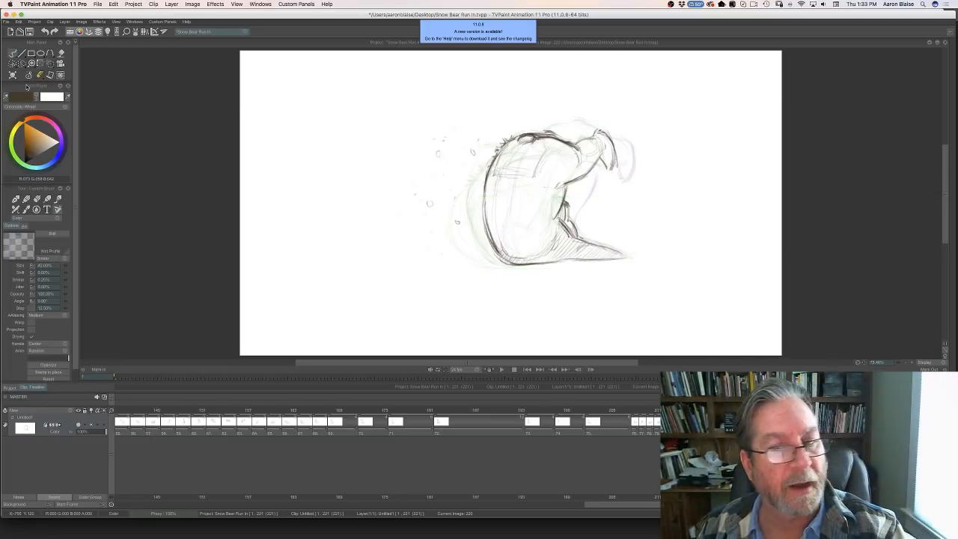
- Play the animation through to check how the resized poses on frames 220 and 221 move
key(Right)
key(Right)
key(Right)
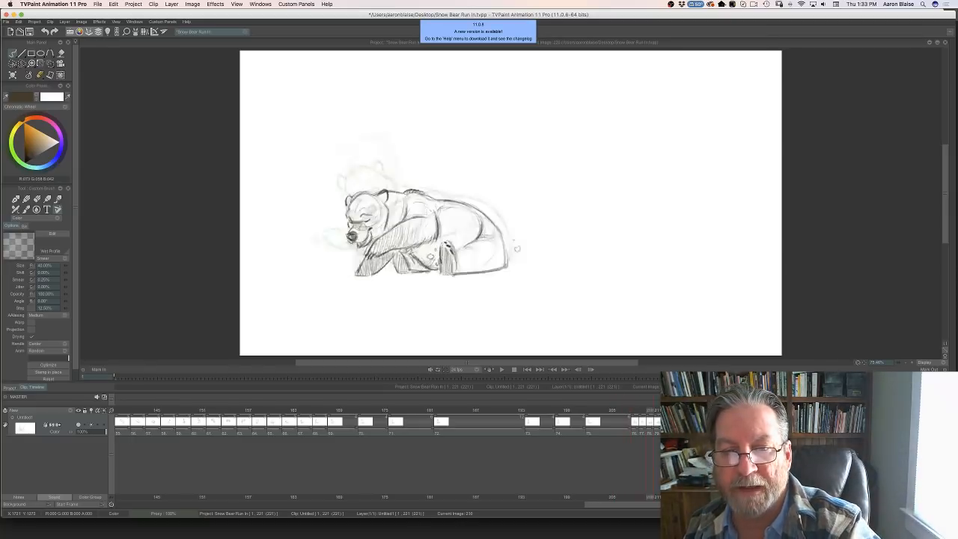
key(space)
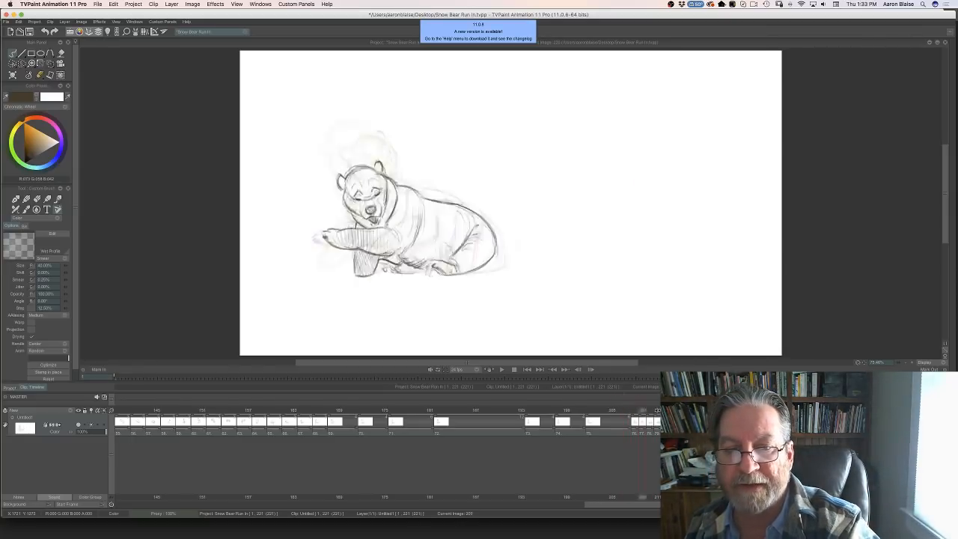
key(space)
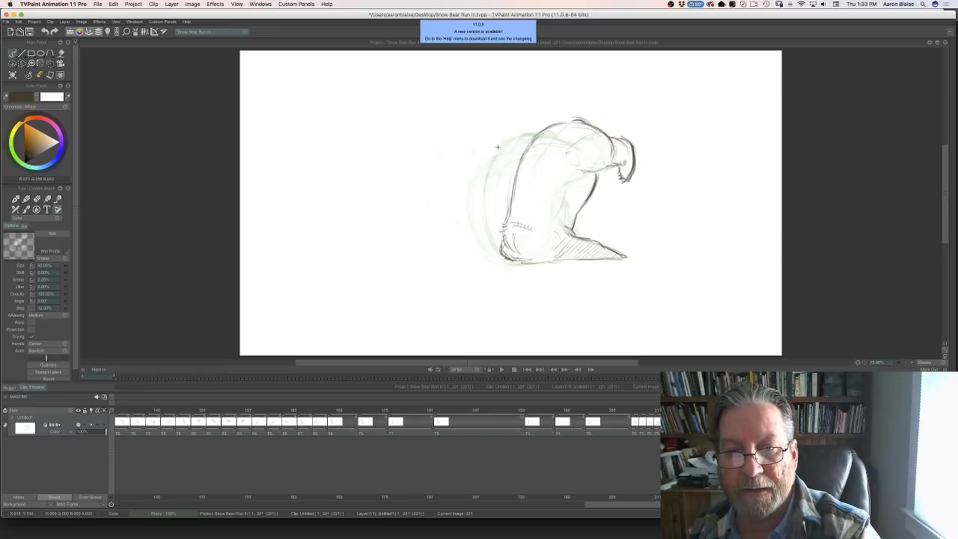
- Scatter small snow flecks around the bear's back on frame 221 and extend the clip with a copy of the drawing on frame 222
click(465, 209)
click(480, 220)
click(445, 230)
drag(418, 233, 420, 237)
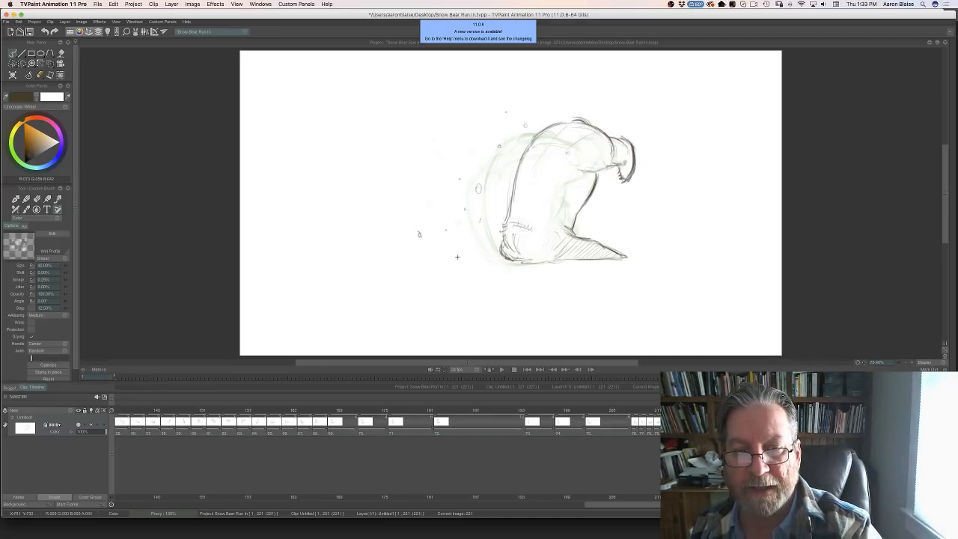
click(459, 257)
mouse_move(731, 410)
mouse_down()
mouse_move(597, 410)
mouse_move(741, 410)
mouse_up()
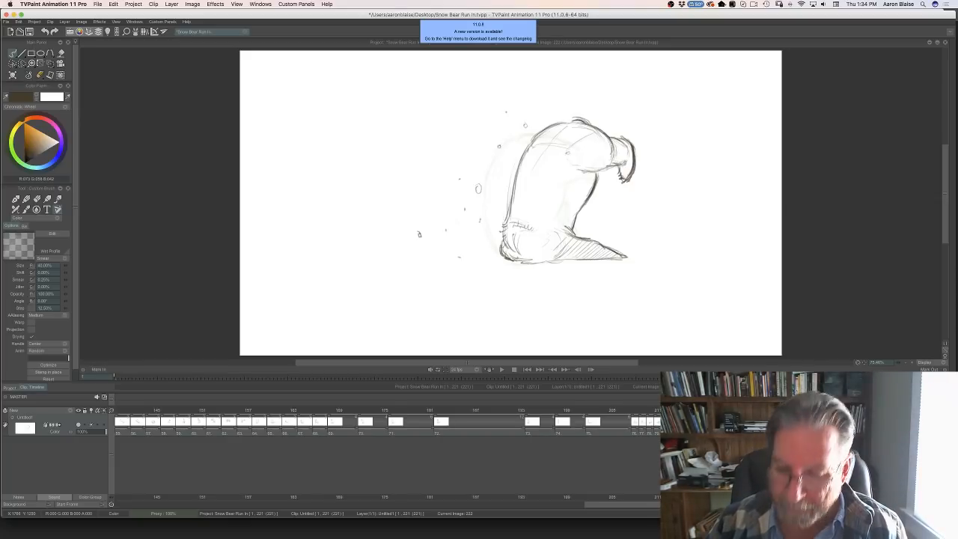
- Flip back and forth between frames 214 and 222 to examine the motion of the bear tumbling onto its back
key(Left)
key(Left)
key(Left)
key(Left)
key(Left)
key(Right)
key(Right)
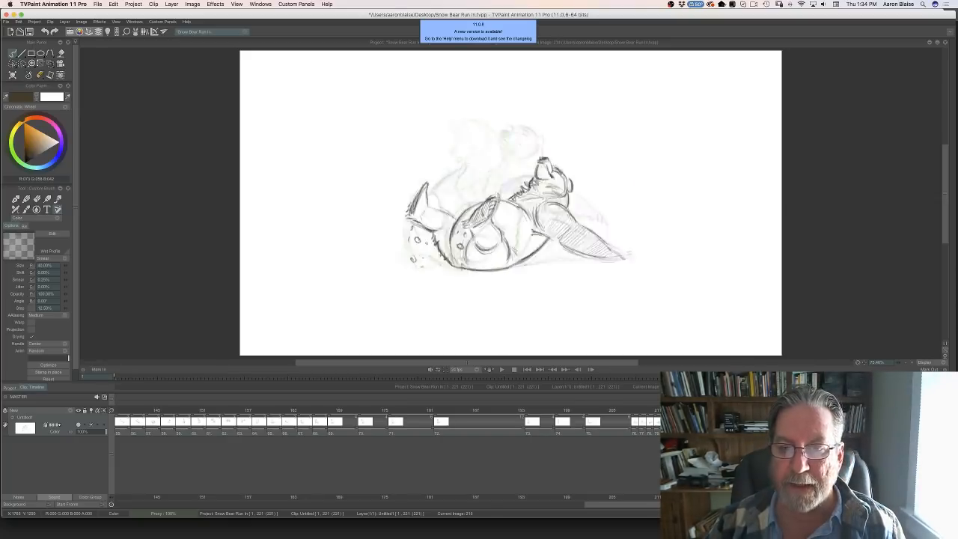
key(Right)
key(Right)
key(Right)
key(Left)
key(Left)
key(Left)
key(Left)
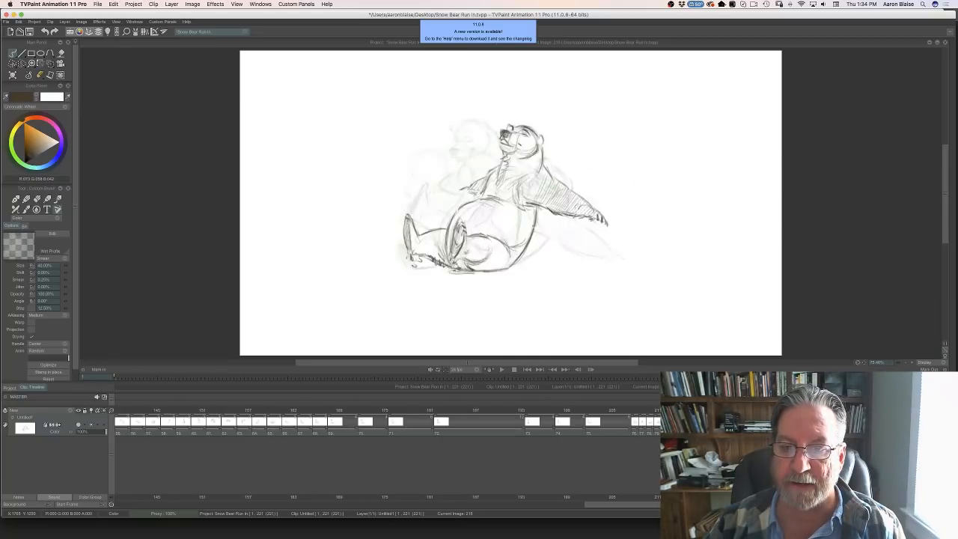
key(Right)
key(Right)
key(Right)
key(Right)
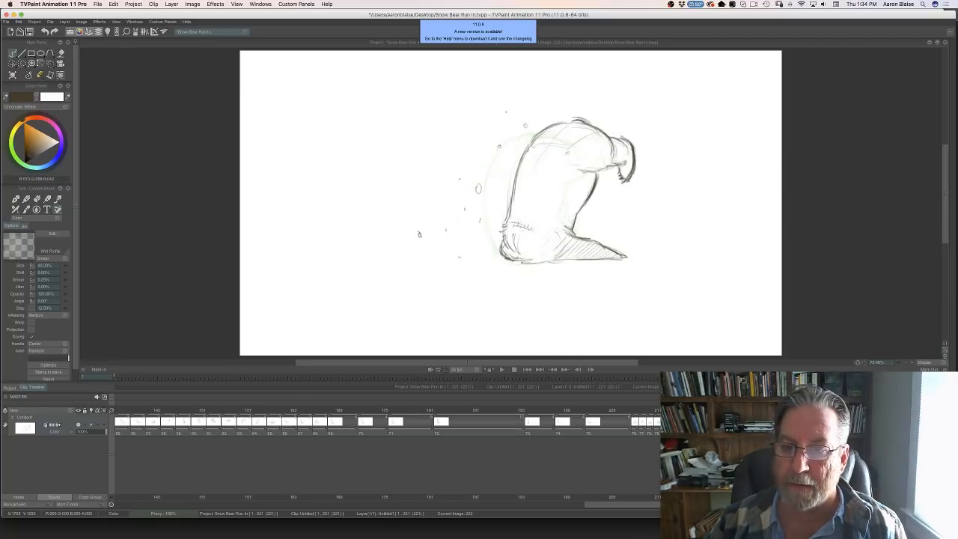
key(Left)
key(Left)
key(Left)
key(Left)
key(Left)
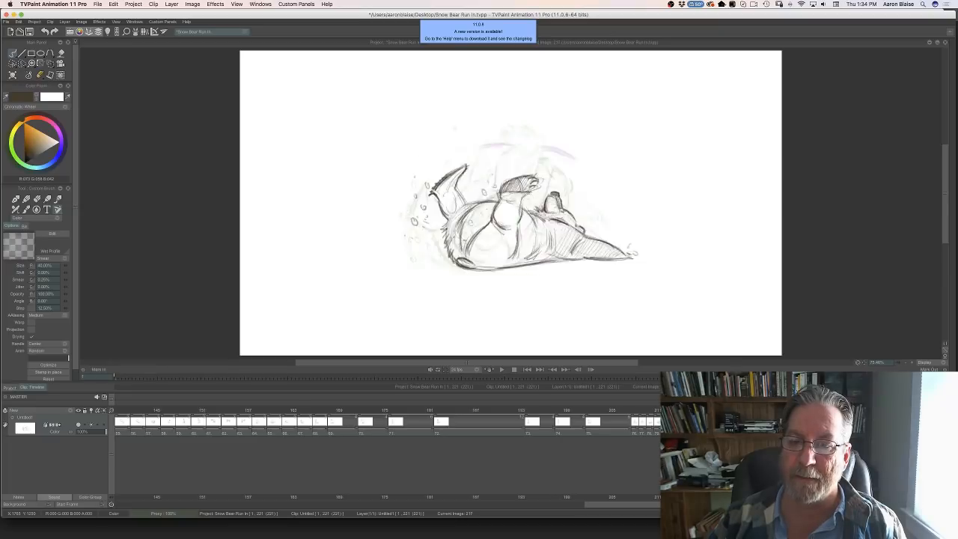
key(Right)
key(Right)
key(Right)
key(Right)
key(Right)
key(Left)
key(Left)
key(Left)
key(Left)
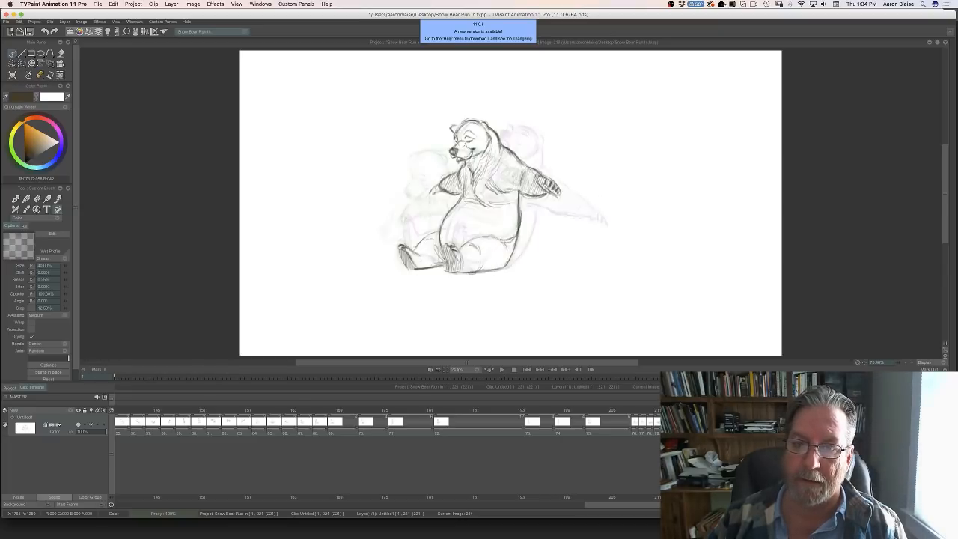
key(Right)
key(Right)
key(Right)
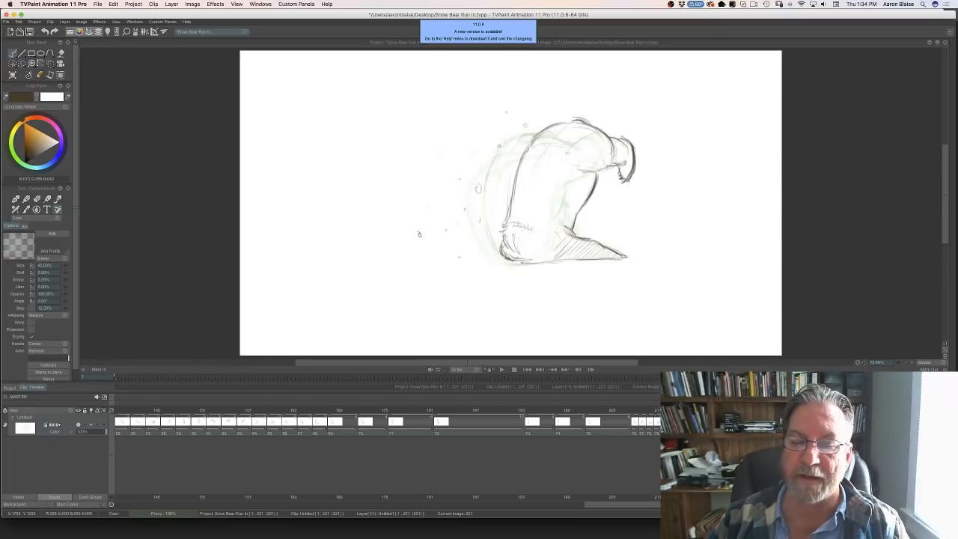
key(Left)
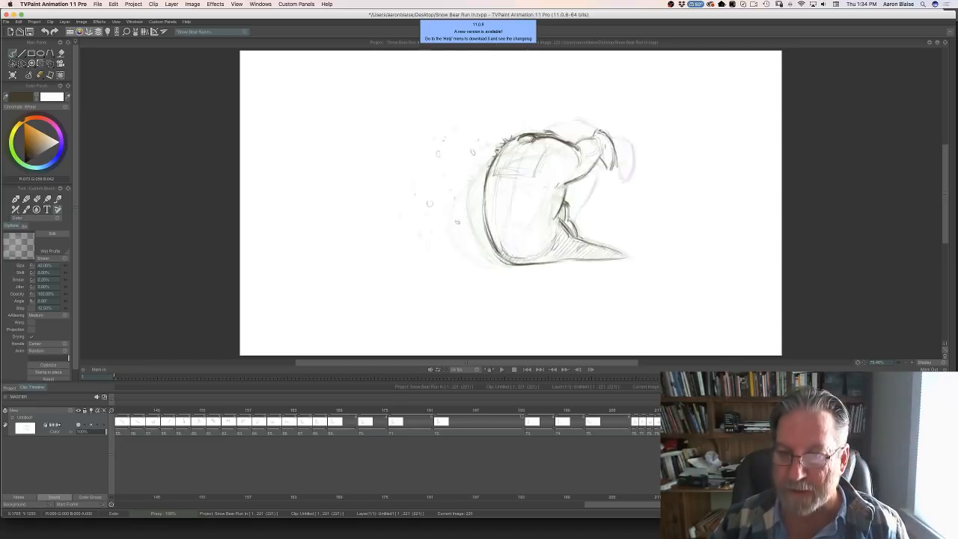
key(Left)
key(Left)
key(Left)
key(Left)
key(Right)
key(Right)
key(Right)
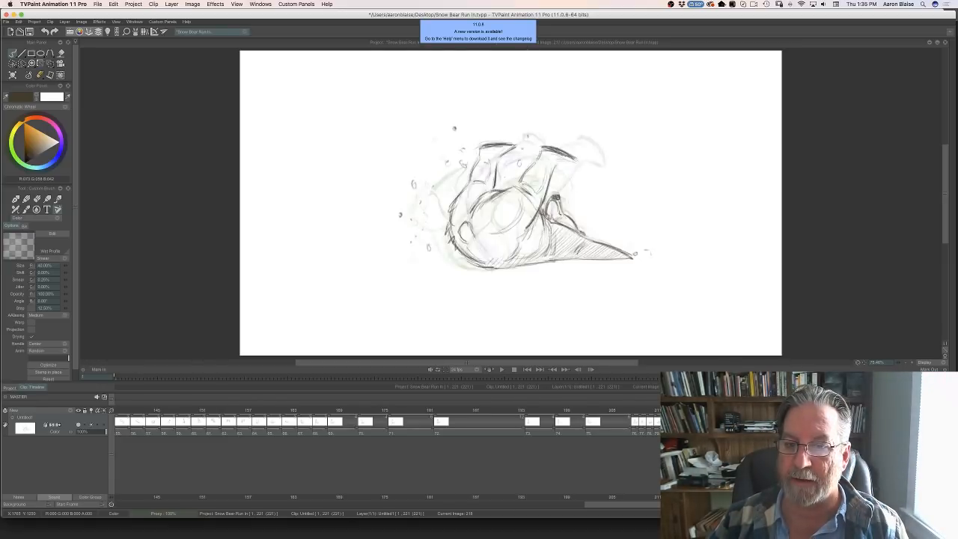
key(Right)
key(Right)
key(Right)
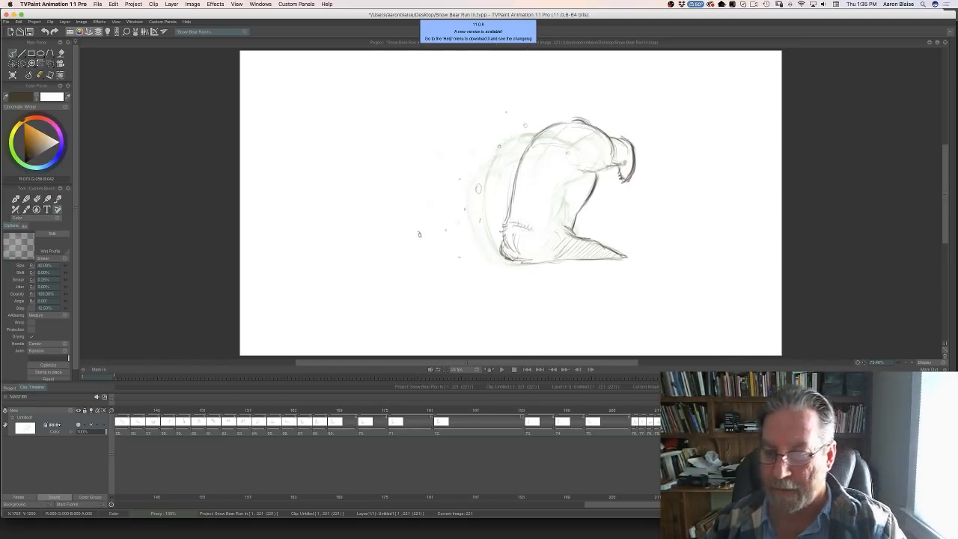
key(Right)
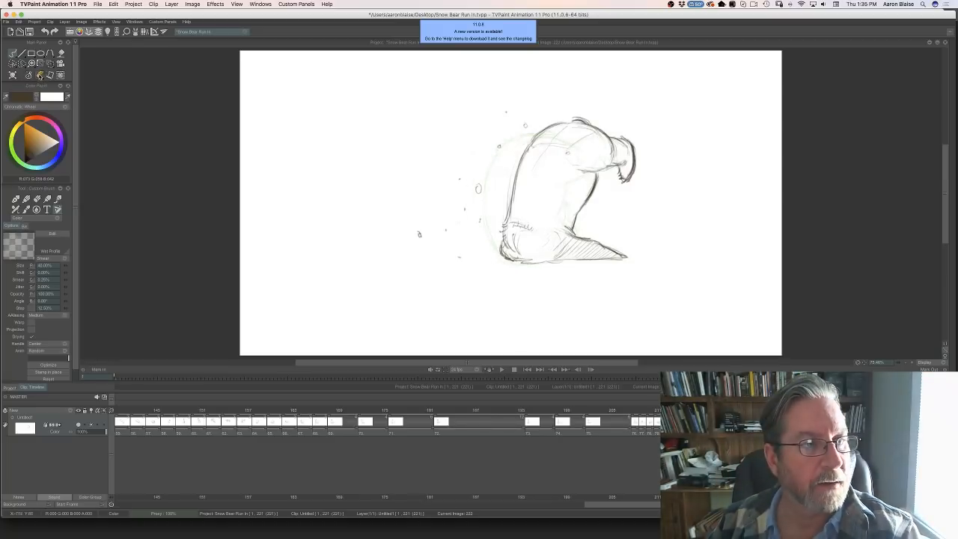
- Clear the copied drawing from frame 222, hide the clip's timeline, and review the poses back to frame 219
click(12, 77)
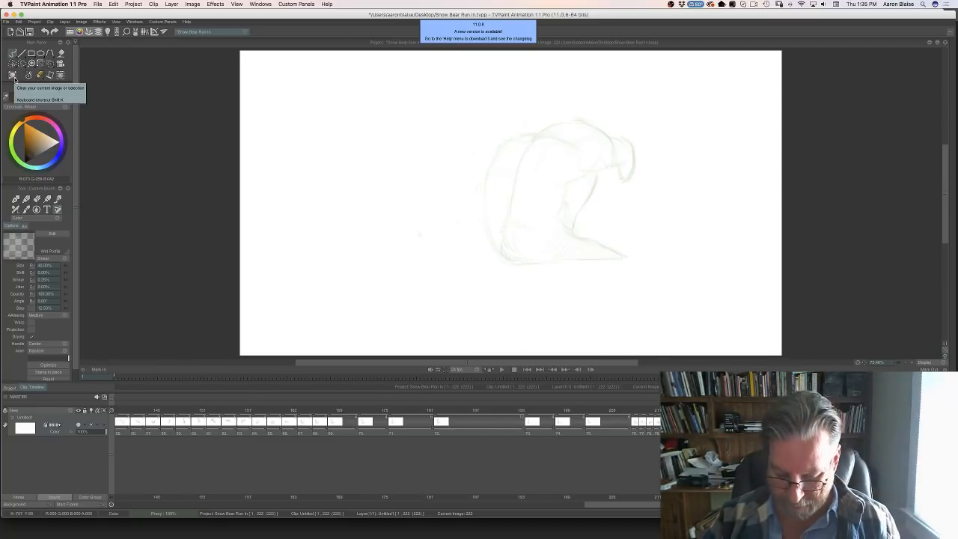
key(Tab)
key(Left)
key(Left)
key(Left)
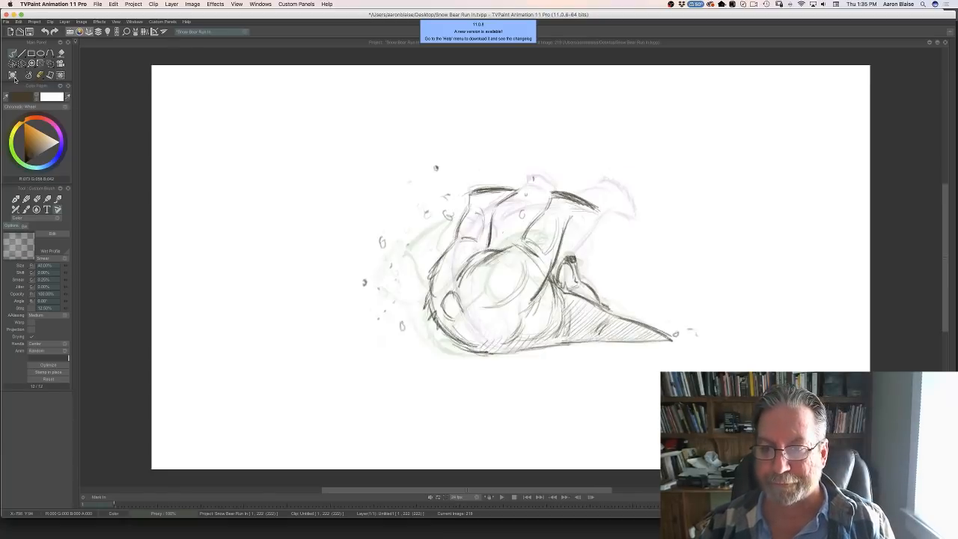
key(Right)
key(Right)
key(Right)
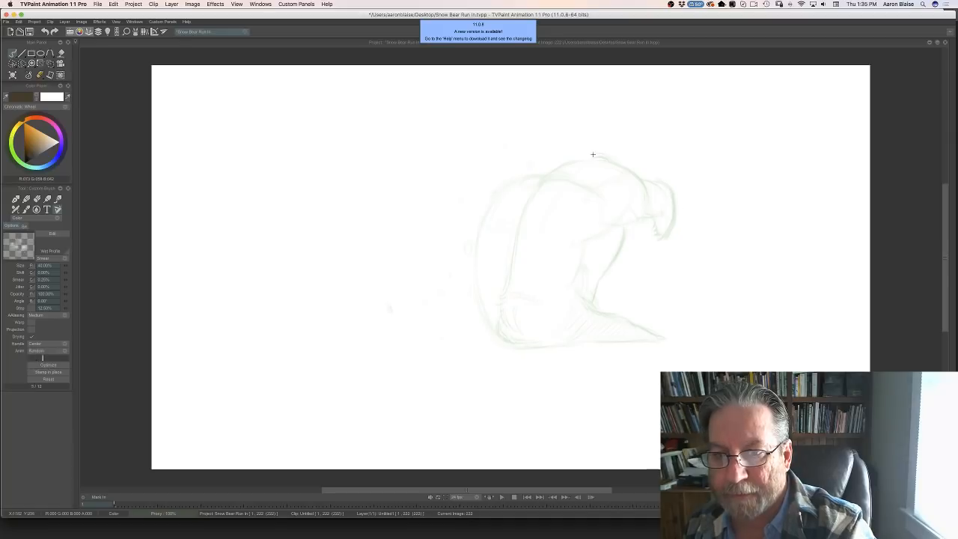
- Try a short inner body line and a curved shoulder line on frame 222, checking them against frame 220
drag(569, 199, 558, 226)
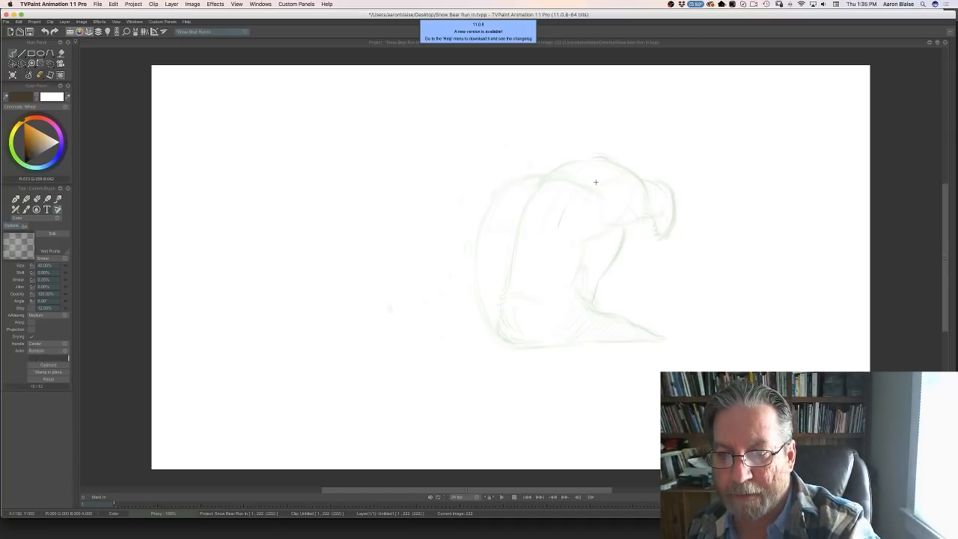
drag(651, 190, 612, 180)
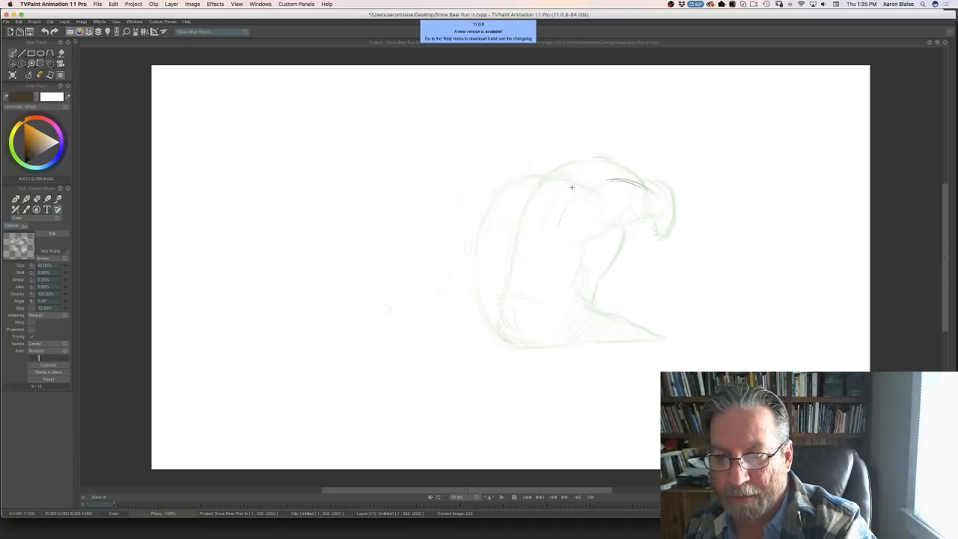
key(Left)
key(Right)
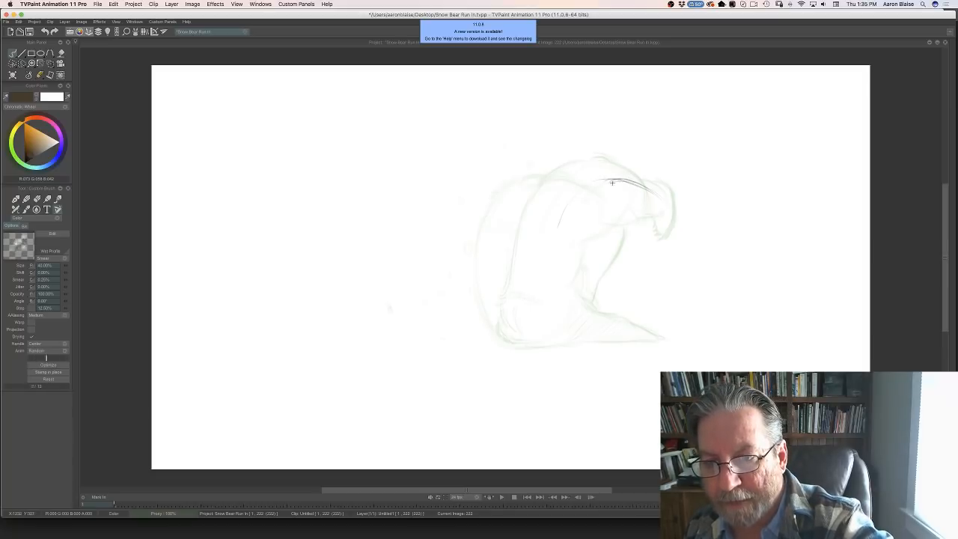
key(Left)
key(Left)
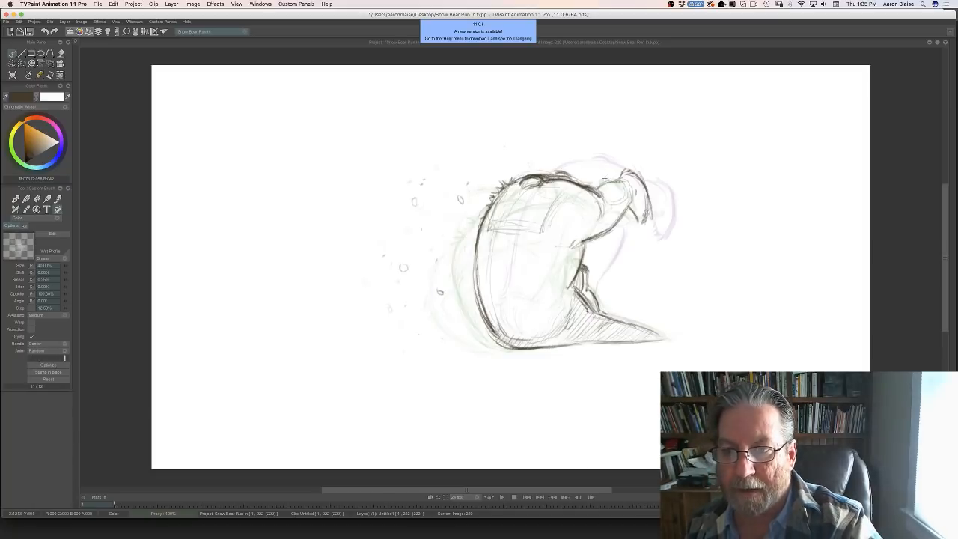
key(Right)
key(Right)
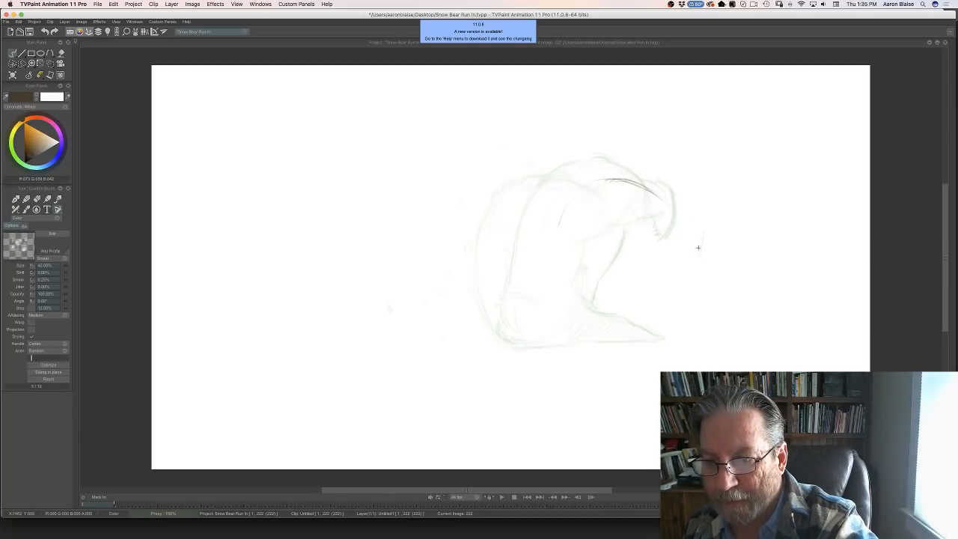
- Sketch a short curved line beyond the previous raised paw on frame 222, comparing its position with frame 221
drag(697, 215, 693, 263)
drag(696, 229, 692, 262)
key(Left)
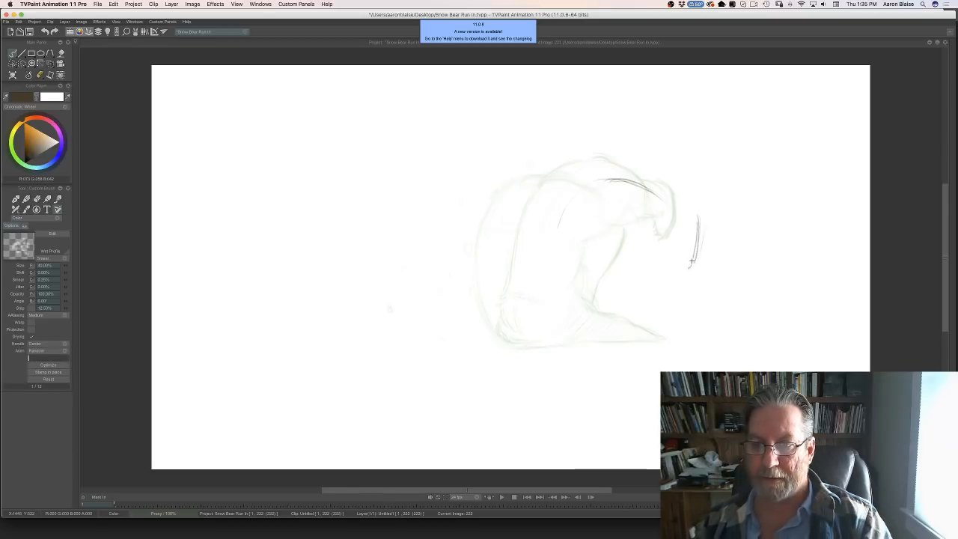
key(Right)
key(Left)
key(Right)
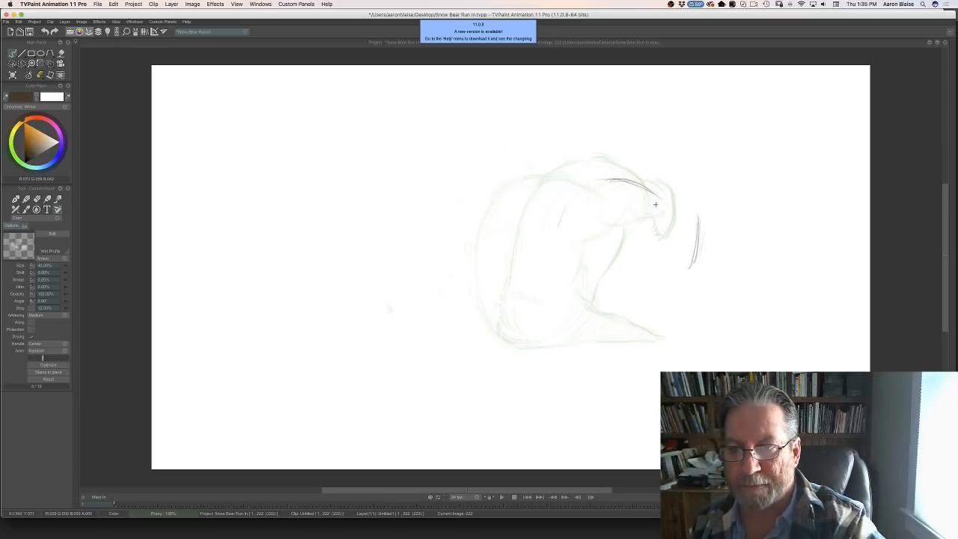
- Erase the curved shoulder line and the short line beyond the previous raised paw from frame 222
key(e)
drag(660, 195, 598, 181)
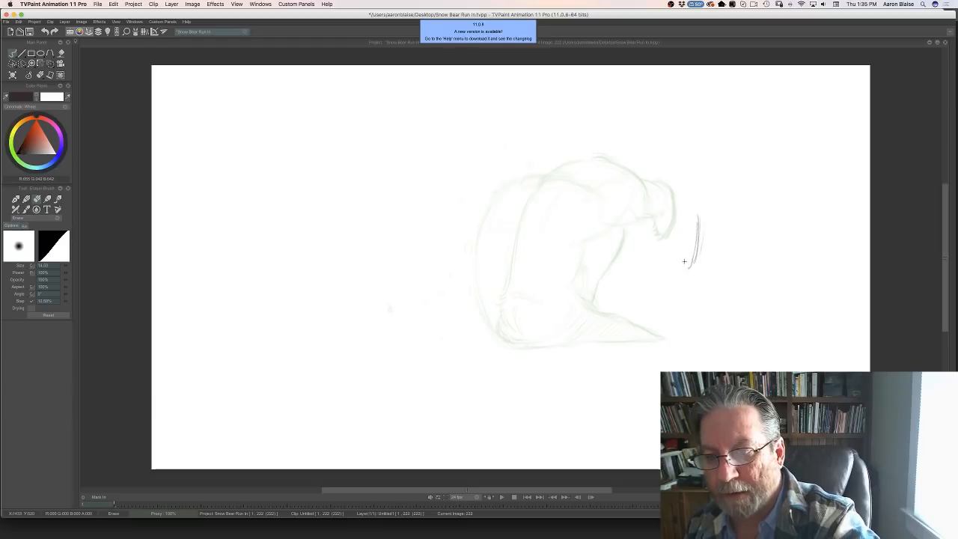
drag(689, 266, 686, 219)
key(Left)
key(Right)
- Sketch a new, lower arched line for the top of the bear's curled body on frame 222, checking it against frame 221
key(b)
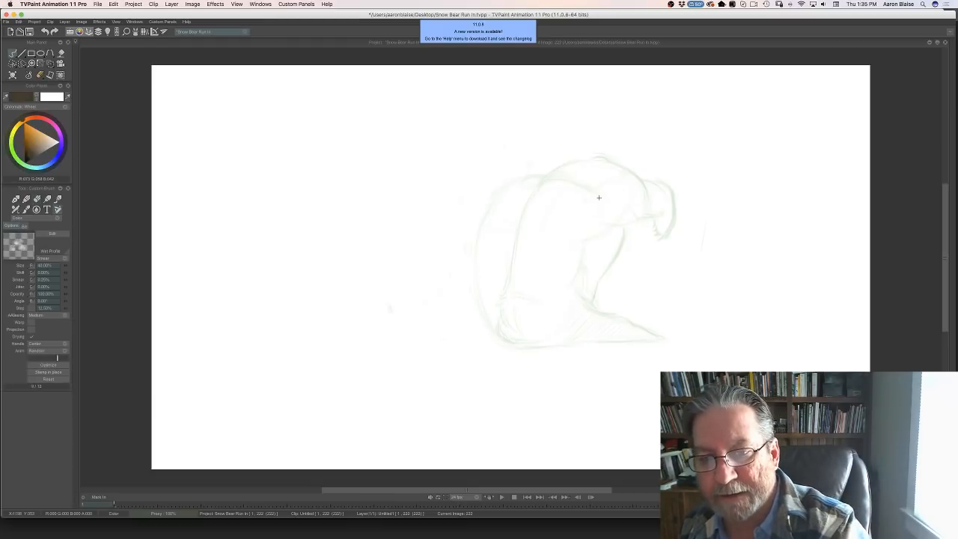
mouse_move(573, 210)
mouse_down()
mouse_move(651, 196)
mouse_move(675, 214)
mouse_up()
drag(603, 197, 678, 219)
key(Left)
key(Right)
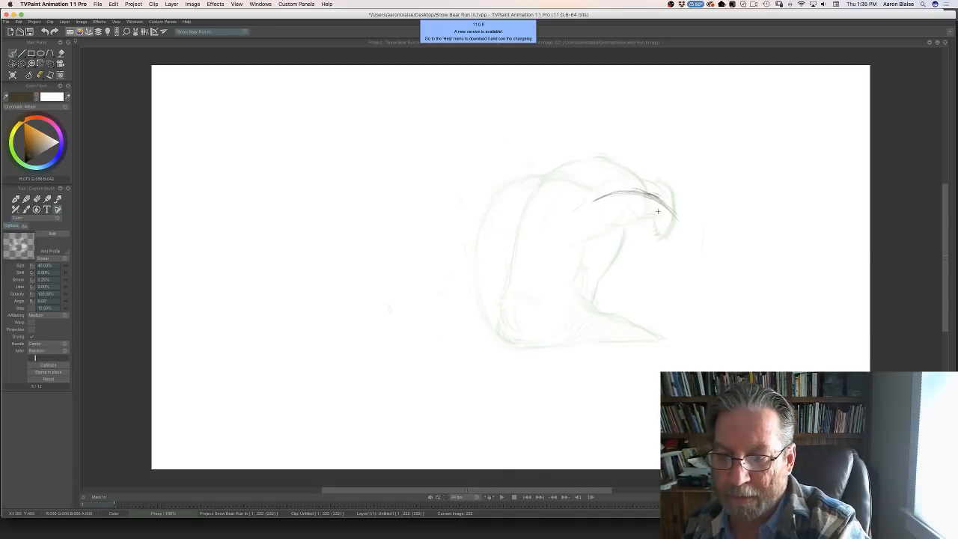
- Reinforce the arch, extend it down the bear's back, and rough in a rounded form at its lower end on frame 222
drag(624, 192, 674, 214)
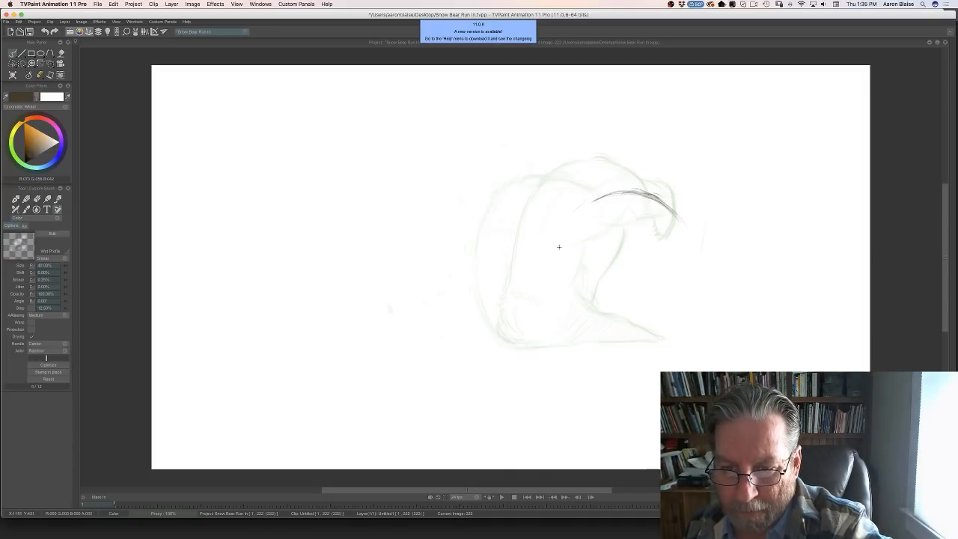
mouse_move(593, 200)
mouse_down()
mouse_move(517, 291)
mouse_move(557, 280)
mouse_move(511, 291)
mouse_move(512, 315)
mouse_up()
key(Left)
key(Right)
key(Left)
key(Right)
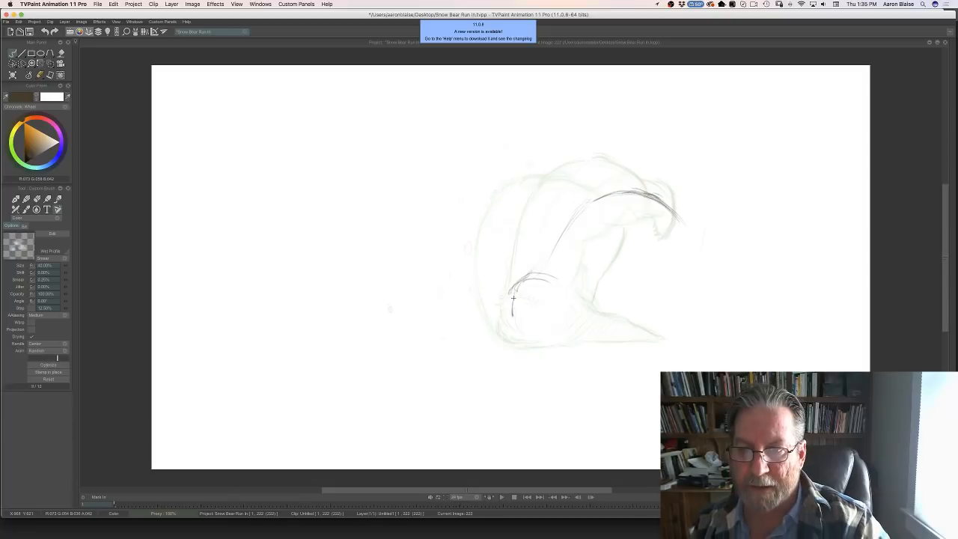
- Sketch a short, nearly vertical curve below the front of the arch on frame 222, comparing it with frame 221
drag(661, 220, 663, 254)
key(Left)
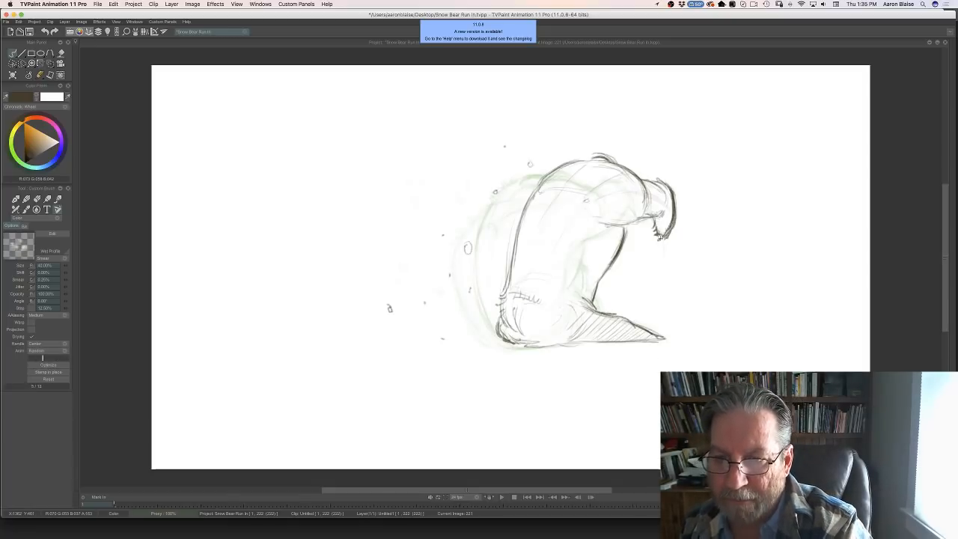
key(Right)
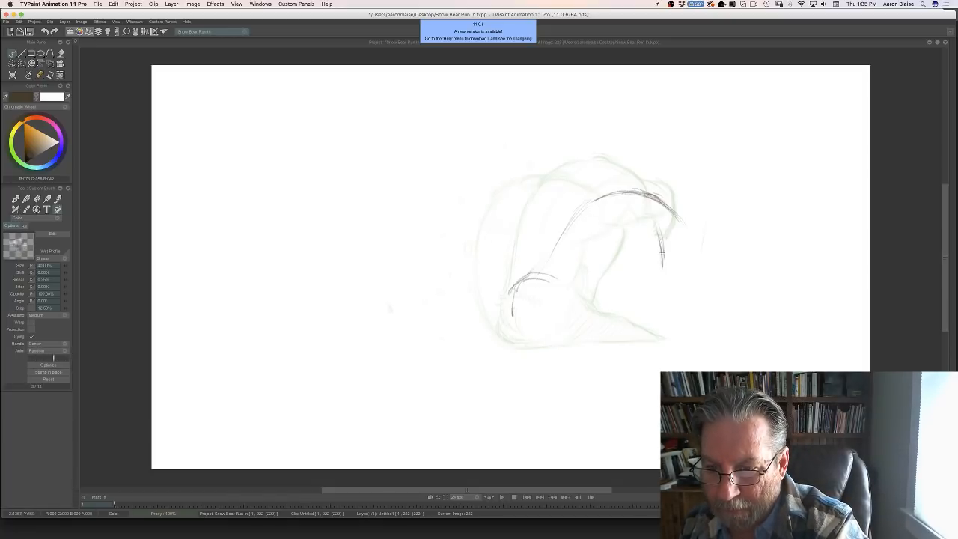
- Flip back and forth between frames 219 and 222 to examine how the bear's body arcs over
key(Left)
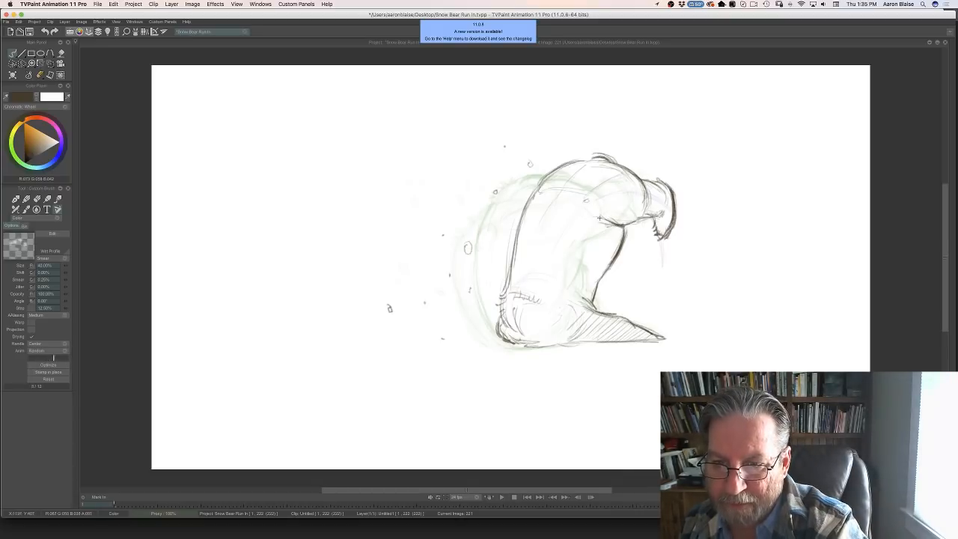
key(Left)
key(Left)
key(Right)
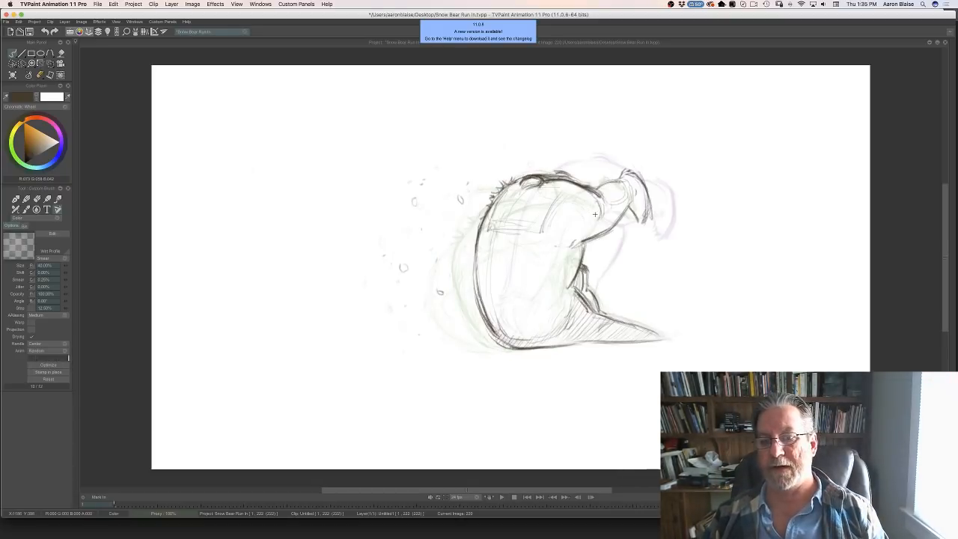
key(Left)
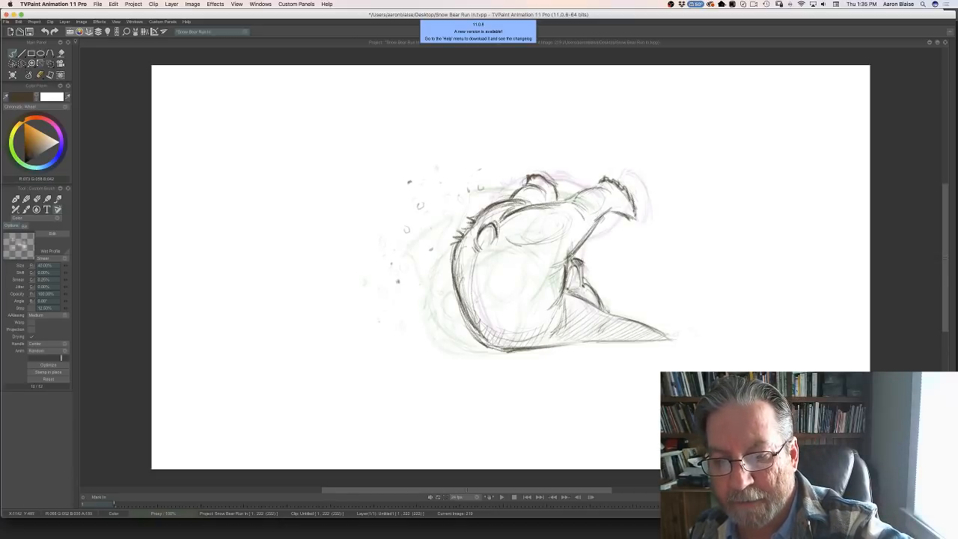
key(Right)
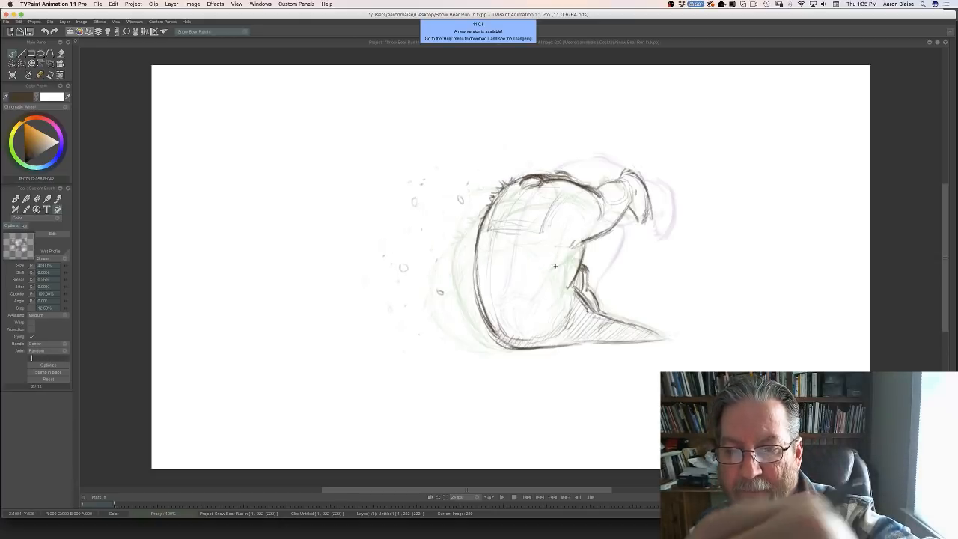
key(Right)
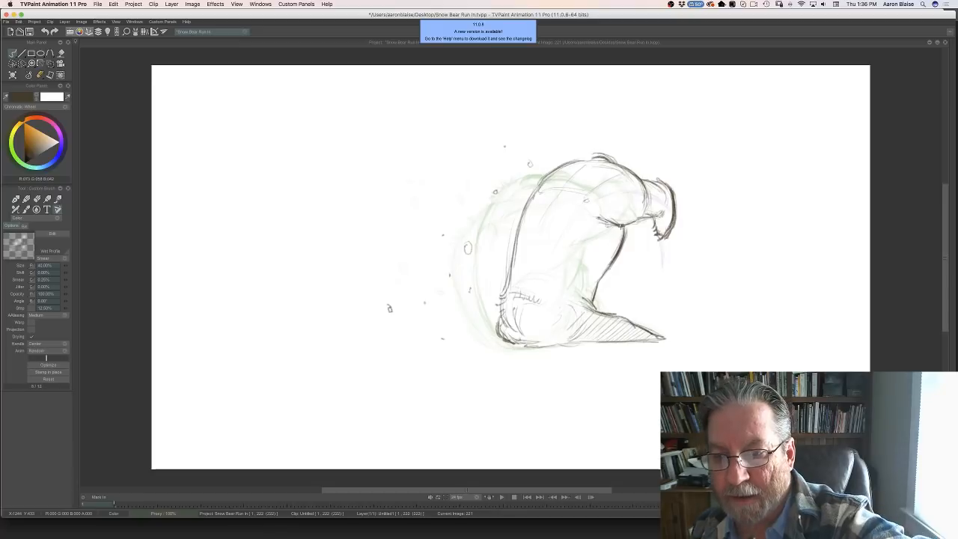
key(Right)
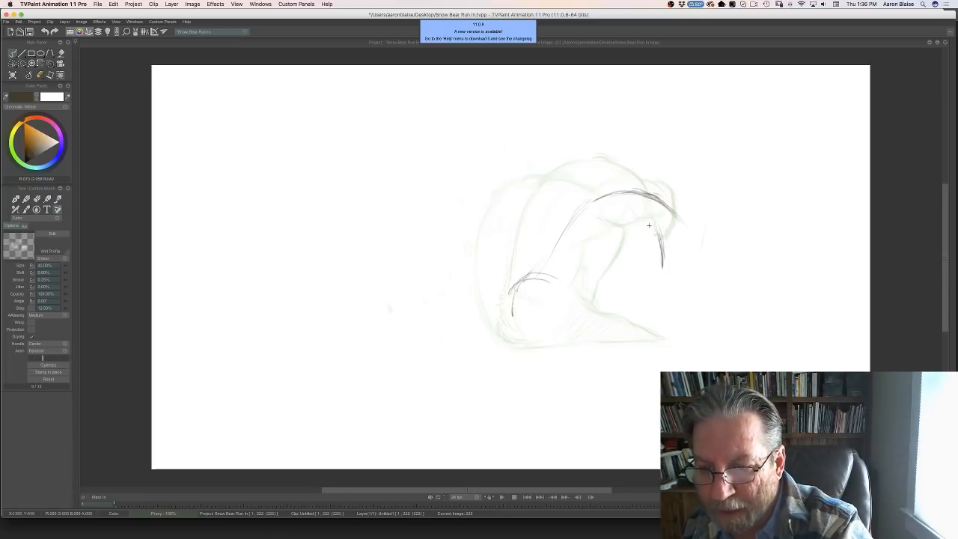
- Lengthen and darken the short curve below the arch on frame 222, checking it against frames 219 to 221
drag(649, 225, 661, 248)
key(Left)
key(Left)
key(Left)
key(Right)
key(Right)
key(Right)
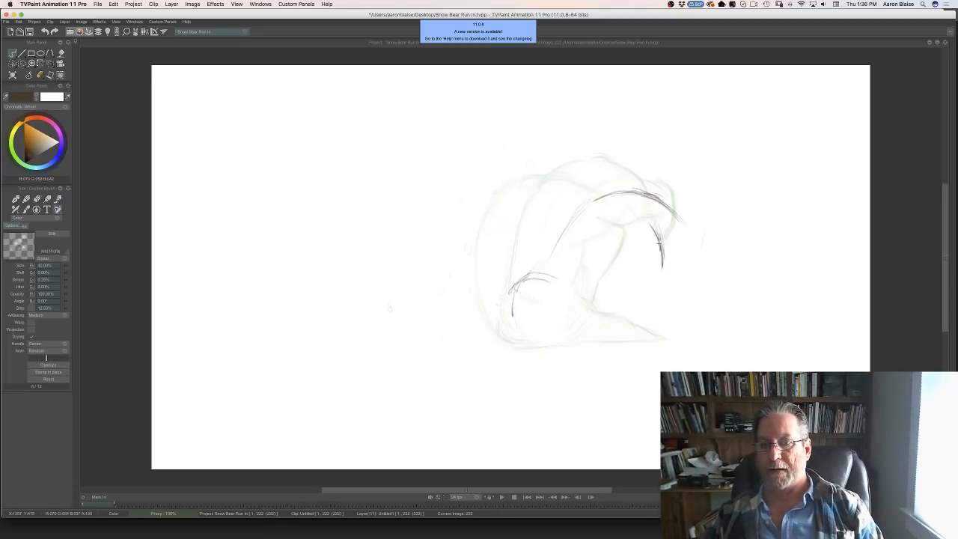
- Flip back from frame 222 to frame 218 and forward again to examine the flow of the tumble
key(Left)
key(Left)
key(Left)
key(Left)
key(Right)
key(Right)
key(Right)
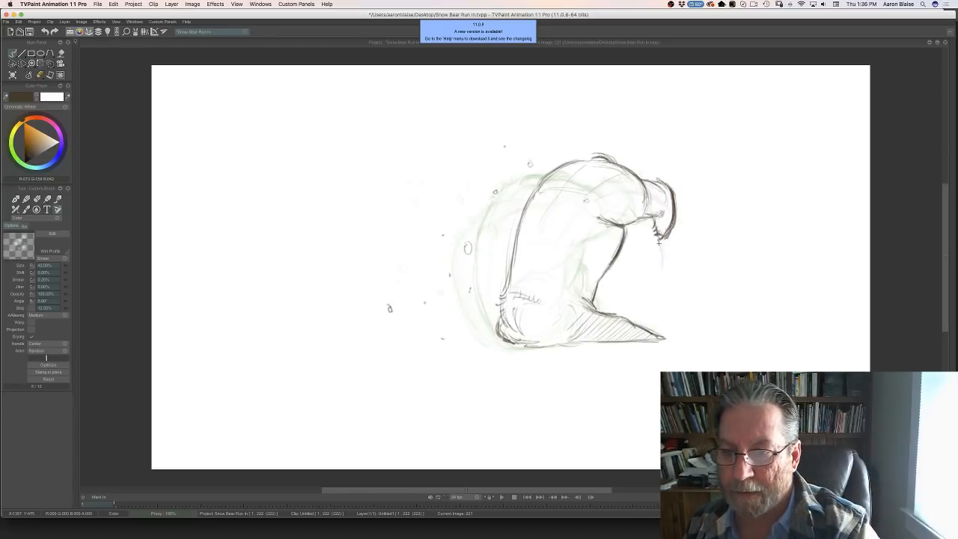
key(Right)
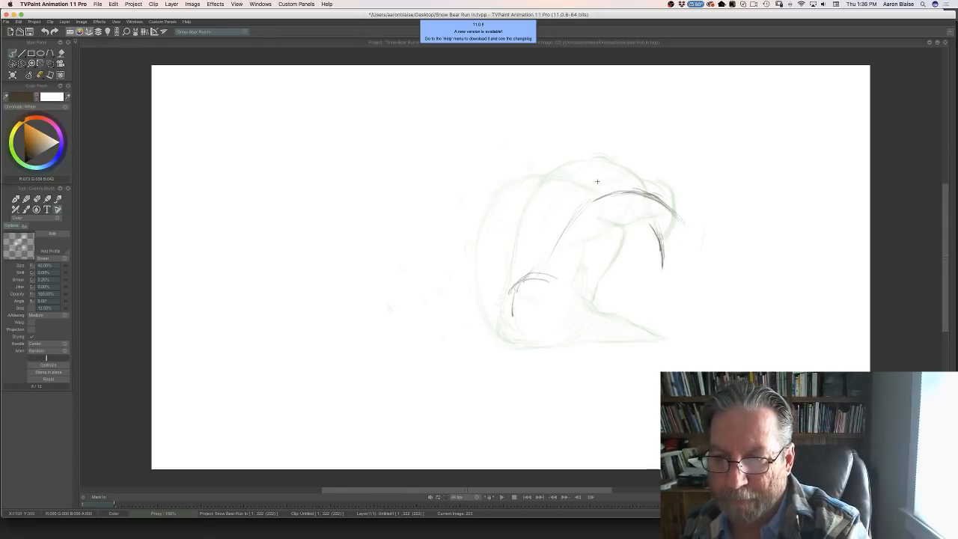
- Darken the top of the arched body line on frame 222, comparing its placement with frames 220 and 221
key(Left)
mouse_move(661, 210)
mouse_down()
mouse_move(611, 194)
mouse_move(585, 204)
mouse_up()
key(Left)
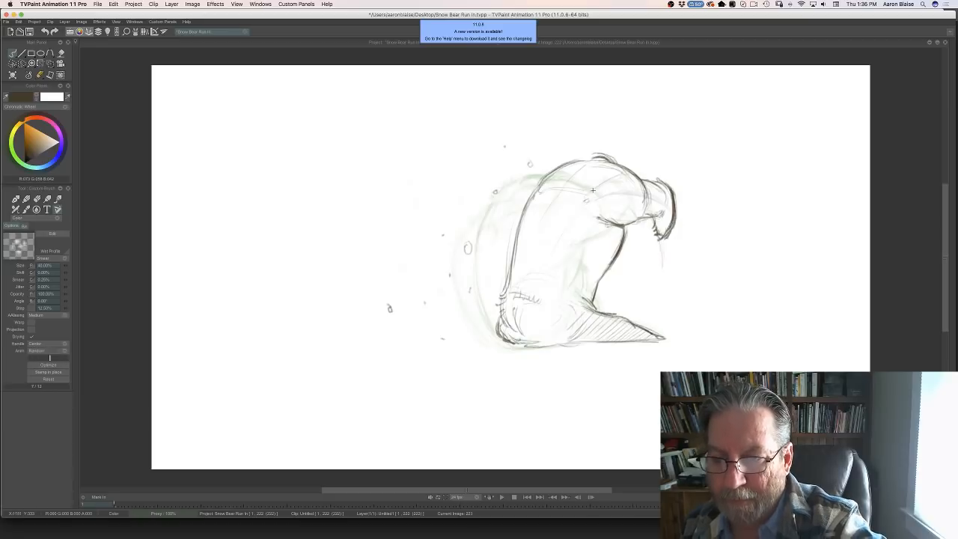
key(Right)
key(Left)
key(Right)
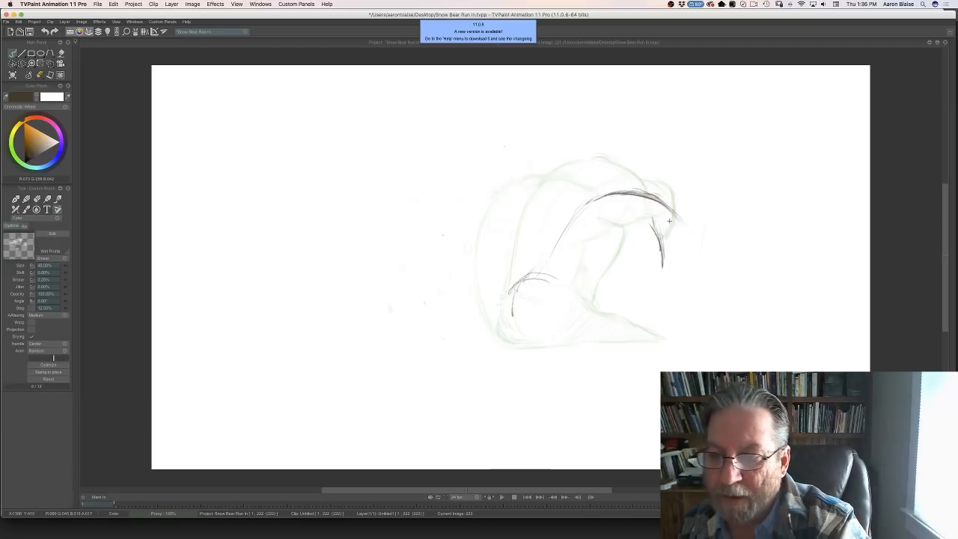
key(Left)
key(Left)
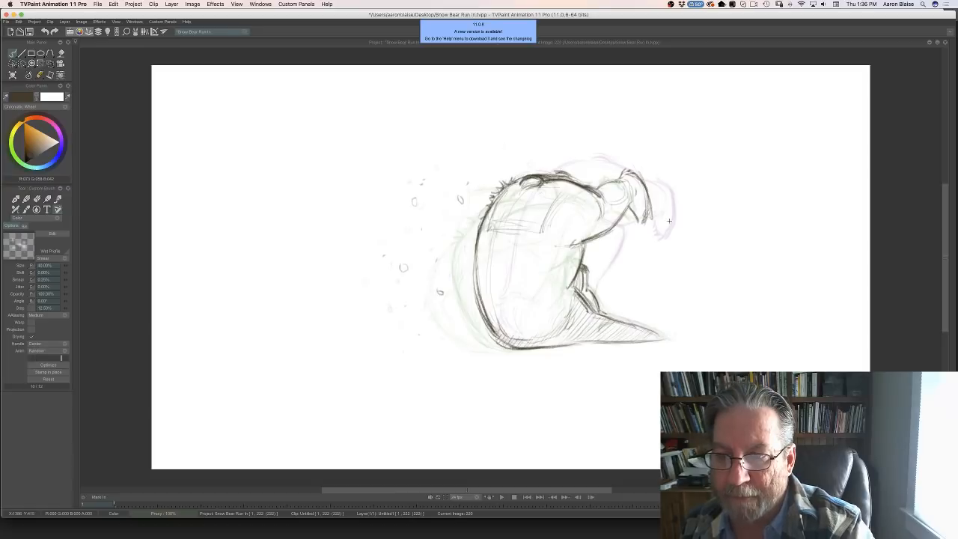
key(Right)
key(Right)
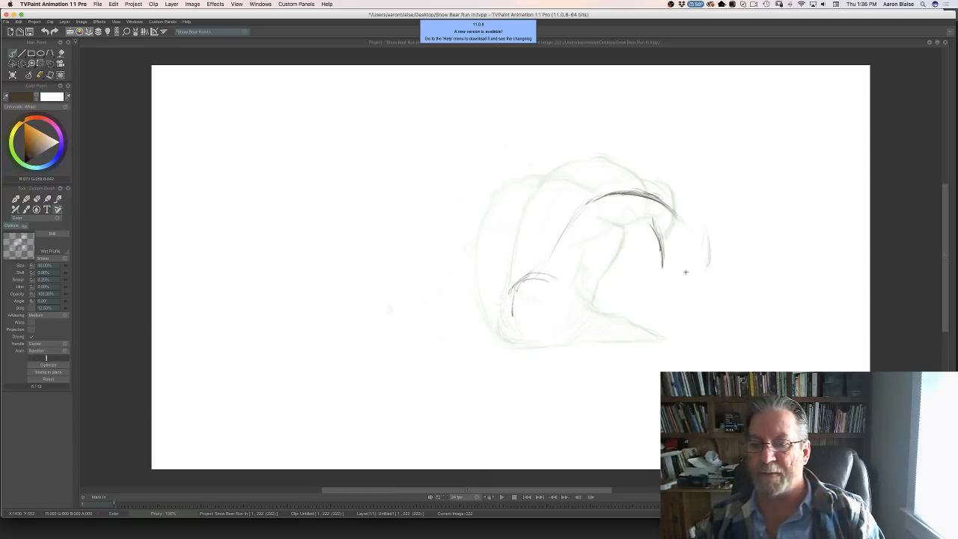
- Try a short curved outer line beyond the front of the arch on frame 222, comparing it with frame 221
drag(708, 227, 710, 256)
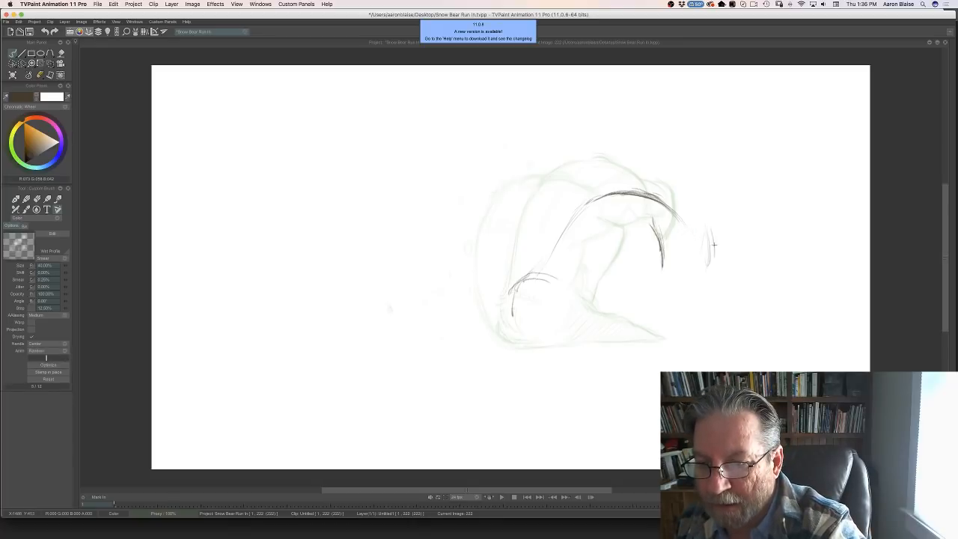
drag(709, 223, 714, 267)
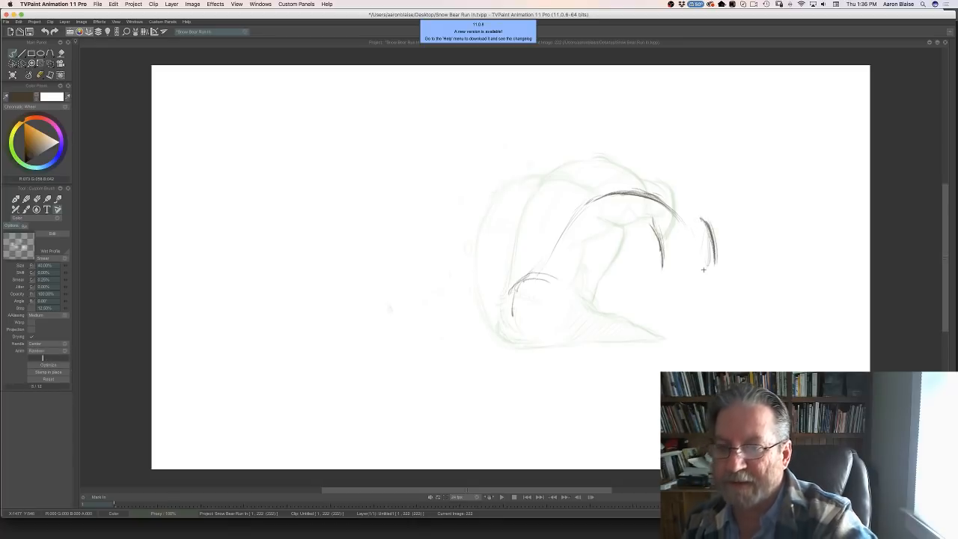
key(Left)
key(Right)
key(Left)
key(Right)
key(Left)
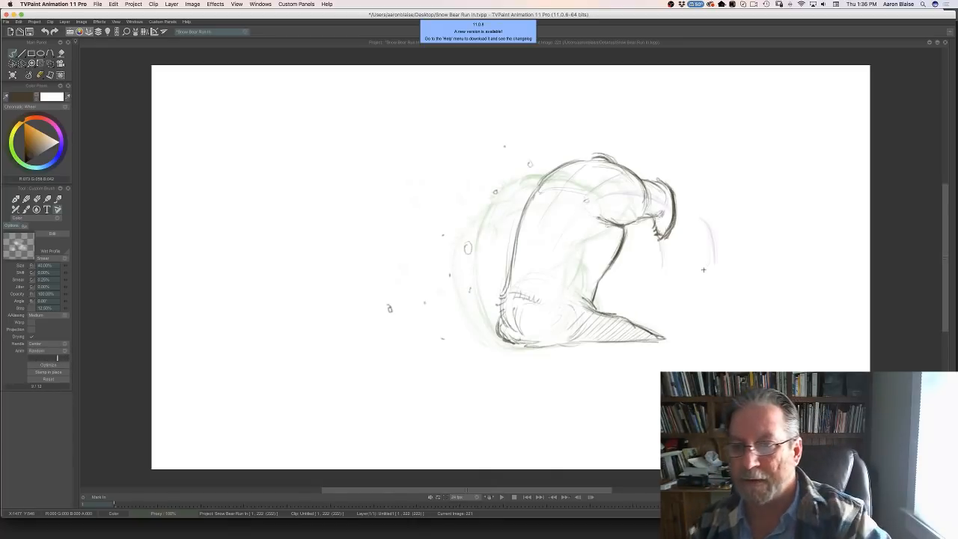
- Erase the outer line on frame 222 and redraw it slightly closer to the body, checking it against frame 221
key(Right)
key(e)
mouse_move(711, 265)
mouse_down()
mouse_move(703, 214)
mouse_move(697, 274)
mouse_up()
key(Left)
key(Right)
key(e)
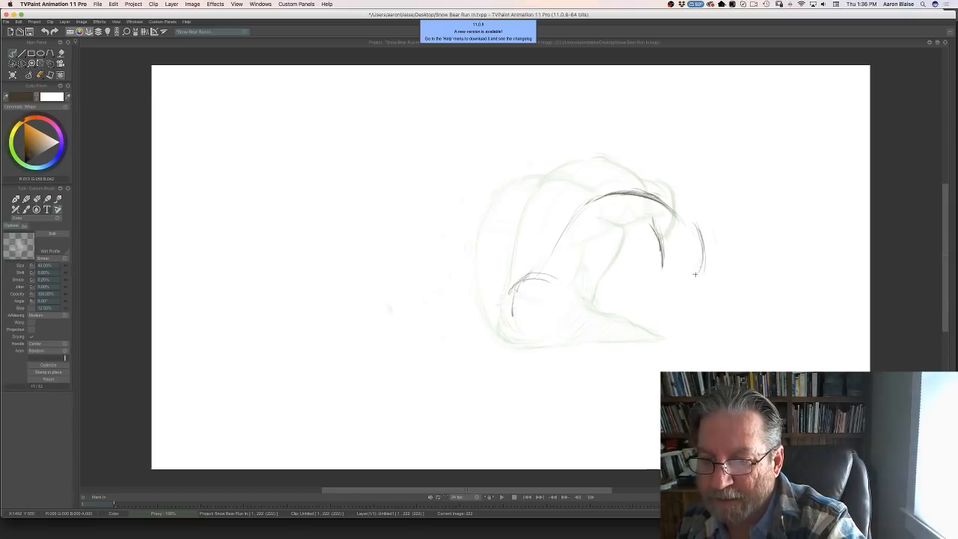
key(Left)
key(Right)
key(Left)
key(Right)
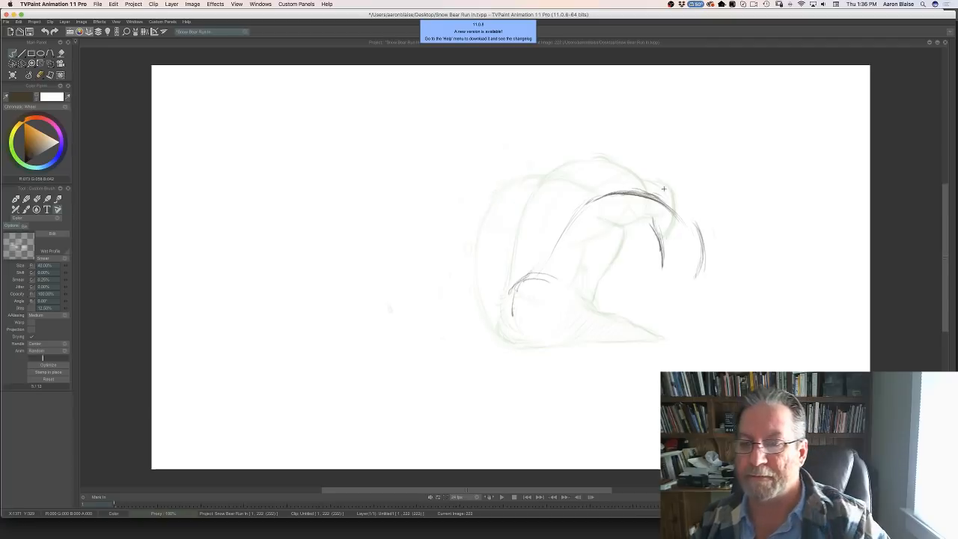
- Try a wide curve continuing the inner front line down toward the snow slope on frame 222, comparing it with frame 221
key(Left)
key(Right)
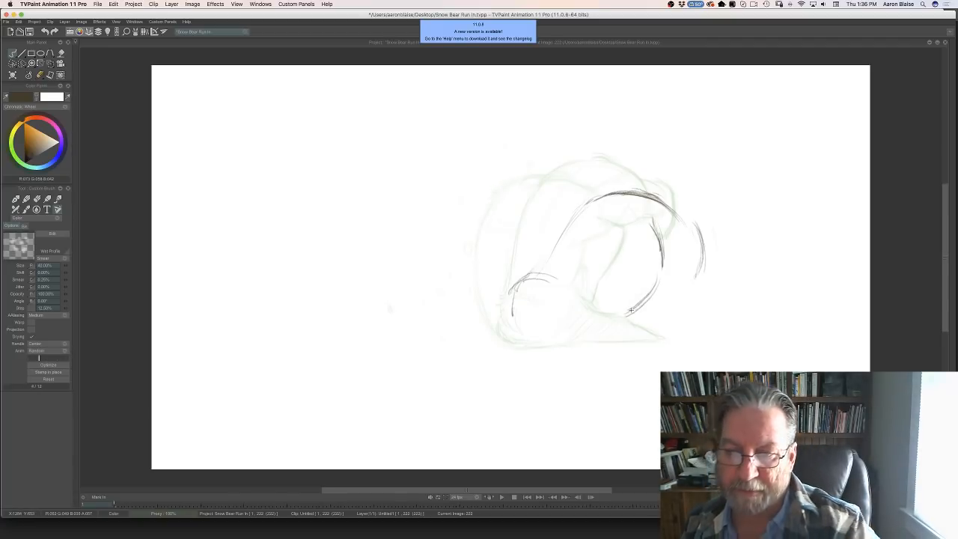
key(Left)
key(Right)
key(Left)
key(Right)
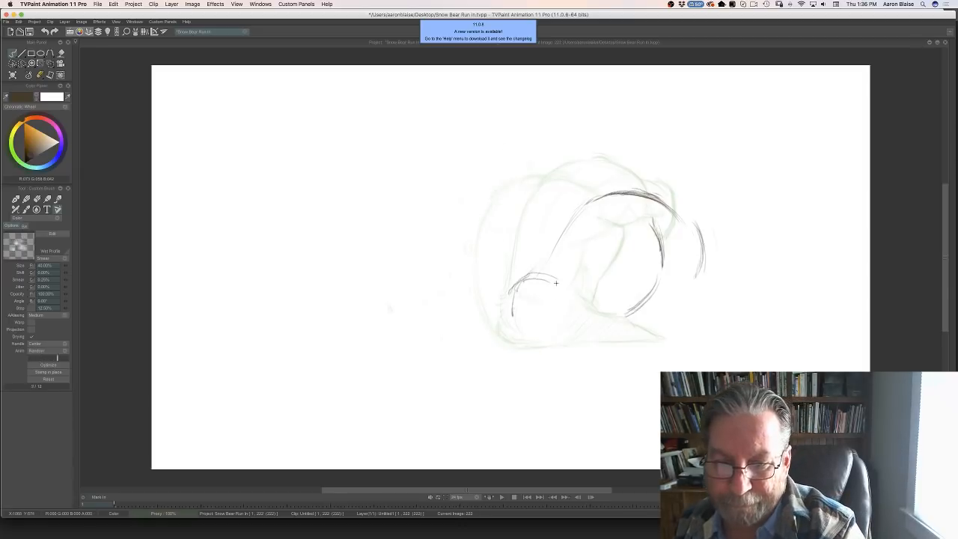
- Reinforce the rounded lower form and the back line running into it on frame 222, adding short hatching and small inner contour strokes
drag(556, 282, 544, 279)
key(Left)
key(Right)
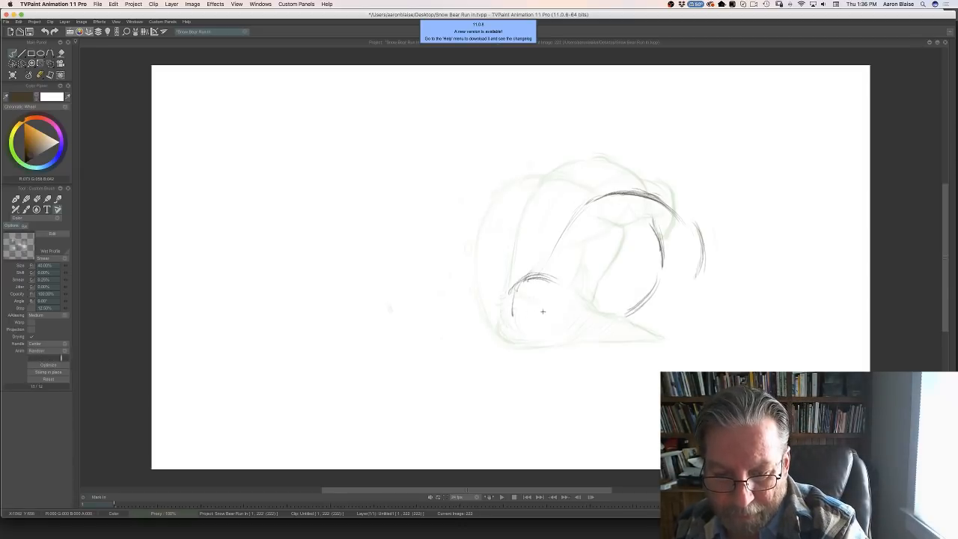
key(Left)
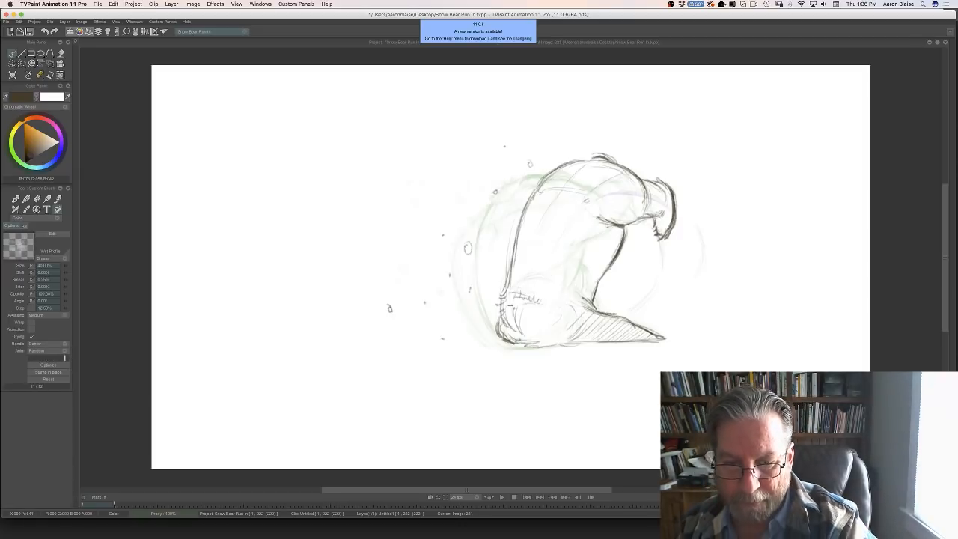
key(Right)
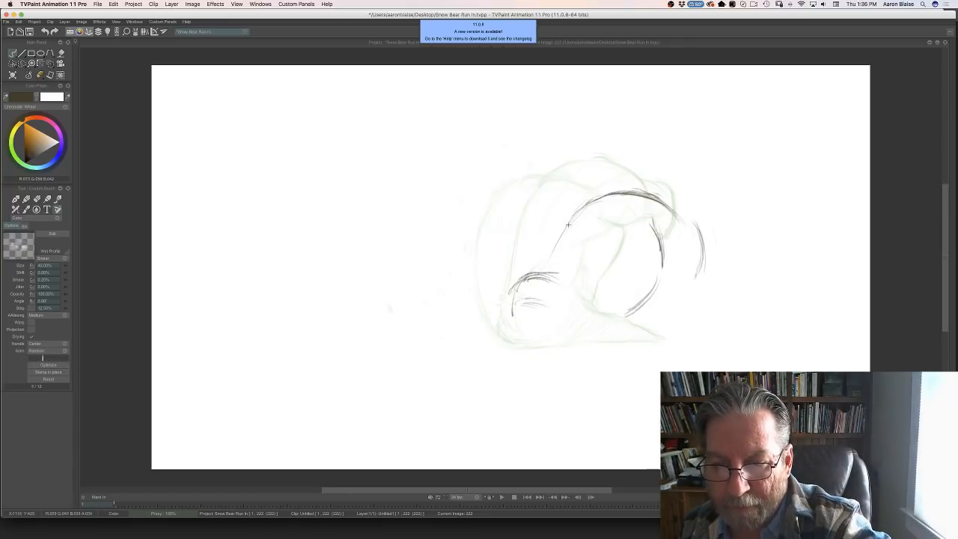
drag(568, 224, 512, 284)
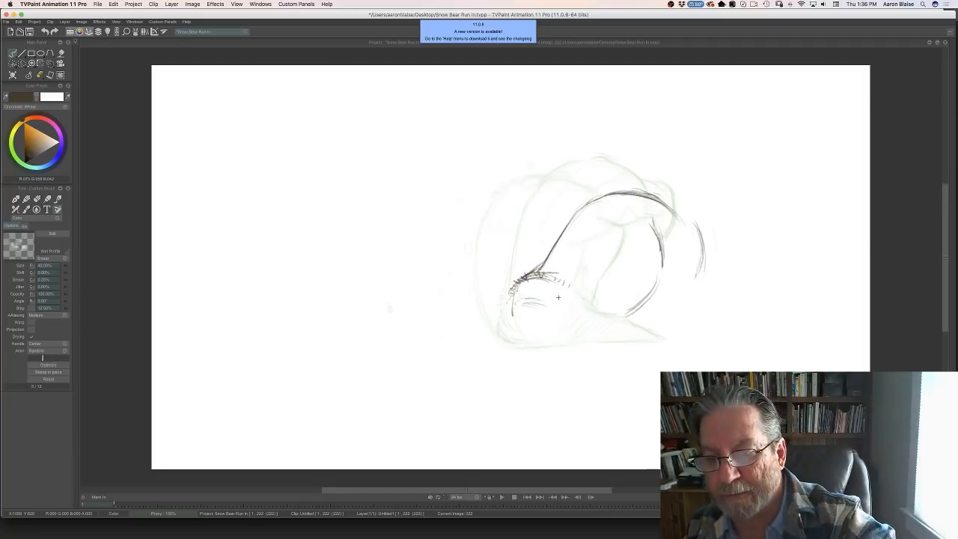
- Erase the wide lower curve on frame 222 and redraw it tighter, ending just above the snow slope
key(e)
drag(658, 281, 627, 314)
key(Left)
key(Right)
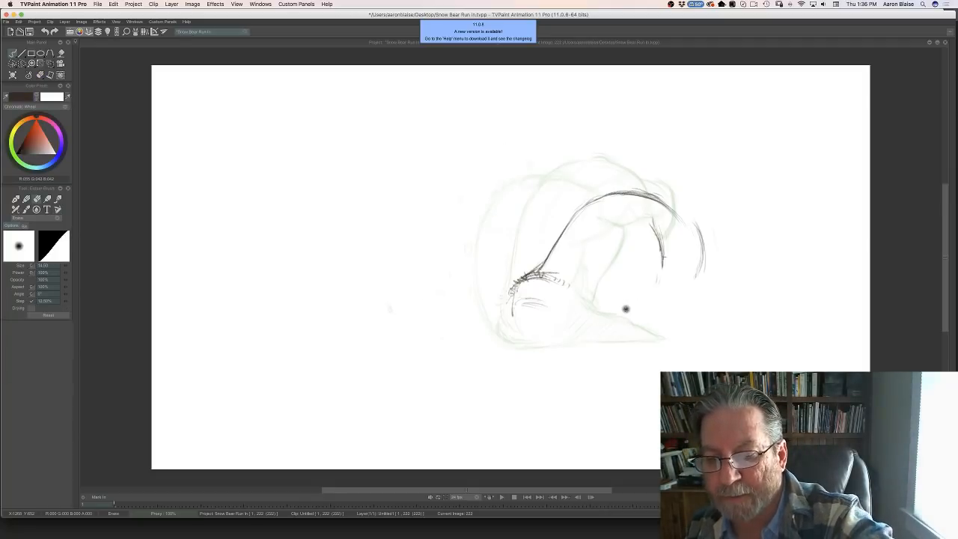
key(e)
mouse_move(660, 266)
mouse_down()
mouse_move(629, 302)
mouse_move(644, 292)
mouse_move(612, 311)
mouse_up()
key(Left)
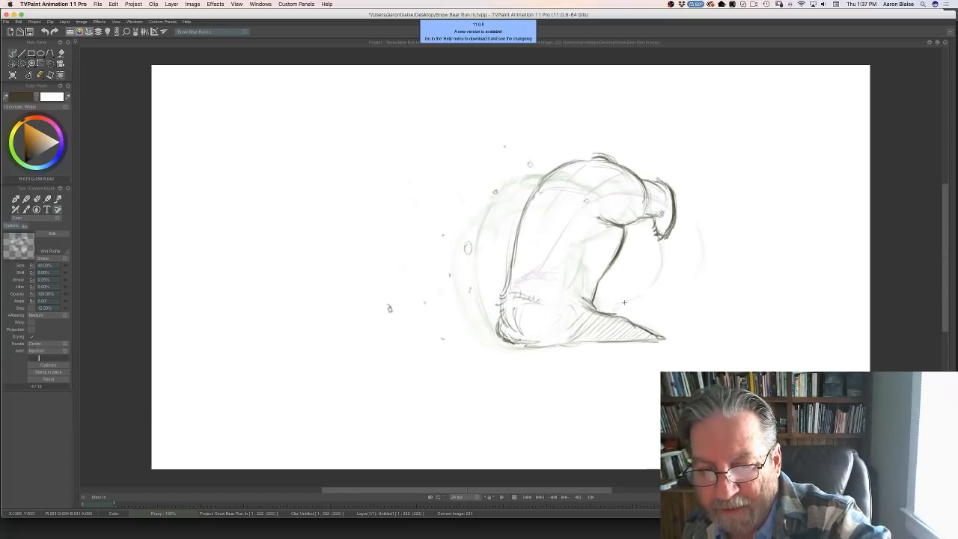
key(Right)
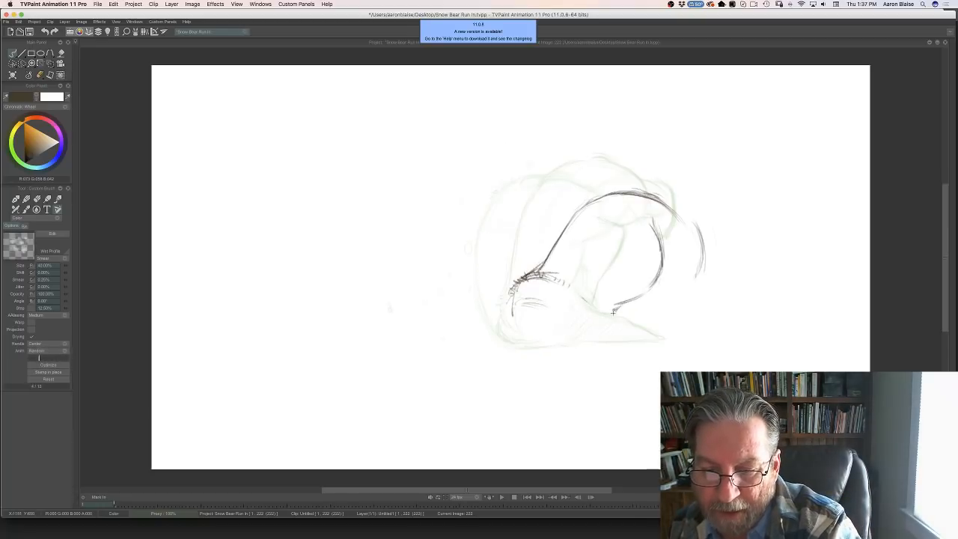
- Sketch the upper edge of the snow slope down to its tip on frame 222, checking its alignment with frame 221
mouse_move(623, 320)
mouse_down()
mouse_move(612, 311)
mouse_move(664, 338)
mouse_up()
key(Left)
key(Right)
key(Left)
key(Right)
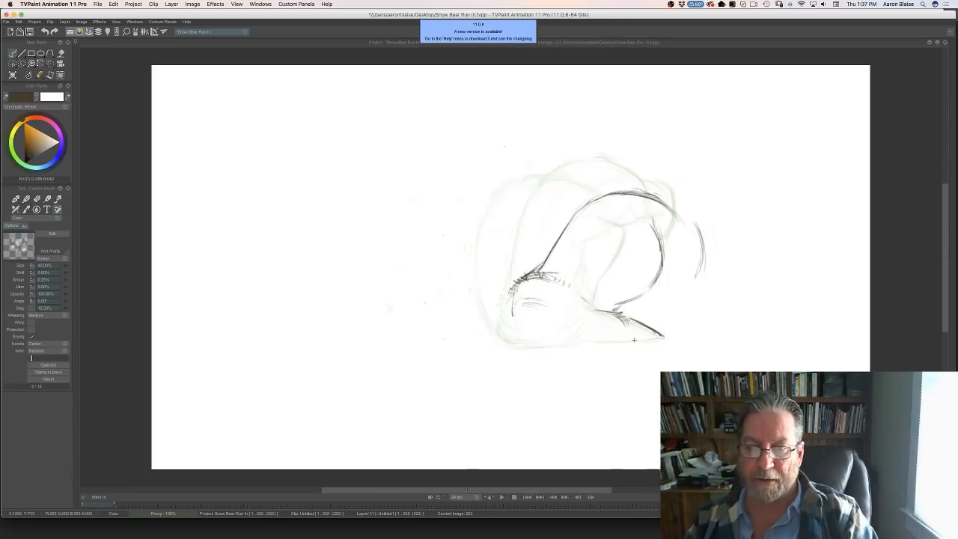
- Add inner contour strokes and both side edges to the rounded lower form on frame 222, and outline the snow slope's base
drag(554, 314, 522, 306)
drag(545, 303, 523, 305)
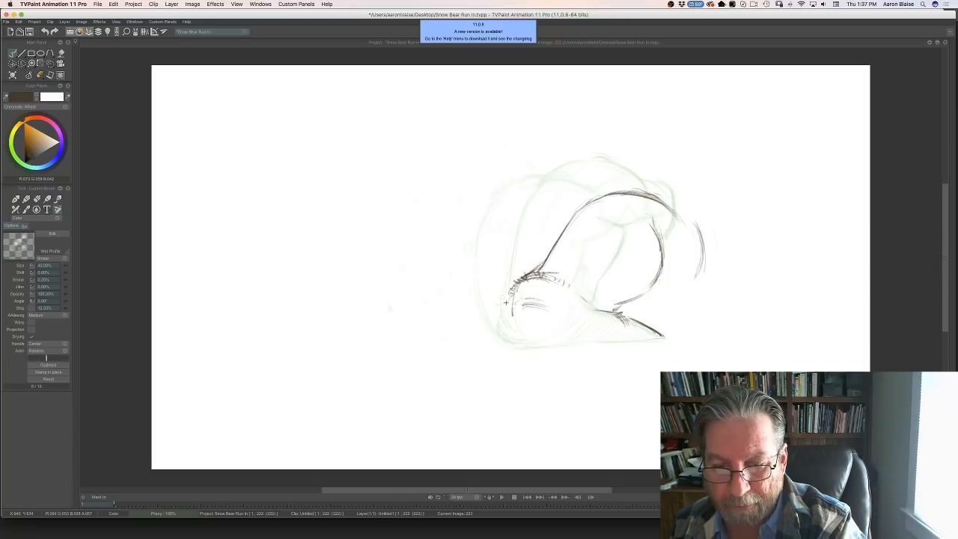
key(Left)
drag(658, 337, 576, 342)
drag(512, 313, 516, 343)
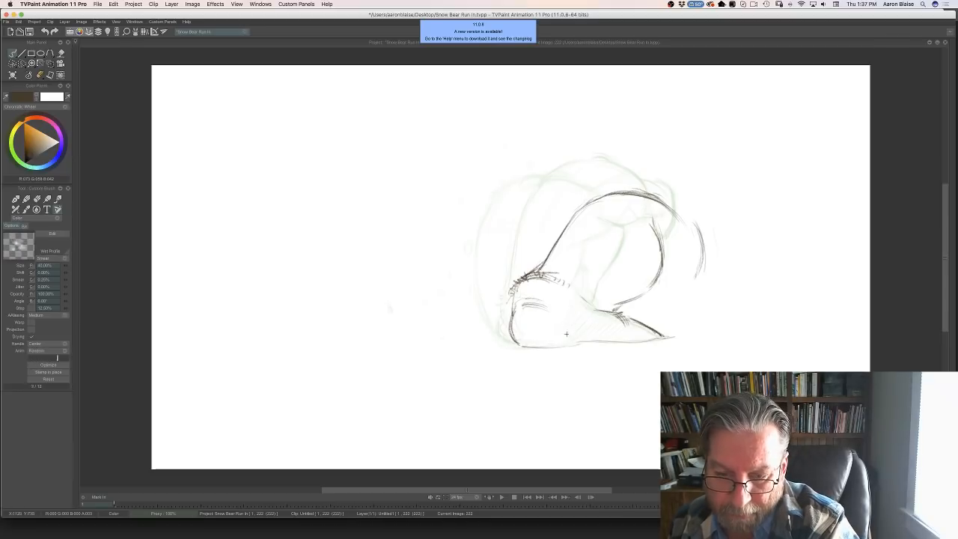
drag(560, 313, 573, 341)
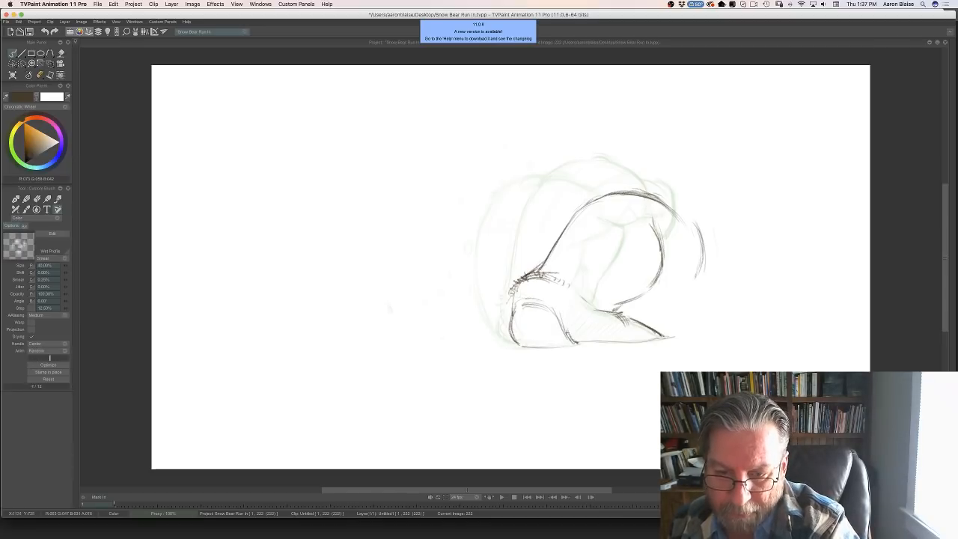
- Draw an outer curve beside the rear edge of the rounded lower form on frame 222, checking its placement against frame 221
key(Left)
key(Right)
key(Left)
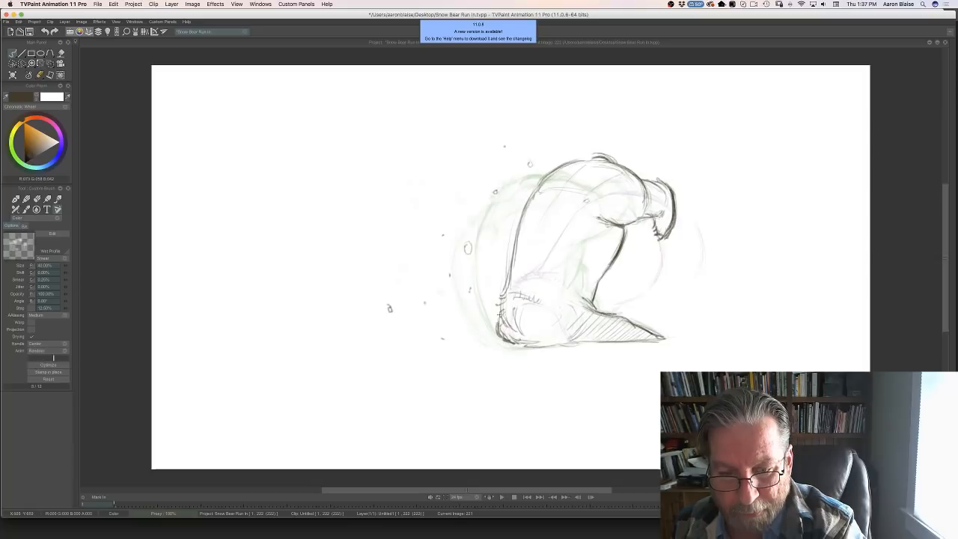
key(Right)
drag(506, 308, 498, 335)
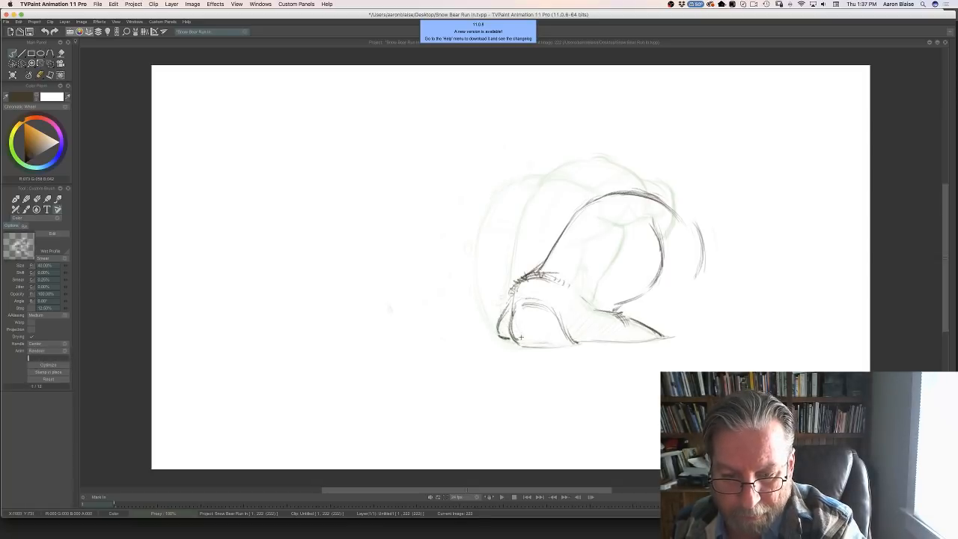
key(Left)
key(Right)
key(Left)
key(Right)
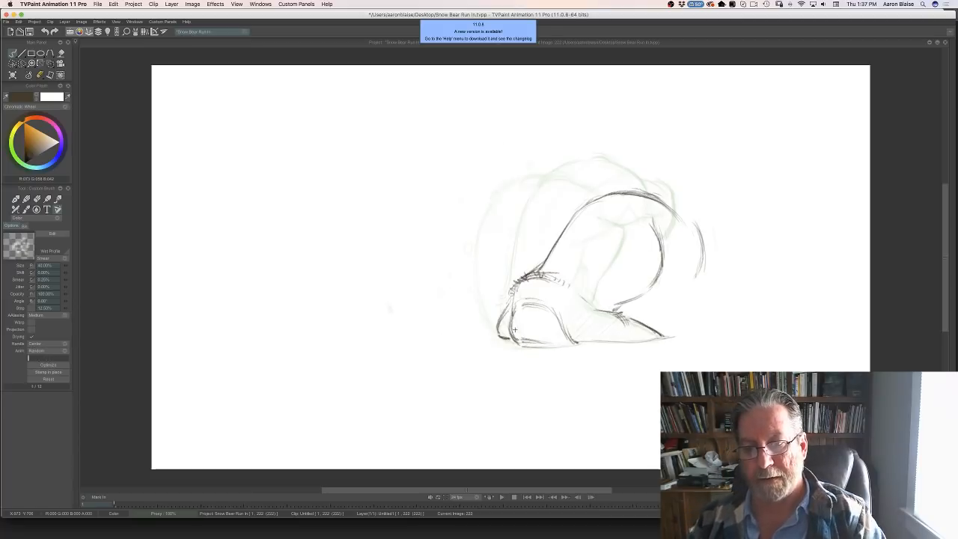
- Reinforce the upper edge of the rounded lower form on frame 222 and compare it with frame 221
drag(527, 279, 557, 275)
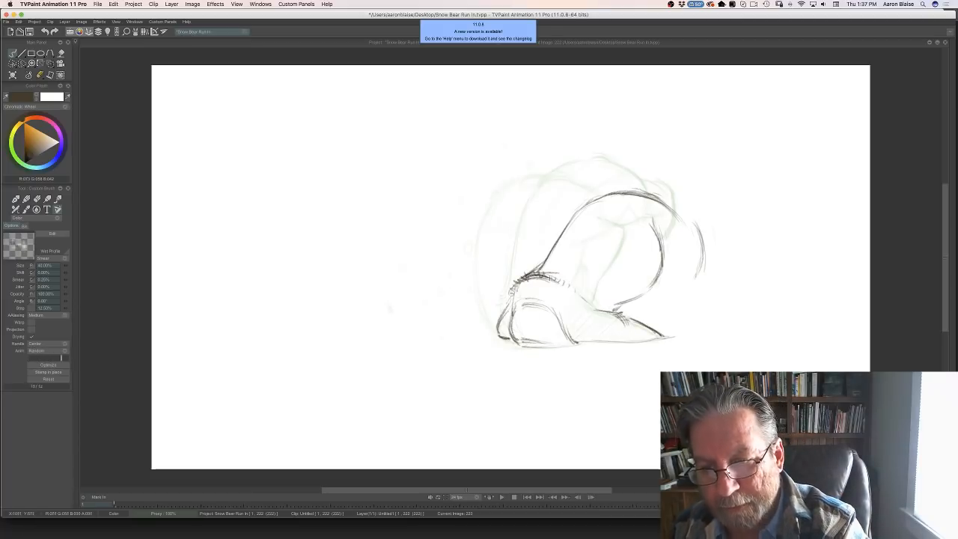
key(Left)
key(Right)
key(Left)
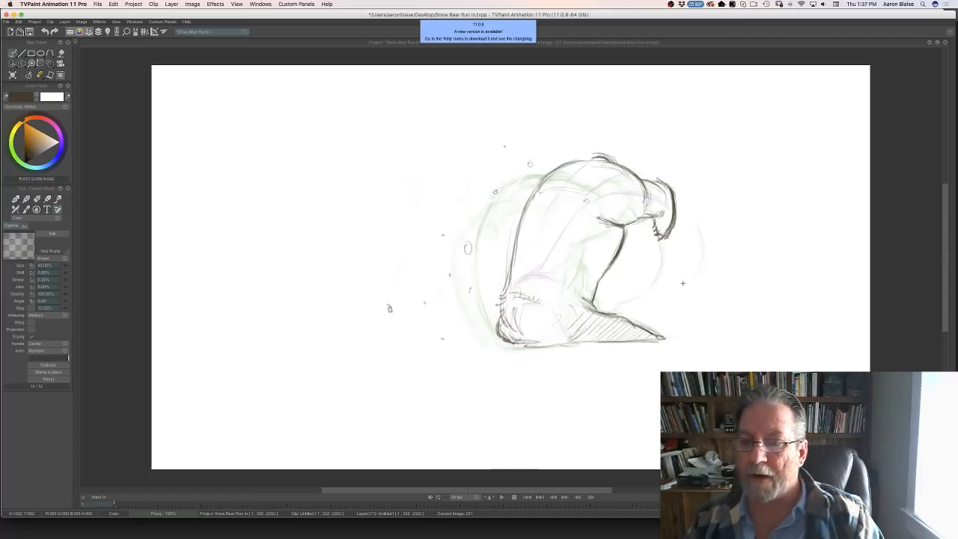
key(Right)
- Sketch a foot close to the far end of the back line on frame 222 with several parallel curves, comparing with frame 221
drag(678, 223, 683, 272)
drag(684, 215, 692, 255)
drag(684, 222, 693, 253)
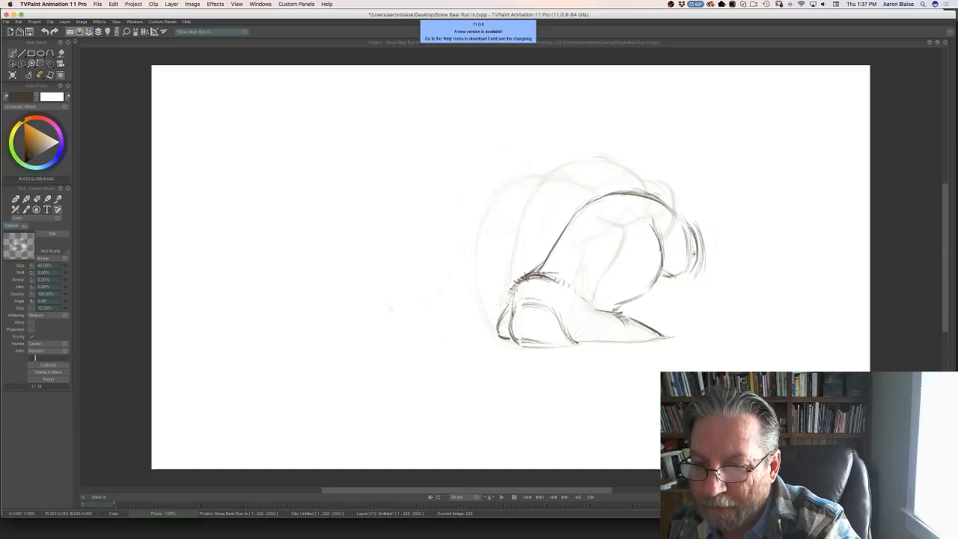
mouse_move(682, 218)
mouse_down()
mouse_move(703, 243)
mouse_move(688, 282)
mouse_up()
key(Left)
key(Right)
key(Left)
key(Right)
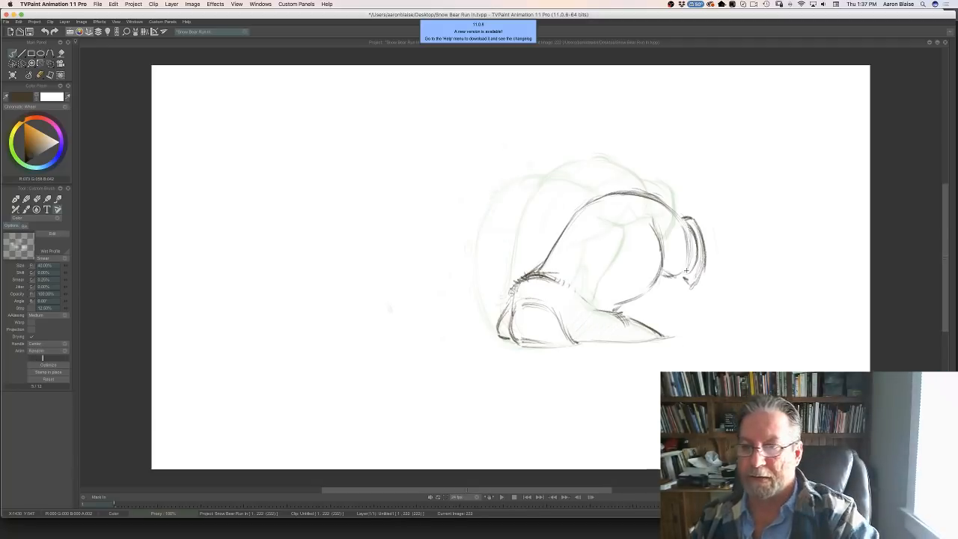
- Erase the foot's dark curves on frame 222 after checking the motion through frames 220 and 221
key(e)
drag(703, 264, 685, 218)
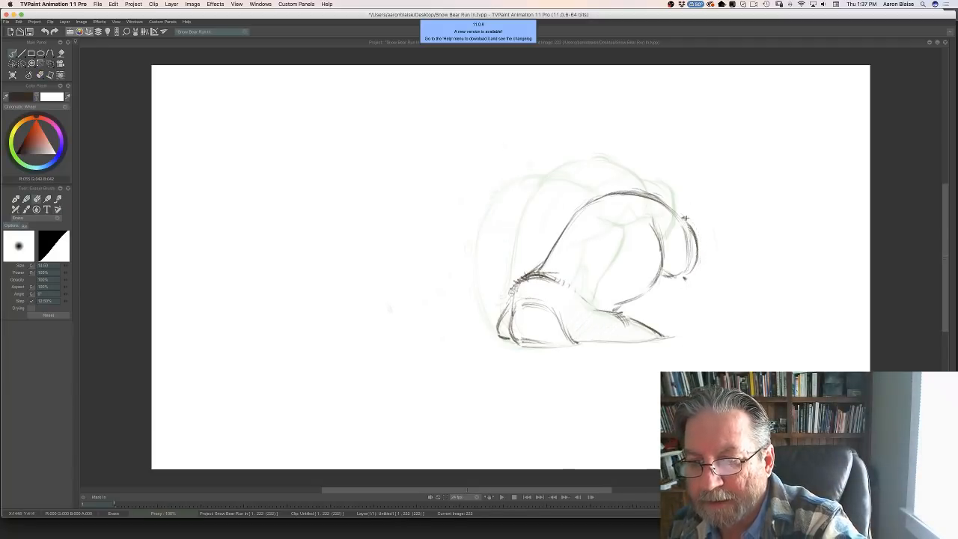
key(Left)
key(Left)
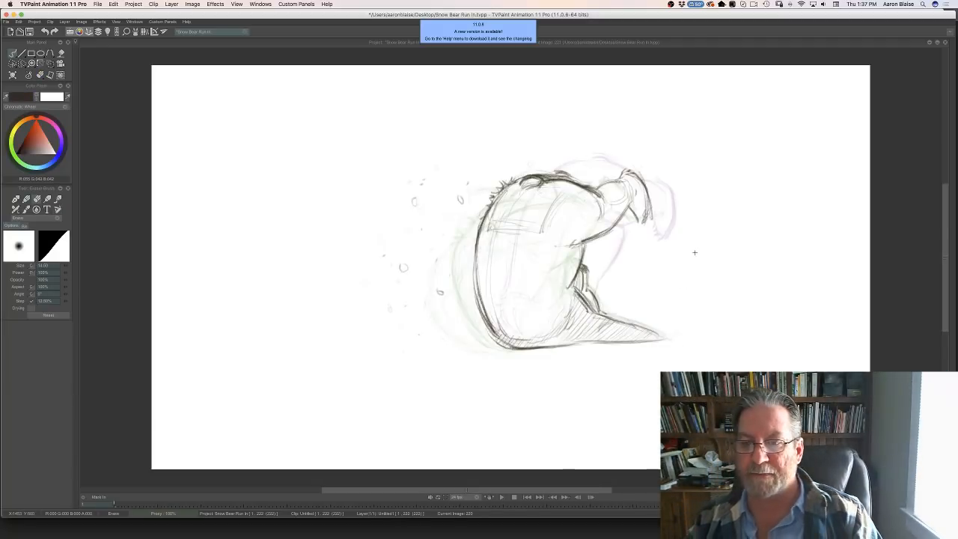
key(Right)
key(Right)
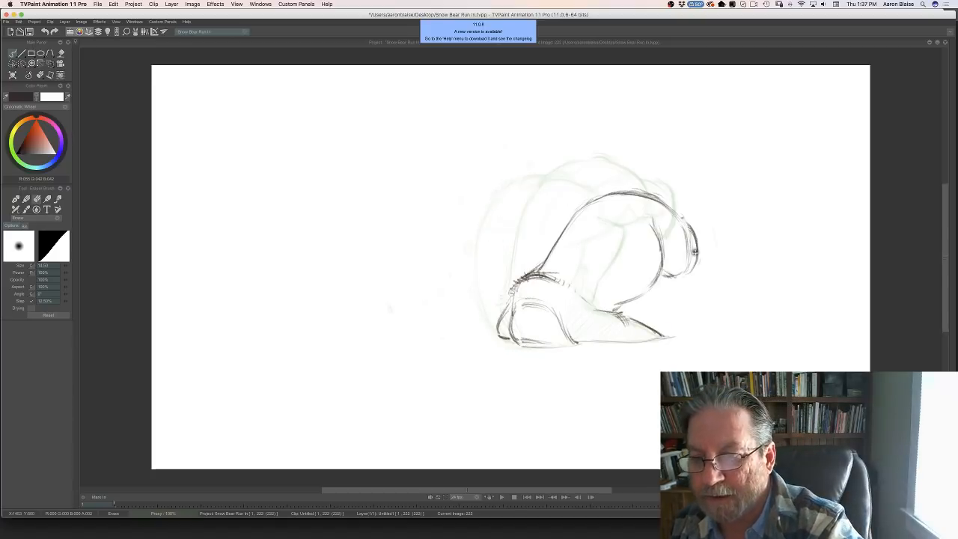
mouse_move(694, 258)
mouse_down()
mouse_move(689, 221)
mouse_move(690, 265)
mouse_up()
- Redraw the foot farther out from the back line on frame 222, checking its arc against frames 220 and 221
key(b)
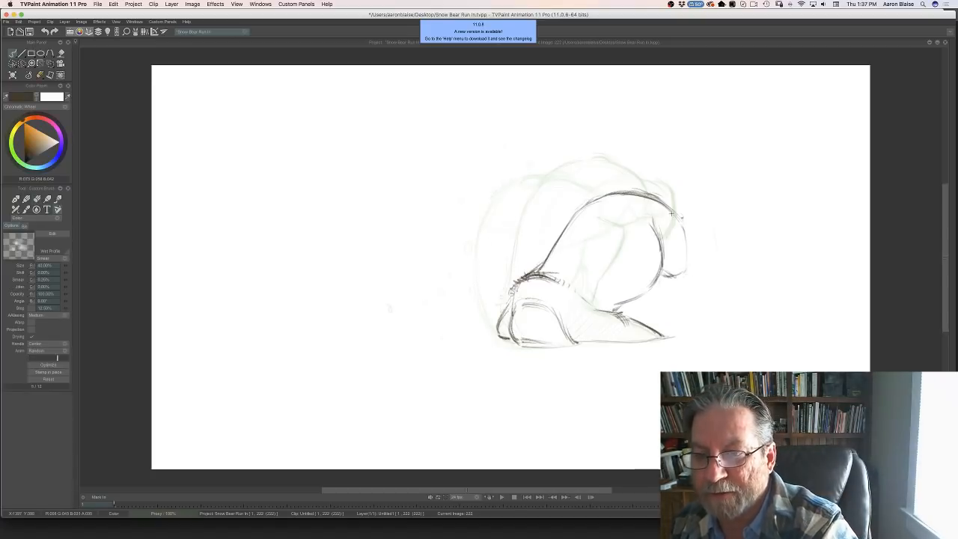
mouse_move(672, 213)
mouse_down()
mouse_move(706, 222)
mouse_move(717, 267)
mouse_move(717, 233)
mouse_move(721, 272)
mouse_up()
mouse_move(715, 232)
mouse_down()
mouse_move(719, 275)
mouse_move(707, 262)
mouse_up()
key(Right)
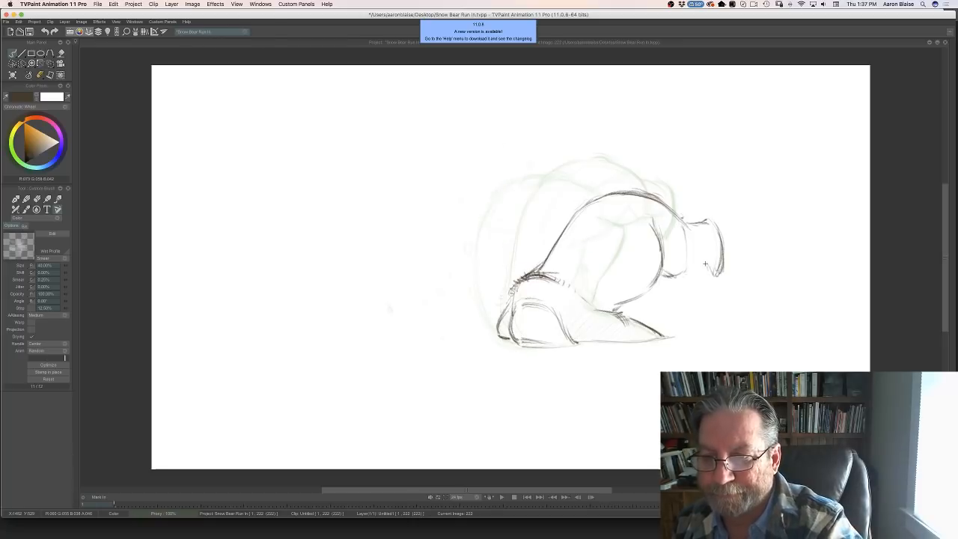
key(Left)
key(Left)
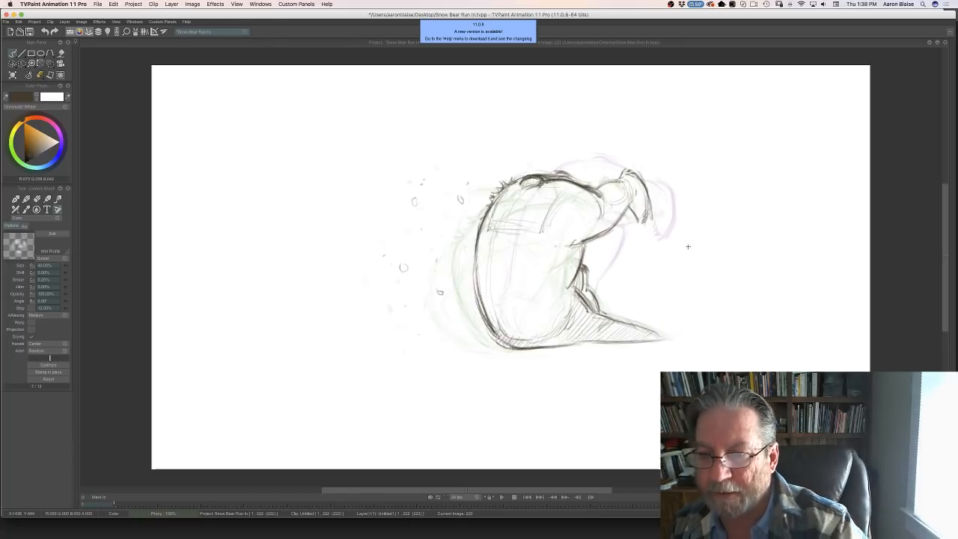
key(Right)
key(Right)
key(Left)
key(Left)
key(Right)
key(Right)
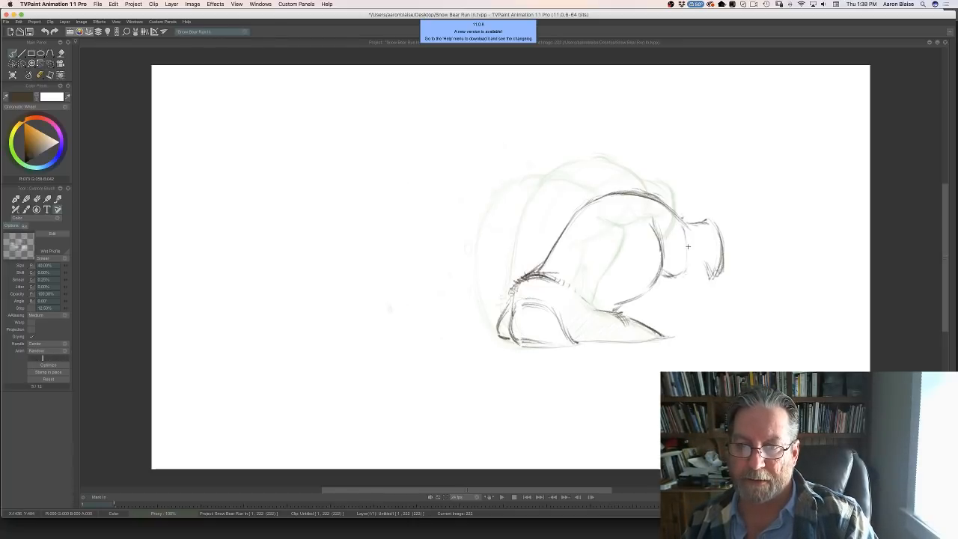
- Connect the foot to the leg with ankle and underside lines on frame 222, and darken the back line running into it
key(Left)
key(Right)
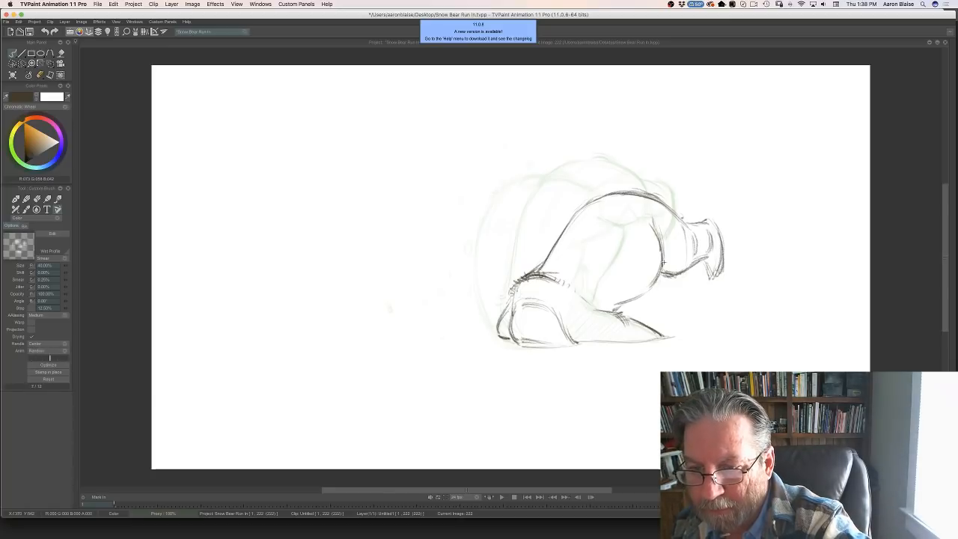
key(e)
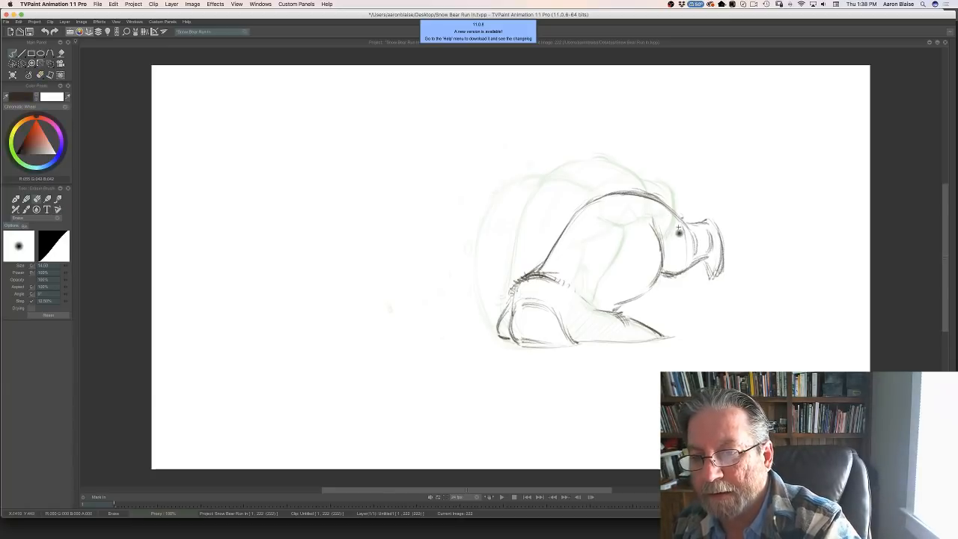
key(Left)
key(Right)
key(b)
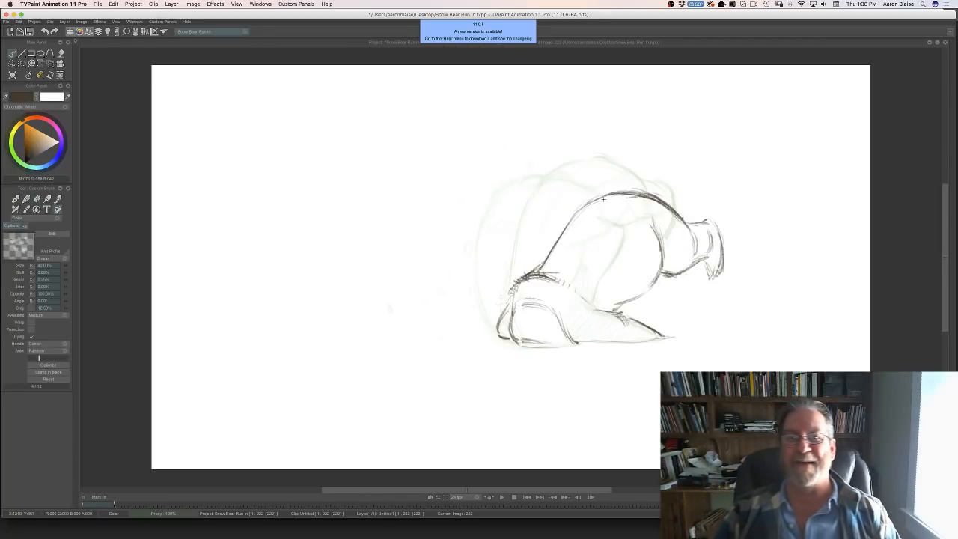
key(Left)
key(Right)
key(Left)
key(Right)
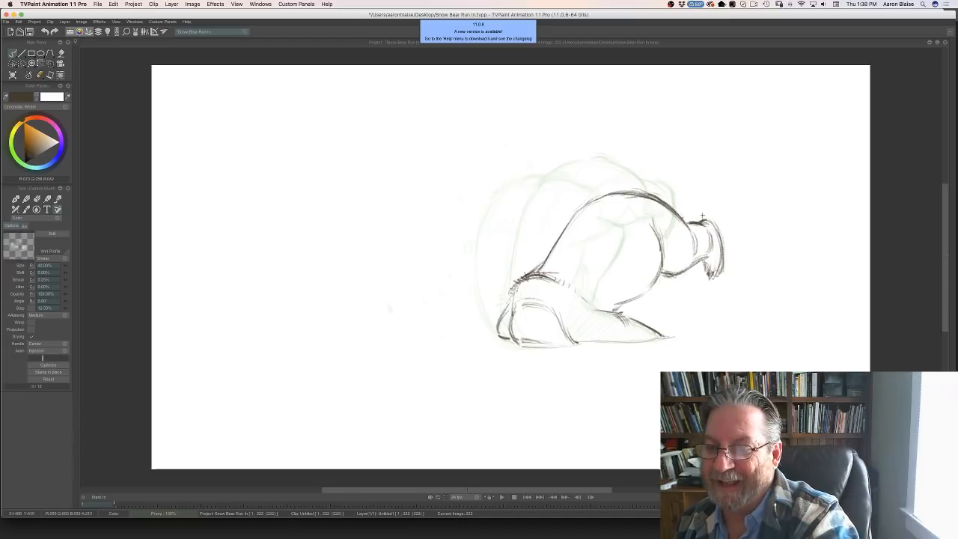
- Darken the foot's upper corner and add a light inner contour below the top of the arched back on frame 222
key(Left)
key(Right)
key(Left)
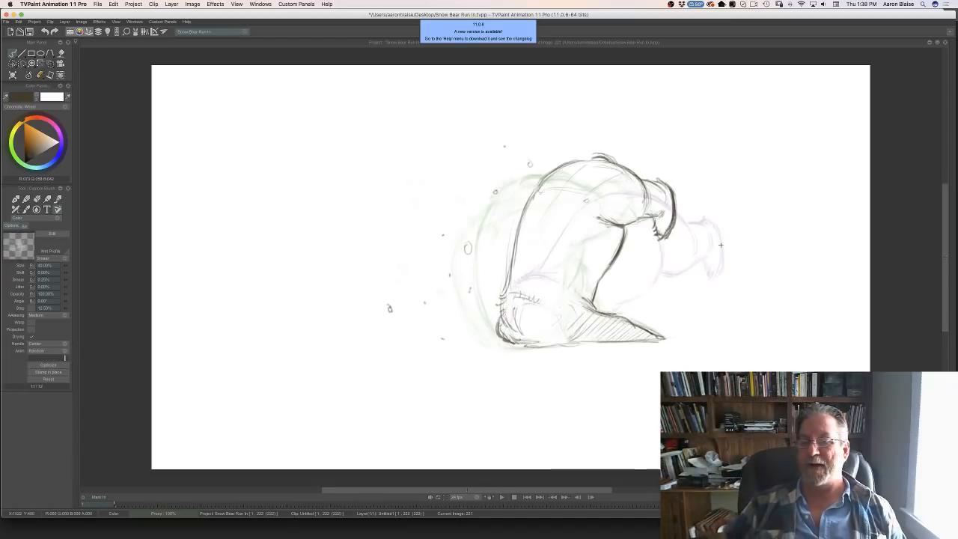
key(Right)
key(Left)
key(Right)
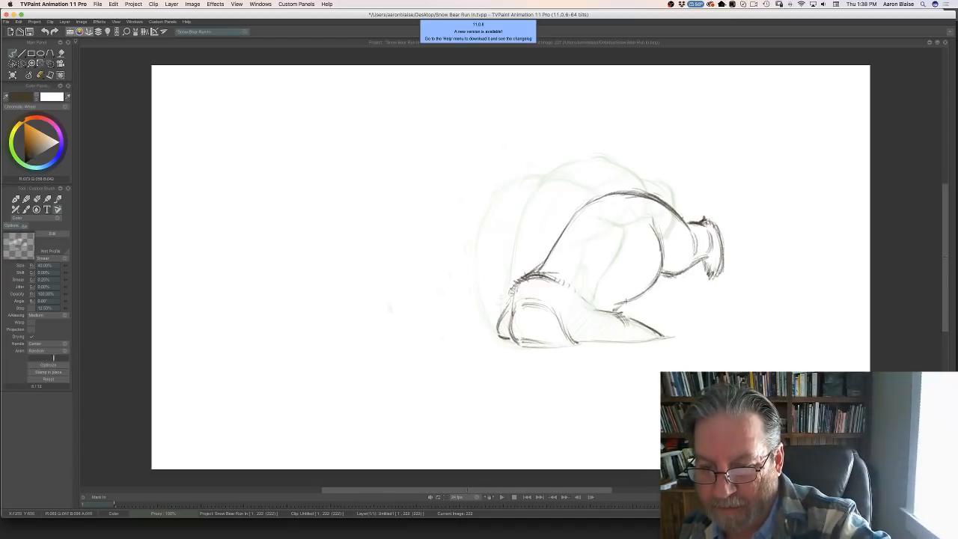
key(Left)
key(Right)
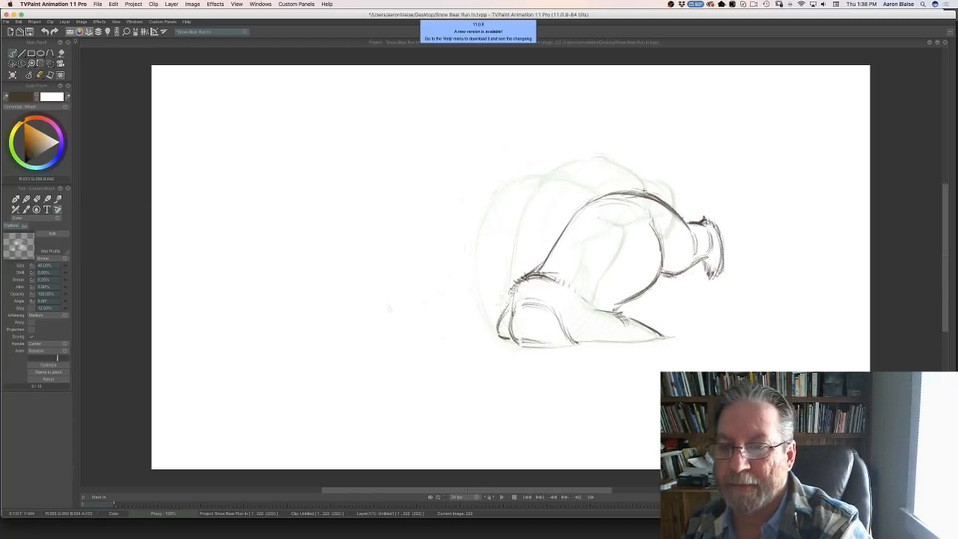
- Draw a small rounded tail at the top of the arched back on frame 222, matching its position on frame 221
key(Left)
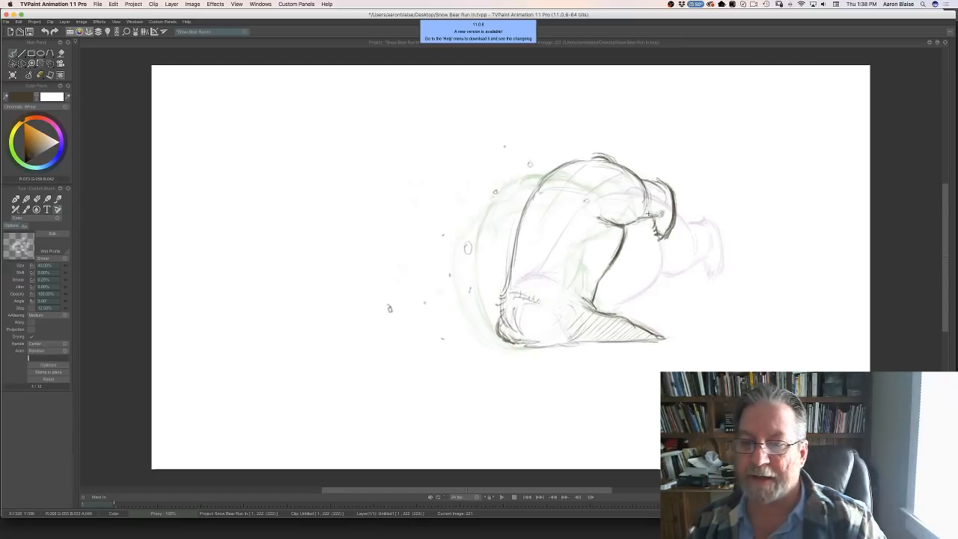
key(Right)
key(Left)
key(Right)
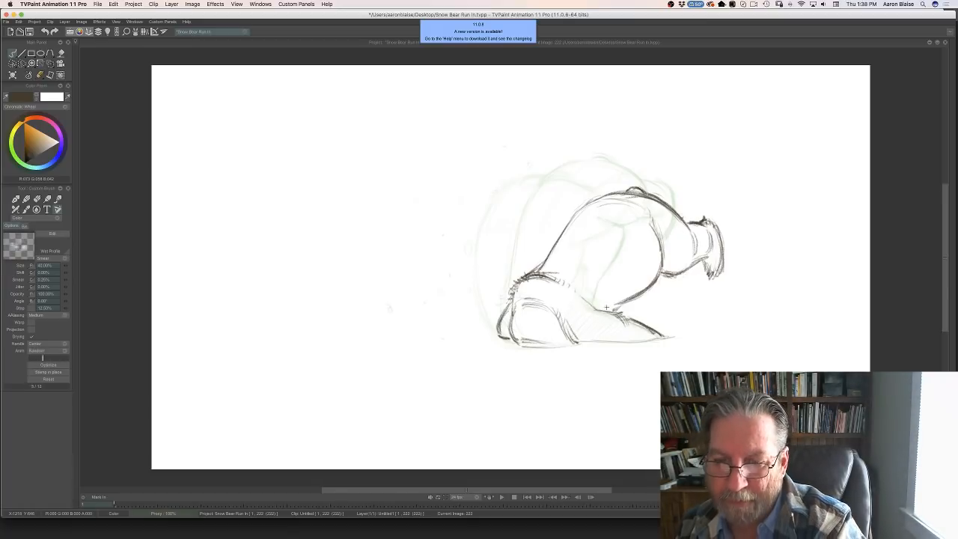
key(Left)
key(Right)
- Add short fold strokes where the front line meets the snow slope and a light line inside the back edge on frame 222
drag(606, 307, 596, 279)
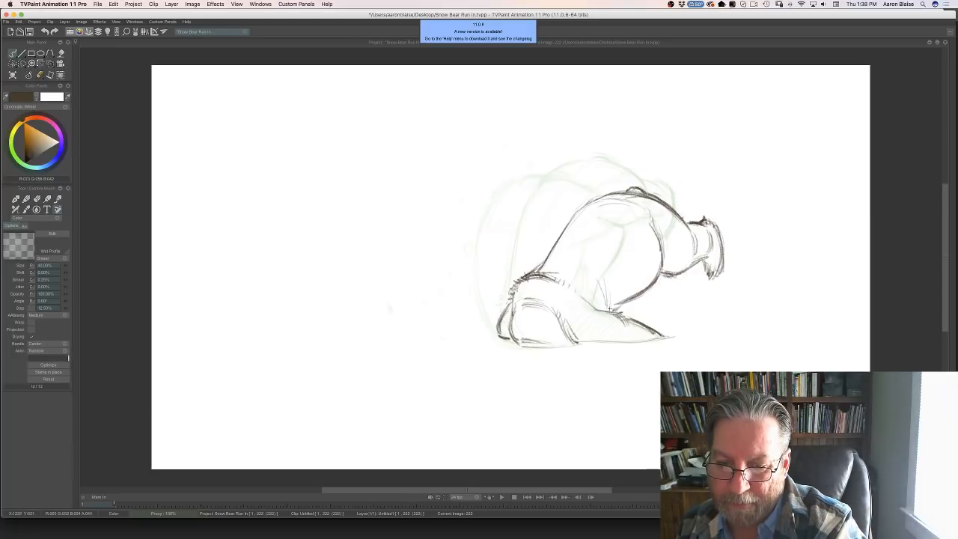
key(Left)
key(Right)
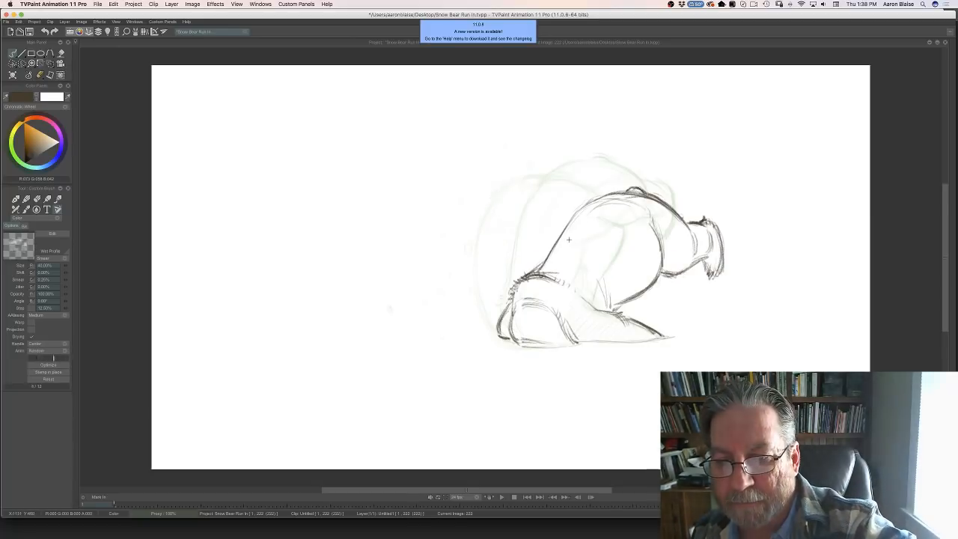
drag(568, 240, 577, 220)
key(Left)
key(Right)
key(Left)
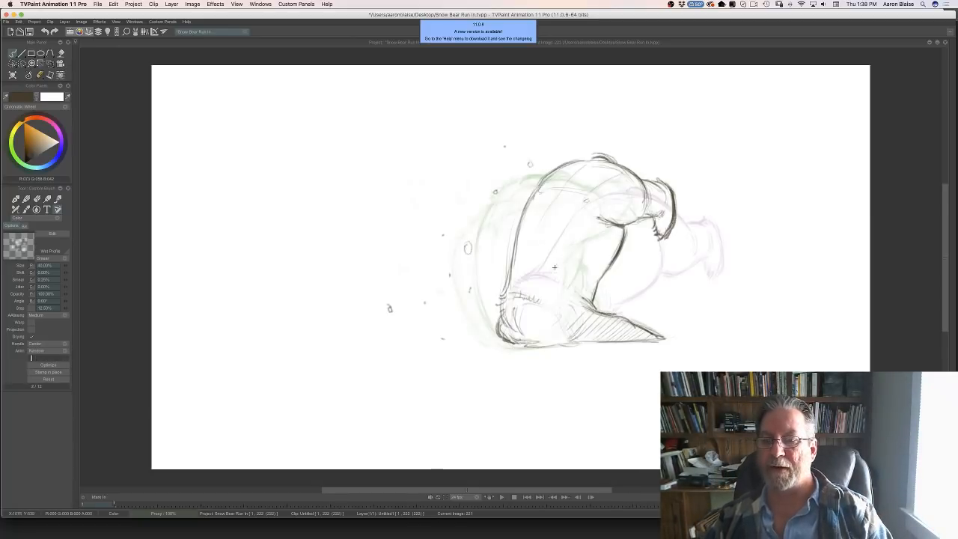
key(Right)
- Add short fur strokes on both sides of the tail and hatch the snow slope on frame 222
drag(644, 194, 672, 205)
drag(618, 192, 596, 196)
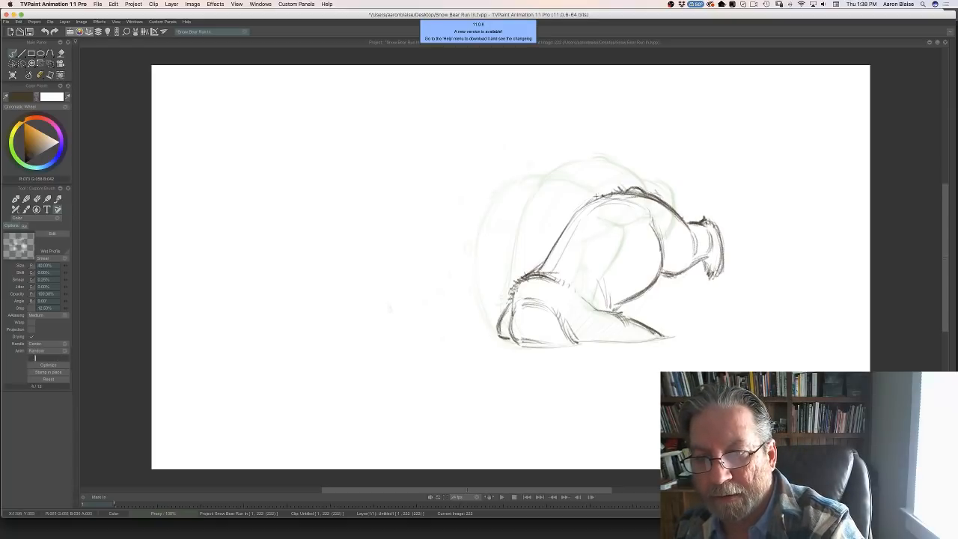
key(Left)
key(Right)
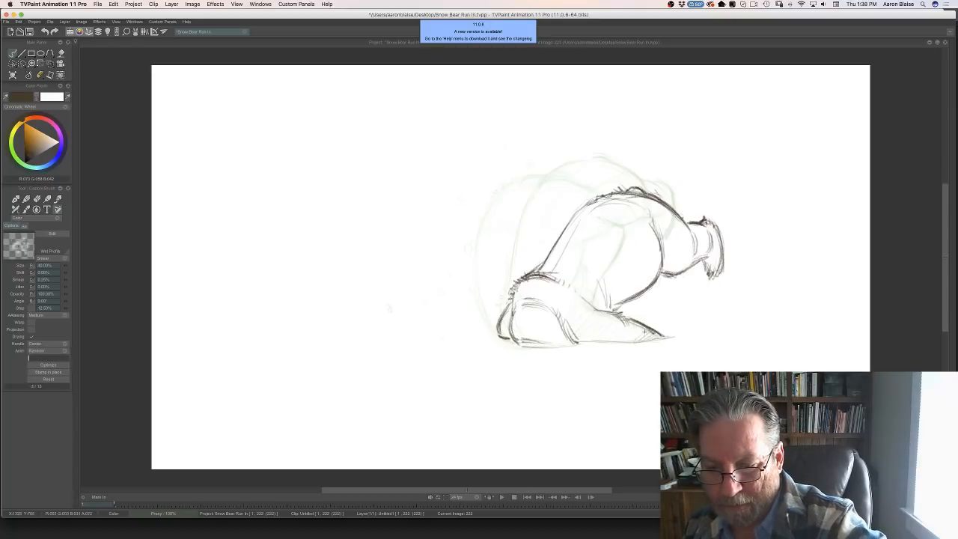
drag(619, 327, 575, 314)
- Extend the exposures of the tumbling bear drawings to two frames each, working back from the last drawing at frame 222
key(Tab)
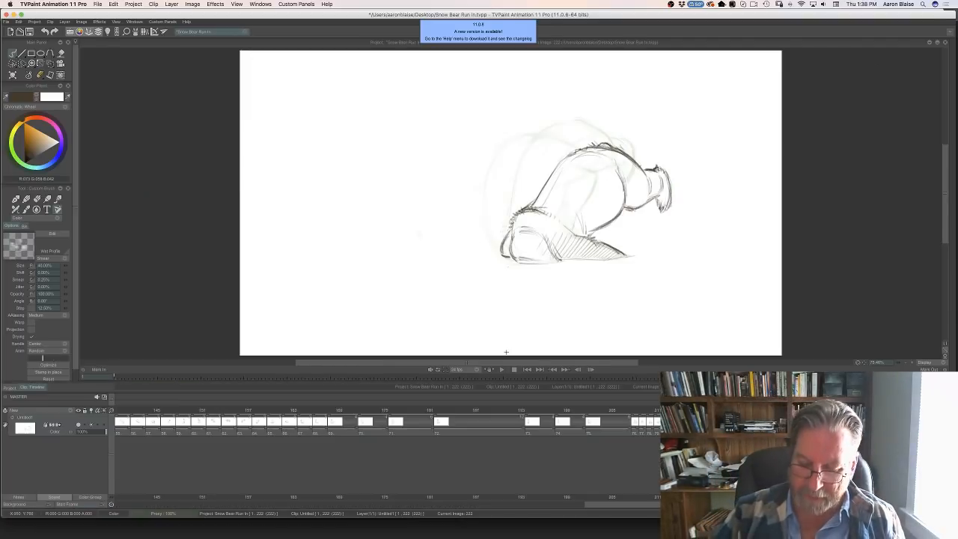
key(Left)
key(Right)
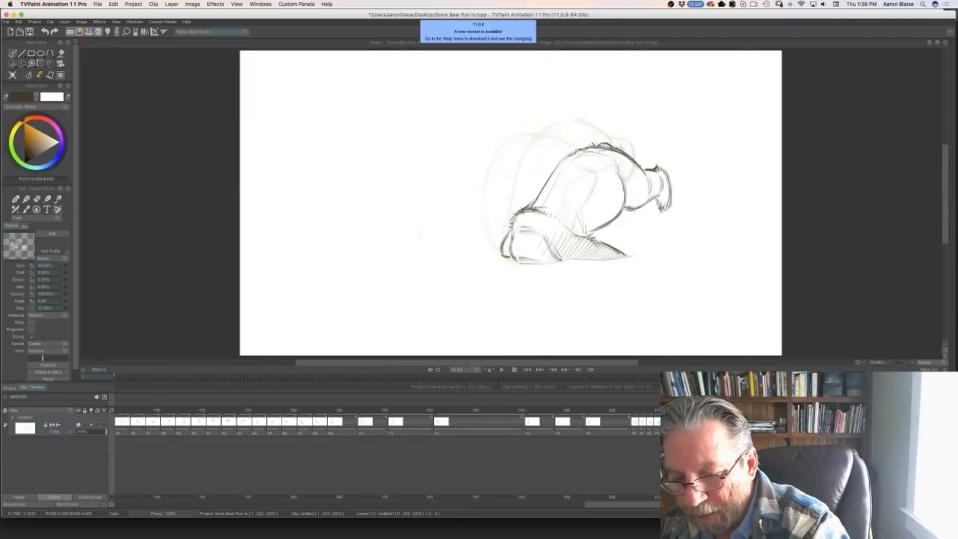
key(Right)
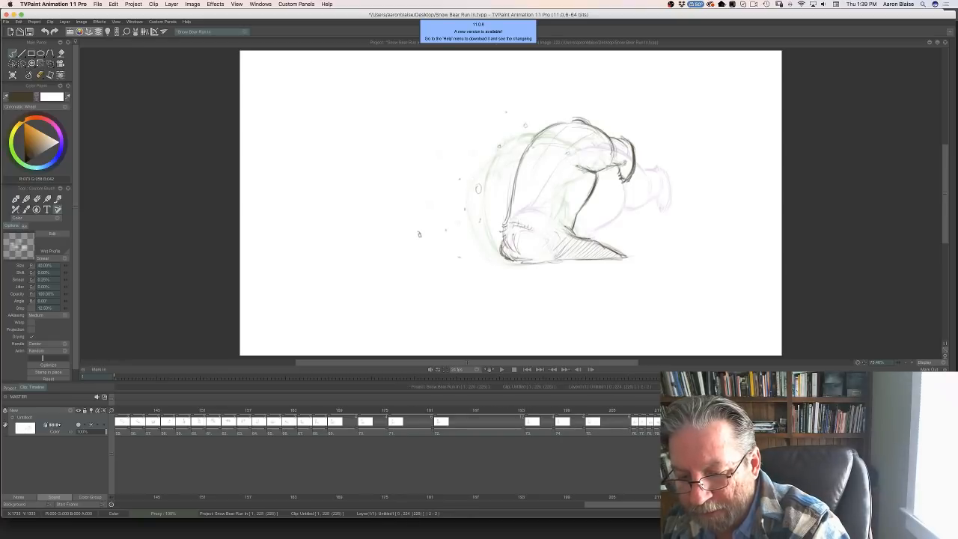
key(Right)
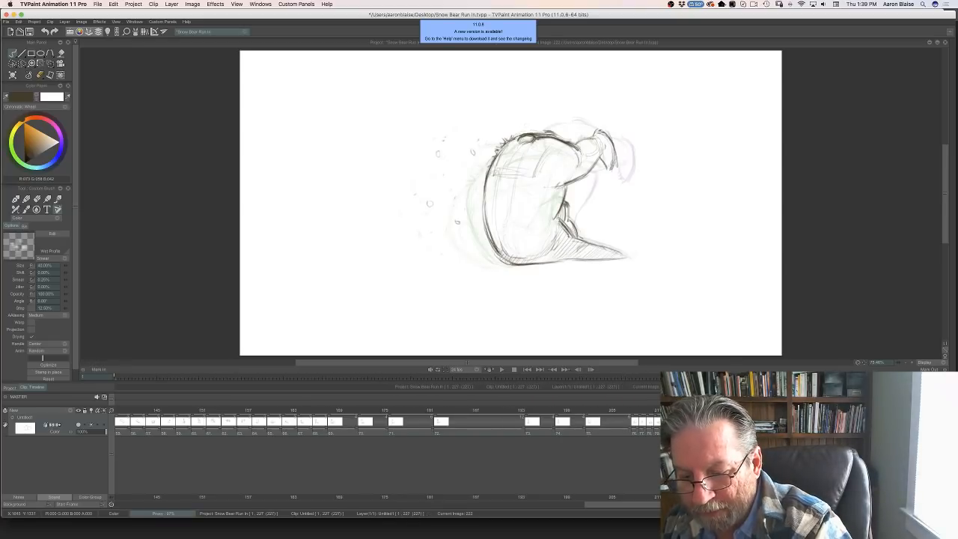
key(Left)
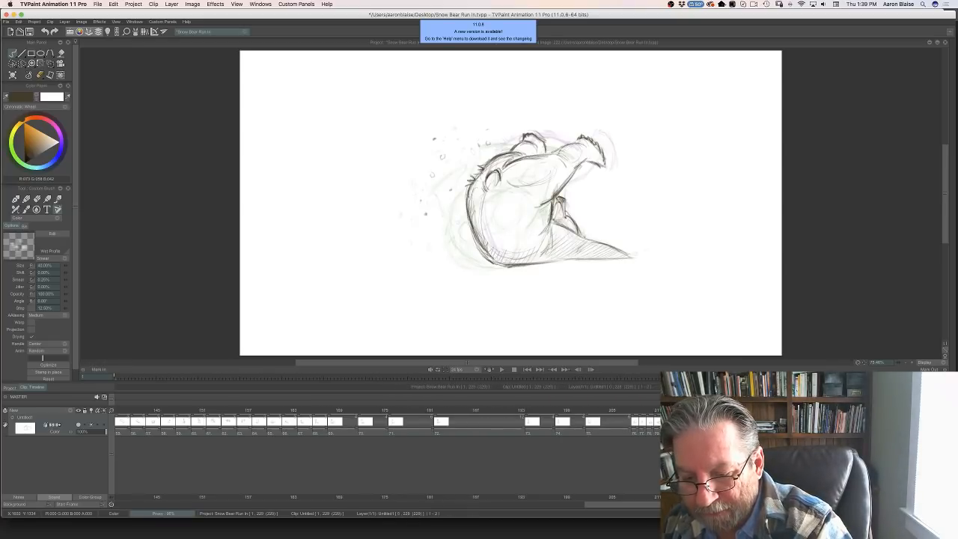
key(Right)
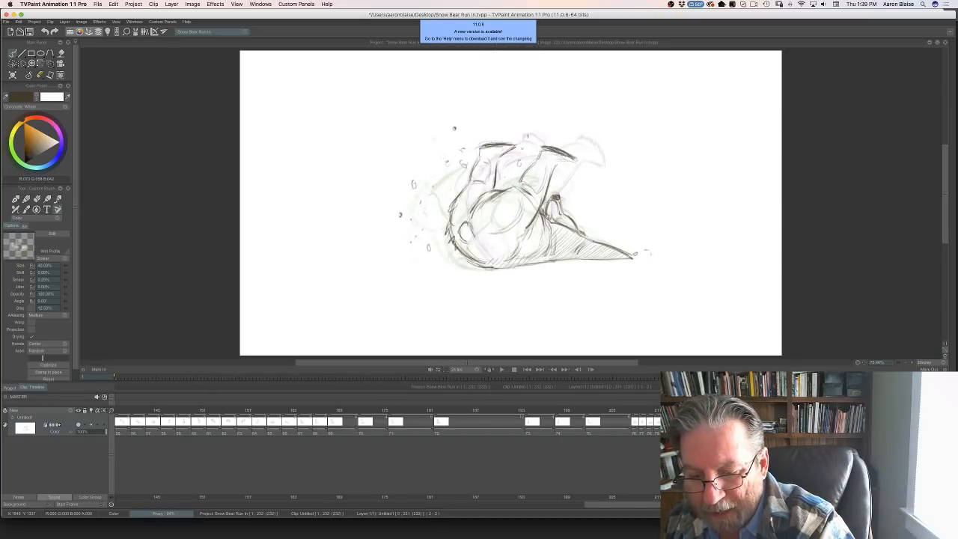
key(Right)
key(Right)
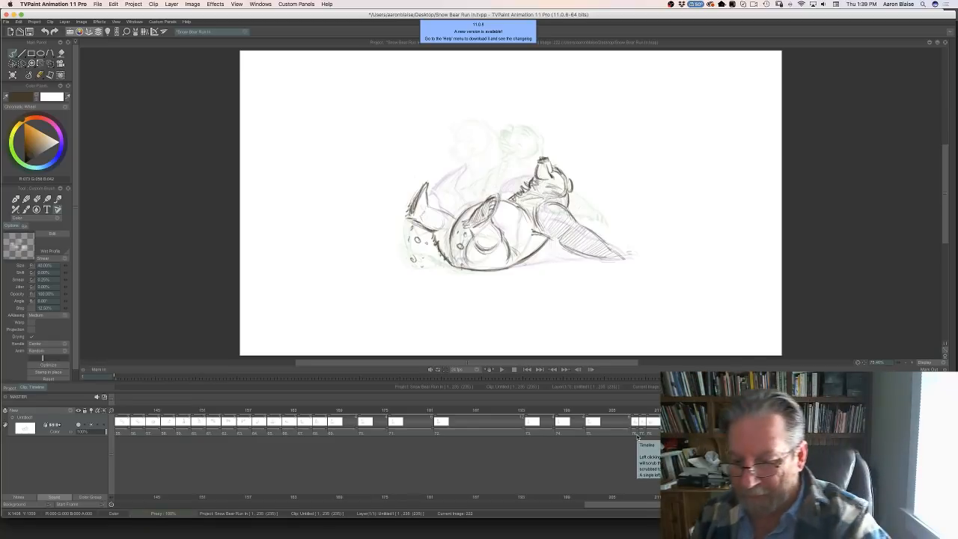
drag(644, 429, 650, 429)
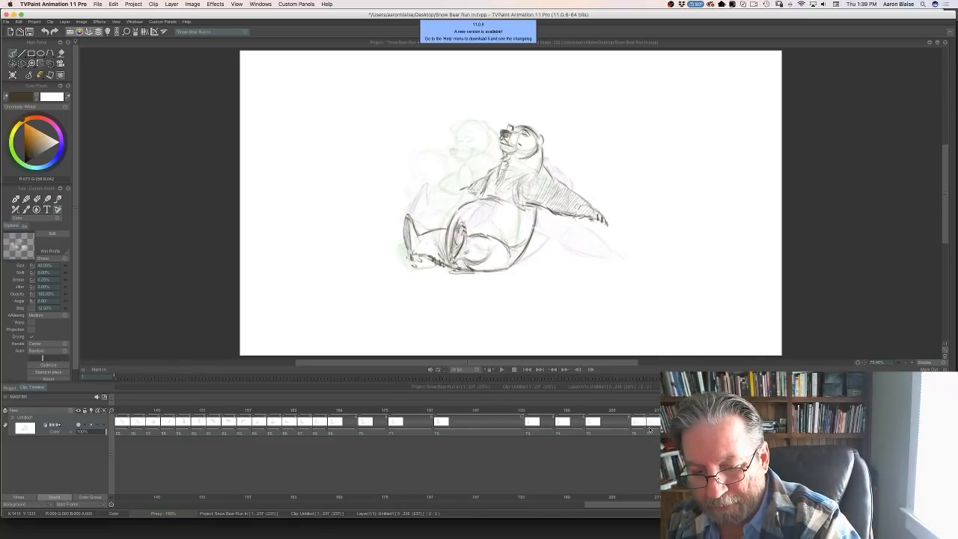
- Select and play back the later drawings through the end of the clip, from about frame 153 and again from about frame 164
click(740, 410)
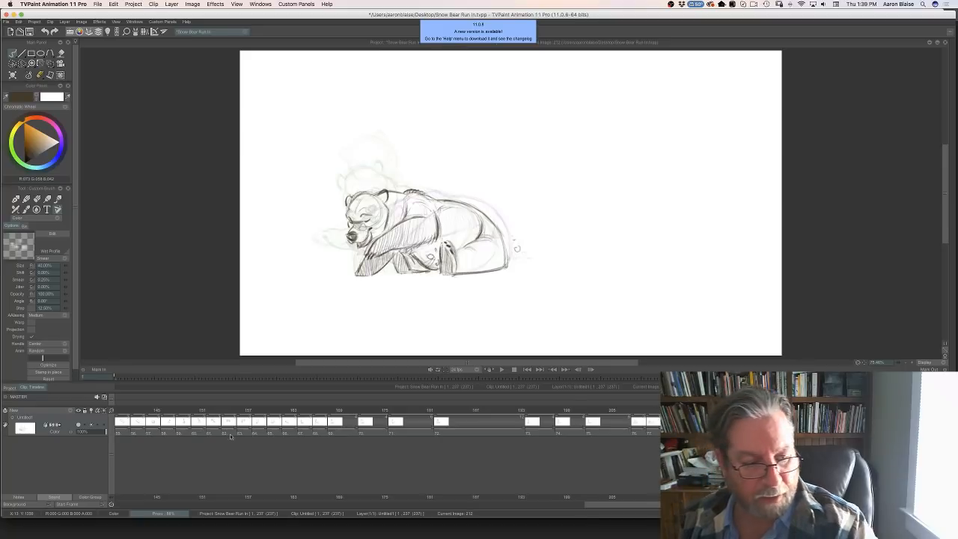
drag(220, 433, 858, 439)
click(502, 370)
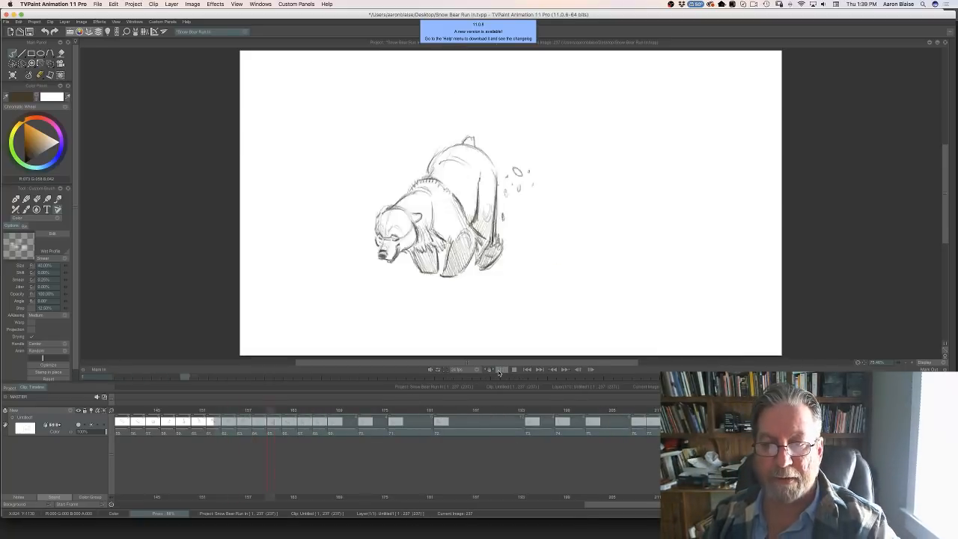
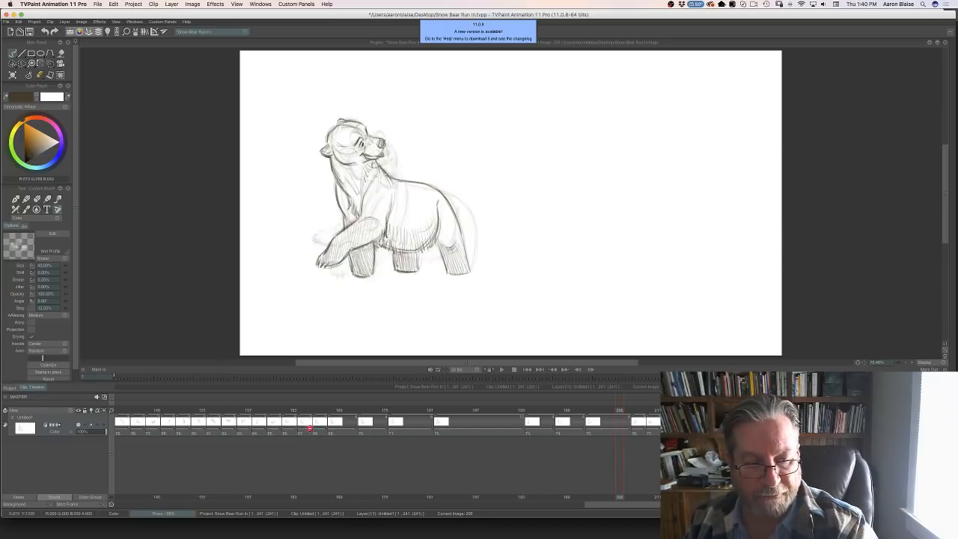
drag(304, 428, 868, 425)
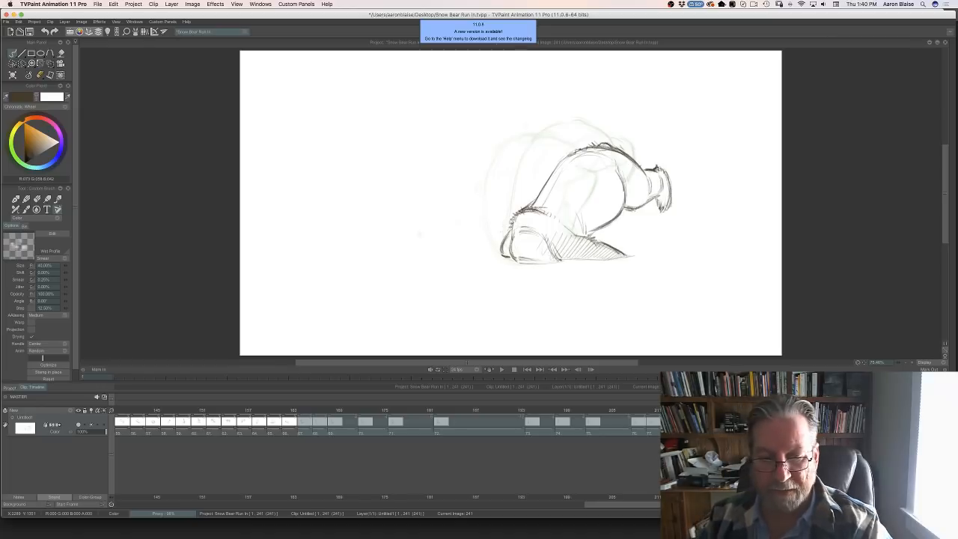
click(502, 370)
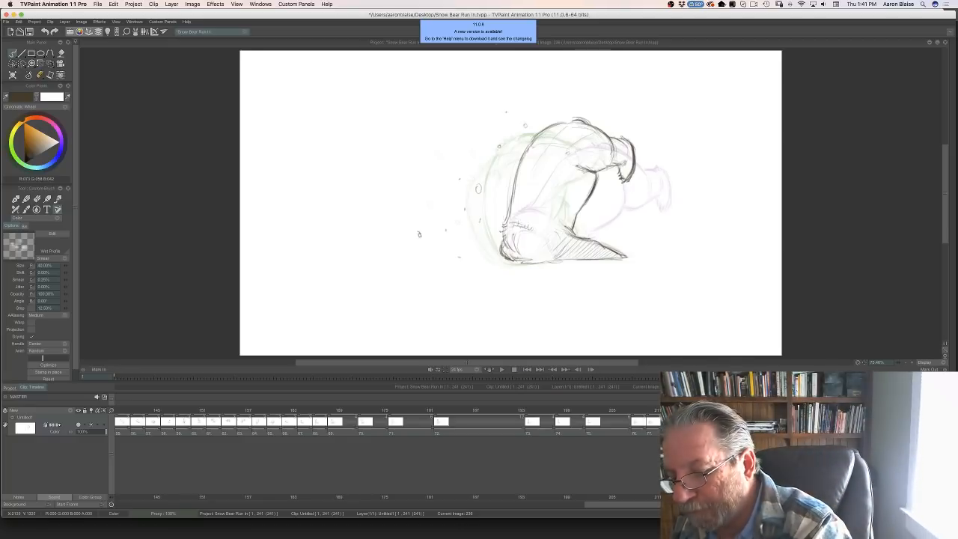
- Hold the tumble drawings near the end of the clip two frames longer in total and flip through the final poses
drag(841, 426, 847, 426)
key(Right)
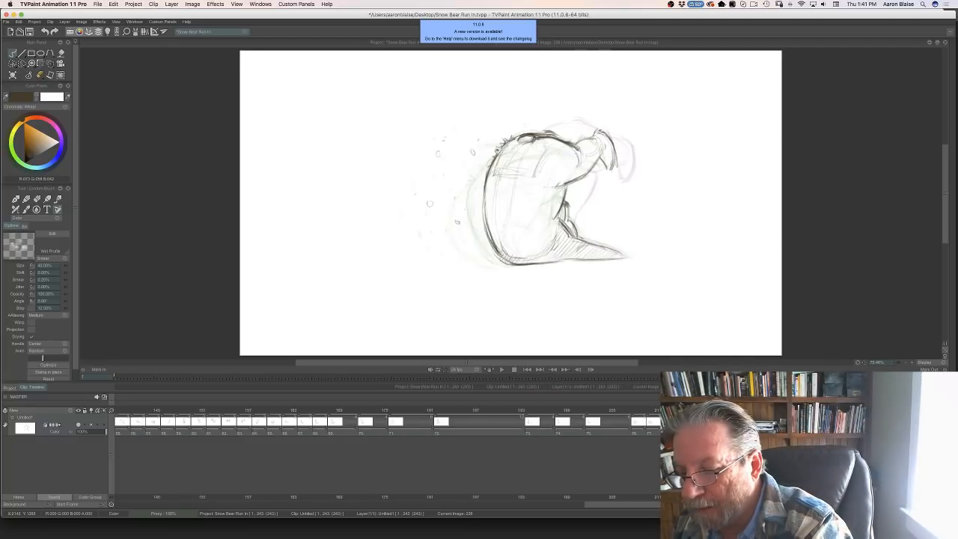
key(Right)
key(Right)
key(Left)
key(Left)
key(Right)
key(Right)
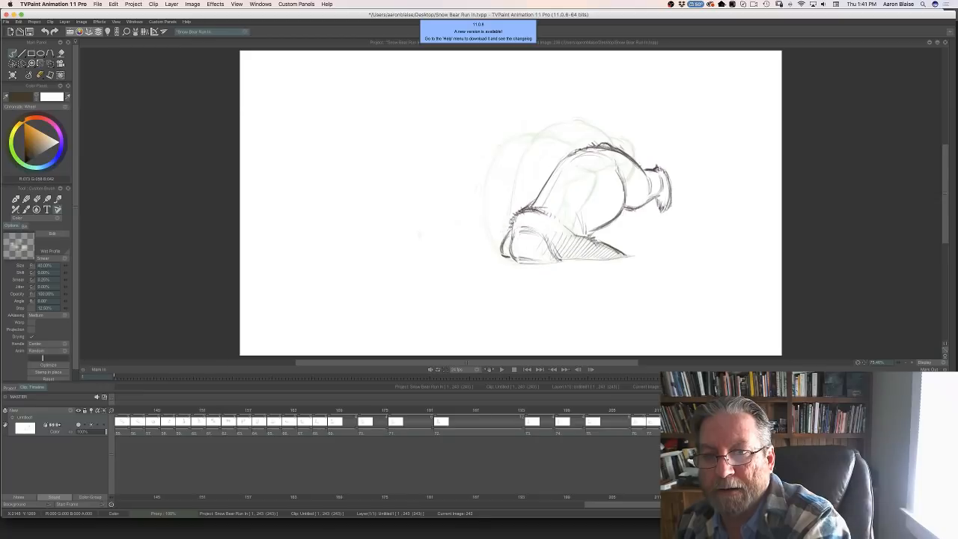
- Step back through the drawings from the end of the clip to the standing bear at frame 187 to review the motion
key(Left)
key(Left)
key(Left)
key(Left)
key(Left)
key(Left)
key(Left)
key(Left)
key(Left)
key(Left)
key(Left)
key(Left)
key(Left)
key(Left)
key(Left)
key(Left)
key(Left)
key(Left)
key(Left)
key(Left)
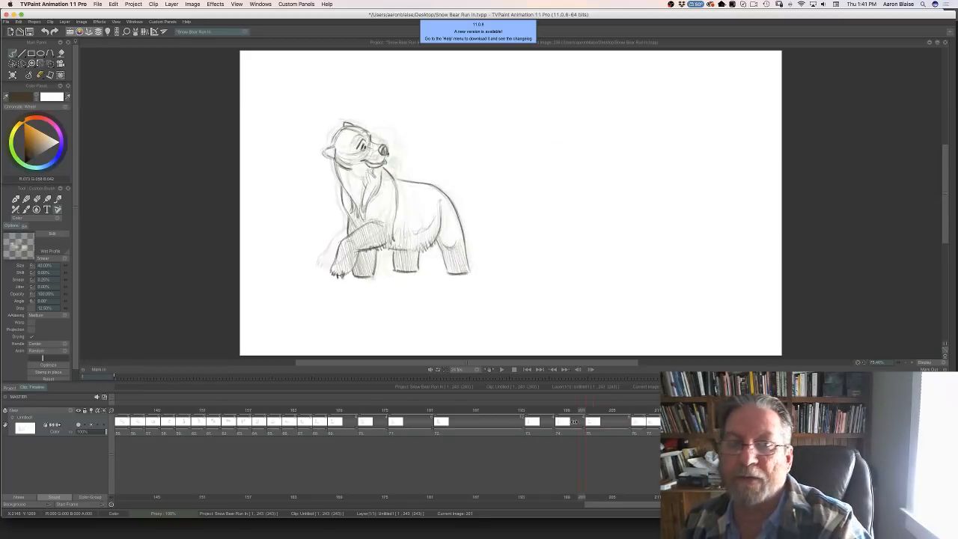
drag(418, 420, 477, 419)
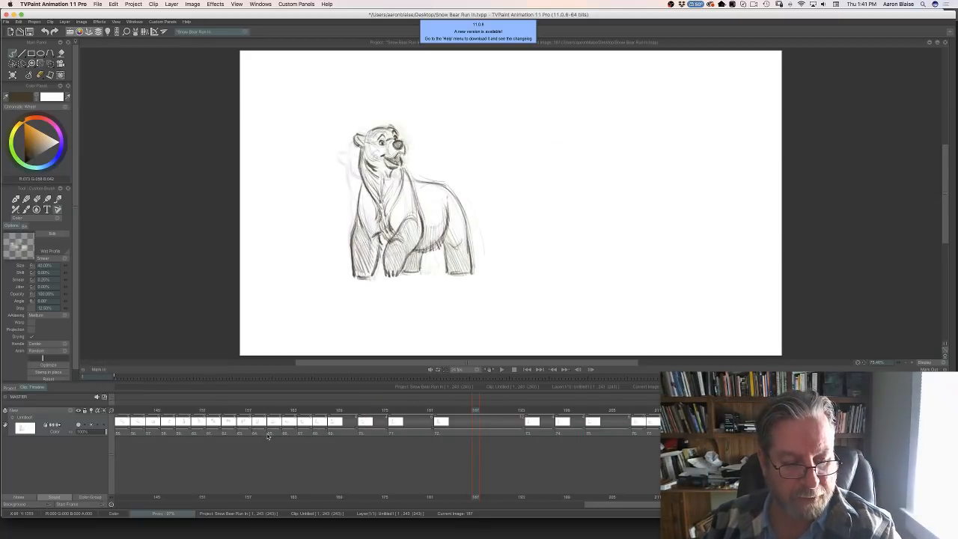
- Select frames 160 to 243 and play back that range to check the tumble's timing
drag(267, 435, 658, 432)
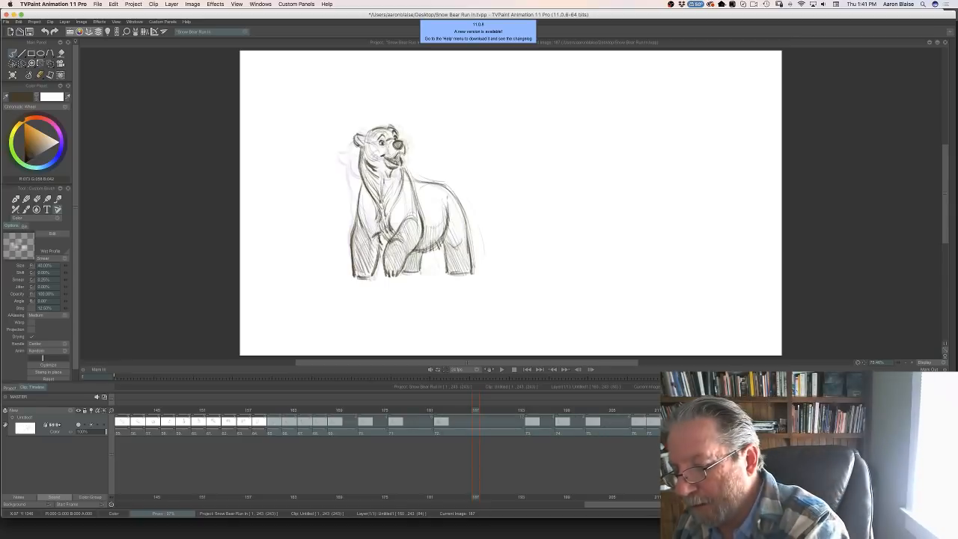
click(501, 369)
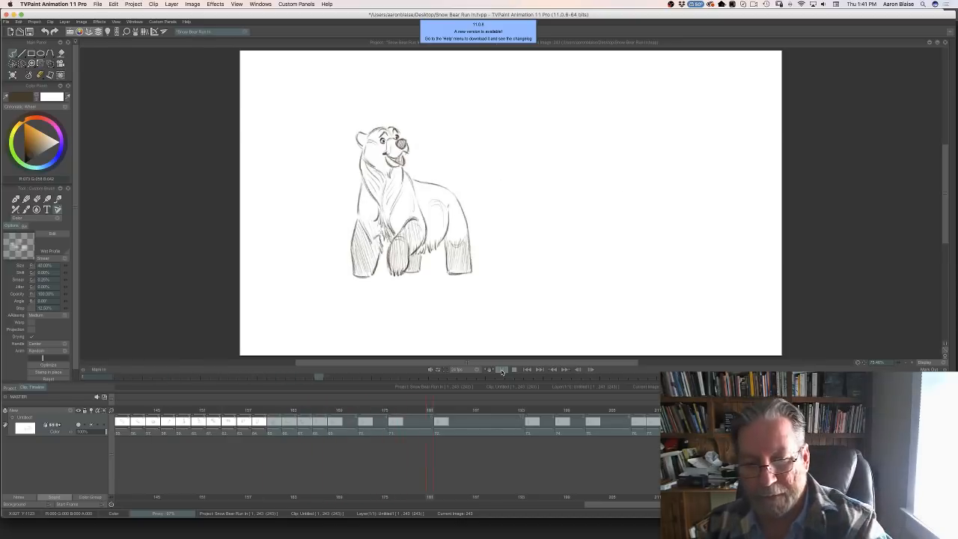
click(501, 370)
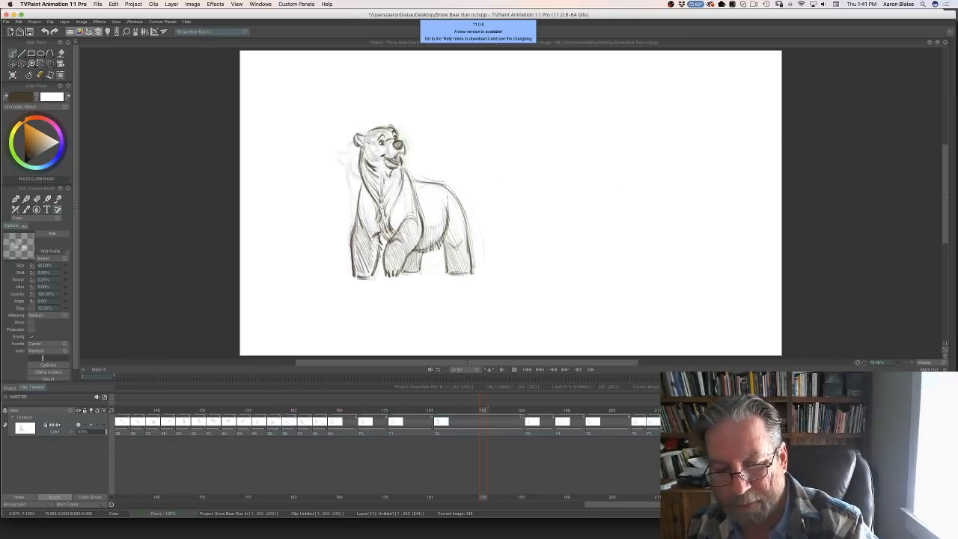
- Add a blank drawing after the final tumble pose and shorten that pose's exposure to one frame
drag(525, 410, 946, 410)
mouse_move(648, 421)
mouse_down()
mouse_move(609, 422)
mouse_move(654, 420)
mouse_up()
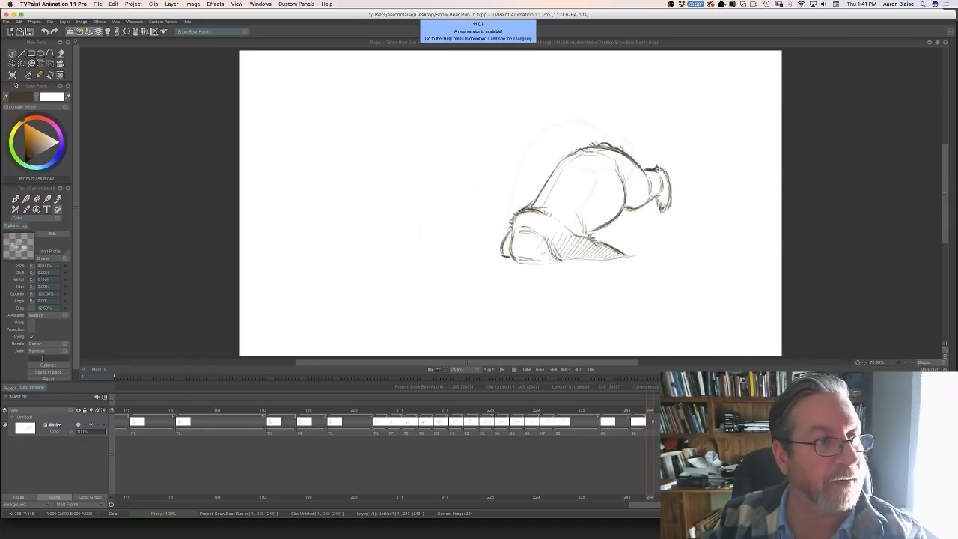
click(12, 75)
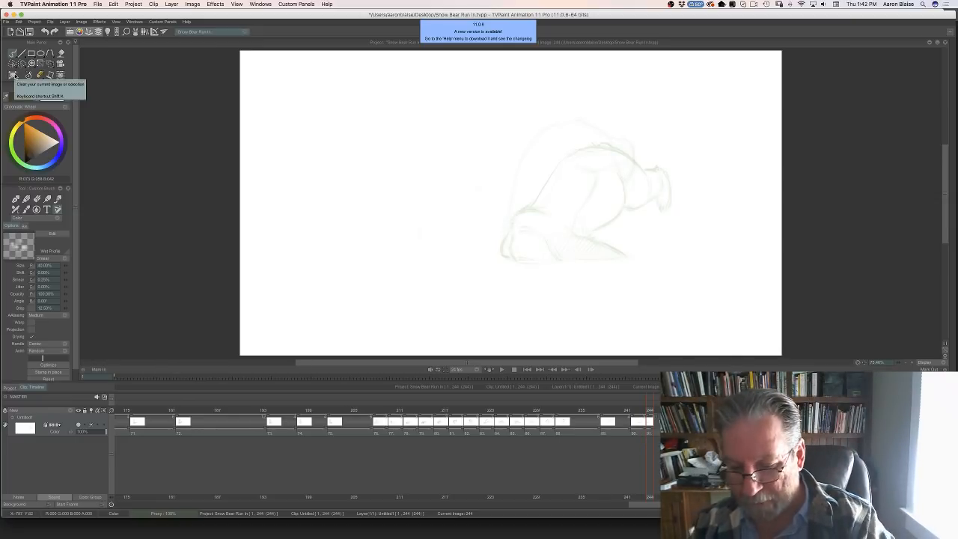
click(638, 422)
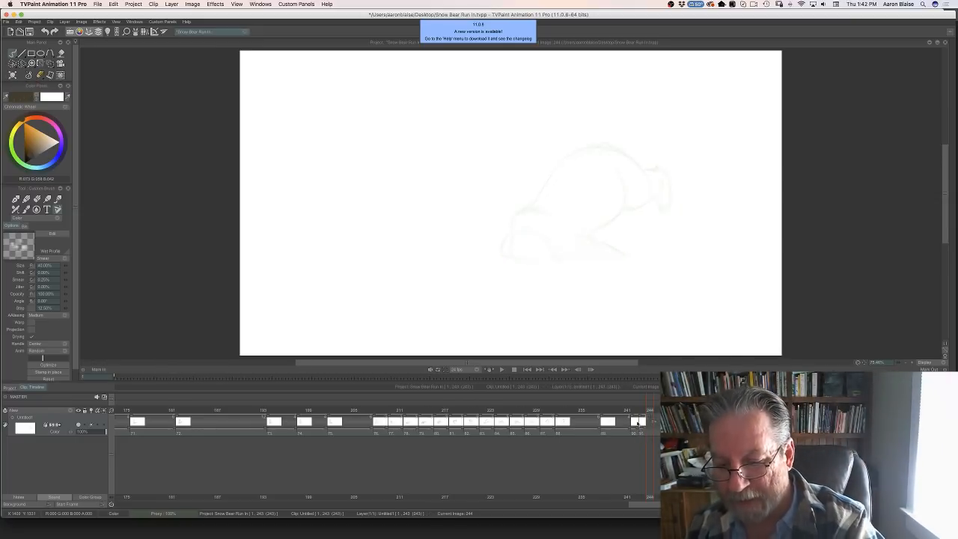
- Go to the pose at frame 242 and flip between it and its neighbouring drawings in the enlarged canvas view
click(638, 405)
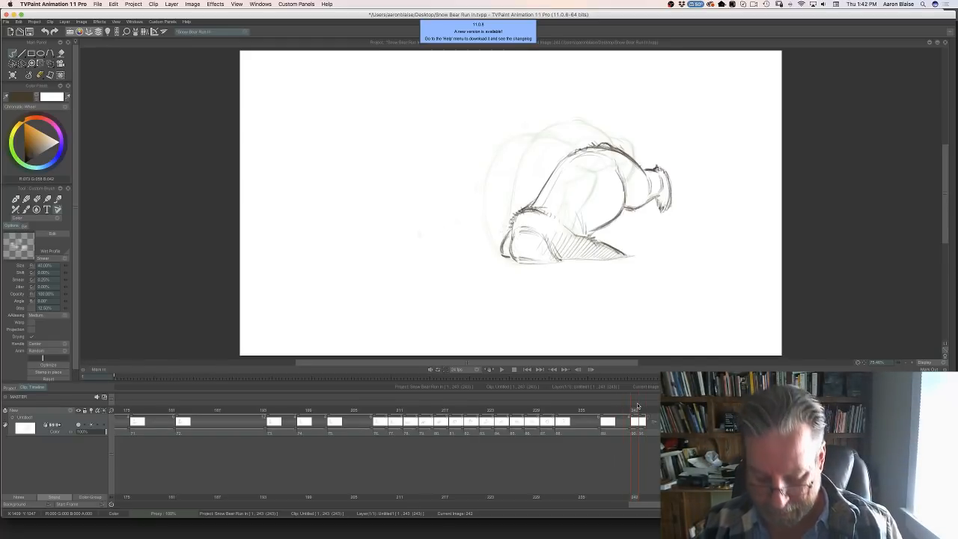
key(Tab)
key(Left)
key(Right)
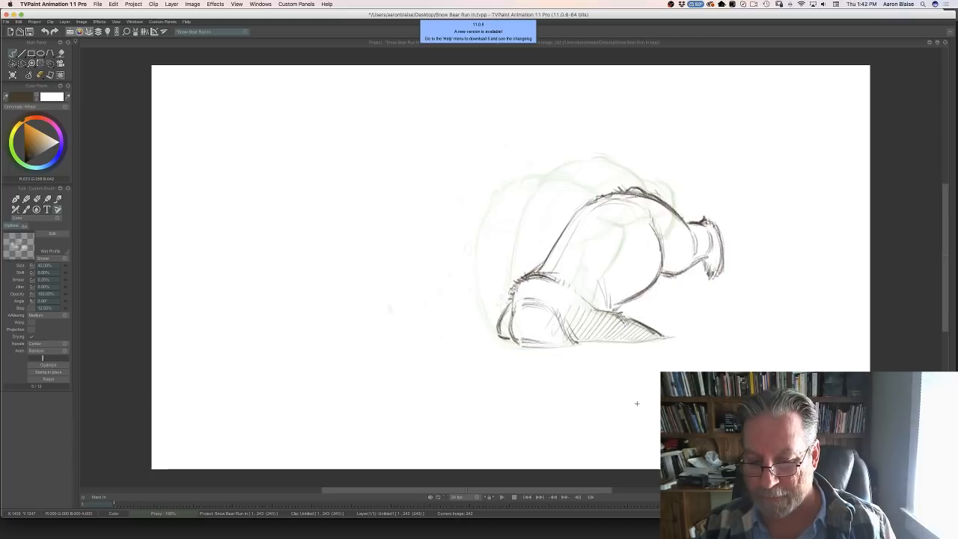
key(Right)
key(Left)
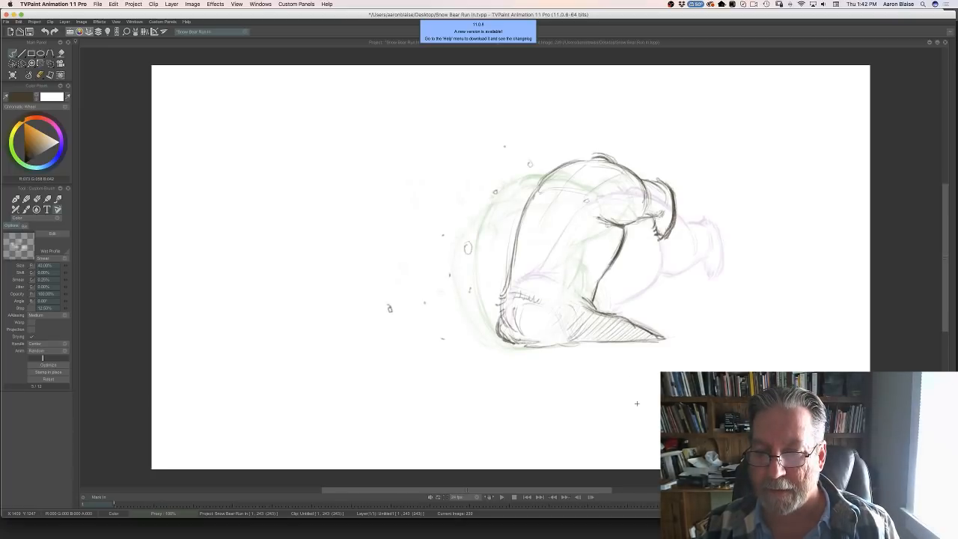
key(Right)
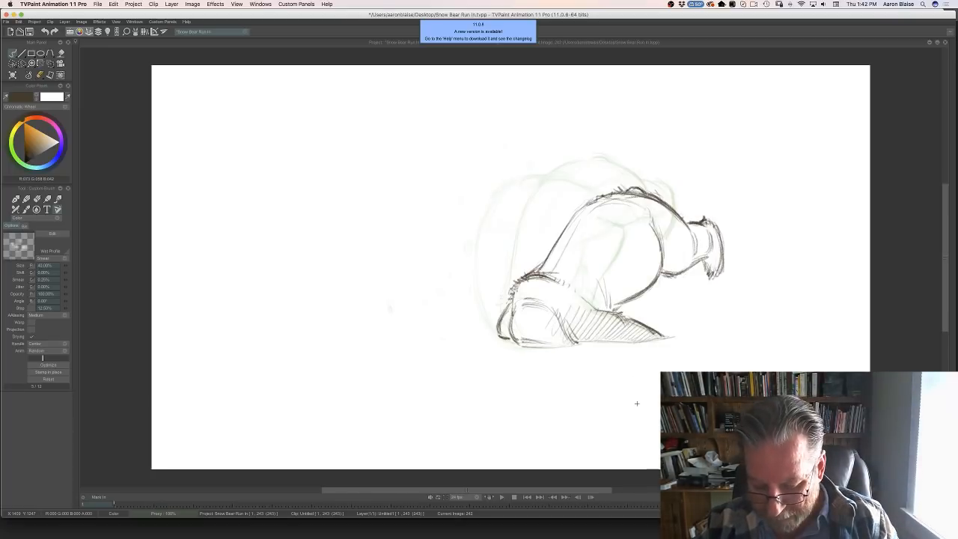
- Show the timeline, scrub back from the final pose and play the animation
key(Tab)
drag(635, 411, 491, 420)
click(502, 370)
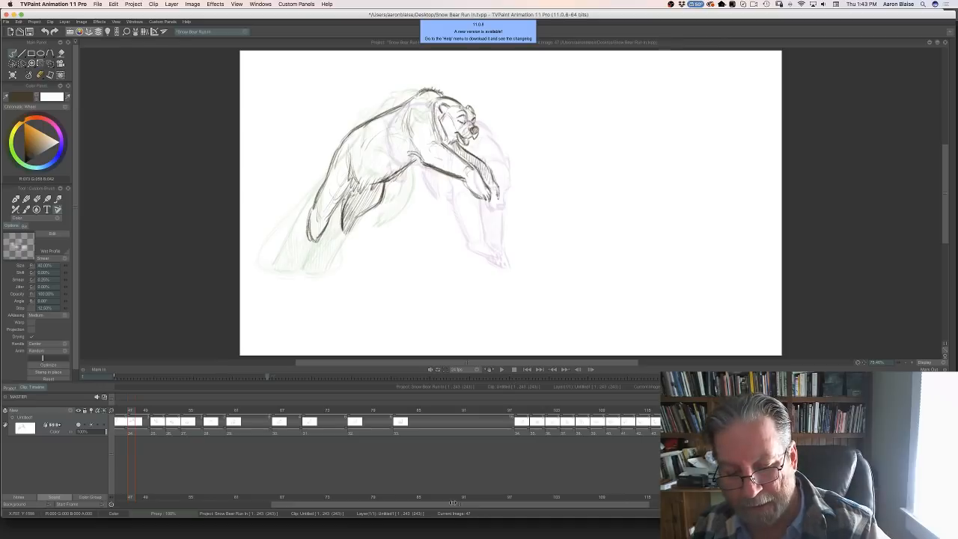
- Return to the blank drawing at frame 243 and switch from Photoshop back to TVPaint Animation
drag(456, 504, 763, 504)
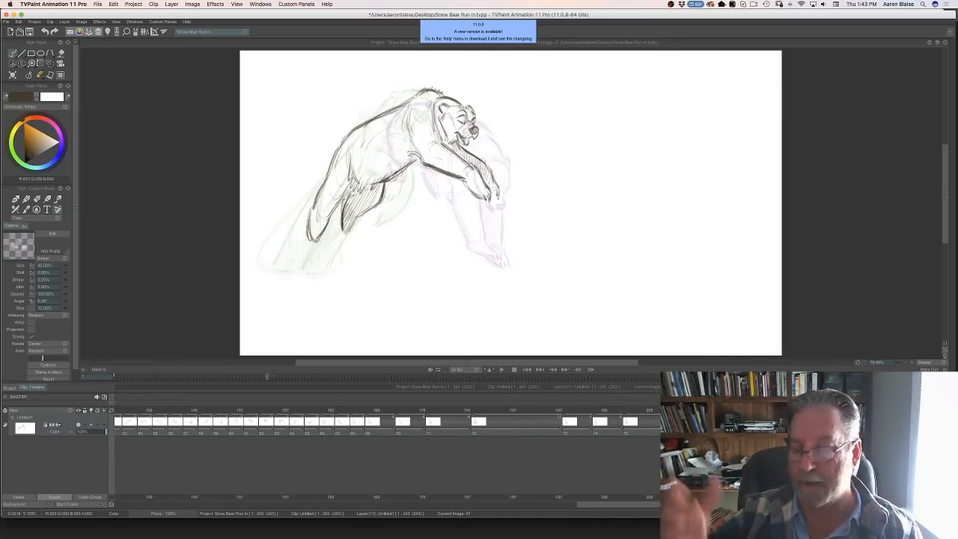
click(932, 410)
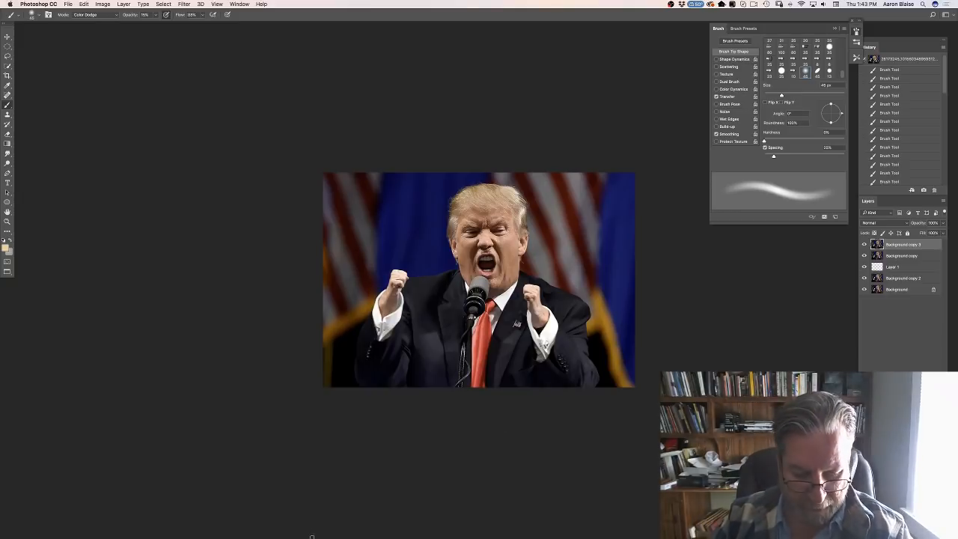
click(401, 527)
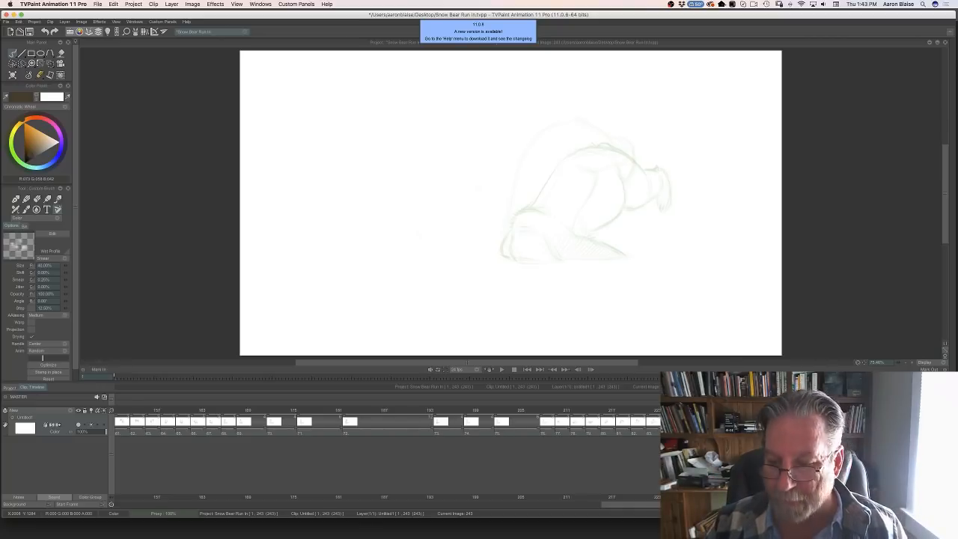
- Compare the blank frame 243 with the two preceding tumble poses, ending on frame 242 with the timeline hidden
key(Left)
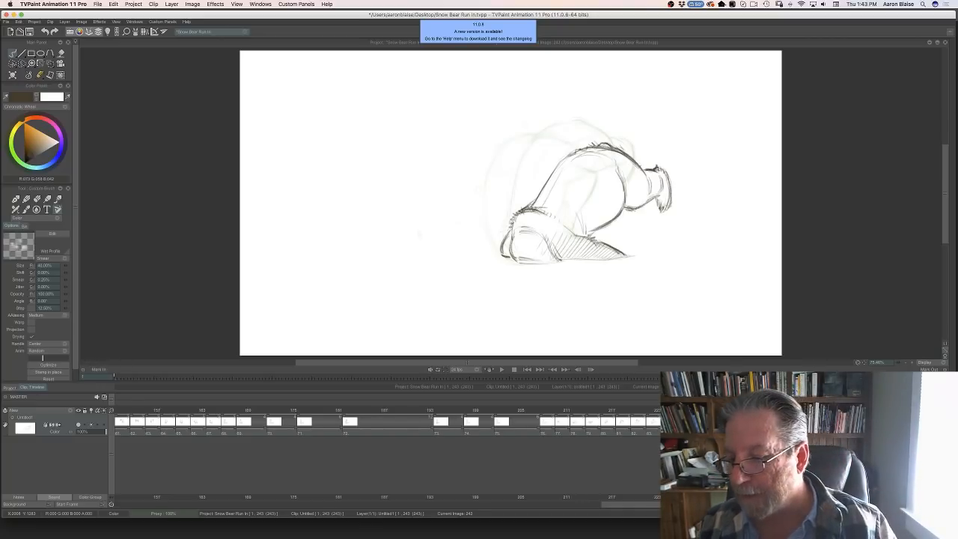
key(Right)
key(Left)
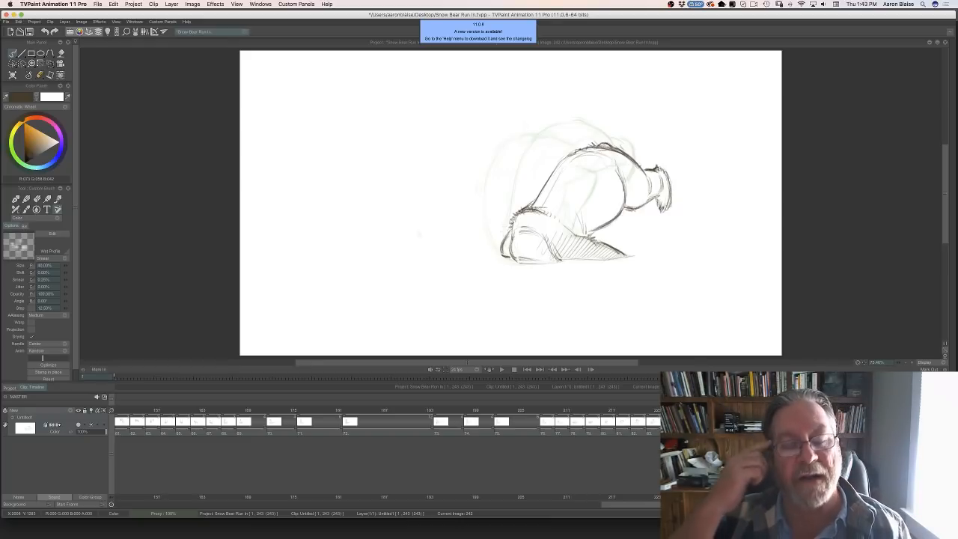
key(Tab)
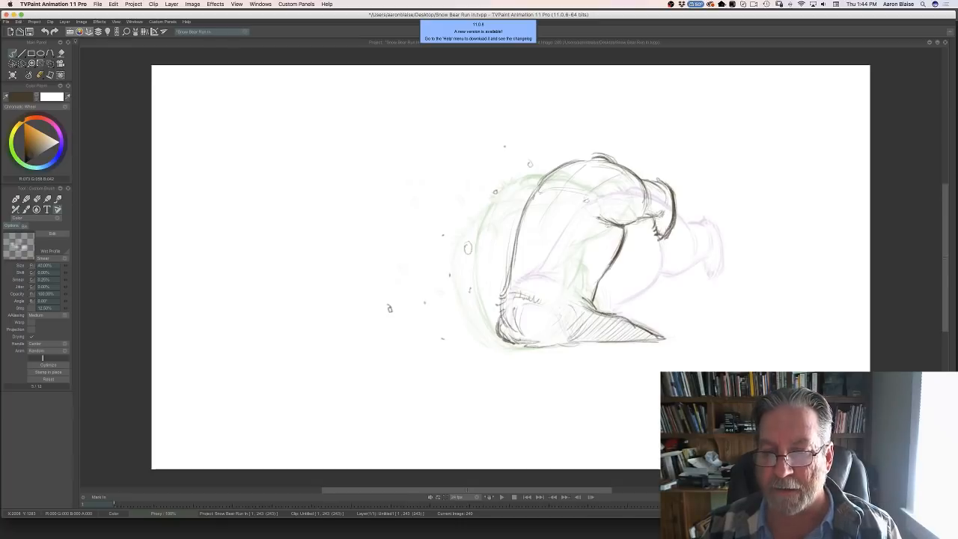
key(Right)
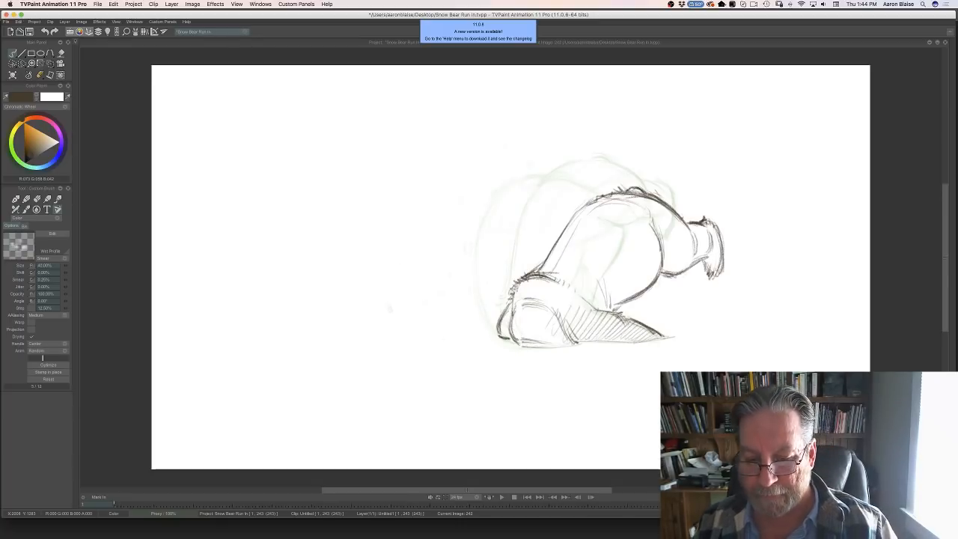
- Sketch the first short contour strokes at the base of the bear's back on frame 243, checking them against frame 242
key(Right)
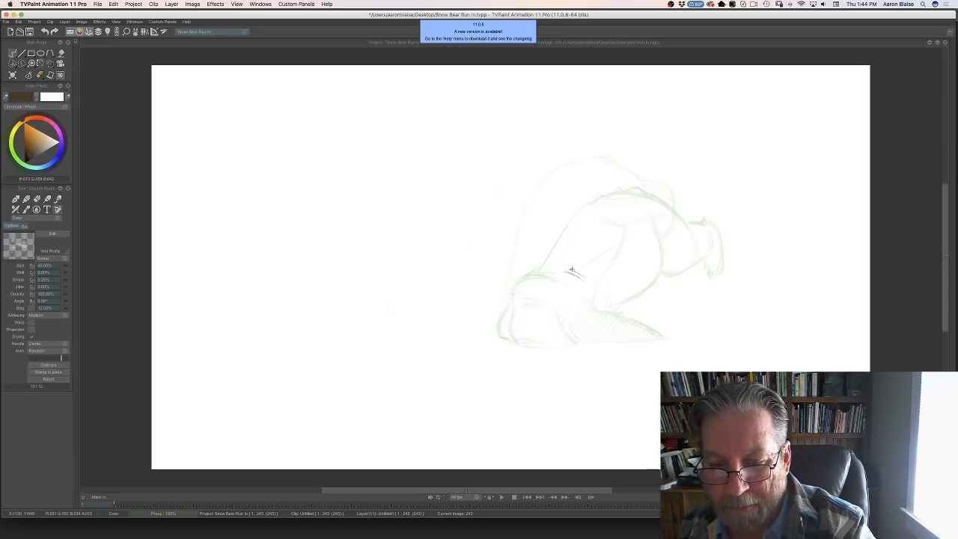
key(Left)
drag(565, 265, 580, 273)
key(Right)
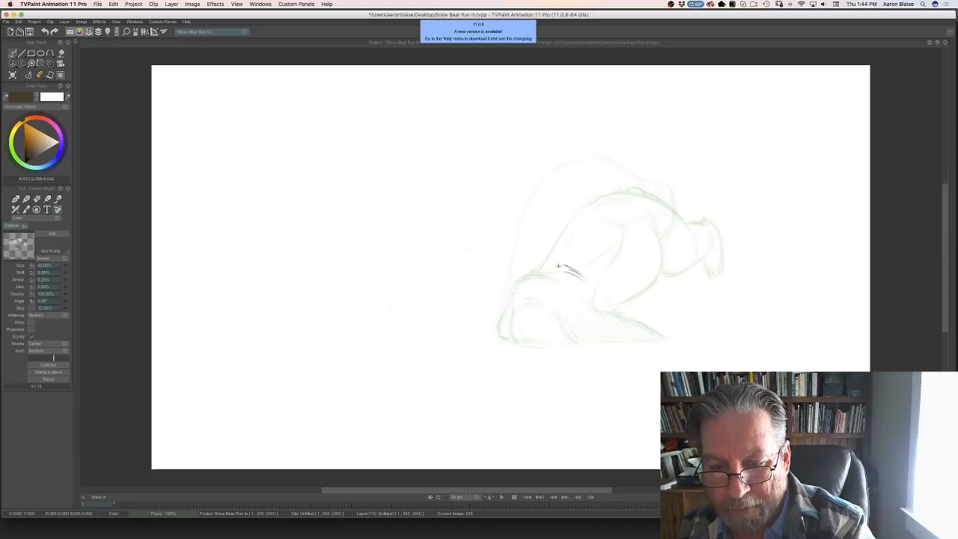
key(Left)
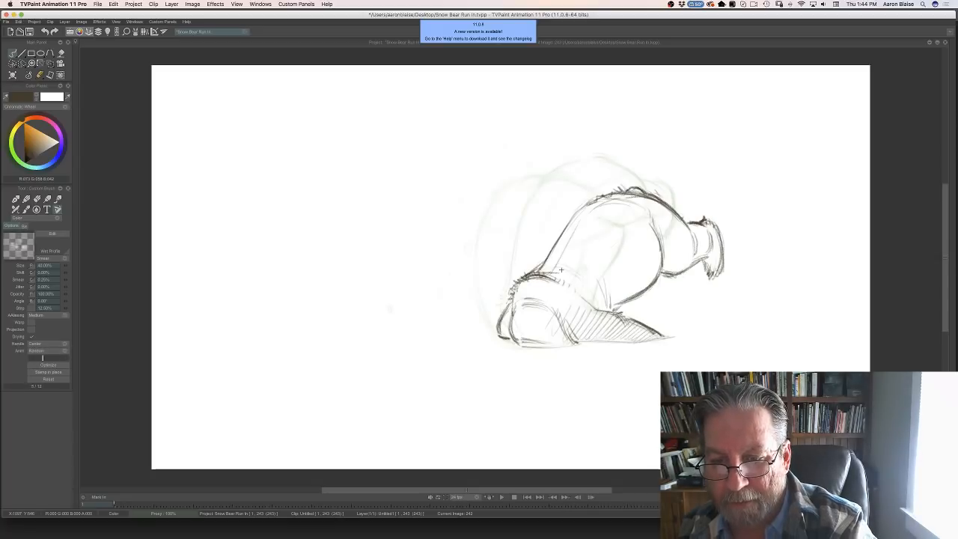
key(Right)
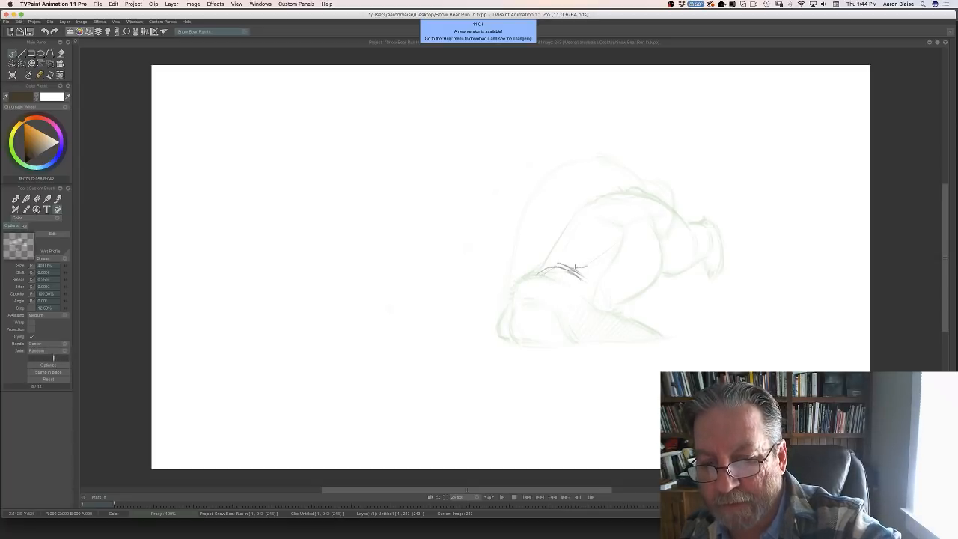
- Flip through the preceding tumble poses with the timeline shown, ending on frame 243 with the timeline hidden
key(Left)
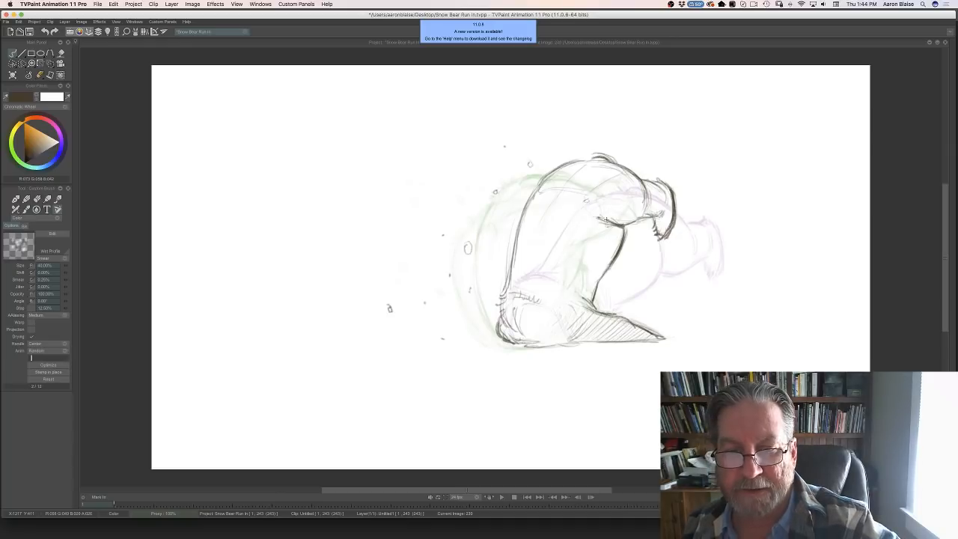
key(Tab)
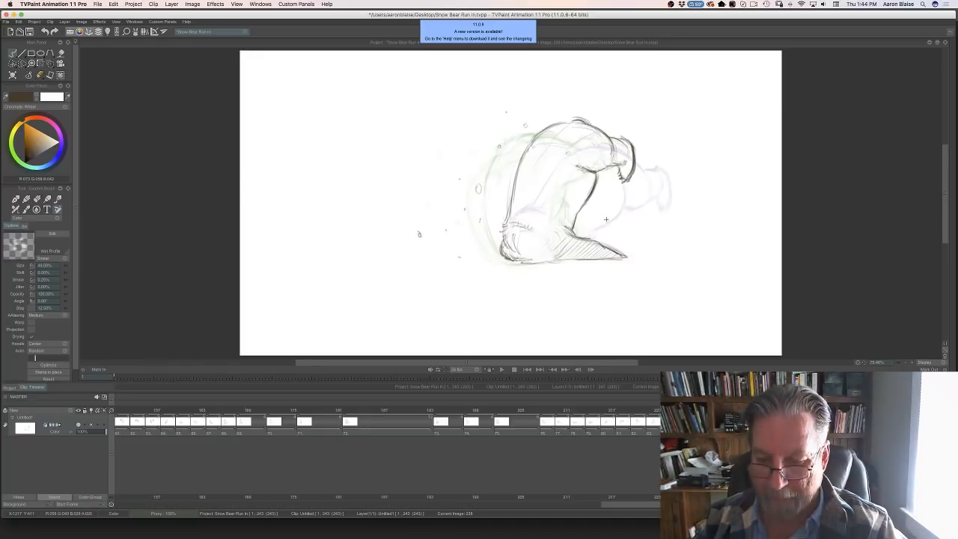
key(Left)
key(Left)
key(Right)
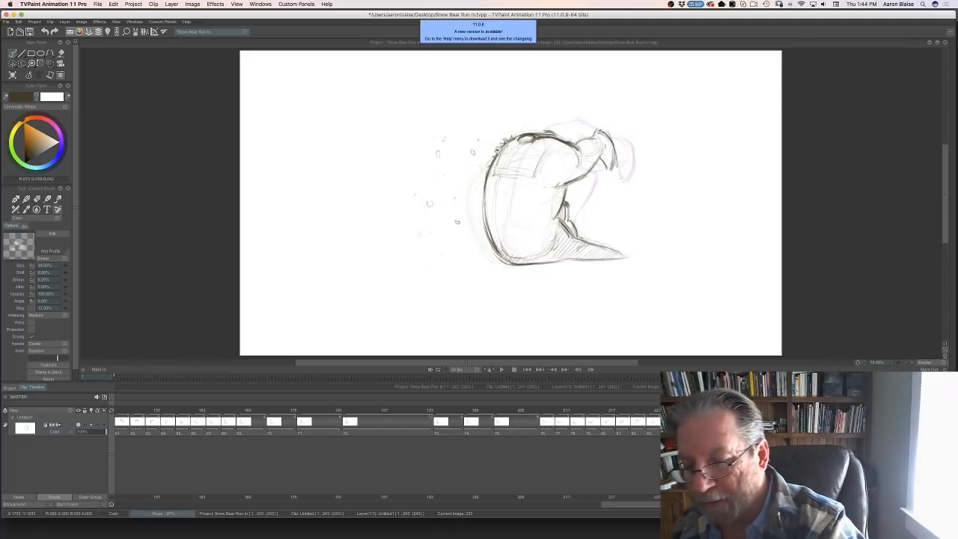
key(Right)
key(Right)
key(Right)
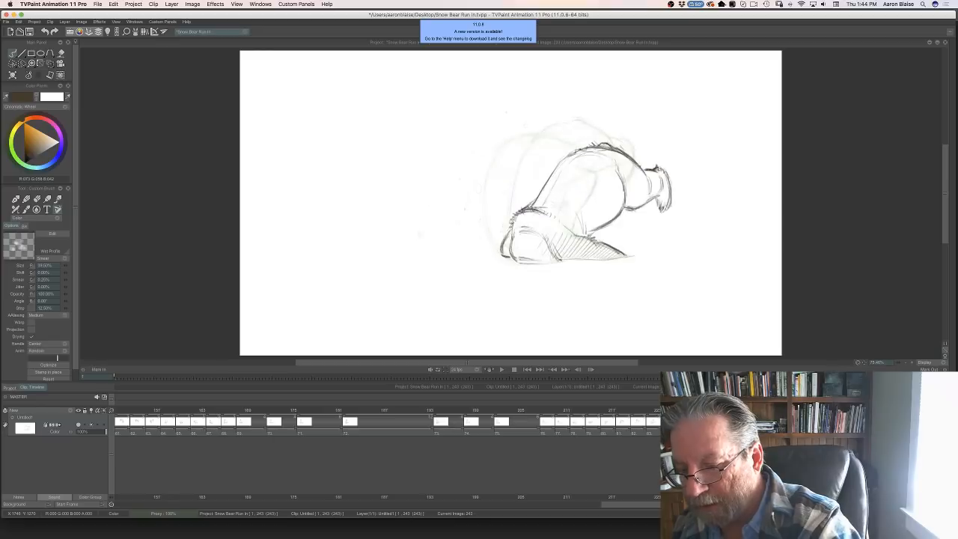
key(Left)
key(Left)
key(Right)
key(Right)
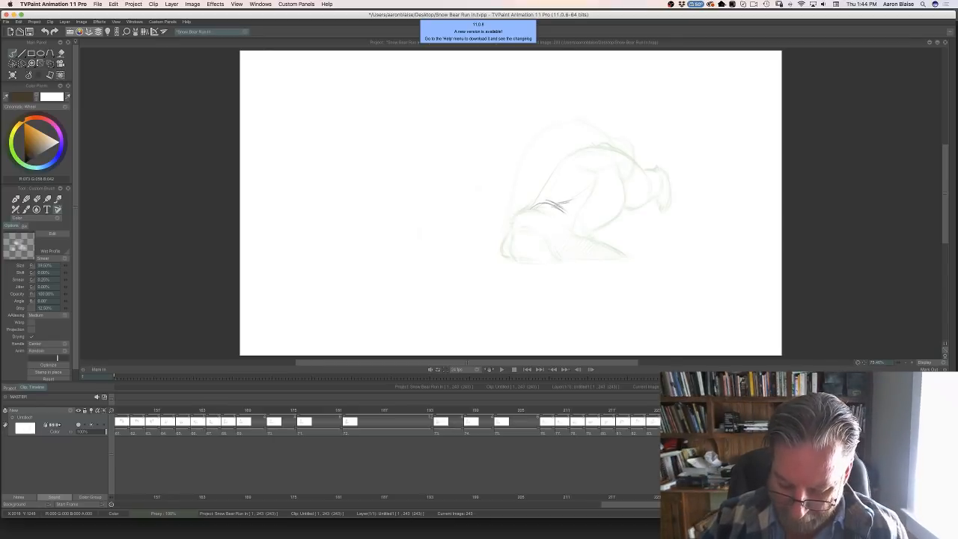
key(Tab)
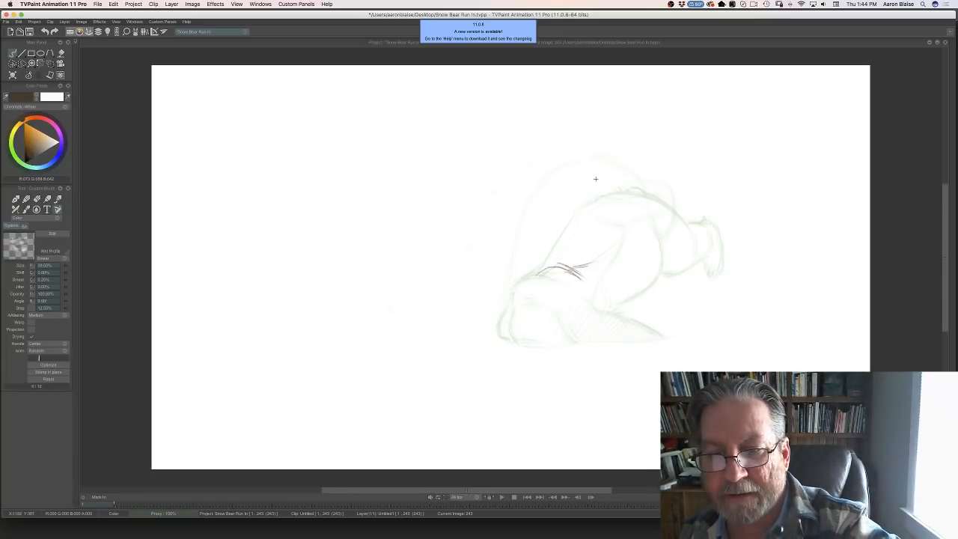
- Sketch the bear's back line rising from the base strokes and curving over the rump, comparing it with frame 242
mouse_move(596, 178)
mouse_down()
mouse_move(568, 193)
mouse_move(540, 236)
mouse_up()
key(ctrl+z)
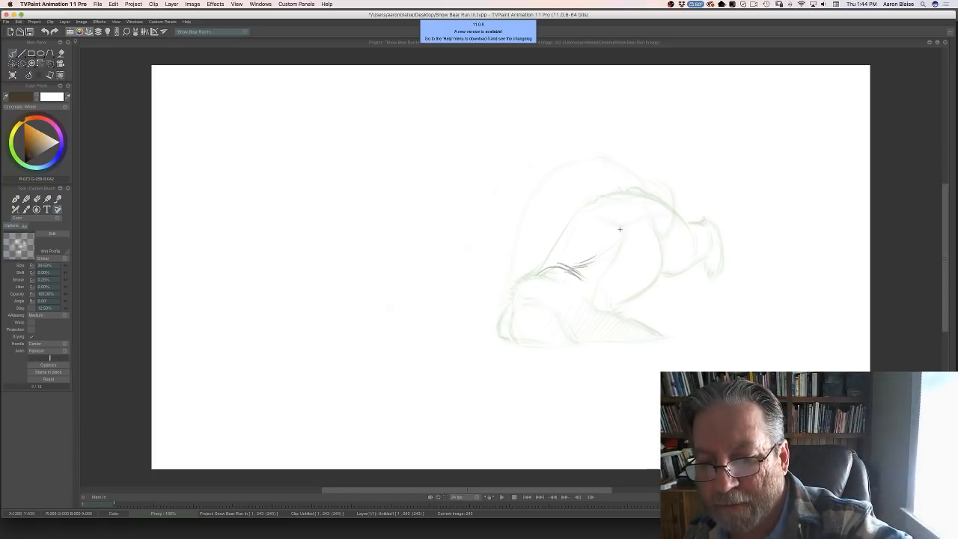
mouse_move(600, 250)
mouse_down()
mouse_move(627, 222)
mouse_move(681, 215)
mouse_up()
drag(624, 225, 578, 263)
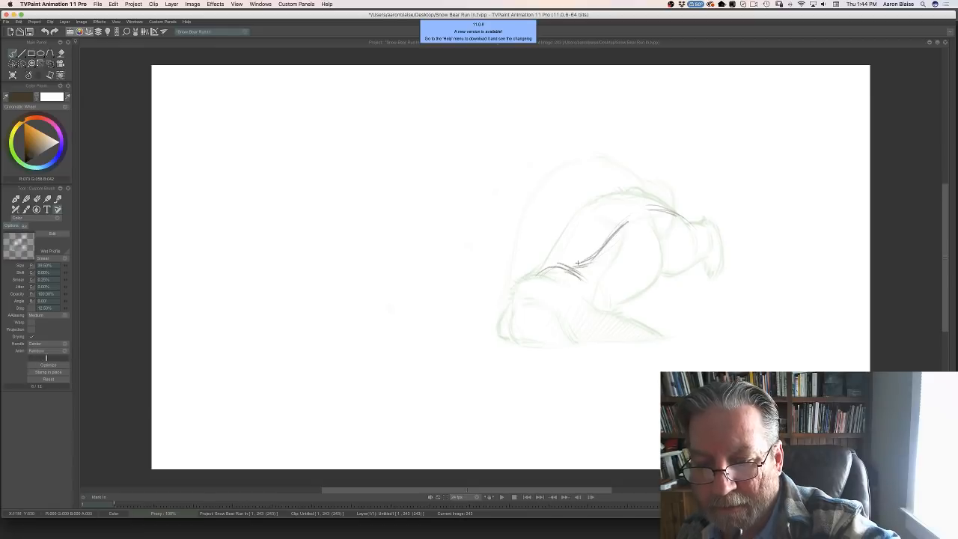
drag(677, 215, 637, 211)
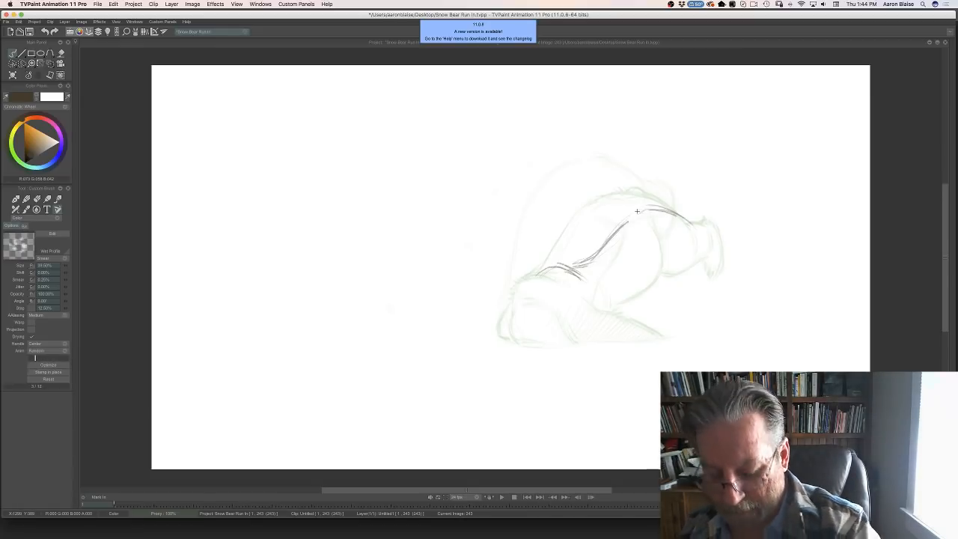
key(Left)
key(Right)
key(Left)
key(Right)
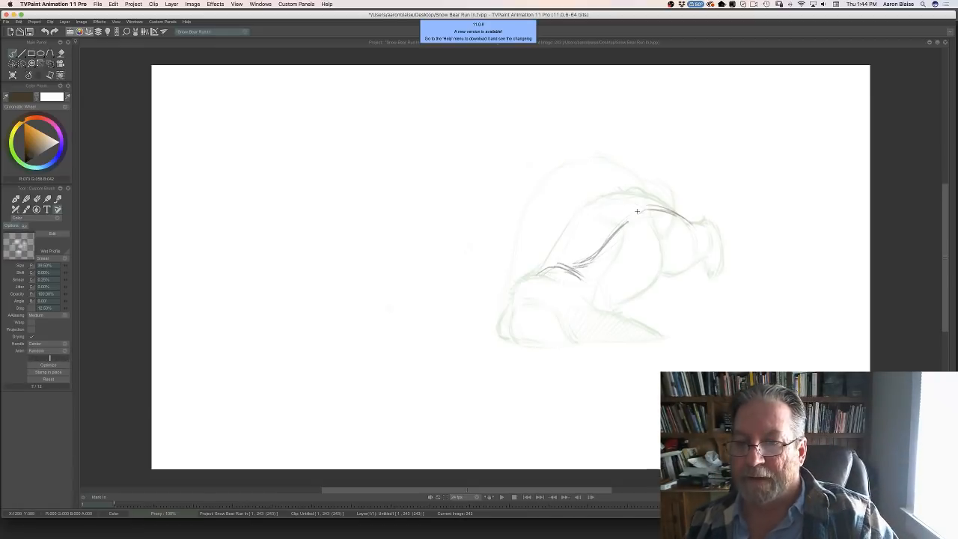
- Add a short inner contour beneath the rump and darken the top outline on frame 243, checking against the previous pose
drag(618, 224, 642, 221)
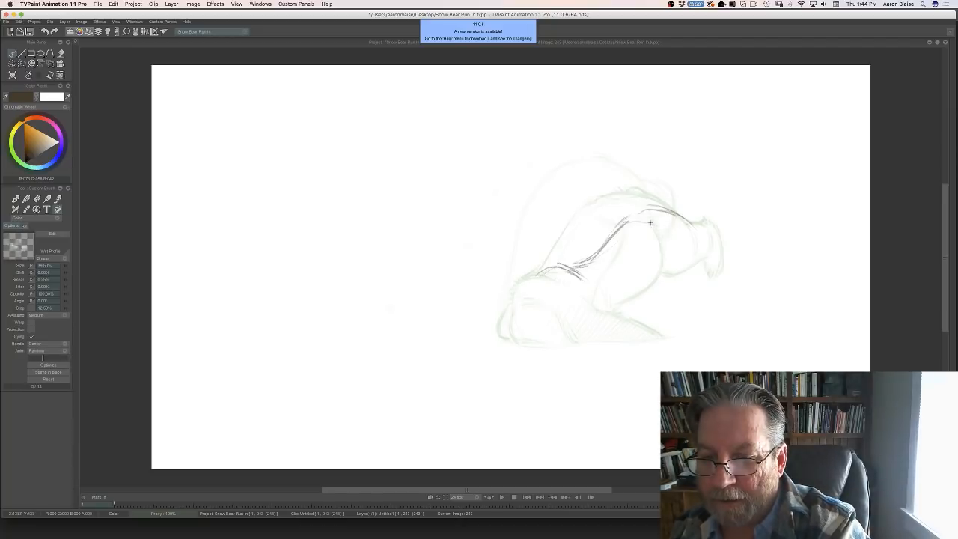
key(Left)
key(Right)
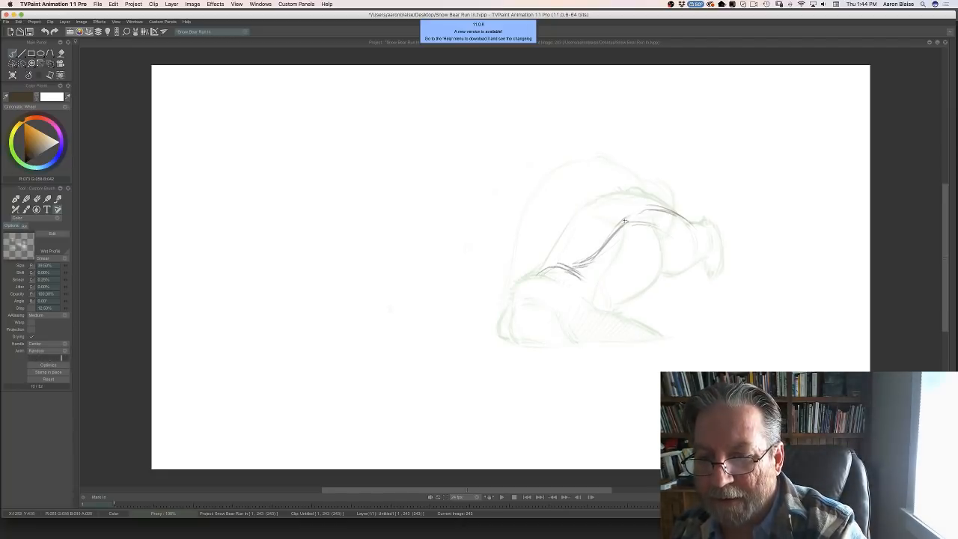
drag(627, 218, 704, 228)
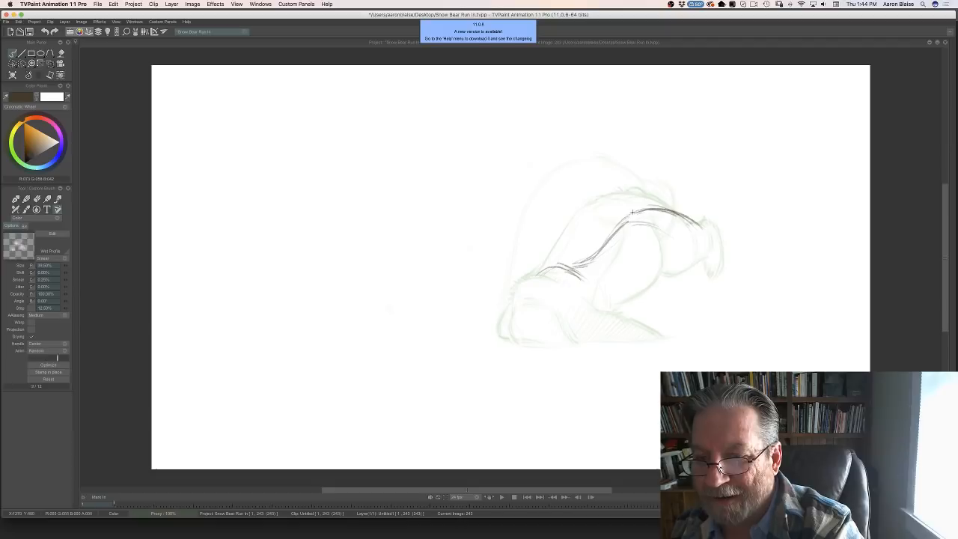
drag(628, 216, 686, 215)
key(Left)
key(Right)
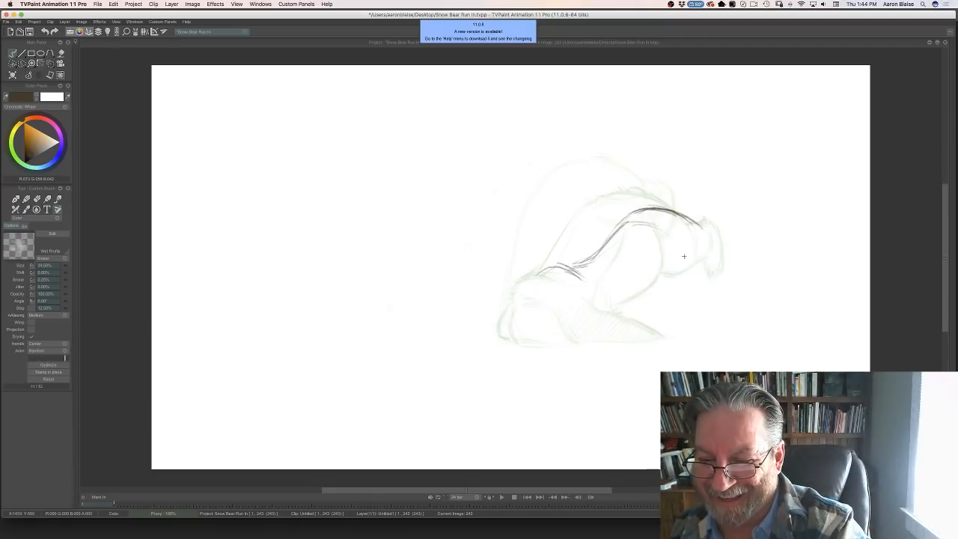
- Sketch a long curved contour running down beneath the rump with several overlapping strokes, comparing it with frame 242
drag(686, 262, 684, 301)
drag(686, 260, 680, 315)
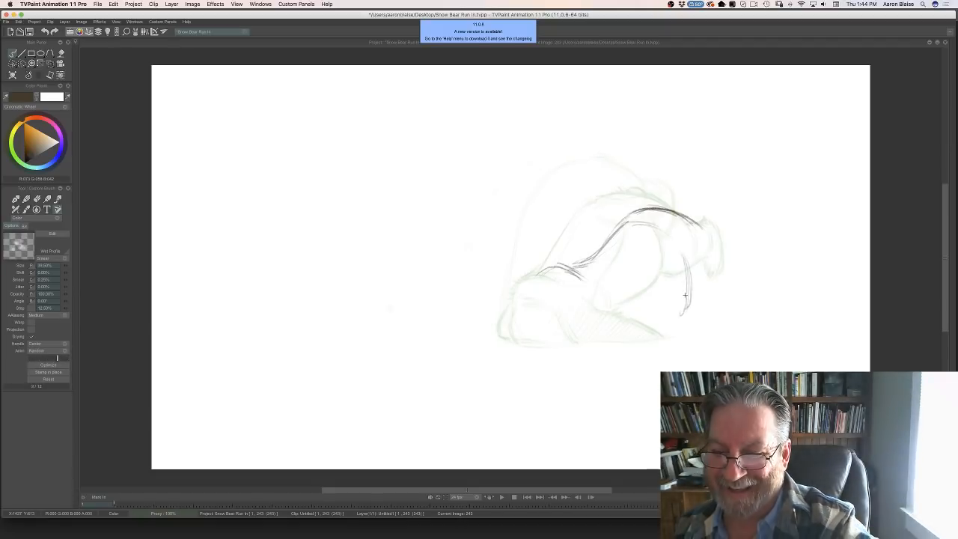
key(Left)
key(Right)
drag(679, 260, 676, 318)
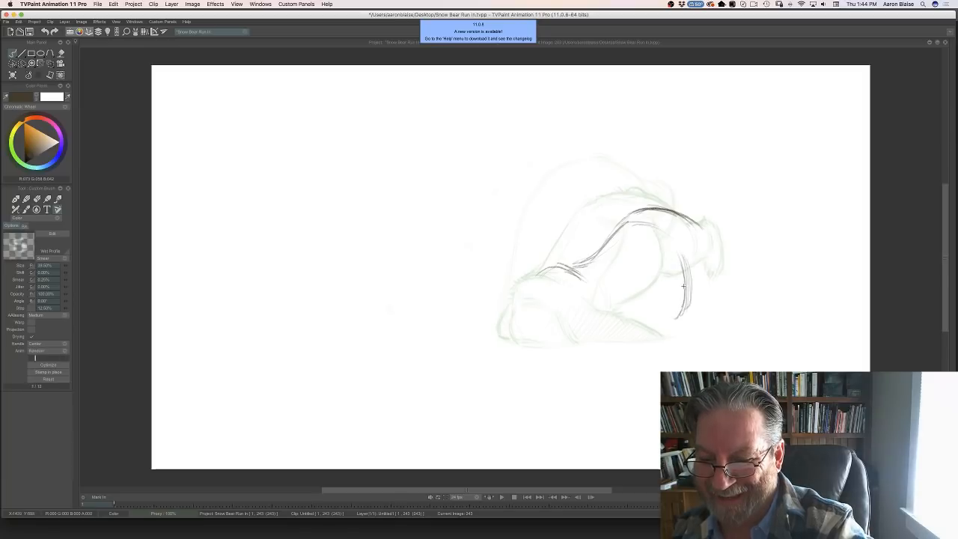
key(Left)
key(Right)
- Erase along the outer side of the long downward curve to thin it, and check it against frame 242
key(e)
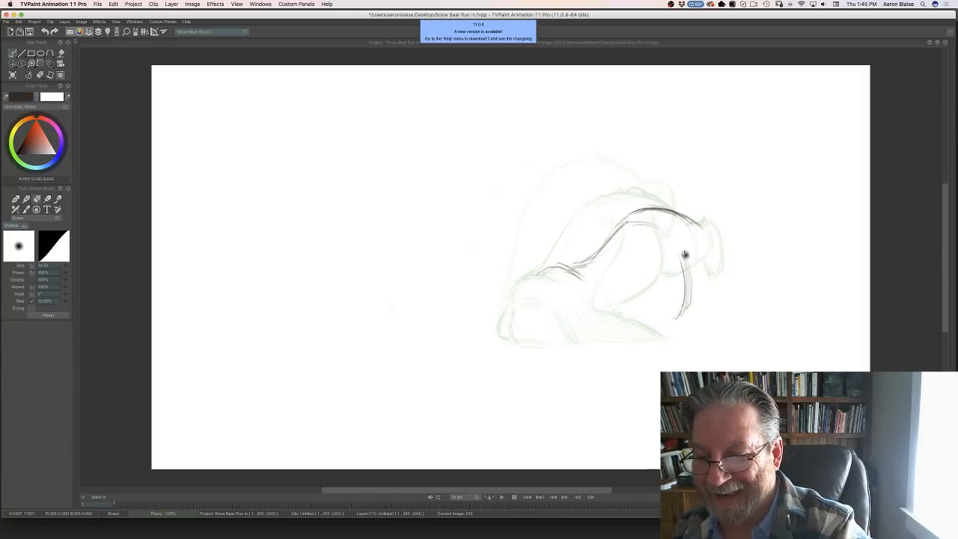
drag(686, 254, 686, 323)
key(Left)
key(Right)
- Return to the drawing brush, add a second inner contour line beneath the rump and compare it with the previous pose
key(b)
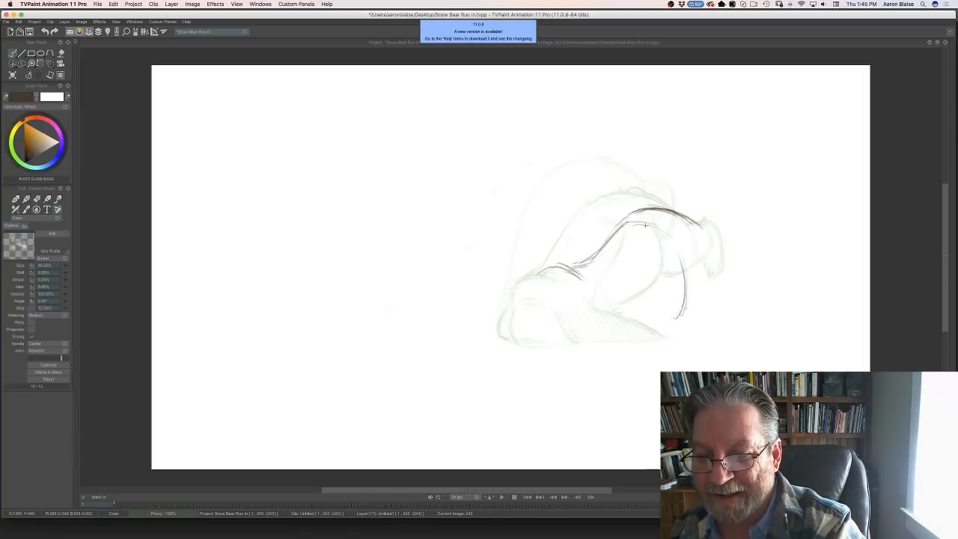
drag(627, 226, 646, 228)
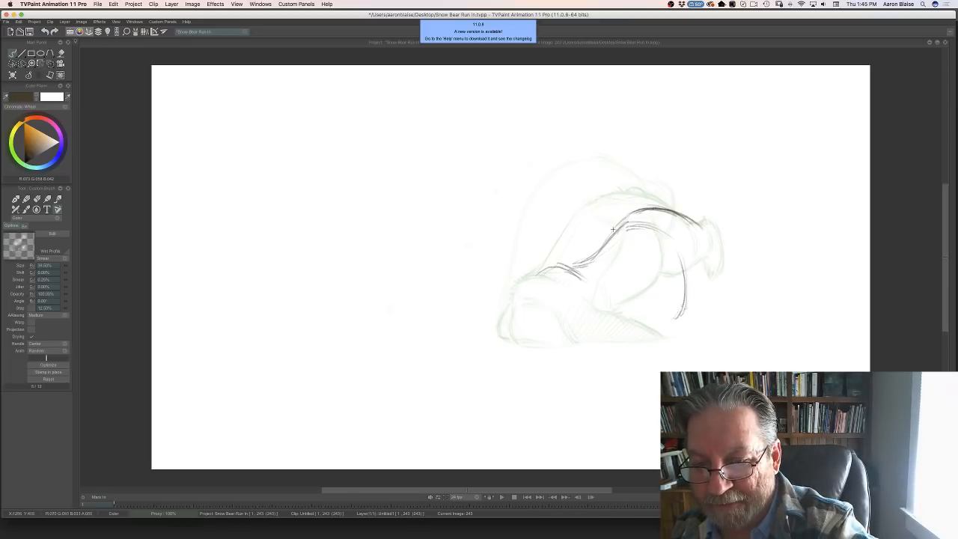
key(Left)
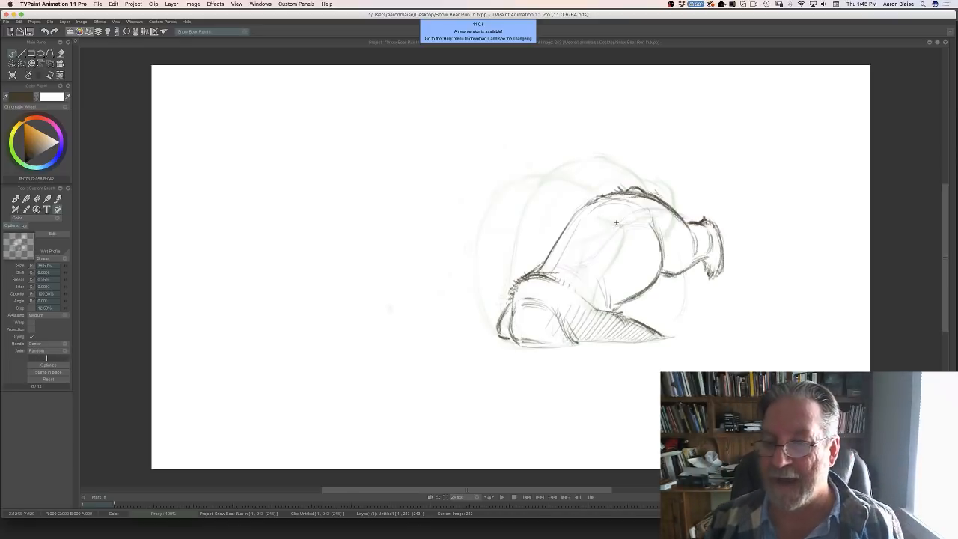
key(Right)
key(Left)
key(Right)
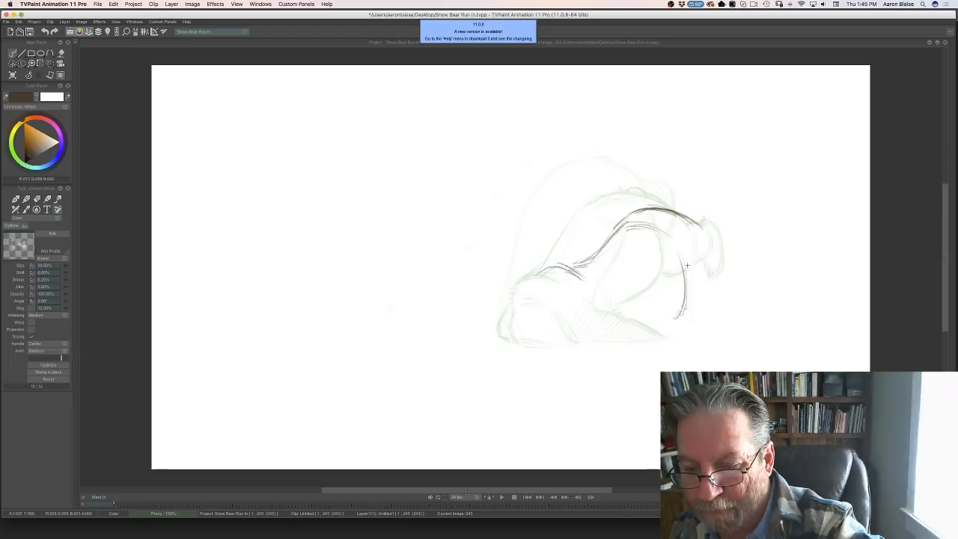
- Extend and darken the lower end of the long curve toward the ground shadow, and flip against frame 242
drag(682, 296, 660, 327)
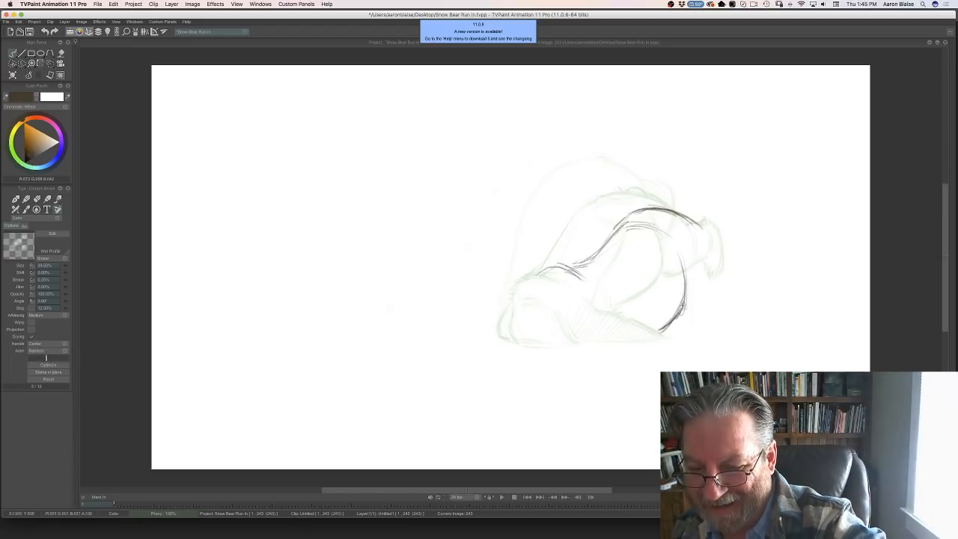
key(Left)
key(Right)
key(Left)
key(Right)
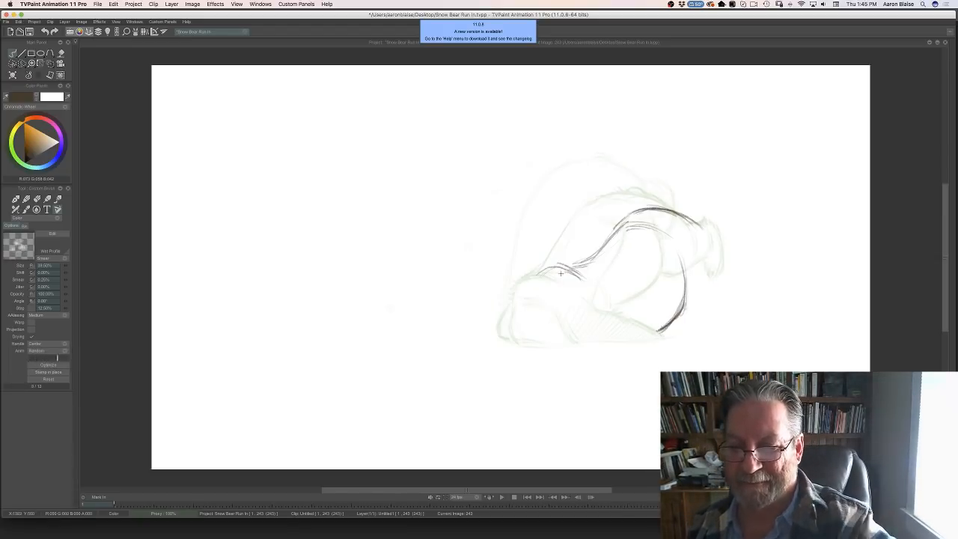
- Add jagged fur strokes along the ridge at the base of the back and extend its line downward on frame 243
key(Left)
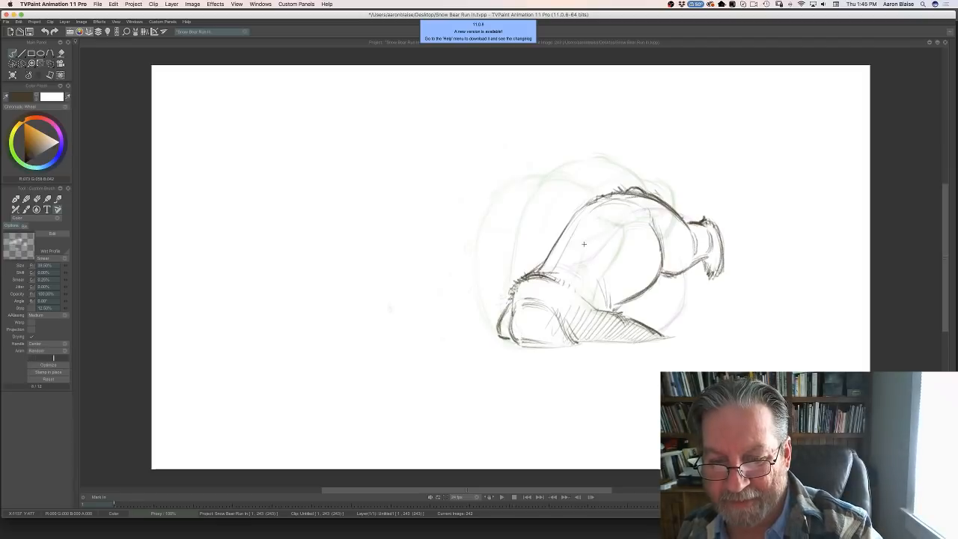
key(Right)
drag(575, 270, 567, 266)
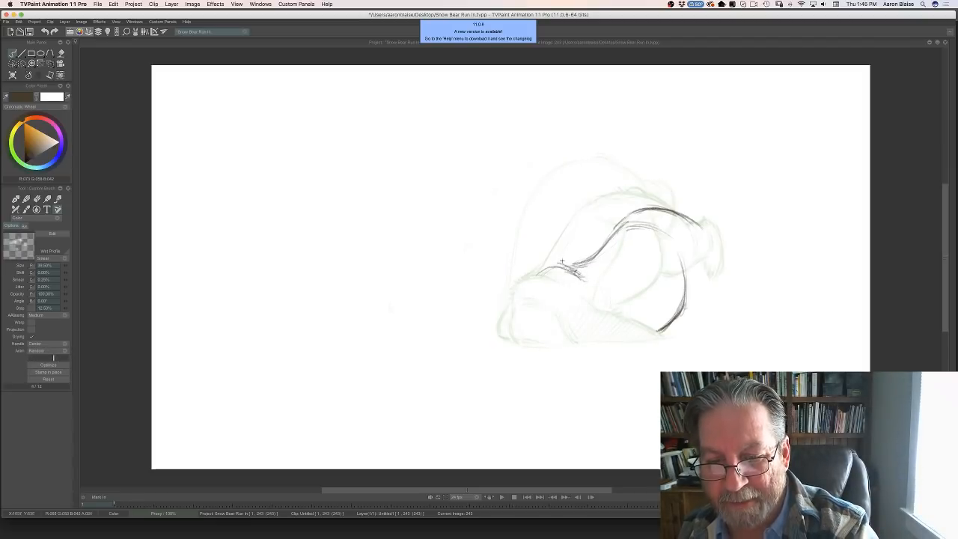
key(Left)
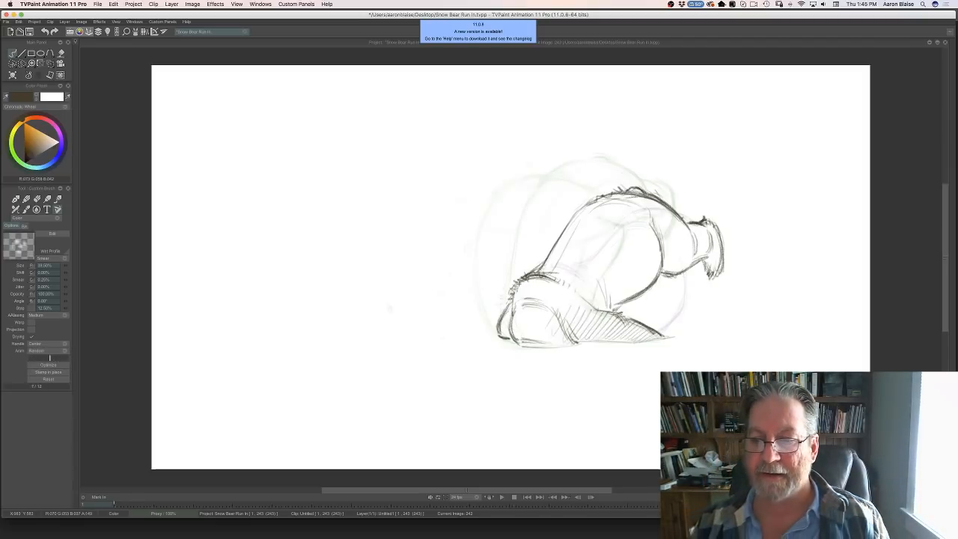
key(Right)
key(Left)
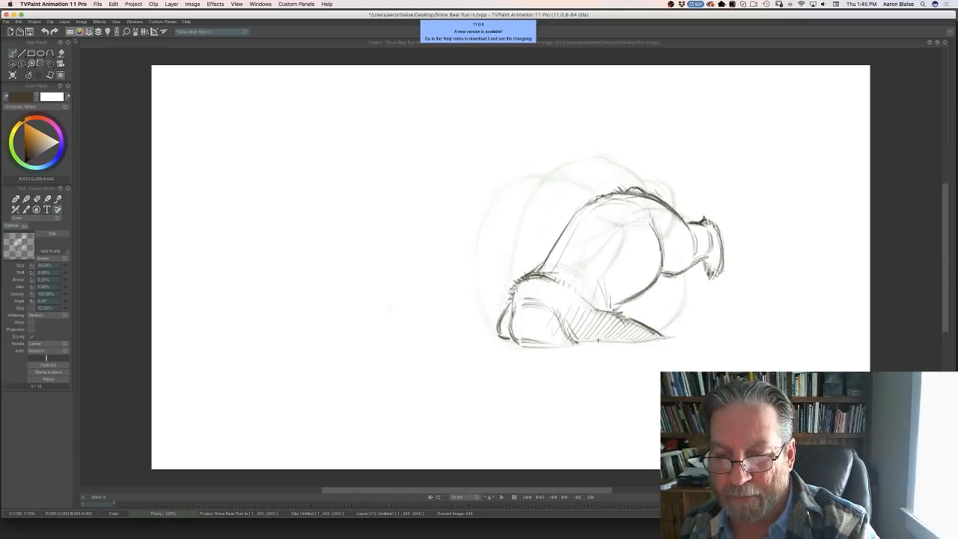
key(Right)
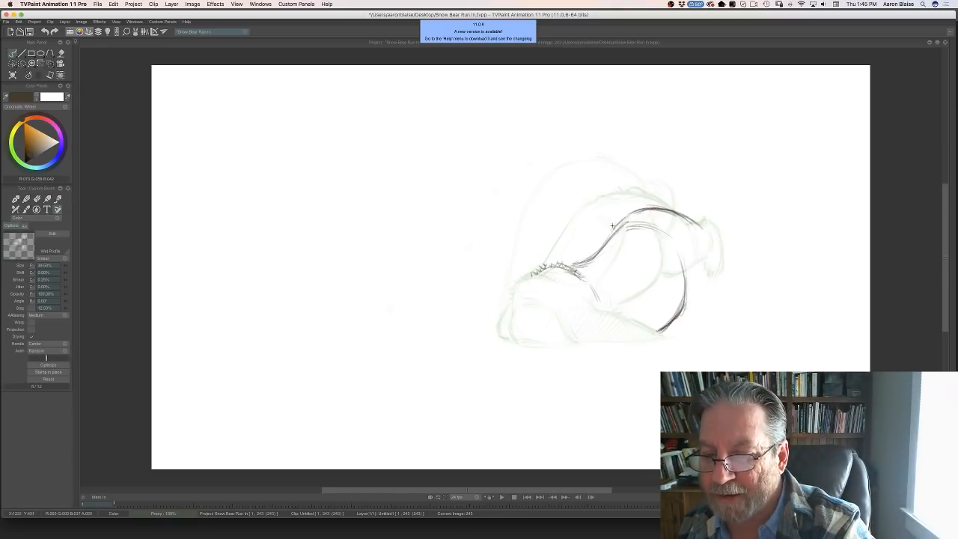
- Compare frames 242 and 243 while adding short parallel strokes at the upper bend of the back line
key(Left)
key(Right)
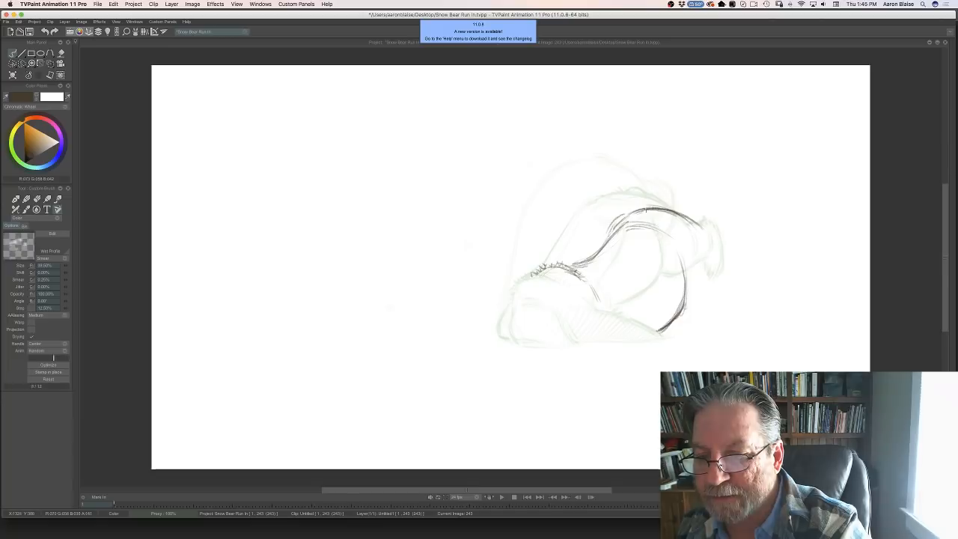
key(Left)
key(Right)
- Sketch the hind leg's outer contour down from the rump with a short stroke at its lower end on frame 243, flipping against frame 242
key(Left)
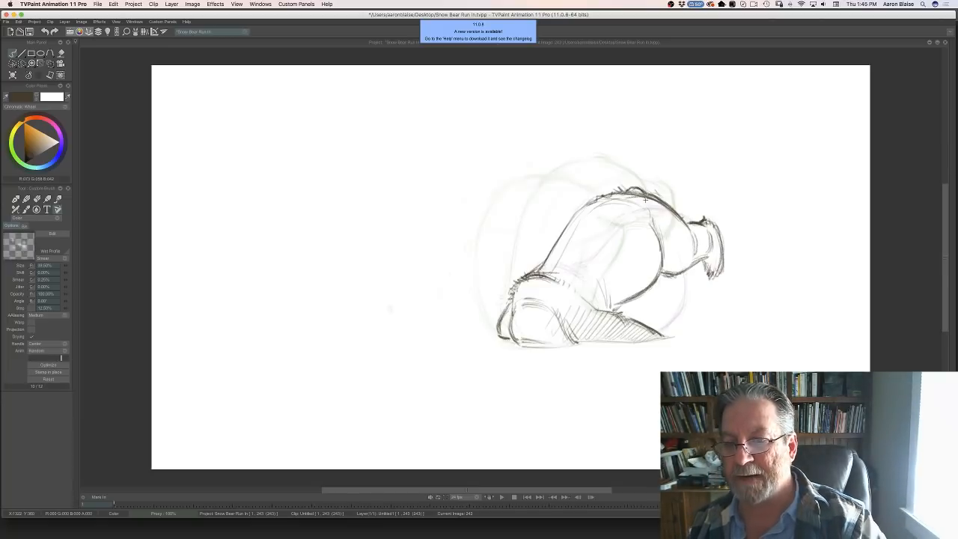
key(Right)
drag(688, 220, 730, 264)
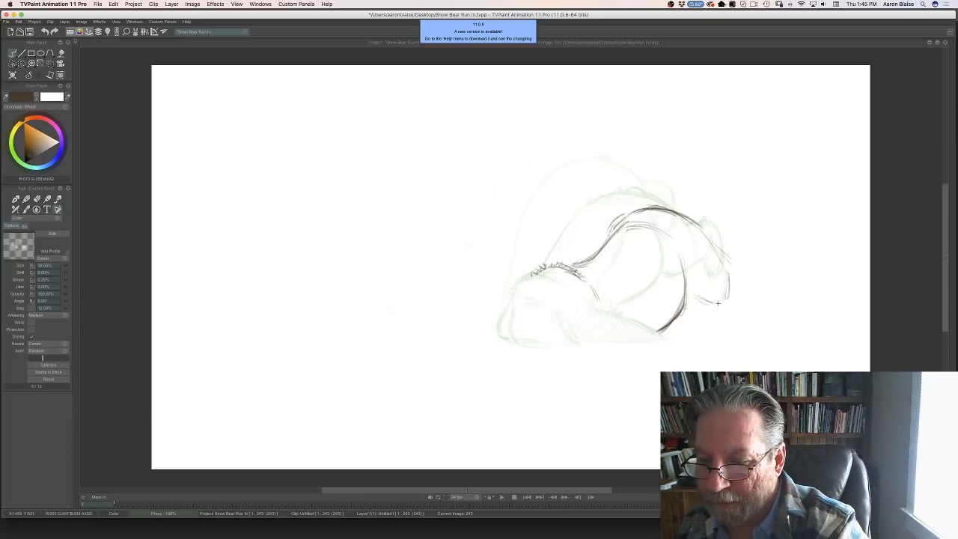
key(Left)
key(Right)
key(Left)
key(Right)
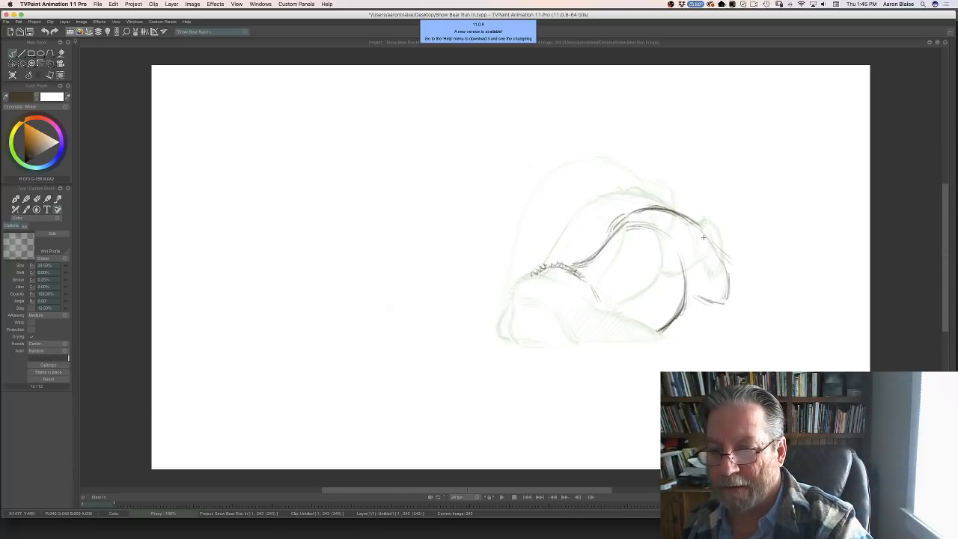
key(Left)
key(Right)
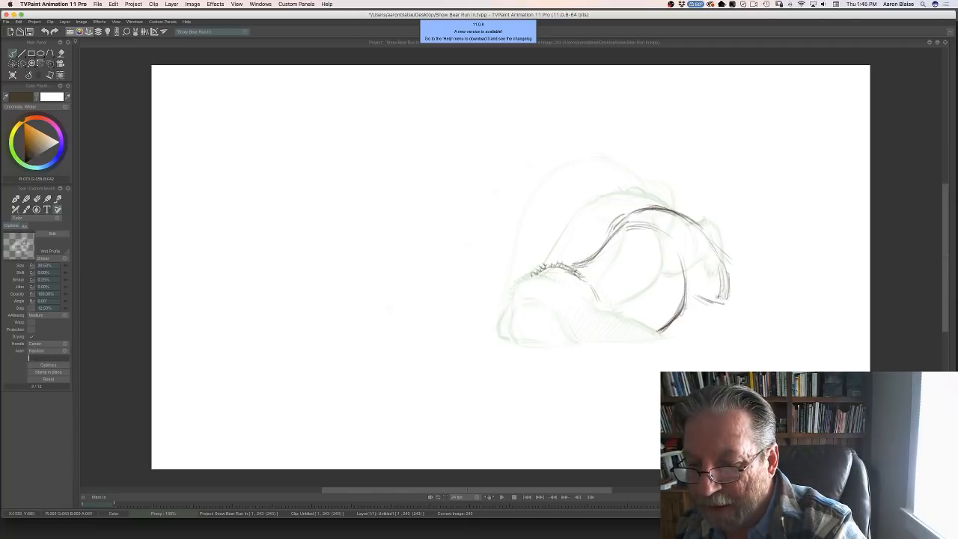
- Join the hind leg's lower edge to the belly curve, reinforce its outer contour, and compare the pose with frames 242 and 241
mouse_move(697, 298)
mouse_down()
mouse_move(716, 303)
mouse_move(719, 262)
mouse_move(689, 219)
mouse_up()
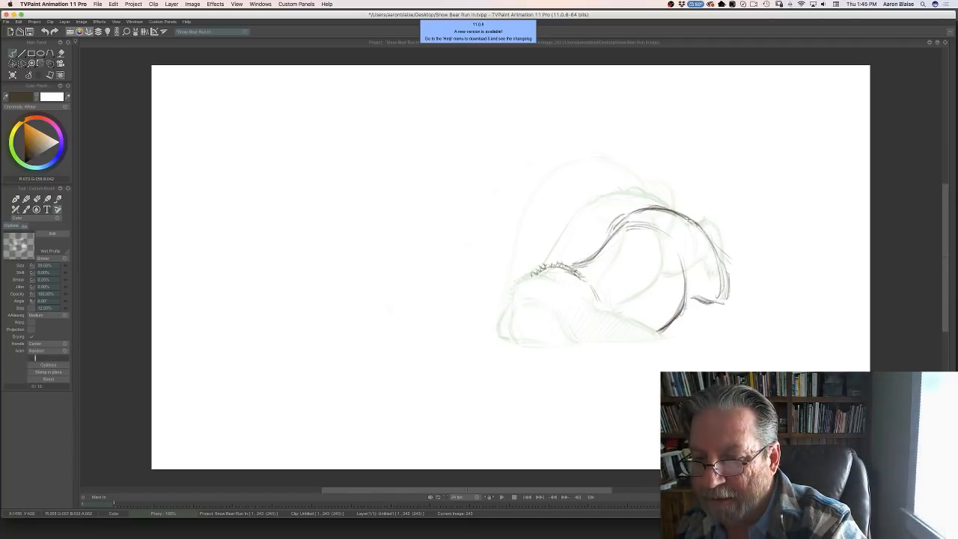
key(Left)
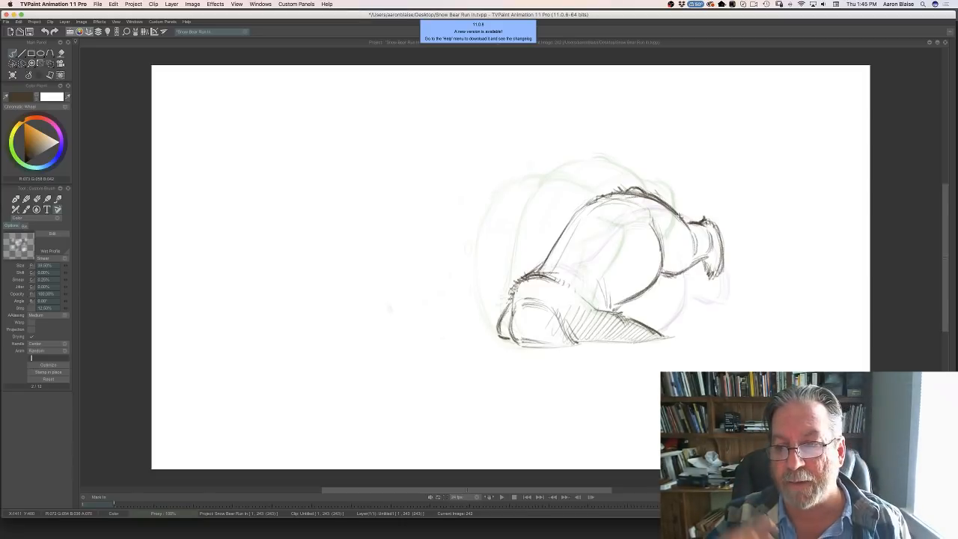
key(Left)
key(Right)
key(Left)
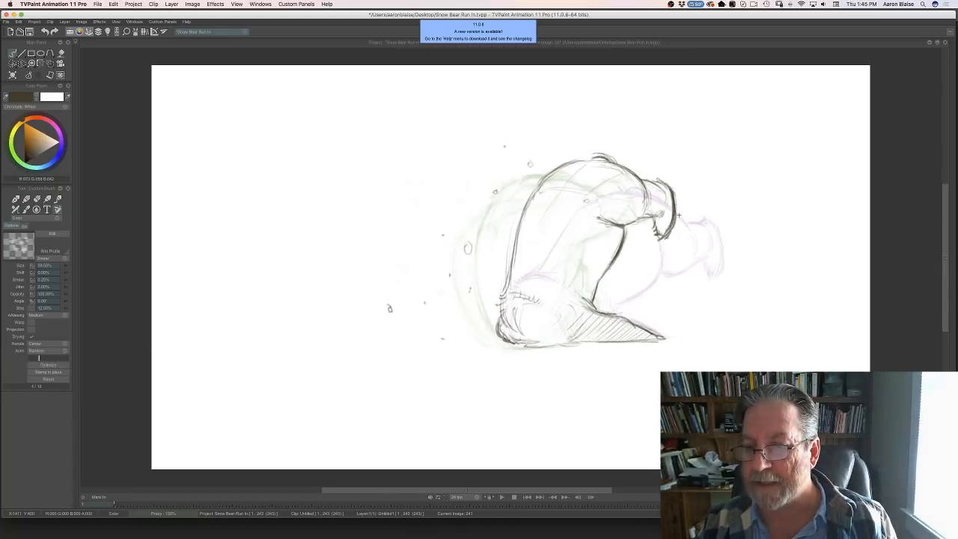
key(Right)
key(Right)
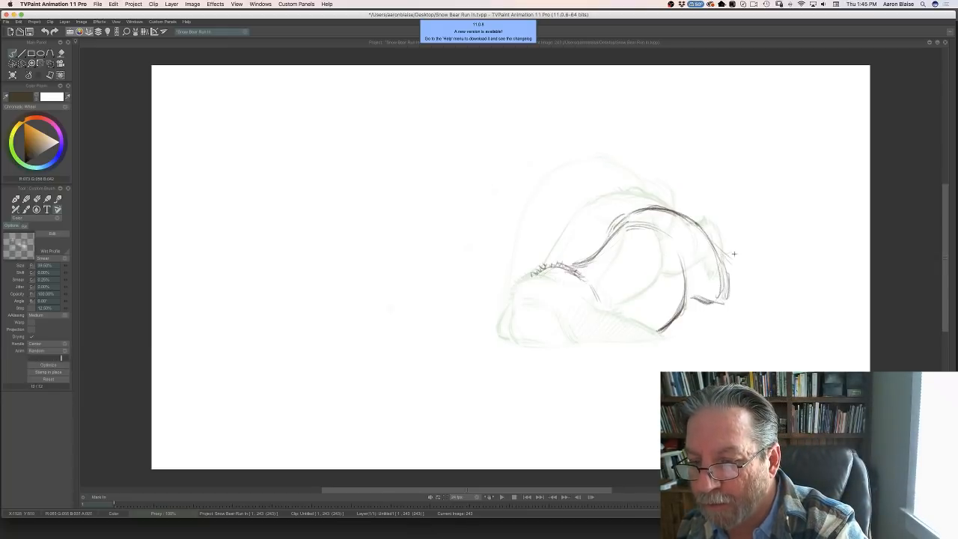
- Sketch a rounded foot shape outward from the end of the hind leg and flip against frame 242
mouse_move(726, 256)
mouse_down()
mouse_move(739, 258)
mouse_move(742, 282)
mouse_up()
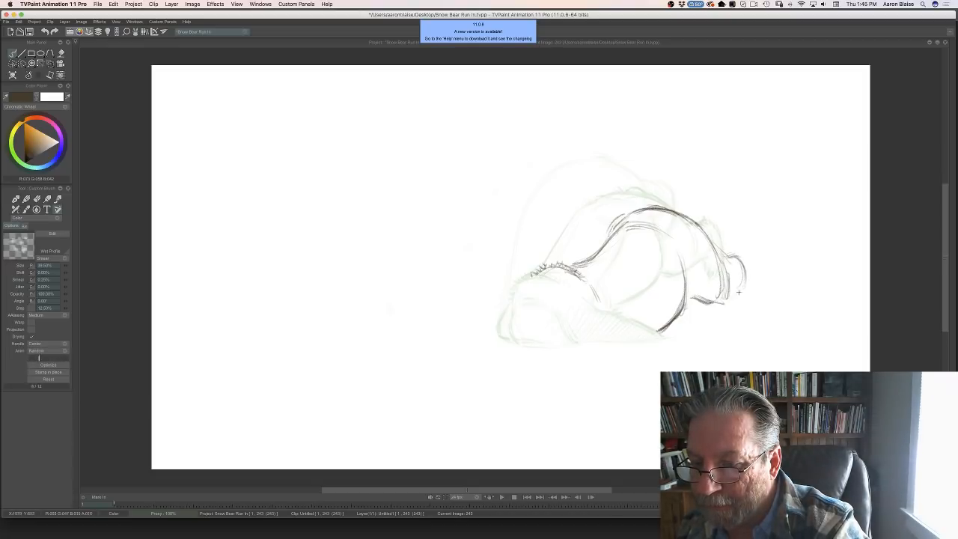
key(Left)
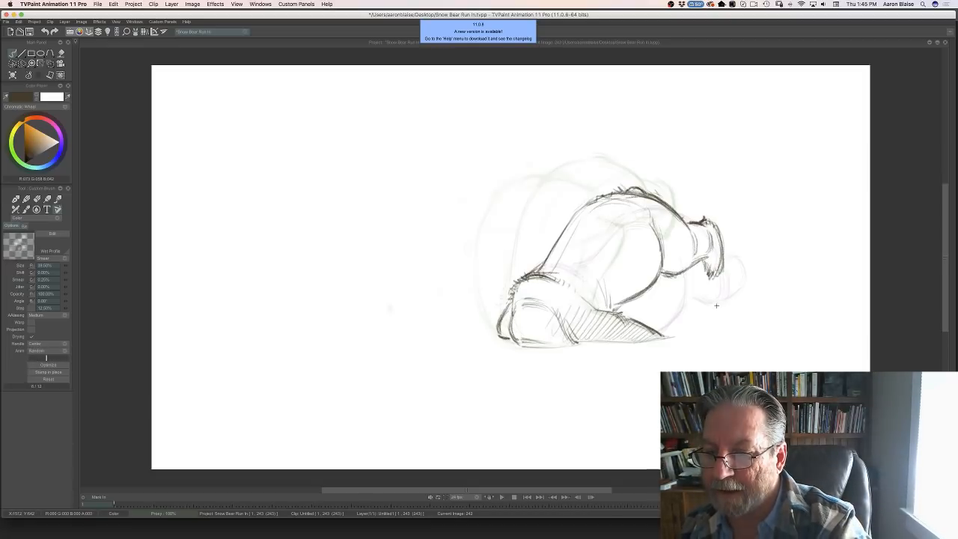
key(Right)
key(Left)
key(Right)
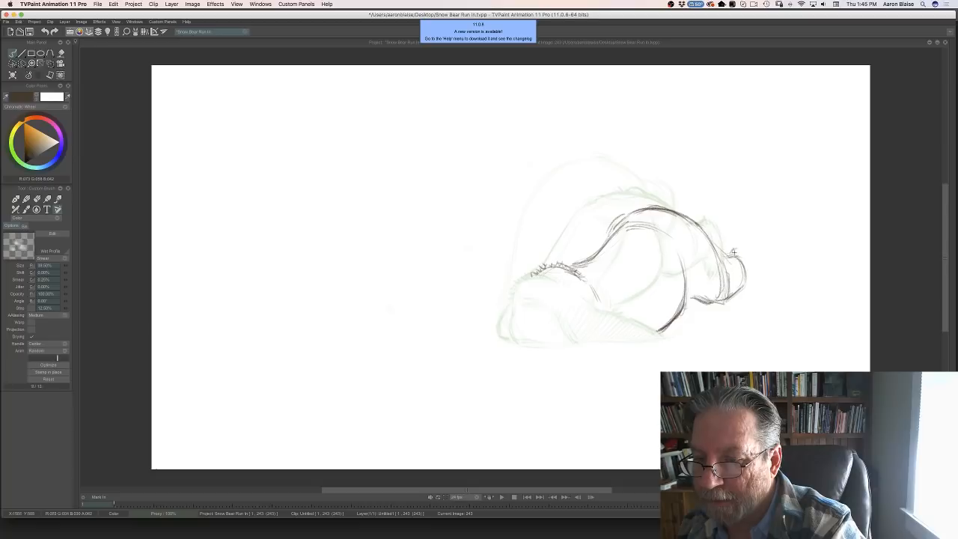
- Add the foot's heel strokes and long outer sole curve, comparing its position with frame 242
drag(753, 277, 750, 296)
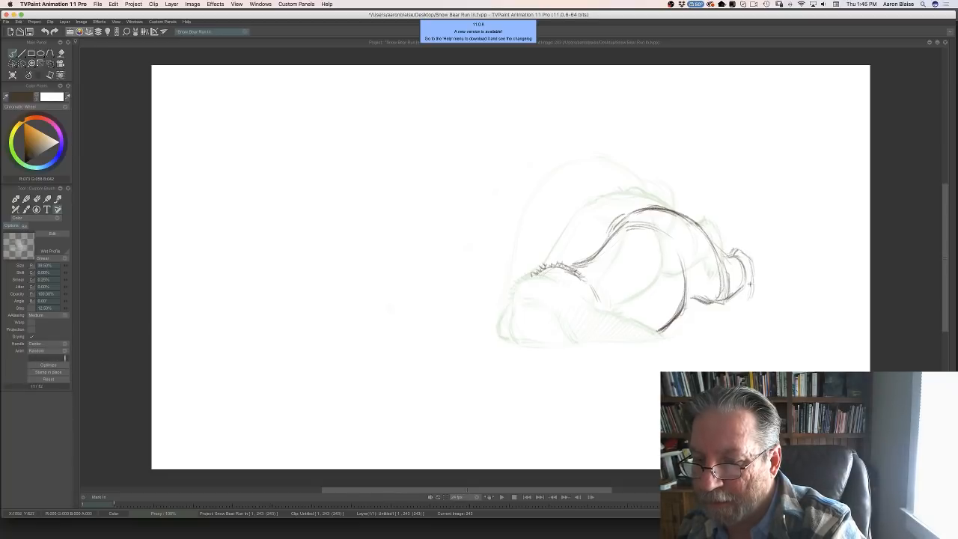
drag(750, 259, 741, 312)
key(Left)
key(Right)
key(Left)
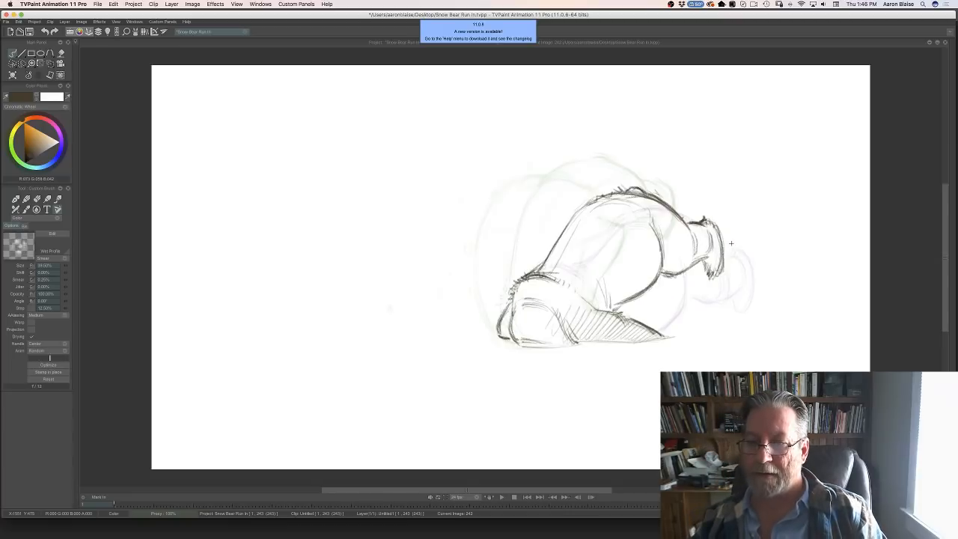
key(Right)
key(Left)
key(Right)
- Erase the foot sketch, check against frame 242, and restate the hind leg's outer contour with the drawing brush
key(e)
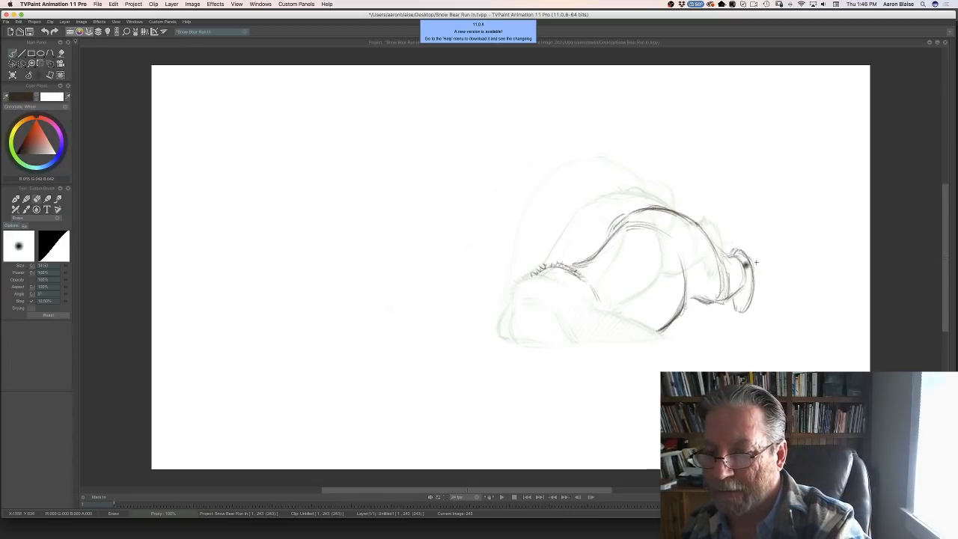
mouse_move(751, 258)
mouse_down()
mouse_move(742, 314)
mouse_move(734, 255)
mouse_move(724, 250)
mouse_move(723, 315)
mouse_up()
key(Left)
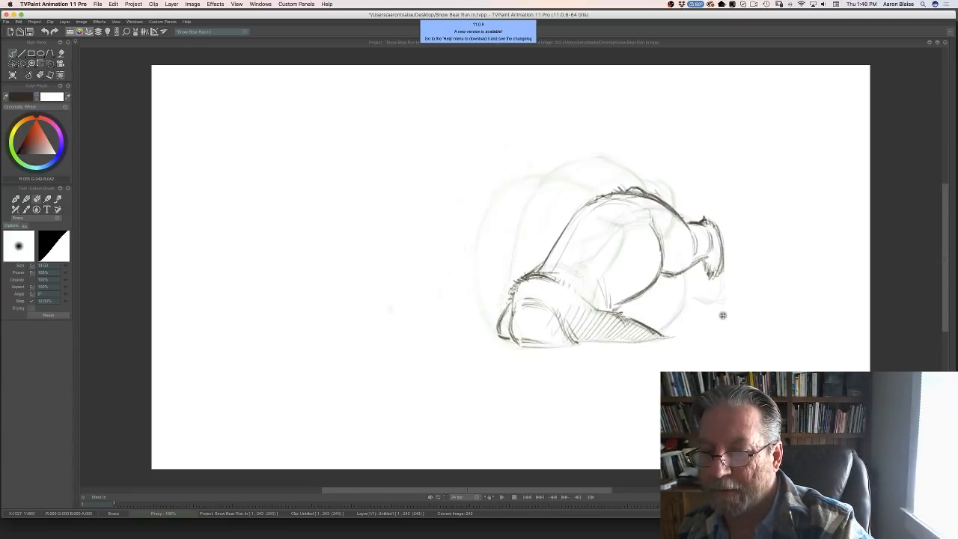
key(Right)
key(e)
drag(713, 266, 686, 218)
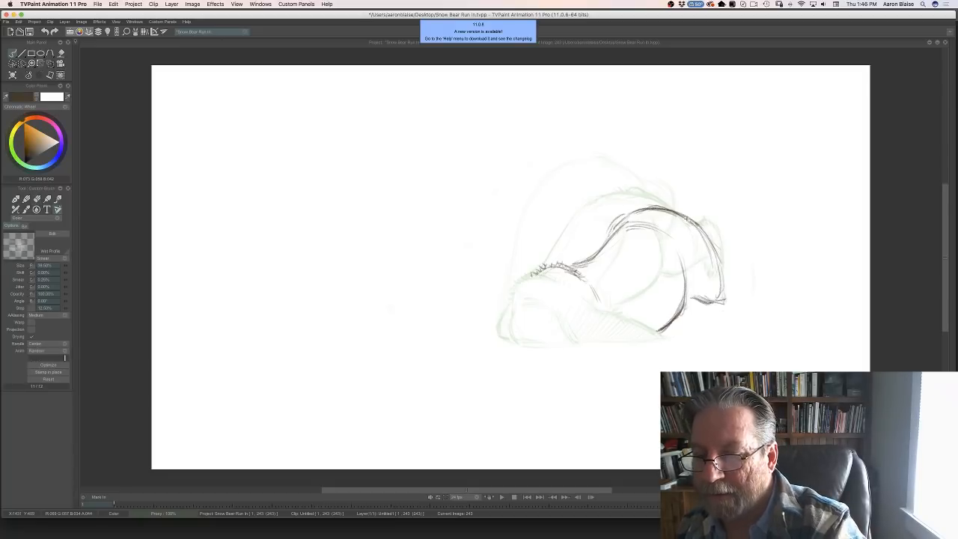
- Erase the hind leg's outer contour below the rump on frame 243 and compare with frame 242
key(e)
drag(724, 264, 695, 216)
key(Left)
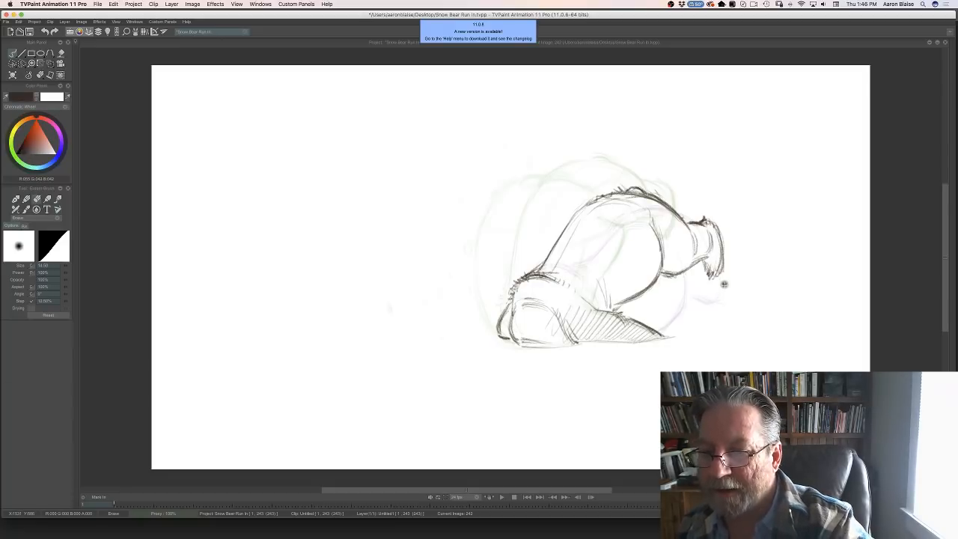
key(Right)
key(Left)
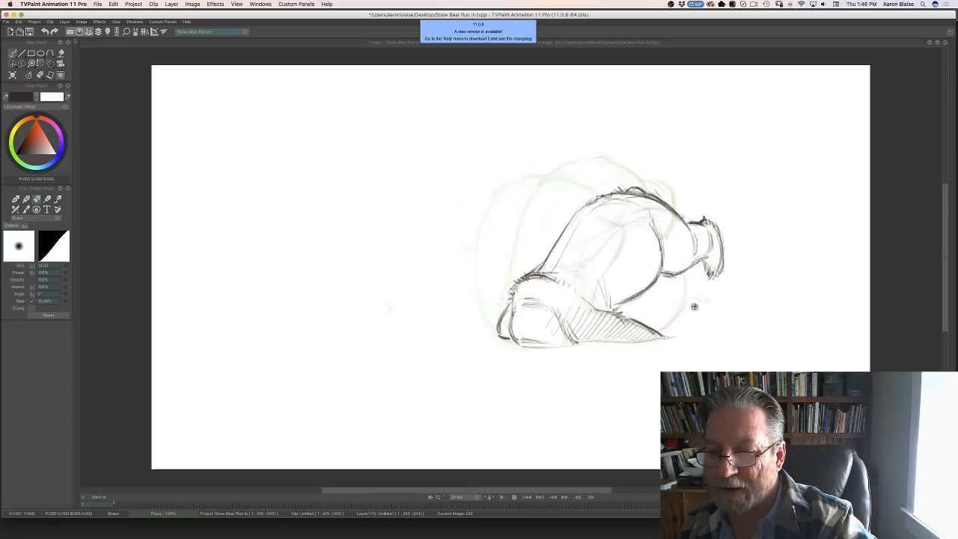
key(Right)
- Redraw the hind leg's outer contour closer to the body down to its lower edge, flipping between frames 242 and 243
key(e)
mouse_move(712, 255)
mouse_down()
mouse_move(716, 285)
mouse_move(692, 298)
mouse_move(717, 283)
mouse_move(696, 224)
mouse_move(707, 240)
mouse_up()
key(Left)
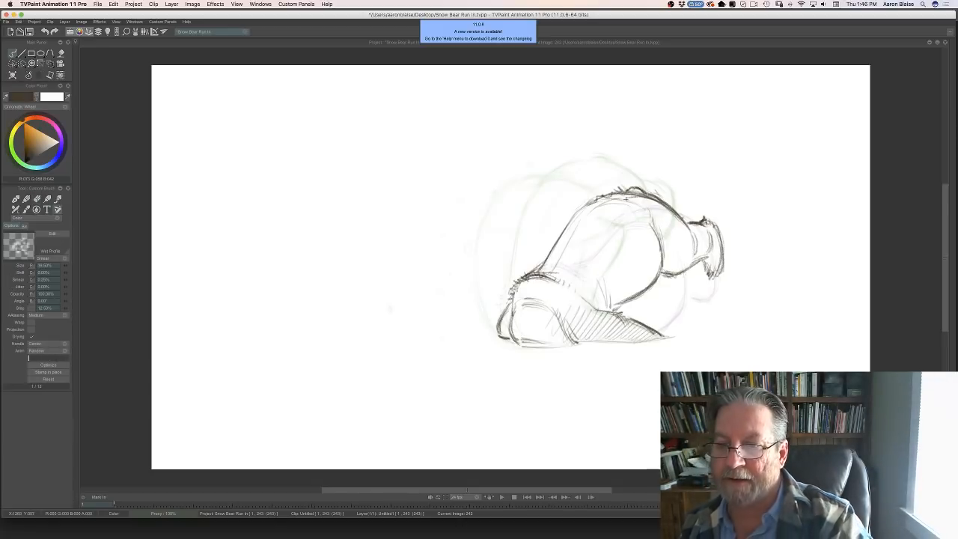
key(Right)
key(Left)
key(Right)
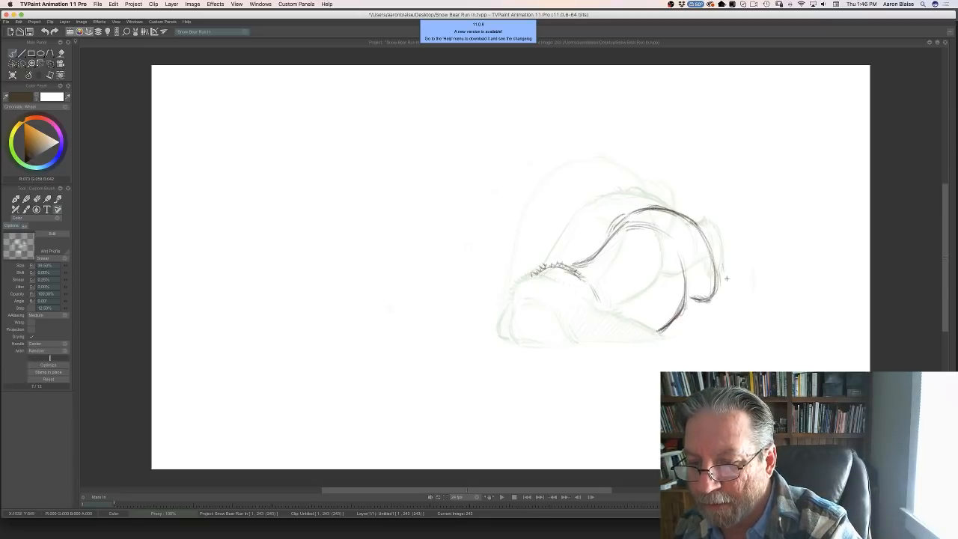
- Draw short curved strokes for the inner side of the foot beside the leg's end, checking frames 242 and 241
drag(726, 289, 717, 259)
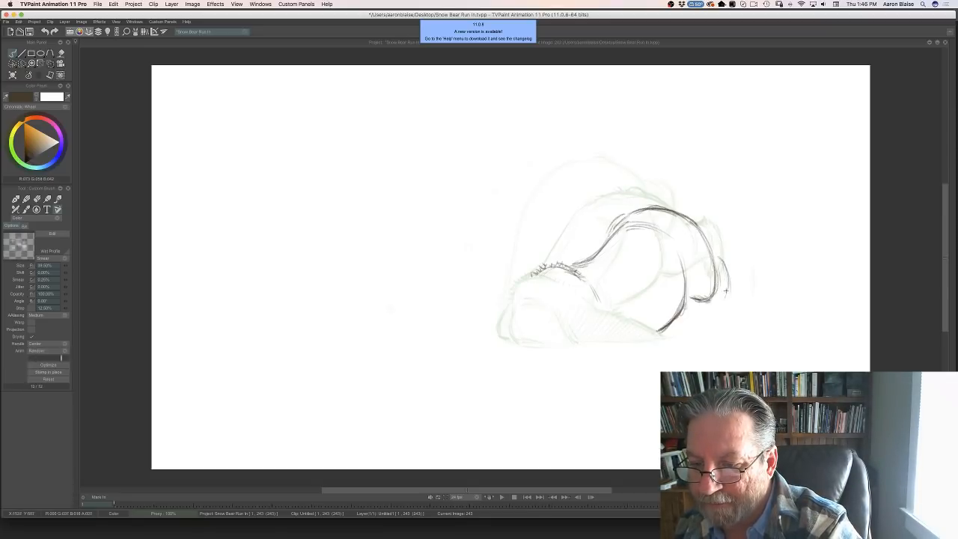
key(Left)
key(Left)
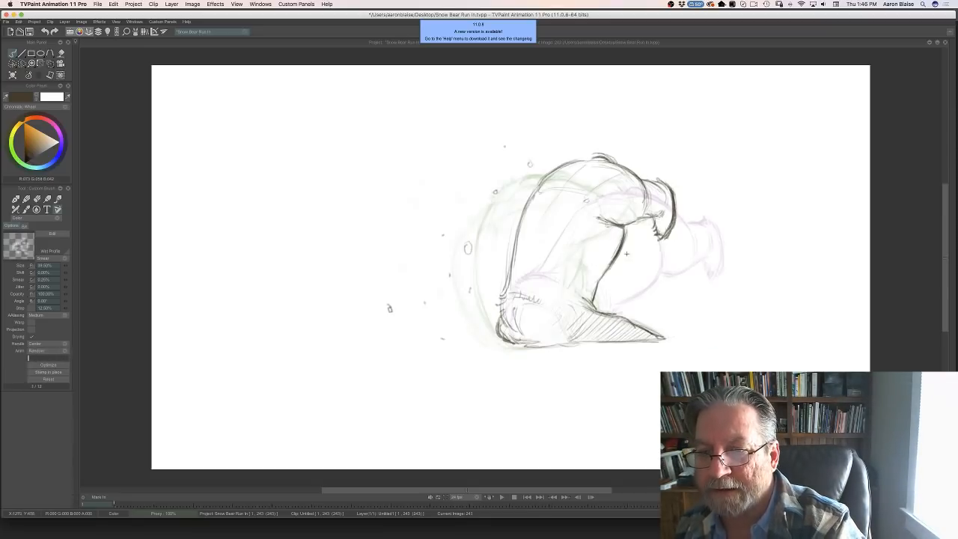
key(Right)
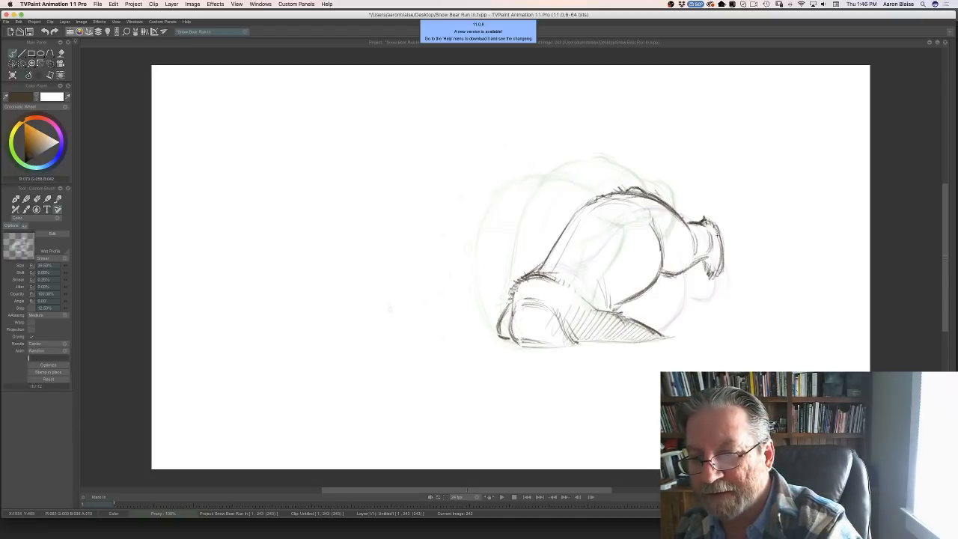
key(Right)
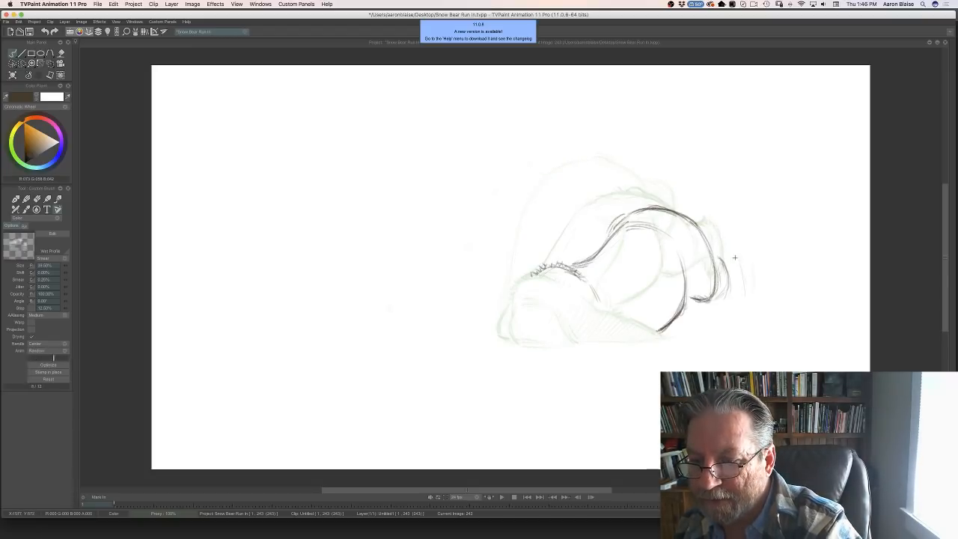
- Draw the foot's top edge and long outer curve, compare with frame 242, and undo the extra outer stroke
mouse_move(734, 258)
mouse_down()
mouse_move(742, 303)
mouse_move(741, 294)
mouse_up()
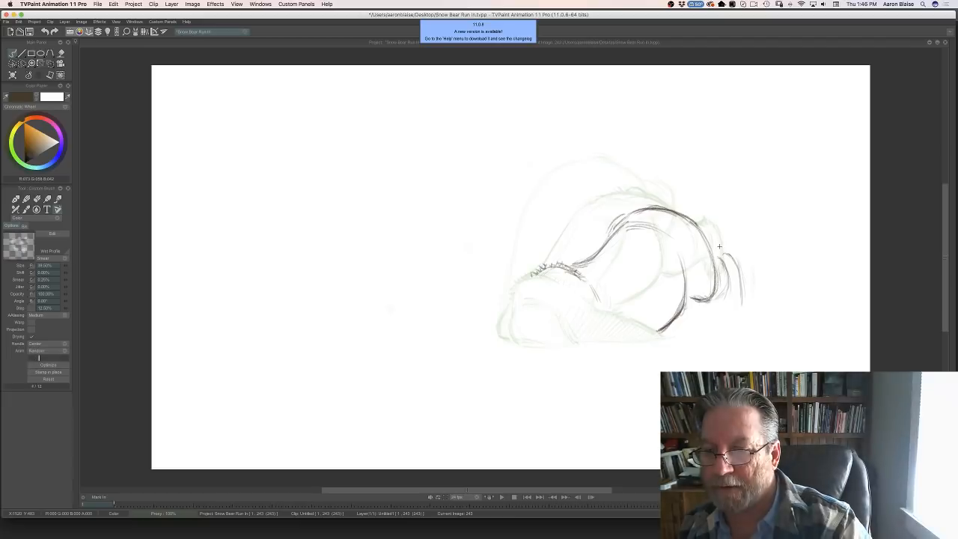
key(Left)
key(Right)
drag(724, 253, 751, 278)
key(ctrl+z)
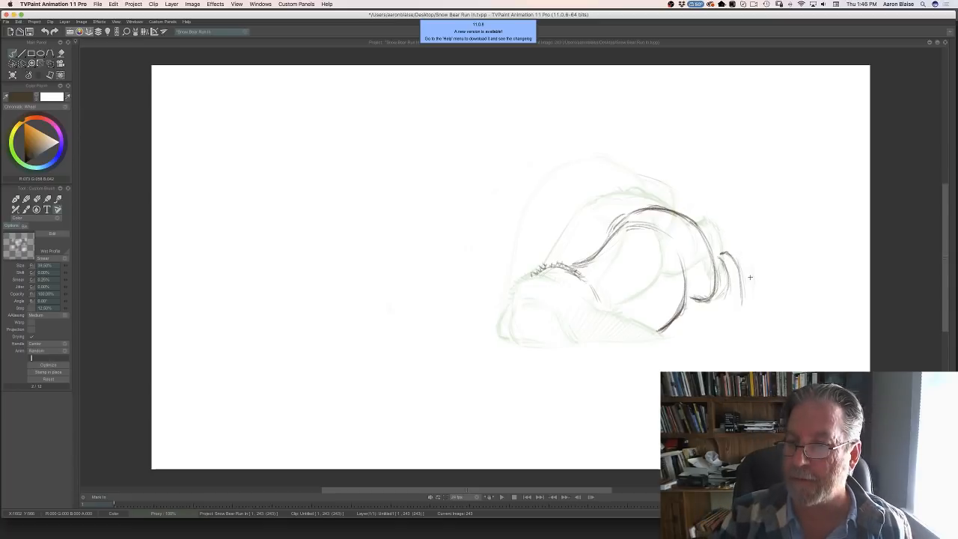
- Darken the foot's outer curve, close it into a pointed lower tip, and flip repeatedly against frame 242
mouse_move(723, 253)
mouse_down()
mouse_move(736, 268)
mouse_move(739, 303)
mouse_move(728, 315)
mouse_move(712, 296)
mouse_move(727, 317)
mouse_move(724, 306)
mouse_up()
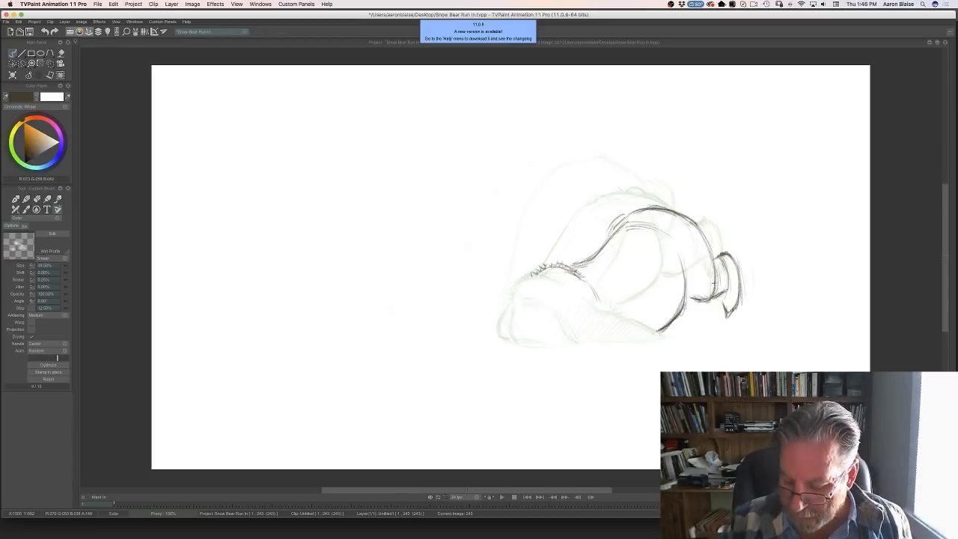
key(Left)
key(Right)
key(Left)
key(Right)
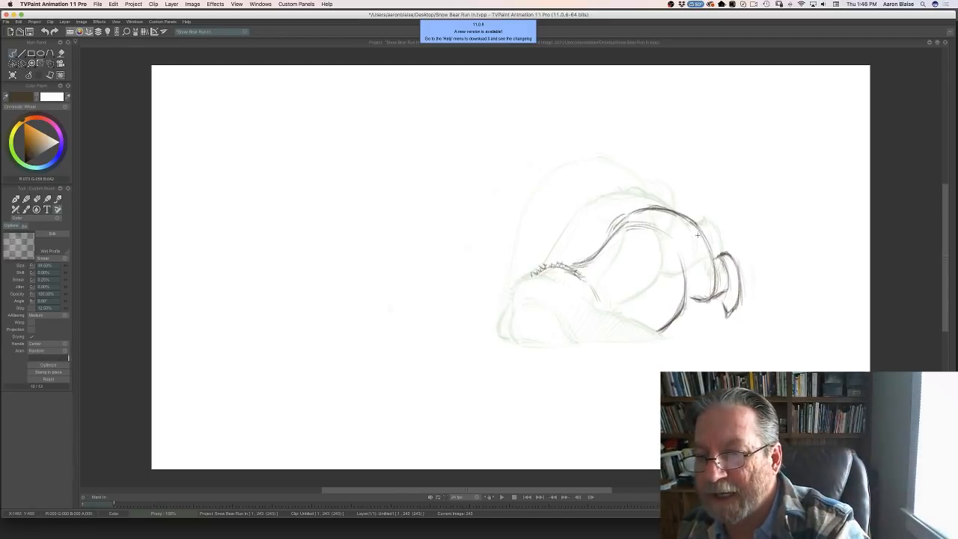
key(Left)
key(Right)
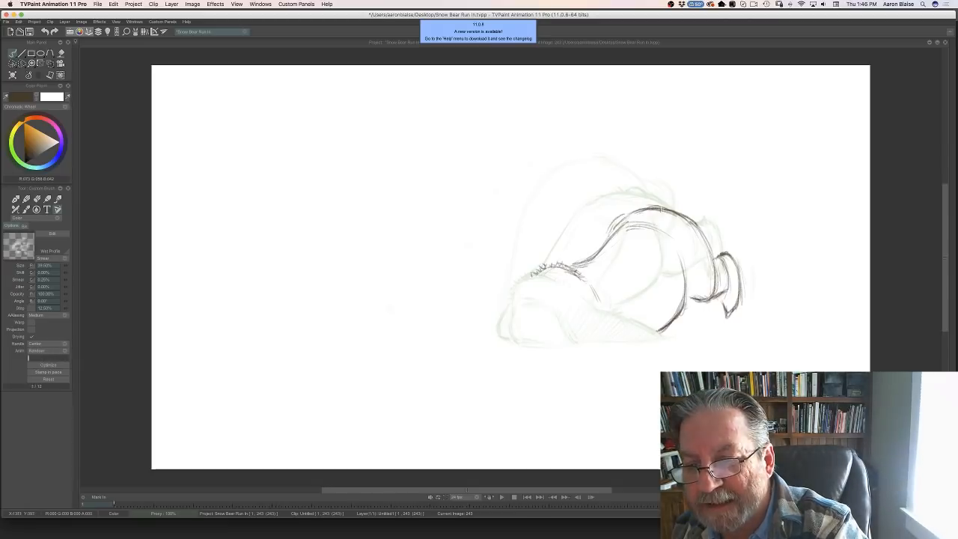
- Strengthen the upper bend of the back line and the hind leg's lower end, flipping between frames 242 and 243
key(Left)
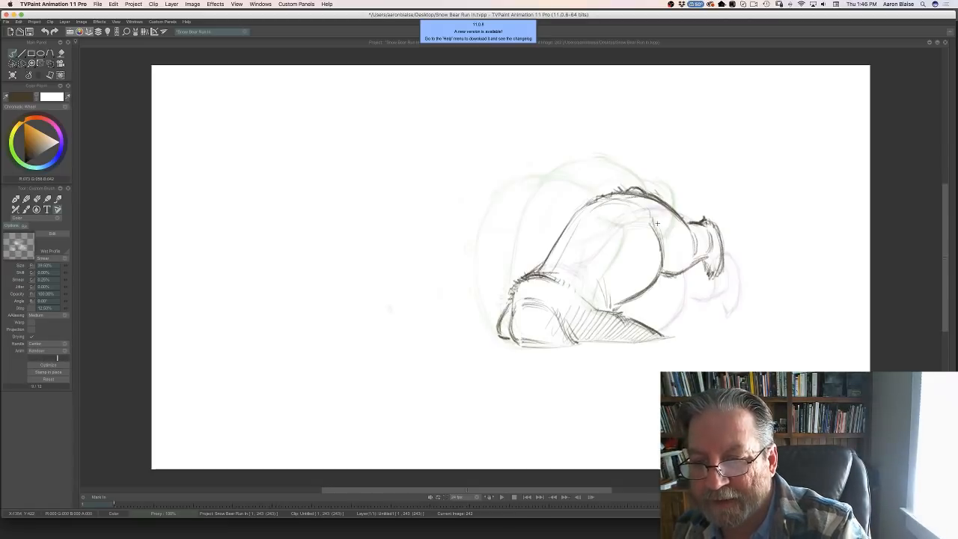
key(Right)
key(Left)
key(Right)
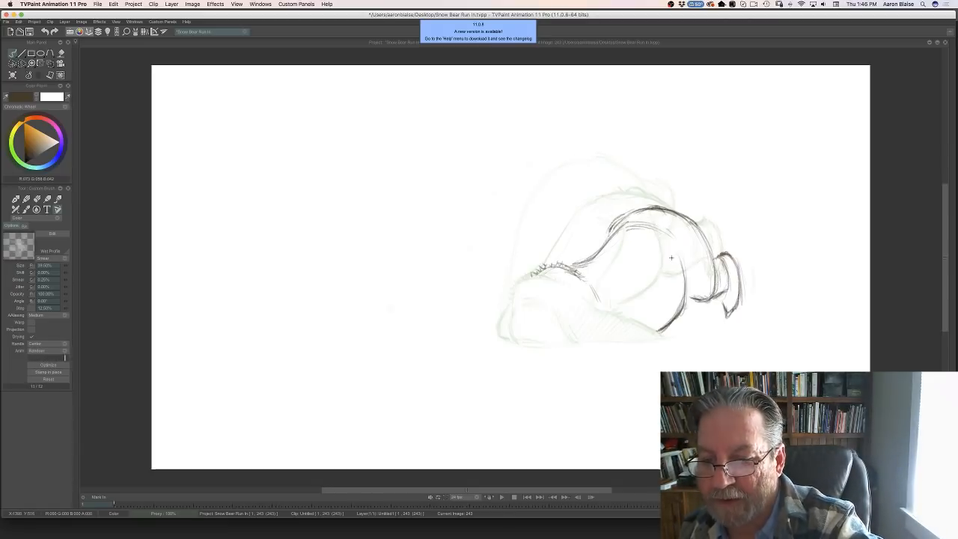
drag(685, 298, 710, 289)
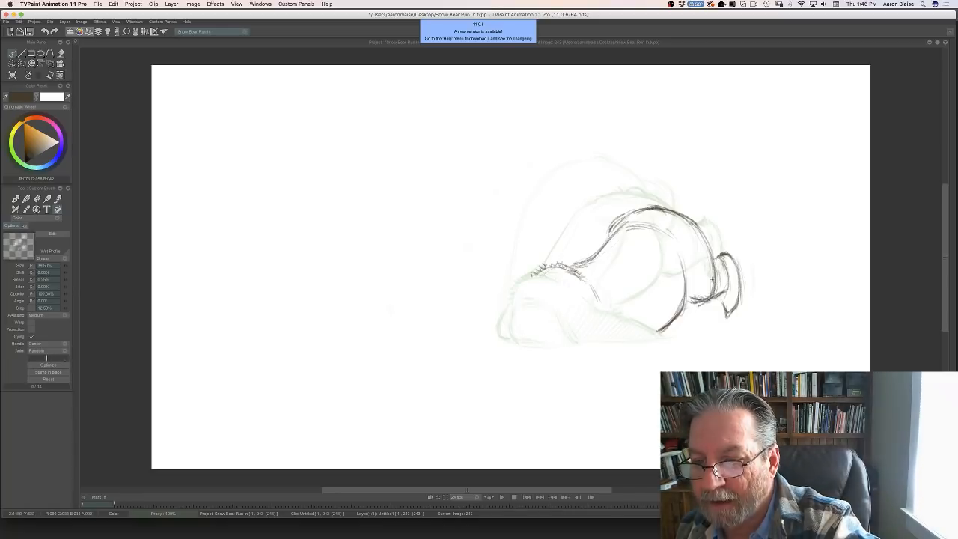
key(Left)
key(Right)
key(Left)
key(Right)
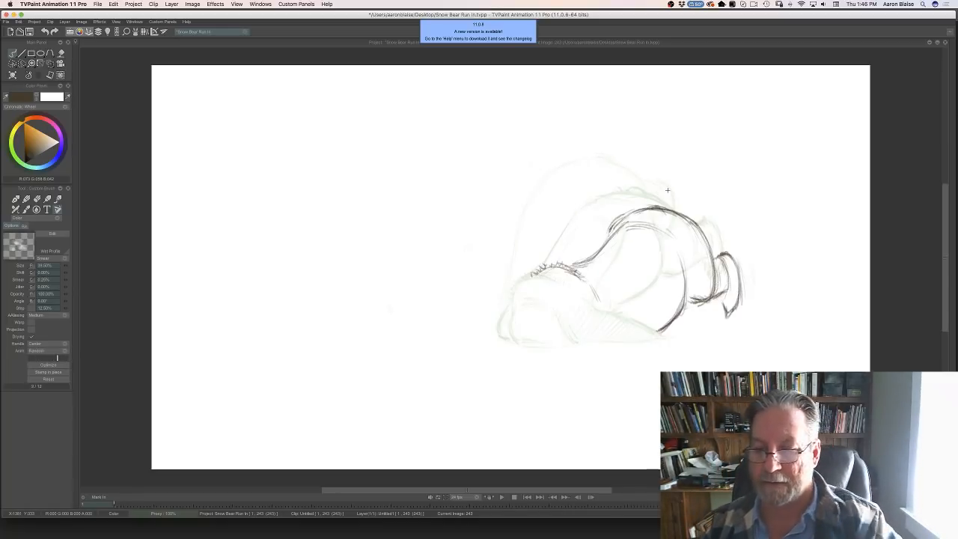
- Draw the ground shadow's upper edge from the head's fur line to the belly curve's lower end, using frame 242 as reference
key(Left)
key(Right)
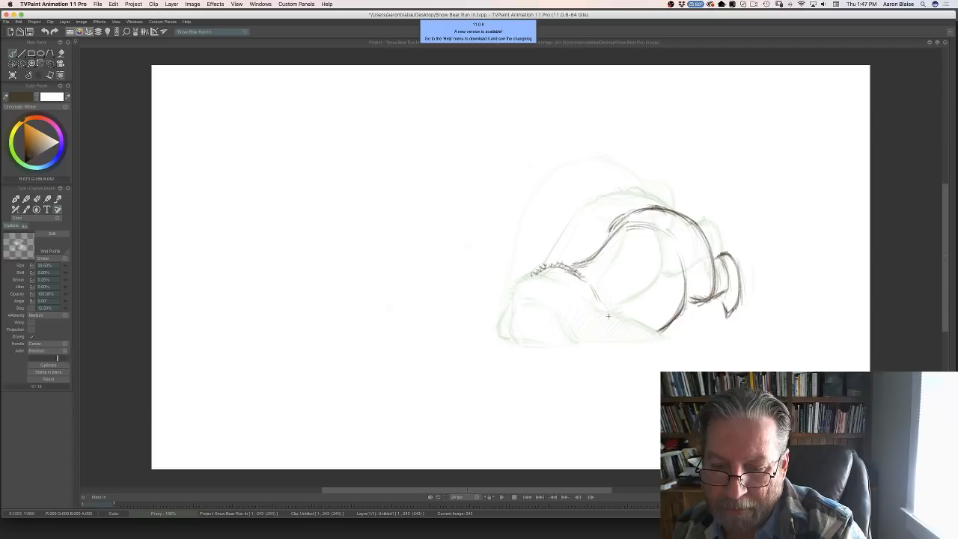
mouse_move(620, 313)
mouse_down()
mouse_move(612, 315)
mouse_move(663, 338)
mouse_move(618, 316)
mouse_up()
key(Left)
key(Right)
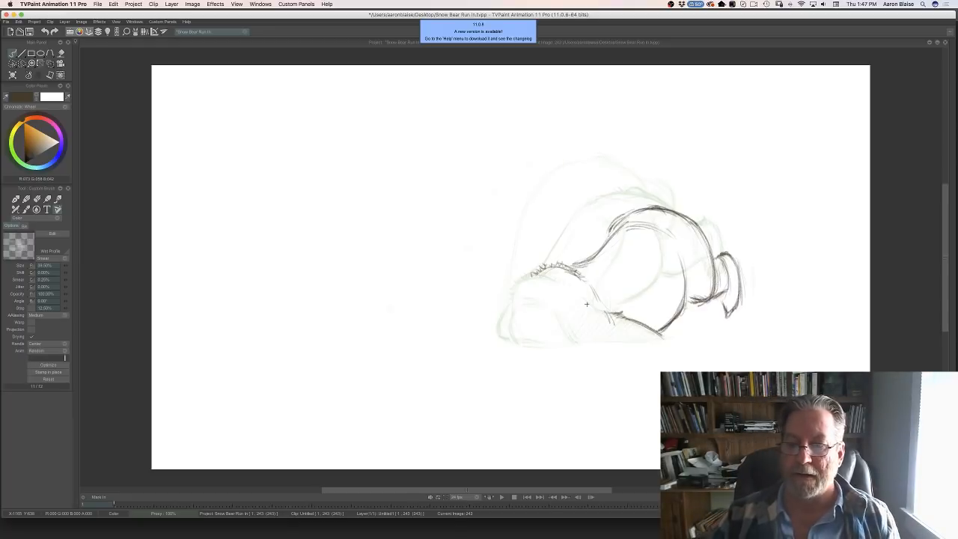
- Draw light curves across the head, the muzzle's top arc and two small ovals beside it, using frame 242 as reference
key(Left)
key(Right)
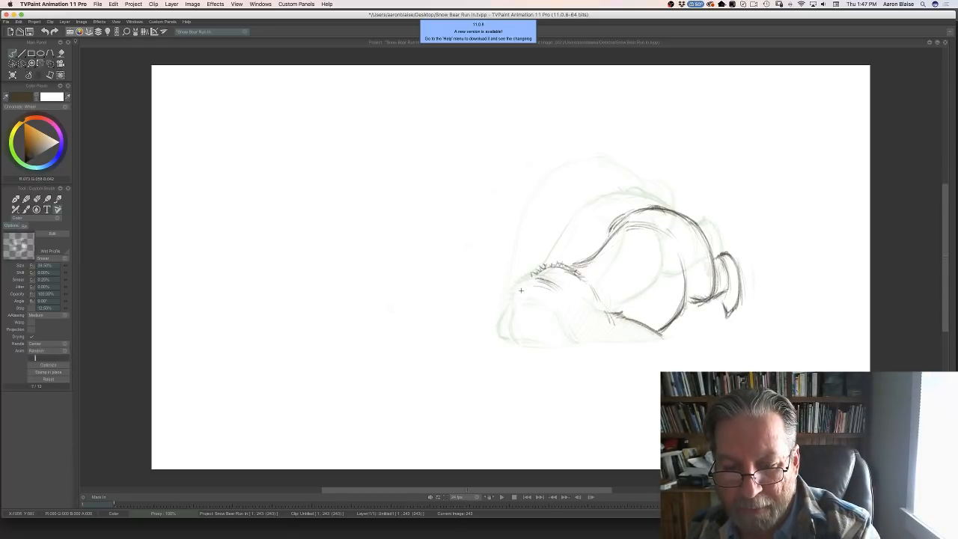
key(Left)
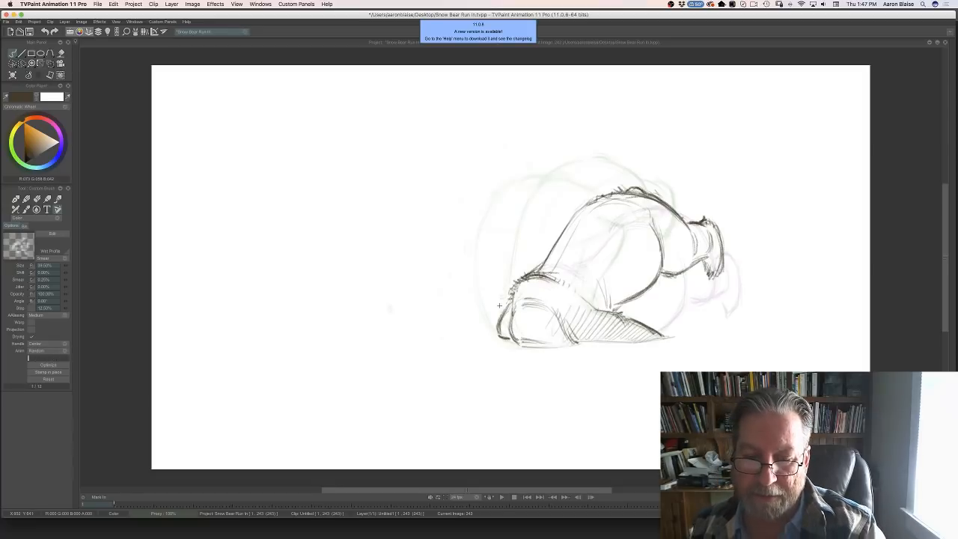
key(Right)
drag(517, 318, 539, 316)
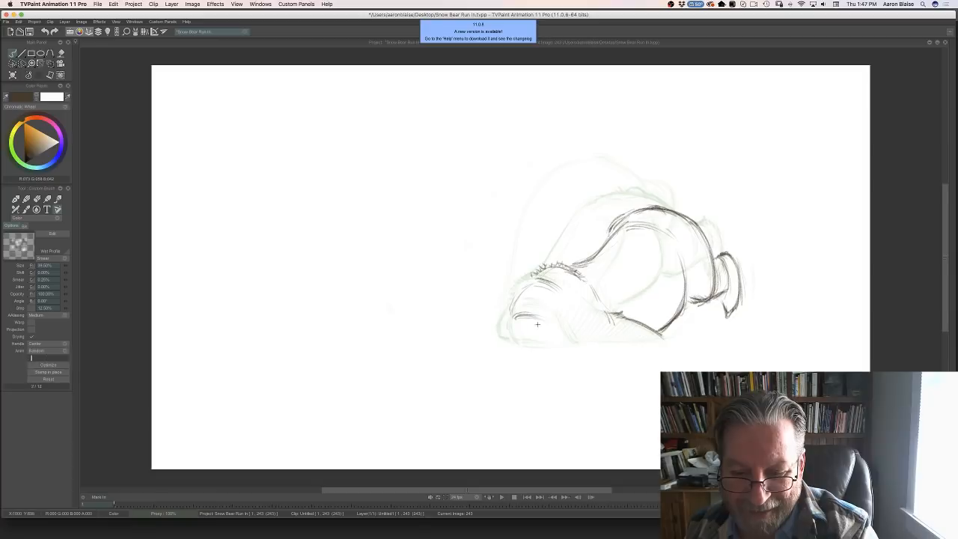
mouse_move(544, 320)
mouse_down()
mouse_move(561, 330)
mouse_move(505, 327)
mouse_up()
key(Left)
key(Right)
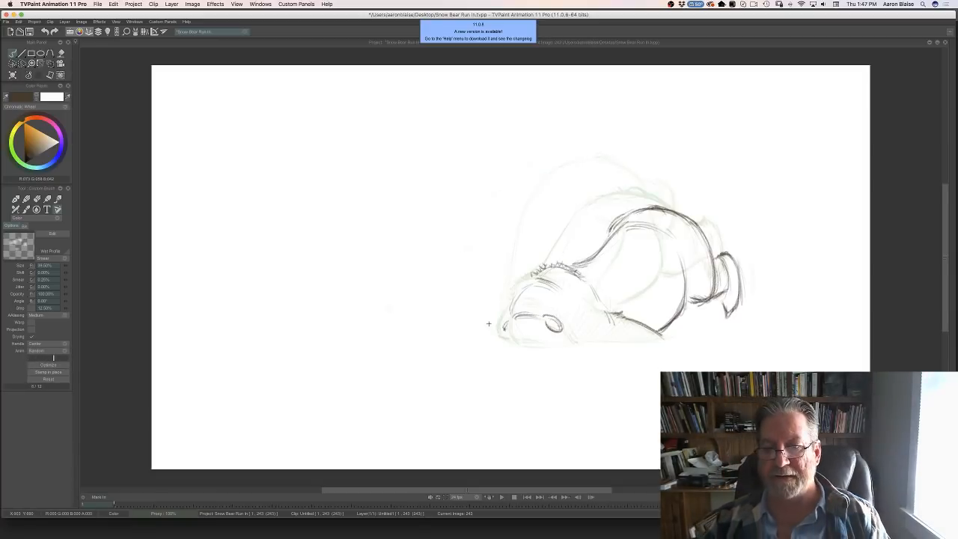
- Outline the small bulge on the head's outer side down to the ground, checking it against frame 242
key(Left)
key(Right)
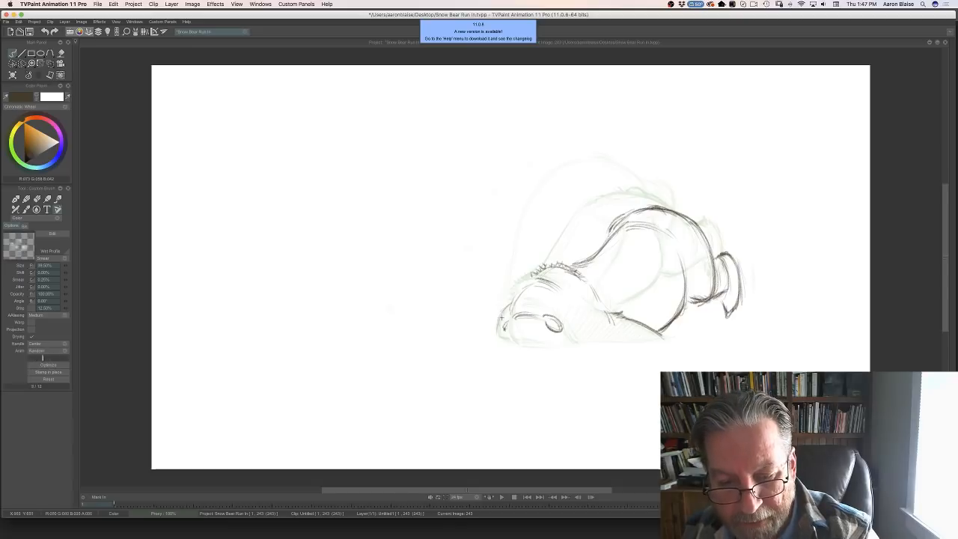
key(Left)
key(Right)
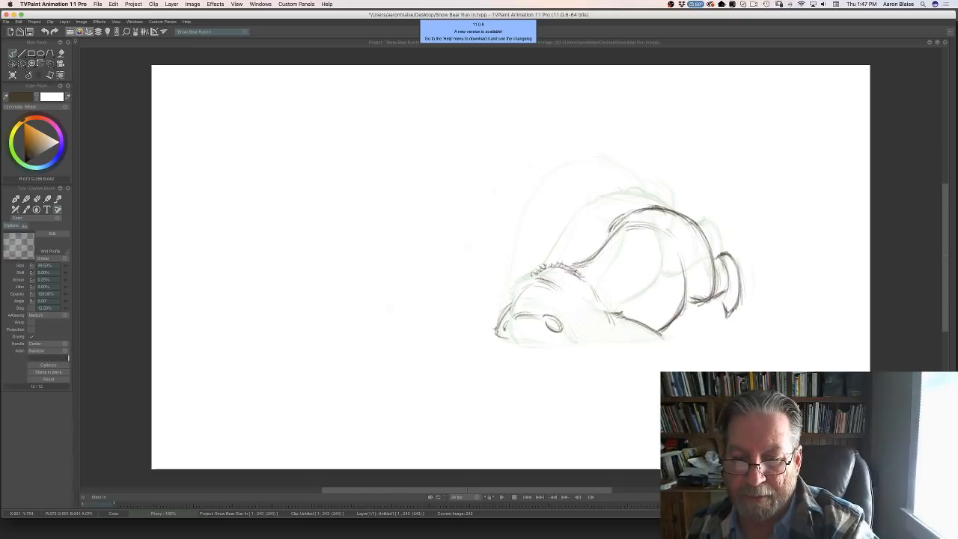
- Draw the muzzle's inner side line, strengthen the head's edge beside the shadow, and close the muzzle's underside along the ground
drag(572, 303, 575, 323)
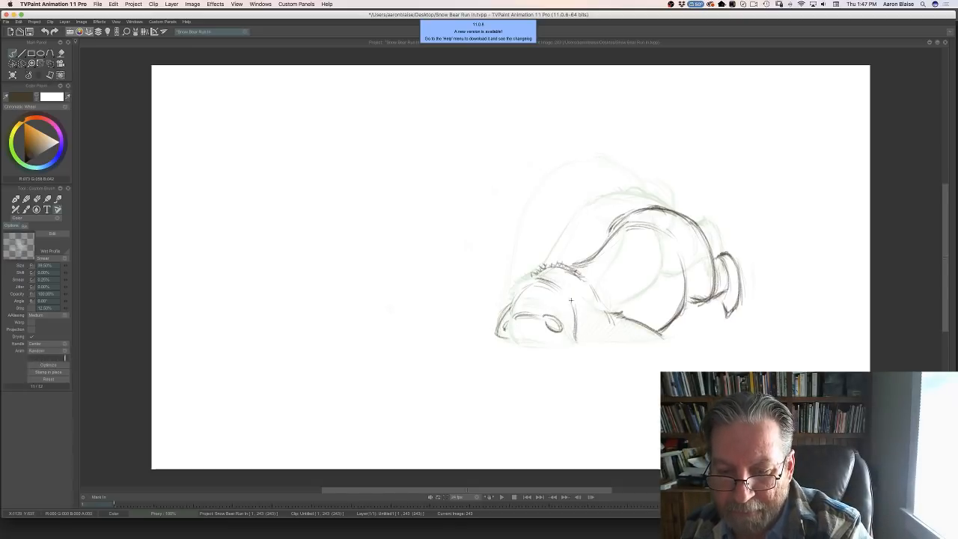
drag(599, 291, 609, 312)
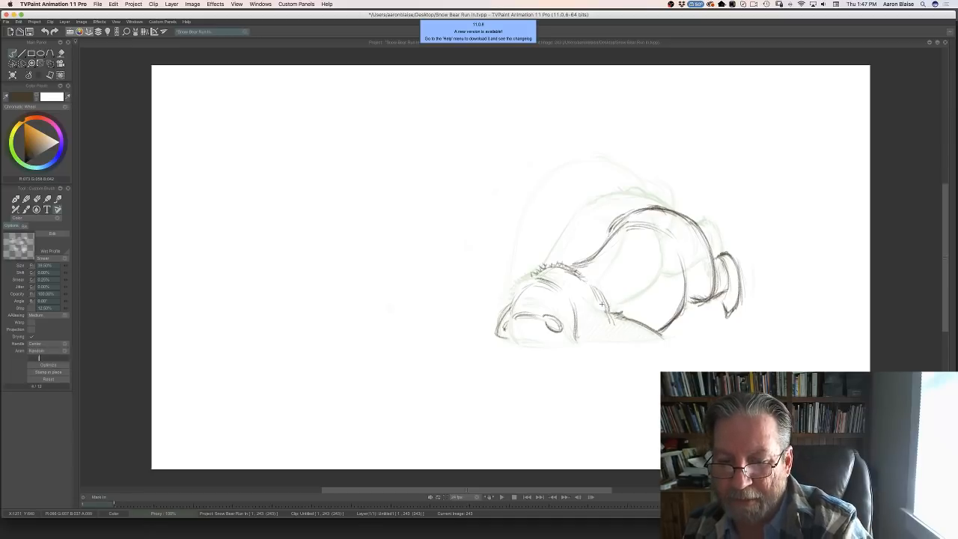
key(Left)
key(Right)
key(Left)
key(Right)
key(Left)
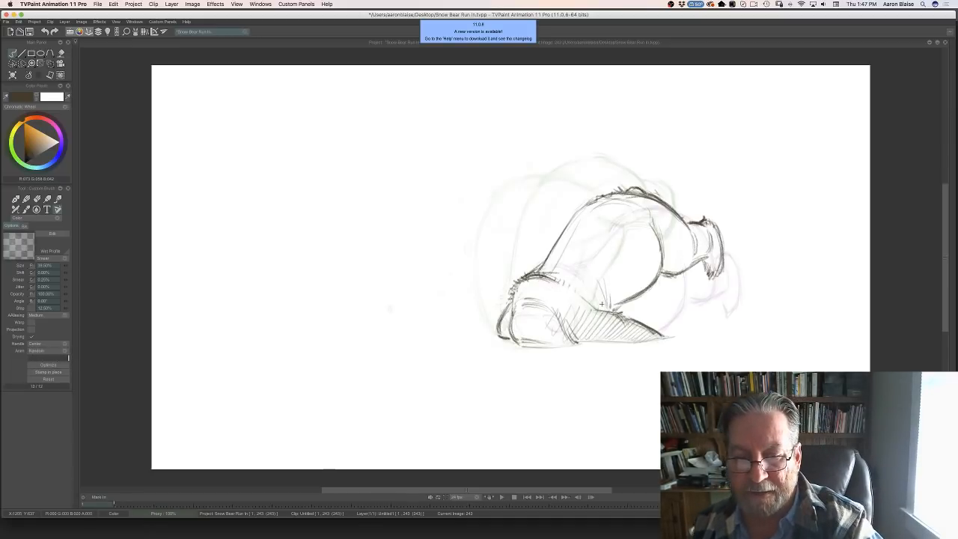
key(Right)
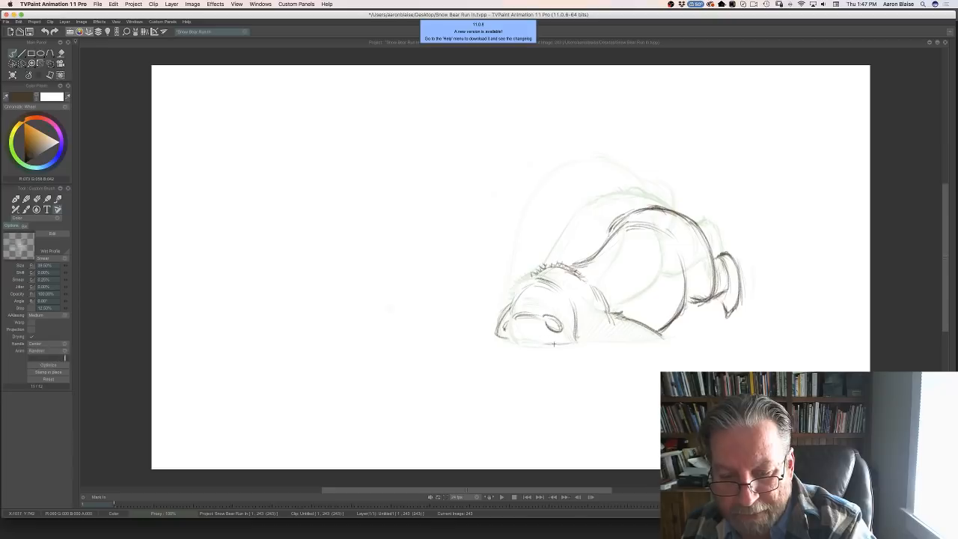
drag(554, 344, 521, 344)
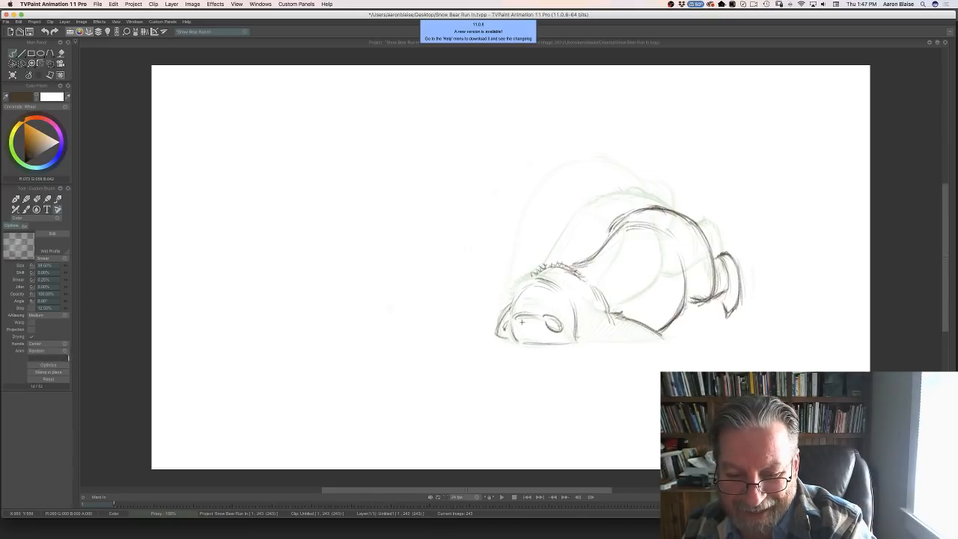
- Flip through frames 241 to 243 to examine how the head and body move between poses
key(Left)
key(Left)
key(Right)
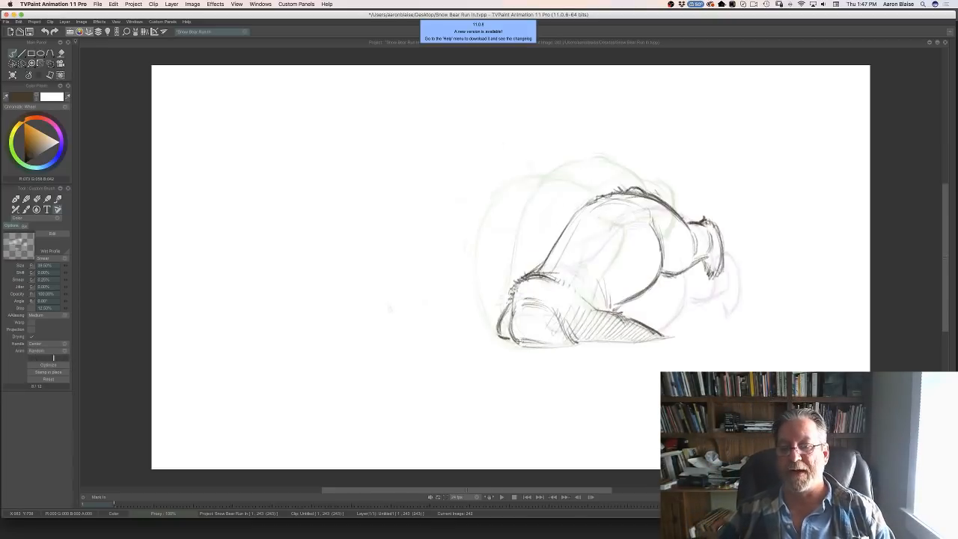
key(Right)
key(Left)
key(Right)
key(Left)
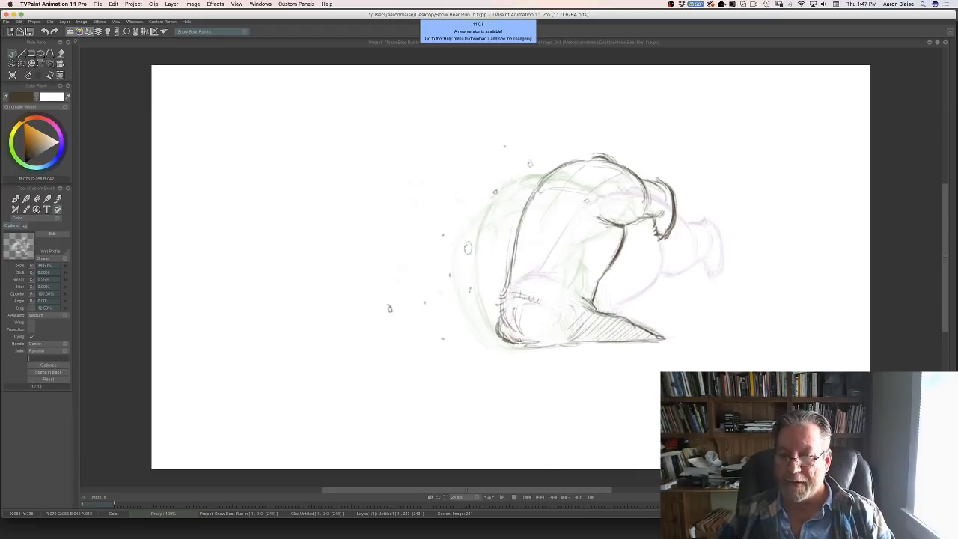
key(Right)
key(Left)
key(Right)
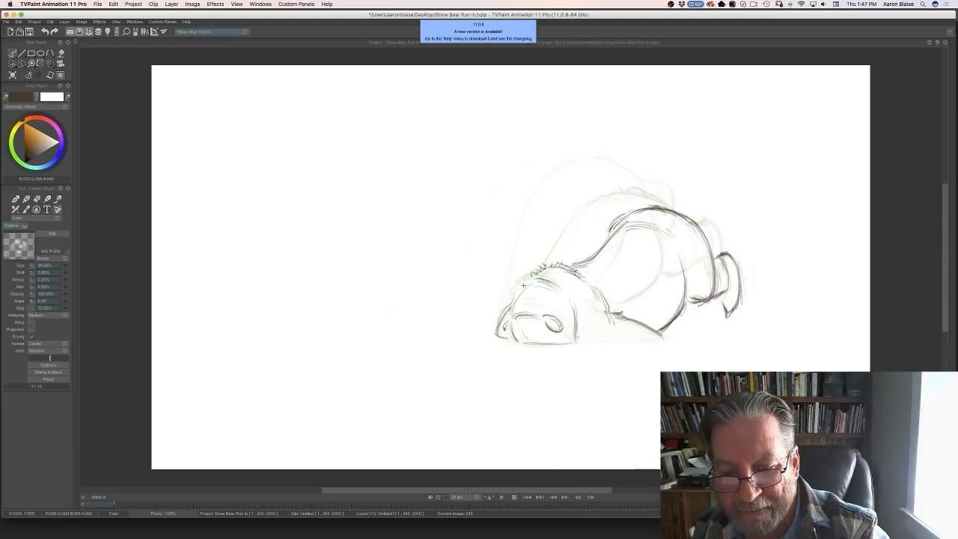
- Darken the head's upper outer curve up to the fur line and compare it with the preceding frames
mouse_move(526, 282)
mouse_down()
mouse_move(511, 314)
mouse_move(535, 274)
mouse_up()
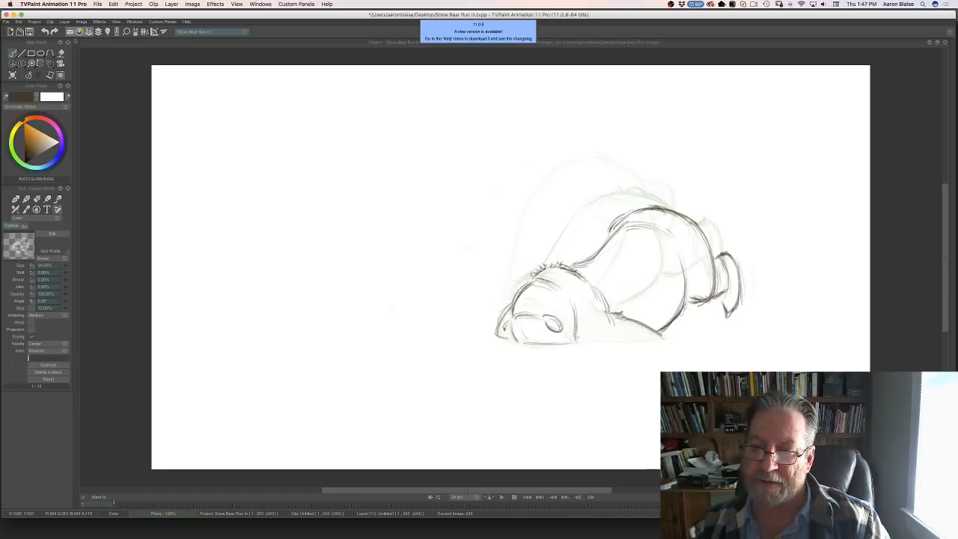
key(Left)
key(Right)
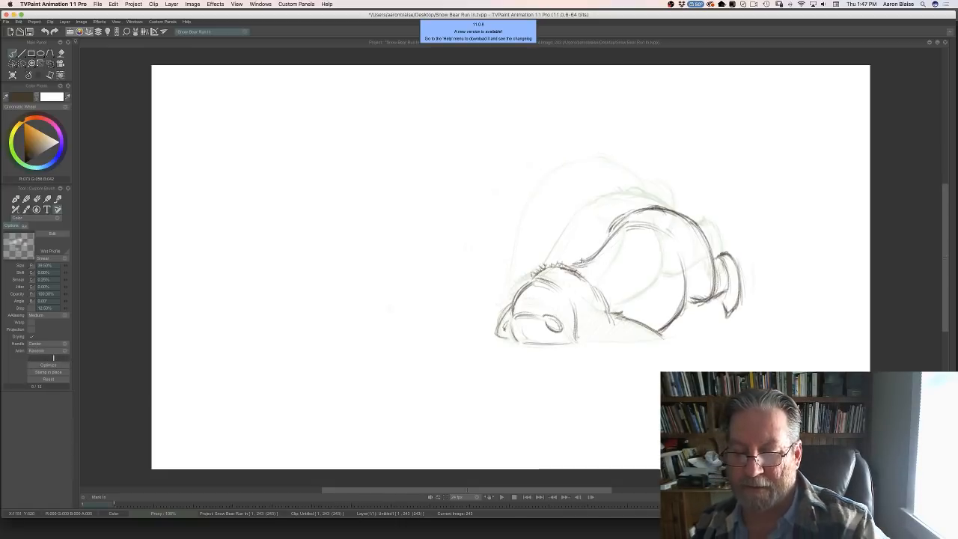
key(Left)
key(Left)
key(Right)
key(Right)
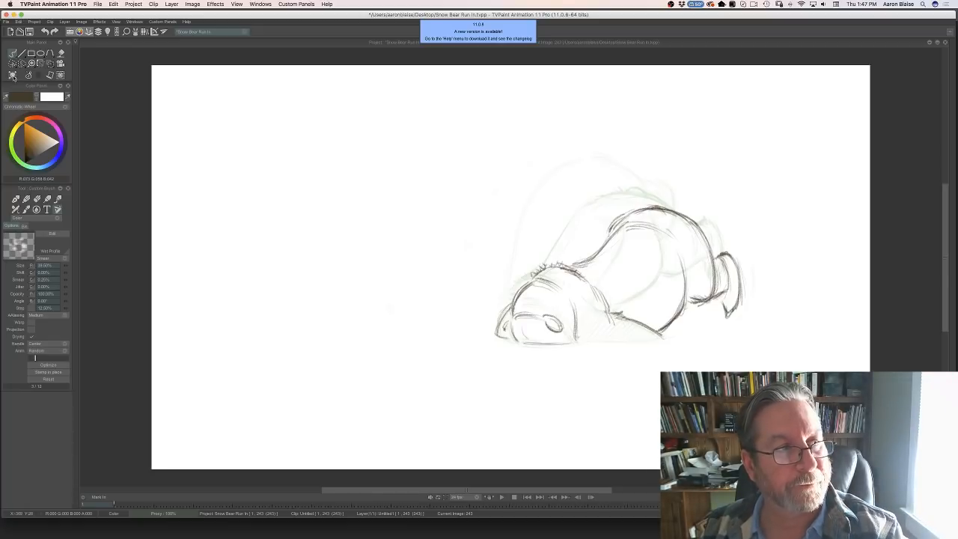
- Freehand-select the back, belly and hind leg, scale them down slightly toward the ground, clear the selection and resume the drawing brush
click(23, 66)
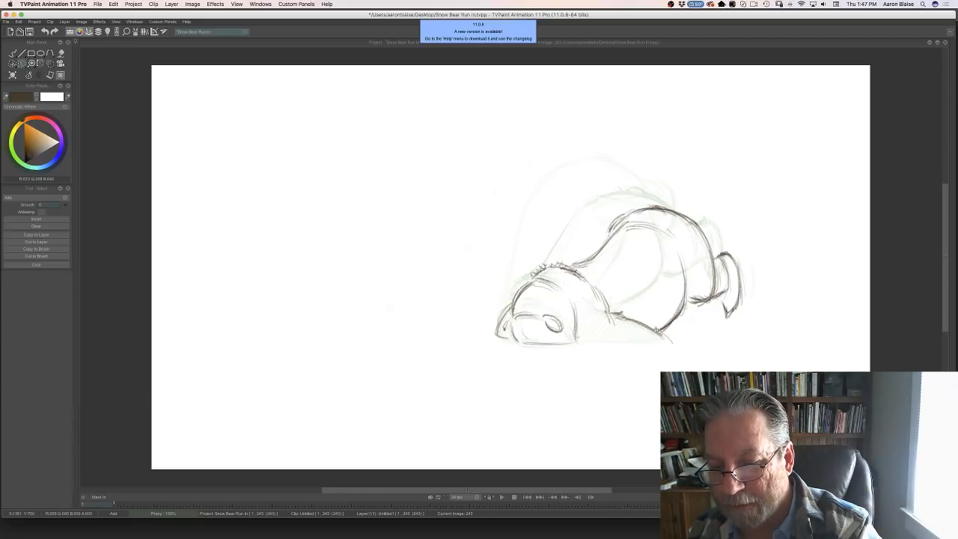
mouse_move(565, 264)
mouse_down()
mouse_move(621, 195)
mouse_move(683, 199)
mouse_move(760, 268)
mouse_move(676, 347)
mouse_up()
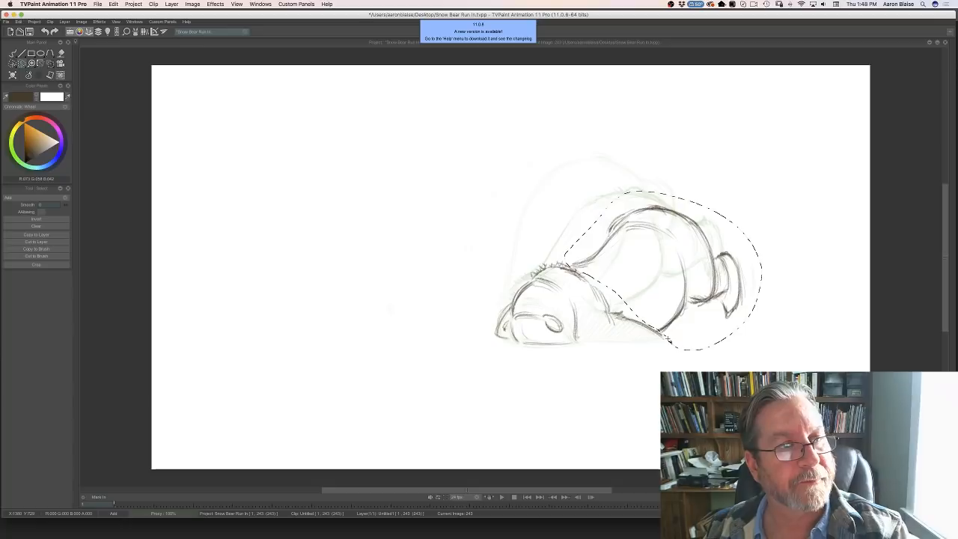
click(49, 65)
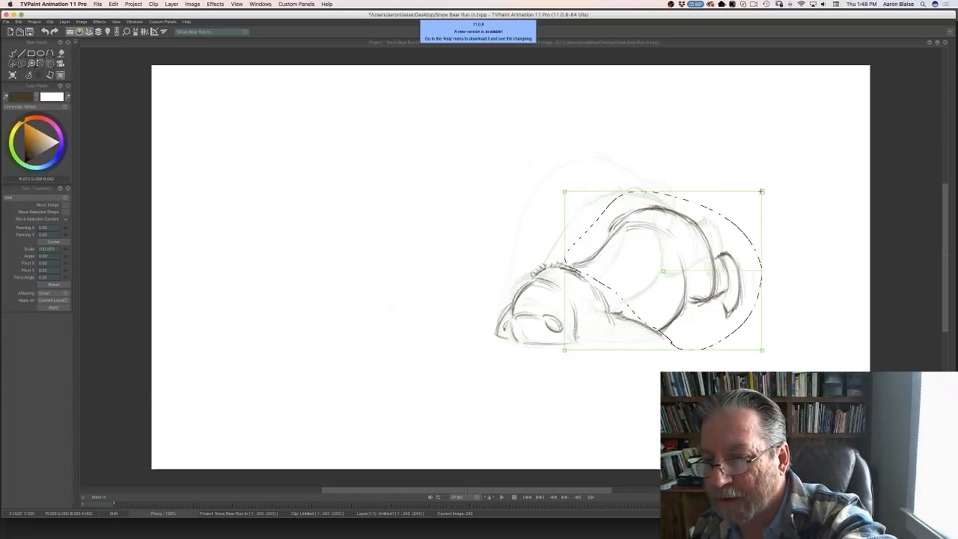
drag(761, 191, 756, 195)
drag(601, 214, 599, 218)
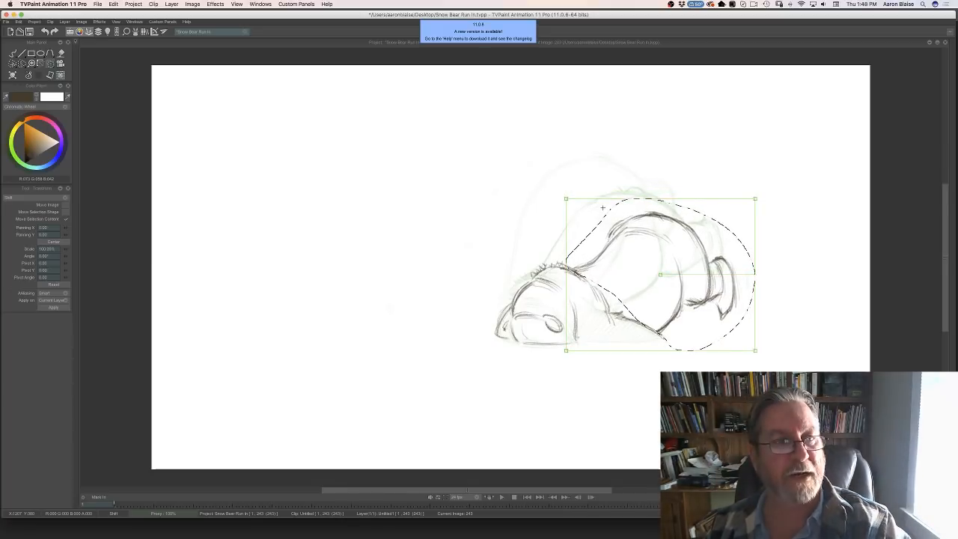
click(27, 74)
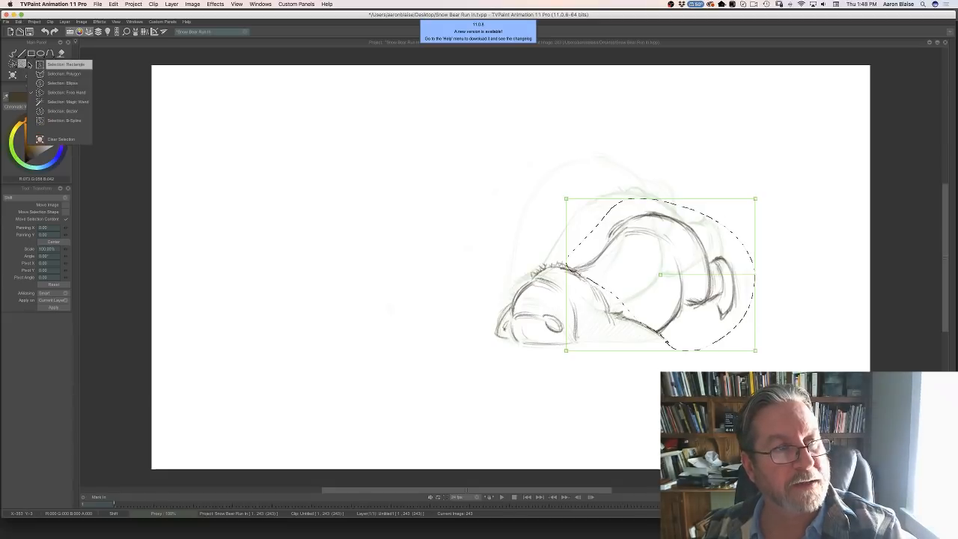
click(66, 139)
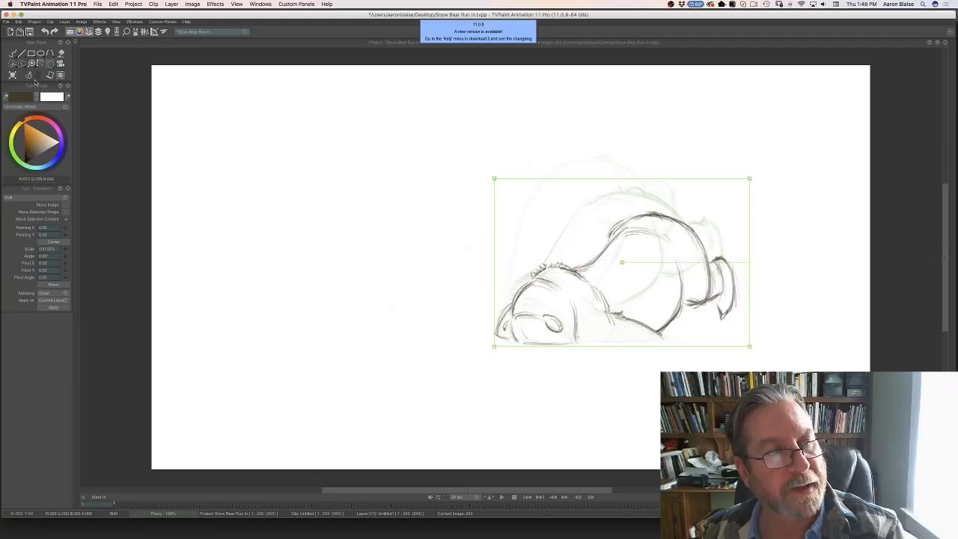
click(40, 75)
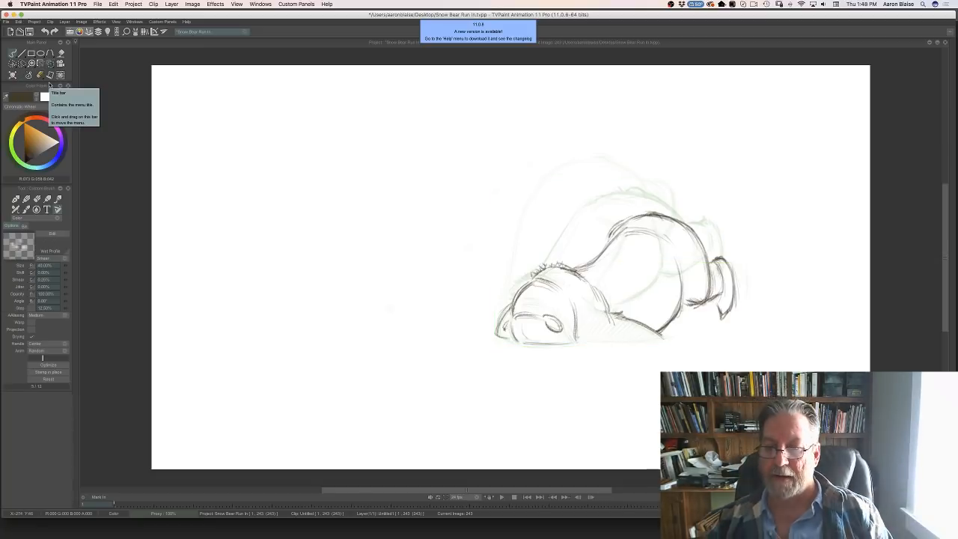
- Add light fold curves on the body behind the head, flipping between frames 242 and 243
key(Left)
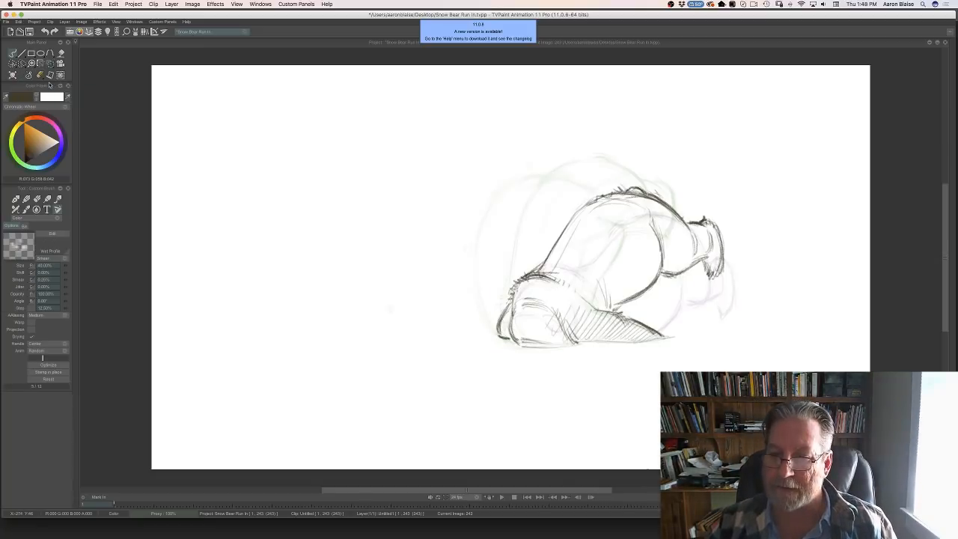
key(Right)
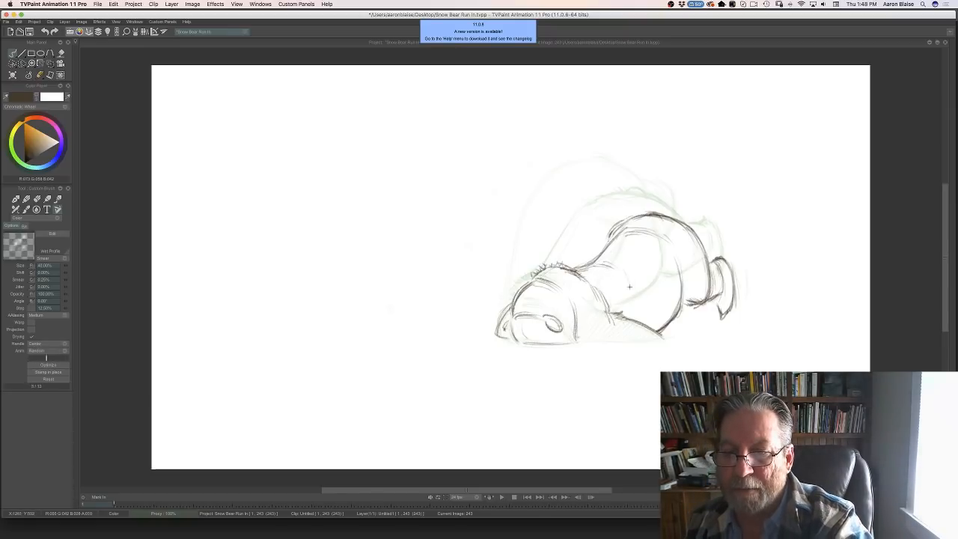
key(Left)
key(Right)
key(Left)
key(Right)
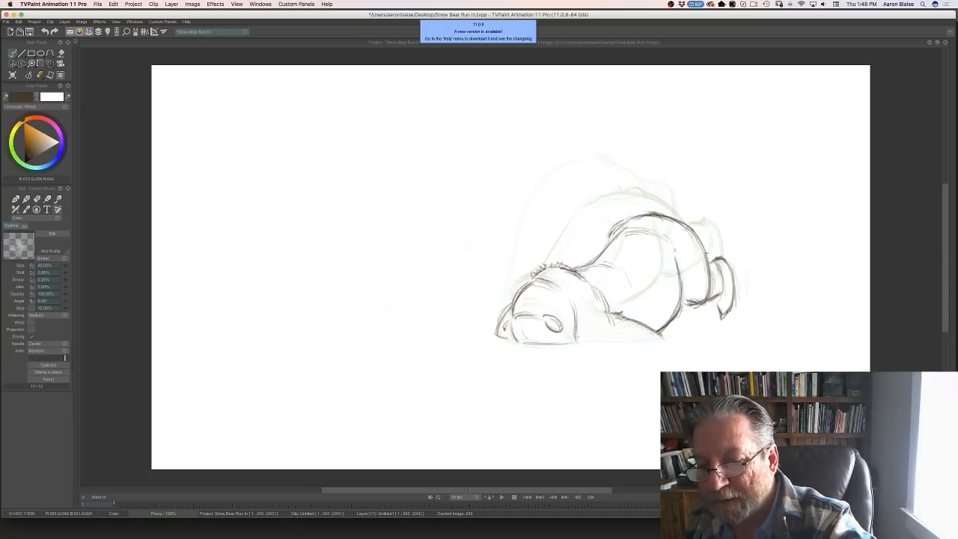
- Erase the rough strokes around the hind leg and foot, and draw the shadow's lower edge along the ground from the muzzle
key(e)
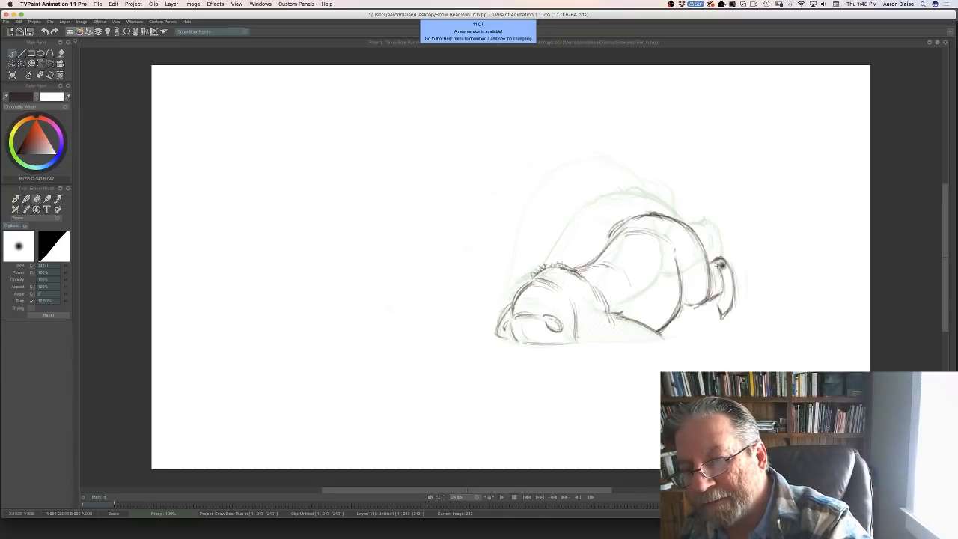
key(b)
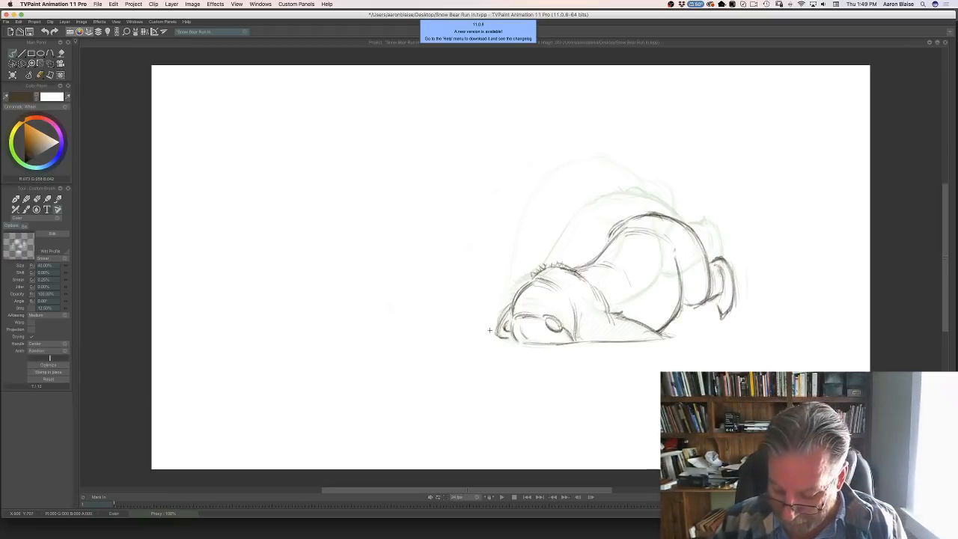
key(Left)
key(Right)
- Fill the ground shadow between the head and belly with diagonal hatching, following frame 242
key(Left)
key(Right)
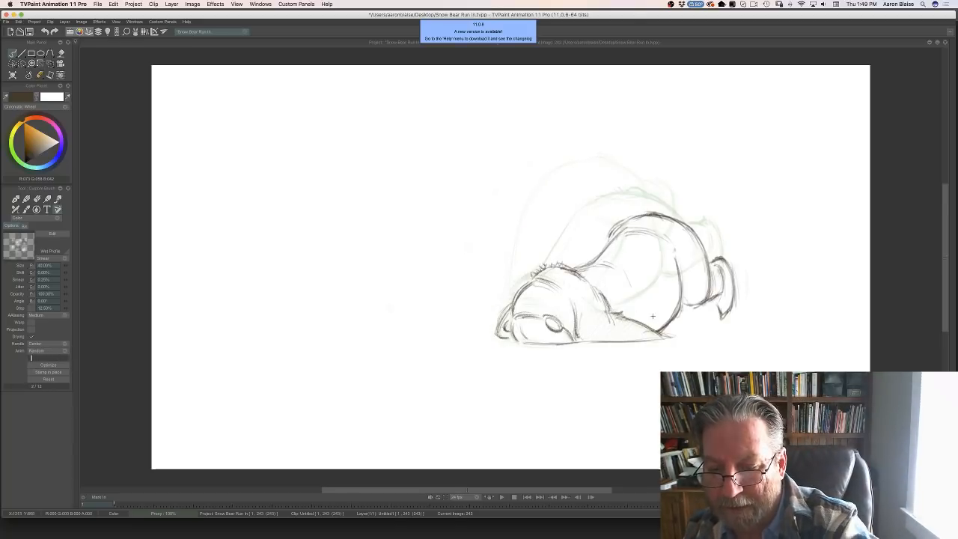
mouse_move(622, 313)
mouse_down()
mouse_move(654, 336)
mouse_move(658, 329)
mouse_move(626, 336)
mouse_move(612, 330)
mouse_move(615, 319)
mouse_move(599, 337)
mouse_move(601, 314)
mouse_move(580, 333)
mouse_up()
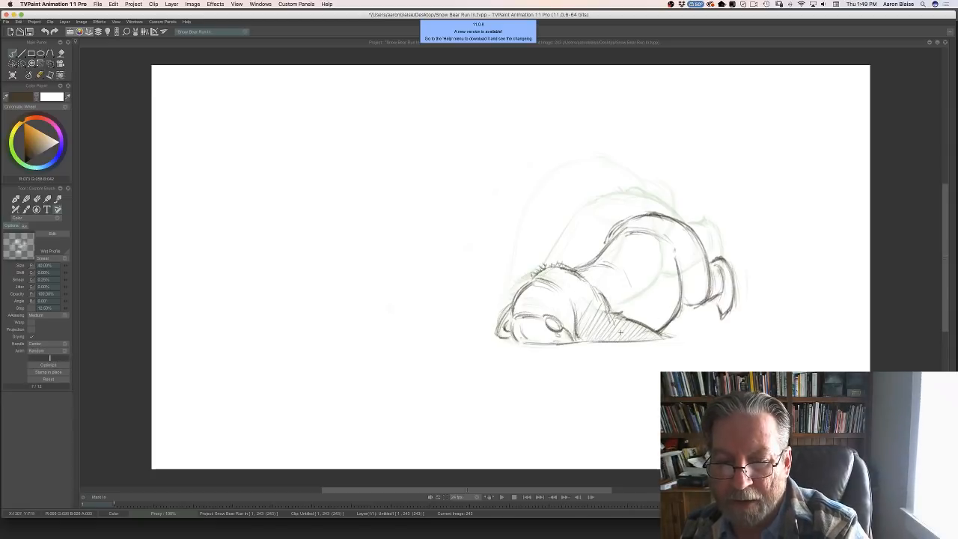
key(Left)
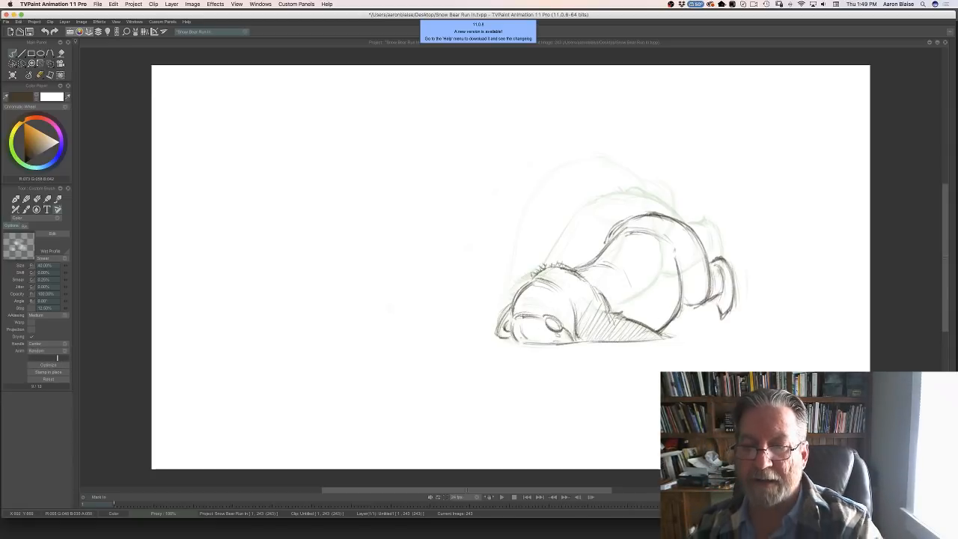
- Flip repeatedly between frame 243 and the preceding drawings to review the finished pose's motion
key(Left)
key(Right)
key(Right)
key(Left)
key(Left)
key(Right)
key(Right)
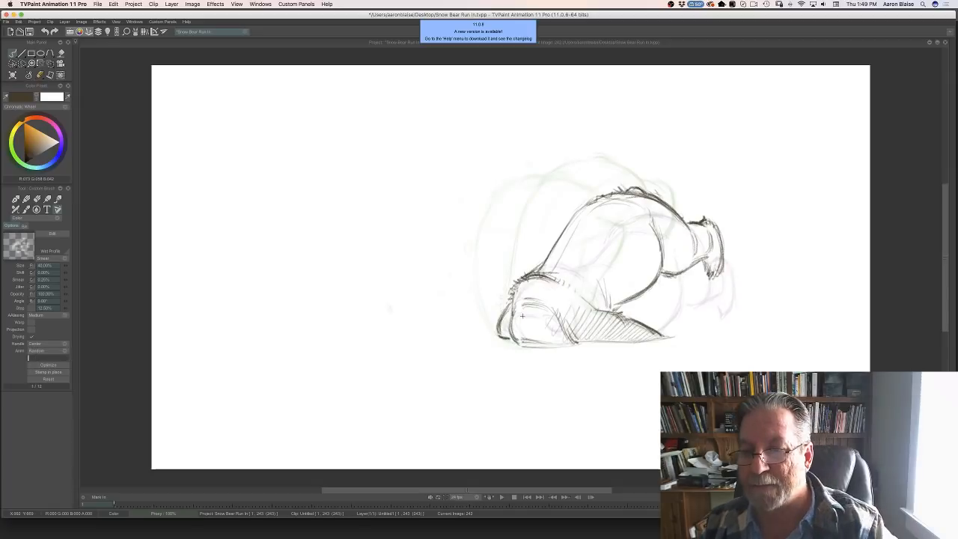
key(Right)
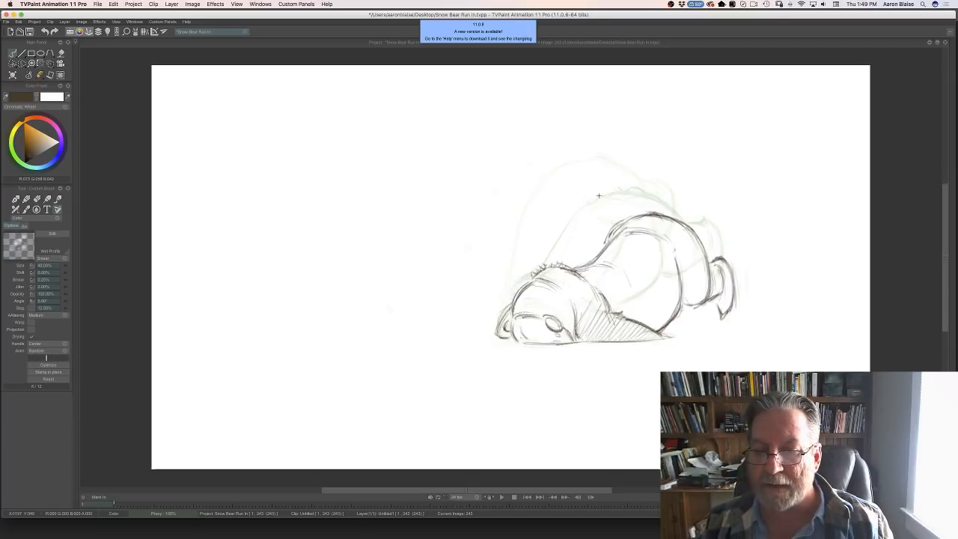
key(Left)
key(Right)
key(Left)
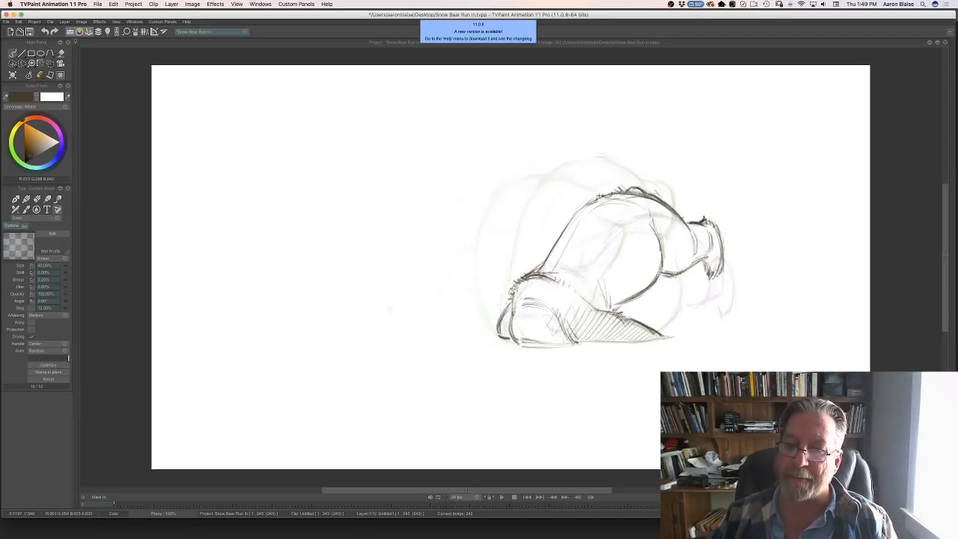
- Darken the lower edge of the bear's muzzle along the ground on frame 242
key(Right)
key(Left)
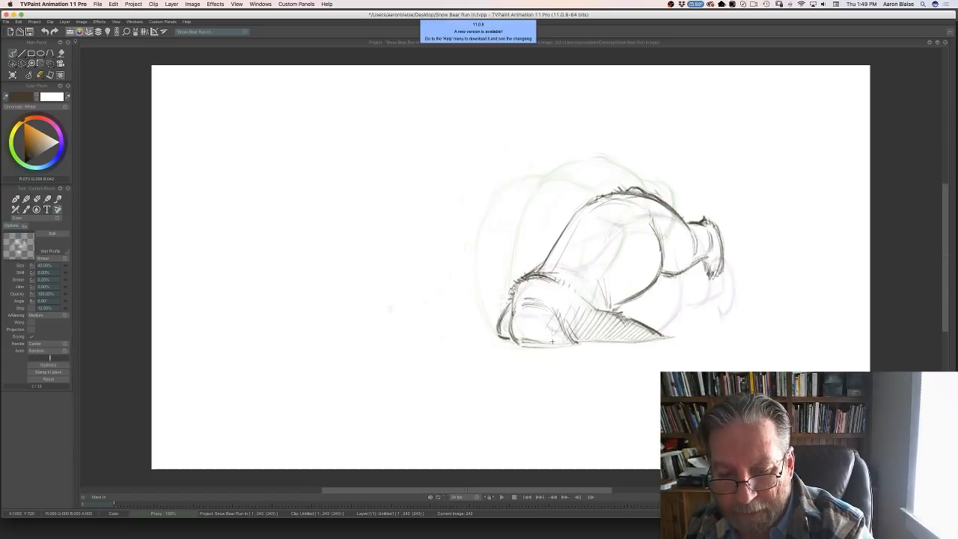
mouse_move(545, 341)
mouse_down()
mouse_move(558, 343)
mouse_move(517, 338)
mouse_up()
key(Left)
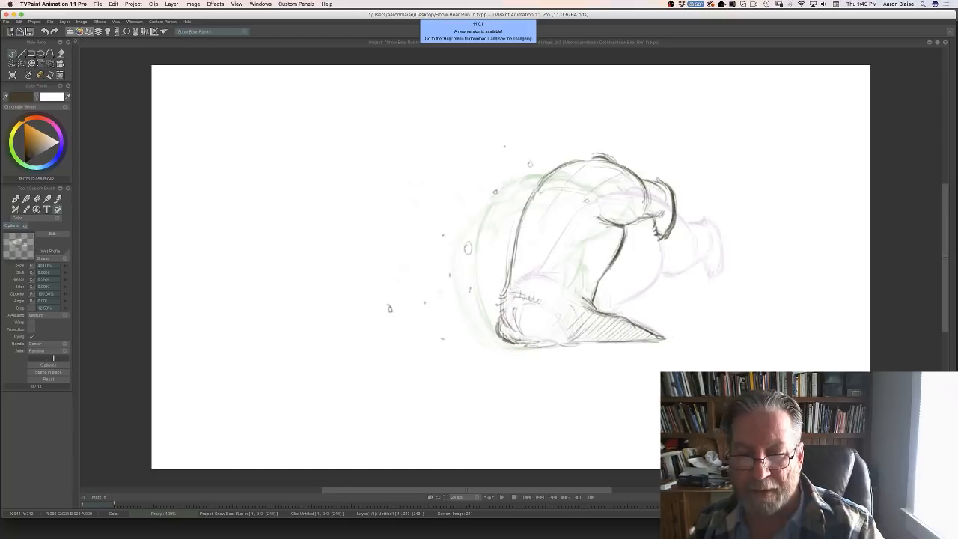
- Flip back and forth between frames 241, 242 and 243 to check the tumble's motion
key(Right)
key(Right)
key(Left)
key(Left)
key(Right)
key(Right)
key(Left)
key(Left)
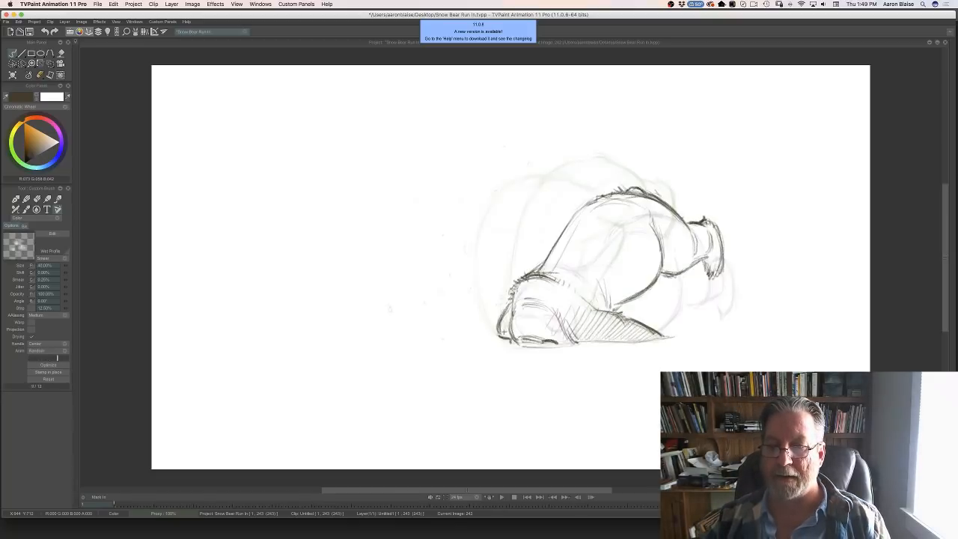
key(Right)
key(Right)
key(Left)
key(Left)
key(Right)
key(Right)
key(Left)
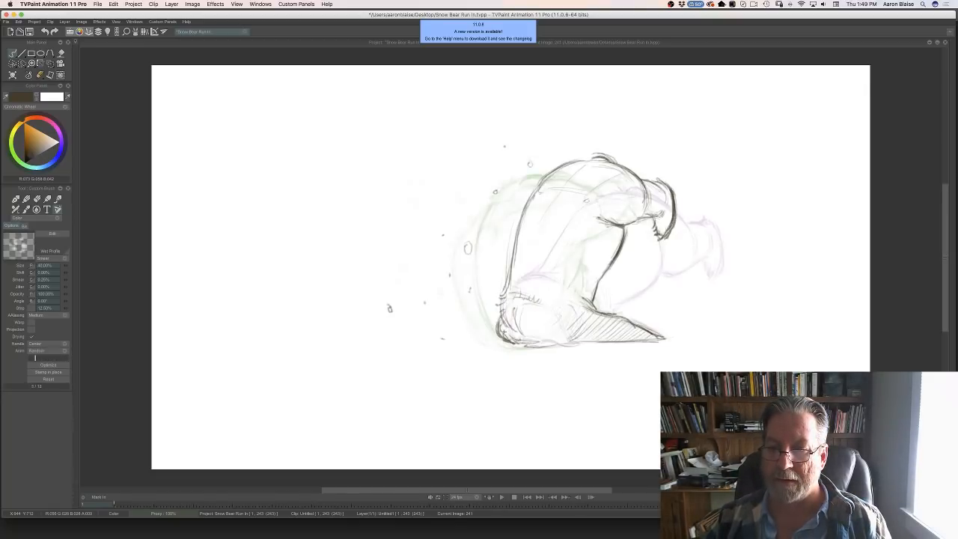
key(Right)
key(Left)
key(Right)
key(Left)
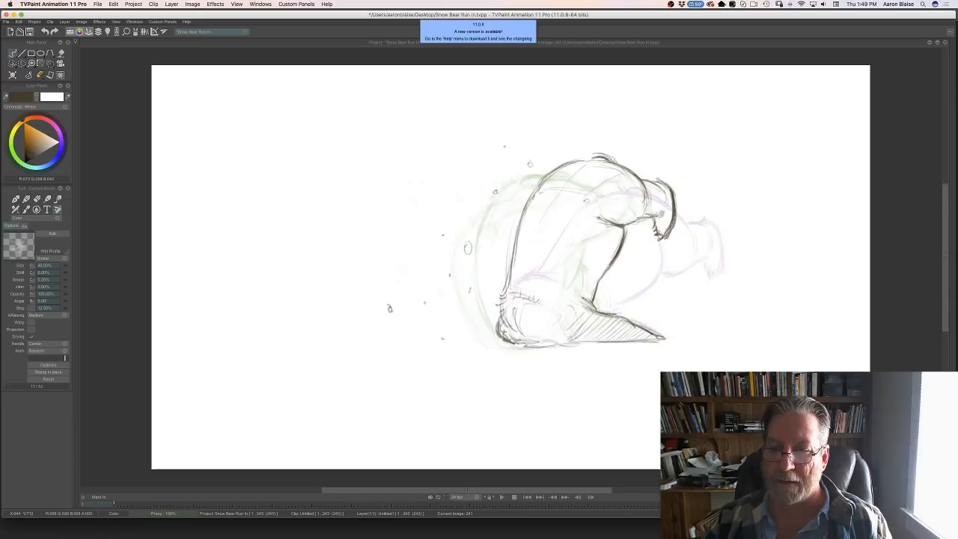
key(Right)
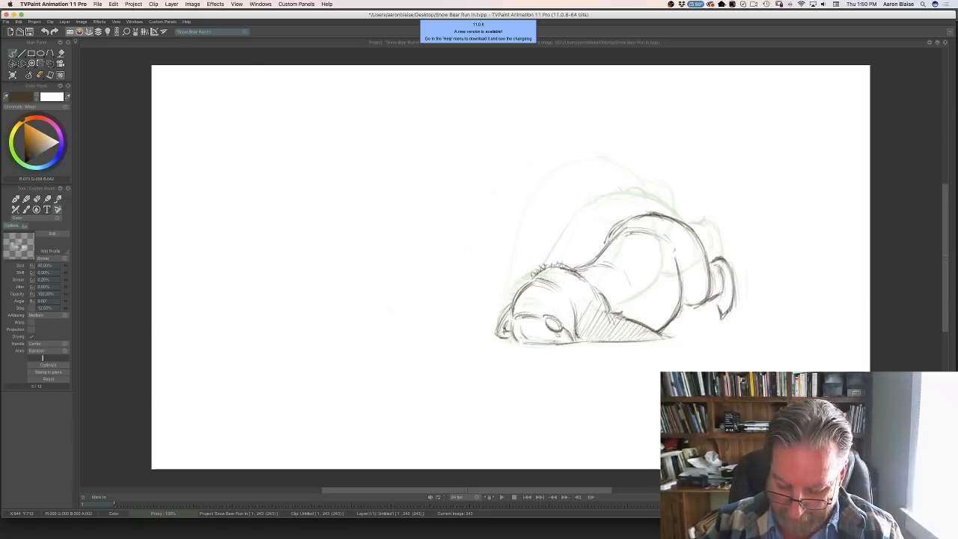
- Extend the animation layer by one frame to 244 and clear the repeated drawing from it
key(shift+Tab)
mouse_move(524, 408)
mouse_down()
mouse_move(308, 408)
mouse_move(634, 397)
mouse_move(281, 399)
mouse_move(107, 417)
mouse_move(621, 416)
mouse_move(648, 415)
mouse_move(524, 411)
mouse_move(649, 402)
mouse_move(708, 402)
mouse_move(532, 410)
mouse_move(759, 404)
mouse_move(290, 410)
mouse_move(946, 408)
mouse_move(722, 408)
mouse_move(876, 407)
mouse_move(748, 408)
mouse_move(839, 408)
mouse_up()
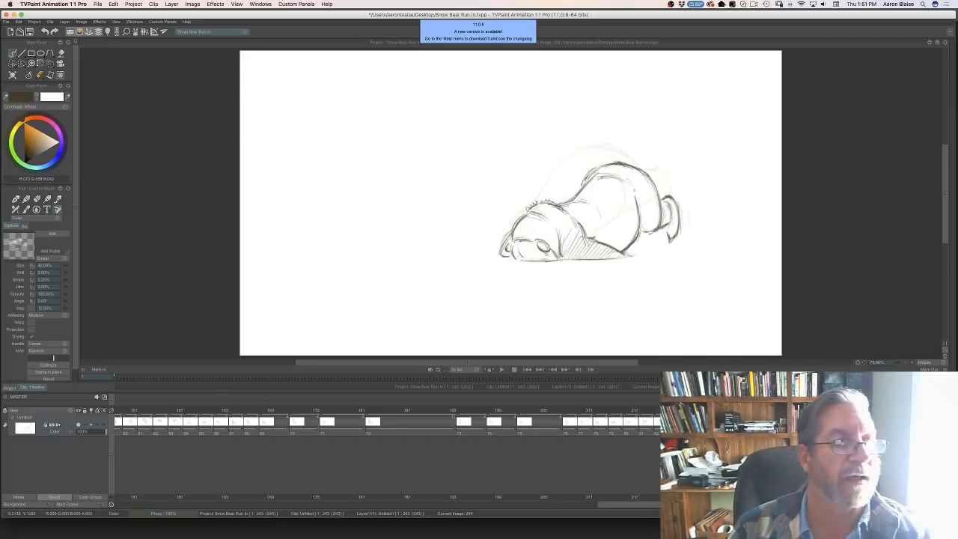
click(12, 76)
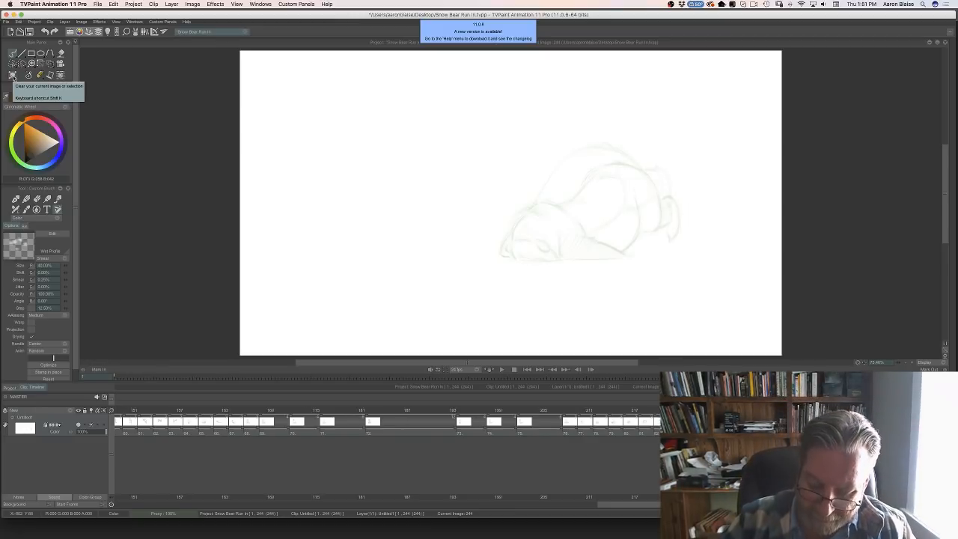
key(Tab)
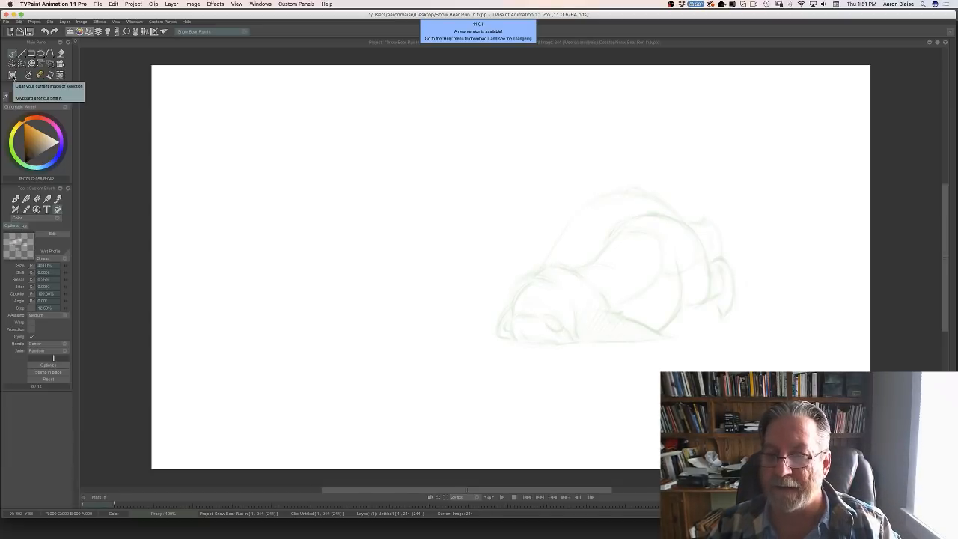
- Sketch the bear's lowered back and rump at frame 244 as curved strokes descending to the ground, comparing with frame 243
key(Left)
key(Right)
key(Left)
key(Right)
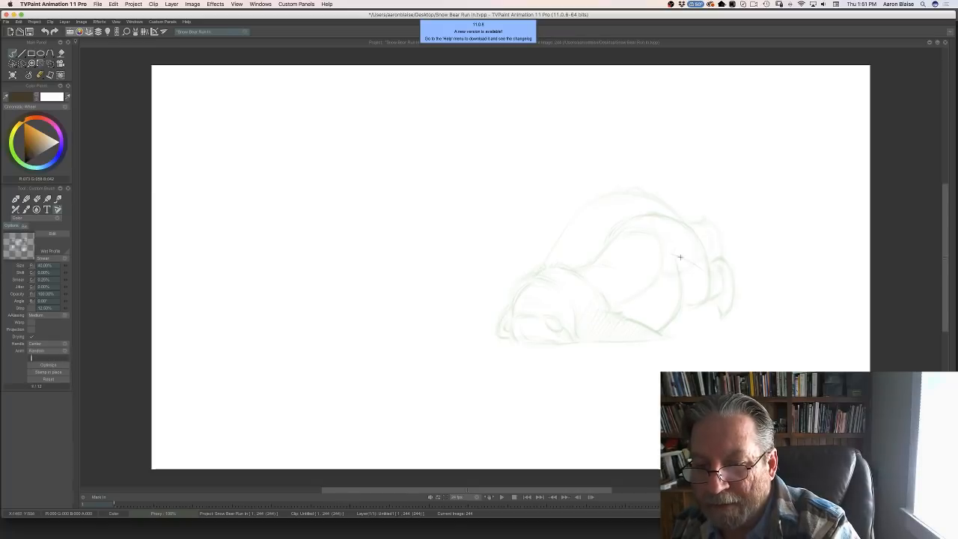
mouse_move(672, 253)
mouse_down()
mouse_move(702, 271)
mouse_move(727, 314)
mouse_up()
key(Left)
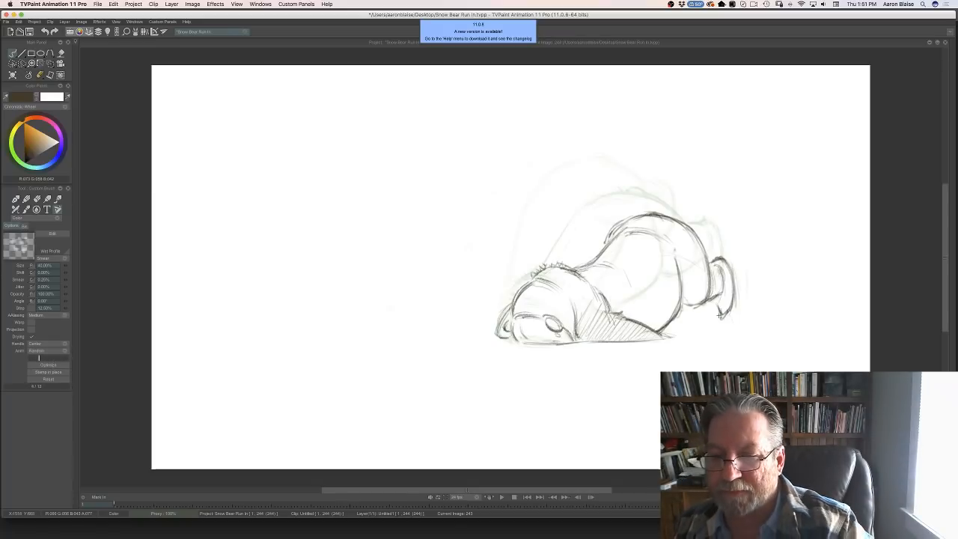
key(Right)
drag(694, 273, 720, 322)
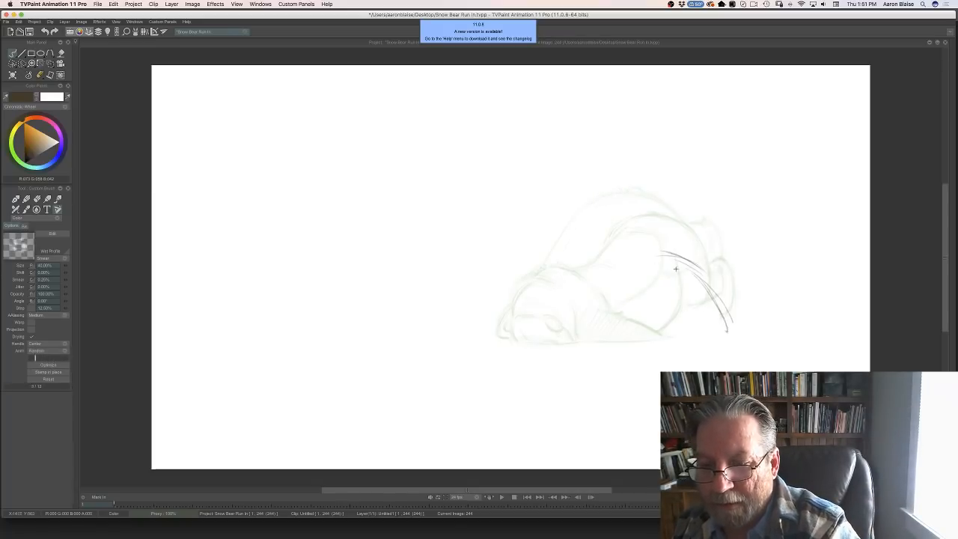
drag(648, 260, 690, 271)
drag(648, 260, 691, 273)
- Extend the back contour forward toward the neck at frame 244, checking the arc against the previous two drawings
key(Left)
key(Left)
key(Right)
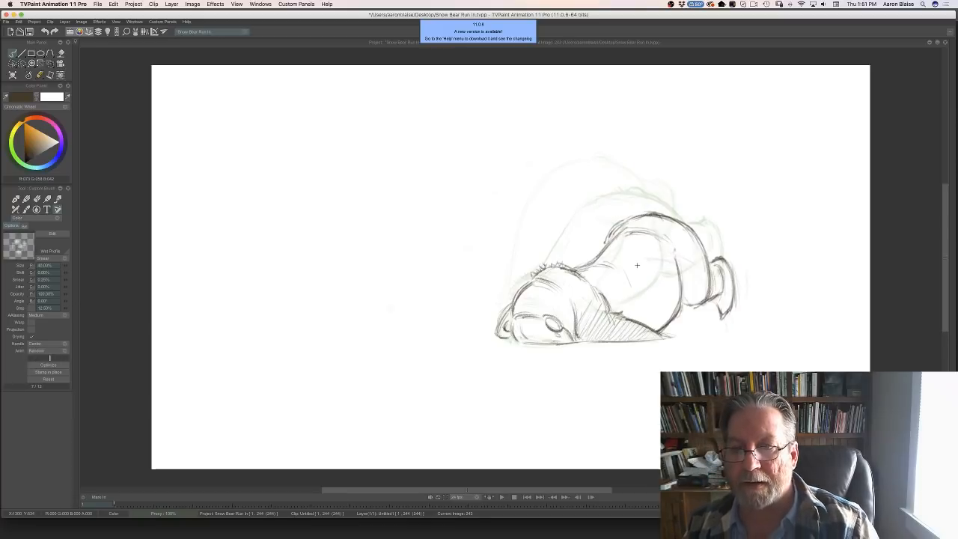
key(Right)
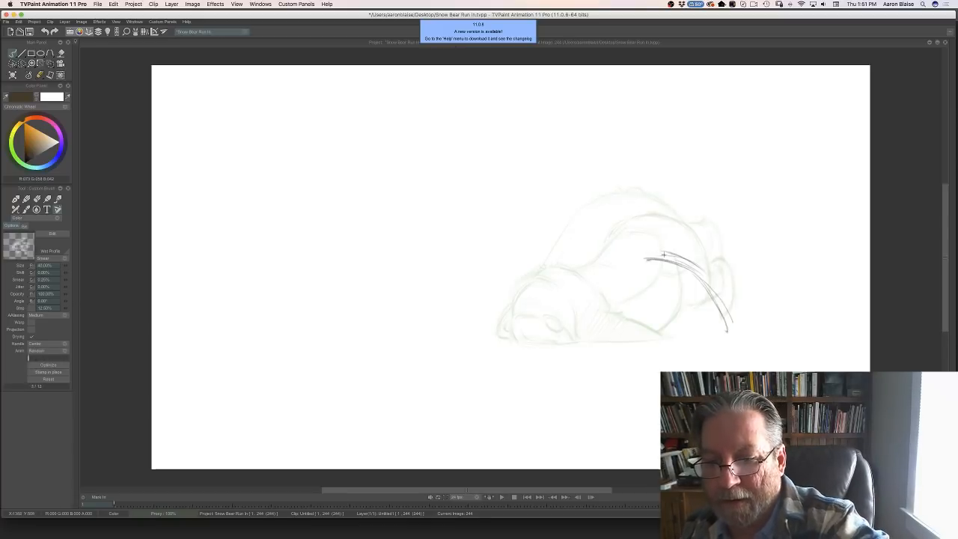
drag(616, 268, 645, 255)
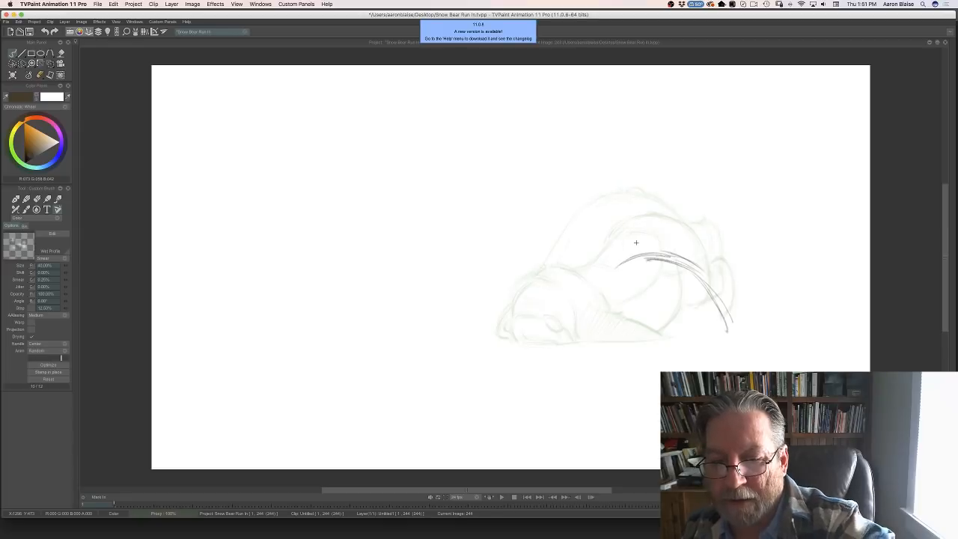
key(Left)
key(Left)
key(Right)
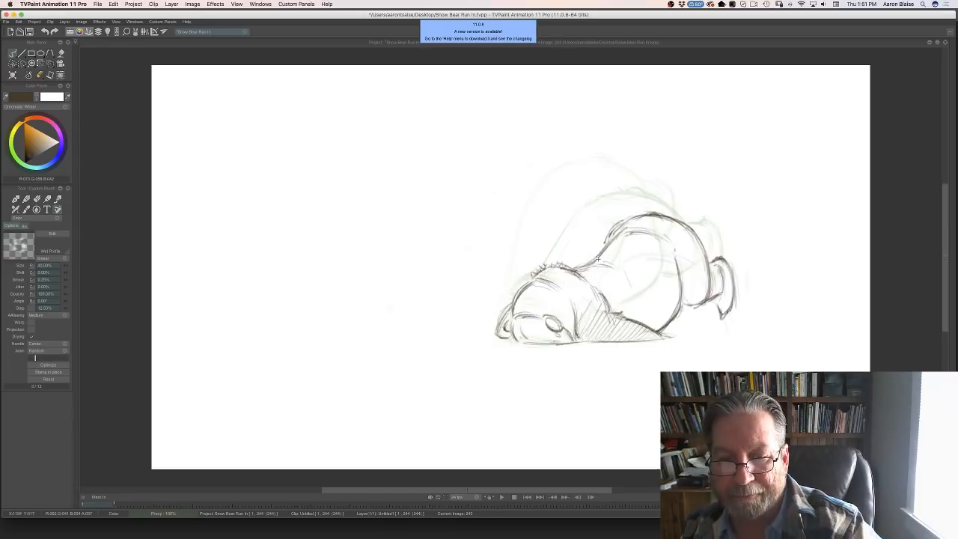
key(Right)
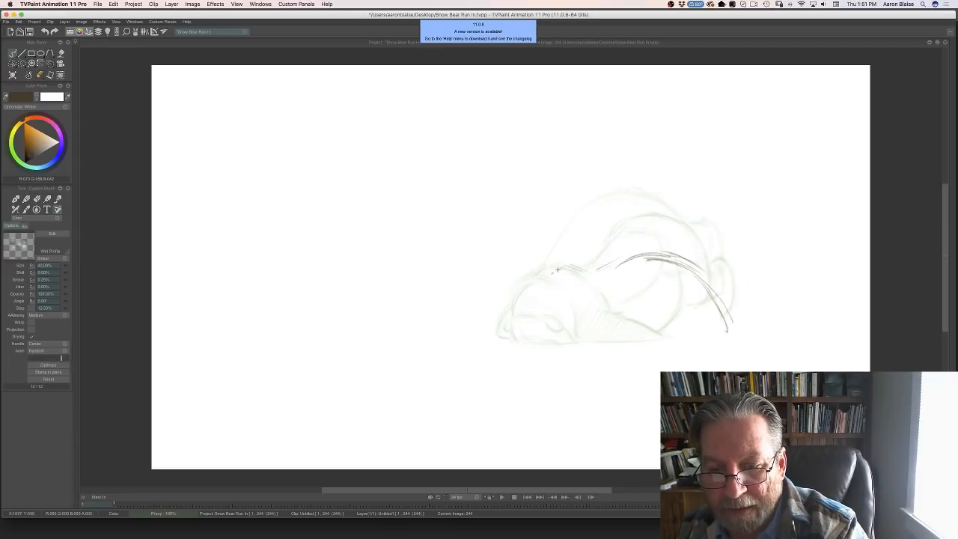
- Draw the curve over the back of the head and the shadow's sloping upper edge at frame 244, following frame 243
drag(588, 275, 595, 282)
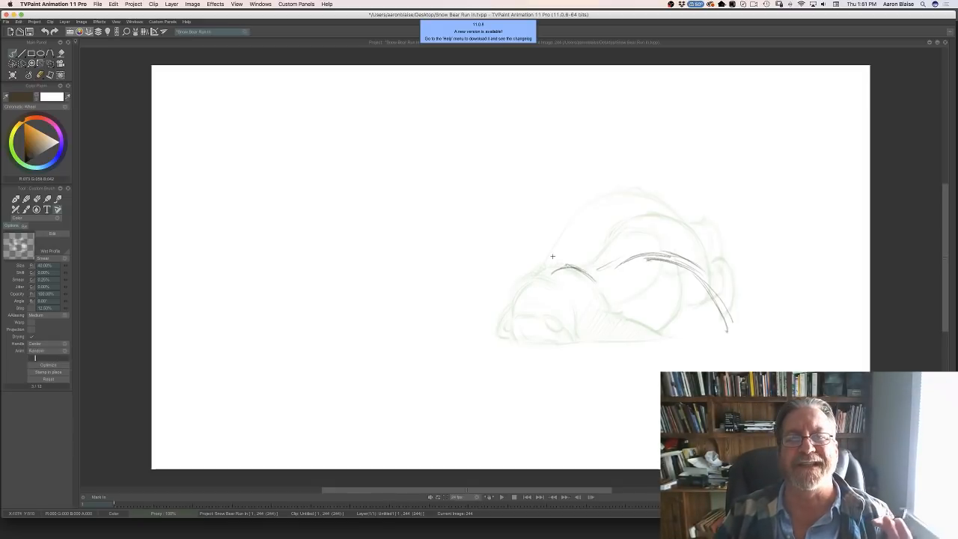
key(Left)
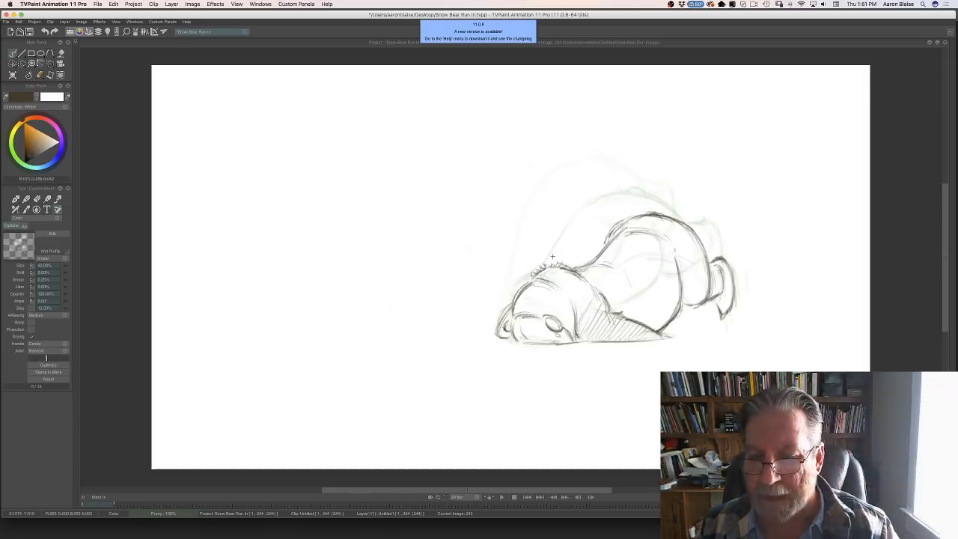
key(Right)
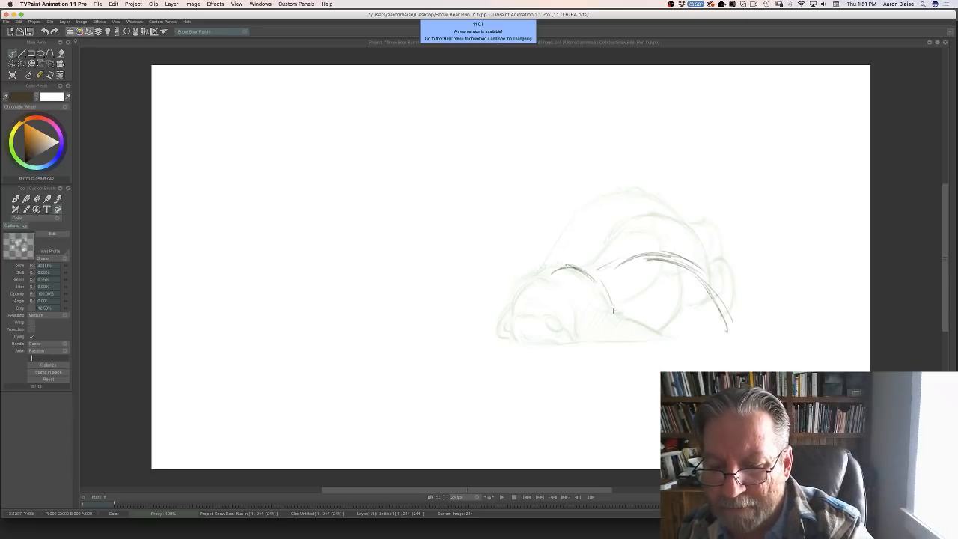
drag(616, 311, 626, 311)
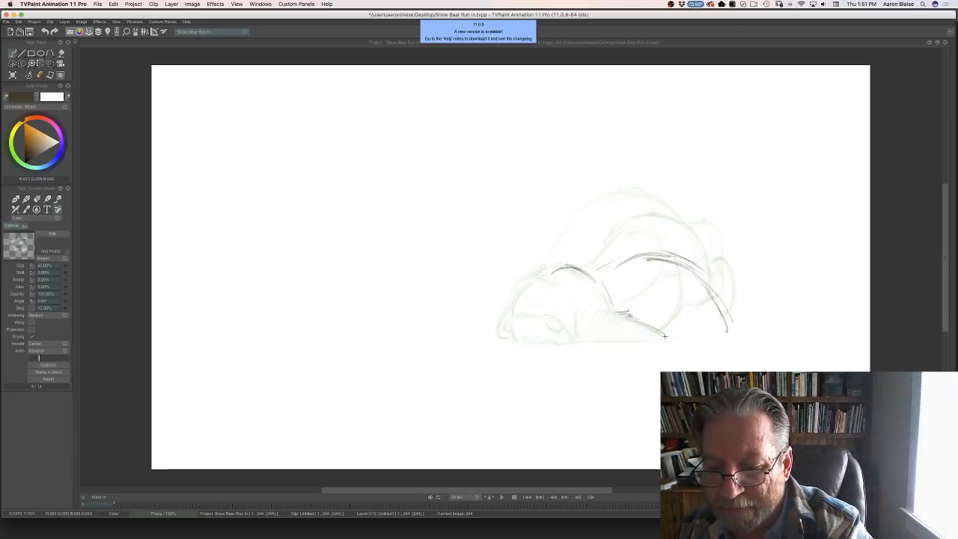
key(Left)
key(Right)
- Draw the belly's ground line and the curved front of the thigh at frame 244, flipping against frame 243
mouse_move(663, 332)
mouse_down()
mouse_move(679, 333)
mouse_move(687, 286)
mouse_up()
key(Left)
key(Right)
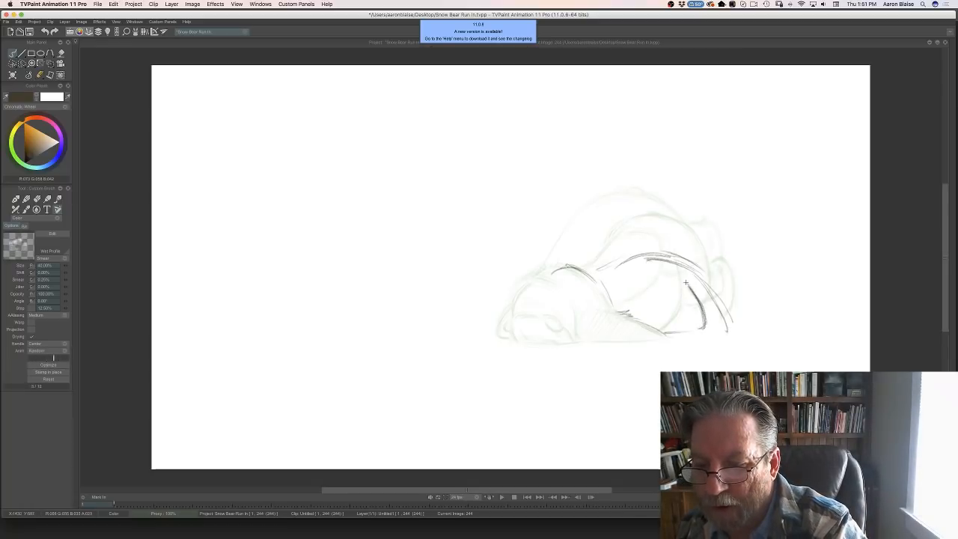
key(Left)
key(Right)
key(Left)
key(Right)
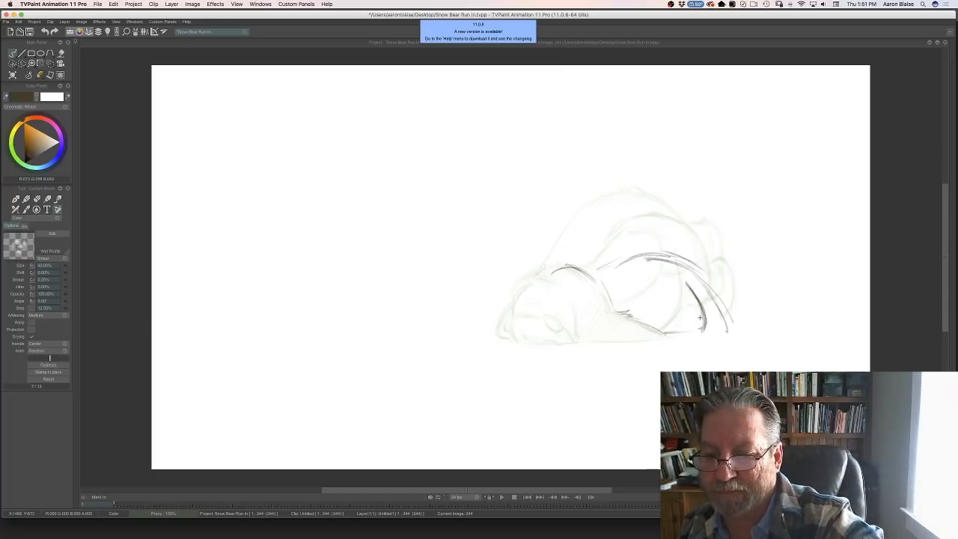
- Add a light inner contour beneath the back line at frame 244, comparing its placement with frame 243
drag(664, 270, 677, 274)
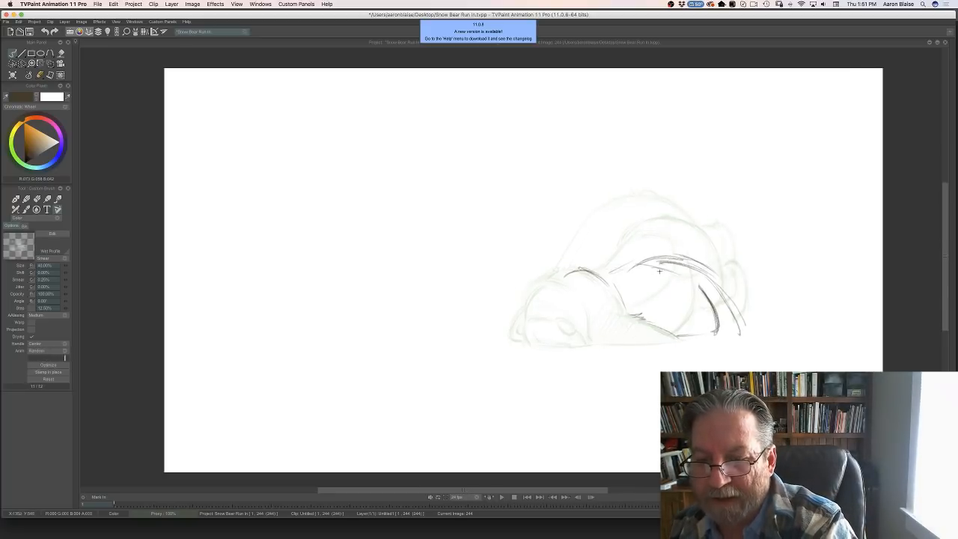
key(Left)
key(Right)
key(e)
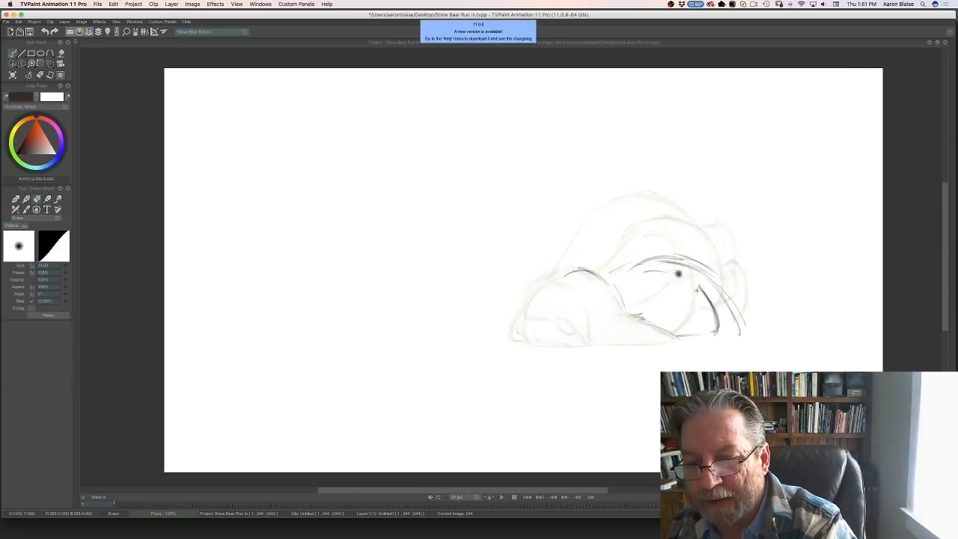
key(Left)
key(Right)
key(e)
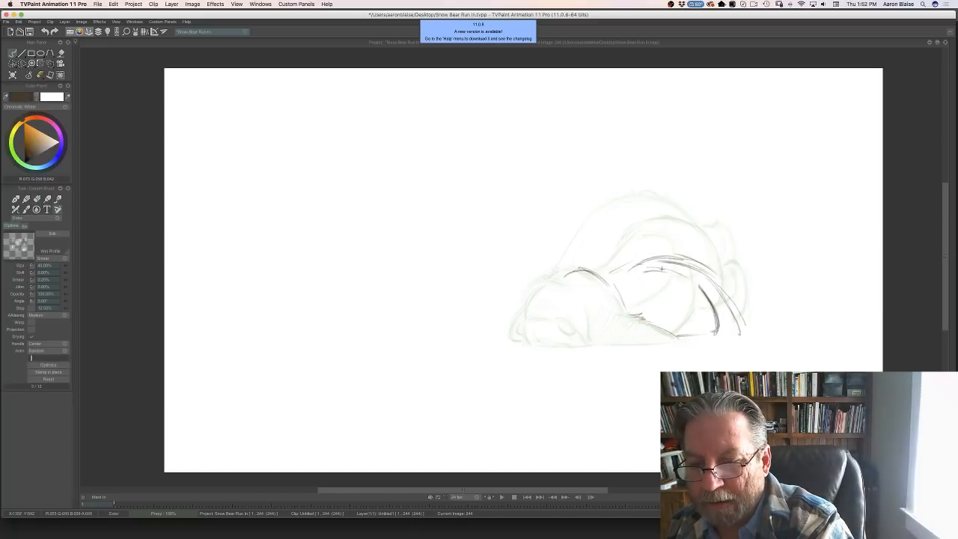
- Draw the hind leg's outer edge and the foot strokes behind the rump, reaching the ground at frame 244
mouse_move(662, 268)
mouse_down()
mouse_move(692, 269)
mouse_move(747, 327)
mouse_move(733, 330)
mouse_move(749, 328)
mouse_up()
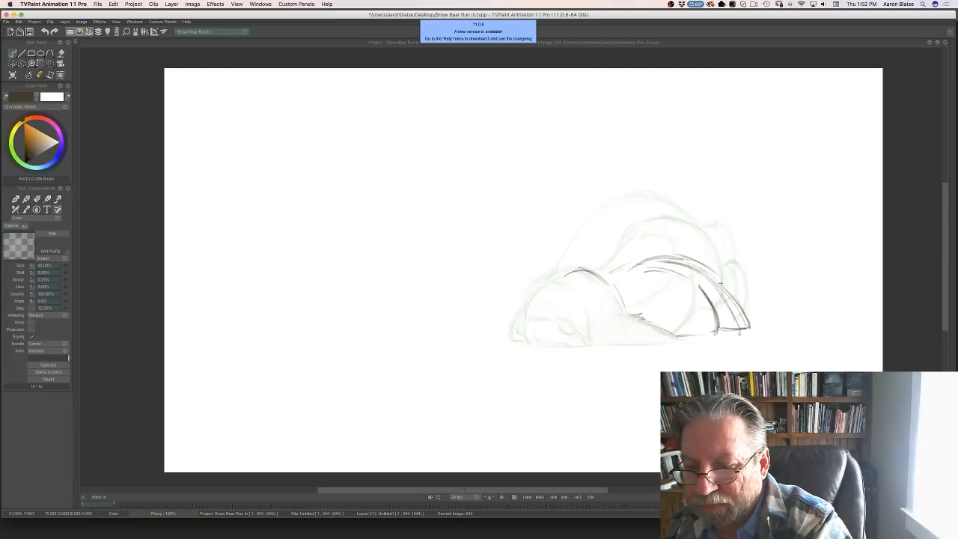
drag(722, 285, 749, 308)
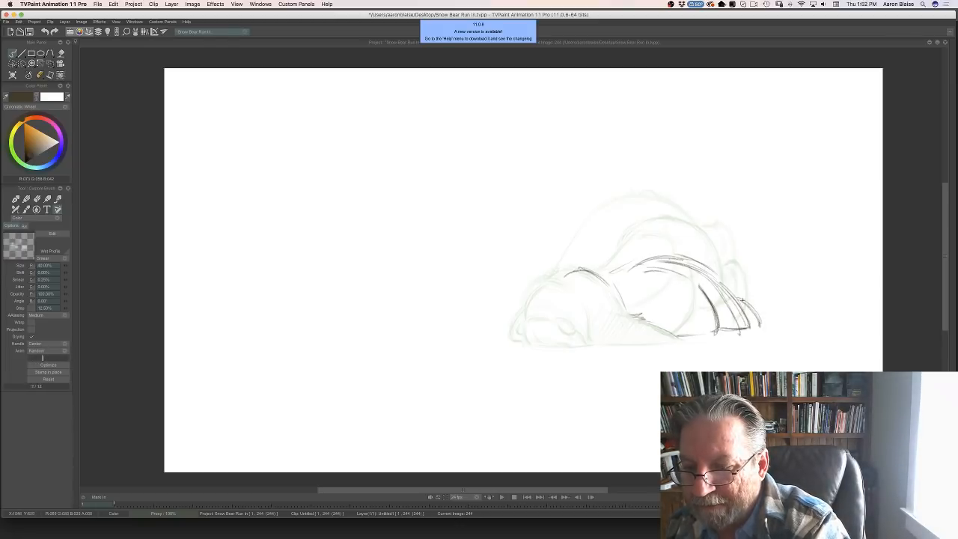
key(Left)
key(Right)
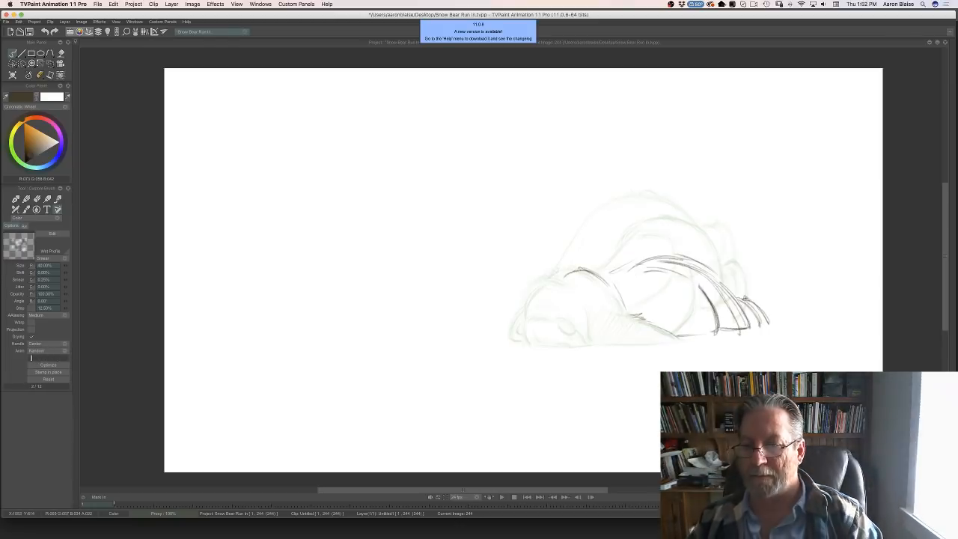
- Flip repeatedly between the rough pose on frame 244 and the preceding drawings to judge how the bear's body settles
key(Left)
key(Right)
key(Left)
key(Left)
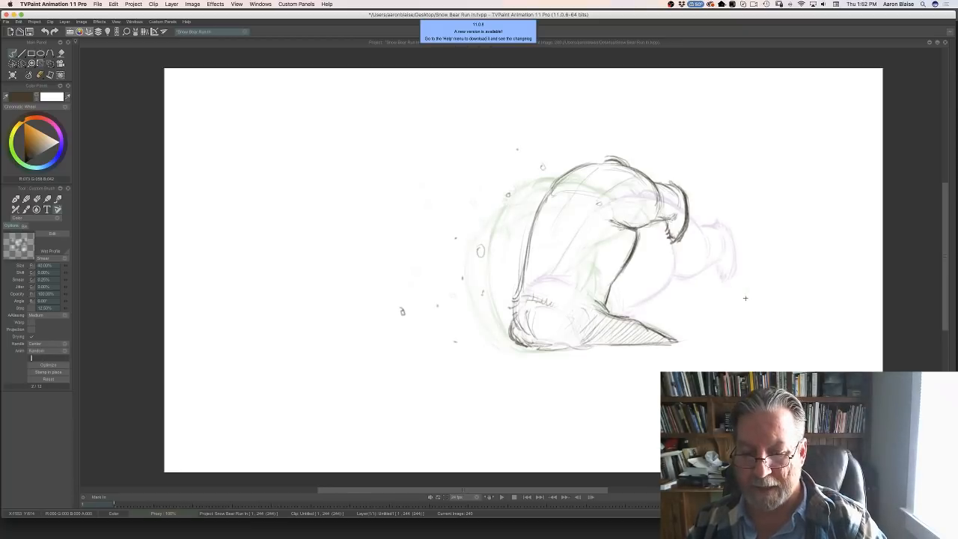
key(Tab)
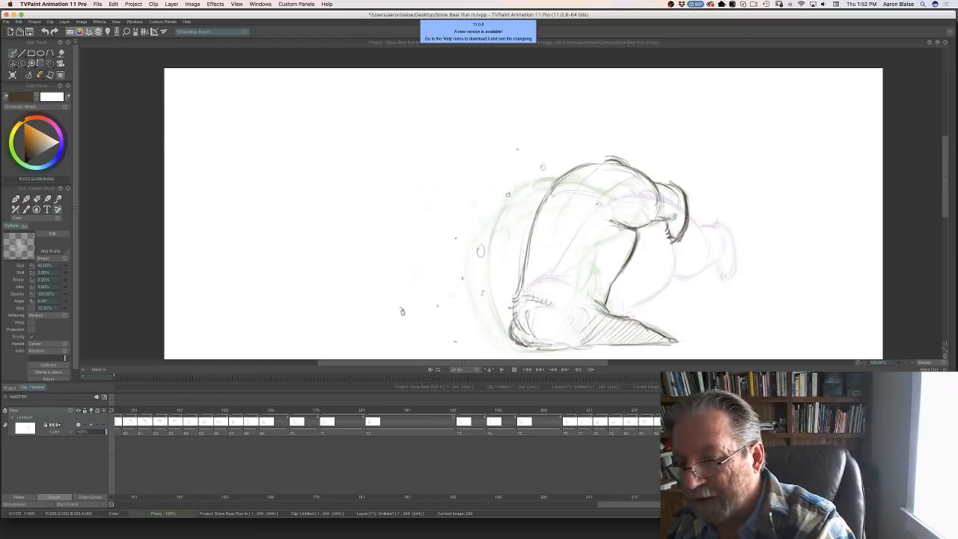
key(Right)
key(Right)
key(Right)
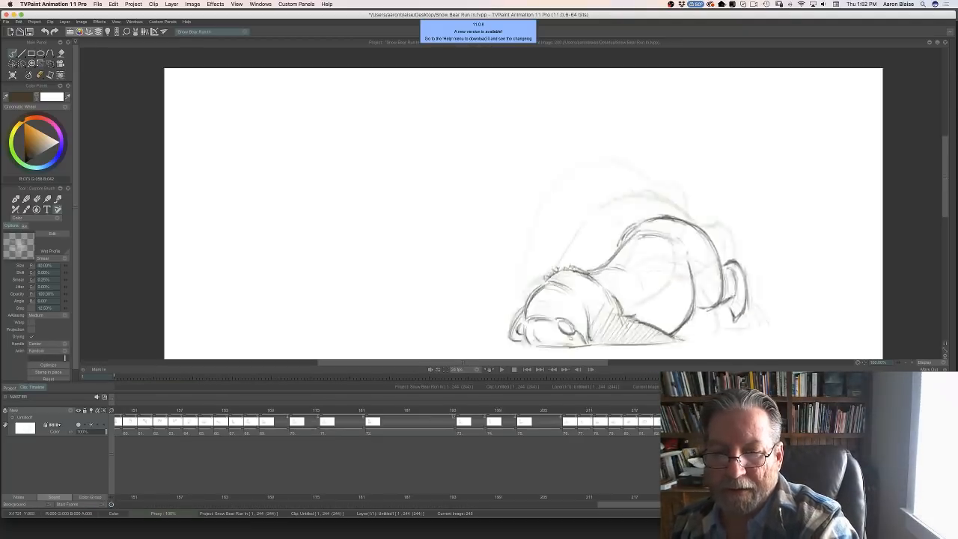
key(Left)
key(Left)
key(Left)
key(Right)
key(Right)
key(Right)
key(Right)
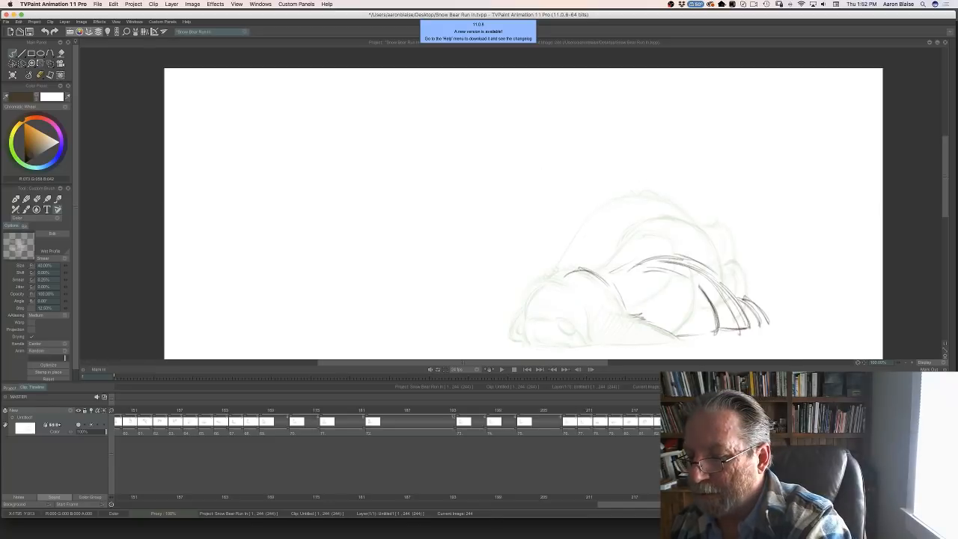
click(944, 356)
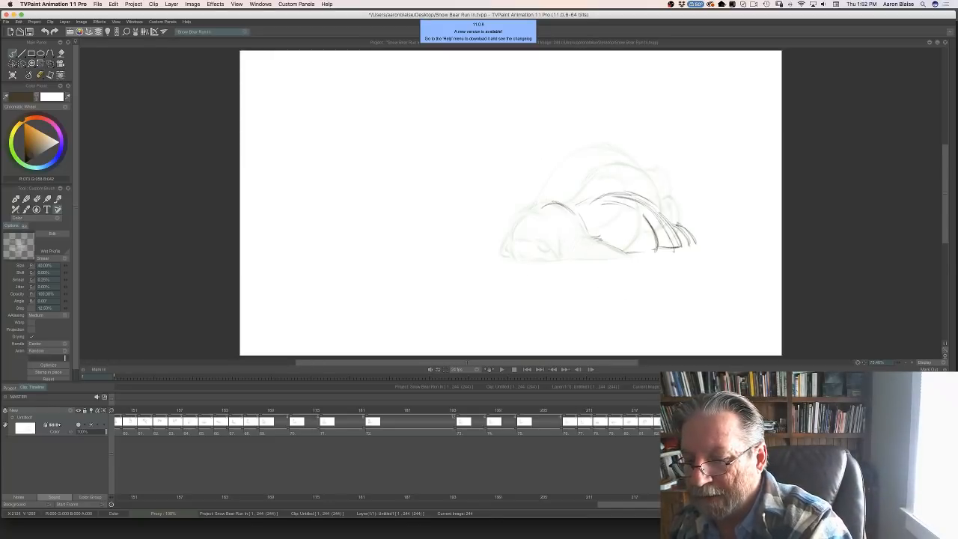
key(Left)
key(Left)
key(Left)
key(Right)
key(Right)
key(Right)
key(Left)
key(Left)
key(Left)
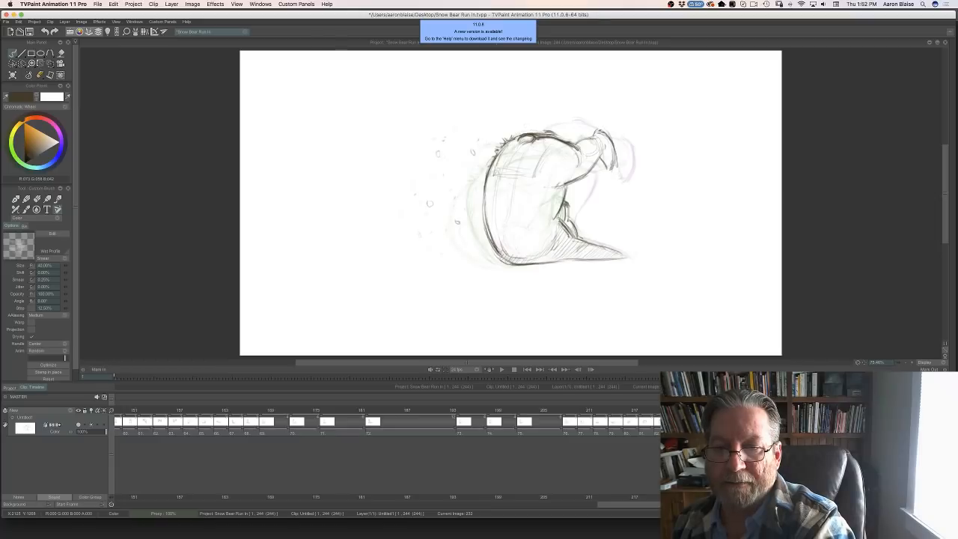
- Flip back and forth from the upright curled pose through to frame 244 to study the bear's landing motion
key(Right)
key(Right)
key(Right)
key(Left)
key(Left)
key(Right)
key(Right)
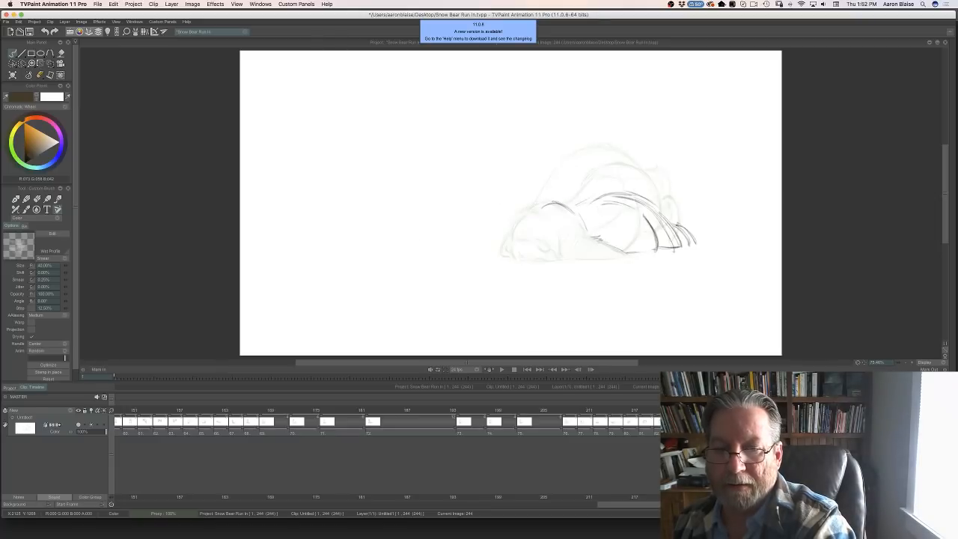
key(Left)
key(Left)
key(Left)
key(Right)
key(Right)
key(Left)
key(Left)
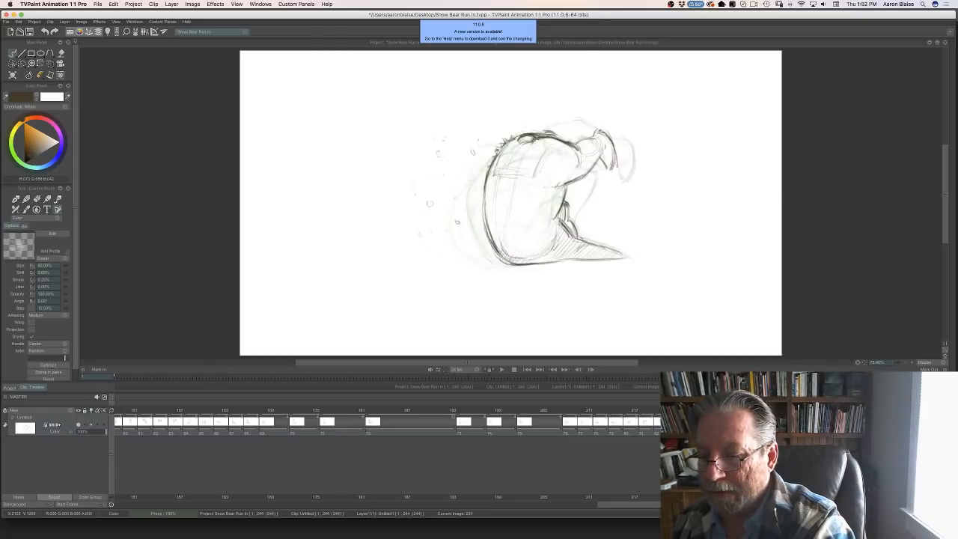
key(Right)
key(Right)
key(Left)
key(Right)
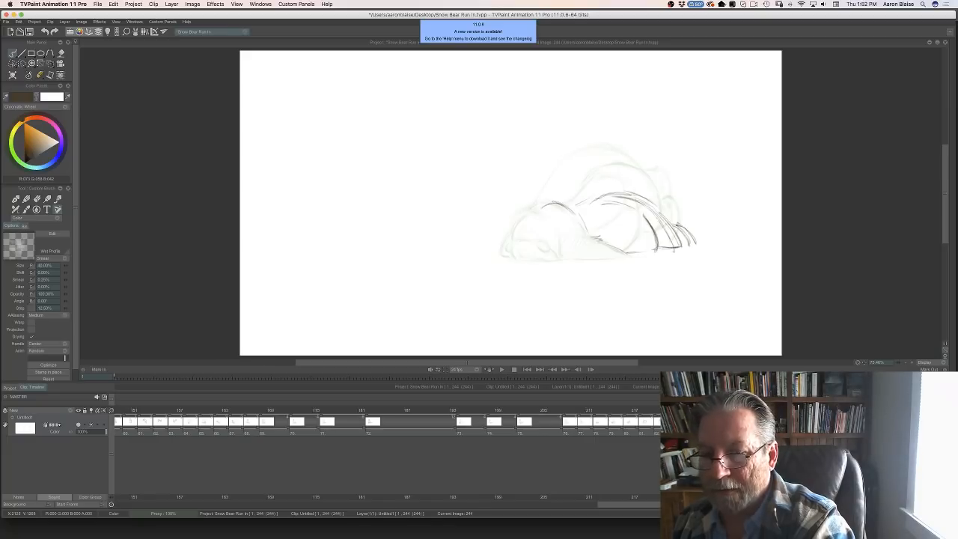
key(Left)
key(Left)
key(Right)
key(Right)
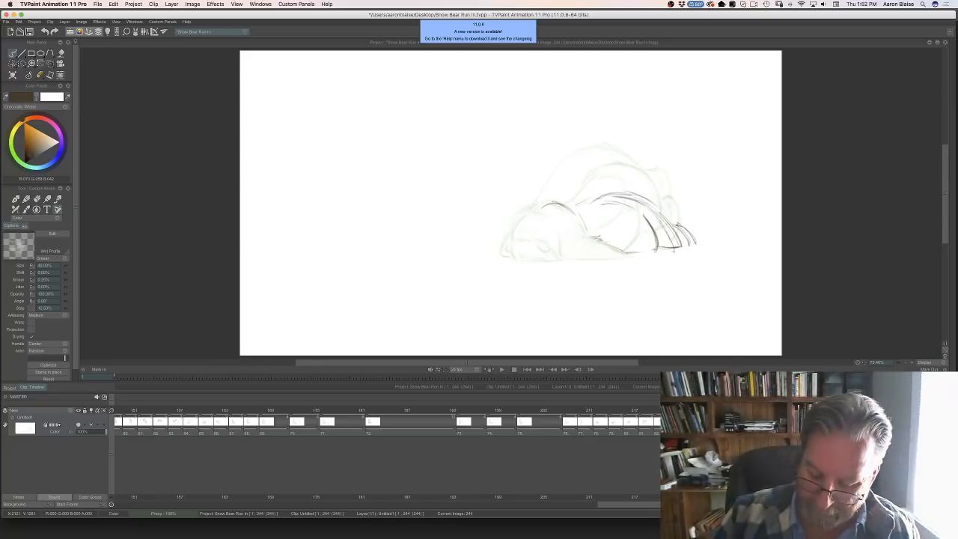
- Erase the excess lines beneath the back at frame 244, and darken the back contour down to the shoulder
key(Tab)
key(e)
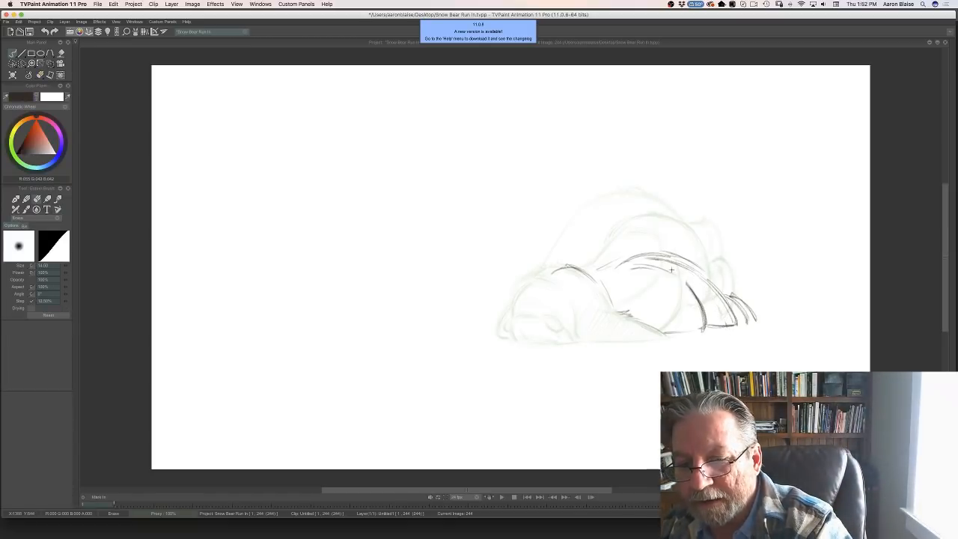
mouse_move(635, 265)
mouse_down()
mouse_move(701, 269)
mouse_move(637, 242)
mouse_move(705, 278)
mouse_up()
key(e)
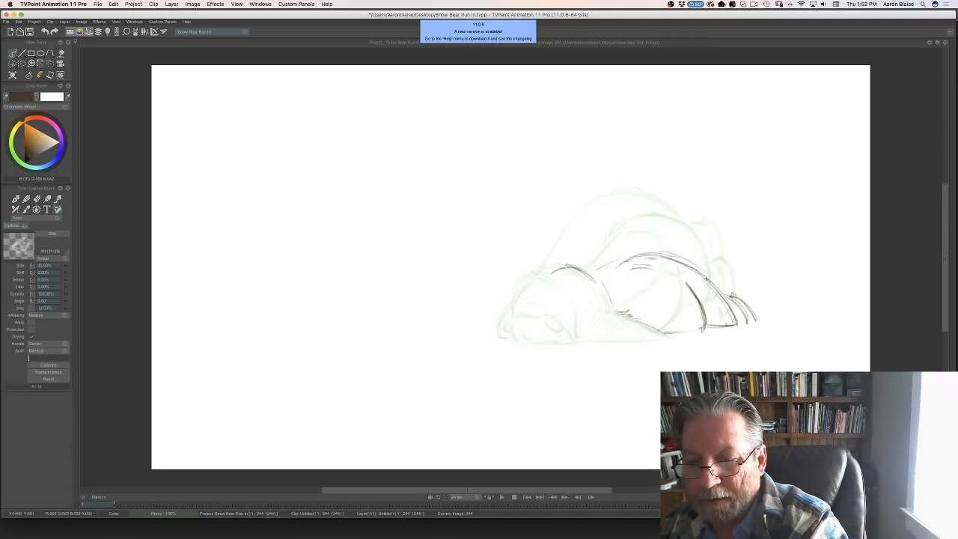
mouse_move(621, 265)
mouse_down()
mouse_move(686, 264)
mouse_move(711, 284)
mouse_up()
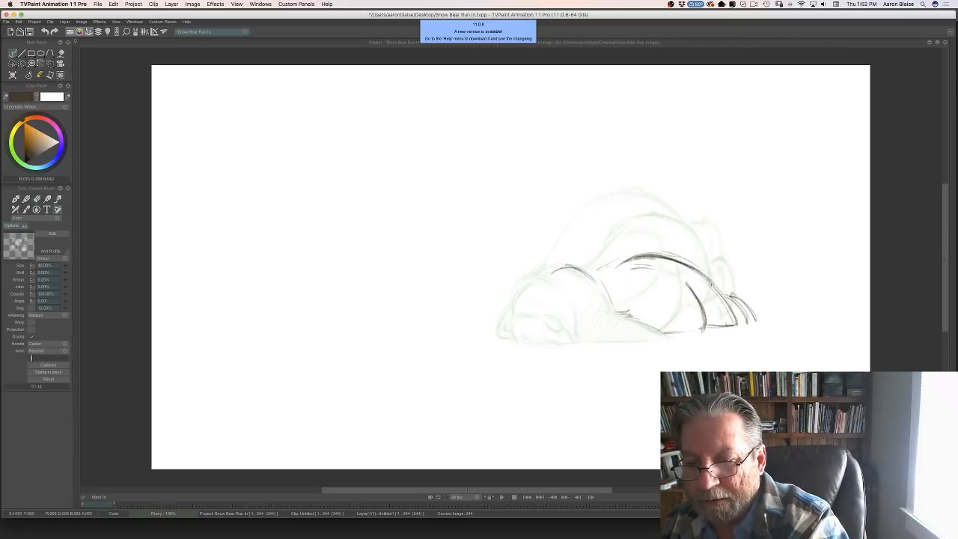
mouse_move(627, 258)
mouse_down()
mouse_move(604, 271)
mouse_move(662, 268)
mouse_move(616, 272)
mouse_up()
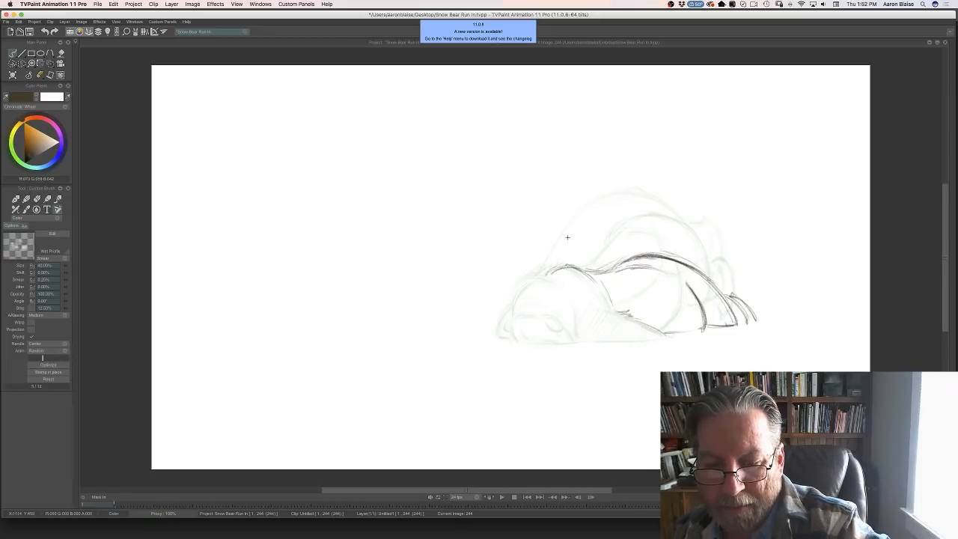
- Draw the curved top of the head in front of the shoulder at frame 244, comparing it with frame 243
mouse_move(567, 288)
mouse_down()
mouse_move(547, 273)
mouse_move(514, 296)
mouse_move(553, 307)
mouse_move(525, 299)
mouse_move(540, 294)
mouse_move(550, 301)
mouse_move(516, 301)
mouse_move(505, 313)
mouse_move(557, 312)
mouse_move(536, 289)
mouse_move(499, 325)
mouse_move(542, 301)
mouse_move(508, 315)
mouse_up()
key(Left)
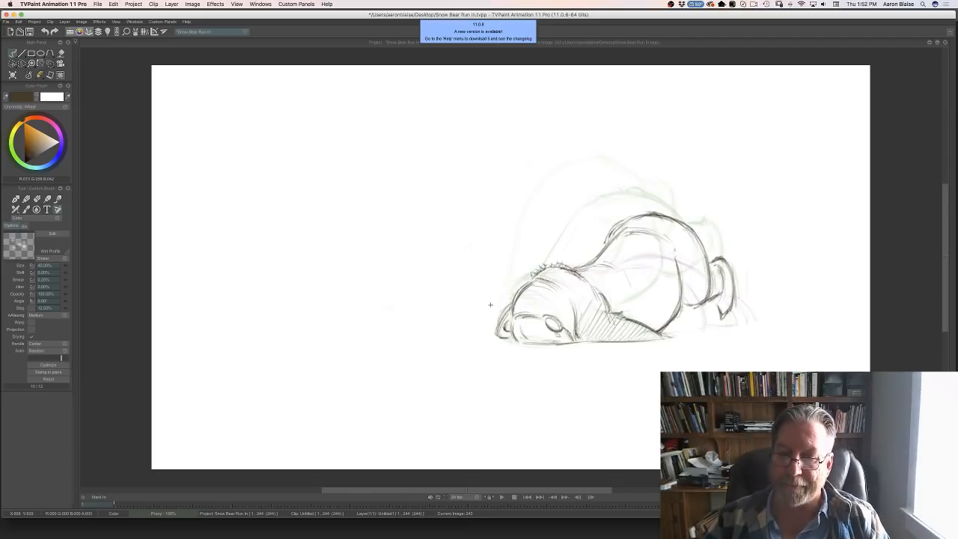
key(Right)
key(Left)
key(Right)
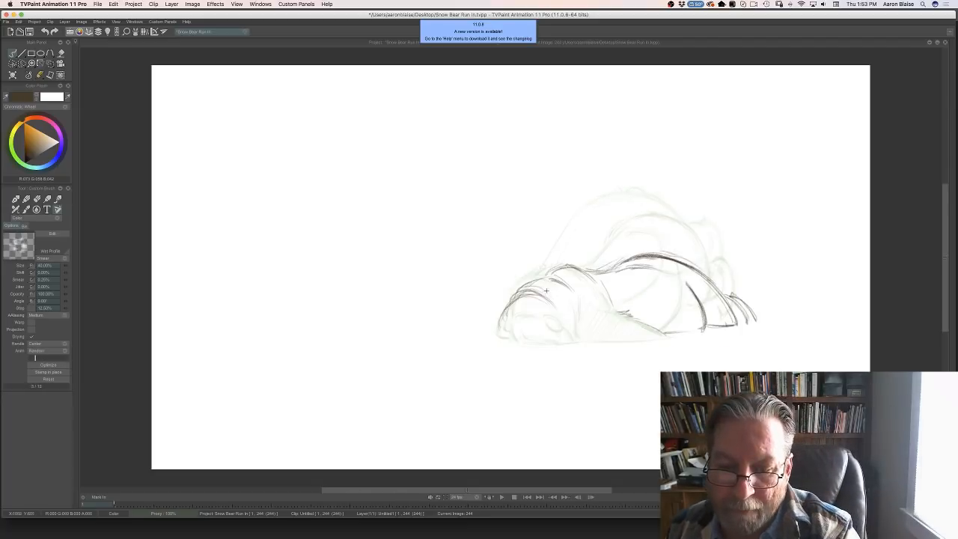
- Rough in the round form inside the head and its base line on the ground at frame 244
mouse_move(549, 293)
mouse_down()
mouse_move(504, 317)
mouse_move(515, 322)
mouse_move(500, 329)
mouse_move(558, 326)
mouse_move(521, 314)
mouse_move(509, 325)
mouse_move(551, 311)
mouse_move(502, 319)
mouse_move(543, 294)
mouse_move(561, 301)
mouse_move(553, 321)
mouse_move(505, 281)
mouse_move(555, 321)
mouse_move(549, 305)
mouse_move(515, 303)
mouse_move(532, 332)
mouse_move(514, 305)
mouse_up()
key(e)
key(e)
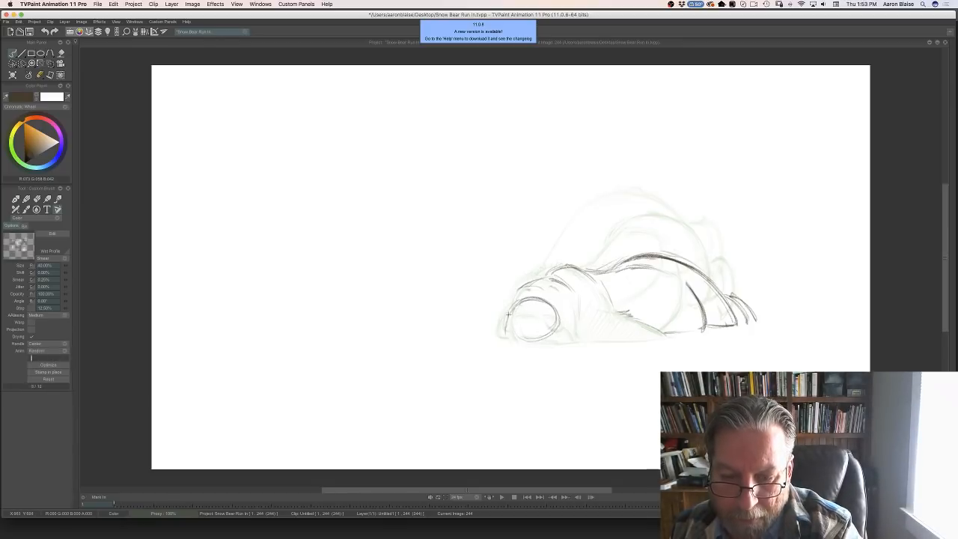
drag(580, 338, 505, 335)
key(Left)
key(Right)
key(Left)
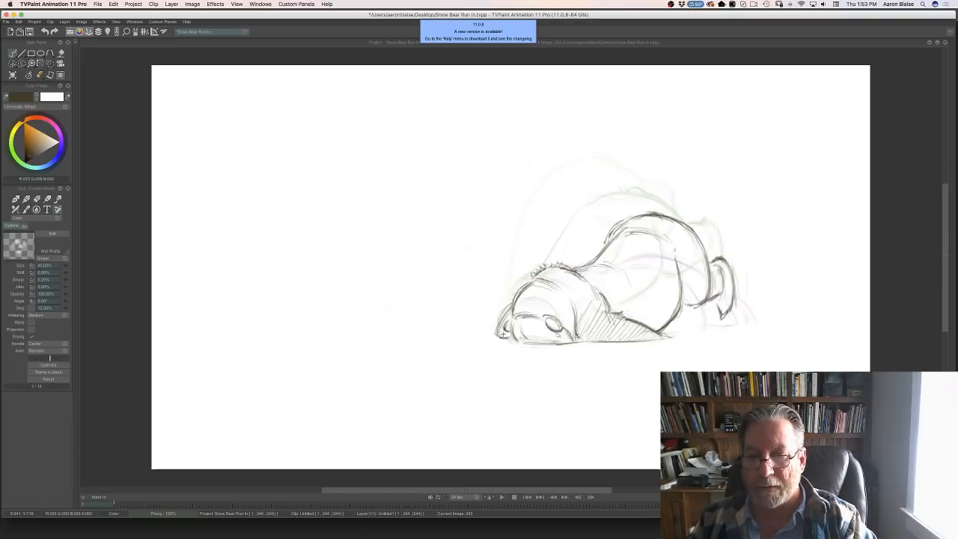
- Draw the cheek curve and the ground line under the foreleg at frame 244, flipping against frame 243
key(Right)
mouse_move(584, 310)
mouse_down()
mouse_move(621, 312)
mouse_move(612, 304)
mouse_move(667, 338)
mouse_up()
key(Left)
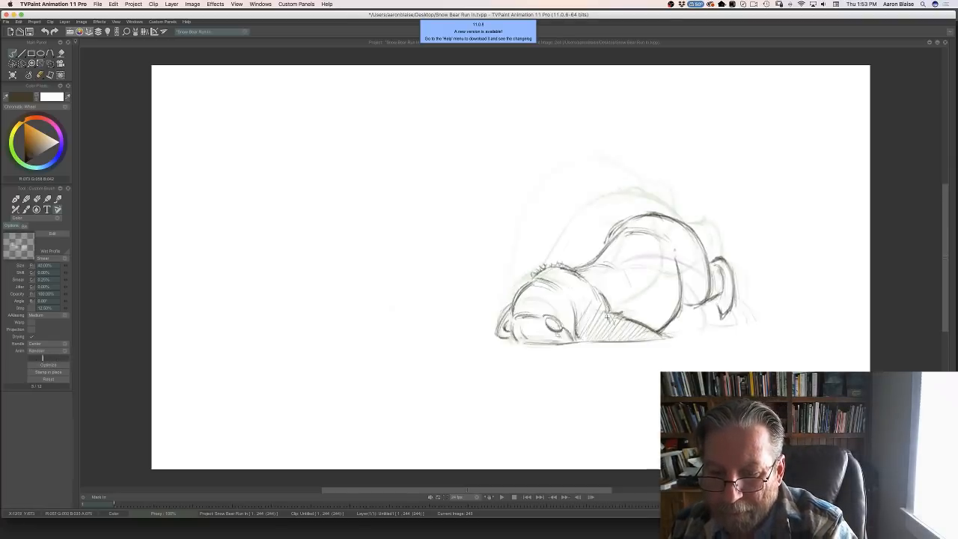
key(Right)
key(Left)
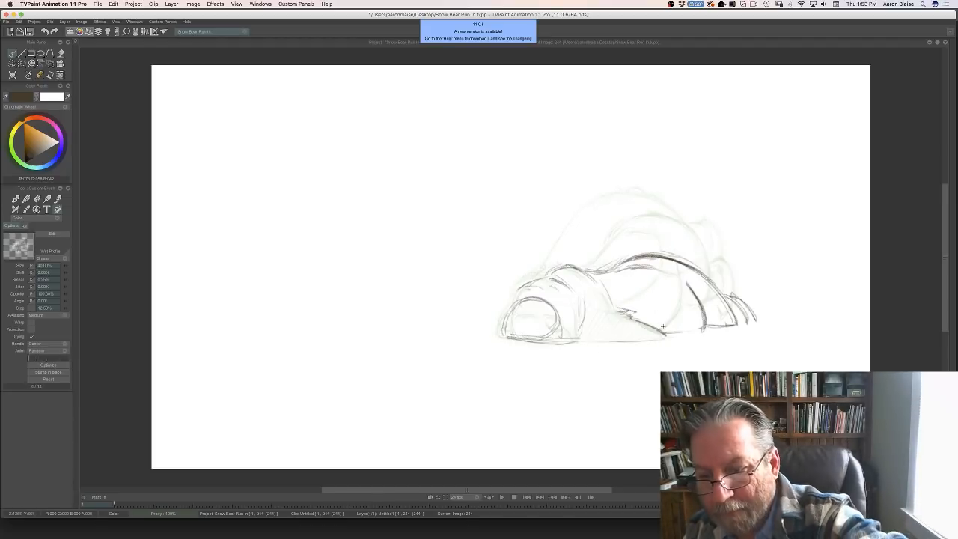
key(Right)
drag(664, 337, 580, 342)
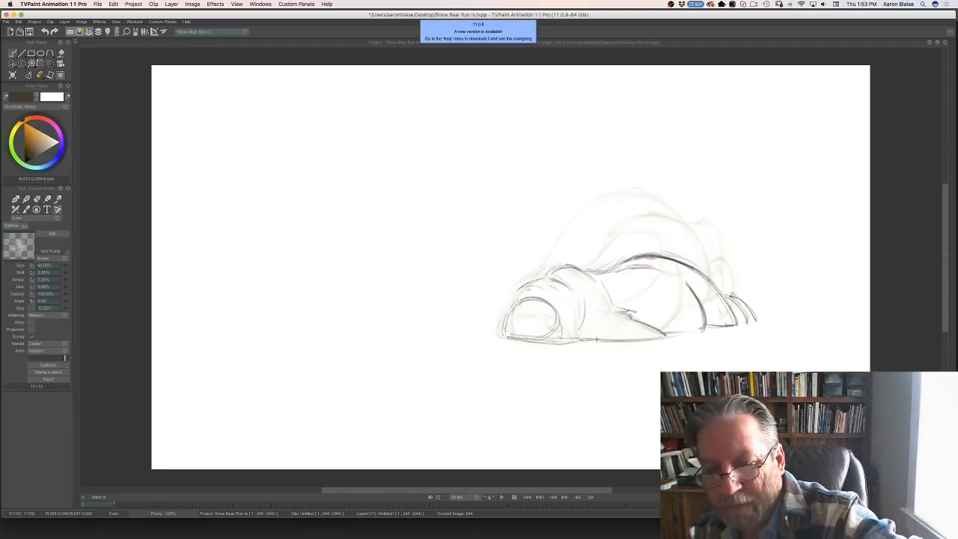
key(Left)
key(Right)
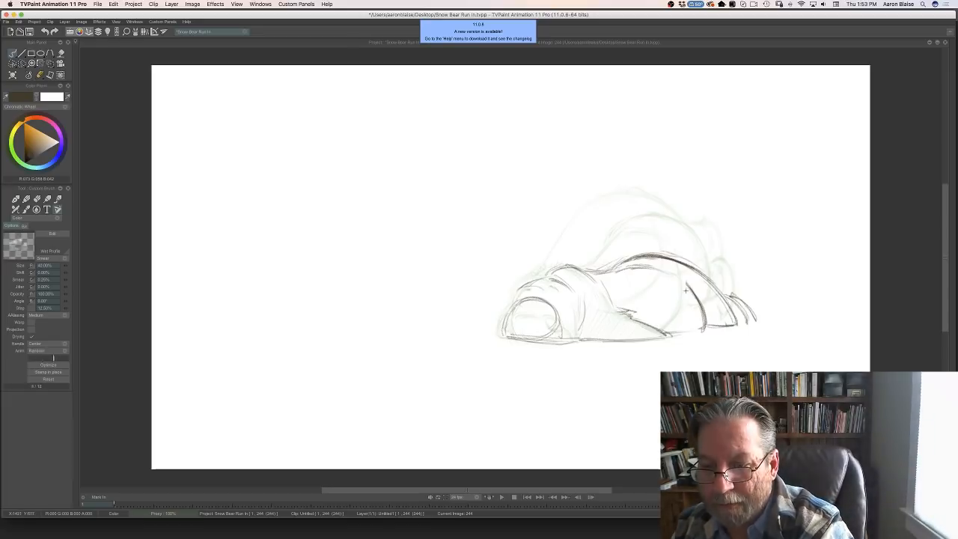
- Add the thigh mark, the dark toes on the hind foot and flying snow bits behind it at frame 244
drag(682, 280, 690, 288)
mouse_move(725, 324)
mouse_down()
mouse_move(754, 314)
mouse_move(756, 323)
mouse_up()
key(Left)
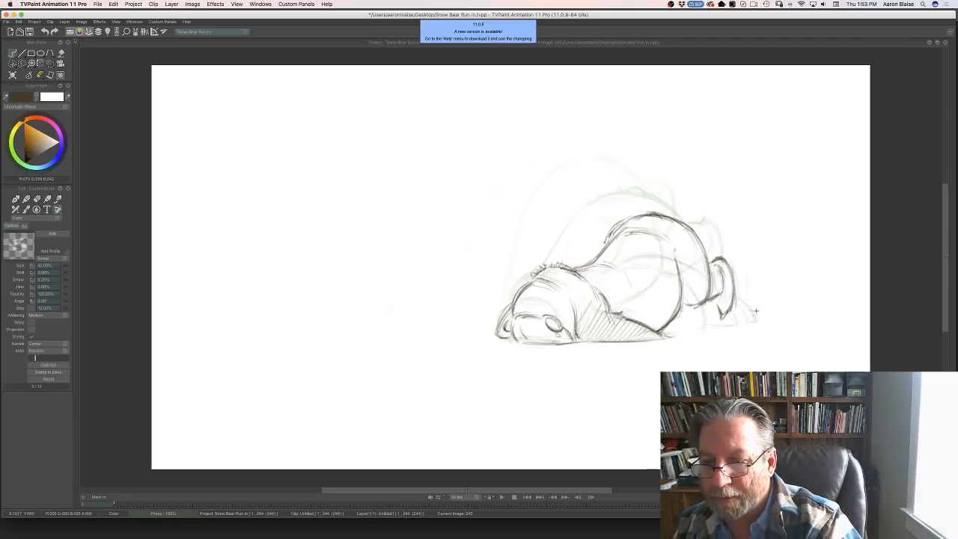
key(Right)
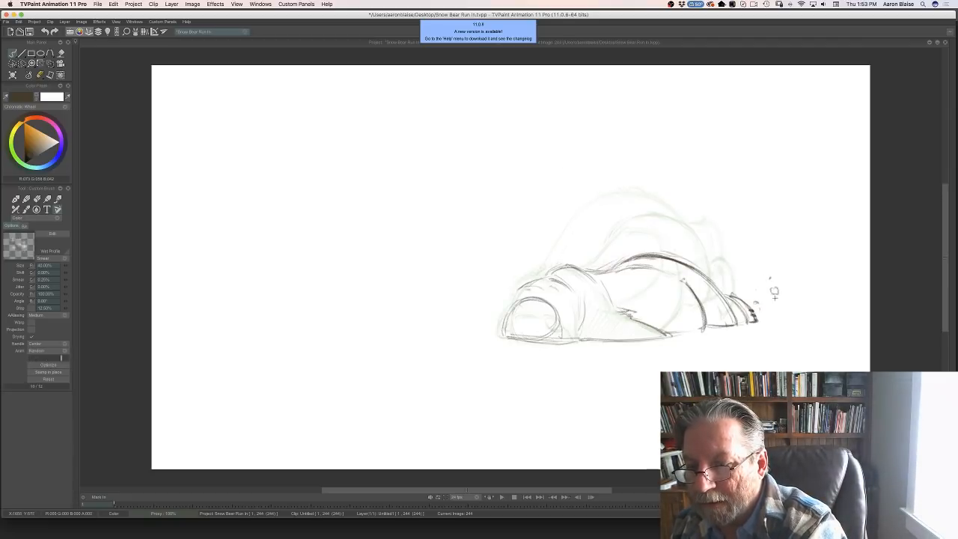
key(Left)
key(Right)
key(Left)
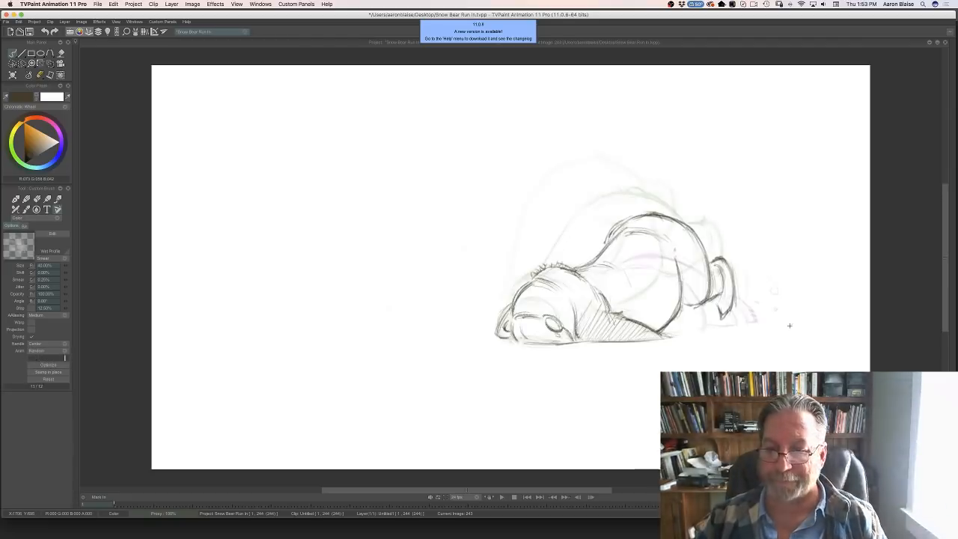
key(Right)
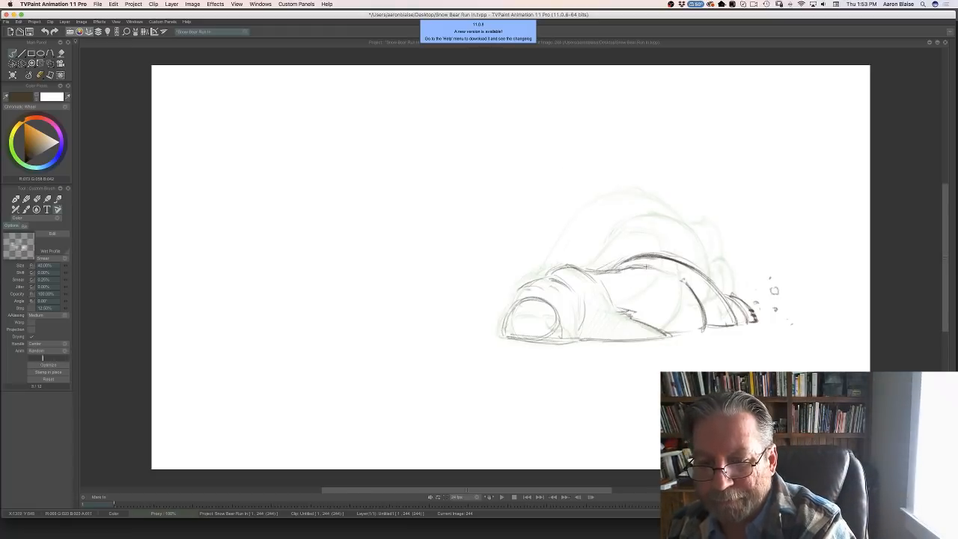
key(Left)
key(Right)
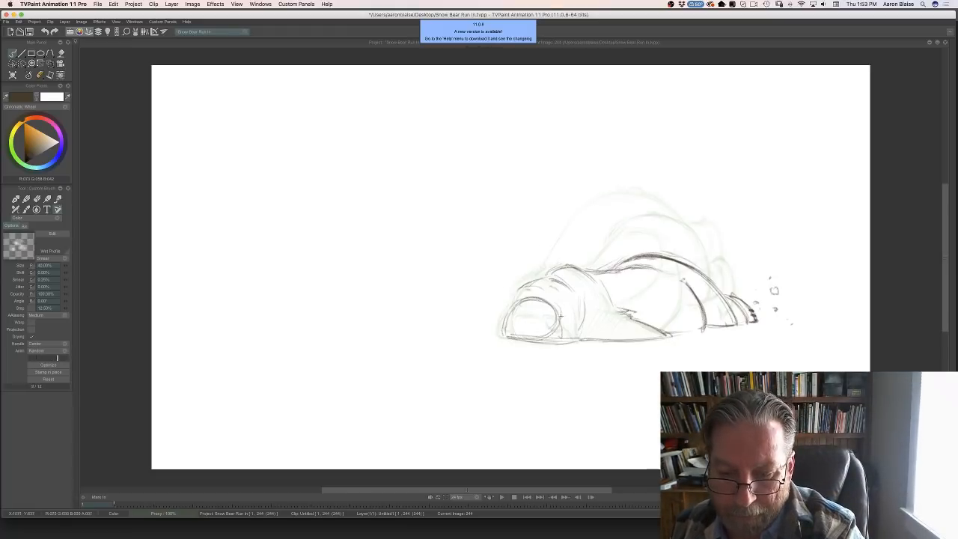
- Draw a small rounded ear on the head and fur tufts on the shoulder hump at frame 244, checking frame 243
drag(550, 311, 558, 318)
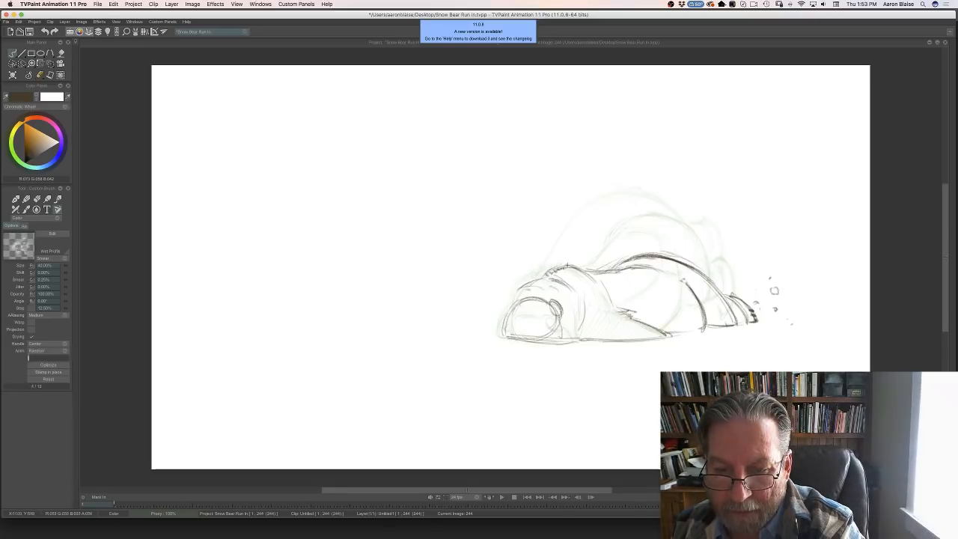
key(Left)
key(Right)
key(Left)
key(Right)
key(Left)
key(Right)
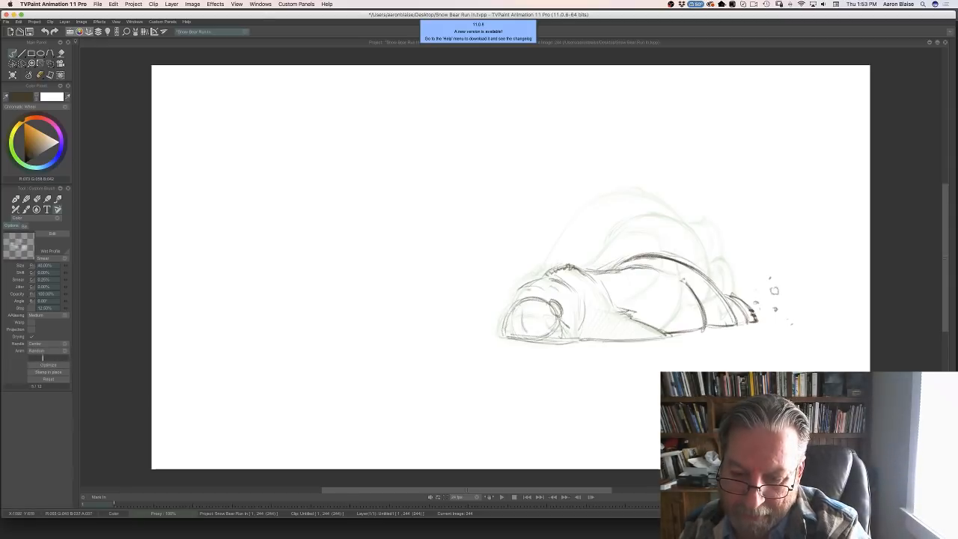
- Darken the contours on both sides of the head at frame 244, and flip through the neighbouring drawings to check them
drag(560, 318, 568, 335)
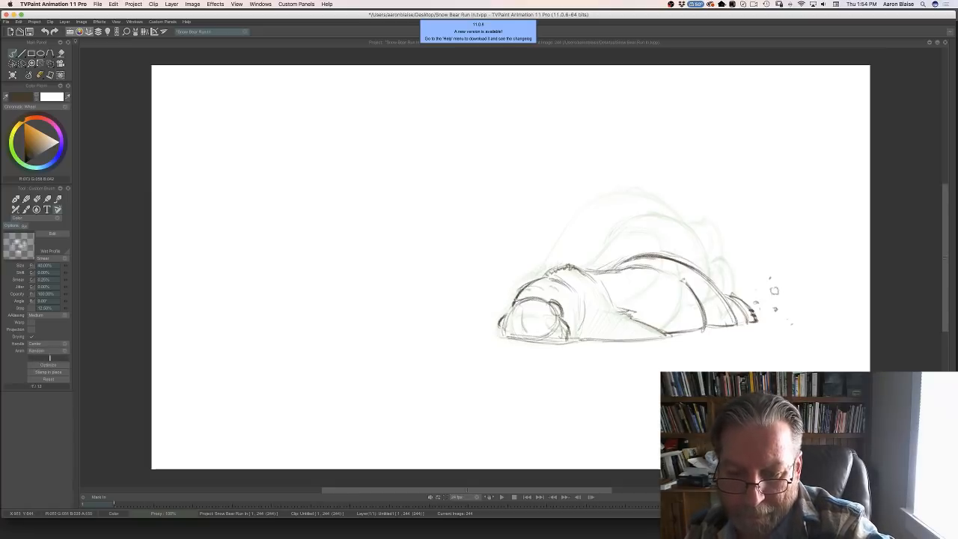
key(Left)
key(Right)
key(Left)
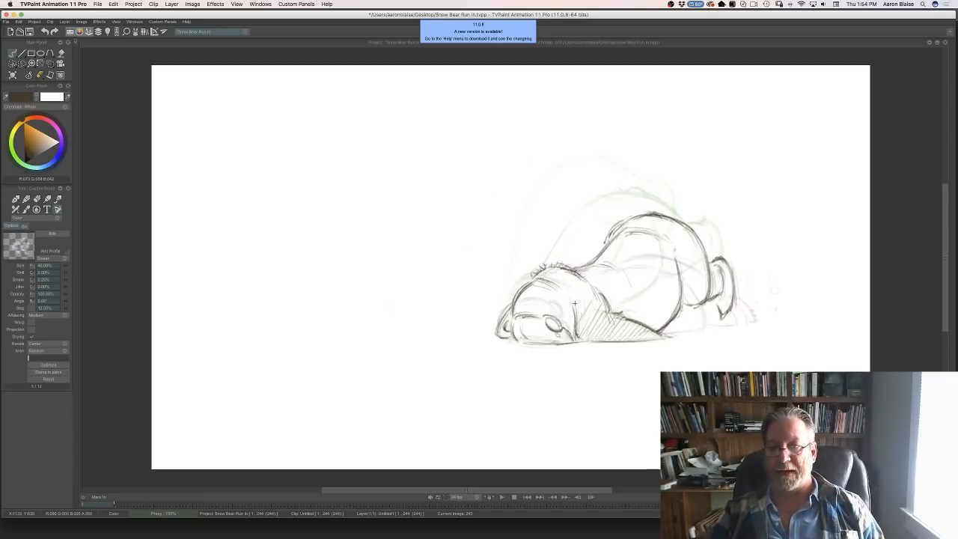
key(Left)
key(Right)
key(Right)
key(Right)
key(Right)
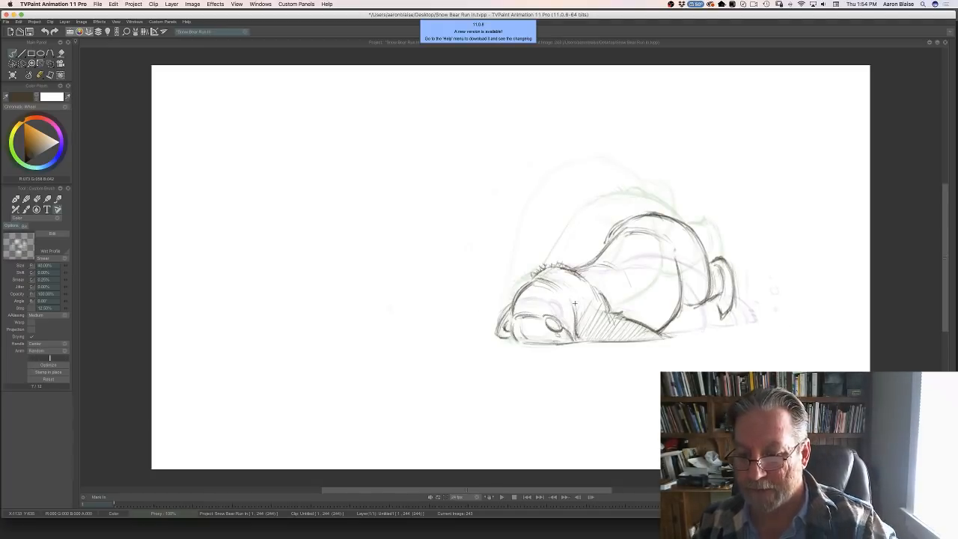
- Scale the bear drawing on frame 243 down to about 96% and nudge it slightly left and down
key(Tab)
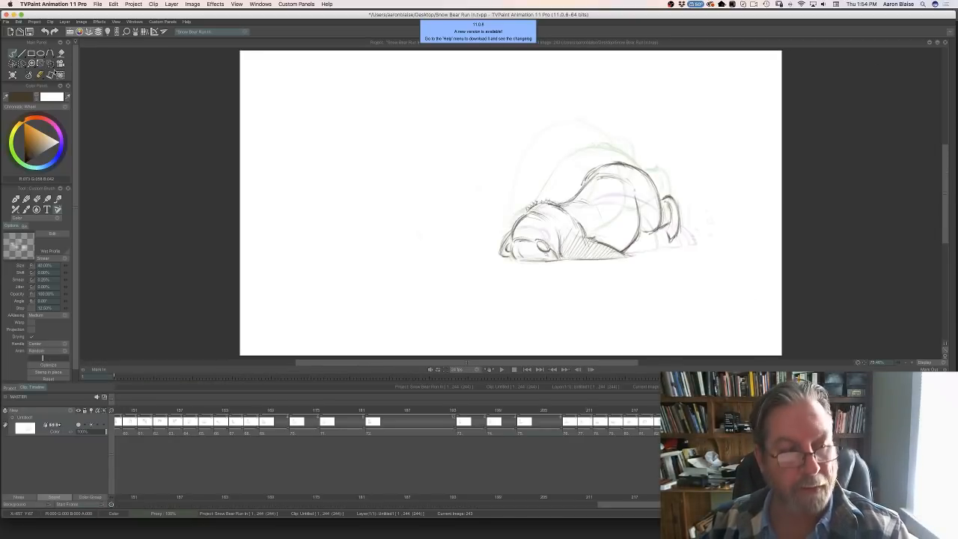
key(Tab)
click(51, 67)
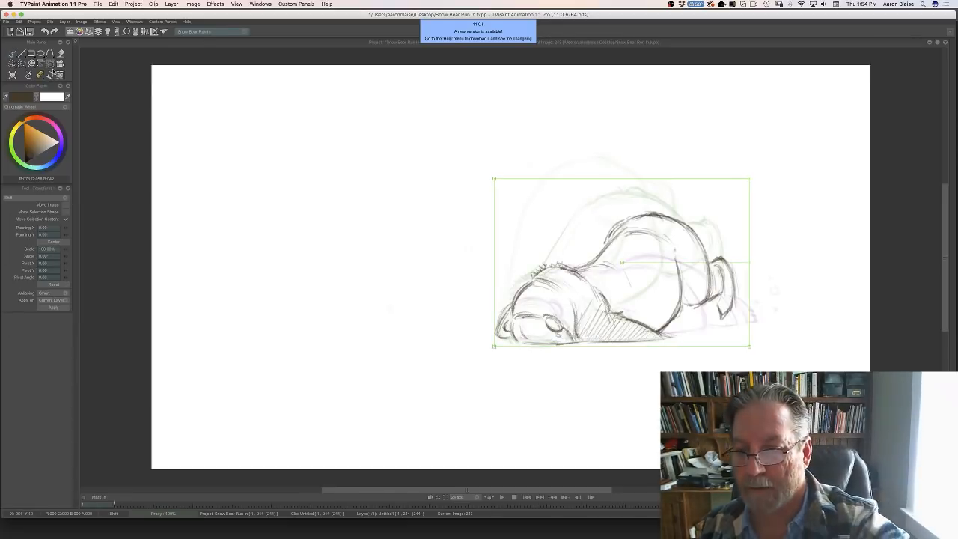
drag(748, 179, 743, 182)
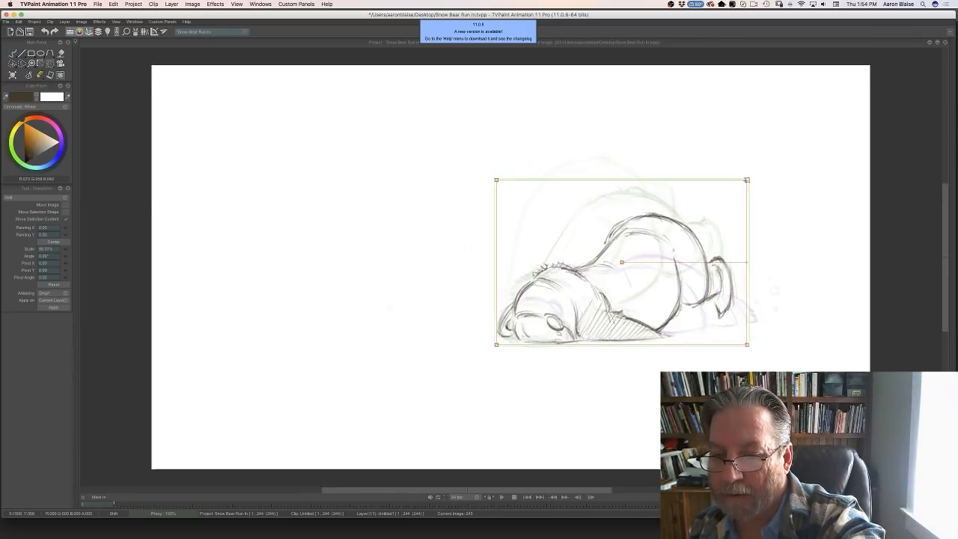
drag(570, 222, 569, 224)
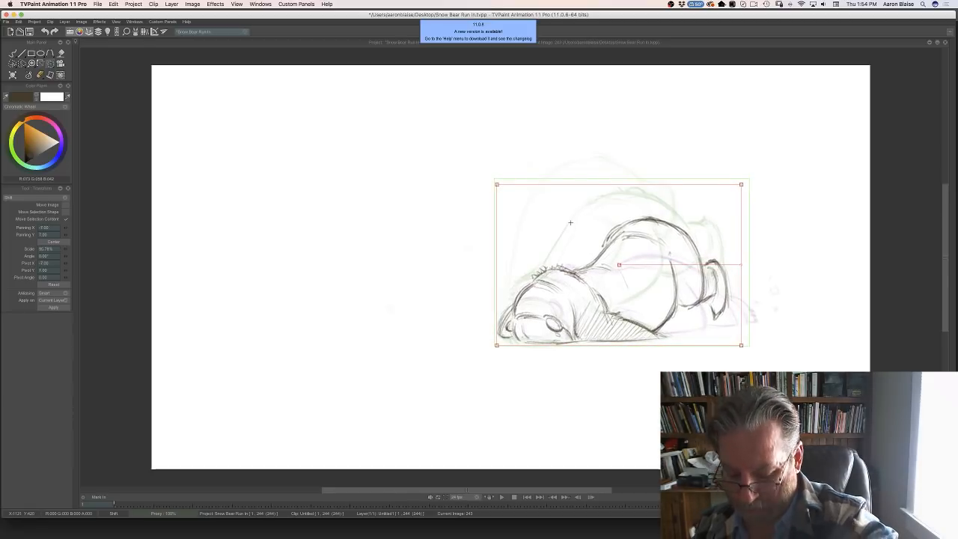
key(Return)
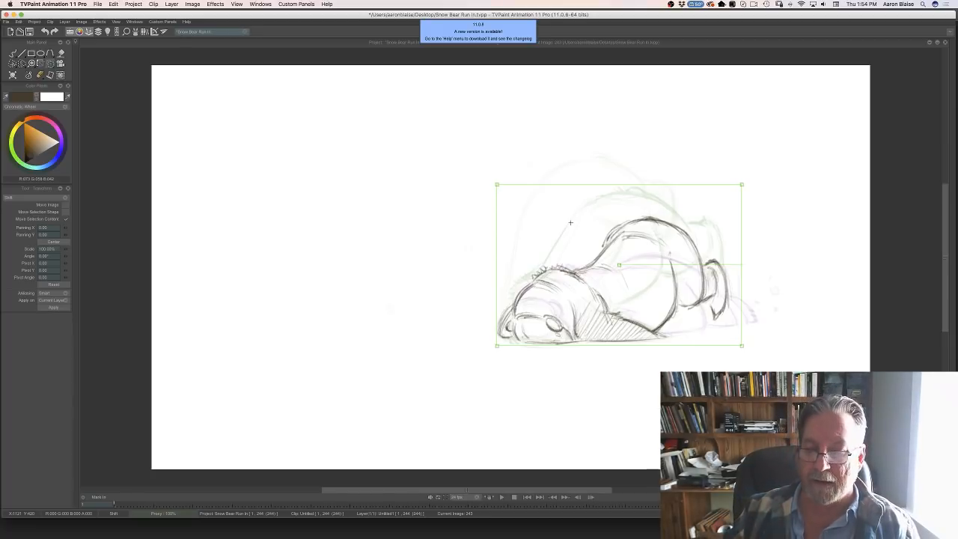
- Scale the drawing on frame 244 down to about 90% and move it to line up with the head on frame 243
key(Right)
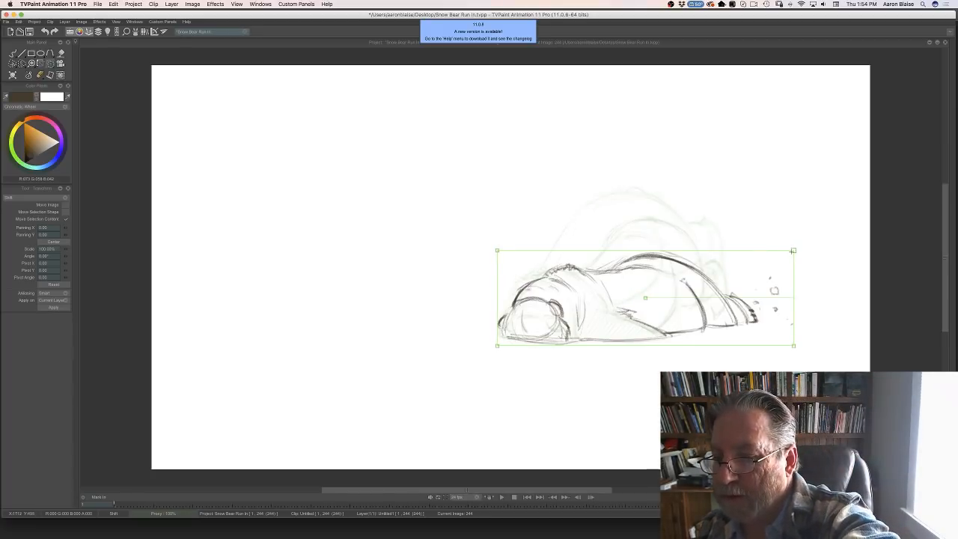
drag(792, 251, 778, 255)
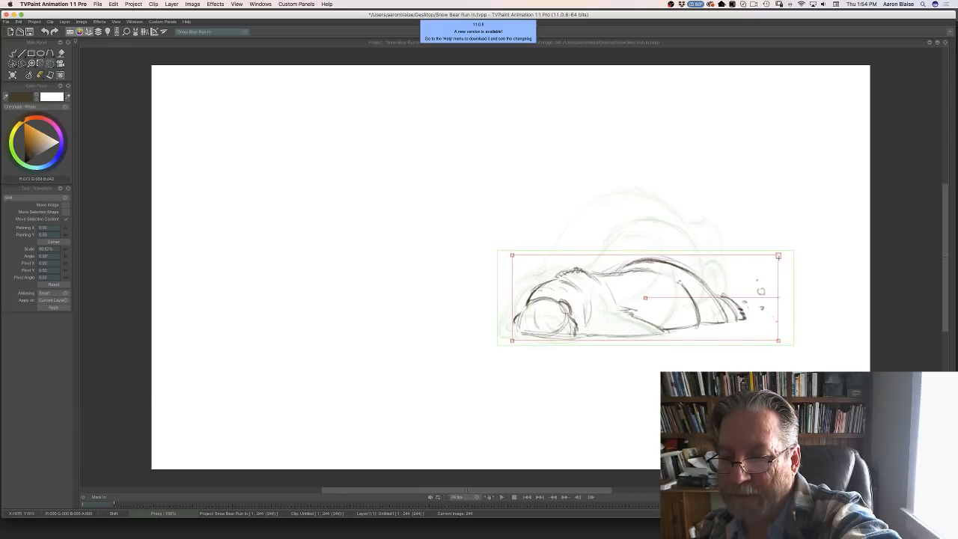
drag(588, 279, 556, 289)
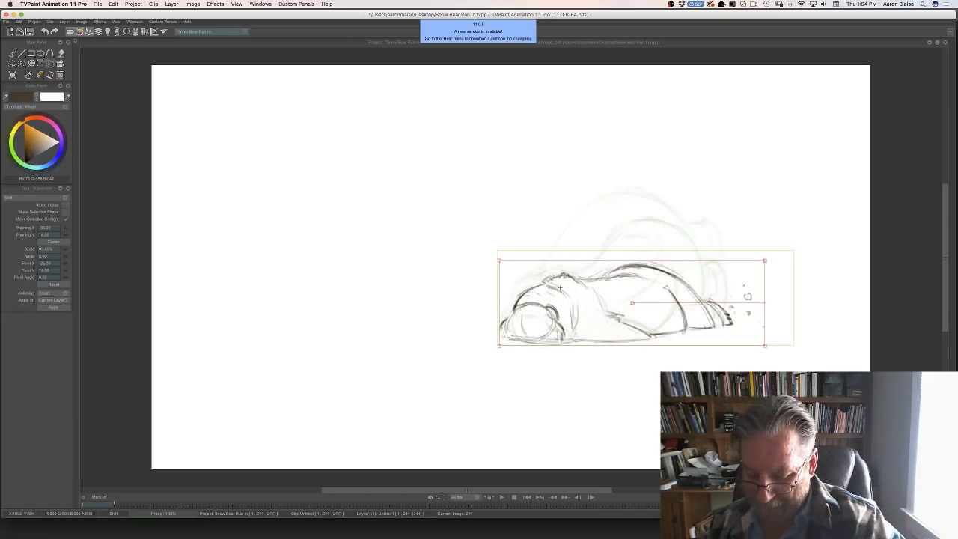
key(Return)
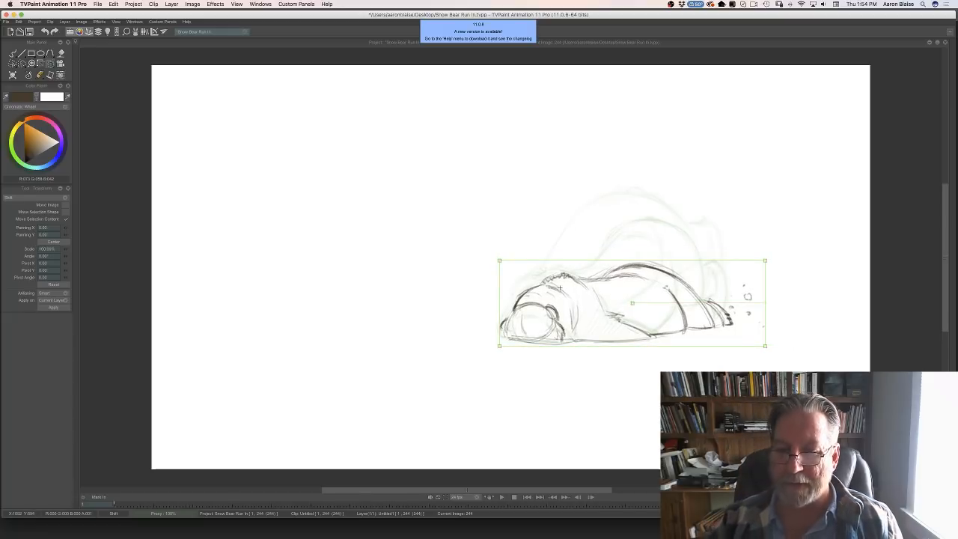
- Switch back to the drawing brush and flip between frames 240 and 244 to check the resized bear against the preceding drawings
click(27, 76)
click(27, 79)
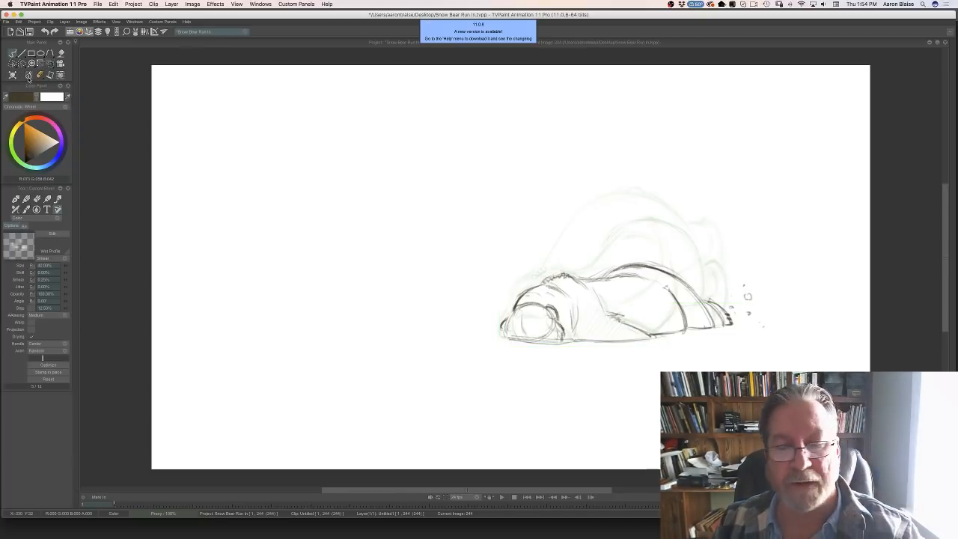
key(Left)
key(Left)
key(Left)
key(Left)
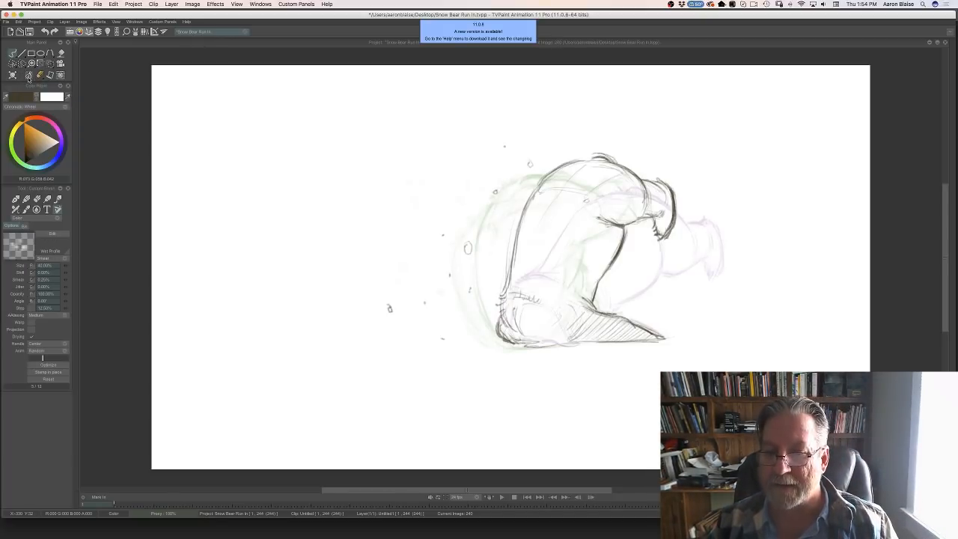
key(Right)
key(Right)
key(Right)
key(Right)
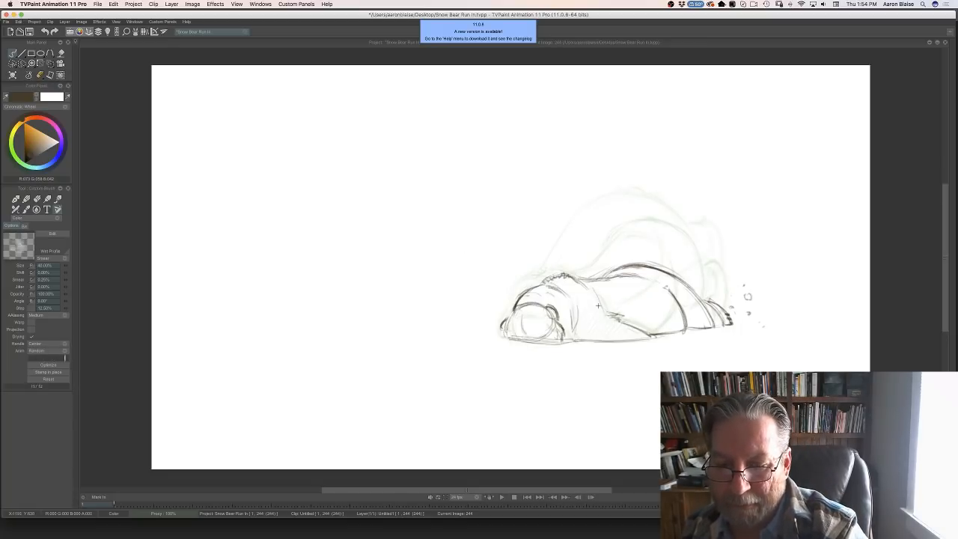
- Add hatched shading beside the foreleg and face and neck contours at frame 244, plus small snow flecks near the hind foot
mouse_move(590, 293)
mouse_down()
mouse_move(597, 329)
mouse_move(596, 309)
mouse_move(657, 337)
mouse_move(614, 330)
mouse_move(611, 320)
mouse_move(592, 327)
mouse_move(596, 314)
mouse_move(576, 337)
mouse_up()
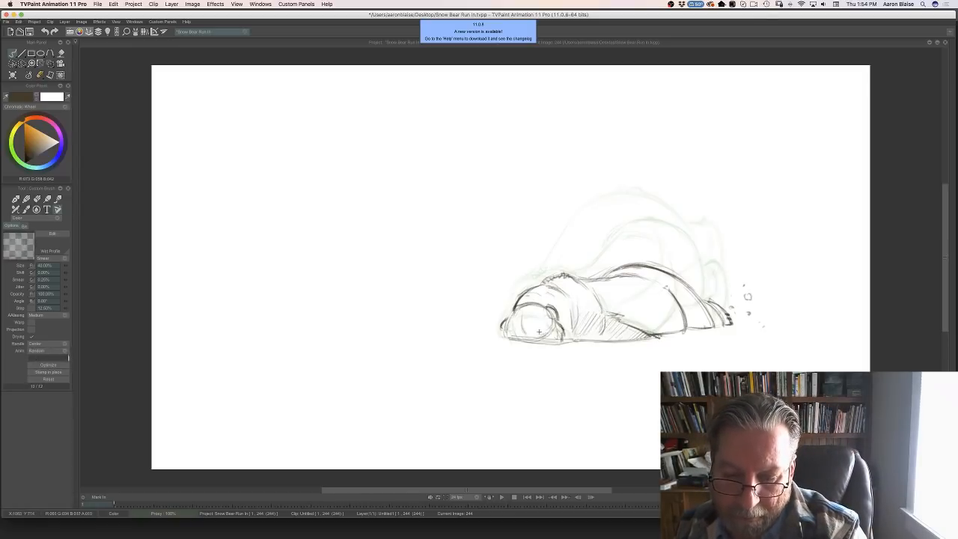
mouse_move(542, 326)
mouse_down()
mouse_move(509, 324)
mouse_move(519, 316)
mouse_move(525, 348)
mouse_up()
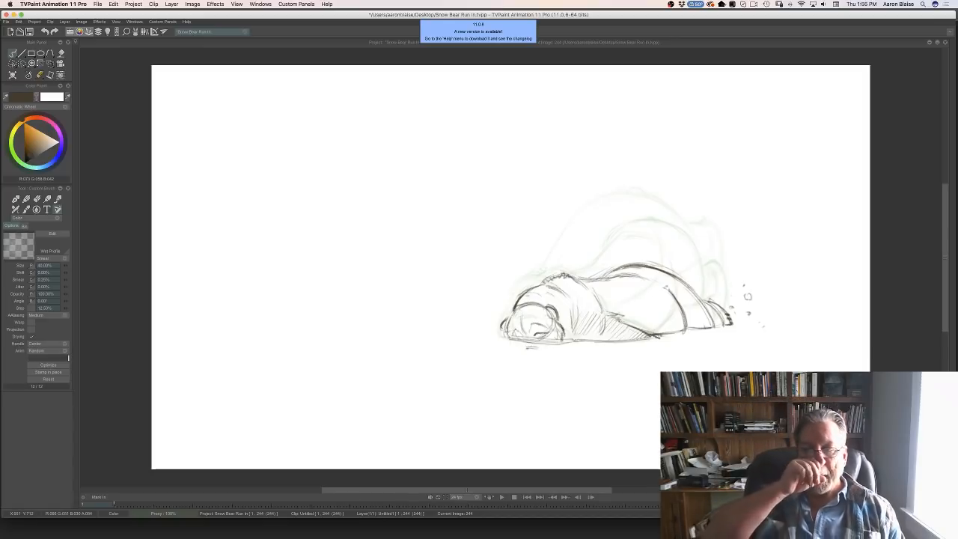
mouse_move(569, 304)
mouse_down()
mouse_move(577, 338)
mouse_move(576, 320)
mouse_move(549, 297)
mouse_up()
mouse_move(559, 286)
mouse_down()
mouse_move(542, 288)
mouse_move(537, 301)
mouse_move(548, 306)
mouse_up()
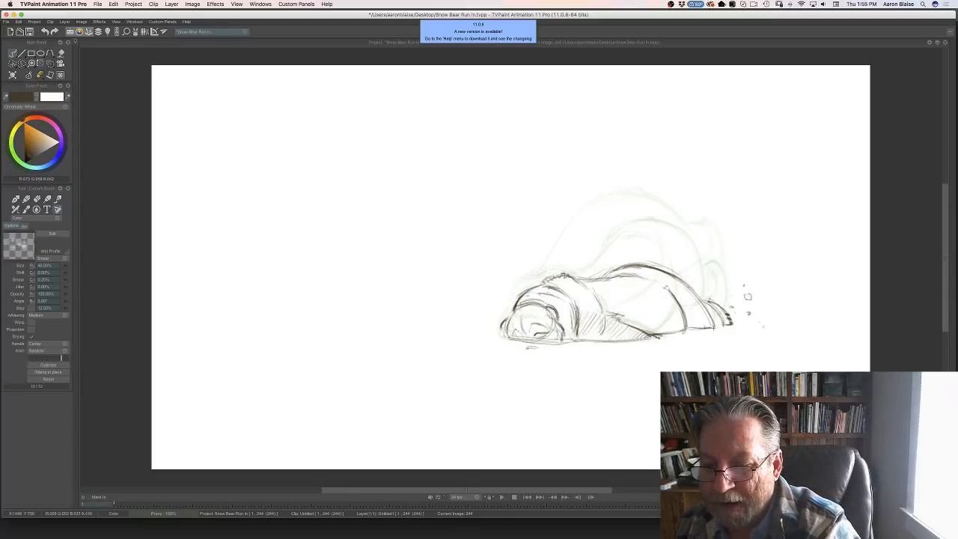
mouse_move(715, 329)
mouse_down()
mouse_move(697, 300)
mouse_move(704, 287)
mouse_up()
click(718, 288)
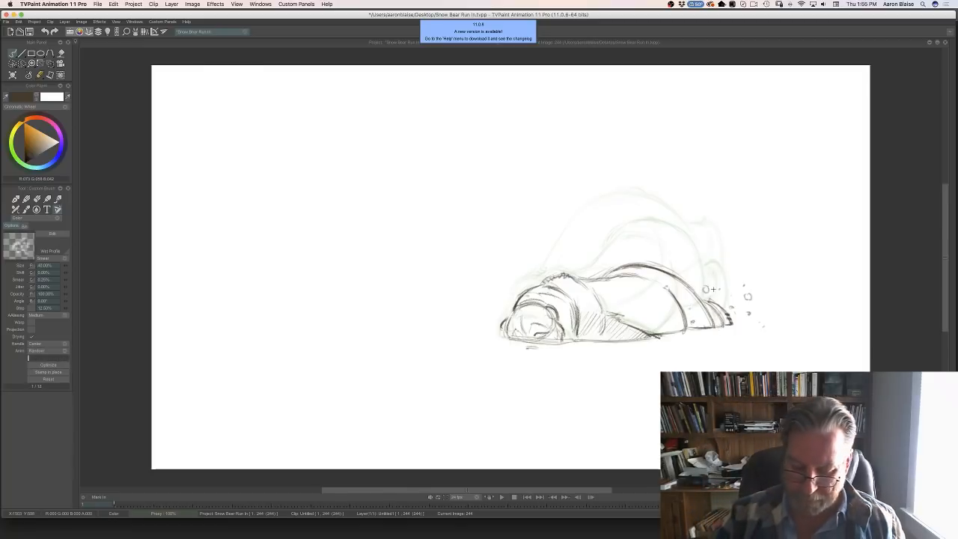
- Bring up the timeline and flip repeatedly through the tumble drawings from about frame 233 to 245 to examine the motion
key(Tab)
key(Left)
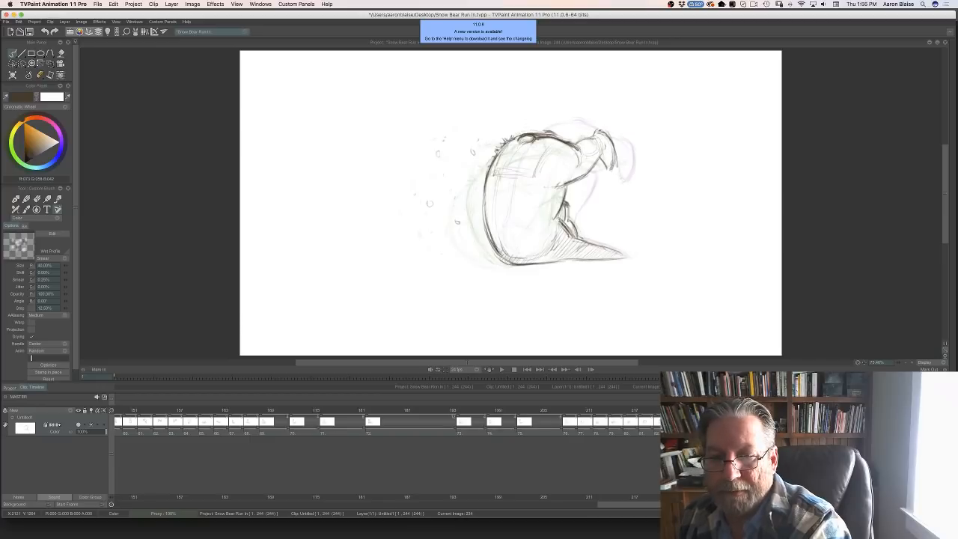
key(Right)
key(Left)
key(Left)
key(Right)
key(Right)
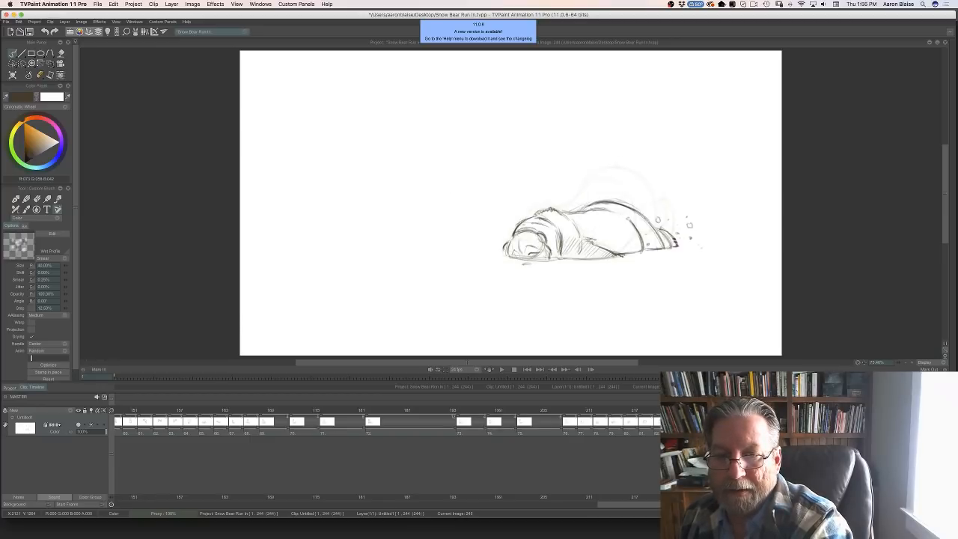
key(Left)
key(Left)
key(Right)
key(Right)
key(Right)
key(Left)
key(Left)
key(Left)
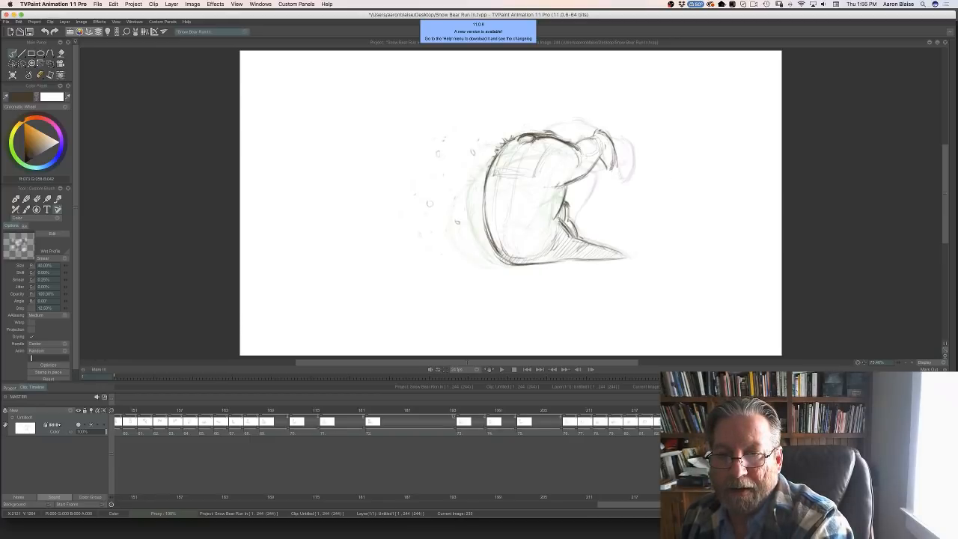
key(Right)
key(Right)
key(Right)
key(Left)
key(Left)
key(Left)
key(Right)
key(Right)
key(Right)
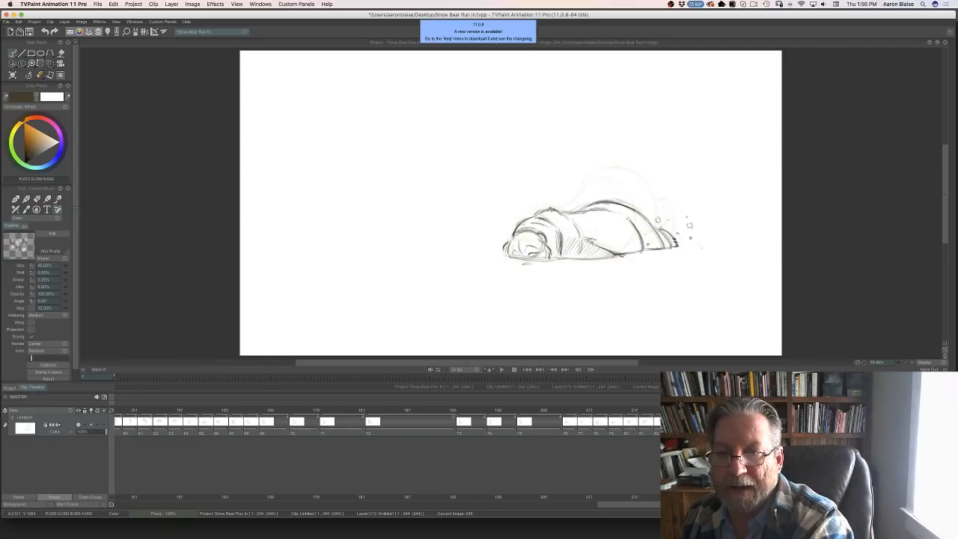
key(Left)
key(Left)
key(Left)
key(Right)
key(Right)
key(Right)
key(Left)
key(Left)
key(Left)
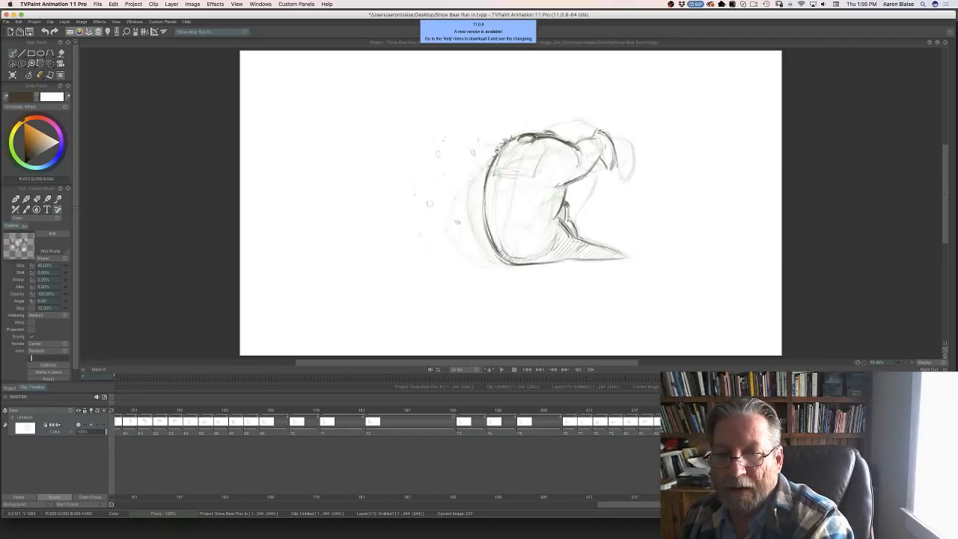
key(Right)
key(Right)
key(Right)
key(Right)
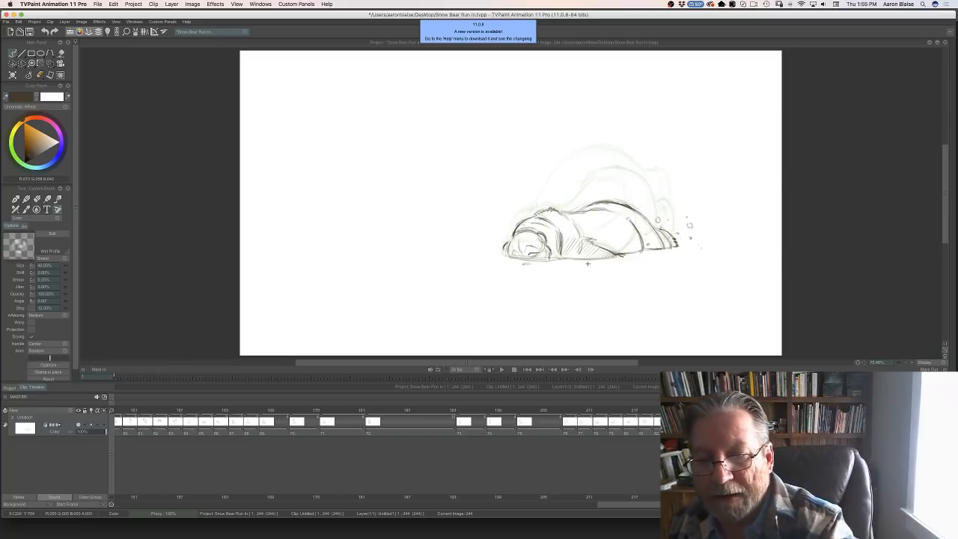
- Darken the bear's ground line and foreleg edge at frame 244, and erase the stray marks below the head
drag(611, 258, 566, 259)
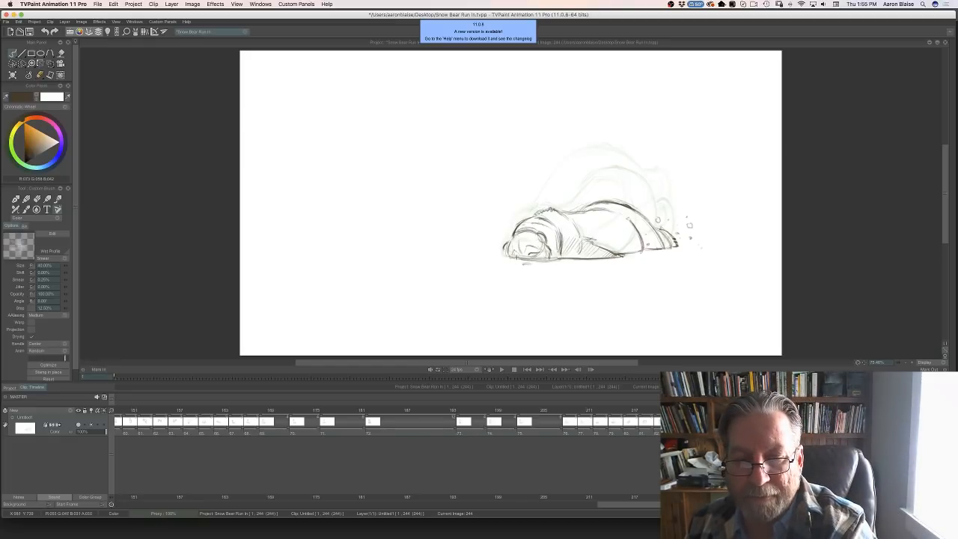
key(e)
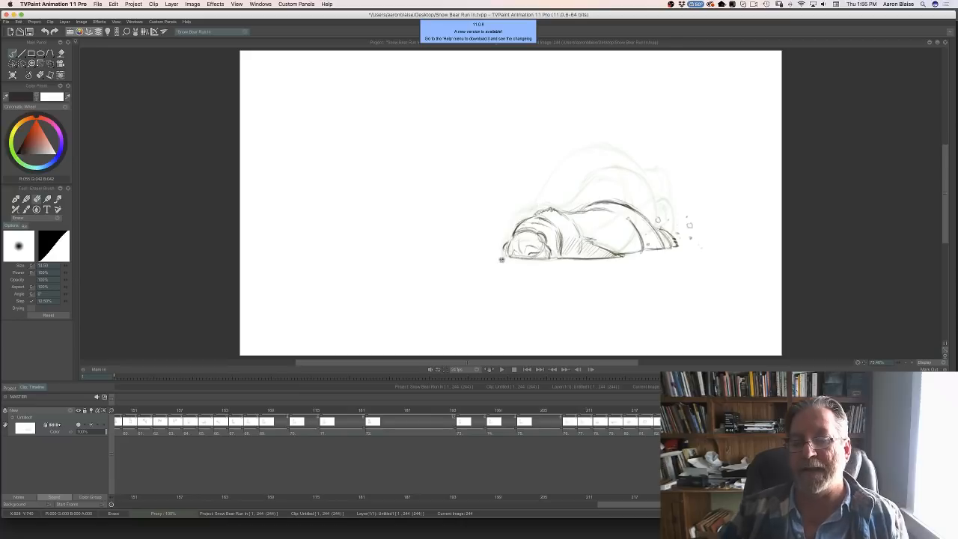
key(e)
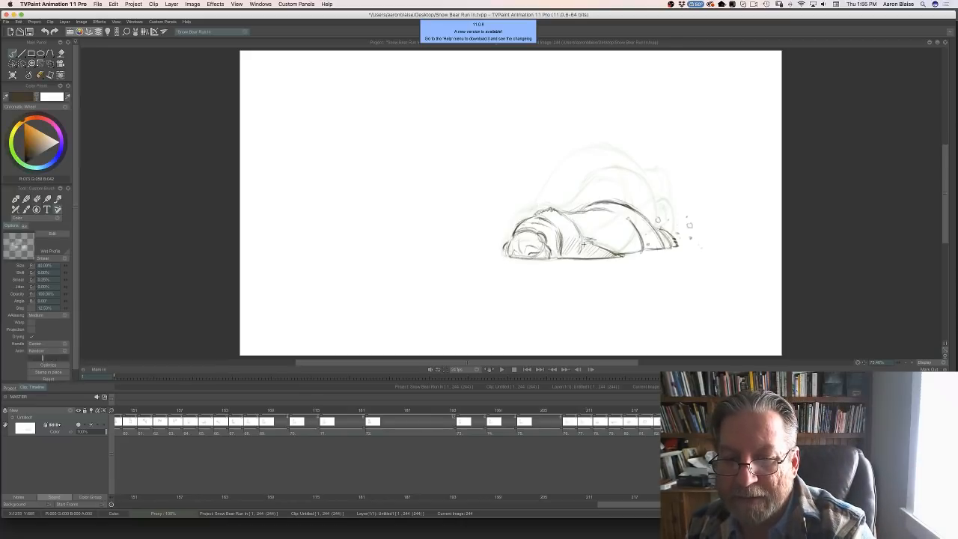
drag(589, 242, 607, 250)
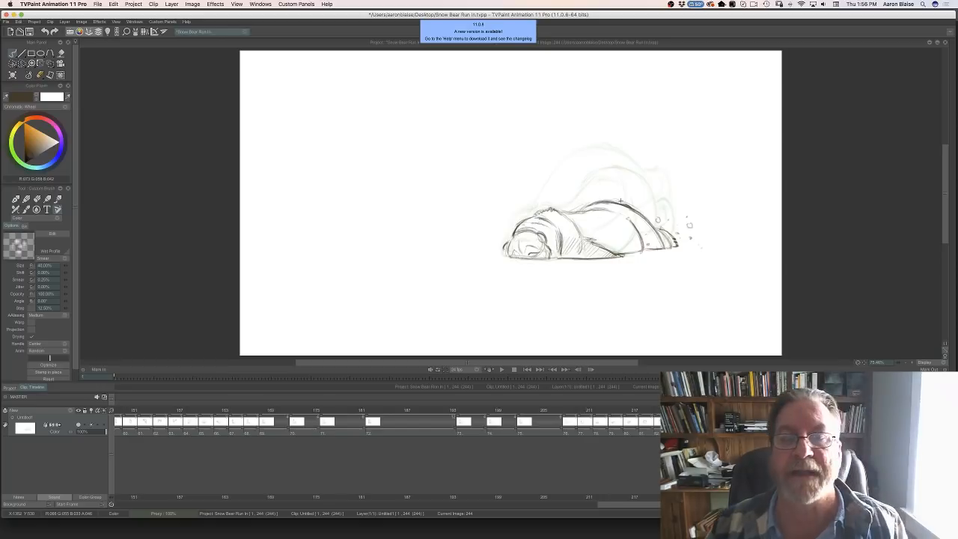
- Add a blank frame 245 after the flattened bear drawing at the end of the layer
key(Tab)
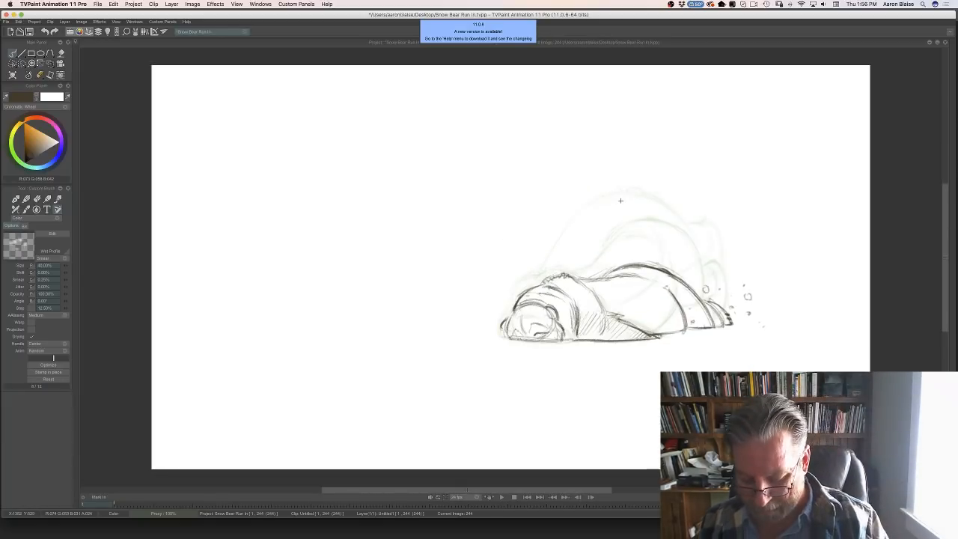
key(Tab)
mouse_move(832, 404)
mouse_down()
mouse_move(764, 416)
mouse_move(846, 423)
mouse_up()
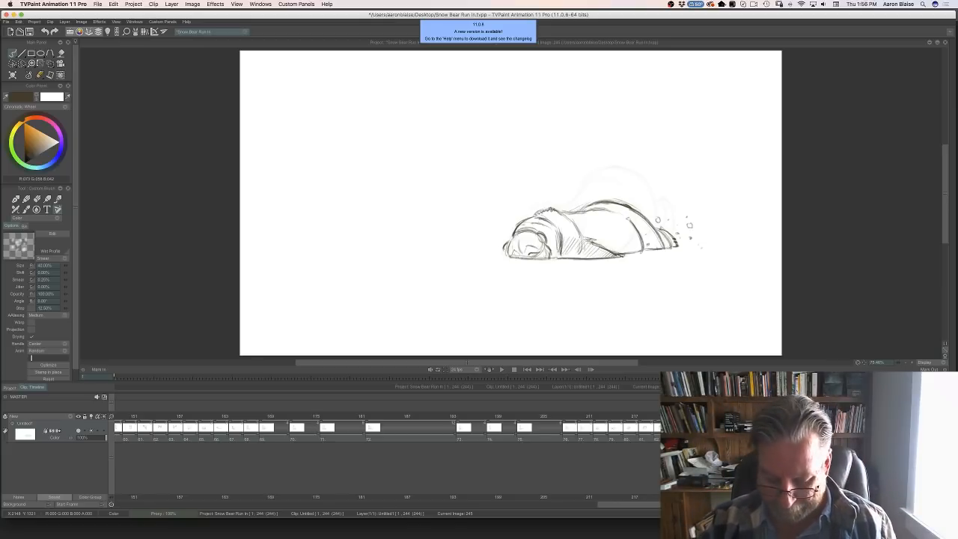
key(Tab)
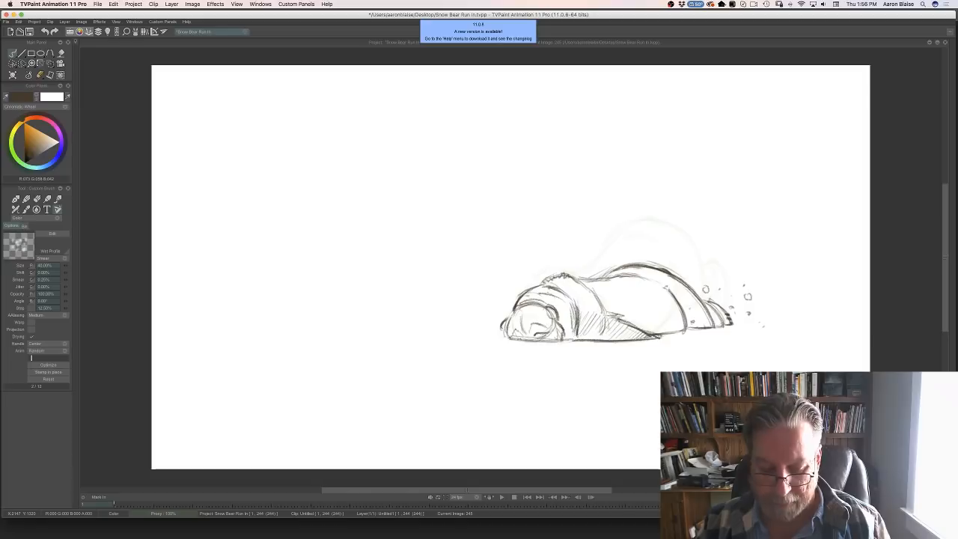
key(Tab)
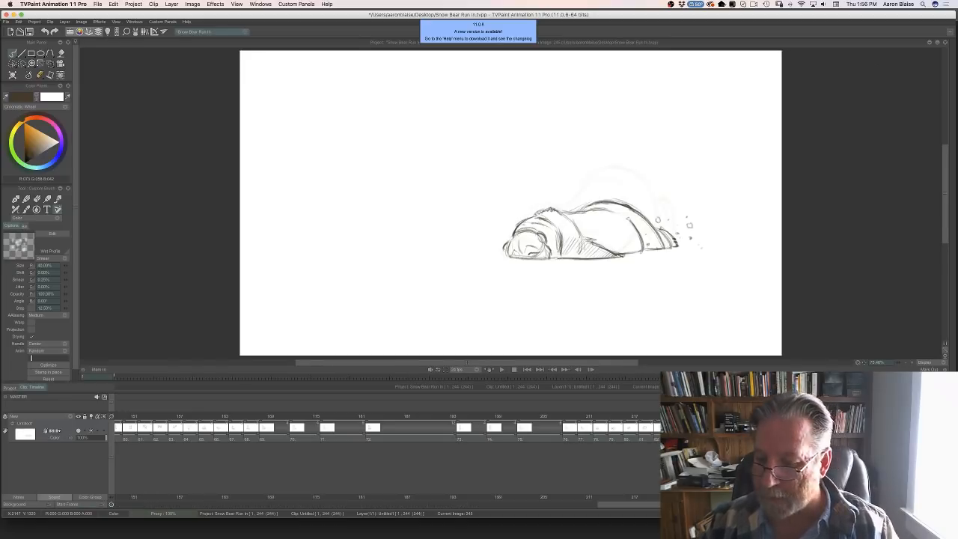
click(13, 75)
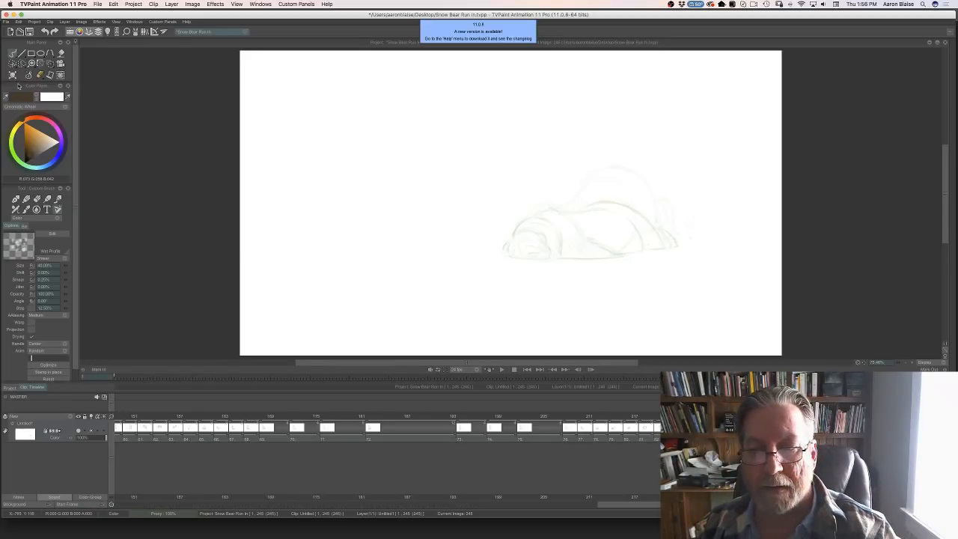
- Hide the timeline and flip back through the tumble drawings between frames 245 and 233 to review the action
key(Tab)
key(Left)
key(Left)
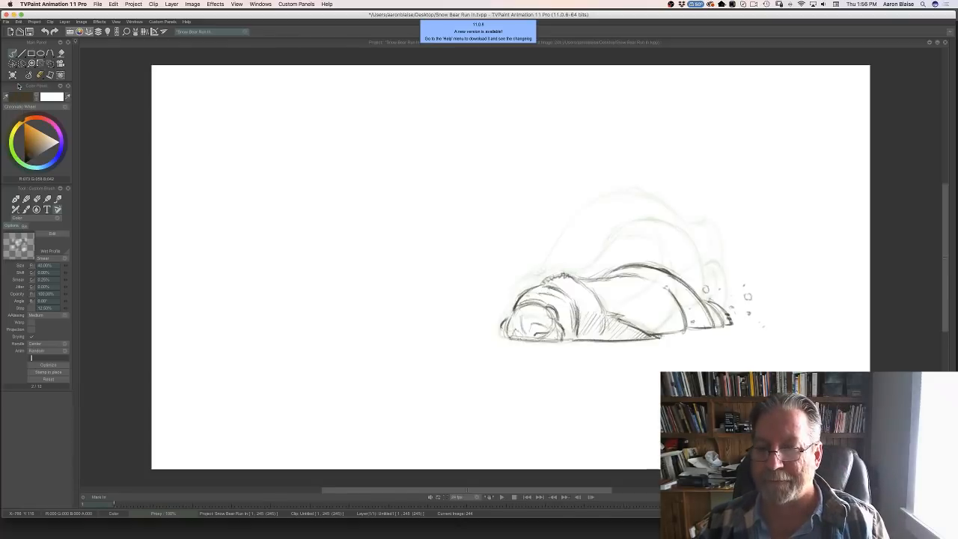
key(Right)
key(Right)
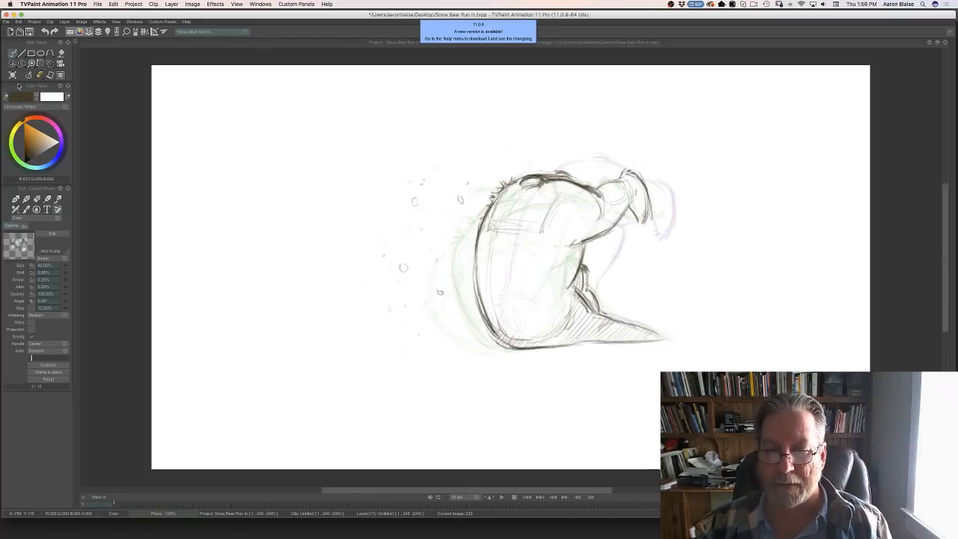
- On image 245, draw the fallen bear's rump contour, inner thigh curve and rear ground line, guided by the onion-skinned pose
key(Right)
key(Right)
key(Right)
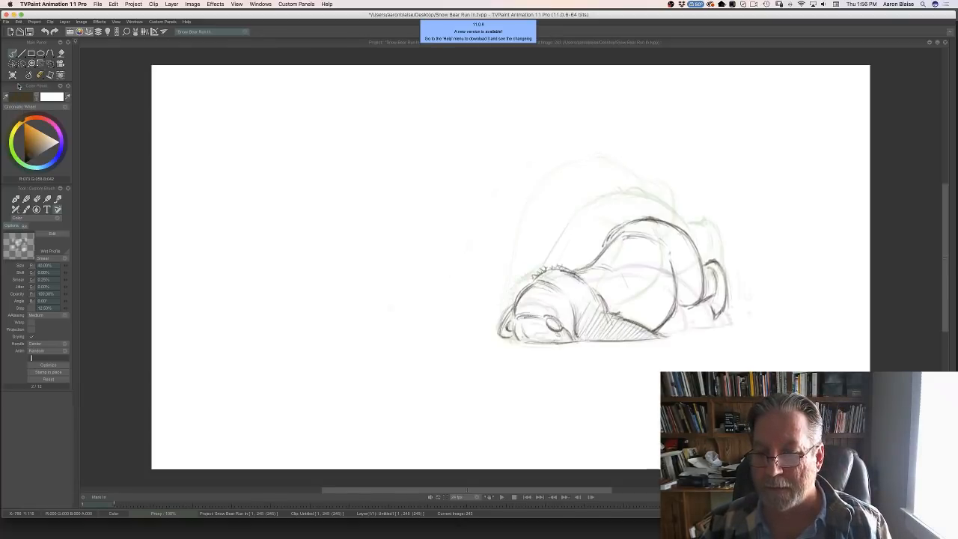
key(Right)
key(Right)
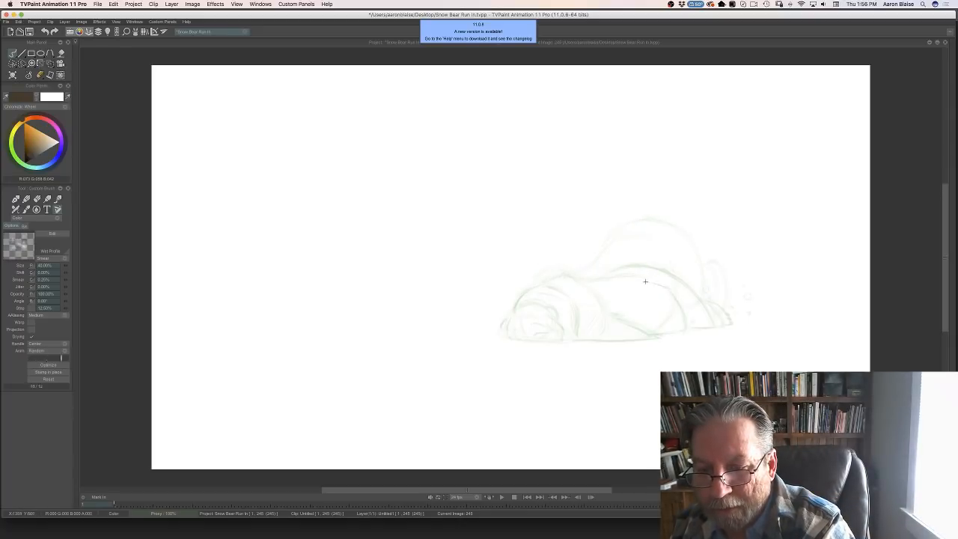
drag(658, 287, 718, 325)
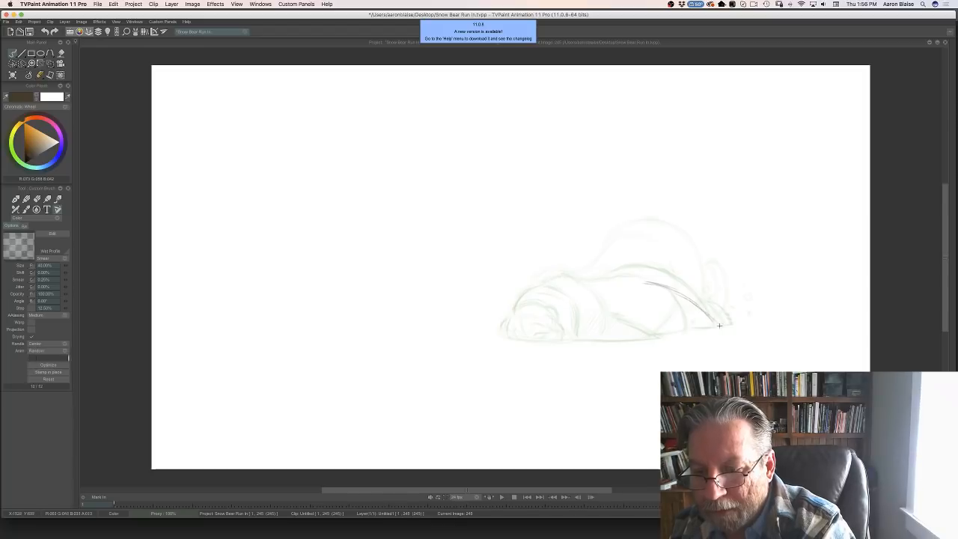
mouse_move(660, 285)
mouse_down()
mouse_move(700, 308)
mouse_move(647, 282)
mouse_move(675, 289)
mouse_move(655, 283)
mouse_move(701, 327)
mouse_move(662, 335)
mouse_up()
key(Left)
key(Left)
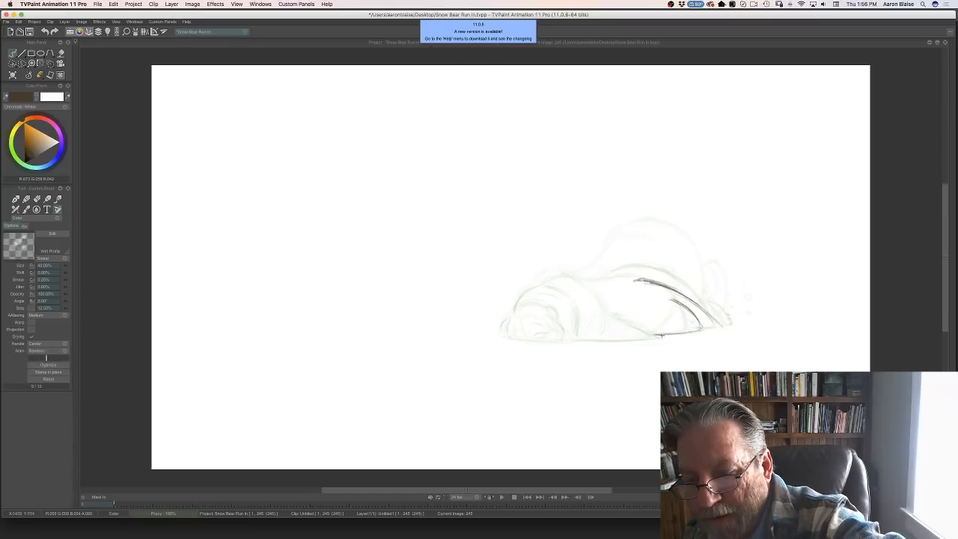
key(Right)
key(Left)
key(Right)
key(Left)
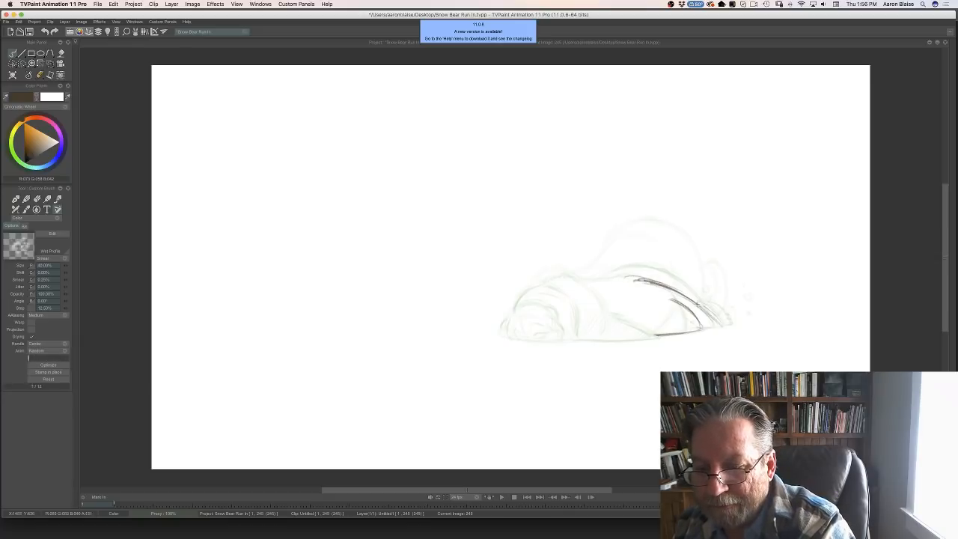
- Draw the hind foot with its toes behind the rump, checking it against image 244
key(Right)
key(Left)
mouse_move(707, 305)
mouse_down()
mouse_move(730, 319)
mouse_move(722, 314)
mouse_up()
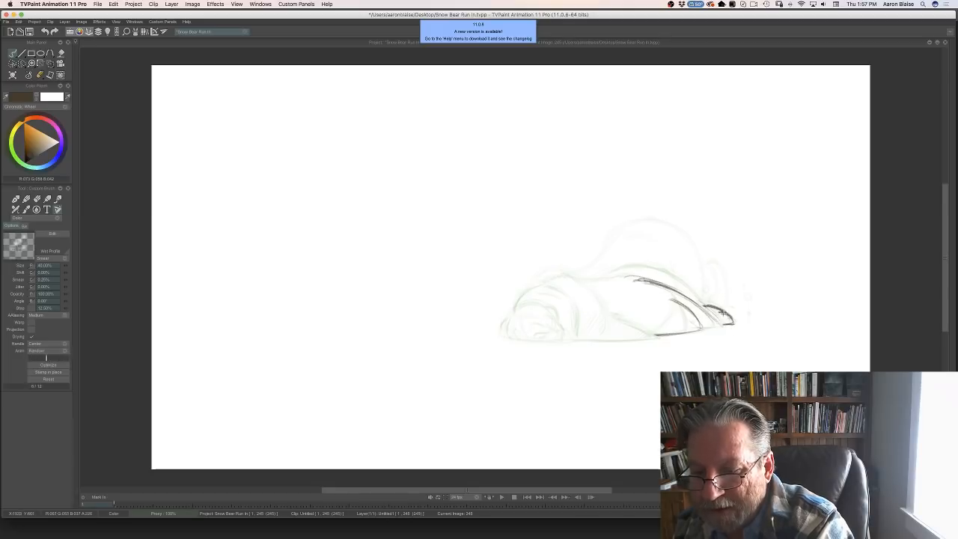
key(Left)
key(Right)
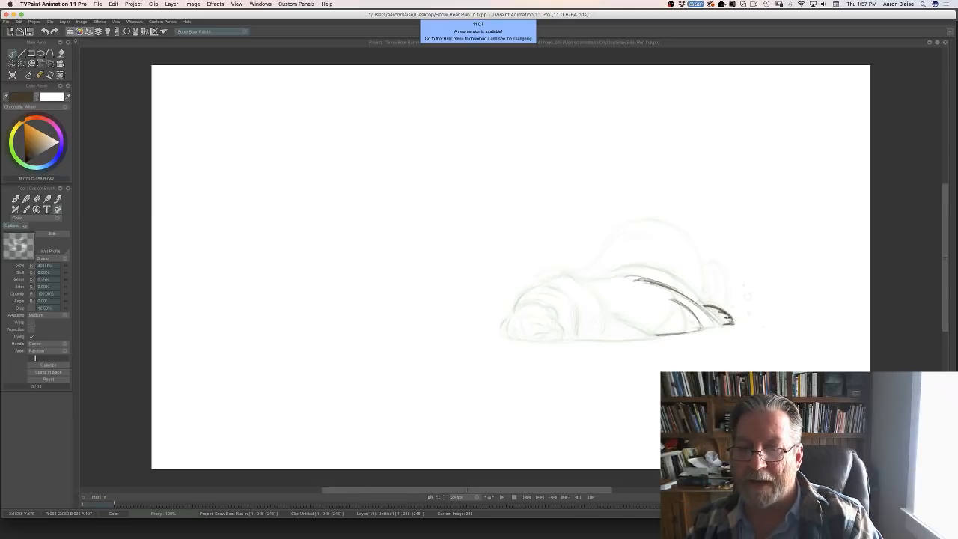
key(Left)
key(Right)
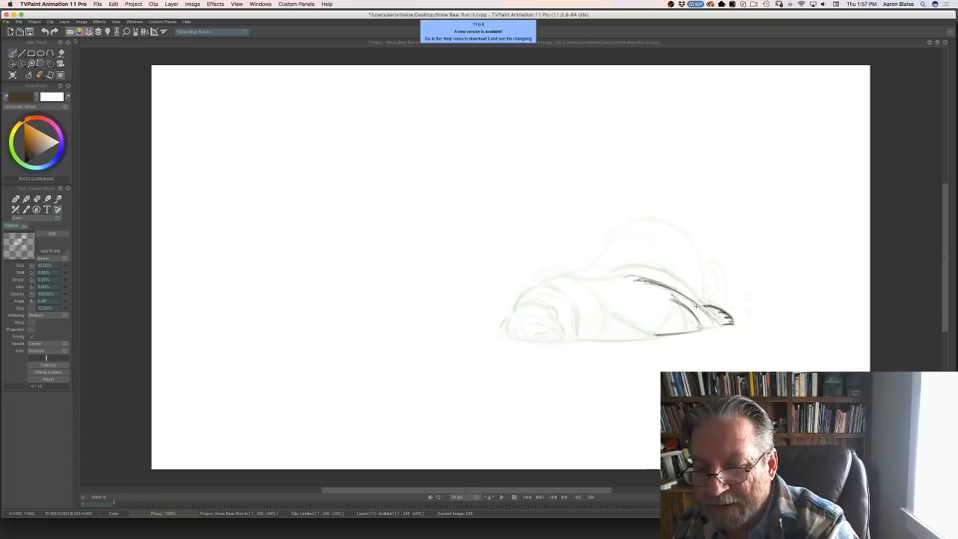
- Reinforce the thigh lines and extend the lower back contour from the rump toward the shoulders
drag(700, 308, 714, 324)
drag(667, 288, 709, 316)
key(Left)
key(Right)
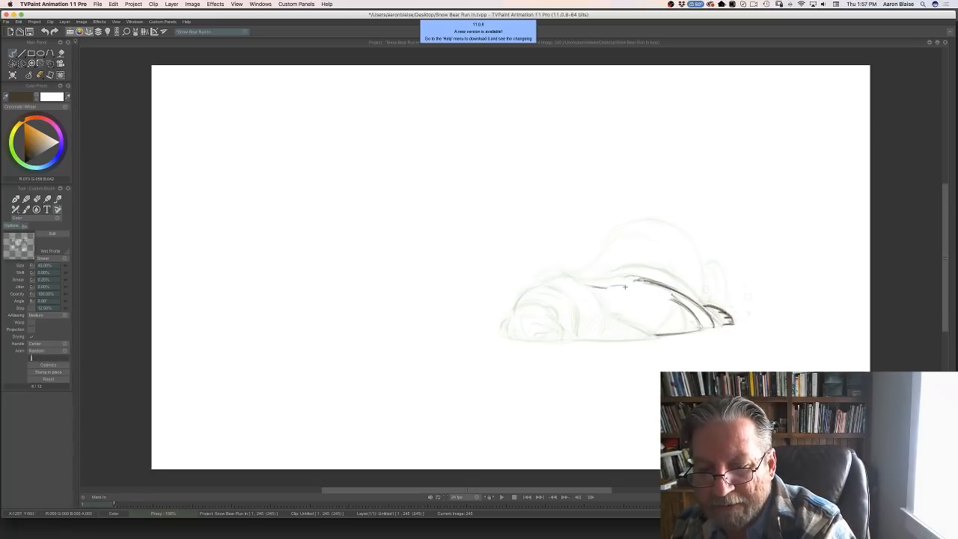
mouse_move(631, 283)
mouse_down()
mouse_move(608, 287)
mouse_move(642, 281)
mouse_up()
key(Left)
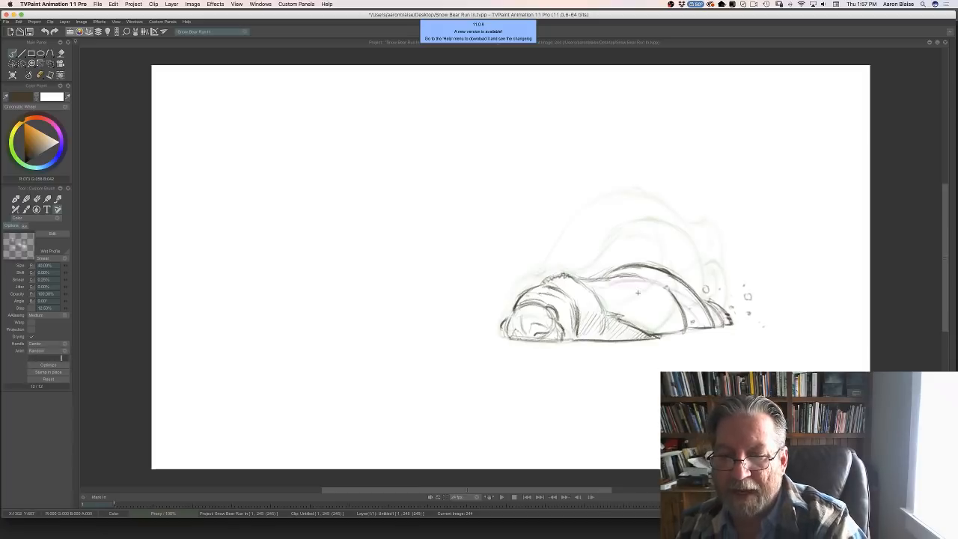
key(Right)
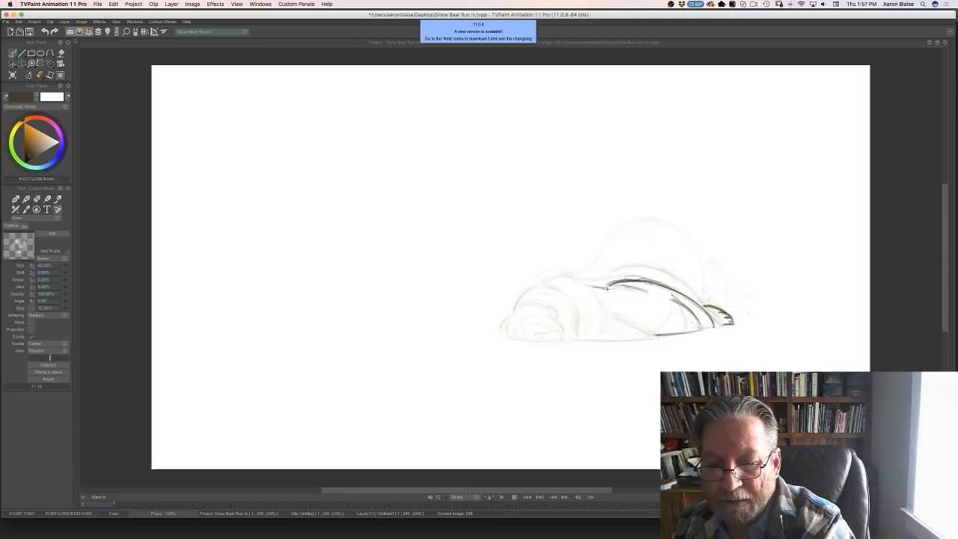
key(Left)
key(Right)
- Draw the rounded shoulder hump ahead of the back contour, comparing it with image 244
drag(577, 286, 561, 281)
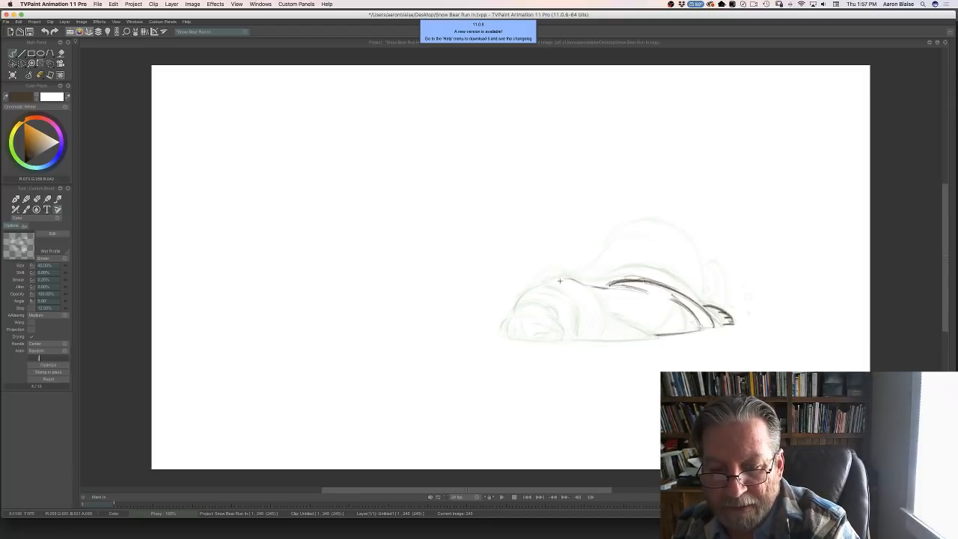
key(Left)
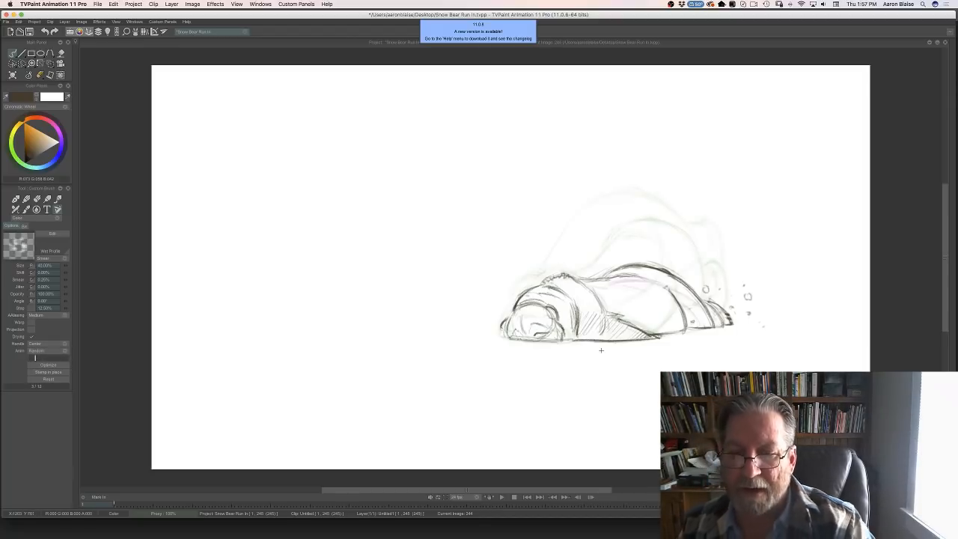
key(Right)
key(Left)
key(Right)
key(Left)
key(Right)
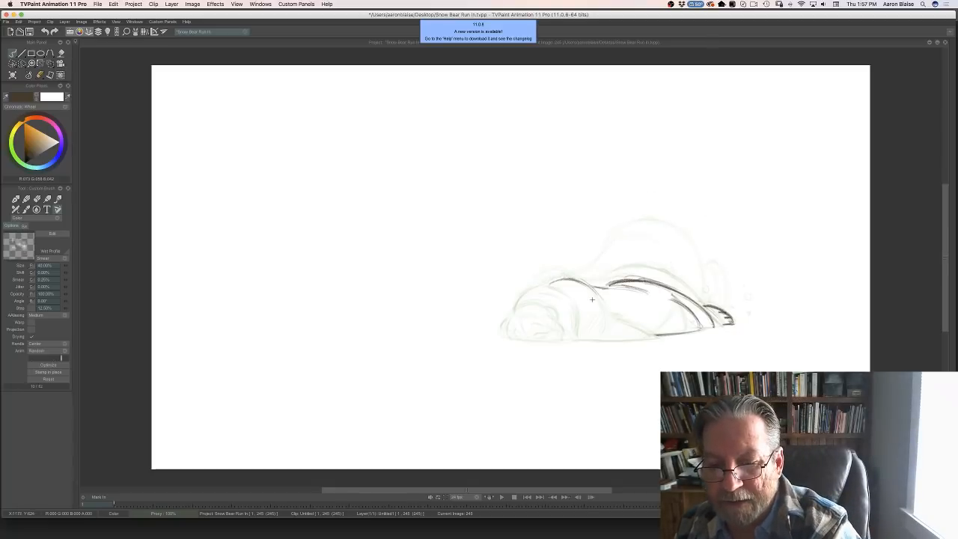
- Draw the shoulder line down to the belly edge and the ground line beneath the bear's body
mouse_move(600, 297)
mouse_down()
mouse_move(608, 322)
mouse_move(660, 338)
mouse_up()
key(Left)
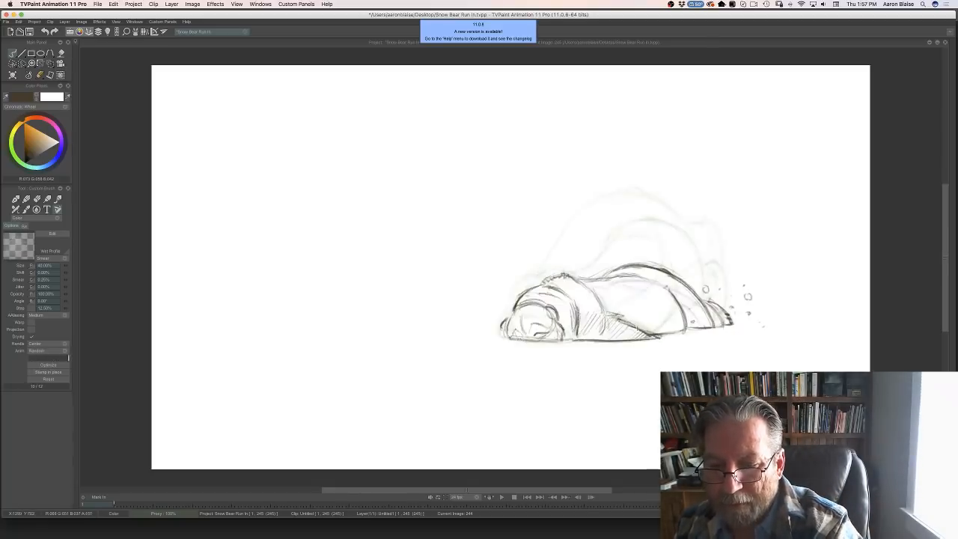
key(Right)
key(Left)
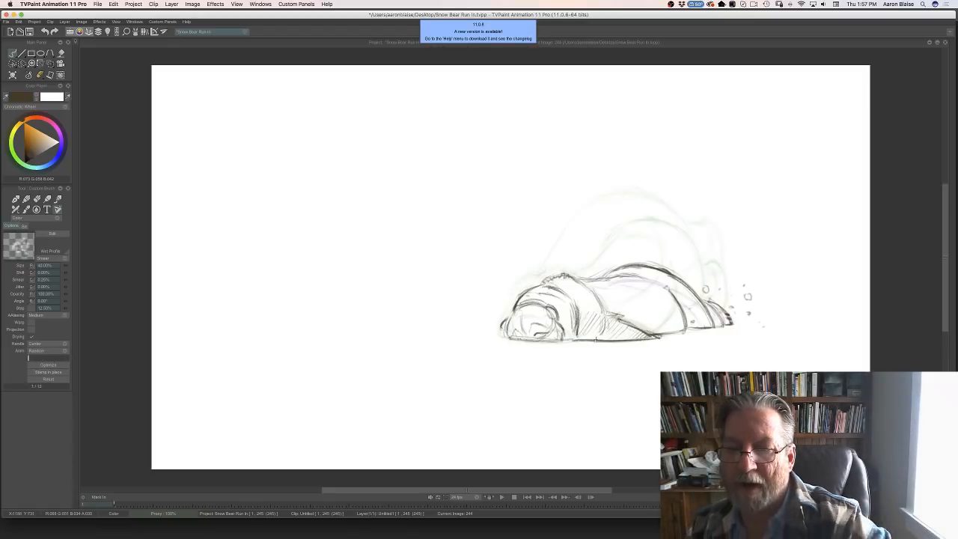
key(Right)
key(Left)
key(Right)
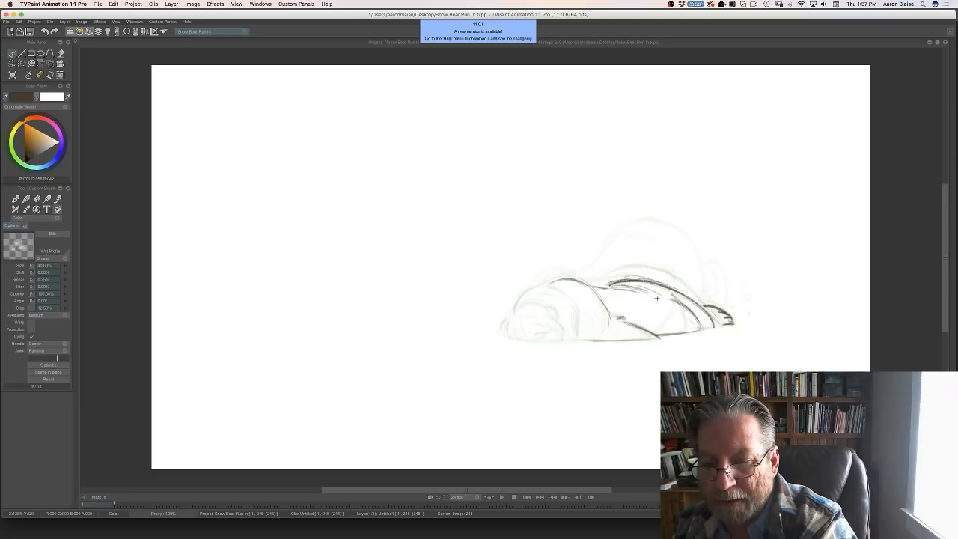
- Strengthen the thigh contour and scatter small flying snow bits above and behind the hind foot
mouse_move(666, 295)
mouse_down()
mouse_move(696, 316)
mouse_move(674, 299)
mouse_move(714, 287)
mouse_up()
key(Left)
key(Right)
key(Left)
key(Right)
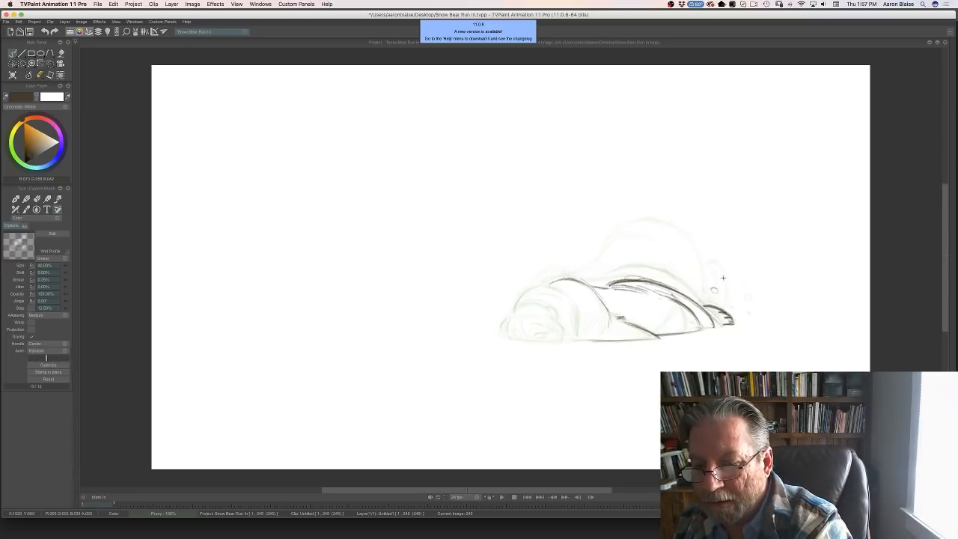
click(759, 301)
click(764, 308)
click(774, 318)
key(Left)
key(Right)
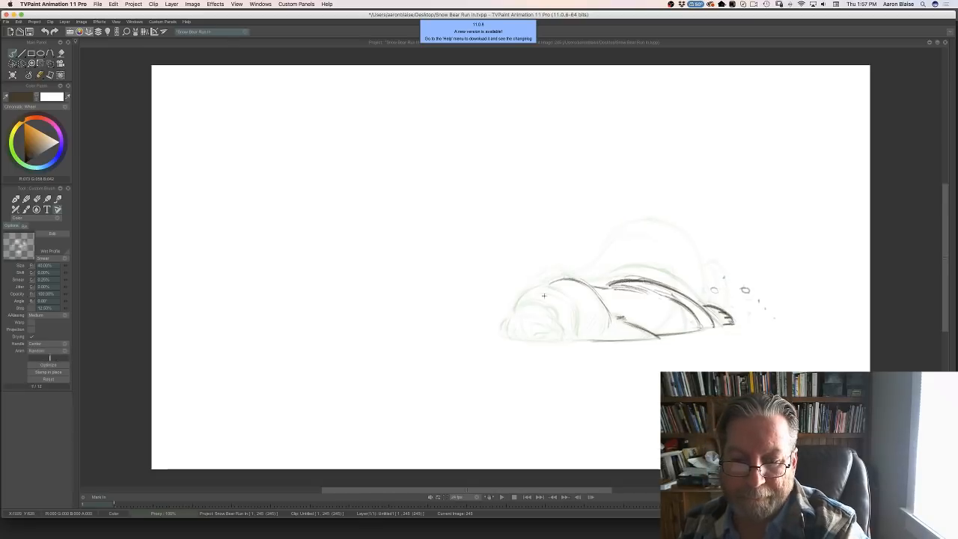
key(Left)
key(Right)
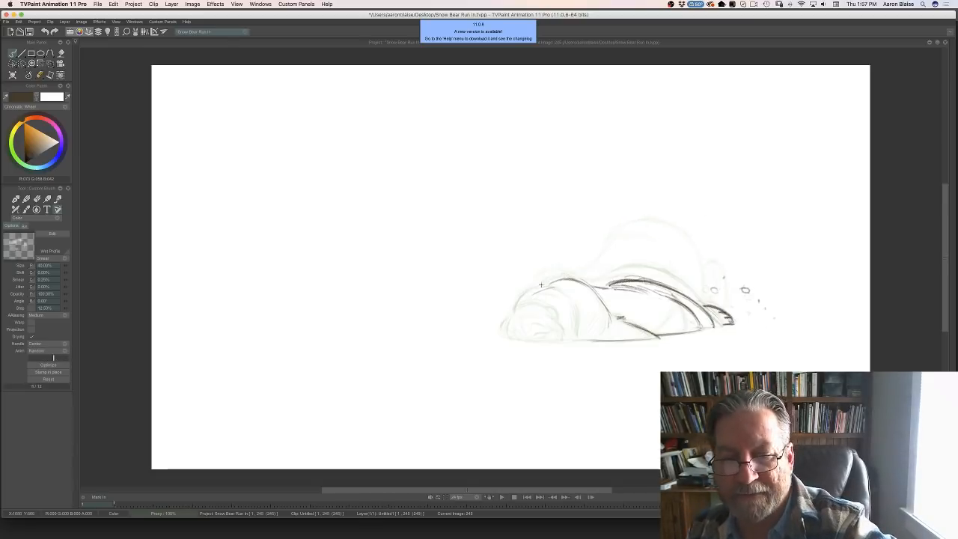
- Draw the neck contour sloping from the shoulder hump to the head, with the curved neck fold behind it
drag(541, 285, 513, 310)
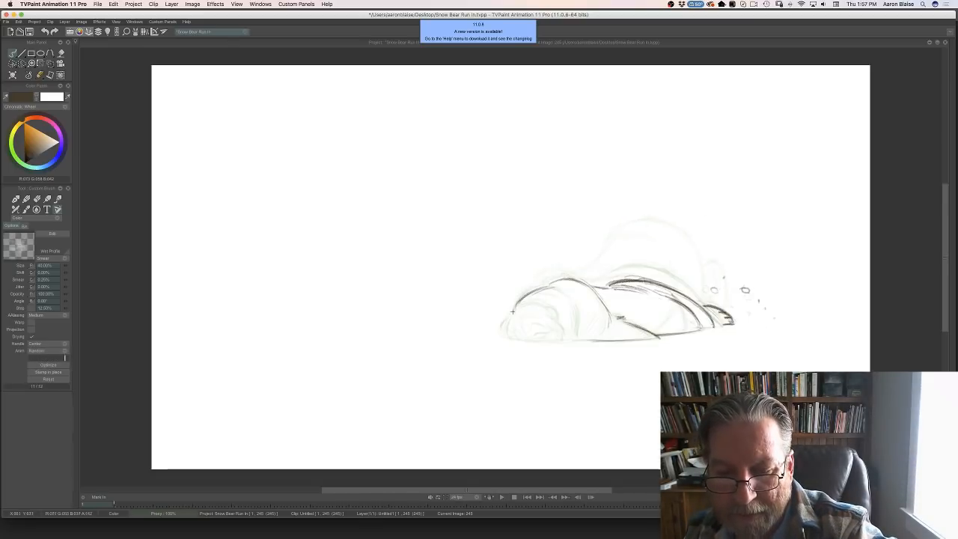
key(Left)
key(Right)
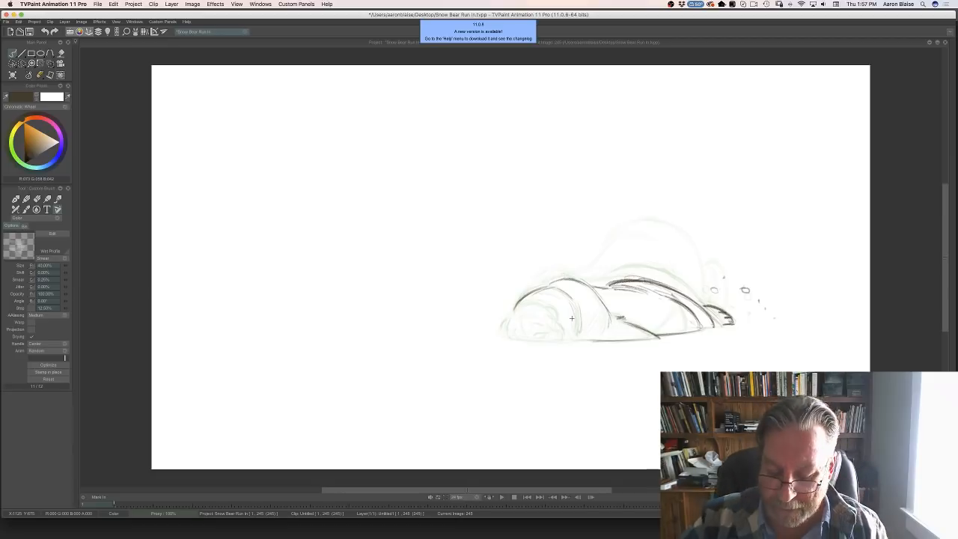
key(Left)
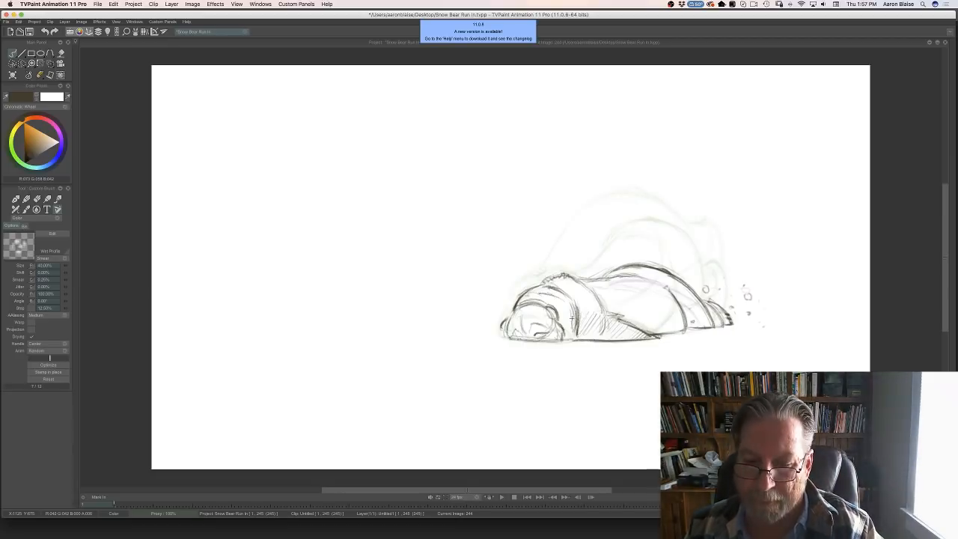
key(Right)
- Rough in the rounded top and back of the bear's head inside the neck contour
mouse_move(557, 331)
mouse_down()
mouse_move(537, 304)
mouse_move(523, 304)
mouse_move(504, 329)
mouse_move(561, 335)
mouse_up()
key(Left)
key(Right)
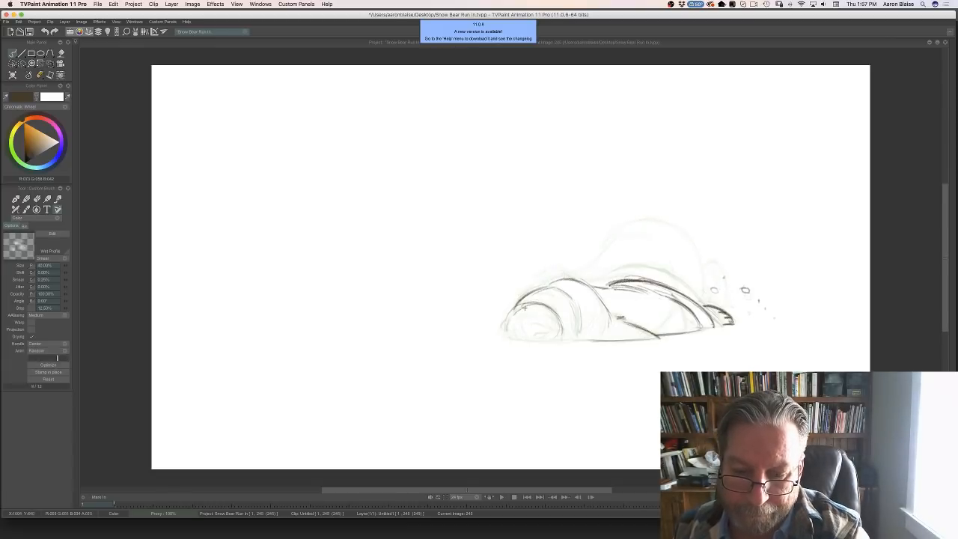
key(Right)
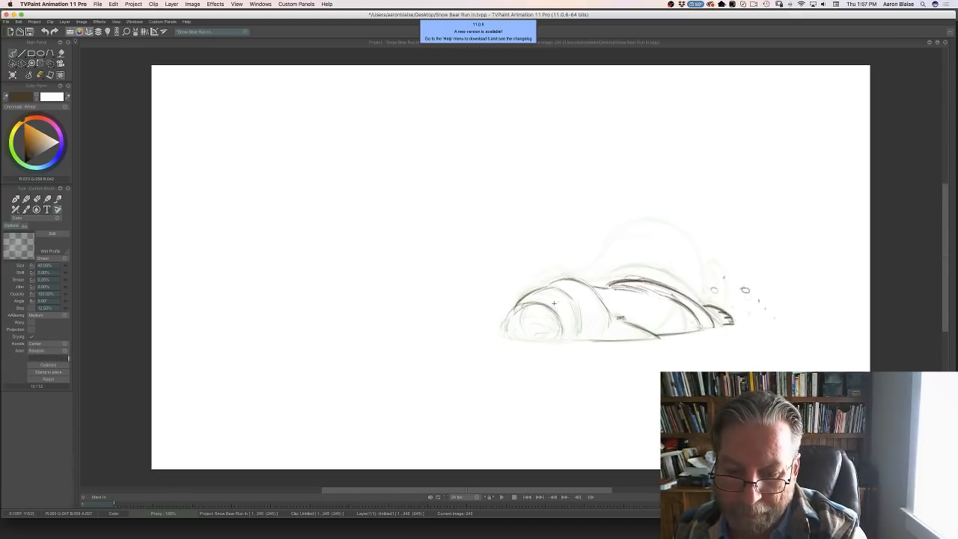
- Draw the near ear, the nose at ground level and the muzzle and mouth lines on the bear's head
mouse_move(536, 293)
mouse_down()
mouse_move(508, 317)
mouse_move(527, 323)
mouse_up()
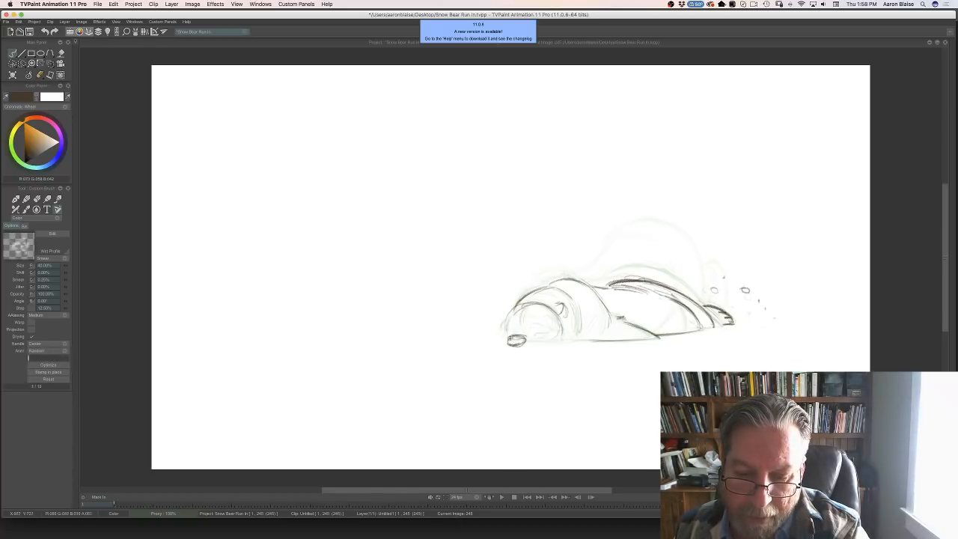
drag(510, 336, 508, 343)
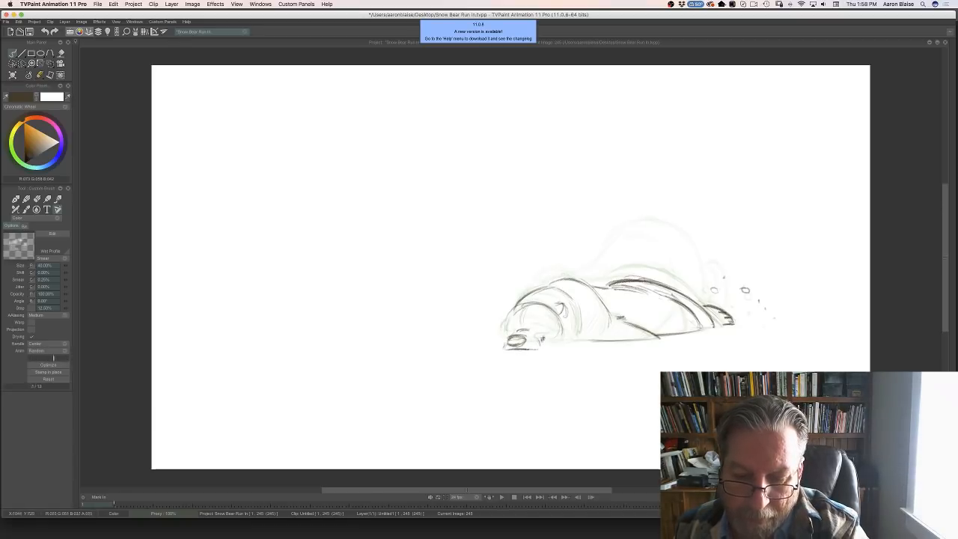
drag(542, 339, 540, 346)
key(Left)
key(Right)
key(Left)
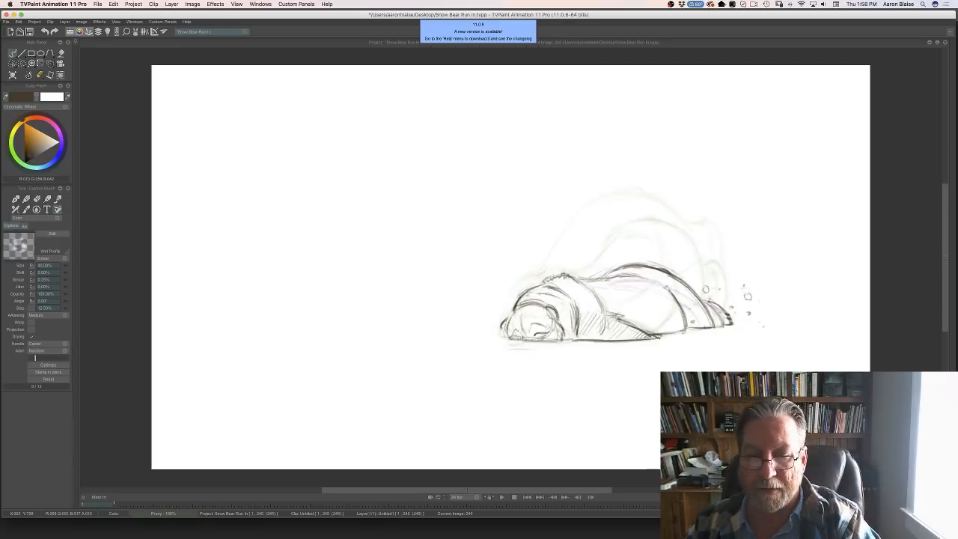
- Draw the bear's closed eyes and brow lines above the muzzle, flipping to image 244 to compare
key(Right)
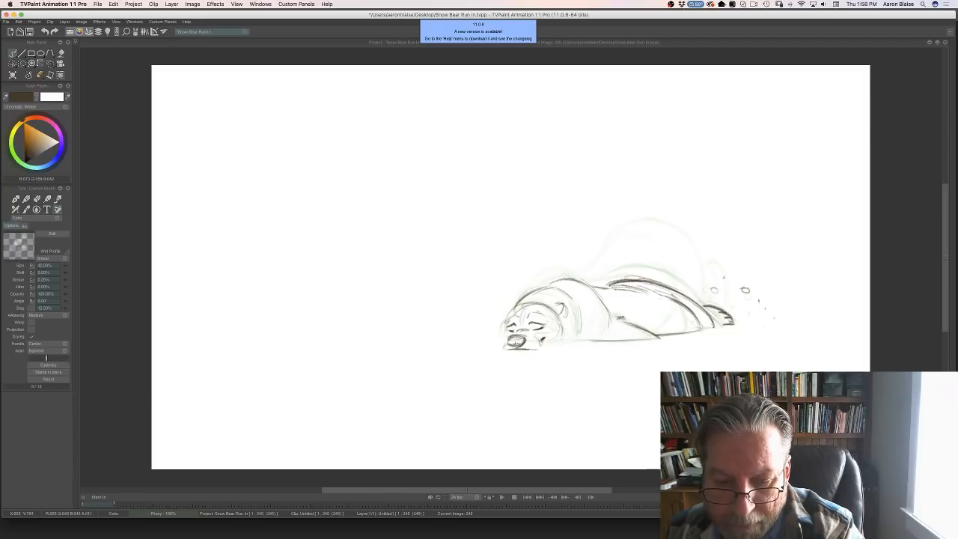
key(Left)
key(Right)
key(Left)
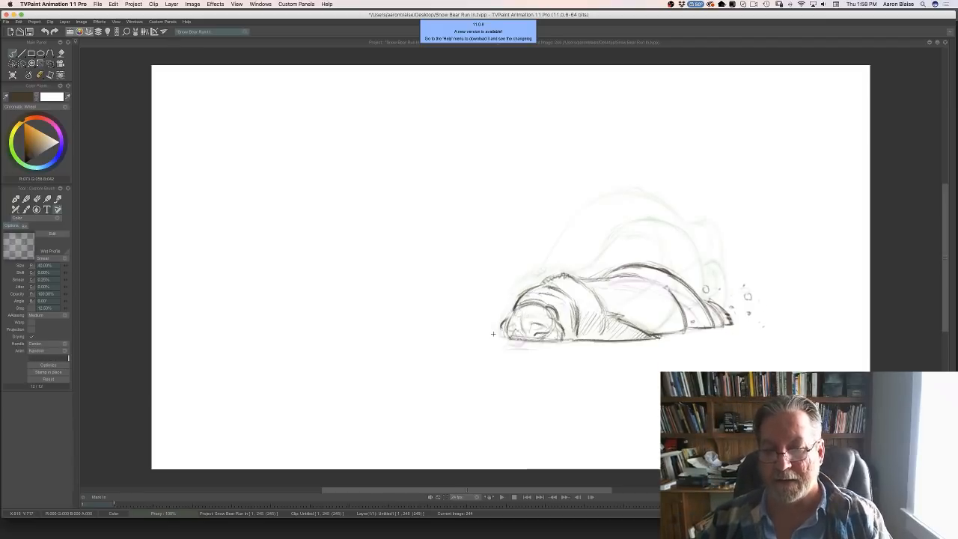
- Draw the cheek and jaw contours on both sides of the bear's face
key(Right)
key(Left)
key(Right)
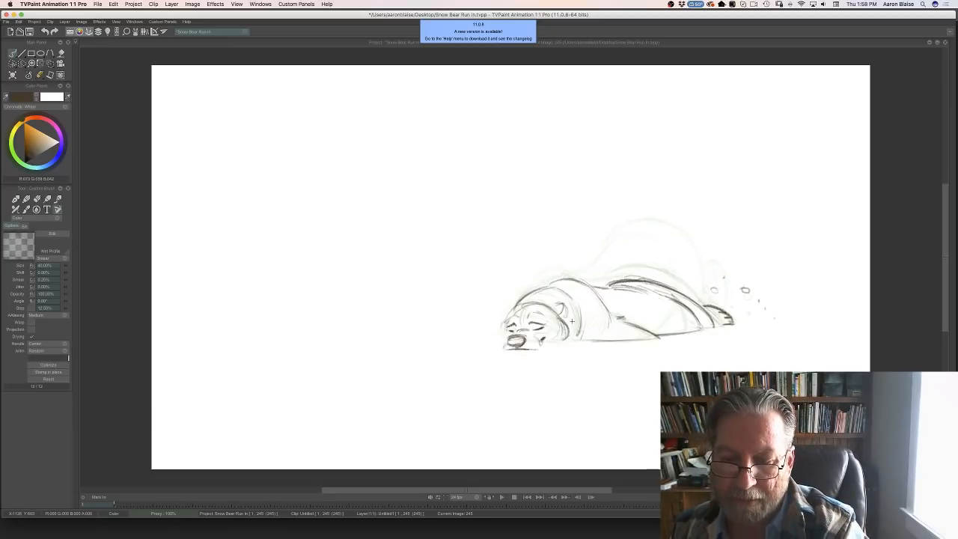
key(Left)
key(Right)
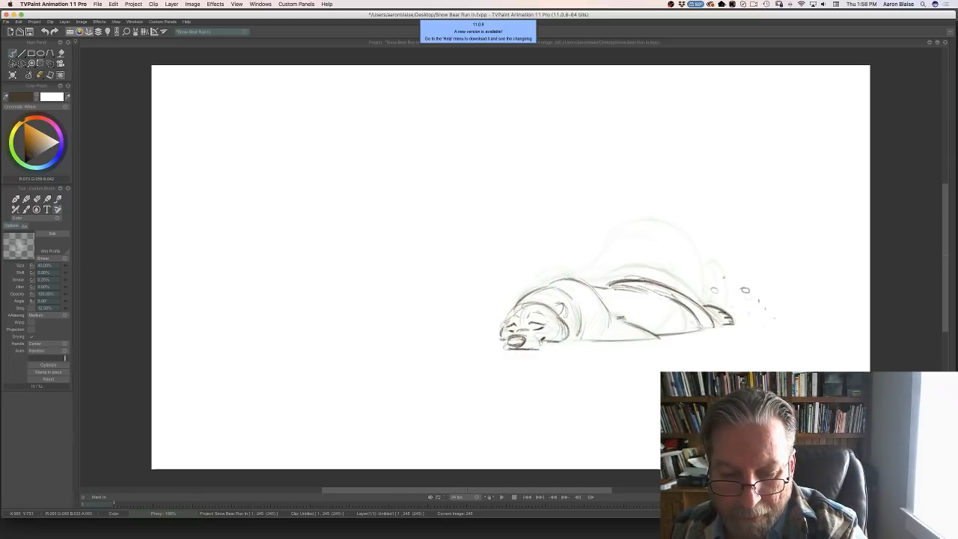
- Shade the nose dark and add the far ear, checking the pose against the preceding images
key(Left)
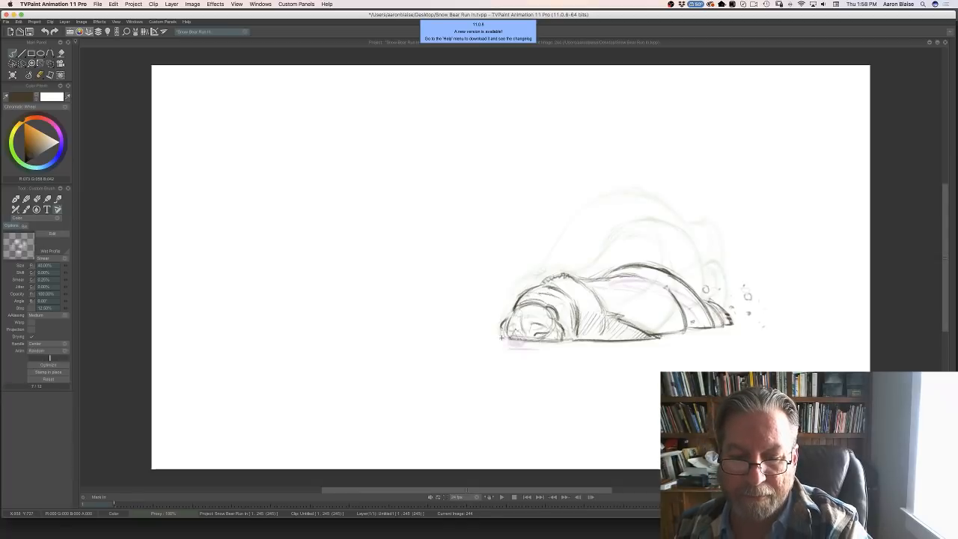
key(Right)
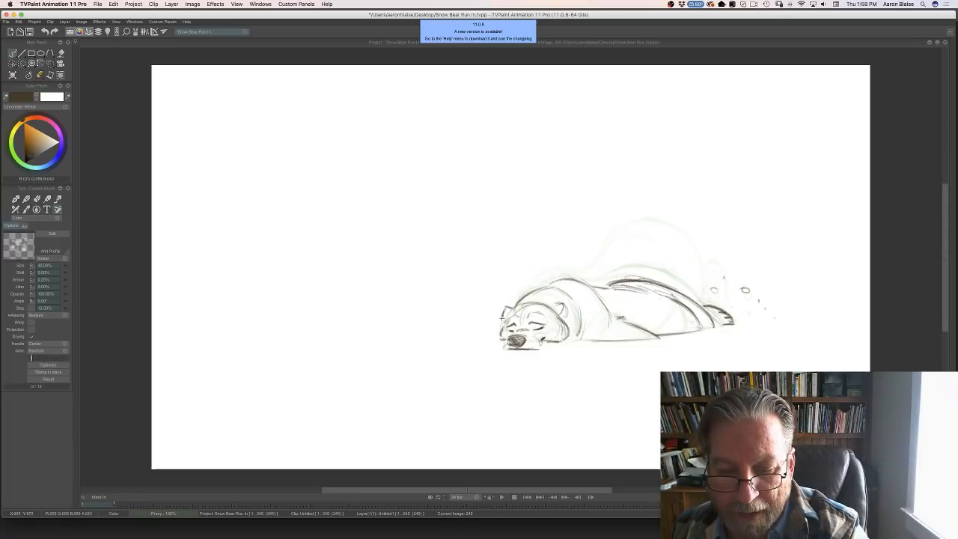
key(Left)
key(Left)
key(Right)
key(Right)
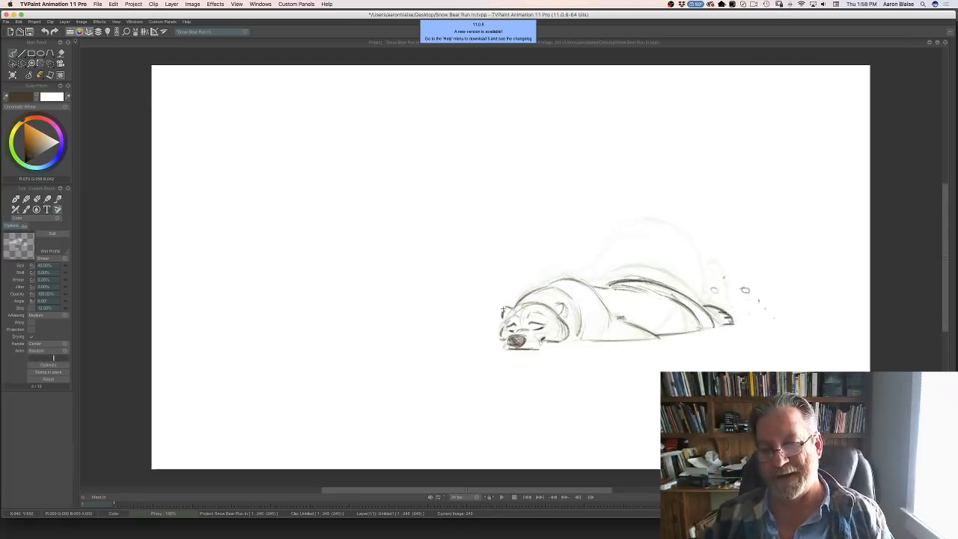
- Add jagged fur strokes along the bear's shoulder hump and side, and darken the belly line along the ground
key(Left)
key(Right)
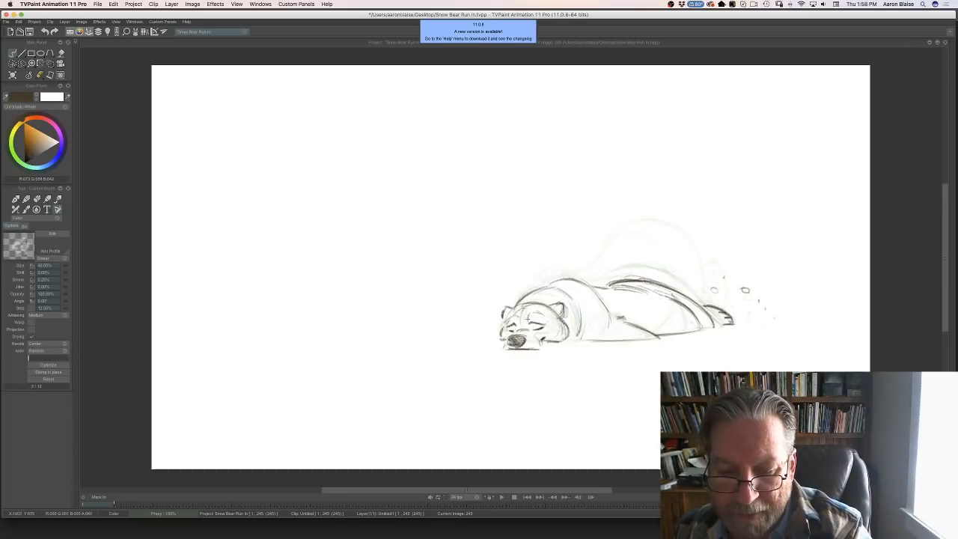
drag(528, 319, 564, 281)
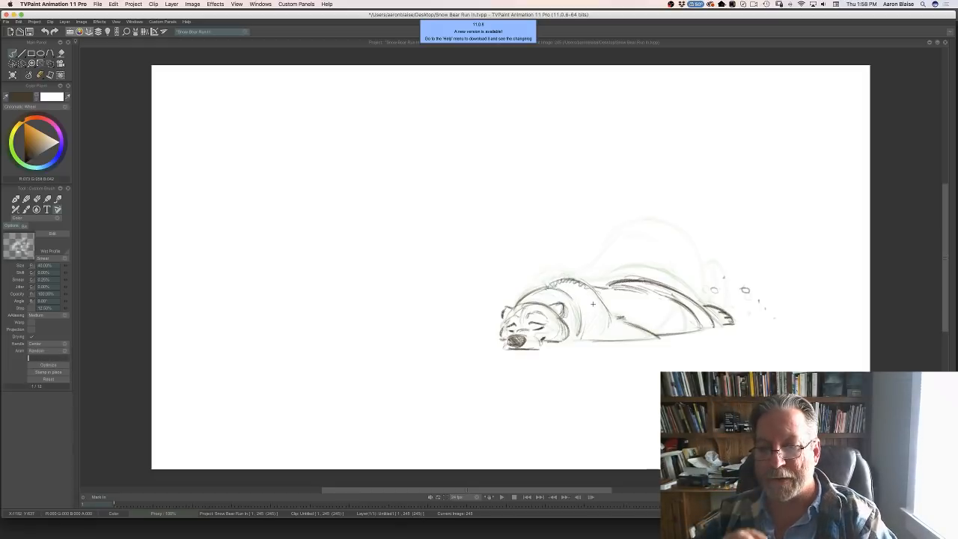
drag(595, 299, 597, 297)
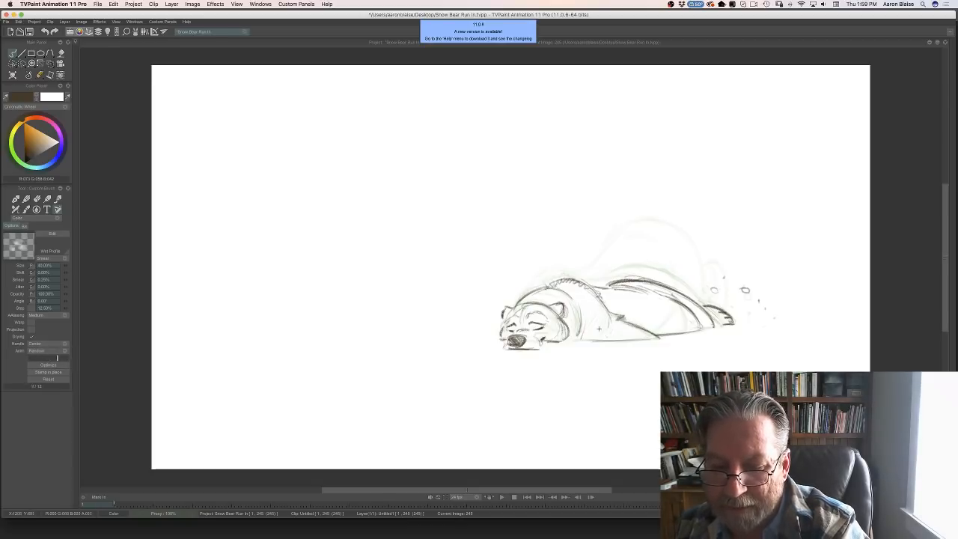
key(Left)
key(Right)
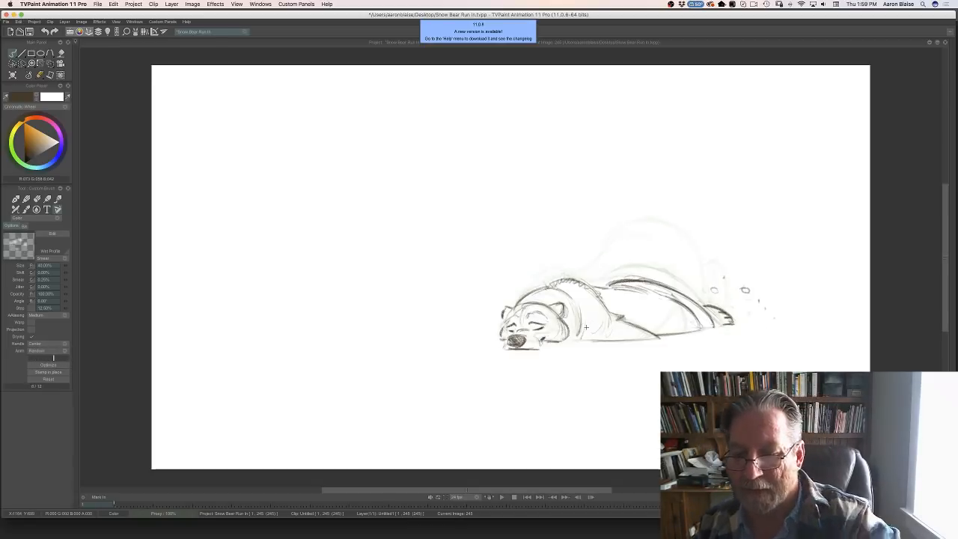
drag(659, 337, 584, 343)
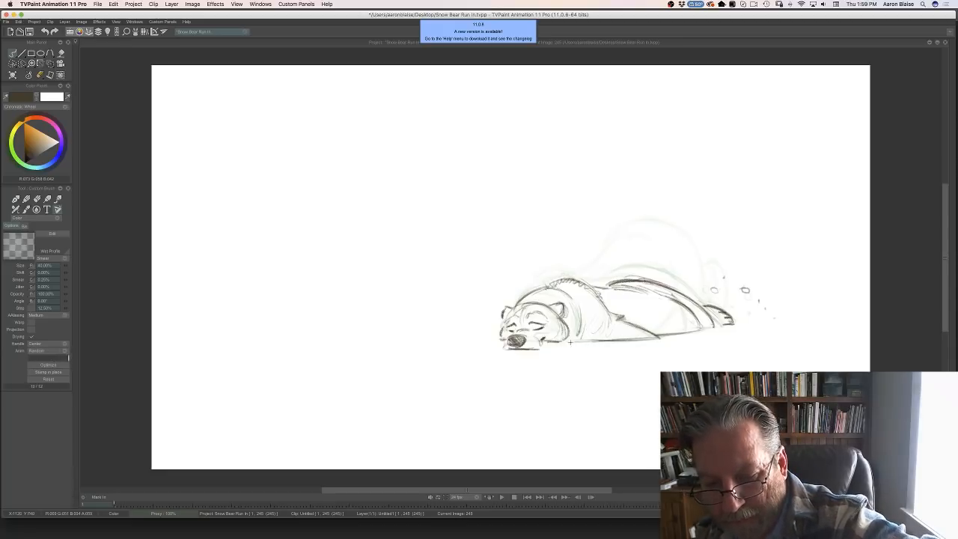
- Flip repeatedly between the landing pose and the preceding images to examine how the bear's body flattens and settles
key(Left)
key(Right)
key(Left)
key(Right)
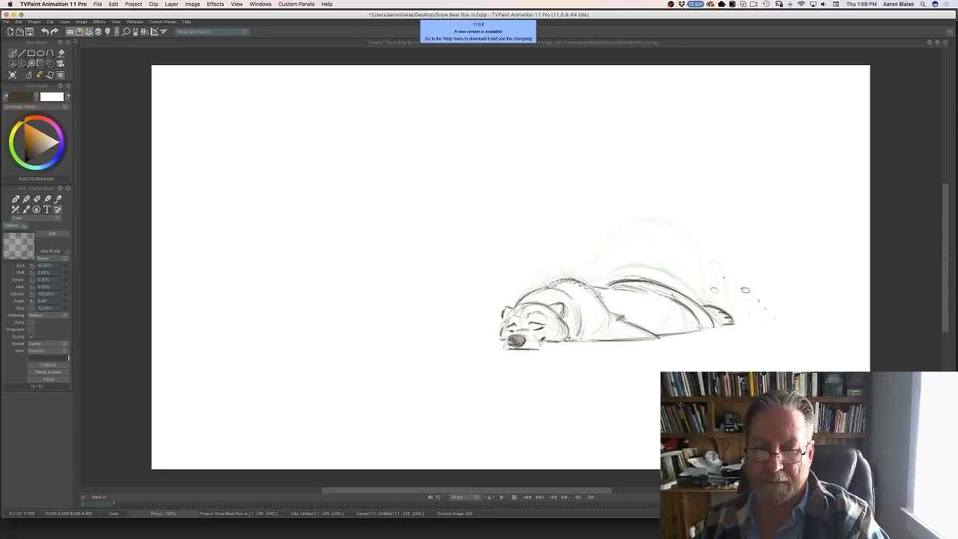
key(Left)
key(Left)
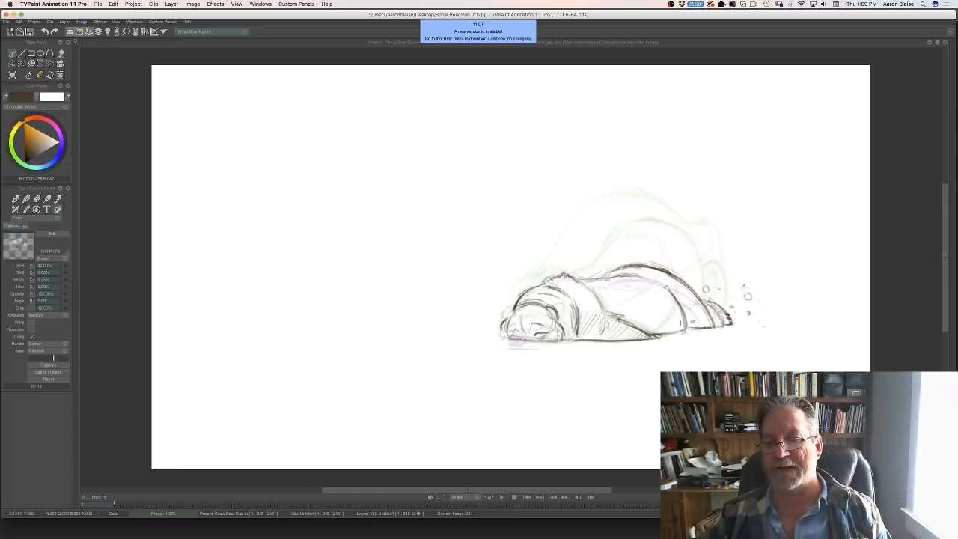
key(Right)
key(Right)
key(Left)
key(Left)
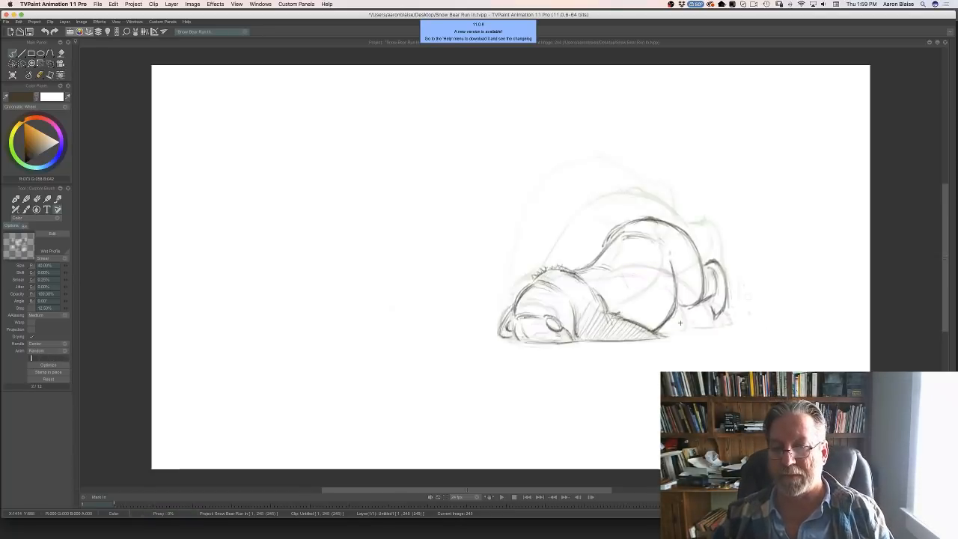
key(Left)
key(Right)
key(Right)
key(Right)
key(Left)
key(Left)
key(Right)
key(Right)
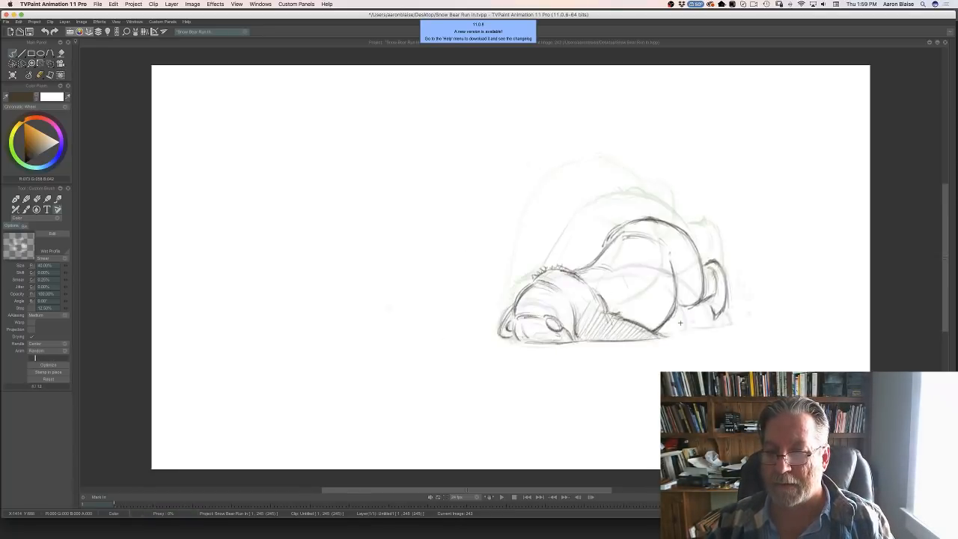
key(Left)
key(Left)
key(Right)
key(Right)
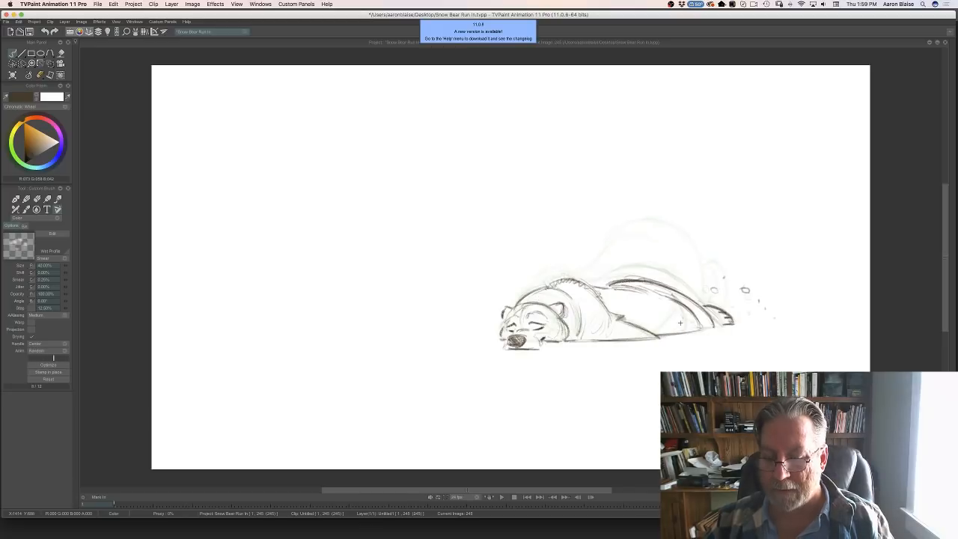
- Bring up the clip timeline, scrub through the earlier poses and adjust the drawing holds near the end of the clip
key(Up)
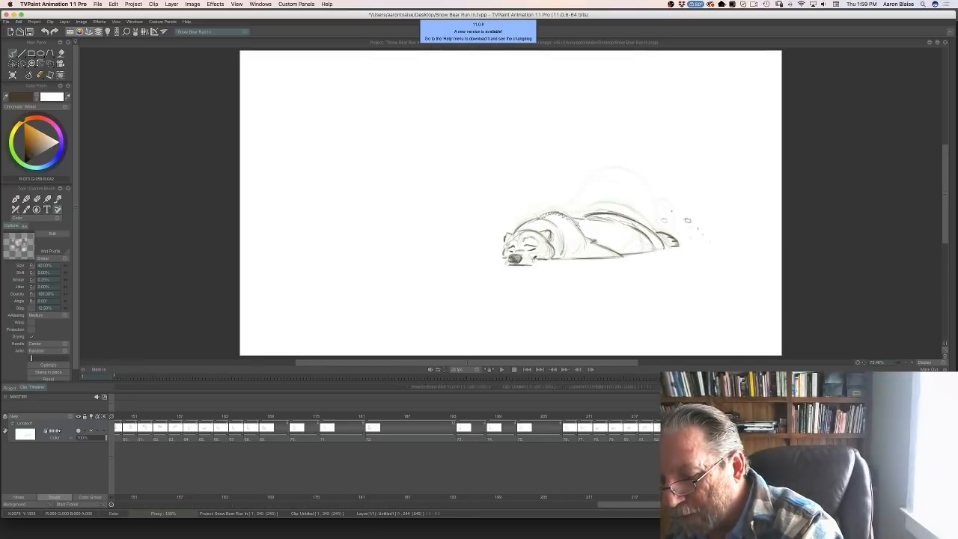
key(Right)
key(Right)
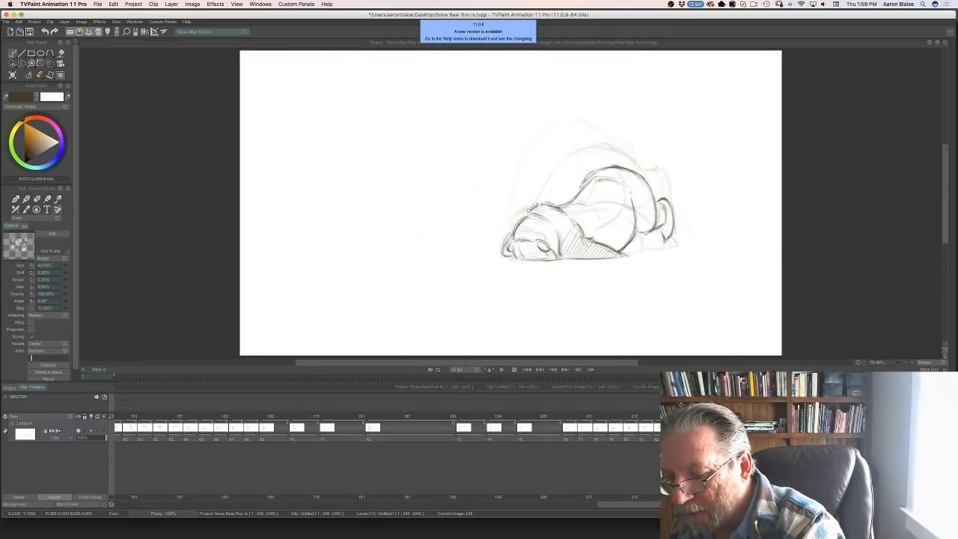
drag(857, 432, 537, 417)
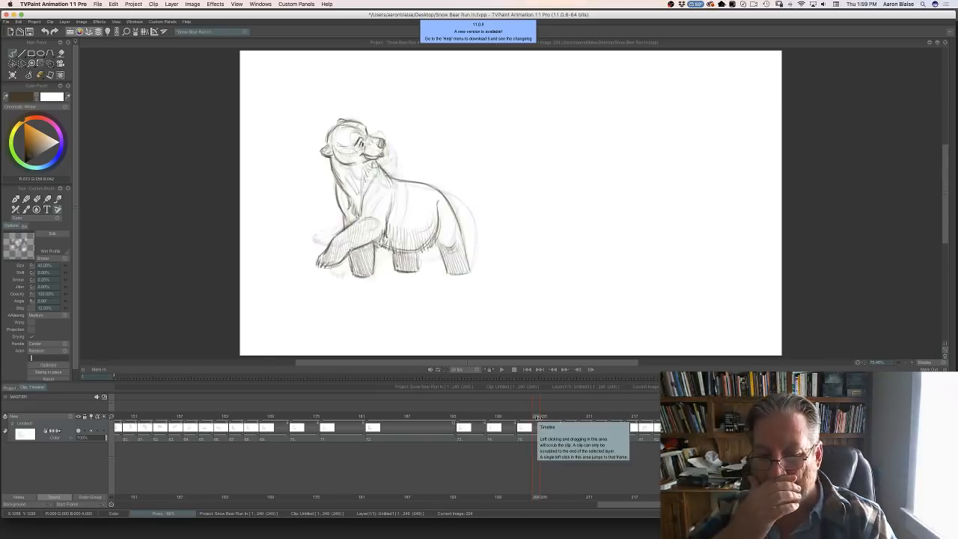
drag(230, 440, 528, 441)
drag(610, 440, 877, 440)
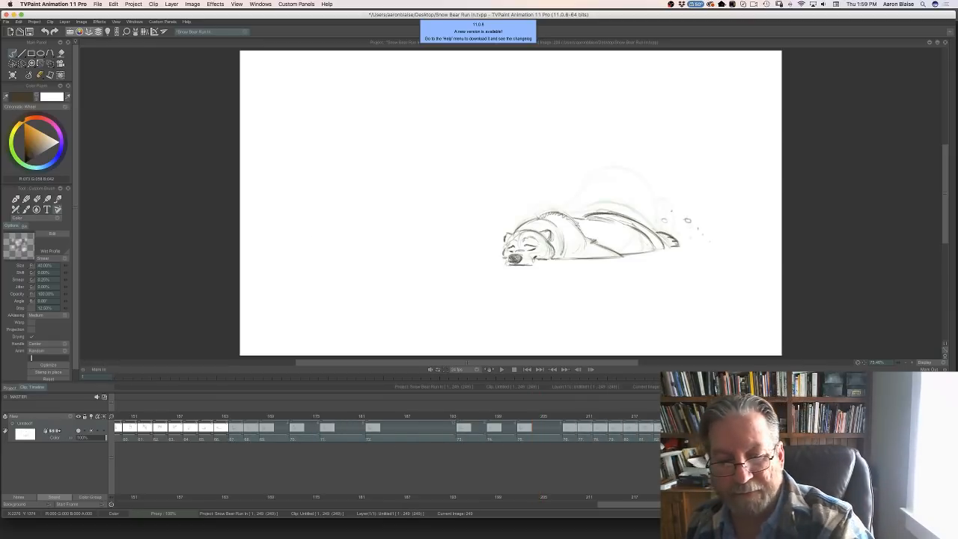
- Play back the animation from earlier in the clip to check the timing up to the bear's fall
click(502, 370)
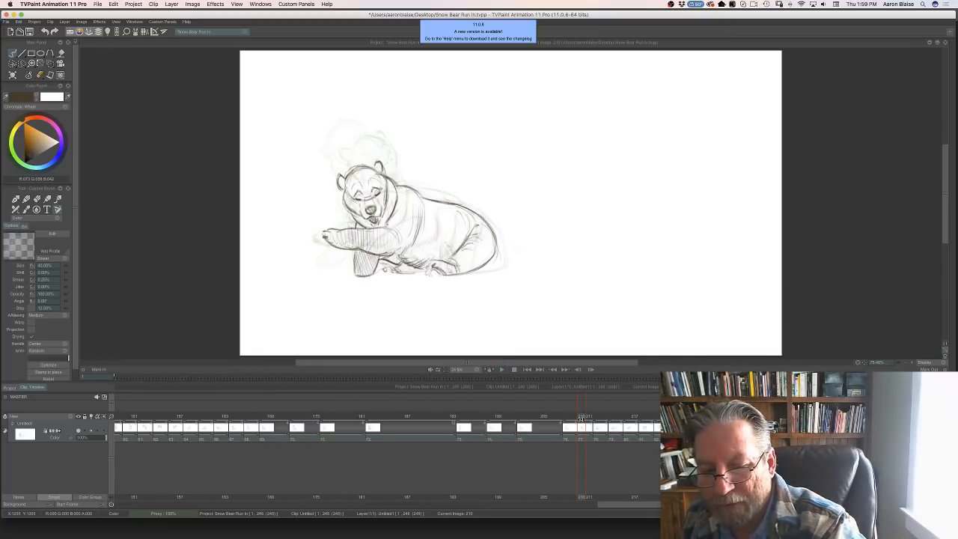
drag(580, 416, 404, 416)
click(501, 370)
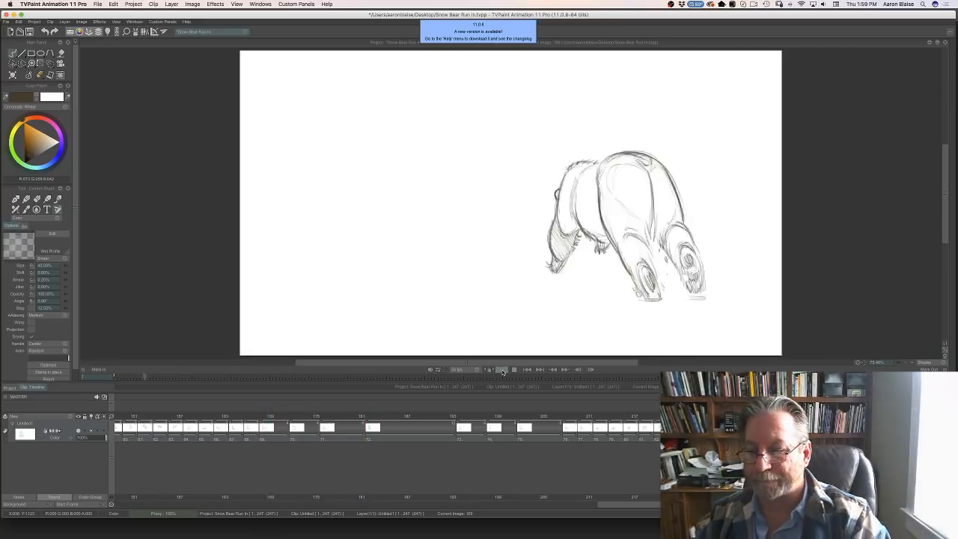
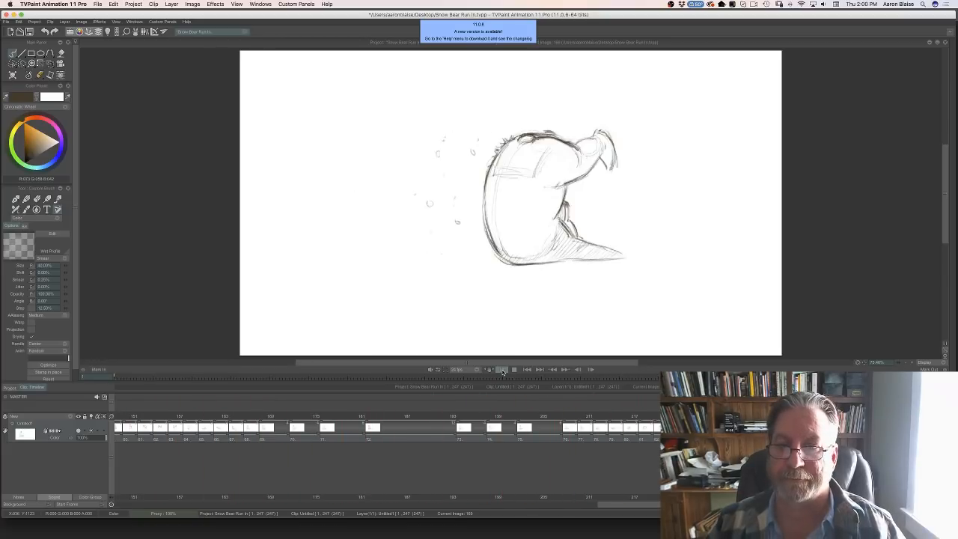
click(512, 369)
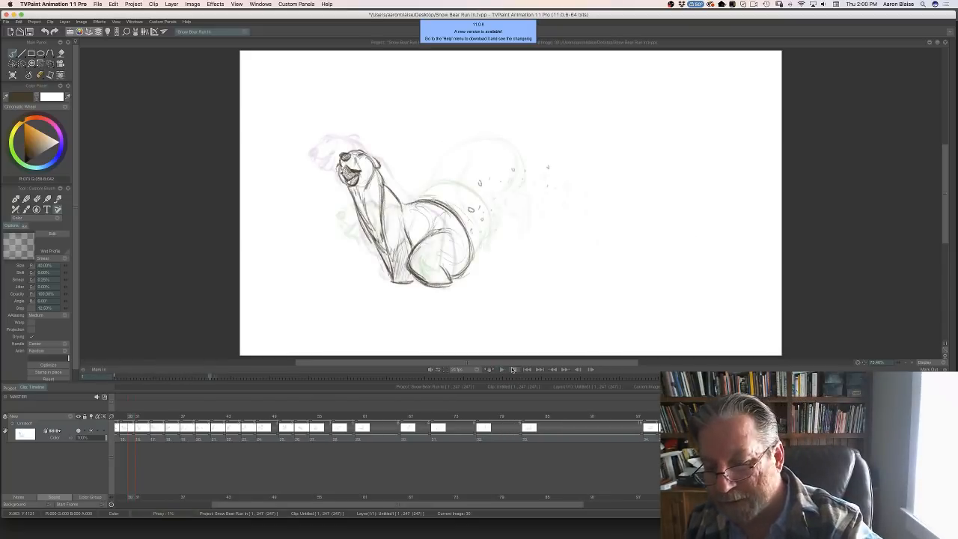
- Add a blank image 248 after the held landing pose at the end of the clip
drag(412, 501, 621, 503)
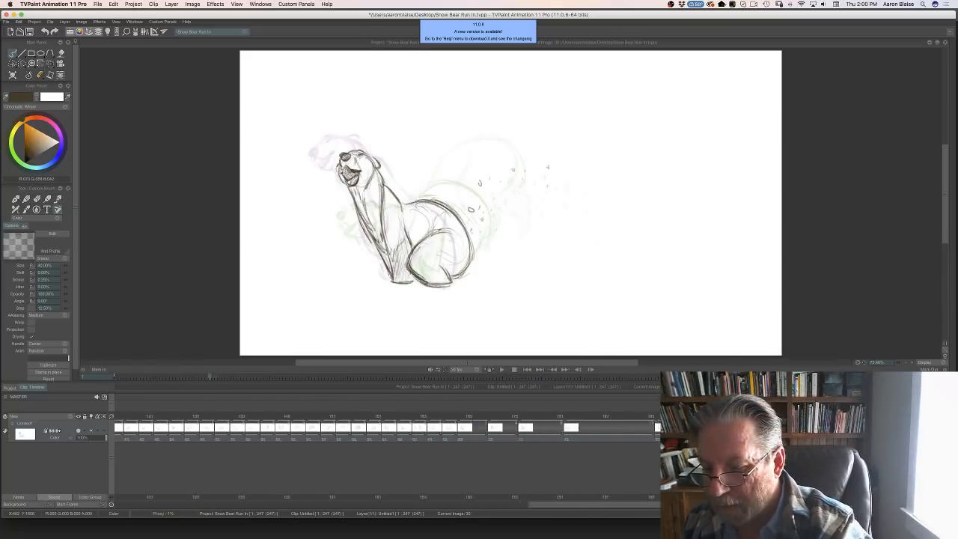
key(End)
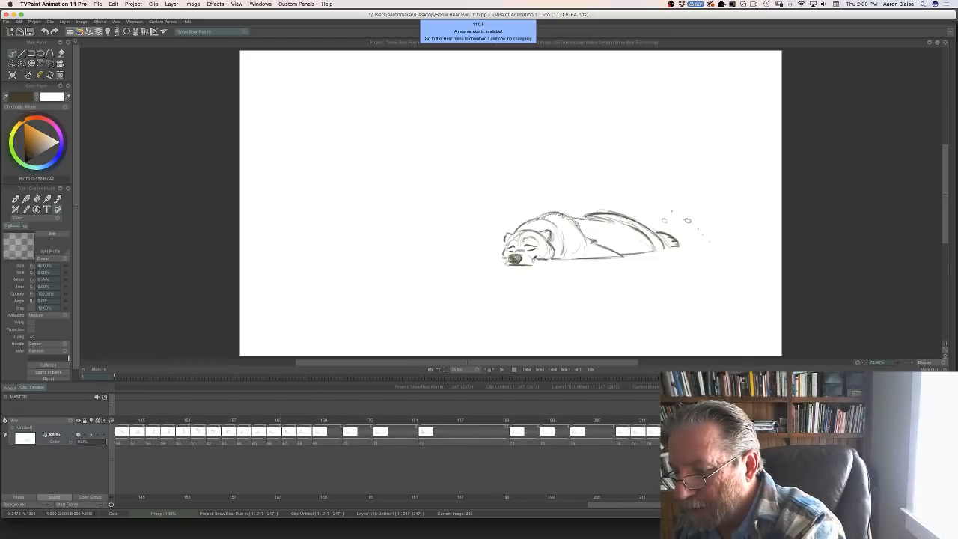
mouse_move(544, 435)
mouse_down()
mouse_move(226, 446)
mouse_move(355, 436)
mouse_move(229, 436)
mouse_move(431, 423)
mouse_move(275, 423)
mouse_move(506, 422)
mouse_move(541, 422)
mouse_move(501, 428)
mouse_move(547, 432)
mouse_up()
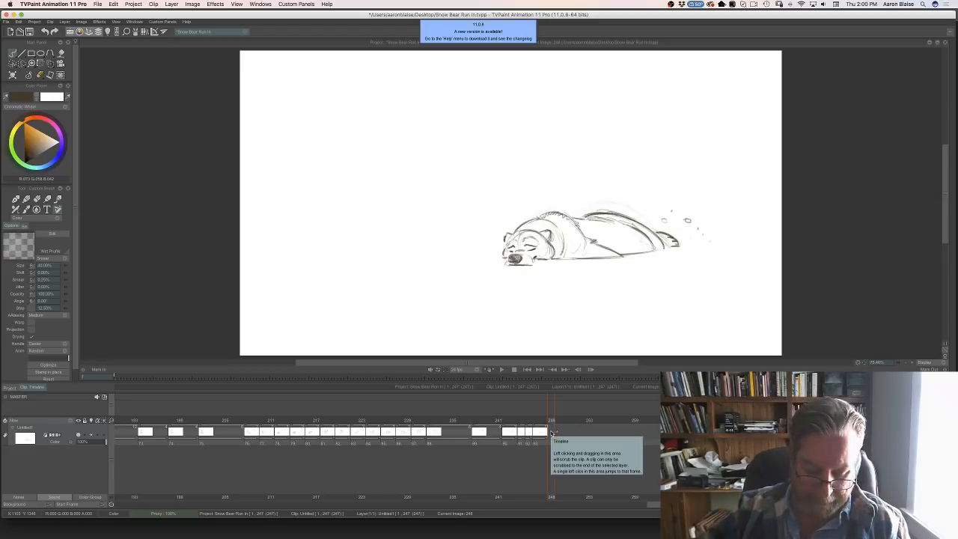
click(11, 76)
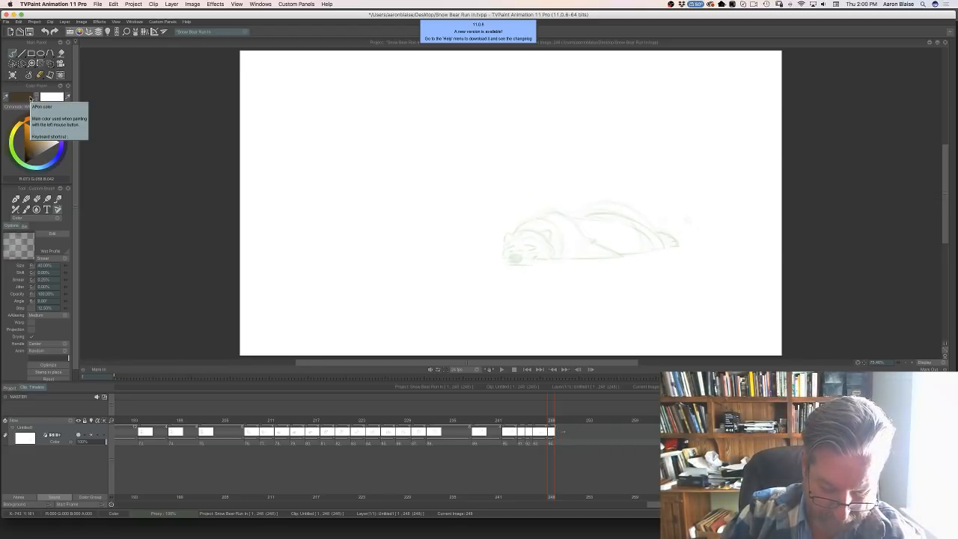
key(Tab)
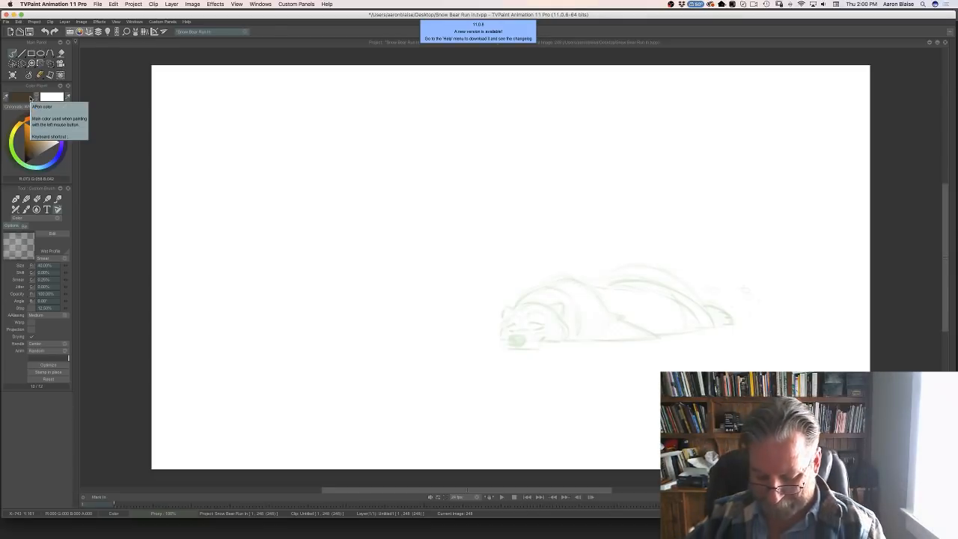
- Draw the raised arc of the bear's rump and the inner thigh curve on image 248, comparing with image 247
key(Left)
key(Right)
key(Left)
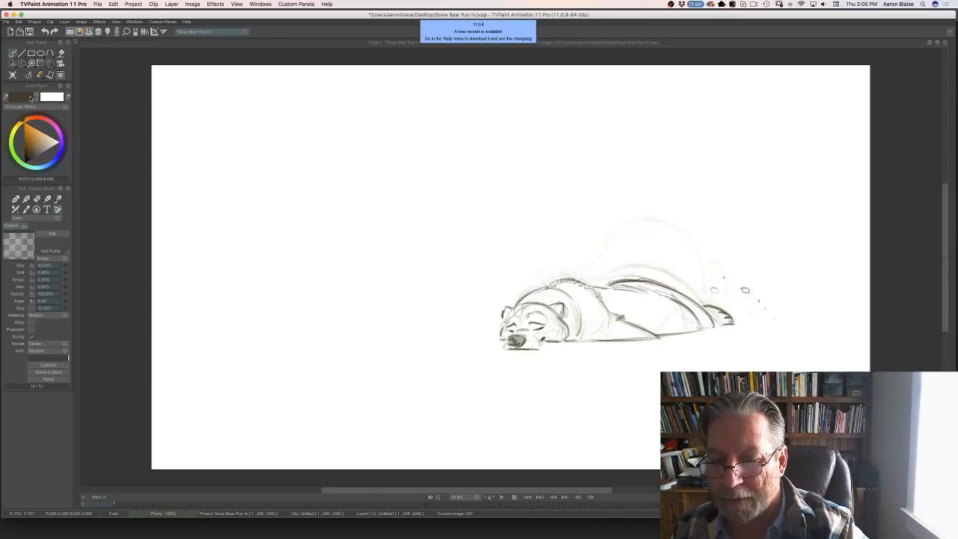
key(Right)
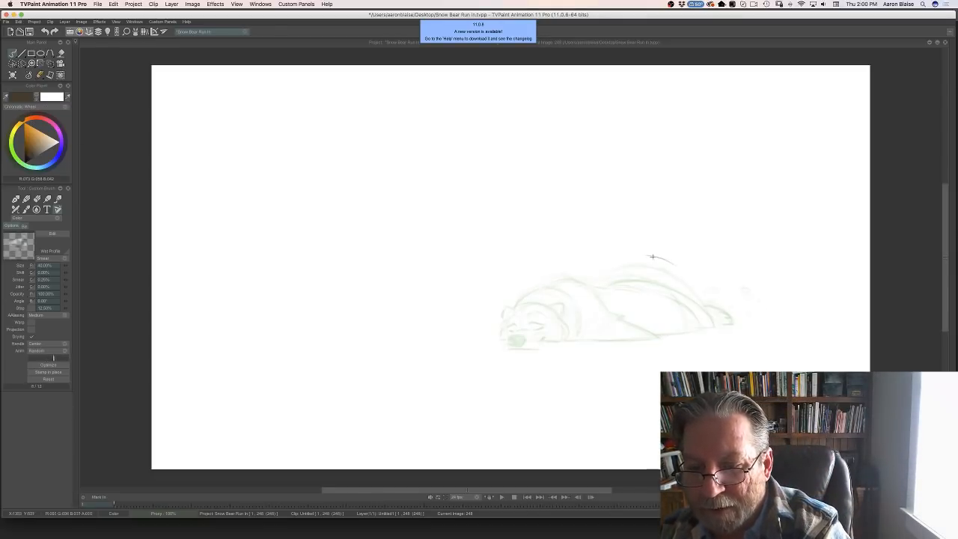
mouse_move(652, 257)
mouse_down()
mouse_move(675, 269)
mouse_move(630, 256)
mouse_up()
key(Left)
key(Right)
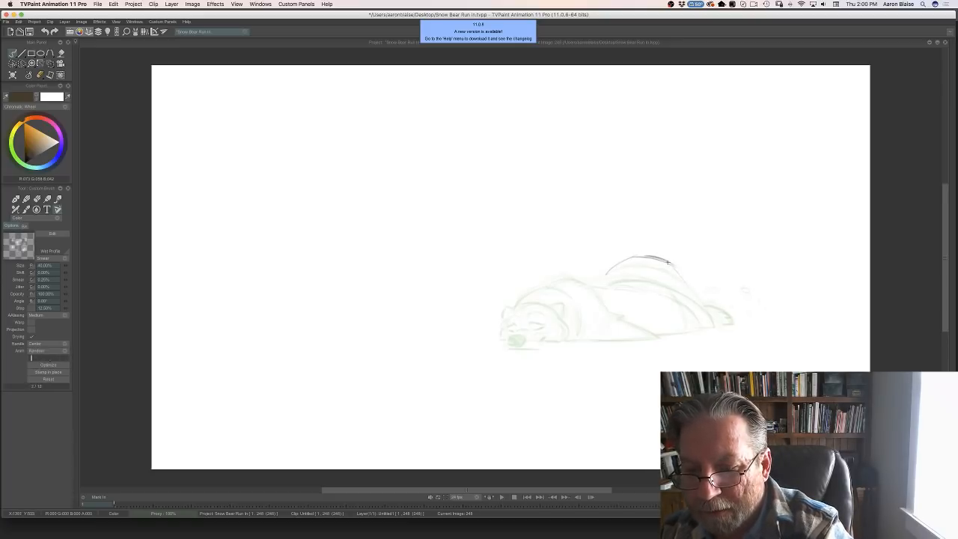
drag(667, 262, 677, 270)
key(Left)
key(Right)
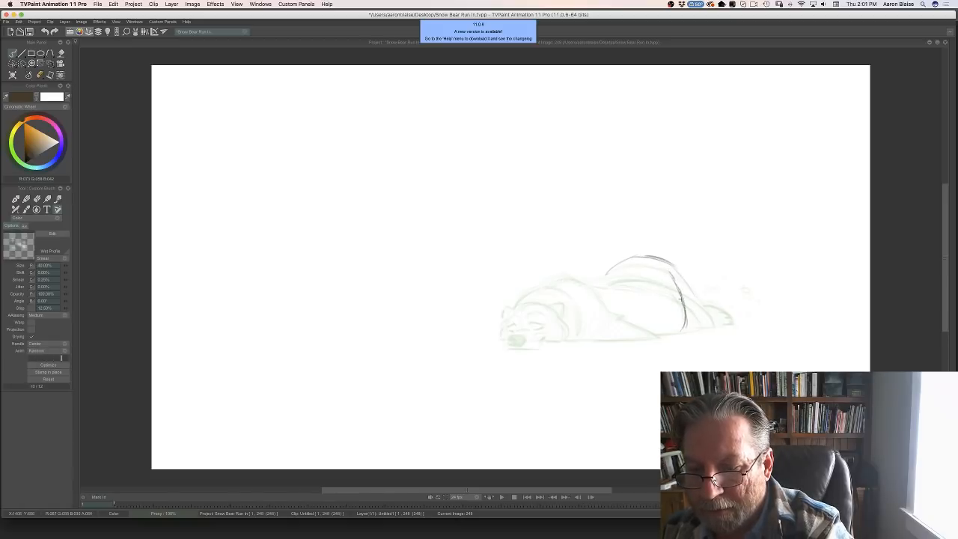
- Draw the outer rear contour of the bear's rump down to the ground, flipping to image 247 to compare
key(Left)
key(Right)
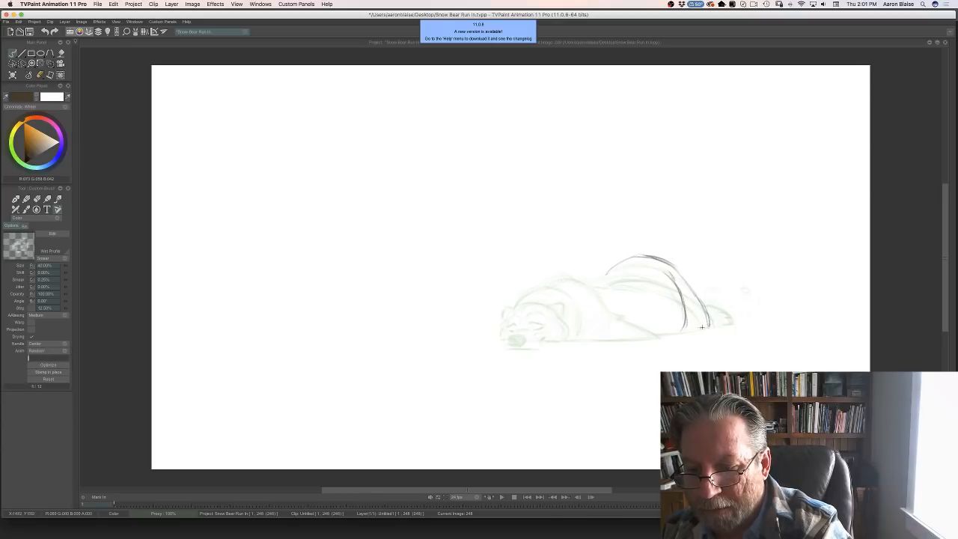
key(Left)
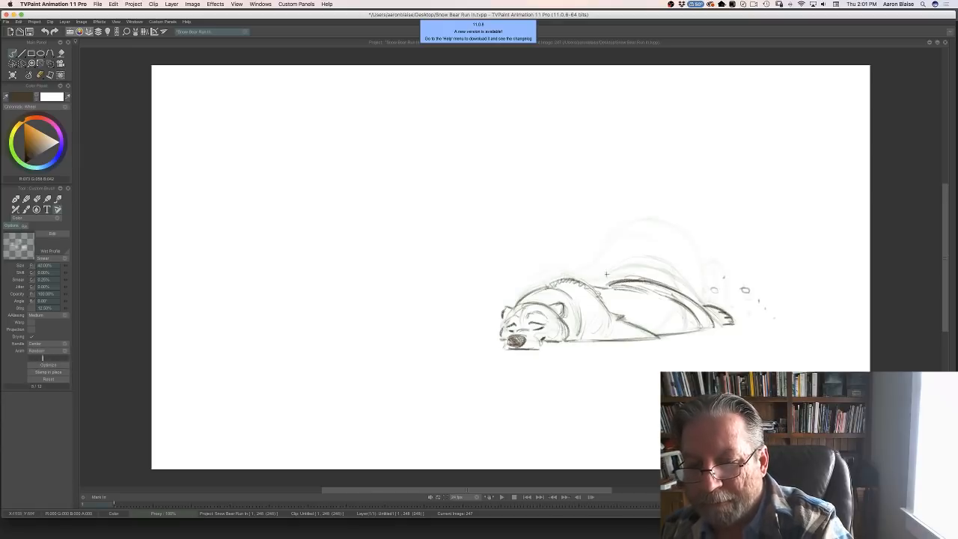
key(Right)
key(Left)
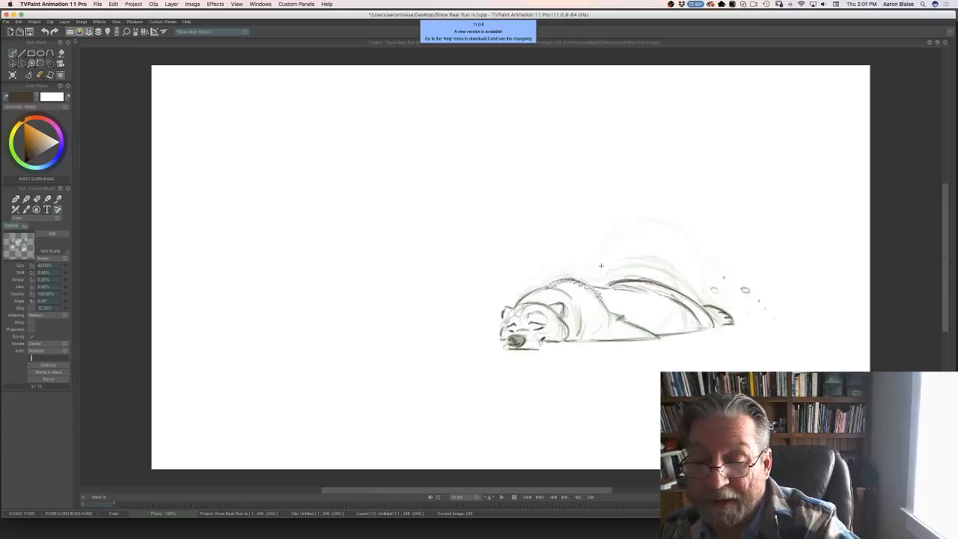
key(Right)
- Extend and darken the bear's back line from the top of the rump down toward the shoulders
drag(608, 263, 597, 273)
key(Left)
key(Right)
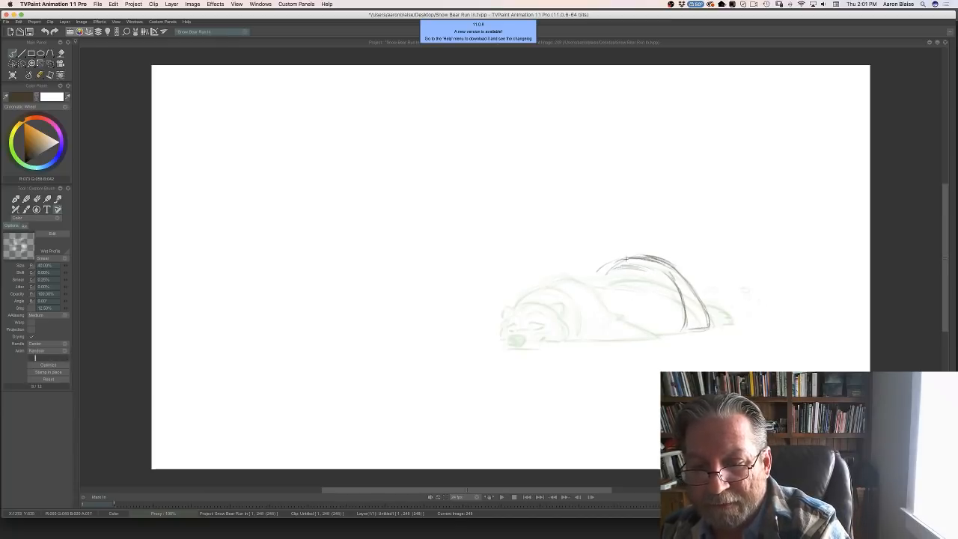
key(Left)
key(Right)
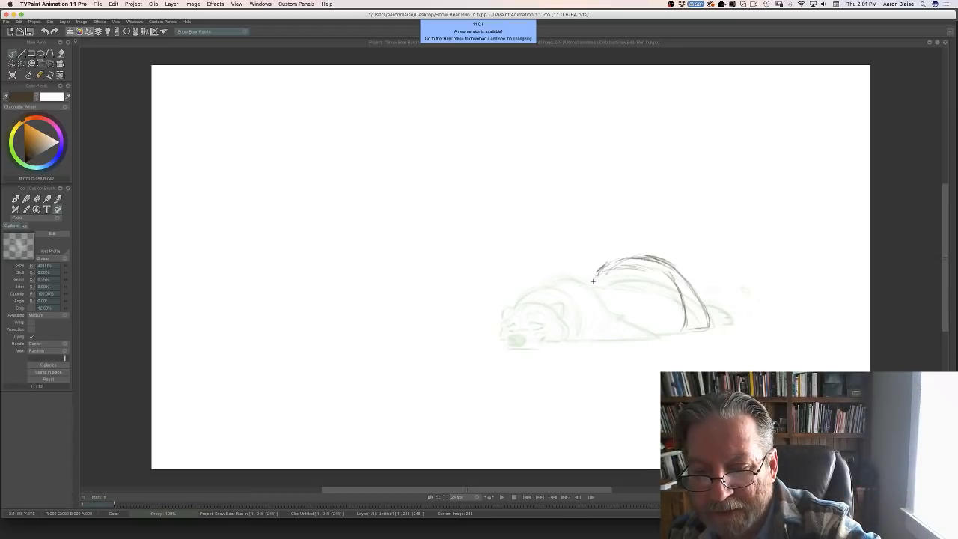
key(Left)
key(Right)
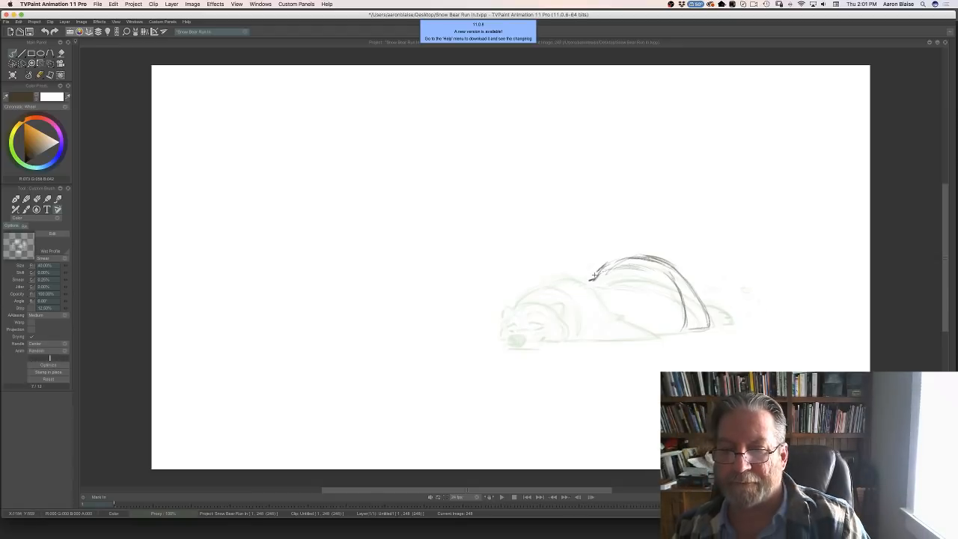
- Flip back through the preceding images to examine how the raised rump follows from the fall and landing pose
key(Left)
key(Right)
key(Left)
key(Left)
key(Left)
key(Left)
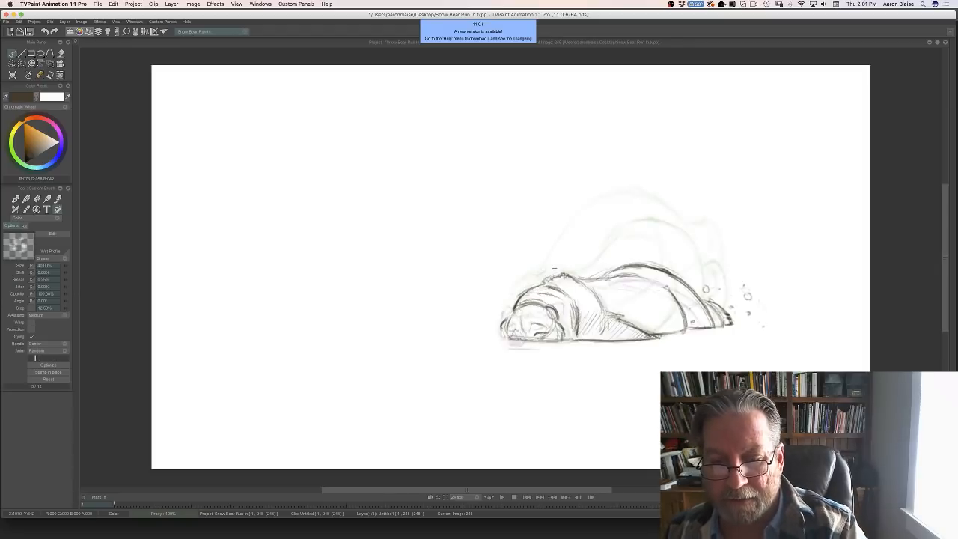
key(Right)
key(Right)
key(Right)
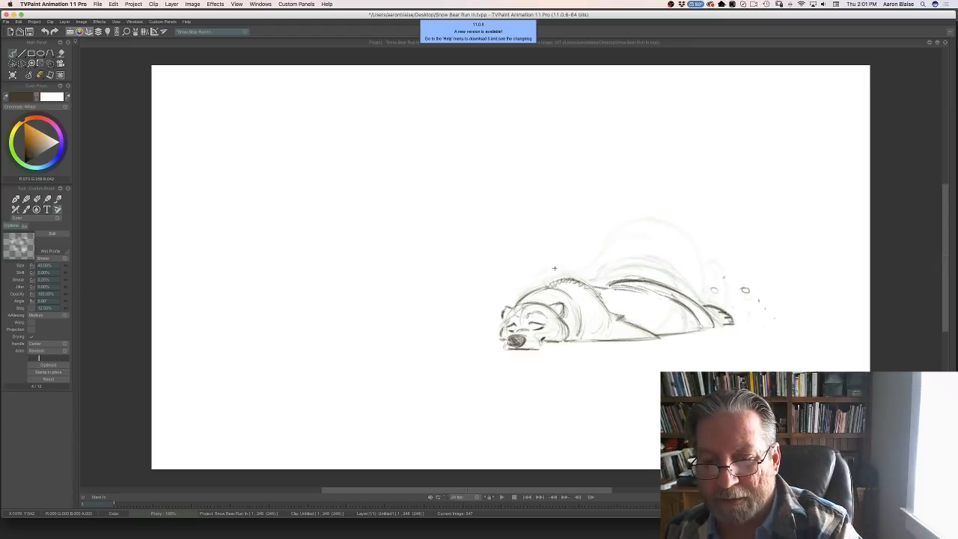
- Draw the bear's lower thigh line and the hind foot behind the rump on image 248, comparing with image 247
key(Right)
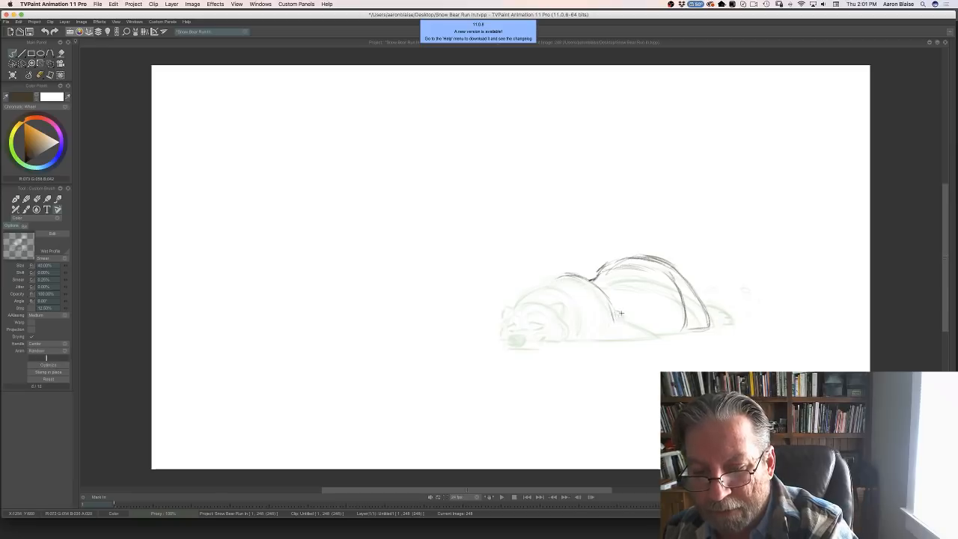
drag(626, 318, 663, 338)
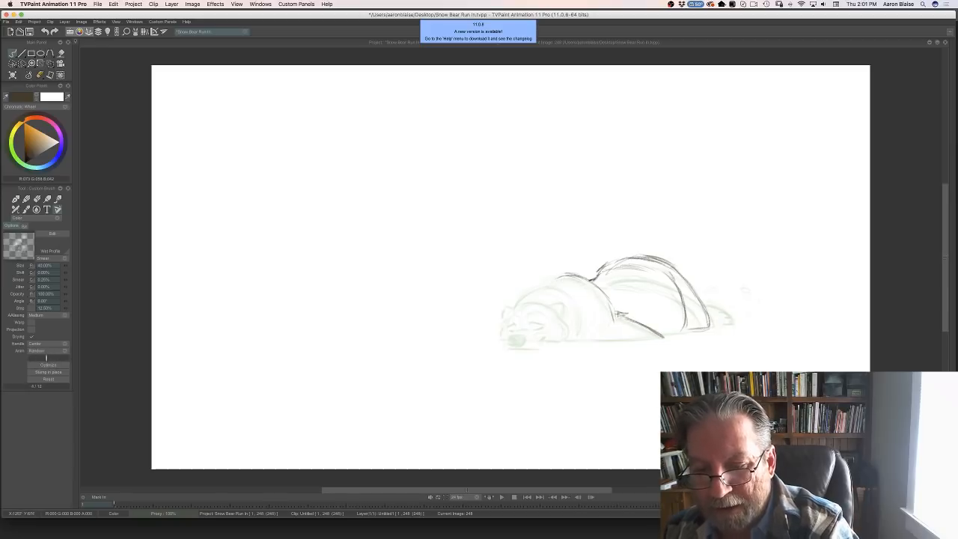
key(Left)
key(Right)
key(Left)
key(Right)
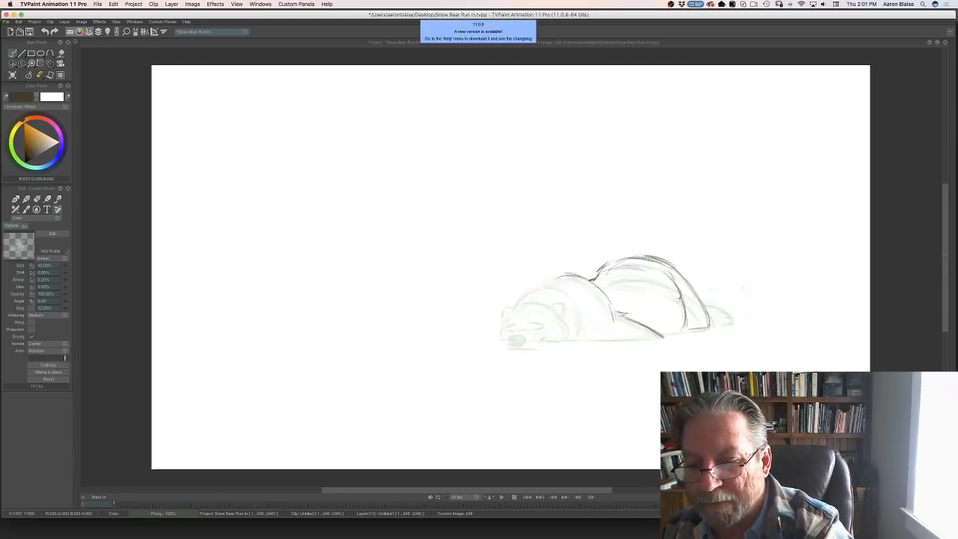
key(Left)
key(Right)
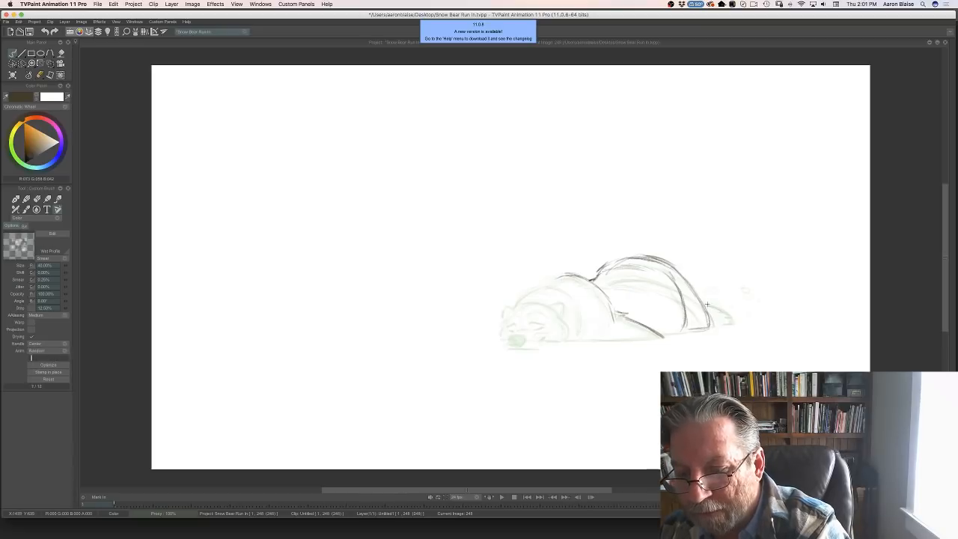
mouse_move(707, 305)
mouse_down()
mouse_move(730, 324)
mouse_move(665, 265)
mouse_move(634, 260)
mouse_up()
- Flip repeatedly between images 247 and 248 to examine how the rump rebounds from the flattened landing pose
key(Left)
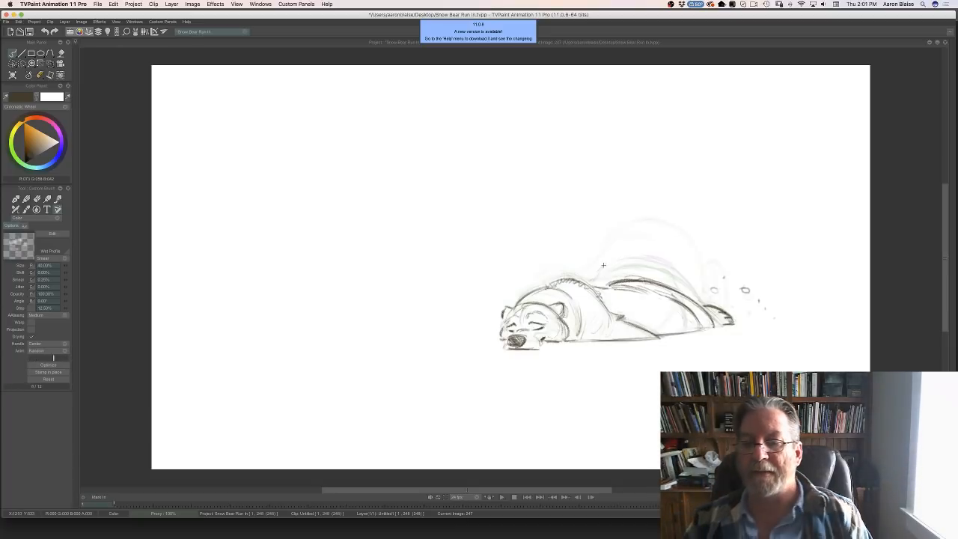
key(Right)
key(Left)
key(Right)
key(Left)
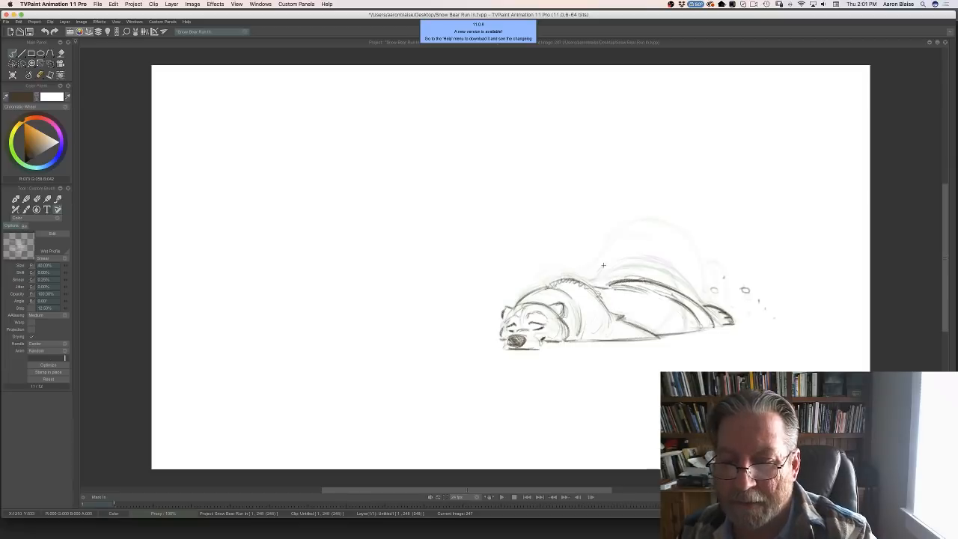
key(Right)
key(Left)
key(Right)
key(Left)
key(Right)
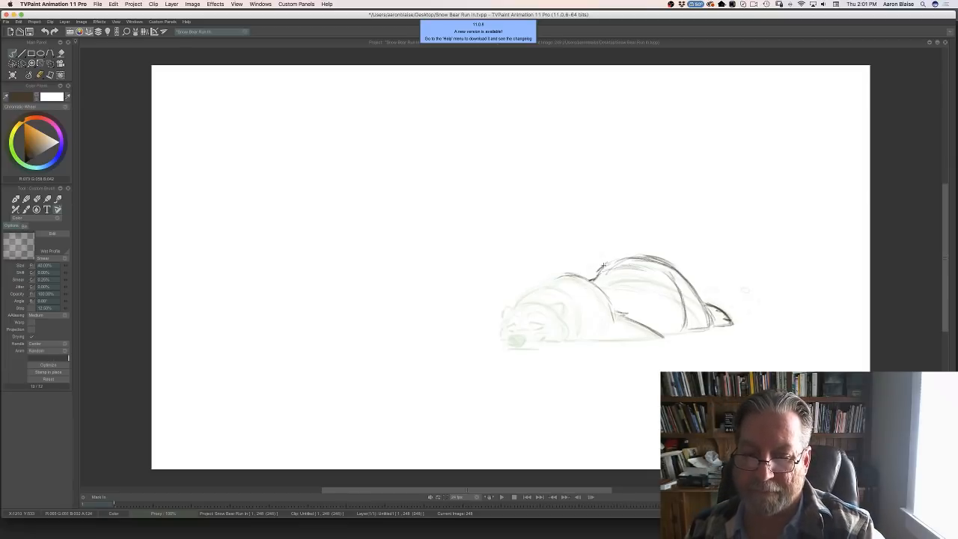
key(Left)
key(Right)
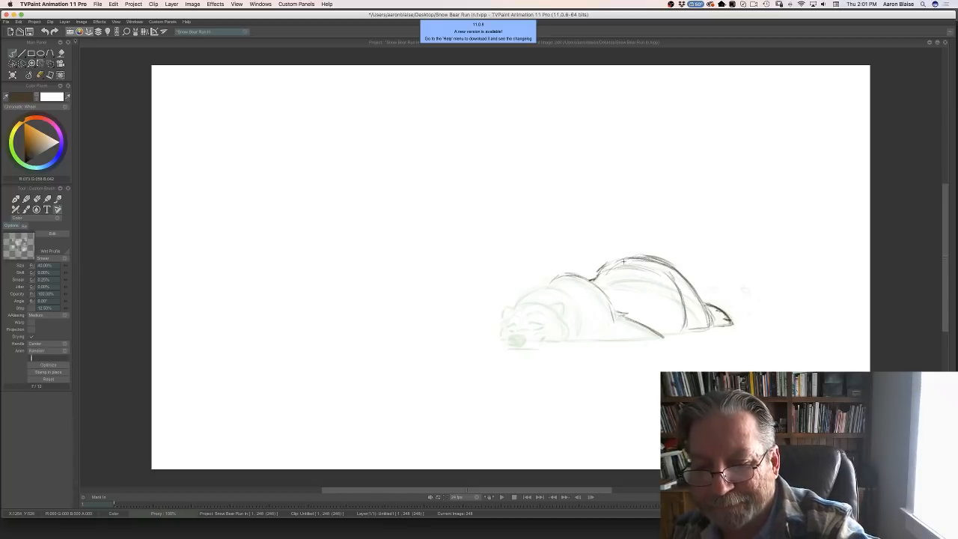
- Darken the back line at the front of the rump and add jagged fur strokes over the shoulders on image 248
mouse_move(602, 268)
mouse_down()
mouse_move(633, 258)
mouse_move(597, 271)
mouse_up()
key(Left)
key(Right)
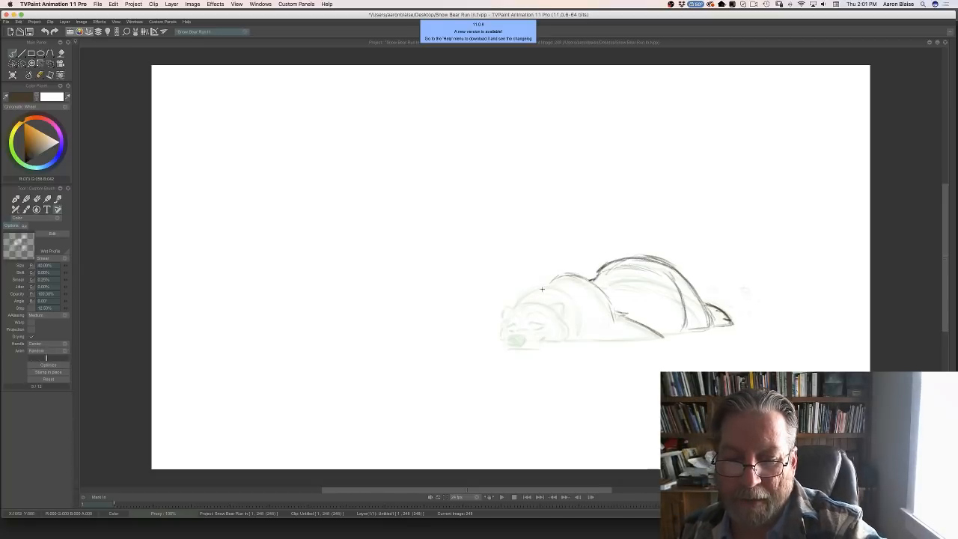
mouse_move(543, 287)
mouse_down()
mouse_move(579, 275)
mouse_move(603, 295)
mouse_up()
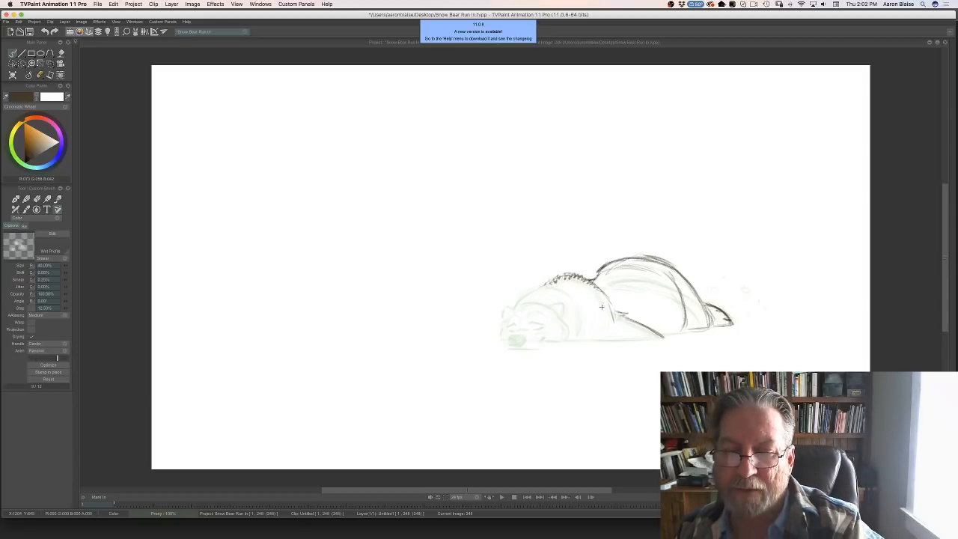
key(Left)
key(Right)
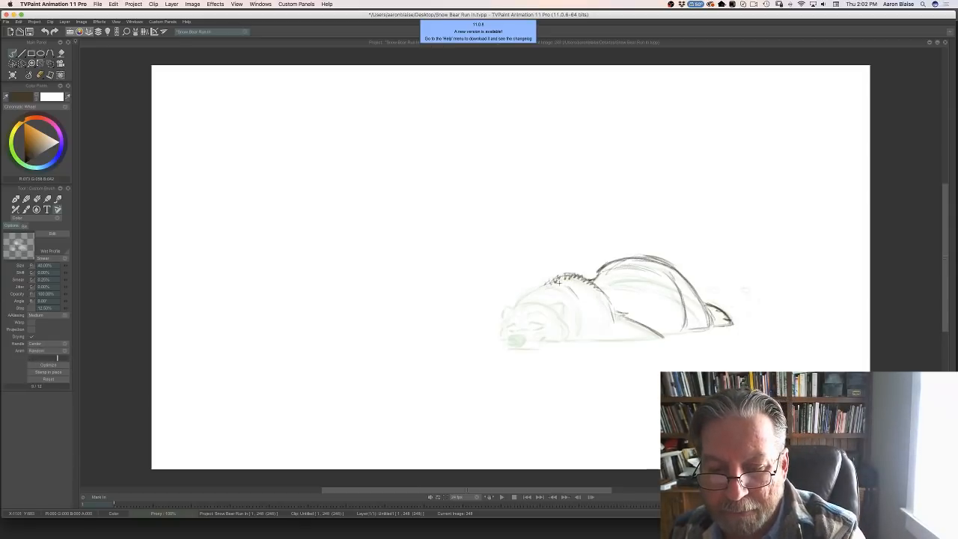
- Draw the bear's neck curves and darken the contour from the shoulders down to the head, checking against the preceding images
key(Left)
key(Right)
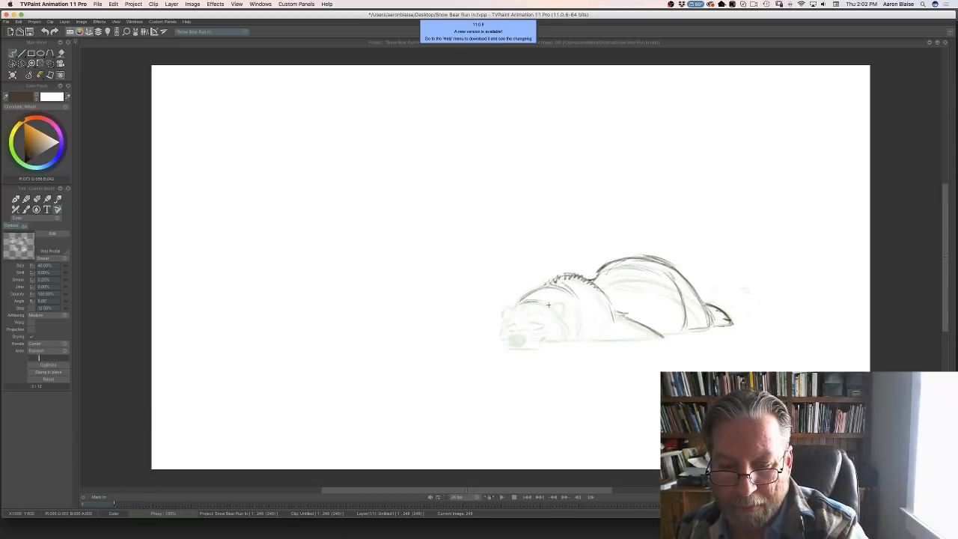
key(Left)
key(Right)
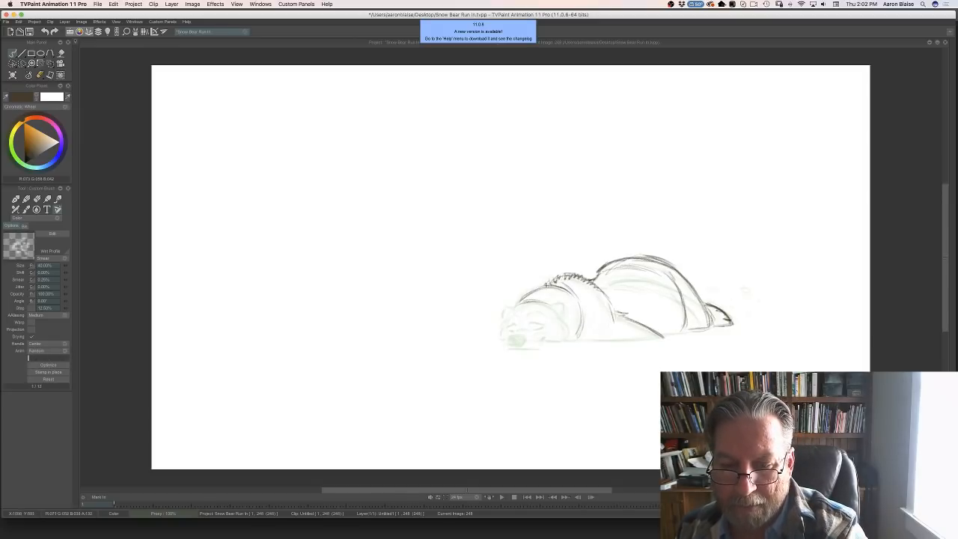
drag(546, 284, 517, 303)
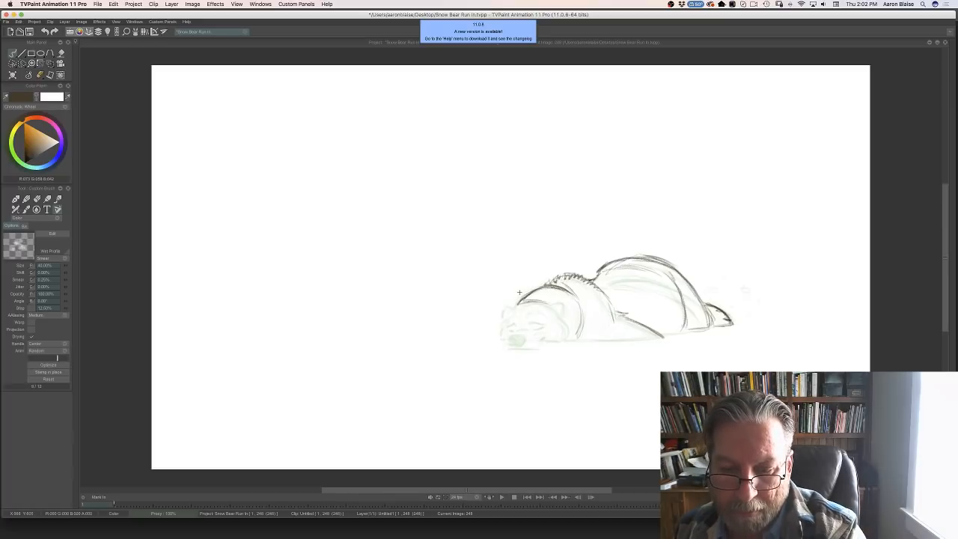
key(Left)
key(Left)
key(Left)
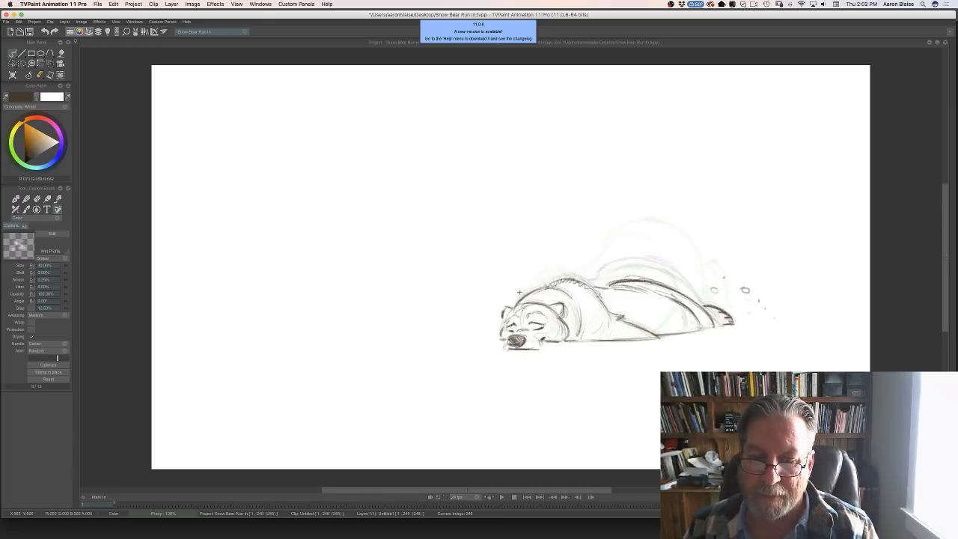
key(Right)
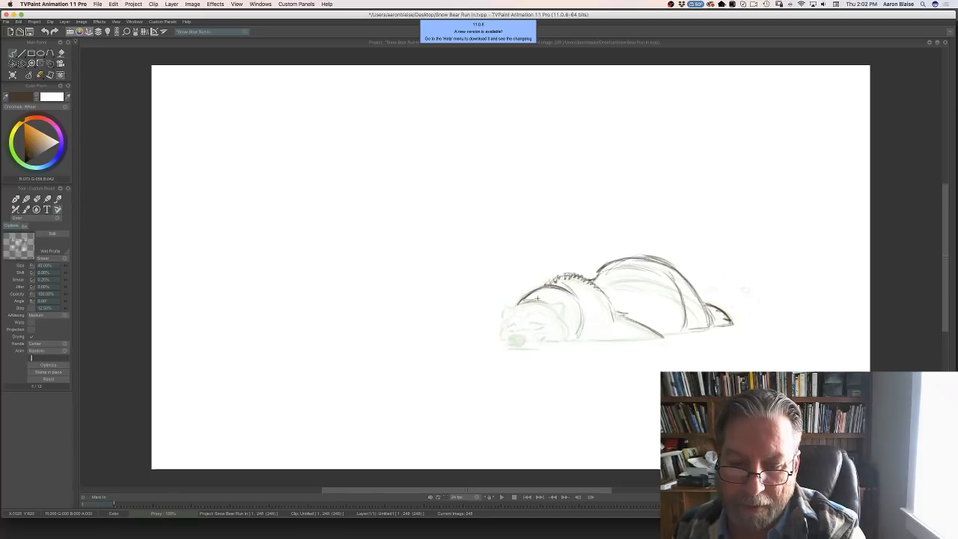
- Draw the top of the bear's head with its near ear and start the far side of the face
mouse_move(523, 301)
mouse_down()
mouse_move(555, 297)
mouse_move(562, 309)
mouse_move(559, 297)
mouse_move(507, 314)
mouse_move(561, 329)
mouse_up()
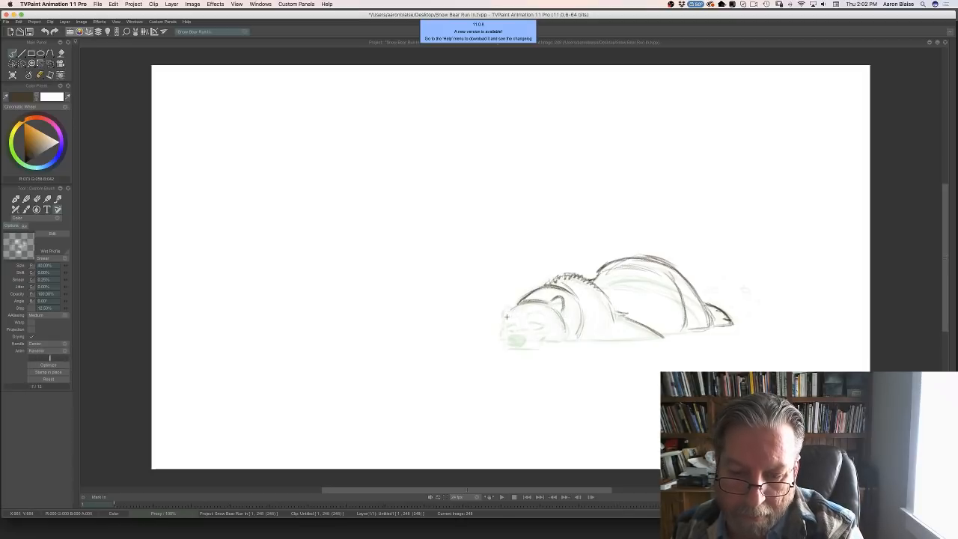
drag(507, 317, 498, 339)
key(e)
key(Left)
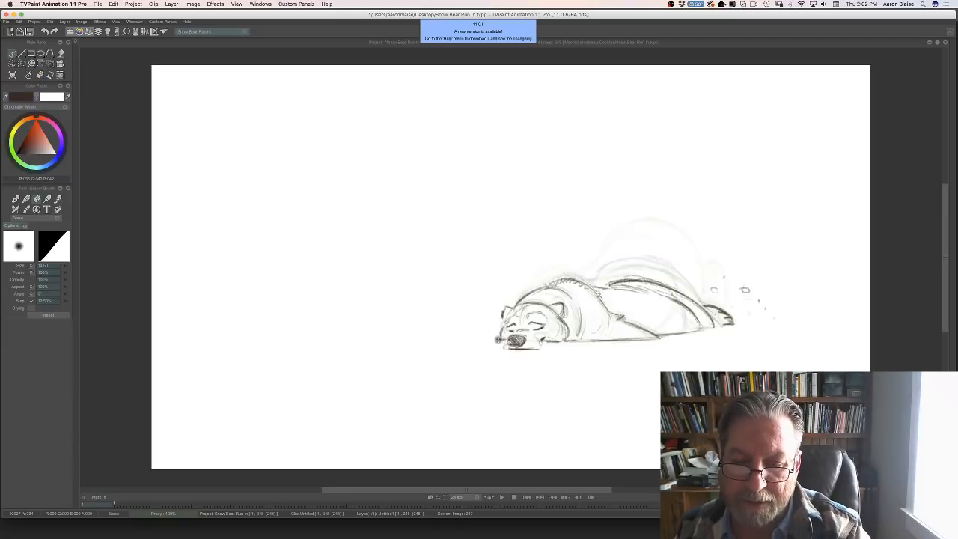
key(Right)
key(e)
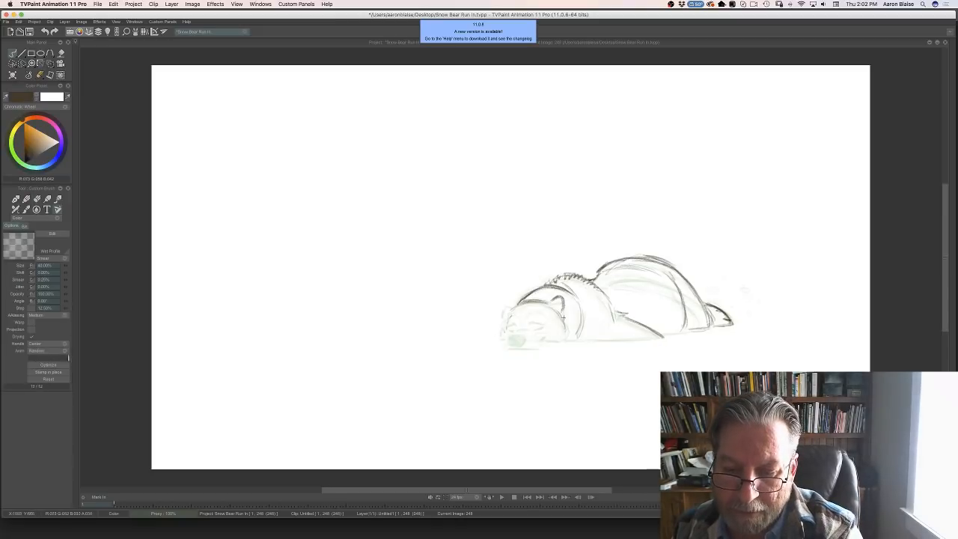
- Draw the bear's cheek, closed eyes, brows, shaded nose and muzzle on image 248, and save the project
mouse_move(560, 315)
mouse_down()
mouse_move(571, 336)
mouse_move(502, 326)
mouse_move(537, 326)
mouse_move(527, 314)
mouse_move(531, 324)
mouse_move(505, 326)
mouse_move(519, 332)
mouse_up()
key(Left)
key(Right)
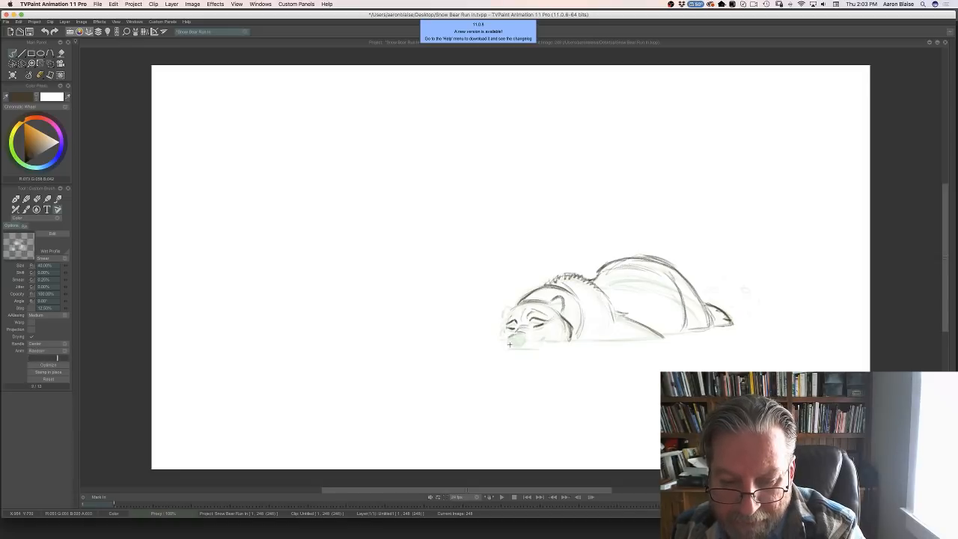
drag(524, 337, 505, 340)
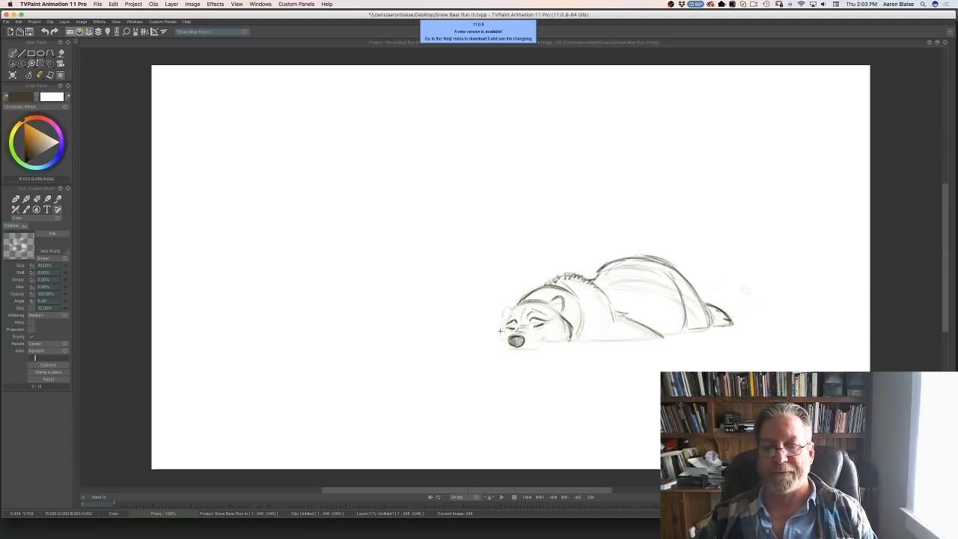
drag(528, 327, 537, 340)
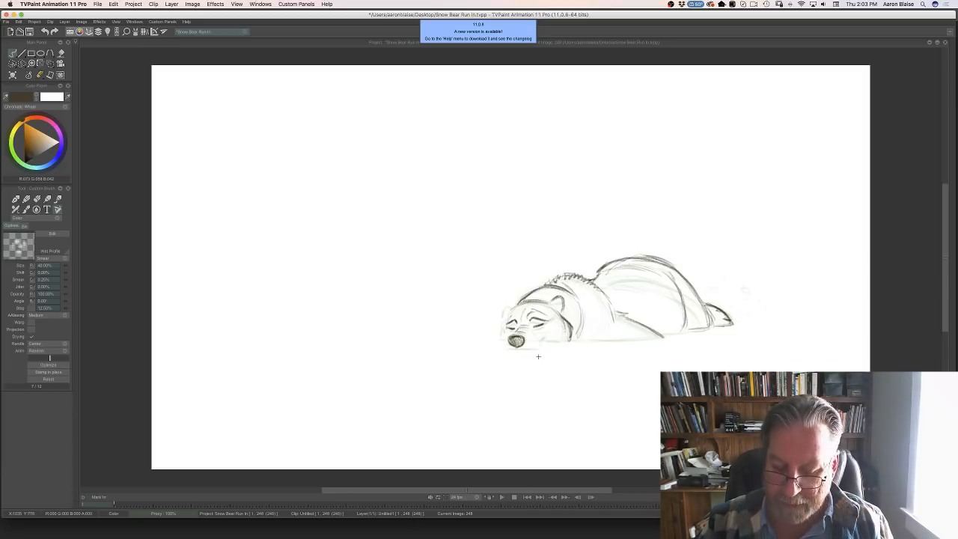
key(super+s)
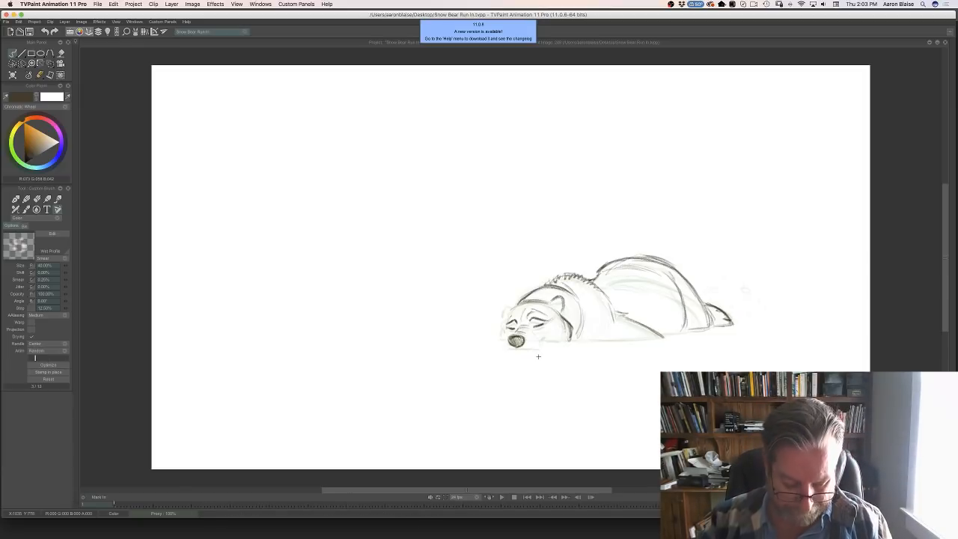
- Show the timeline and create a new untitled project at 1920 x 1080 and 24 fps
key(Tab)
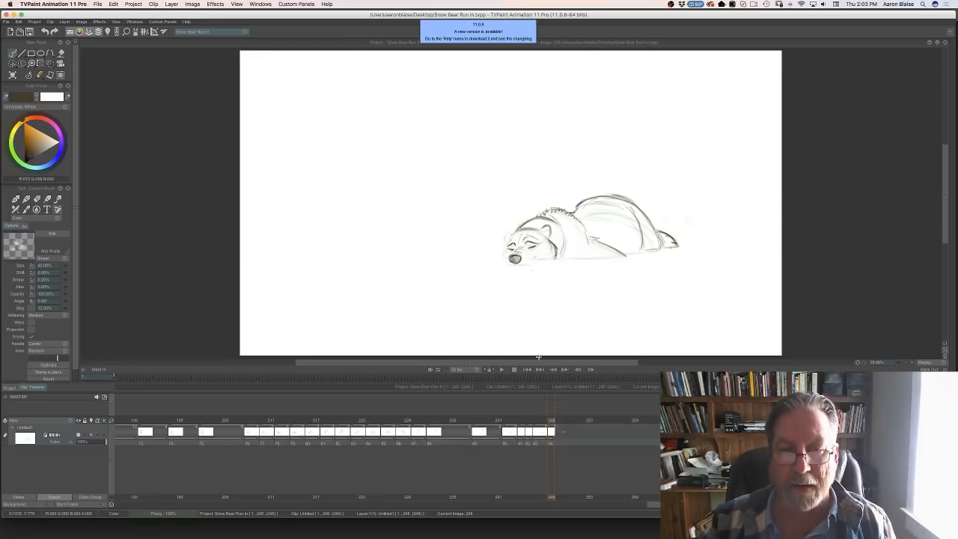
click(97, 4)
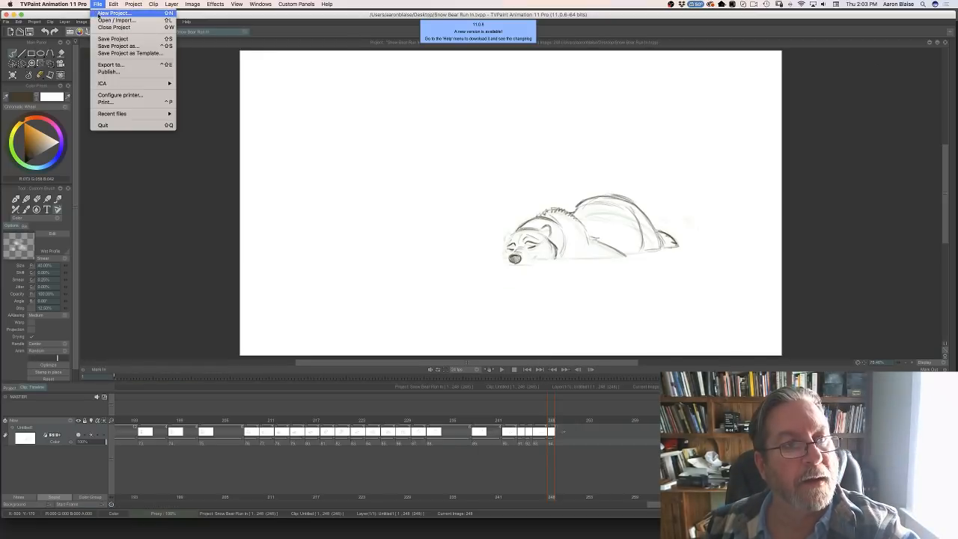
click(101, 13)
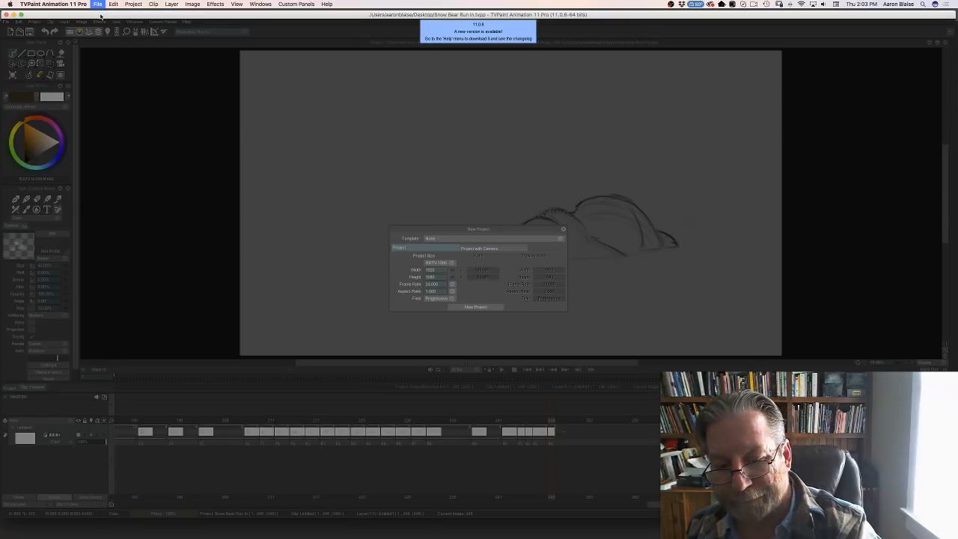
click(475, 307)
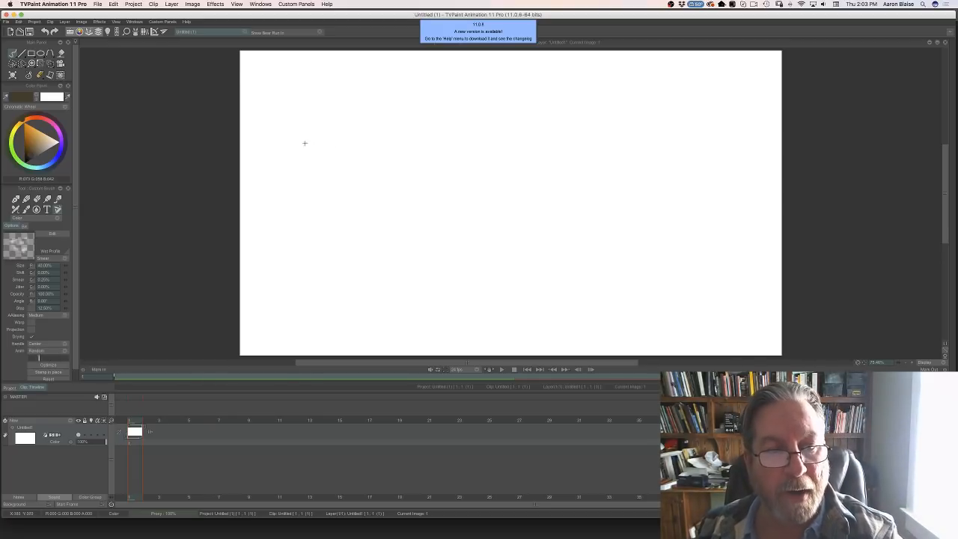
- Sketch a small circle near the canvas's left edge on the first image and add a blank second image
mouse_move(305, 142)
mouse_down()
mouse_move(299, 176)
mouse_move(296, 160)
mouse_move(313, 178)
mouse_up()
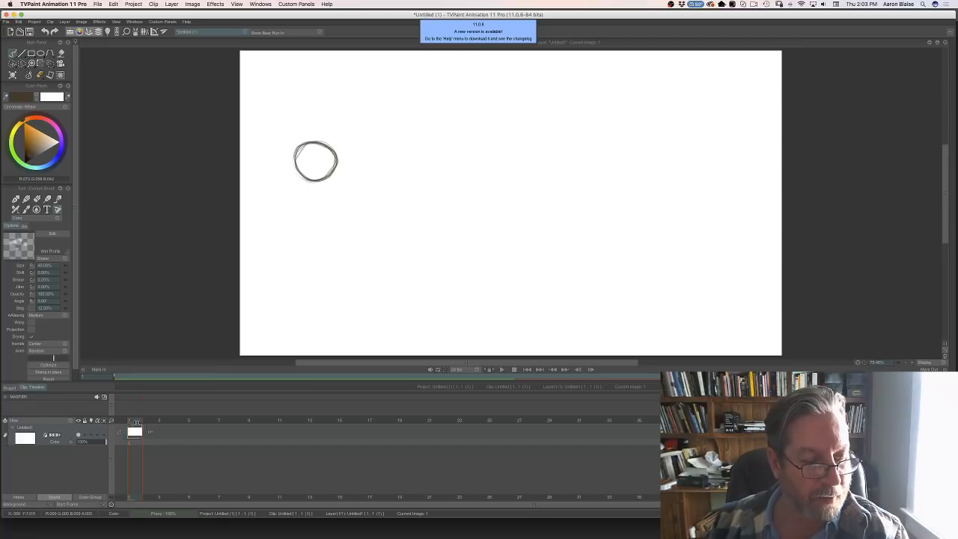
click(153, 421)
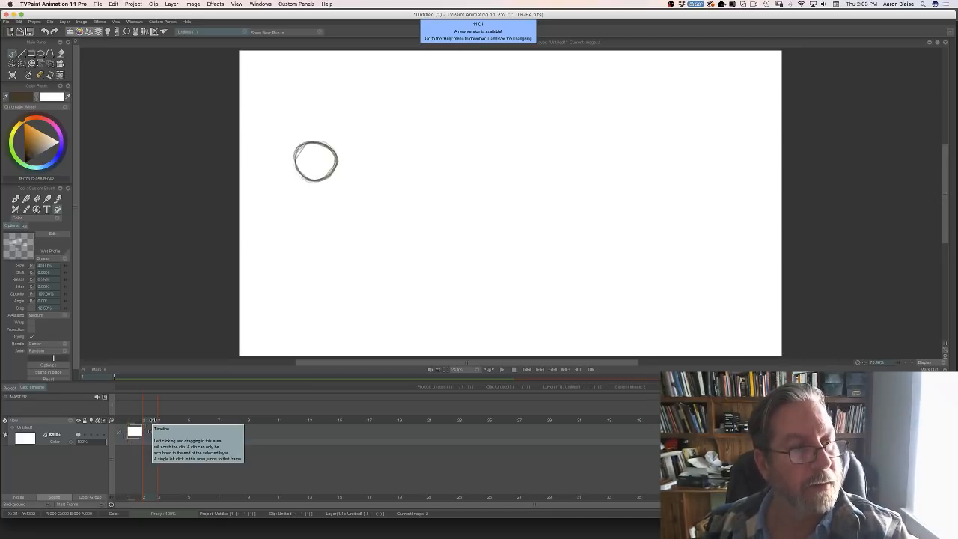
key(Return)
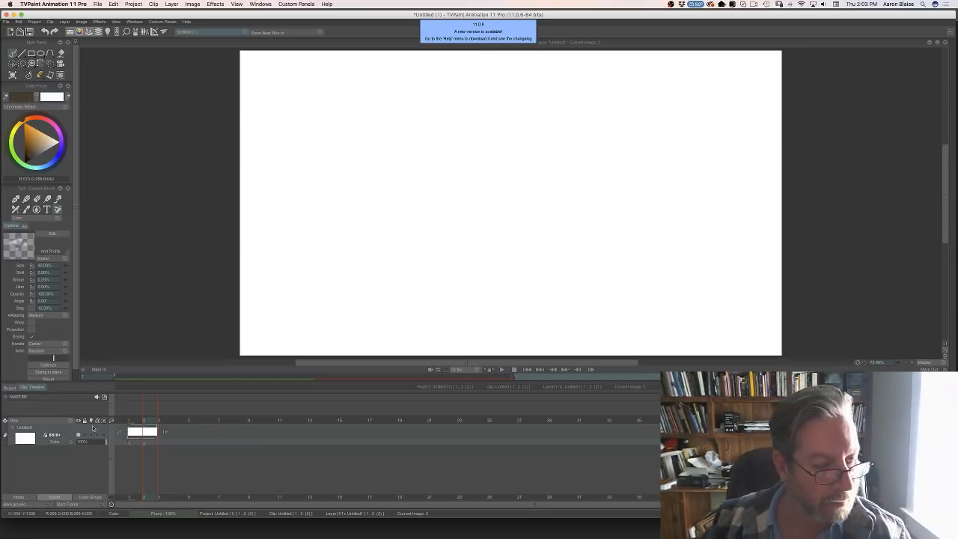
- Turn on the layer's light table and sketch a larger circle near the canvas's right edge on image 2
click(89, 421)
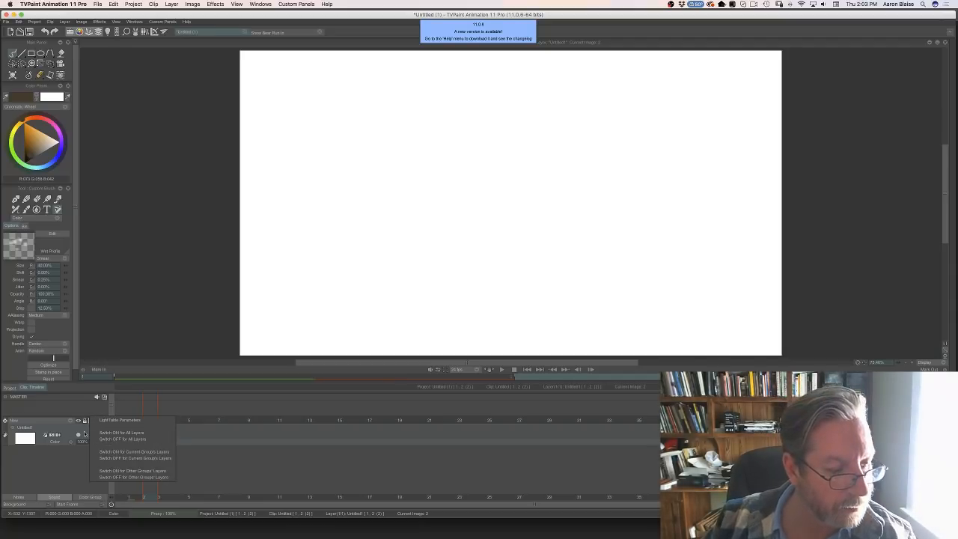
click(135, 457)
click(90, 435)
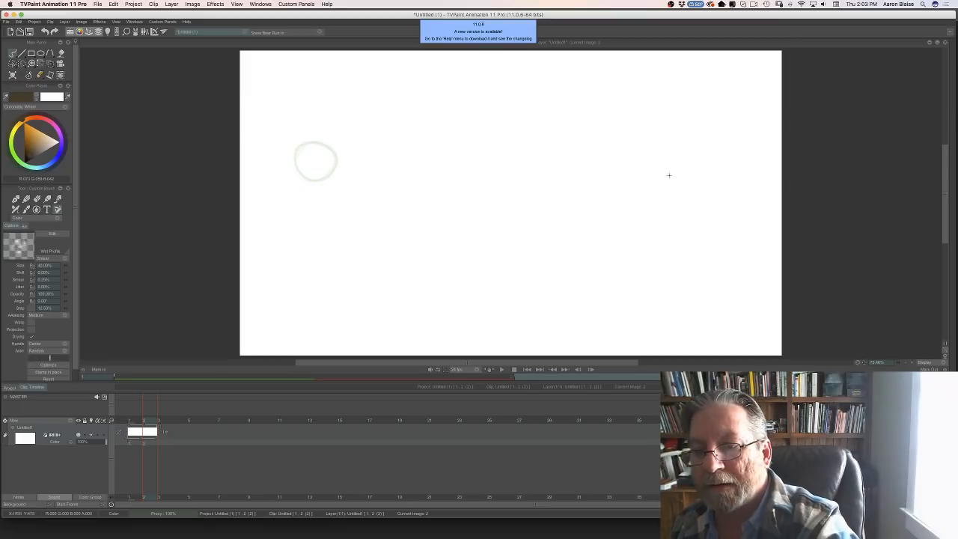
mouse_move(672, 192)
mouse_down()
mouse_move(693, 234)
mouse_move(727, 220)
mouse_move(698, 177)
mouse_move(666, 219)
mouse_move(718, 228)
mouse_move(726, 202)
mouse_move(676, 181)
mouse_move(668, 211)
mouse_move(717, 221)
mouse_move(719, 194)
mouse_move(688, 230)
mouse_up()
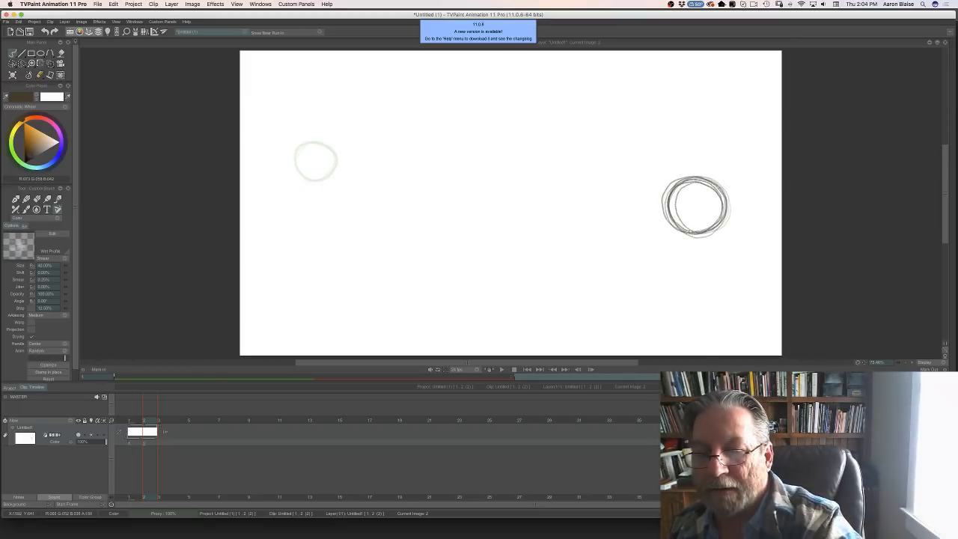
- Extend the first circle's exposure in the timeline so the second circle falls on frame 9
drag(144, 440, 314, 445)
click(148, 418)
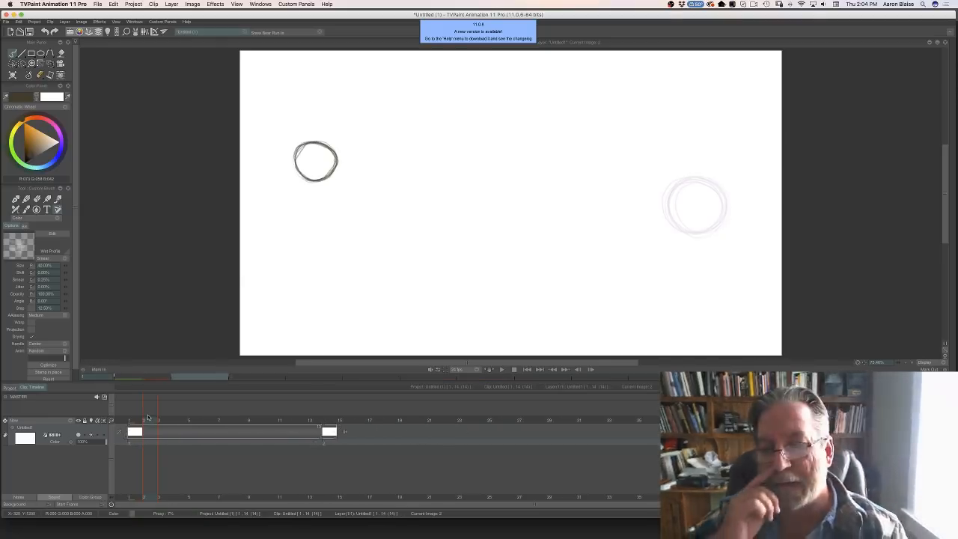
drag(323, 442, 248, 442)
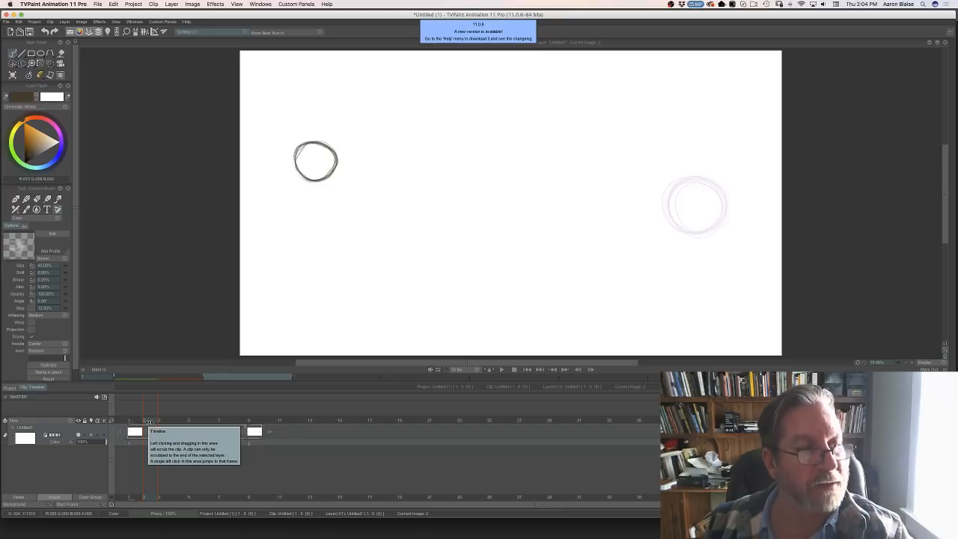
- Add a circle barely moved from the first one on image 2 and a slightly stretched oval further along on image 3
click(12, 76)
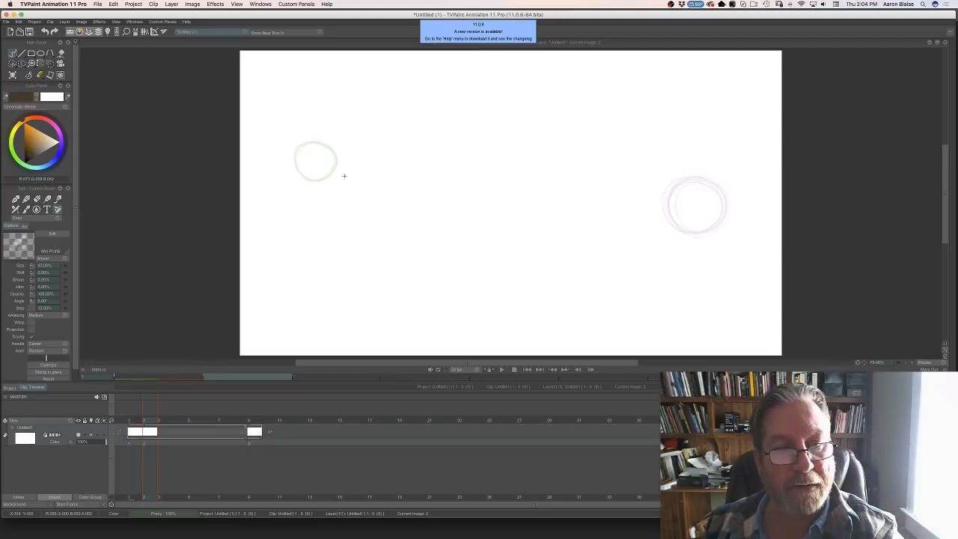
mouse_move(321, 179)
mouse_down()
mouse_move(342, 151)
mouse_move(320, 146)
mouse_move(313, 173)
mouse_move(345, 177)
mouse_move(320, 148)
mouse_move(349, 171)
mouse_up()
drag(149, 422, 164, 421)
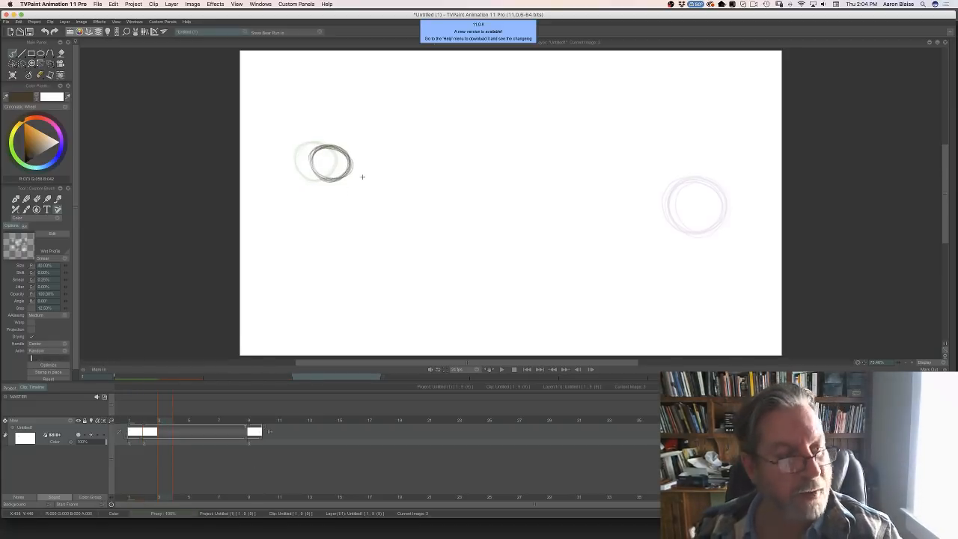
key(BackSpace)
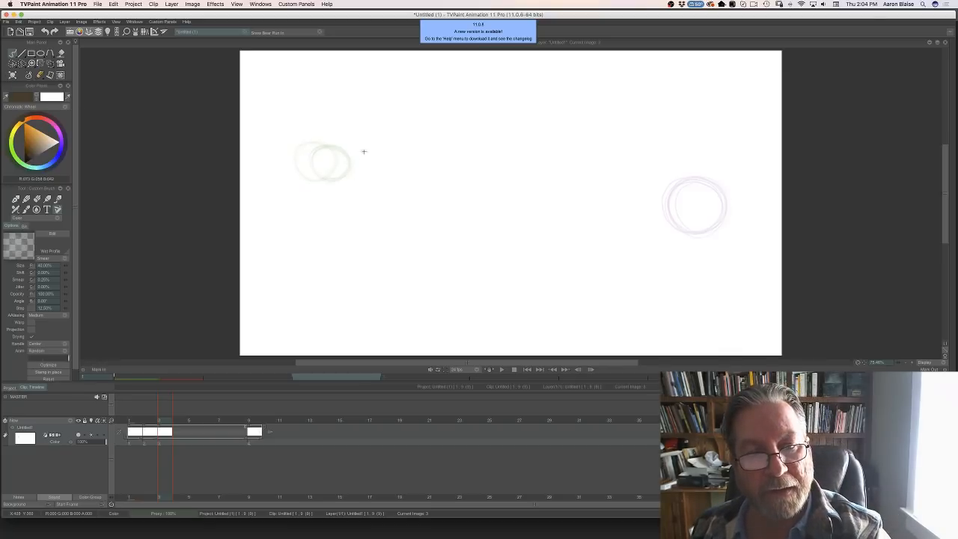
mouse_move(402, 175)
mouse_down()
mouse_move(359, 159)
mouse_move(353, 177)
mouse_move(403, 169)
mouse_move(357, 160)
mouse_move(382, 186)
mouse_up()
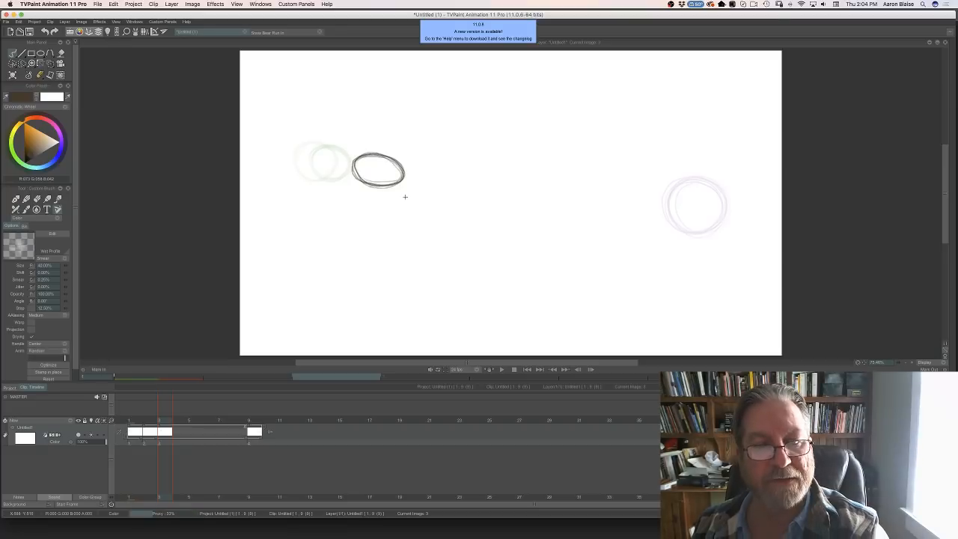
- Add a blank image on frame 4 and sketch a long stretched ellipse spanning the gap to the final circle
mouse_move(158, 421)
mouse_down()
mouse_move(130, 422)
mouse_move(169, 421)
mouse_up()
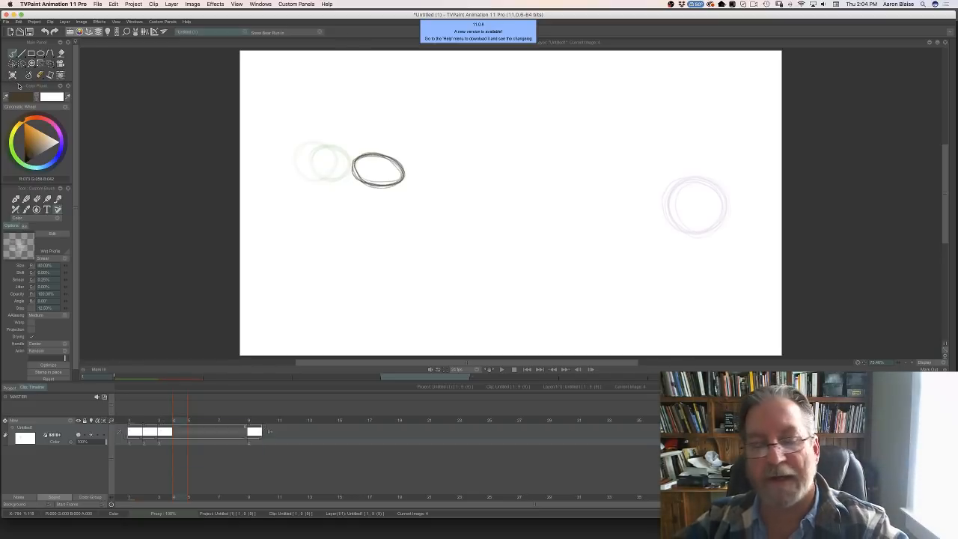
click(12, 75)
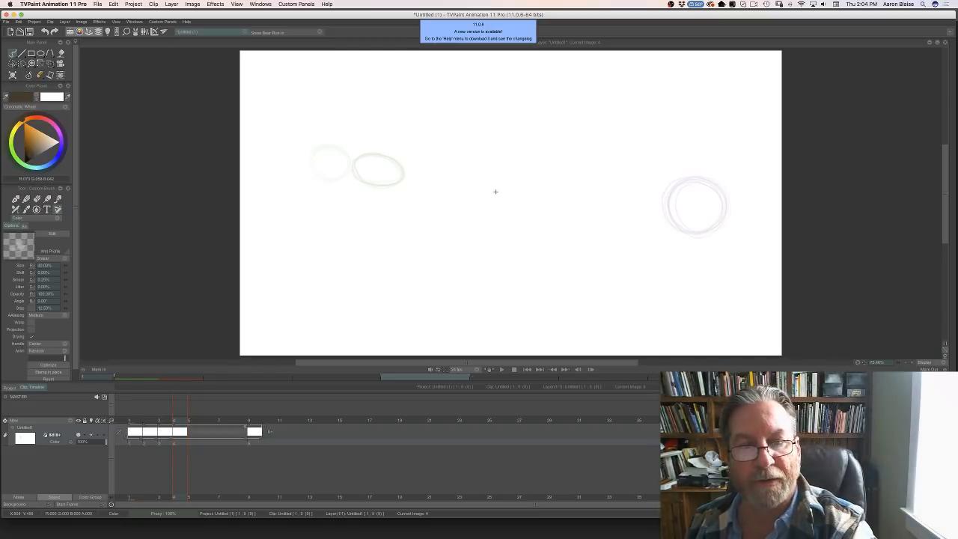
mouse_move(404, 160)
mouse_down()
mouse_move(631, 194)
mouse_move(529, 168)
mouse_move(658, 201)
mouse_move(571, 205)
mouse_move(602, 217)
mouse_move(395, 172)
mouse_up()
mouse_move(611, 191)
mouse_down()
mouse_move(645, 216)
mouse_move(395, 184)
mouse_move(499, 165)
mouse_move(639, 212)
mouse_up()
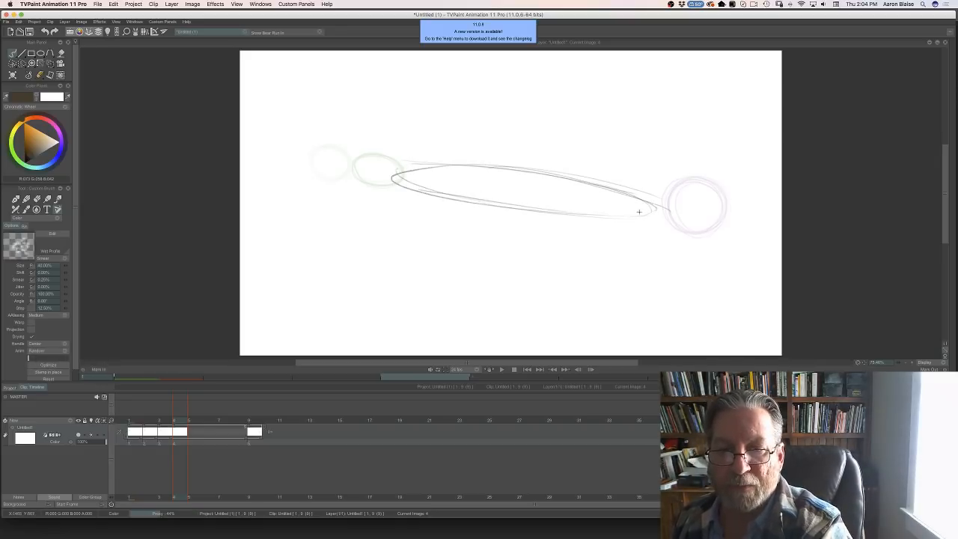
mouse_move(591, 184)
mouse_down()
mouse_move(472, 169)
mouse_move(519, 172)
mouse_move(398, 173)
mouse_move(420, 190)
mouse_move(522, 209)
mouse_move(469, 200)
mouse_move(638, 212)
mouse_move(639, 201)
mouse_move(535, 171)
mouse_move(402, 169)
mouse_move(414, 167)
mouse_move(433, 193)
mouse_move(394, 178)
mouse_move(417, 190)
mouse_move(410, 187)
mouse_move(554, 207)
mouse_move(506, 207)
mouse_up()
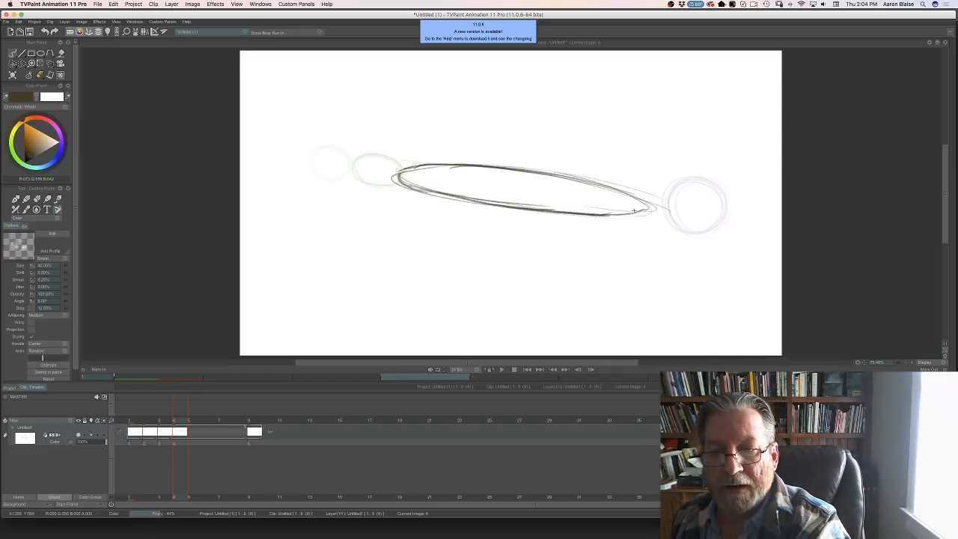
drag(613, 217, 608, 190)
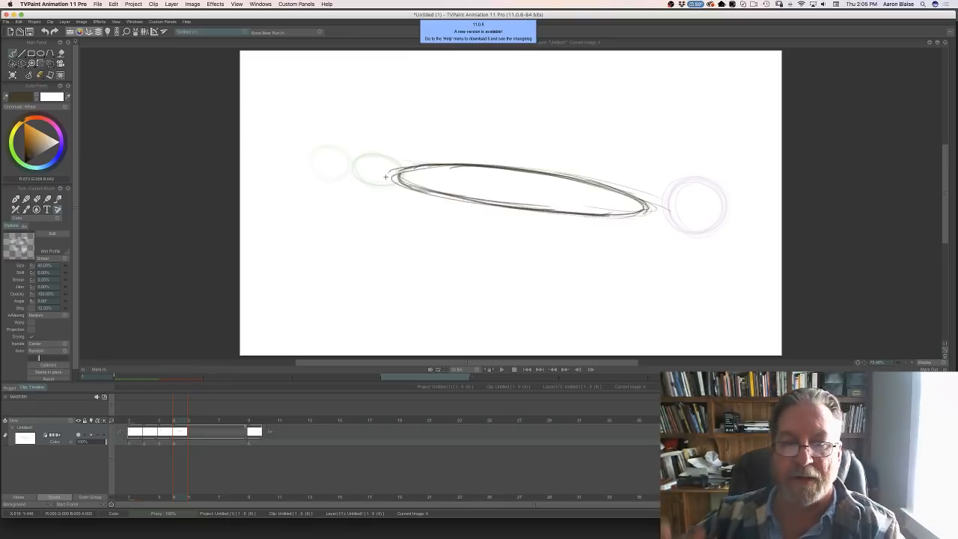
- Add a short slanted oval overlapping the final circle on frame 5 and a rounder circle closer to it on frame 6
click(189, 421)
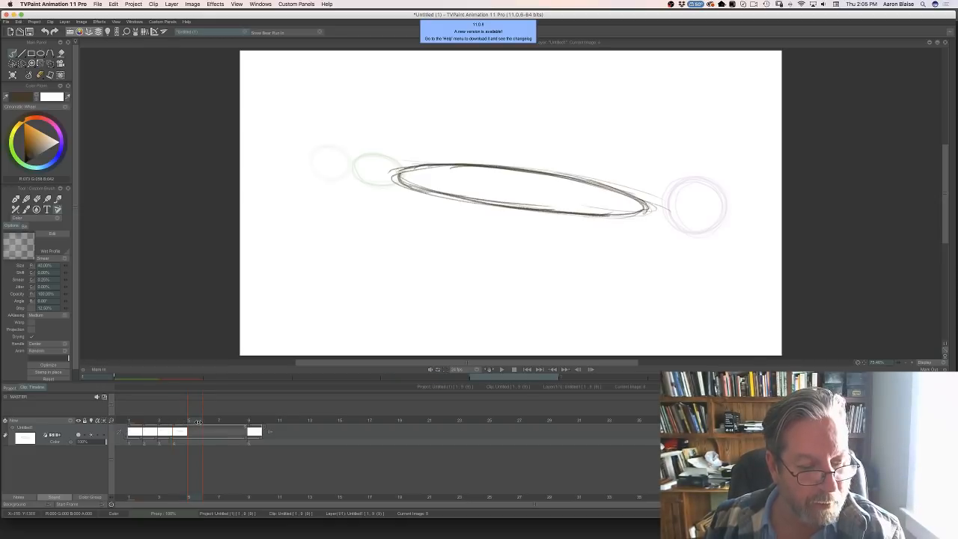
click(13, 76)
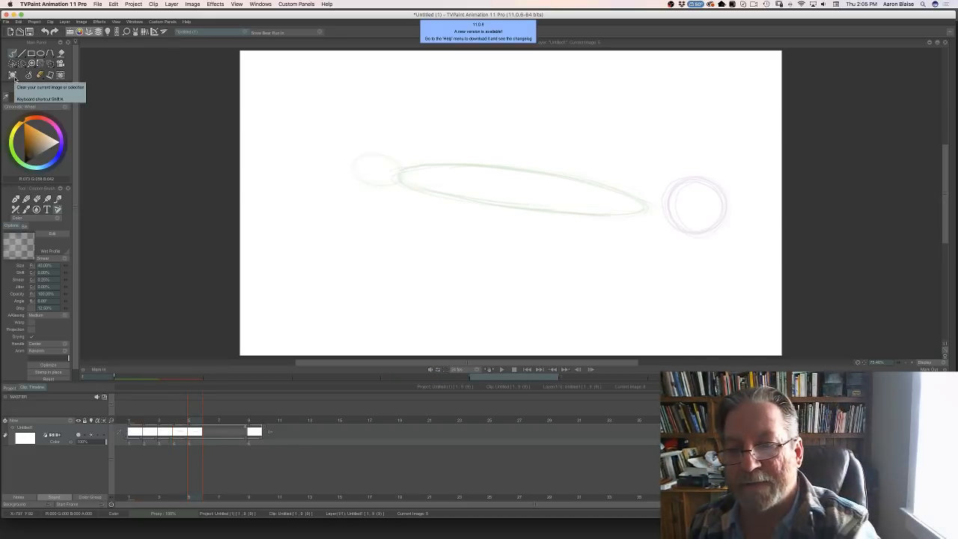
mouse_move(679, 199)
mouse_down()
mouse_move(621, 207)
mouse_move(658, 220)
mouse_move(628, 219)
mouse_move(677, 197)
mouse_move(619, 196)
mouse_move(675, 215)
mouse_move(640, 222)
mouse_up()
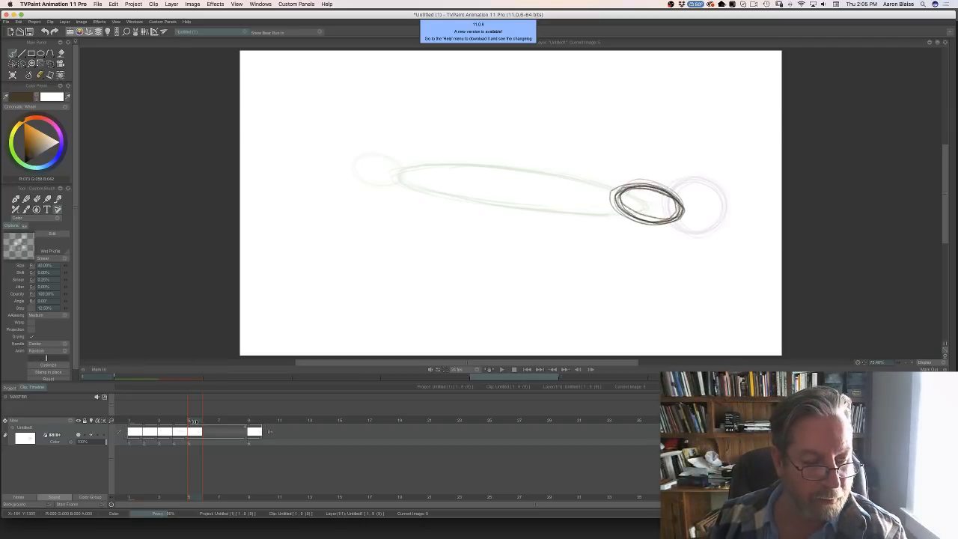
click(13, 75)
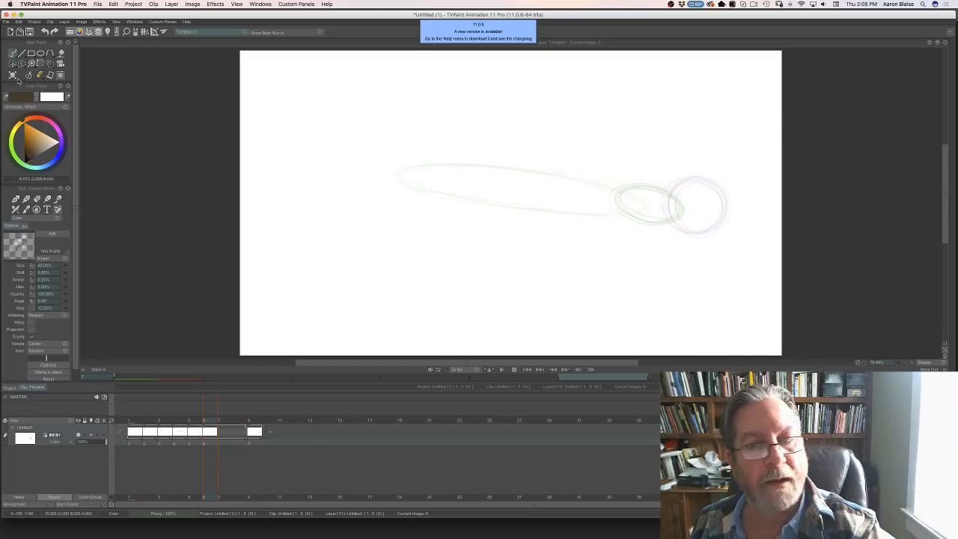
mouse_move(671, 199)
mouse_down()
mouse_move(663, 196)
mouse_move(707, 218)
mouse_move(683, 182)
mouse_move(709, 217)
mouse_move(658, 194)
mouse_move(661, 226)
mouse_up()
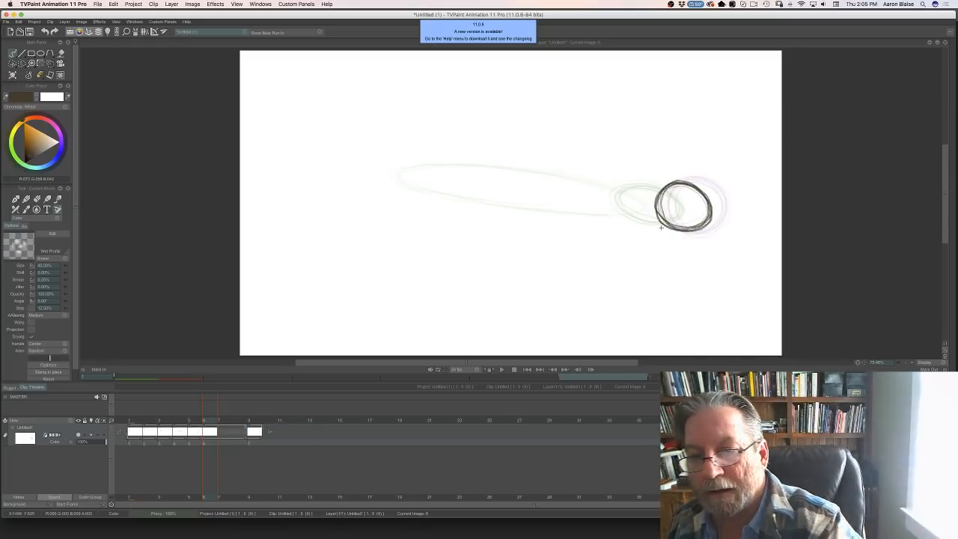
- Sketch an almost settled circle on frame 7, and scrub back to frame 1 and turn off the layer's light table
click(219, 423)
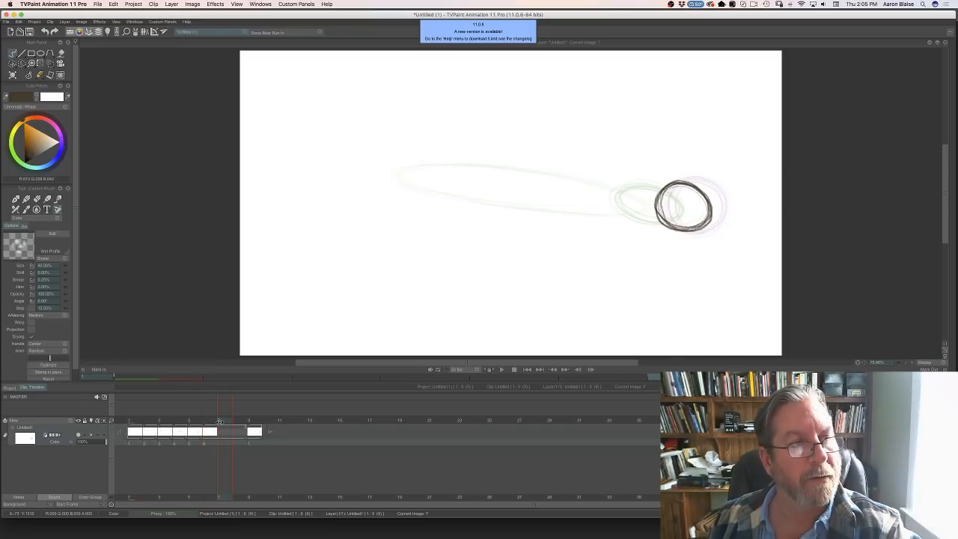
mouse_move(696, 182)
mouse_down()
mouse_move(684, 220)
mouse_move(702, 227)
mouse_move(713, 192)
mouse_move(681, 180)
mouse_move(689, 179)
mouse_move(665, 196)
mouse_up()
mouse_move(675, 229)
mouse_down()
mouse_move(712, 225)
mouse_move(704, 231)
mouse_move(715, 200)
mouse_move(705, 187)
mouse_move(663, 191)
mouse_up()
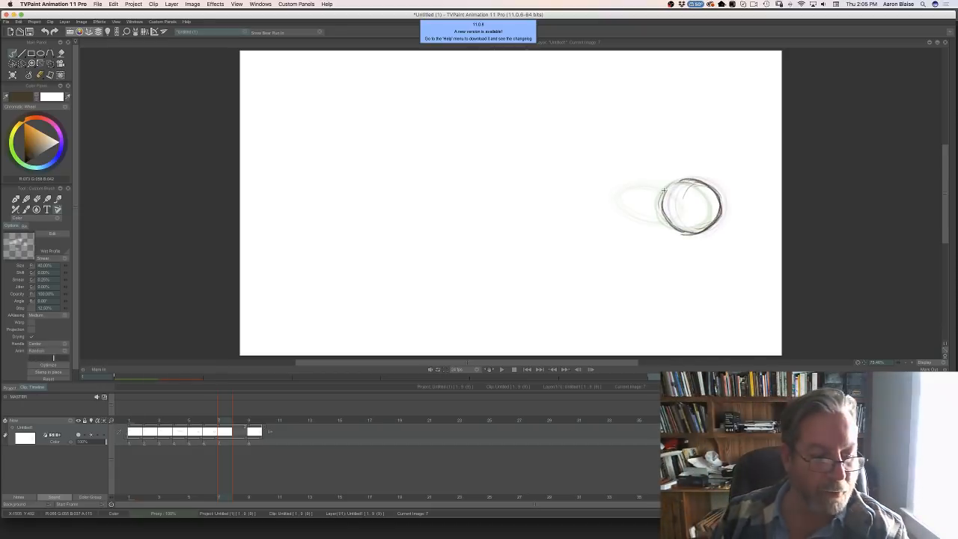
mouse_move(225, 422)
mouse_down()
mouse_move(122, 425)
mouse_move(241, 428)
mouse_move(110, 432)
mouse_move(234, 428)
mouse_move(129, 427)
mouse_up()
click(91, 434)
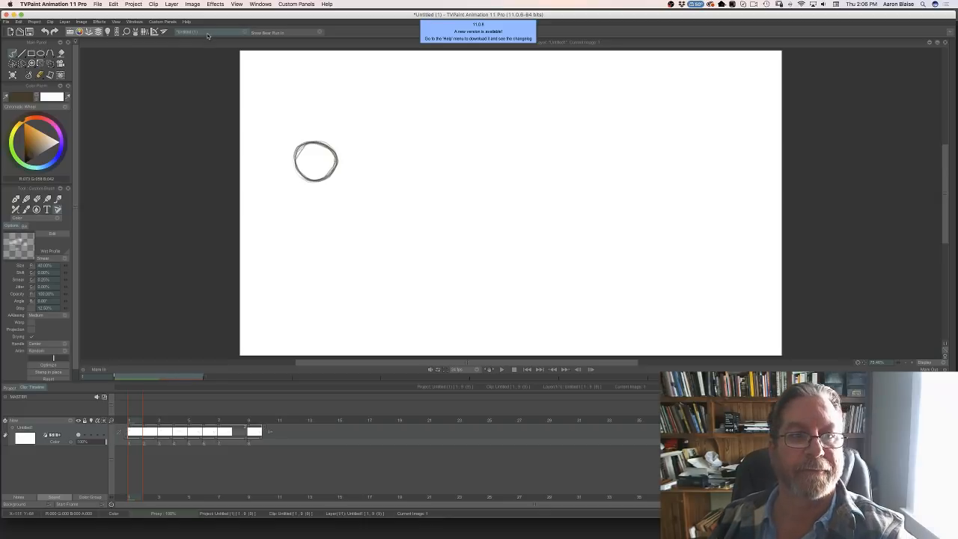
- Switch back to the Snow Bear Run In project at the bear's pose on image 248
mouse_move(198, 37)
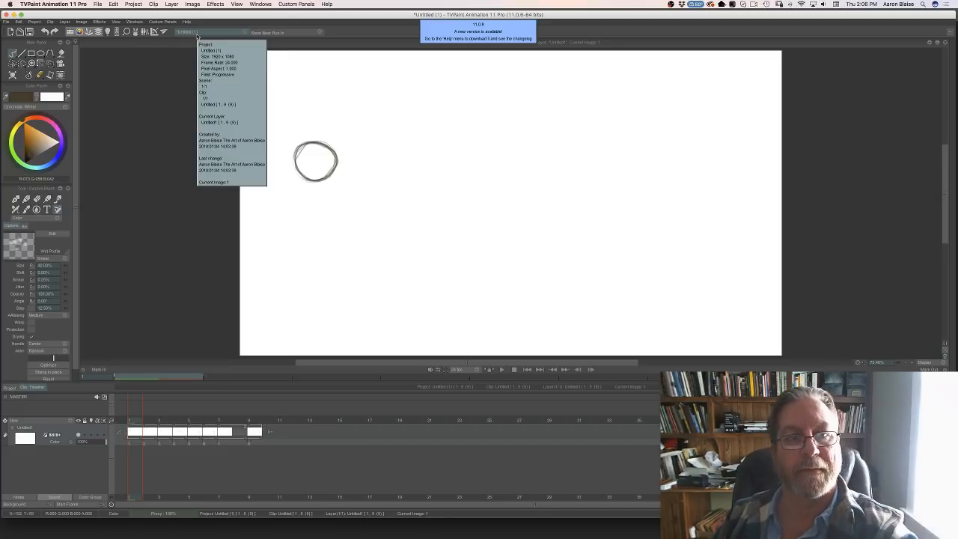
click(291, 33)
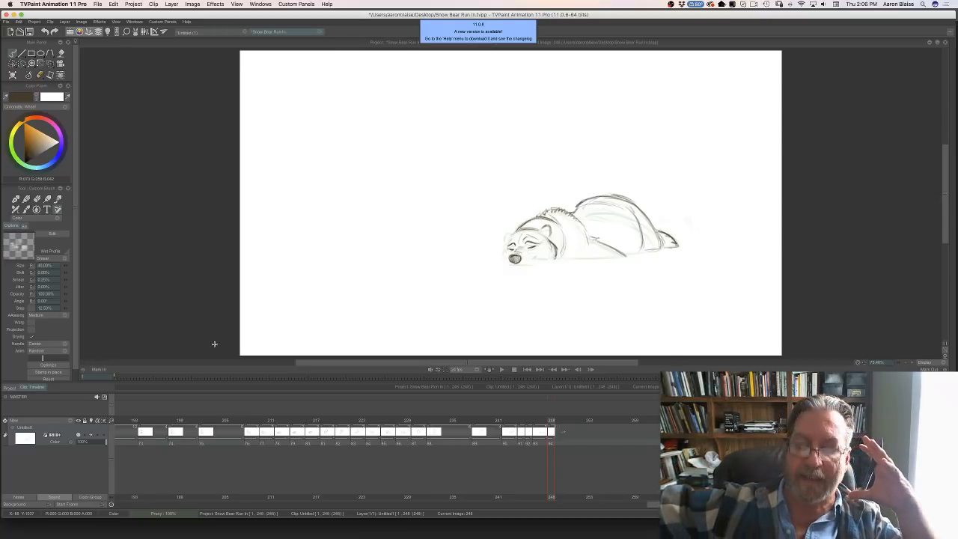
key(Down)
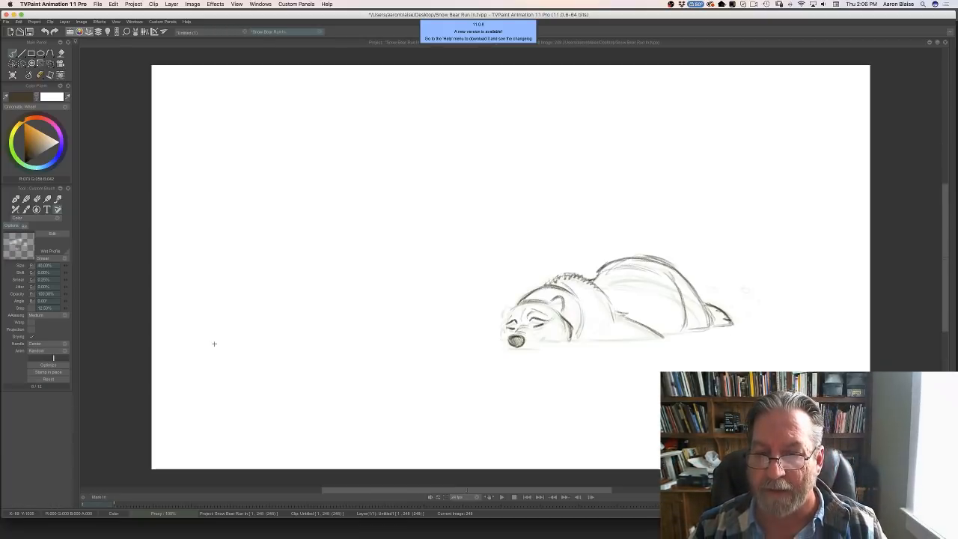
key(Down)
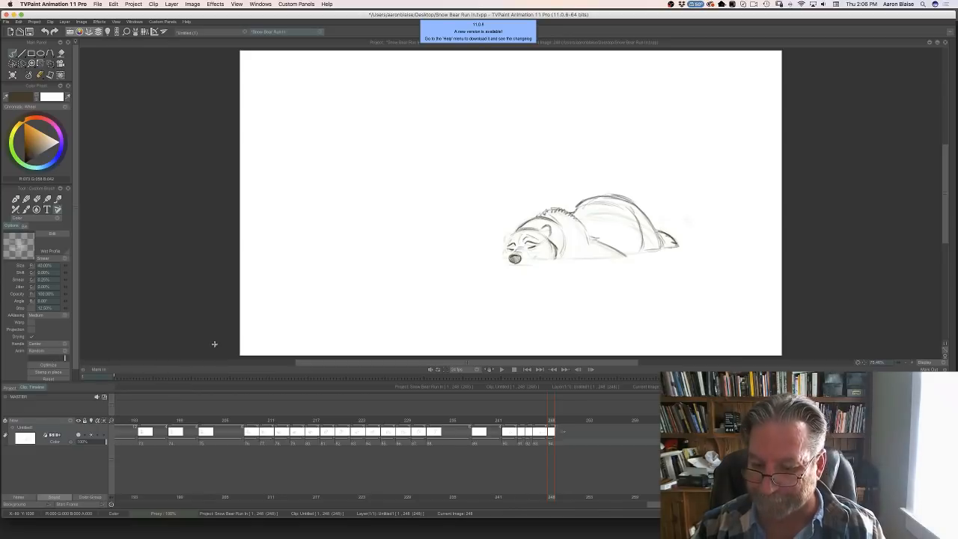
- Hide the timeline and redraw the bear's face on image 248 with open eyes, a clearer ear and a cleaned-up muzzle
key(Down)
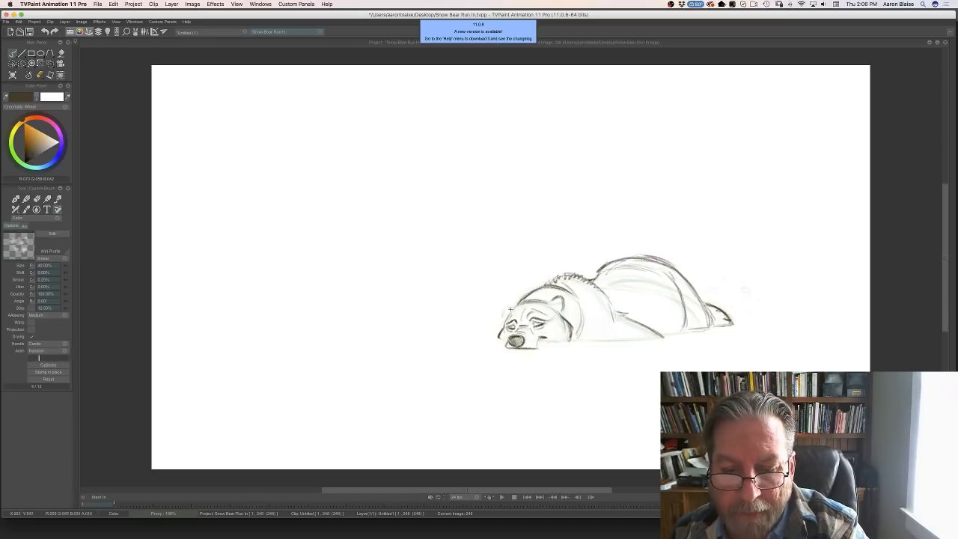
key(e)
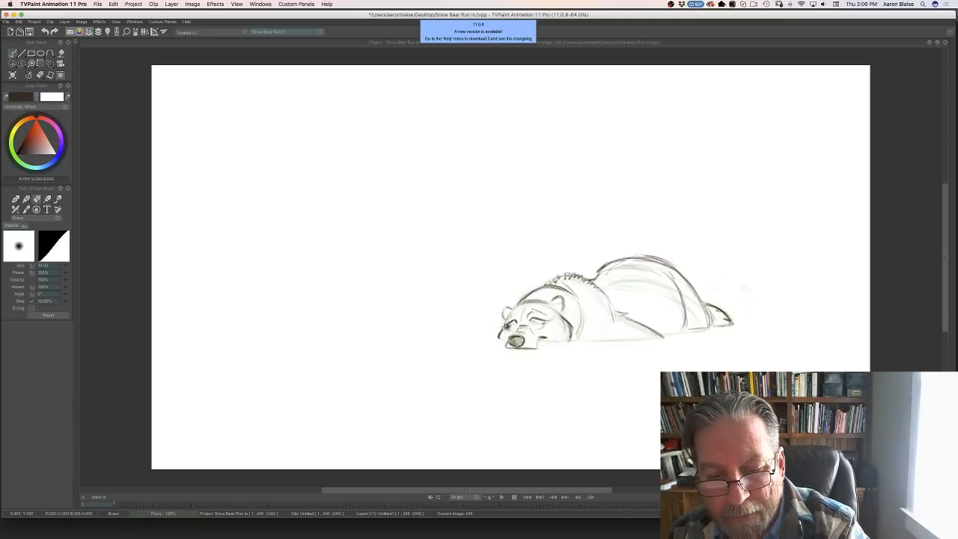
key(e)
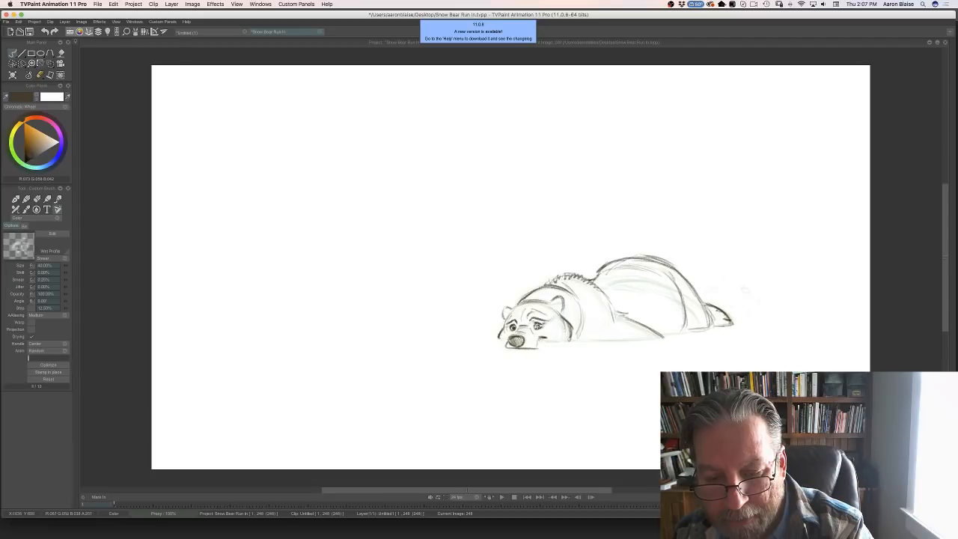
mouse_move(537, 335)
mouse_down()
mouse_move(544, 339)
mouse_move(543, 321)
mouse_up()
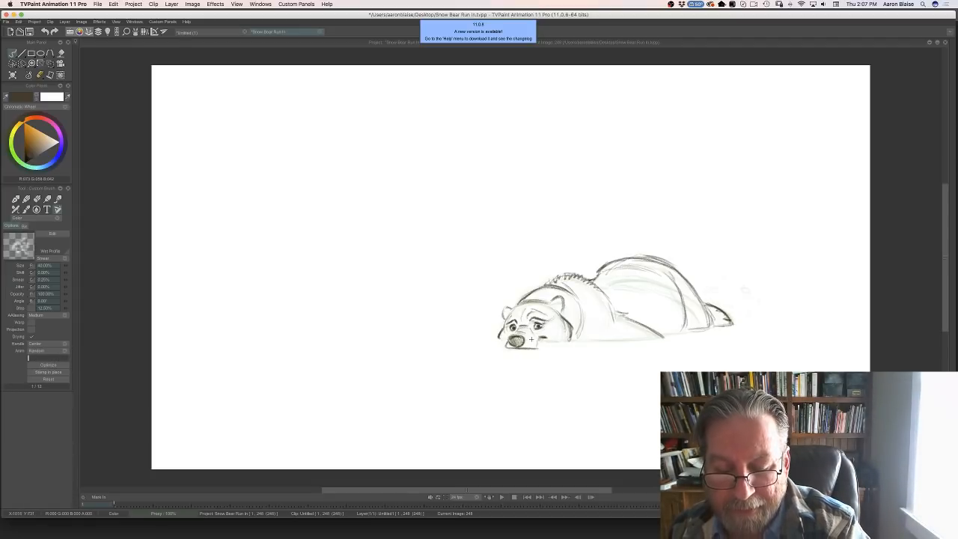
key(e)
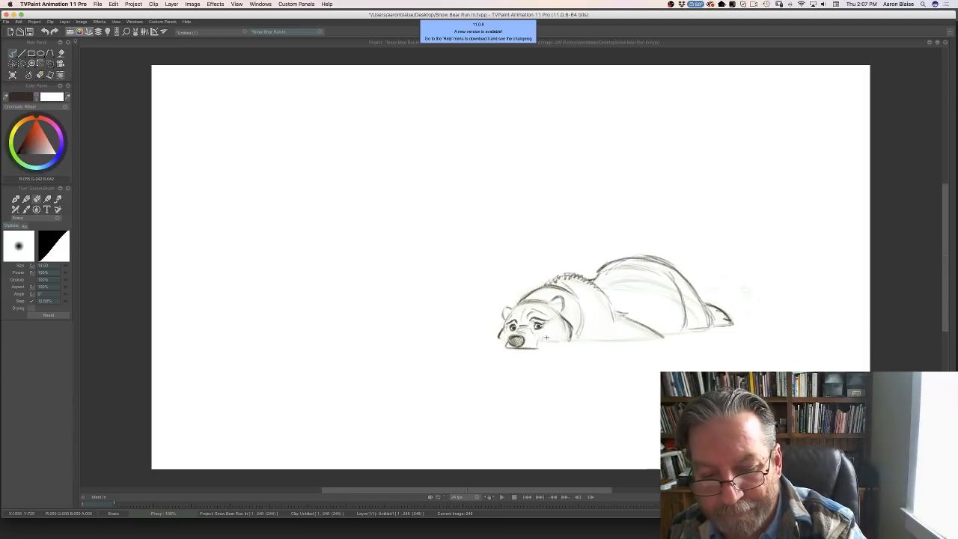
key(e)
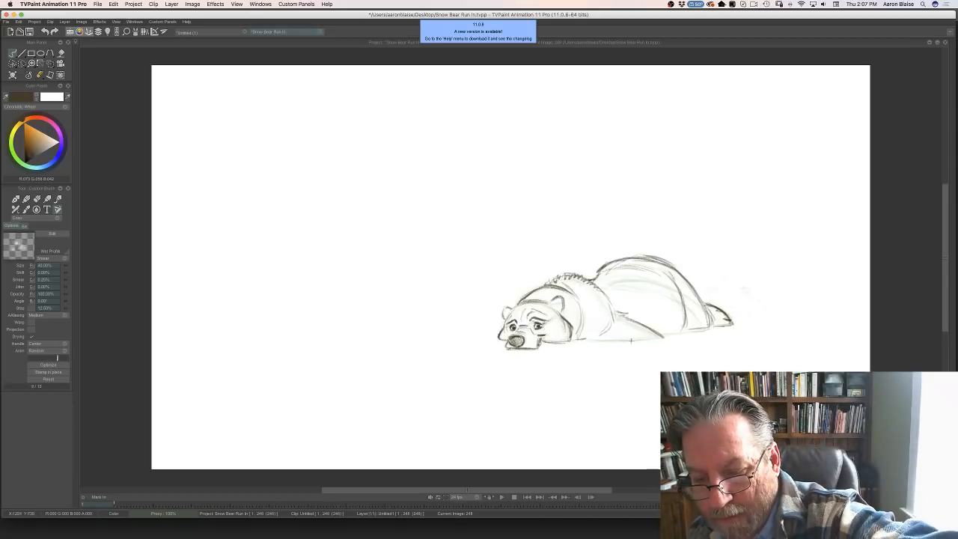
- Strengthen the bear's belly, back and foreleg lines on image 248 and show the timeline again
drag(631, 341, 663, 338)
drag(586, 340, 662, 337)
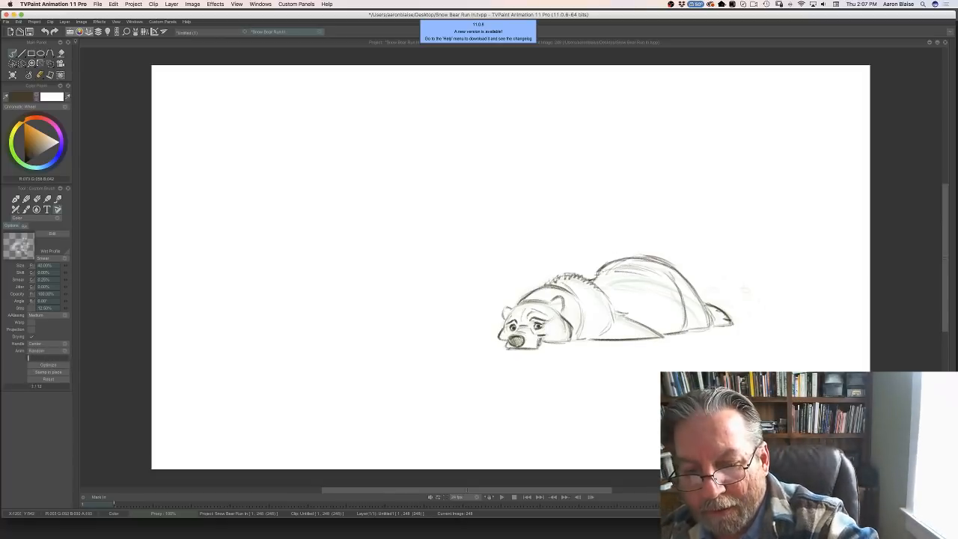
drag(602, 270, 637, 267)
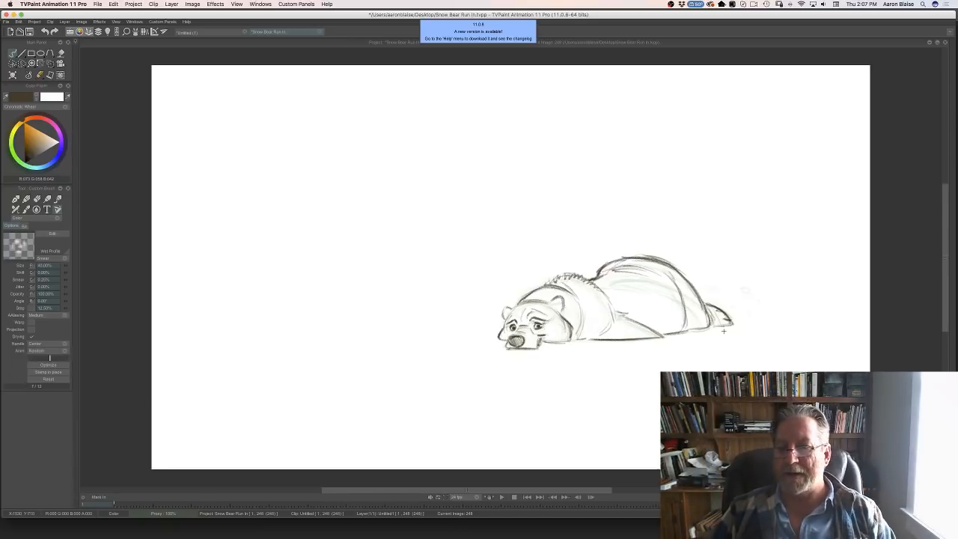
mouse_move(624, 314)
mouse_down()
mouse_move(615, 313)
mouse_move(659, 334)
mouse_move(626, 315)
mouse_up()
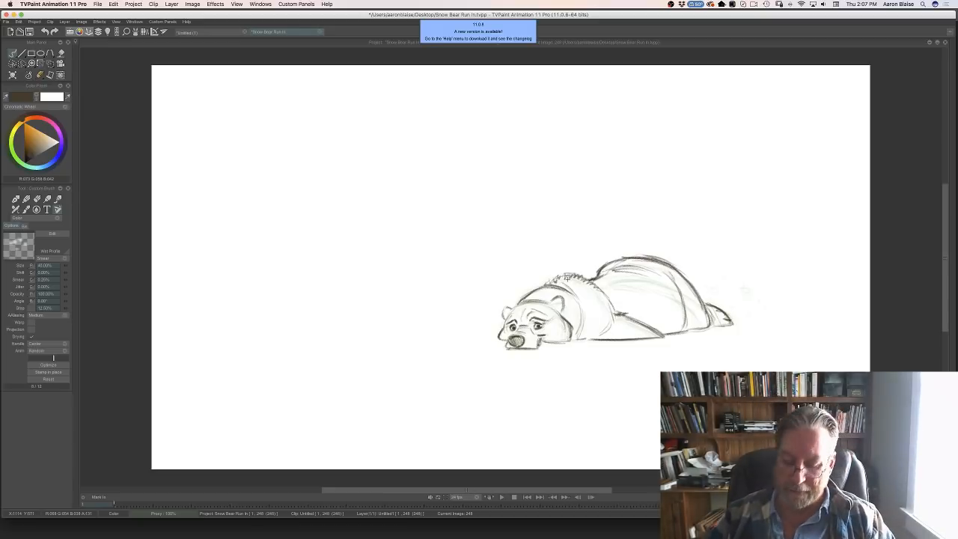
key(Tab)
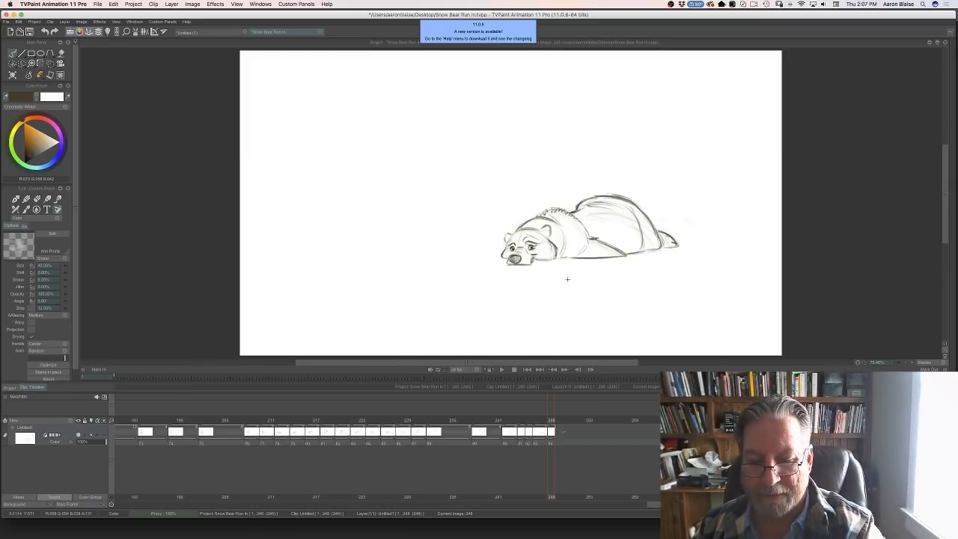
- Scrub through the fall and retime the rebound pose to frame 251, with a blank in-between image on frame 249
mouse_move(551, 421)
mouse_down()
mouse_move(229, 422)
mouse_move(583, 422)
mouse_move(247, 434)
mouse_move(605, 420)
mouse_move(279, 433)
mouse_move(329, 425)
mouse_up()
mouse_move(526, 413)
mouse_down()
mouse_move(589, 419)
mouse_move(195, 422)
mouse_move(442, 428)
mouse_move(236, 450)
mouse_move(332, 430)
mouse_move(554, 427)
mouse_move(240, 429)
mouse_move(543, 427)
mouse_move(276, 444)
mouse_move(558, 437)
mouse_move(171, 455)
mouse_move(576, 440)
mouse_move(187, 447)
mouse_move(486, 441)
mouse_move(356, 430)
mouse_move(521, 406)
mouse_move(536, 420)
mouse_move(544, 409)
mouse_move(222, 458)
mouse_move(537, 421)
mouse_move(324, 431)
mouse_move(547, 431)
mouse_move(534, 421)
mouse_move(560, 441)
mouse_up()
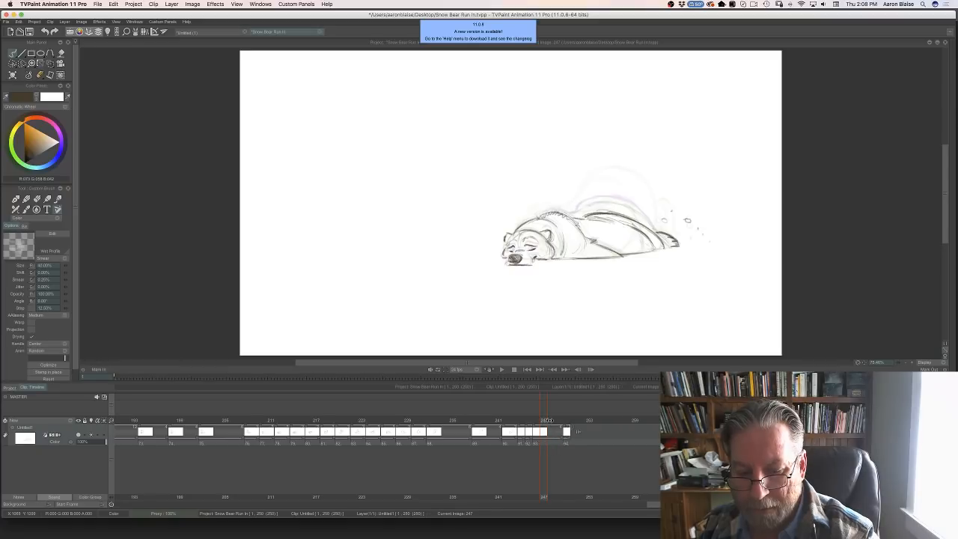
click(557, 422)
mouse_move(568, 439)
mouse_down()
mouse_move(557, 421)
mouse_move(571, 420)
mouse_move(559, 422)
mouse_up()
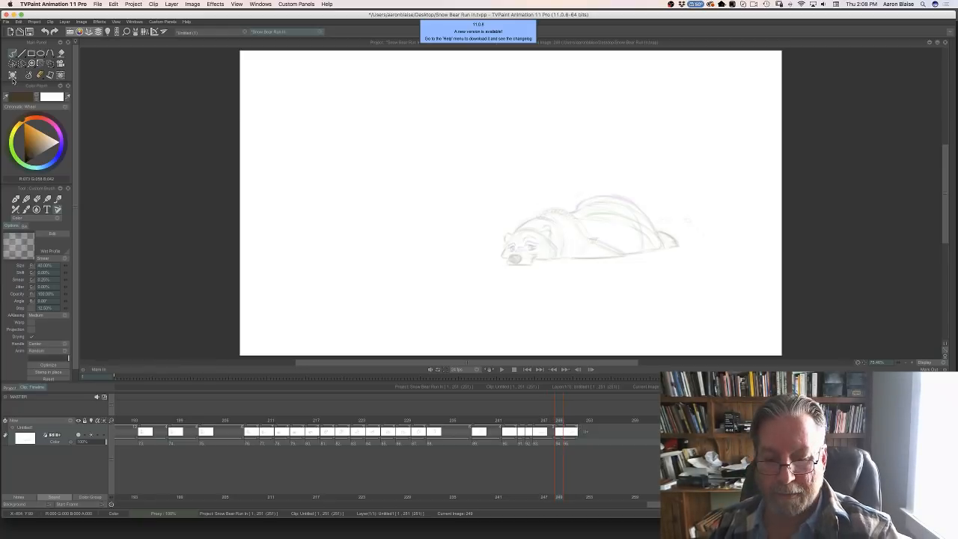
click(12, 75)
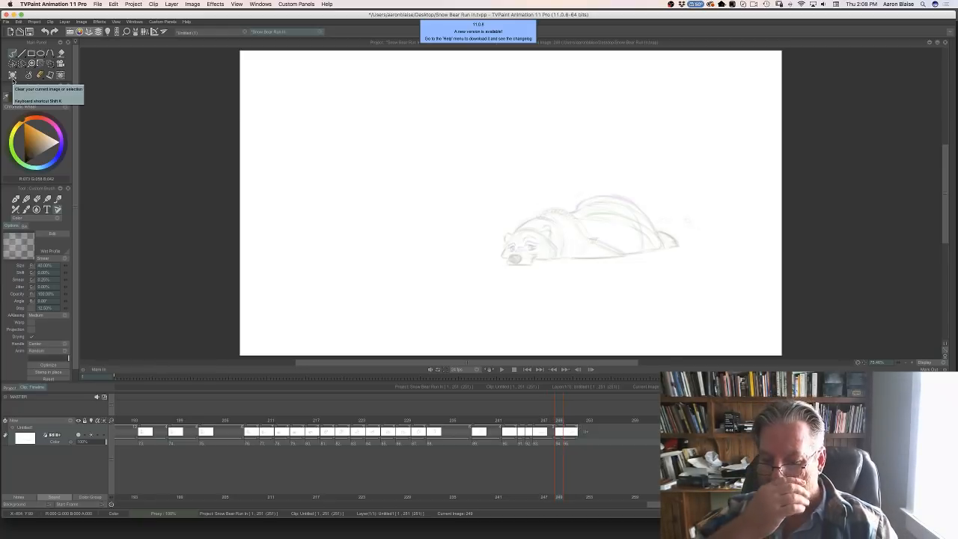
click(556, 433)
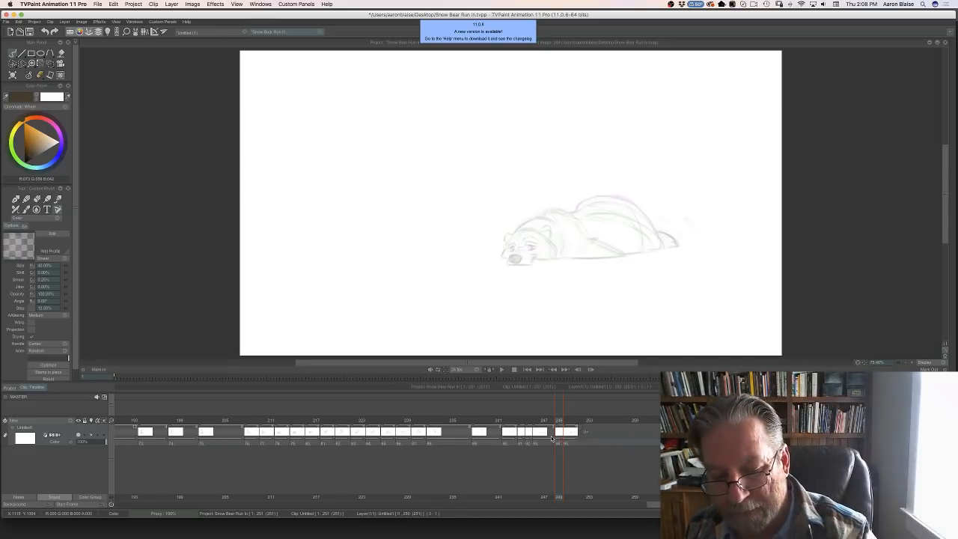
- Shorten the clip to 250 frames so the blank in-between falls on image 248, hide the timeline and compare it with image 247
drag(552, 421, 552, 420)
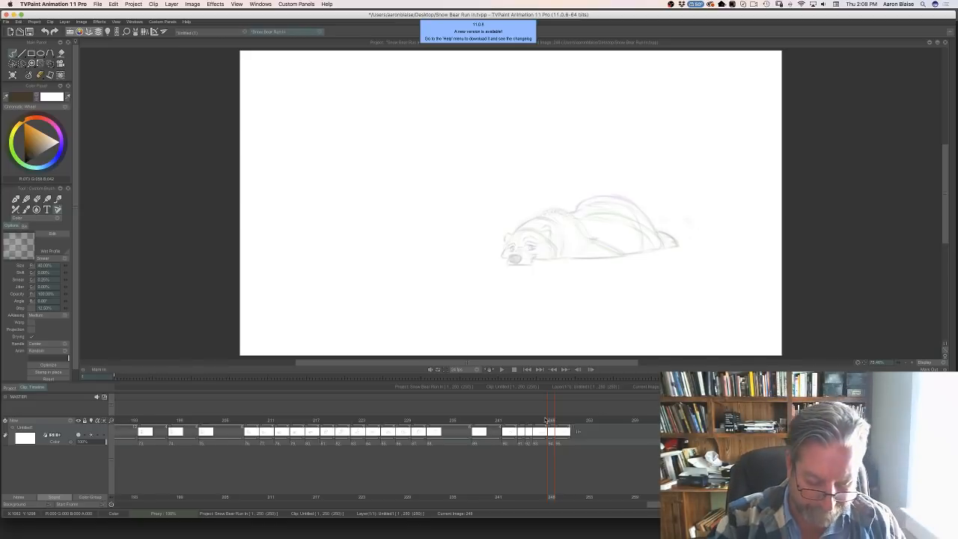
key(Tab)
key(Left)
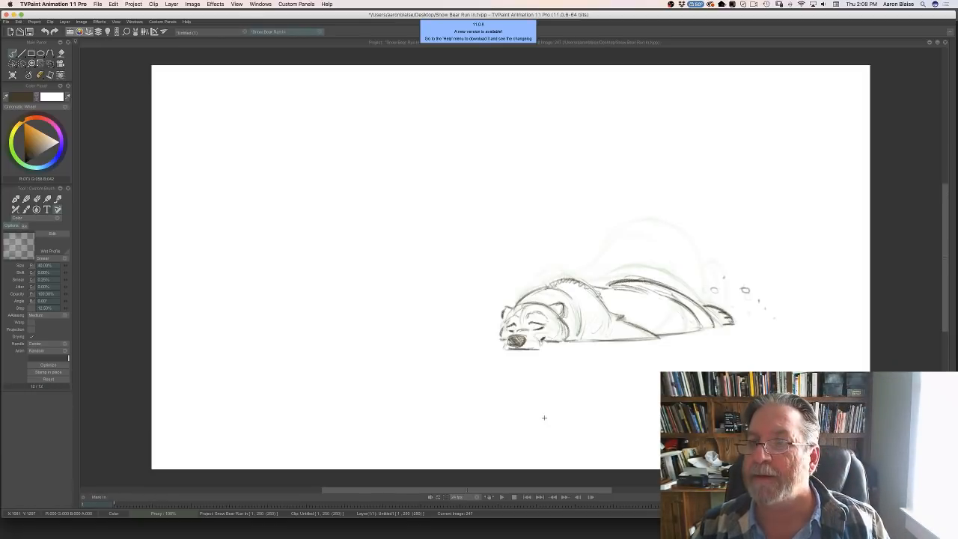
key(Right)
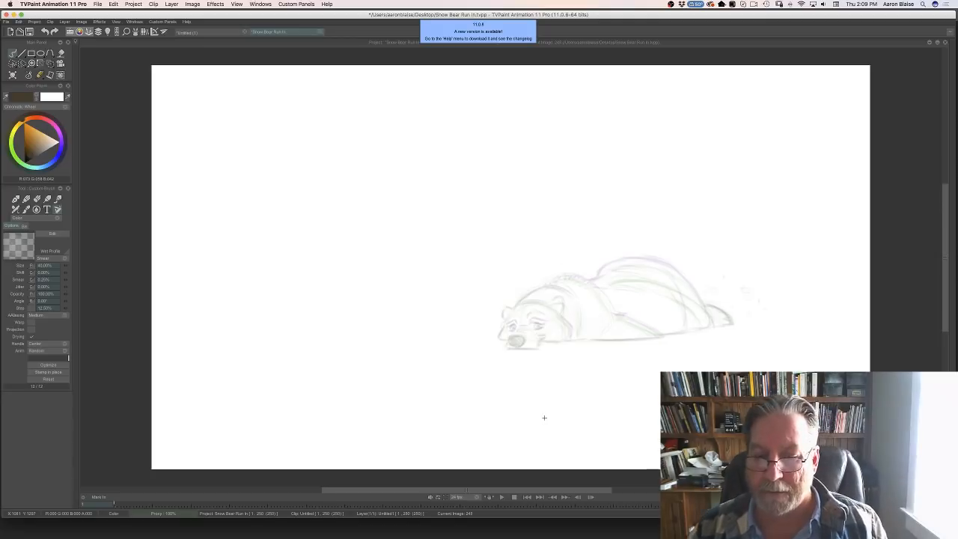
key(Left)
key(Right)
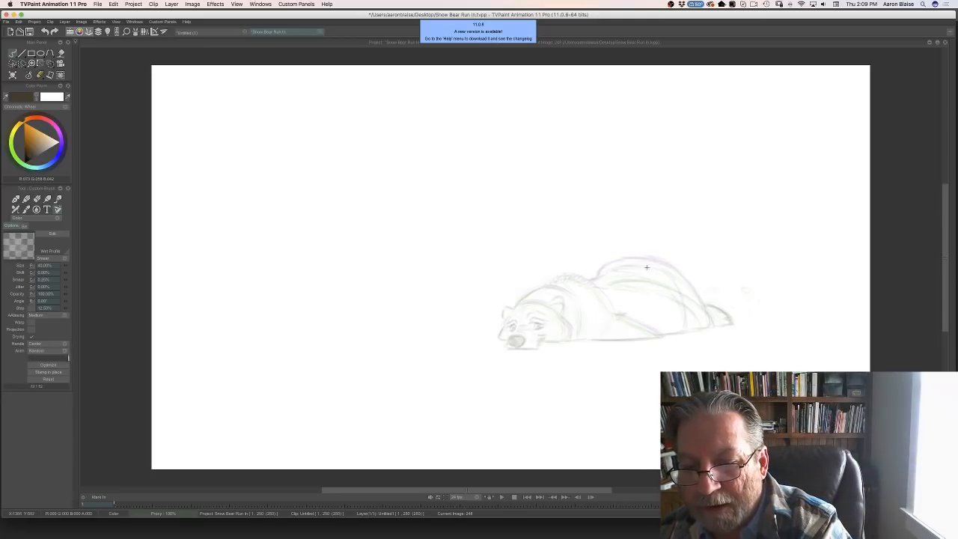
- Draw the raised contour of the bear's back and rump on image 248, between the light-table poses, down to the hind leg
drag(662, 271, 627, 266)
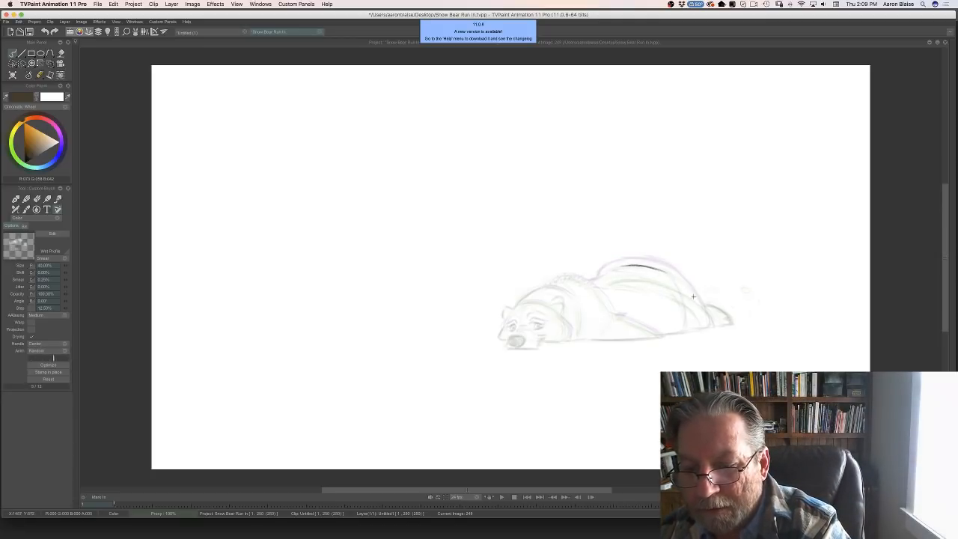
key(Left)
key(Right)
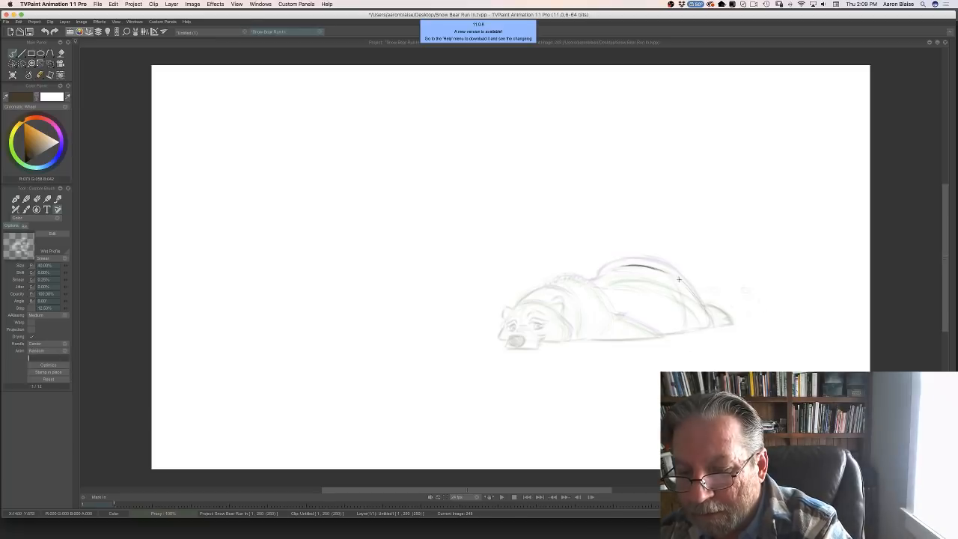
drag(674, 275, 707, 326)
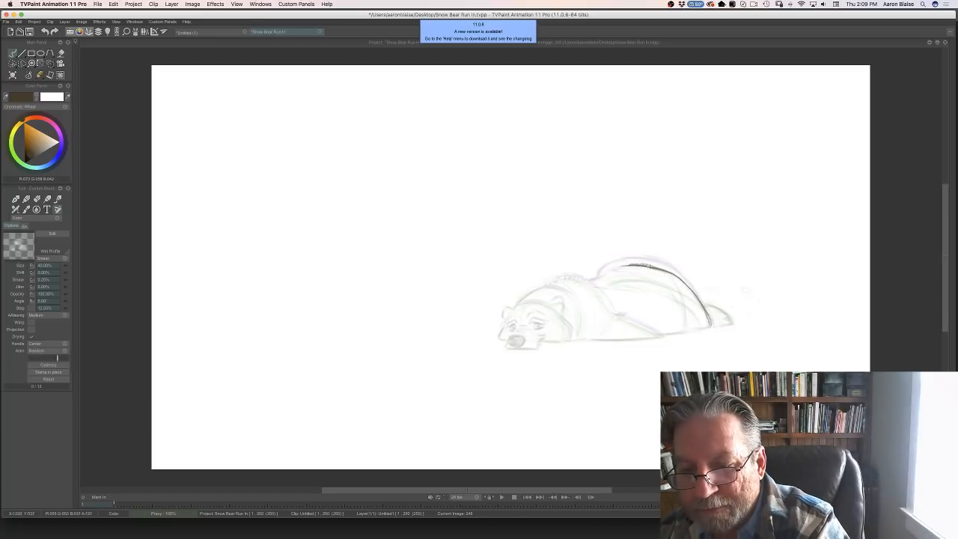
key(Left)
mouse_move(648, 265)
mouse_down()
mouse_move(618, 264)
mouse_move(598, 277)
mouse_up()
key(Right)
key(Left)
key(Right)
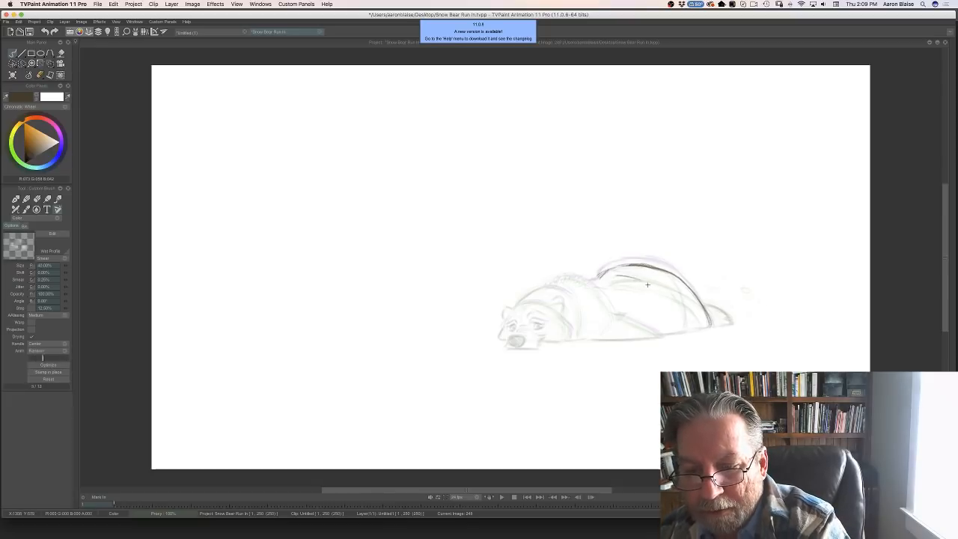
key(Left)
key(Right)
key(Left)
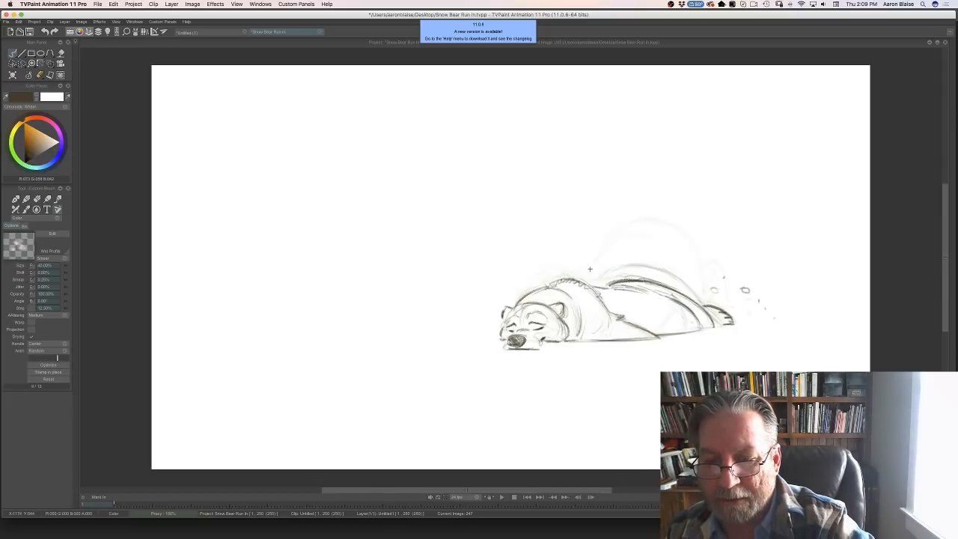
key(Right)
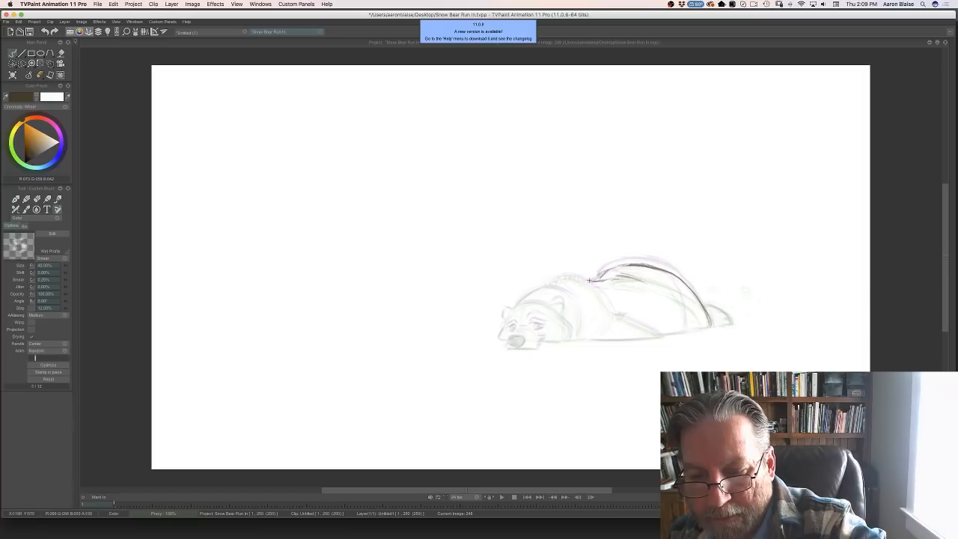
- Add the shoulder fur, the line behind the shoulder and the foreleg line to the in-between on image 248
mouse_move(596, 282)
mouse_down()
mouse_move(557, 282)
mouse_move(585, 279)
mouse_move(601, 309)
mouse_move(658, 338)
mouse_up()
key(Left)
key(Right)
key(Left)
key(Right)
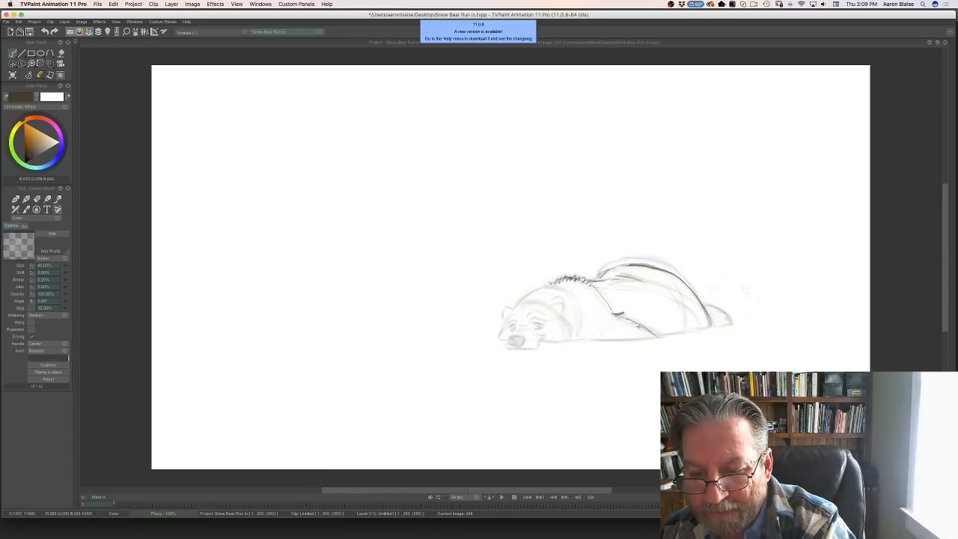
key(Left)
key(Right)
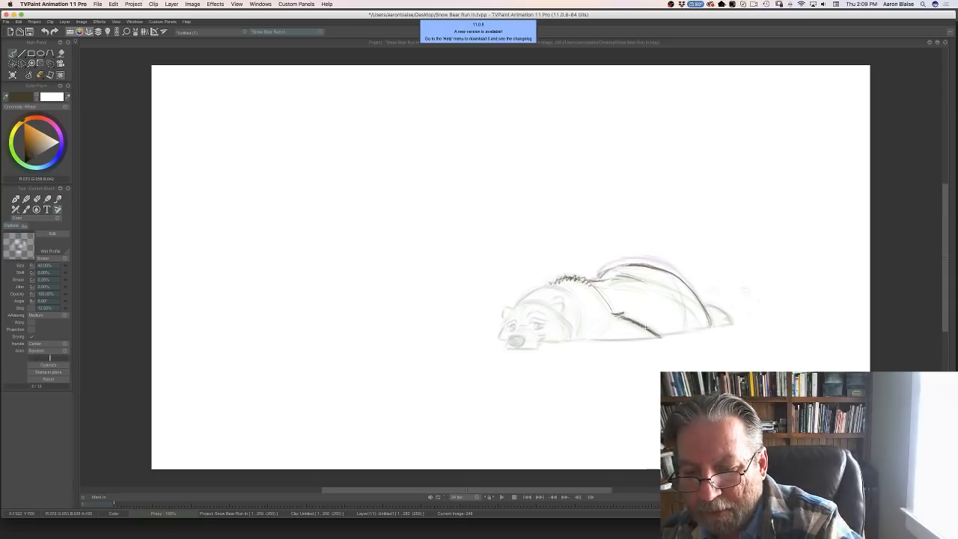
- Draw the belly's ground line and the inner thigh curve on image 248, checking them against image 247
mouse_move(658, 337)
mouse_down()
mouse_move(581, 341)
mouse_move(606, 341)
mouse_up()
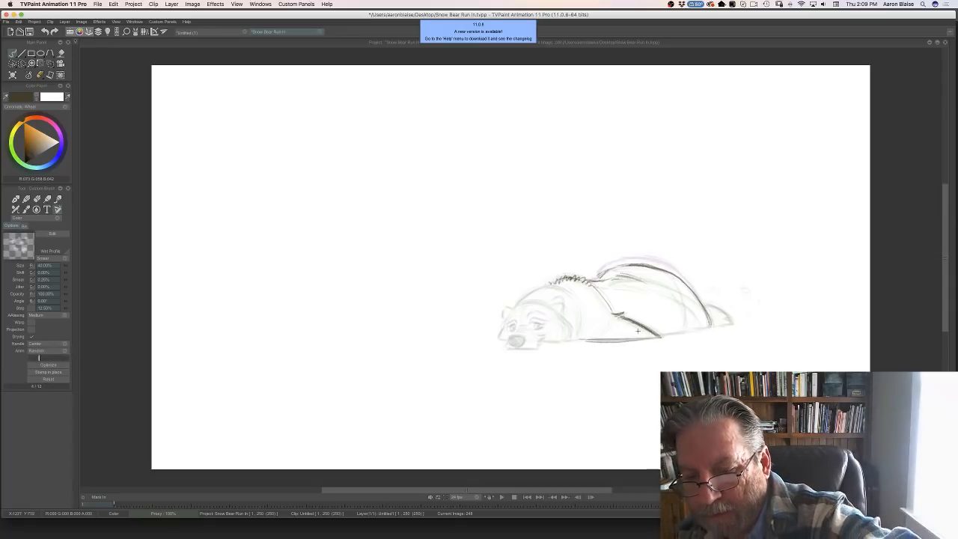
key(Left)
key(Right)
key(Left)
key(Right)
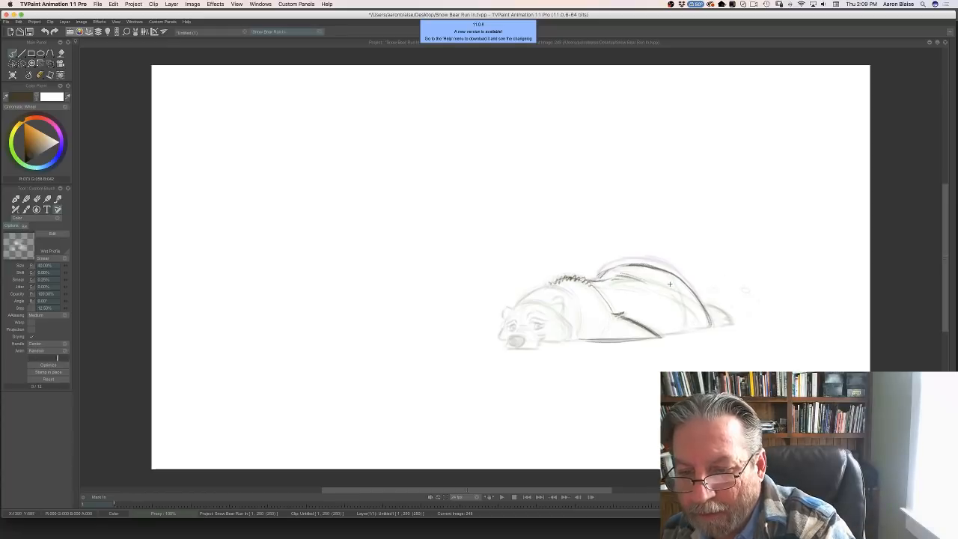
drag(676, 288, 689, 321)
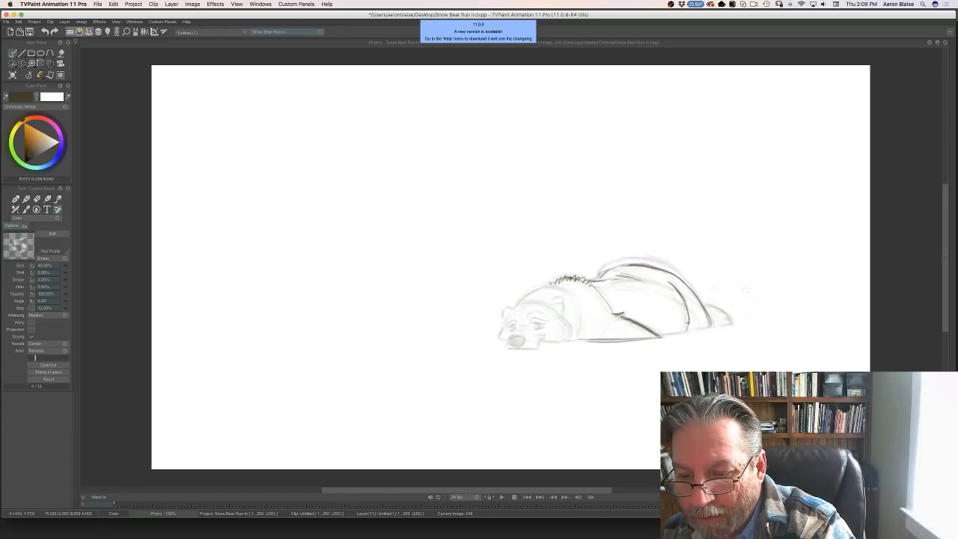
key(Left)
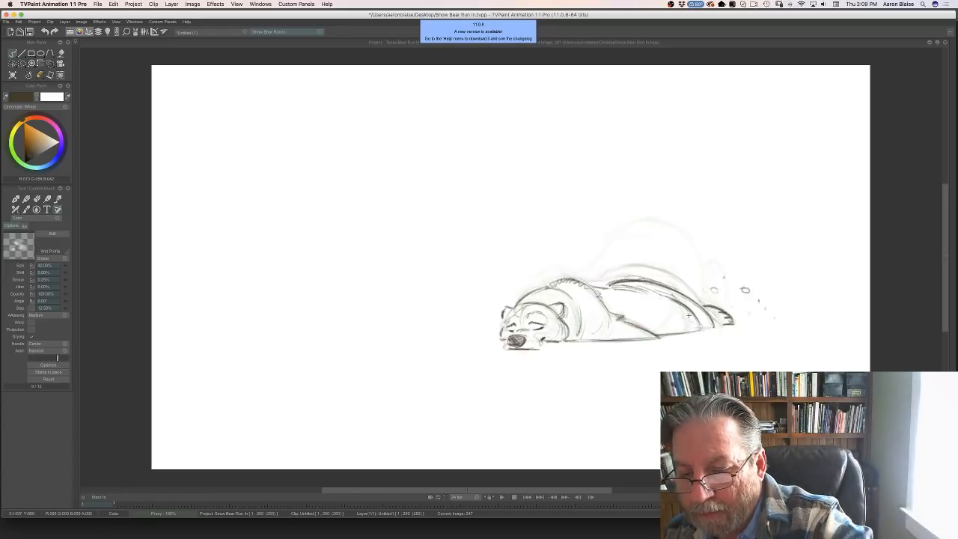
key(Right)
drag(691, 327, 659, 335)
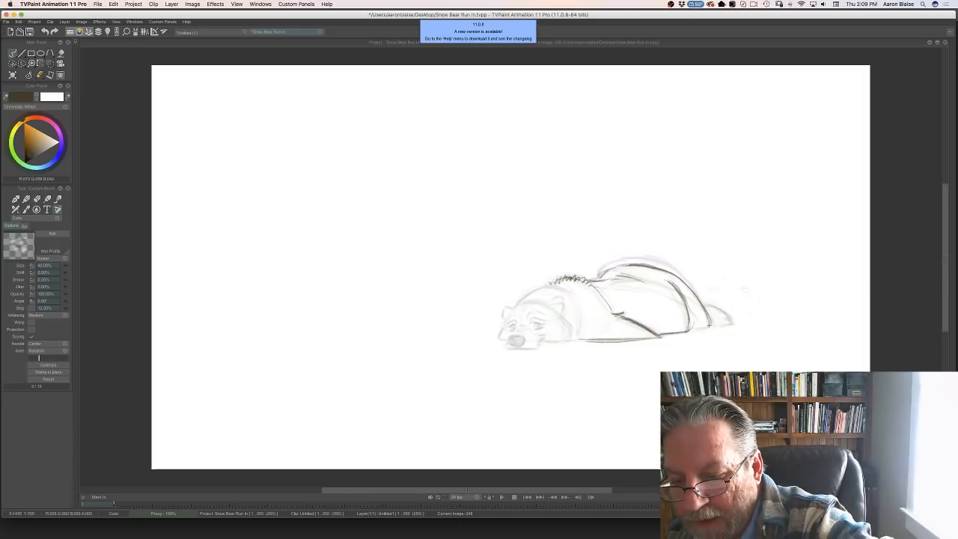
- Draw the bear's hind foot with its toes behind the rump on image 248
key(Left)
key(Right)
drag(709, 313, 712, 327)
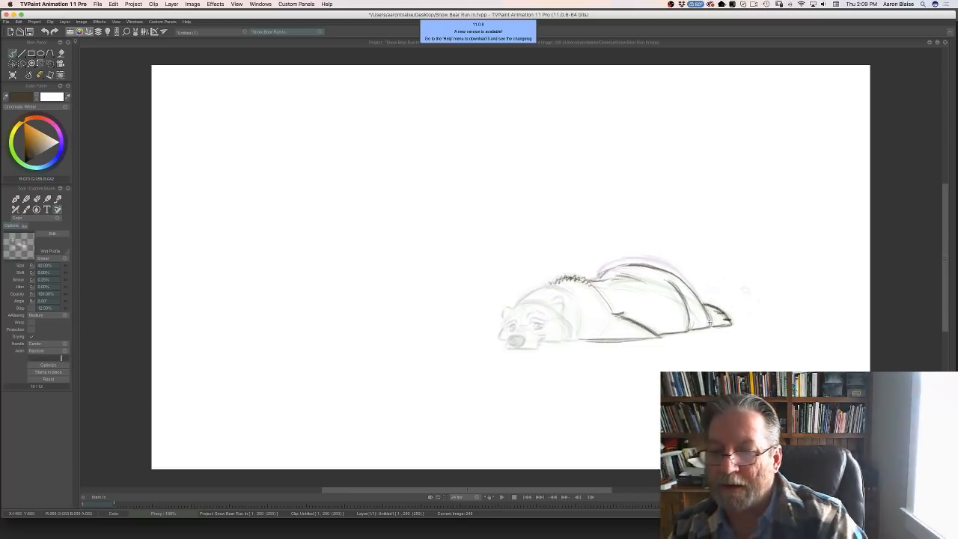
key(Left)
key(Right)
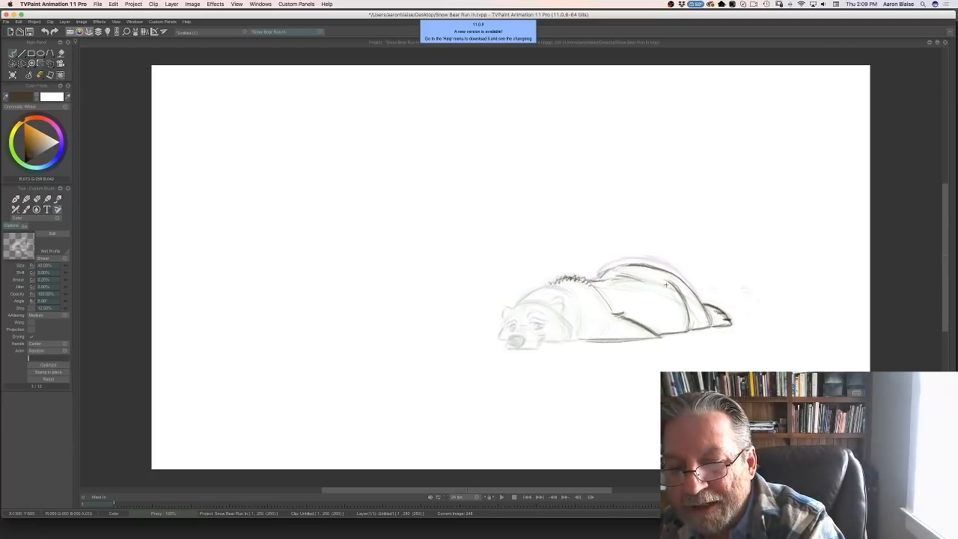
- Draw the curved neck line from behind the bear's head down to the ground on image 248
key(e)
key(Left)
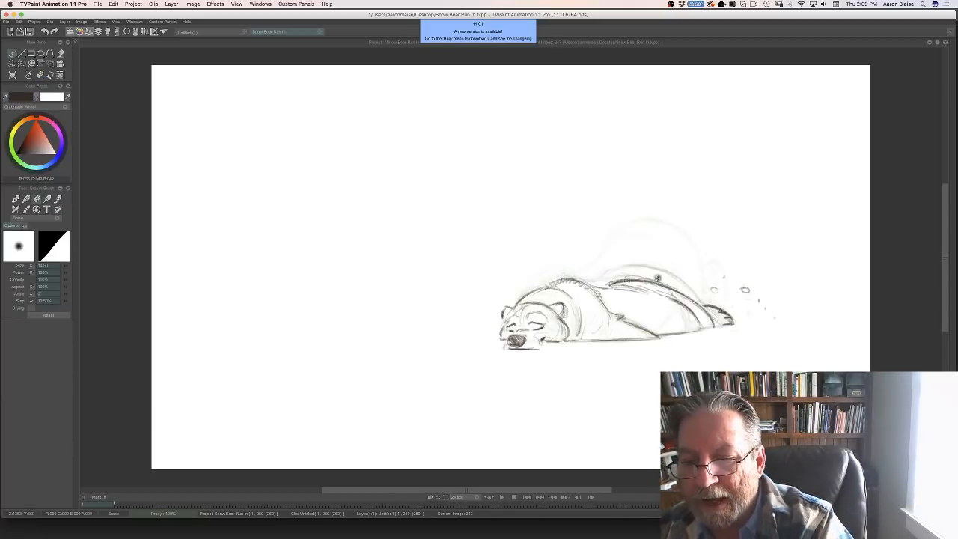
key(Right)
key(b)
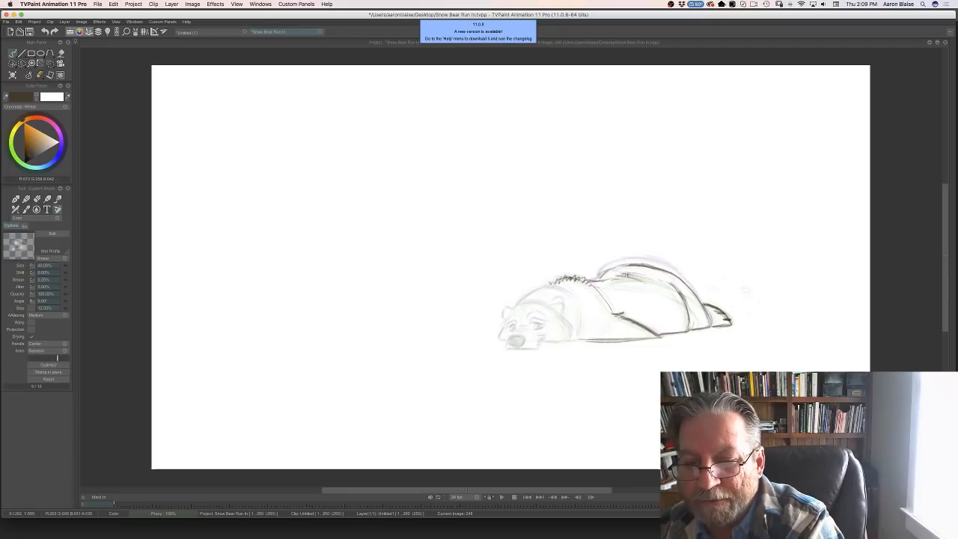
key(Left)
key(Right)
key(Left)
key(Right)
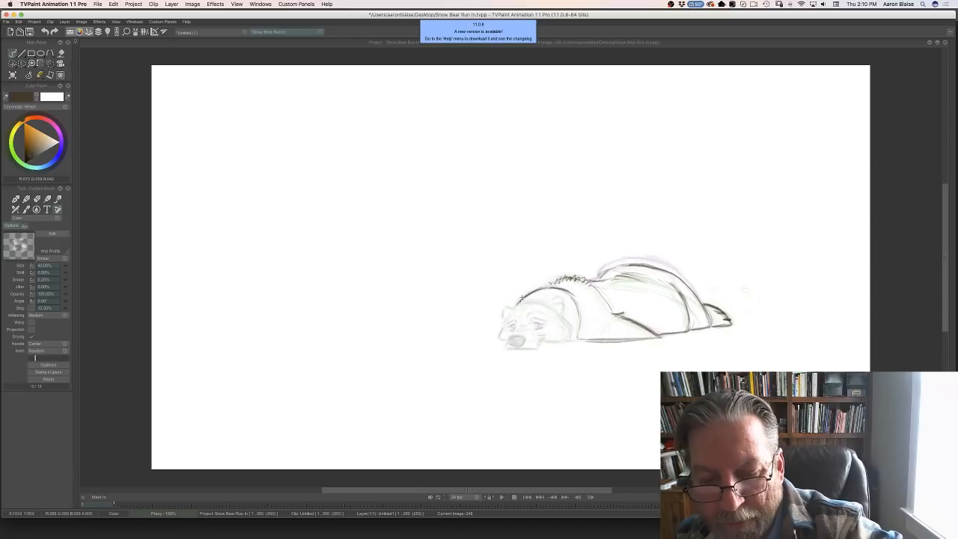
- Draw the top of the bear's head, the near ear and the cheek on image 248
key(Left)
key(Right)
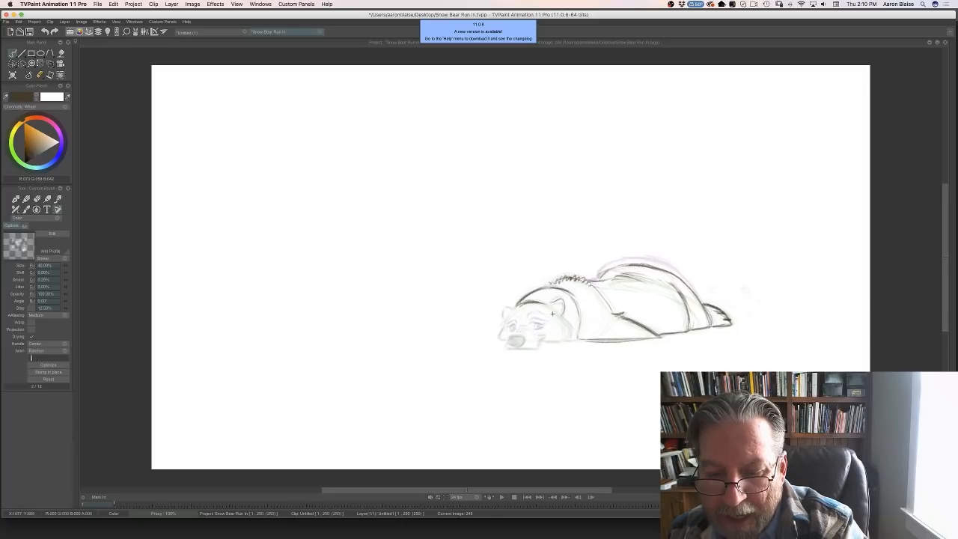
key(Left)
key(Right)
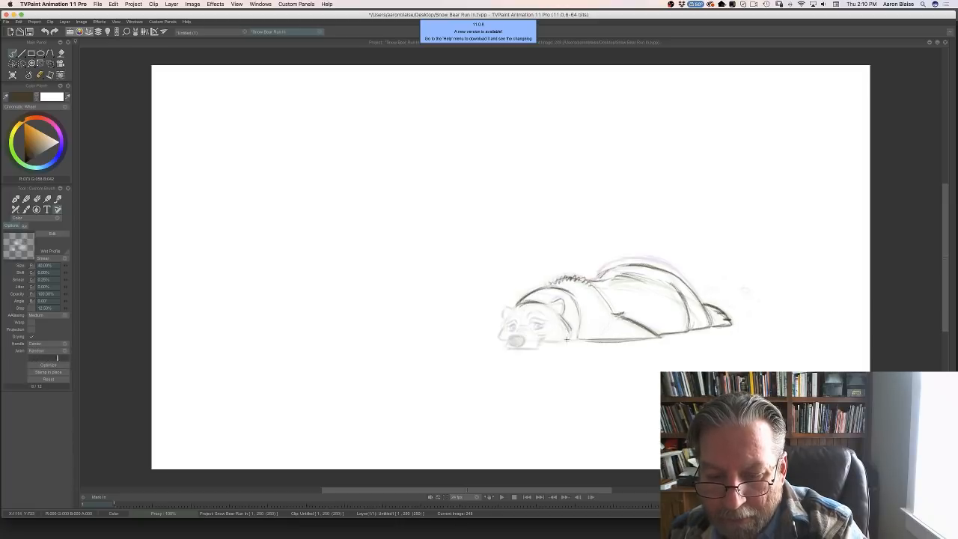
key(Left)
key(Right)
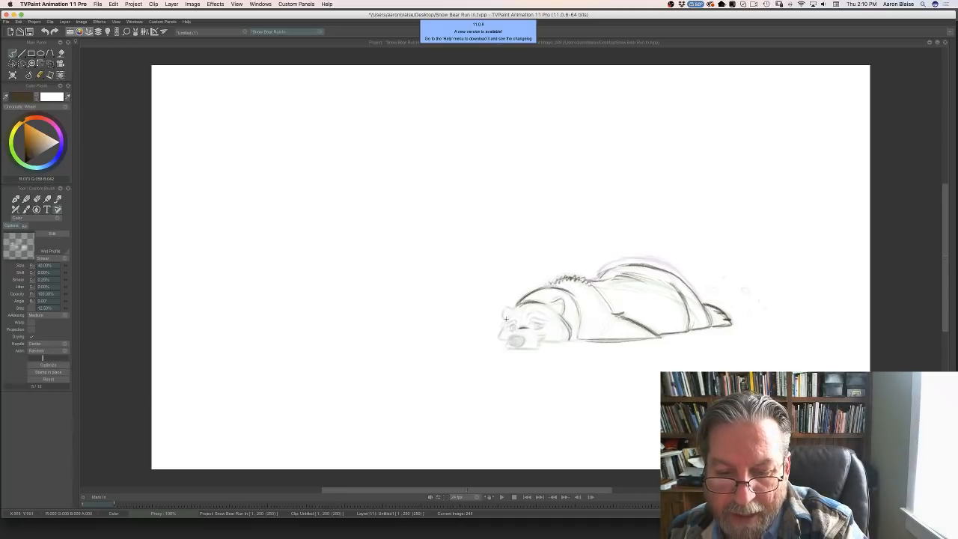
- Draw the bear's far ear on image 248, flipping against image 247 to place it
key(Left)
key(Right)
key(Left)
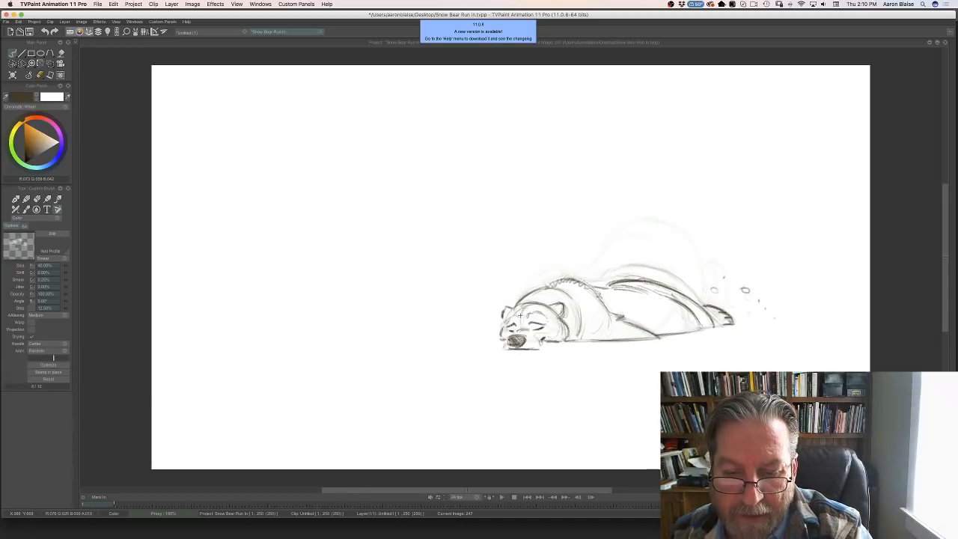
key(Right)
key(Left)
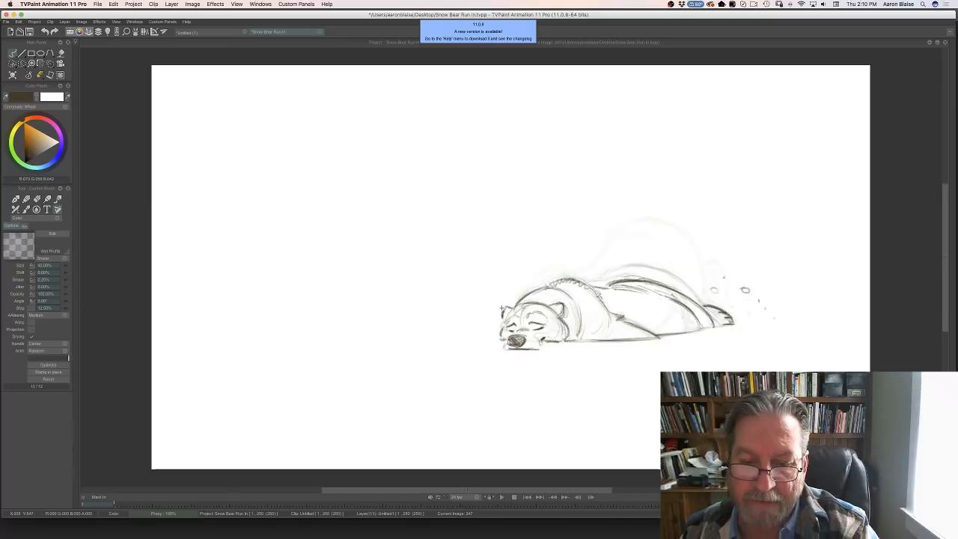
key(Right)
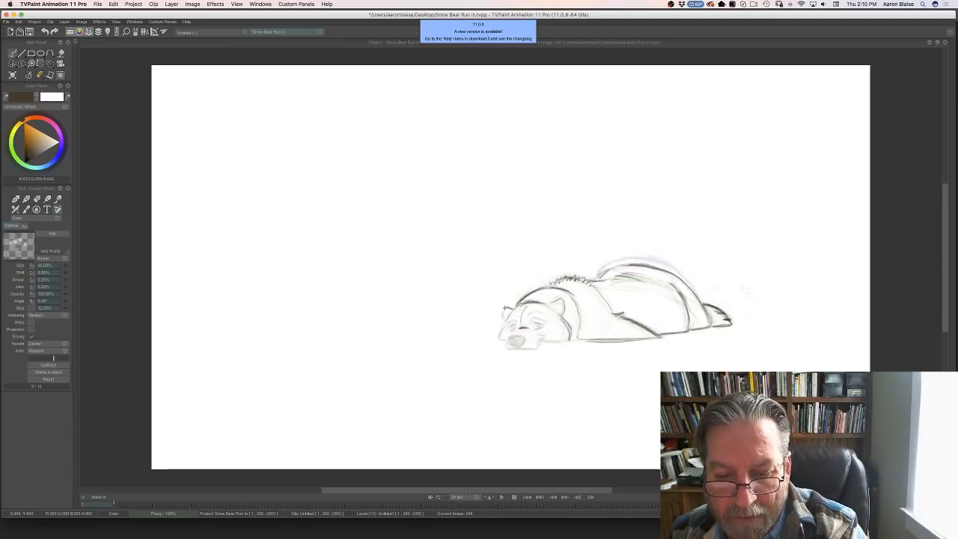
key(Left)
key(Right)
key(Left)
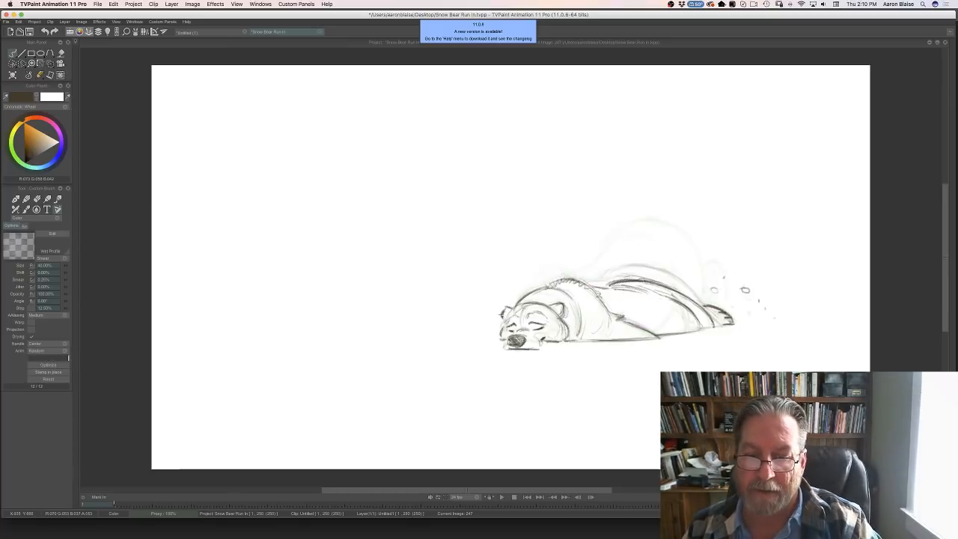
- Draw the brows above both of the bear's eyes on image 248 and check them against the preceding drawings
key(Right)
key(Left)
key(Right)
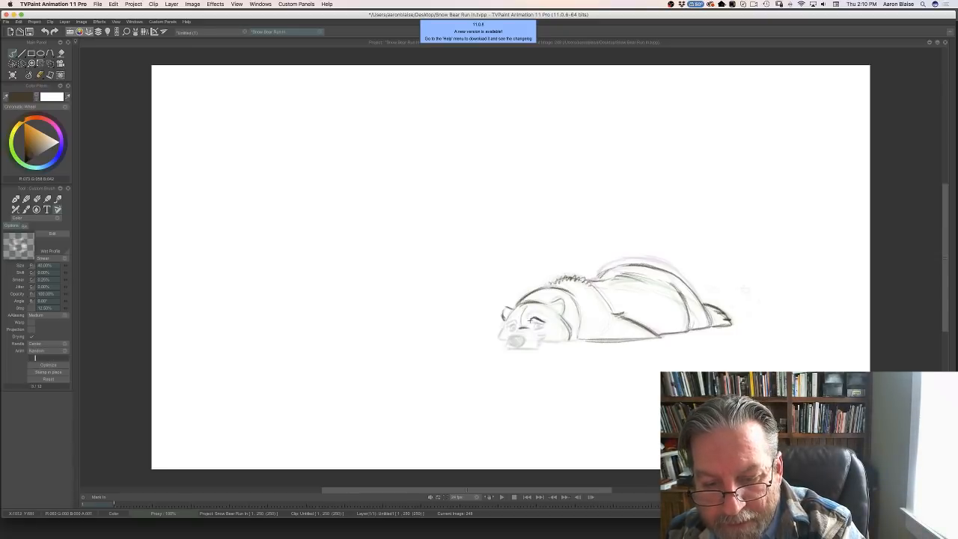
key(Left)
key(Right)
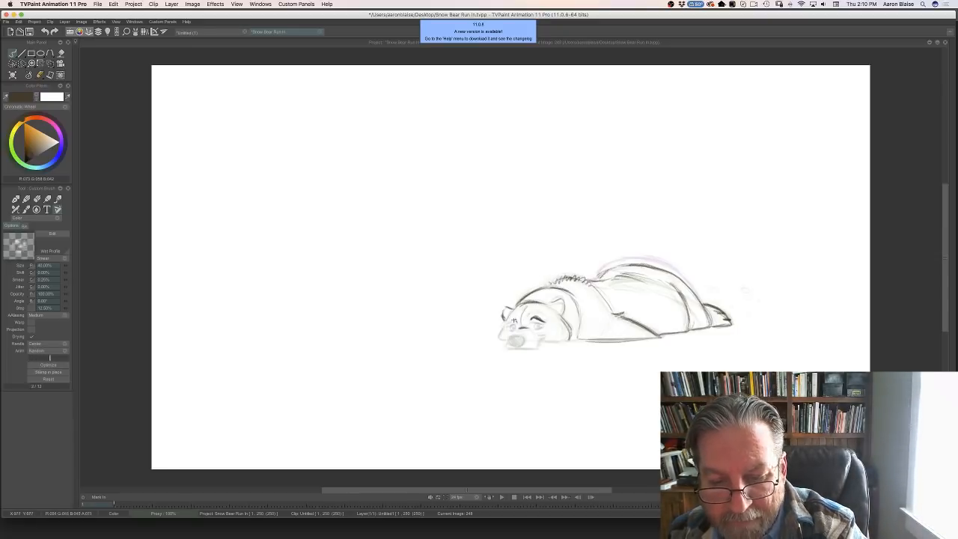
key(Left)
key(Right)
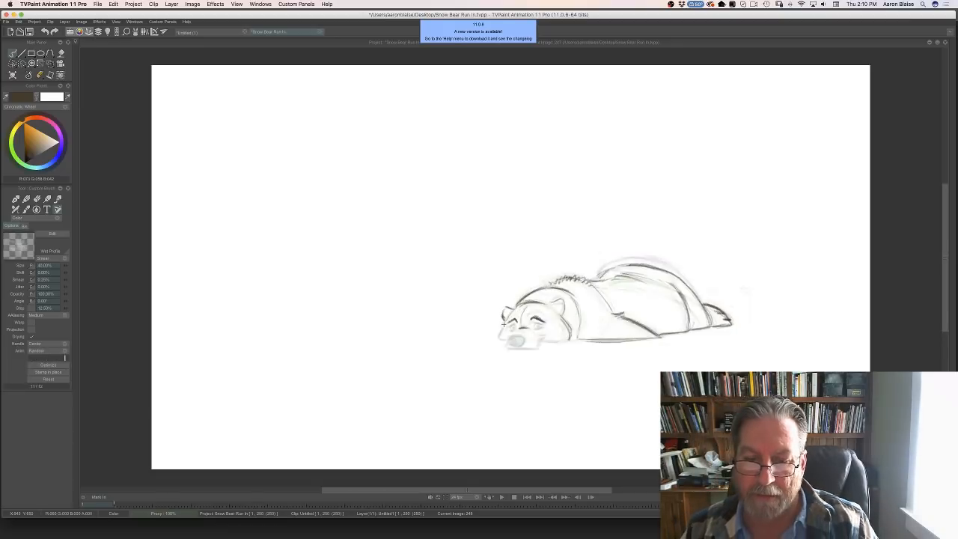
key(Left)
key(Left)
key(Right)
key(Right)
key(Left)
key(Right)
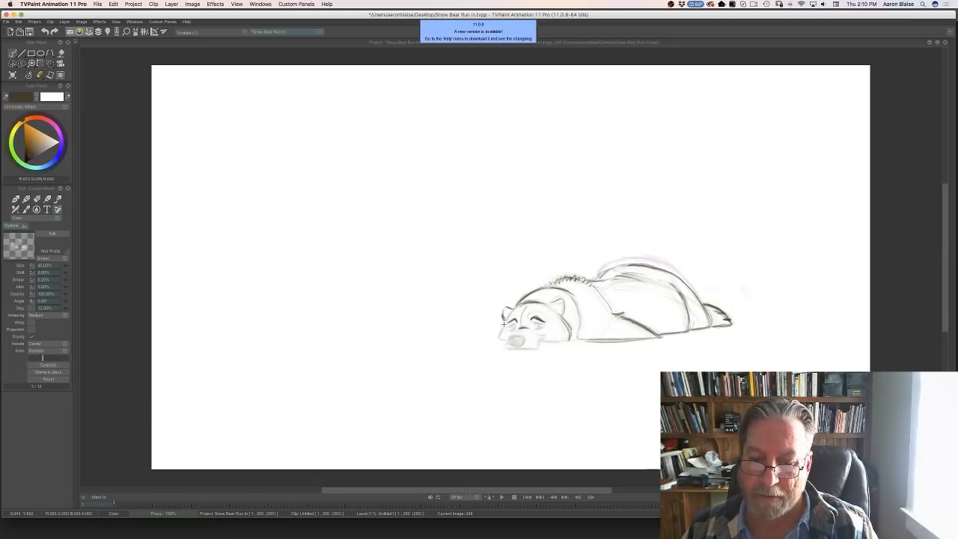
- Draw both of the bear's eyes on image 248, flipping against image 247 to place them
key(Left)
key(Right)
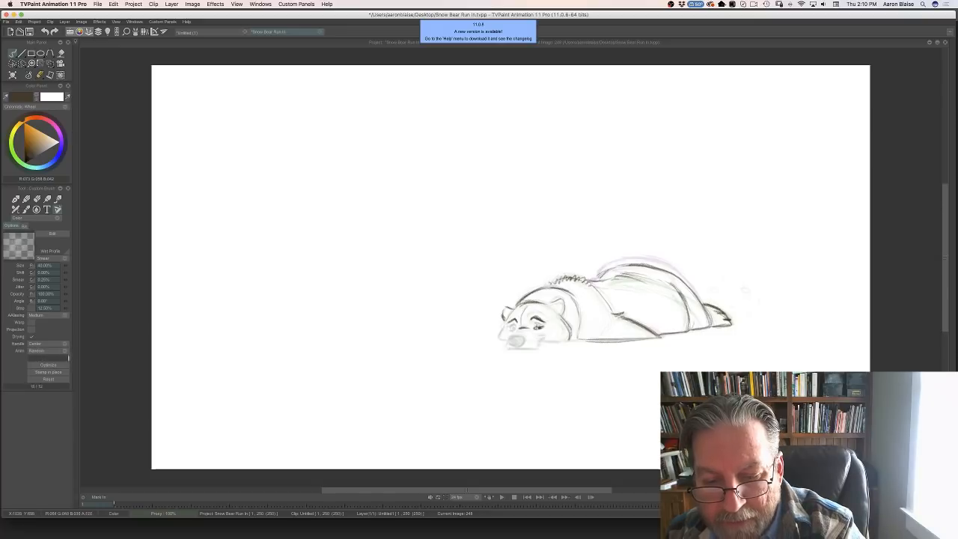
key(Left)
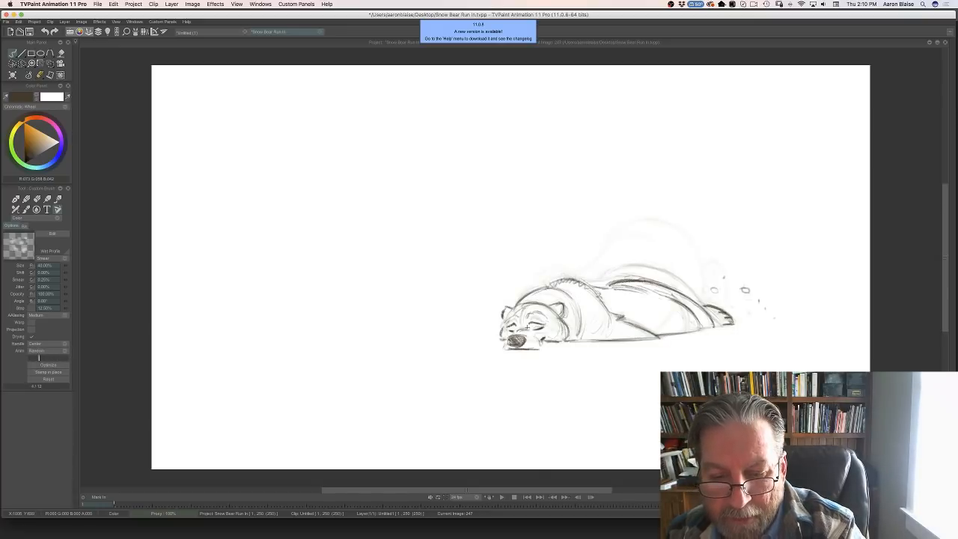
key(Right)
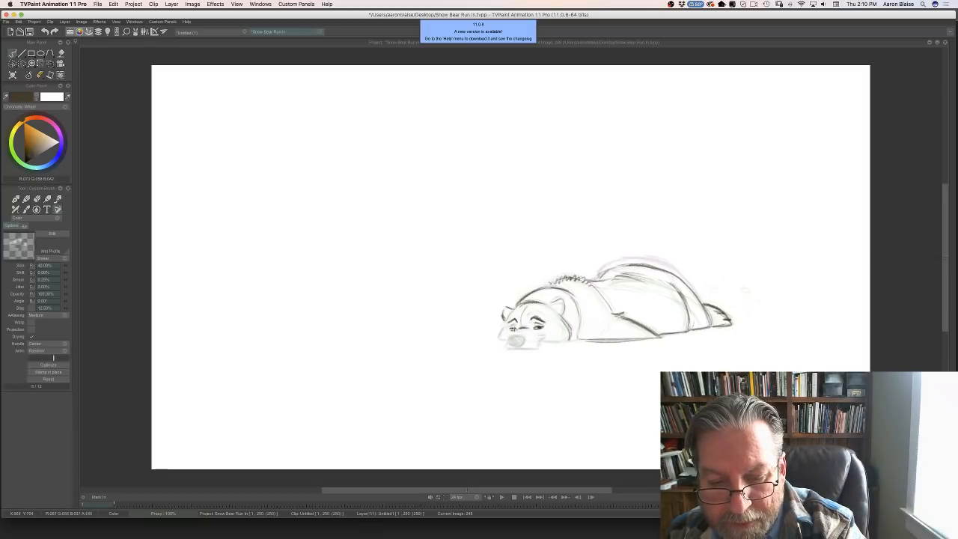
key(Left)
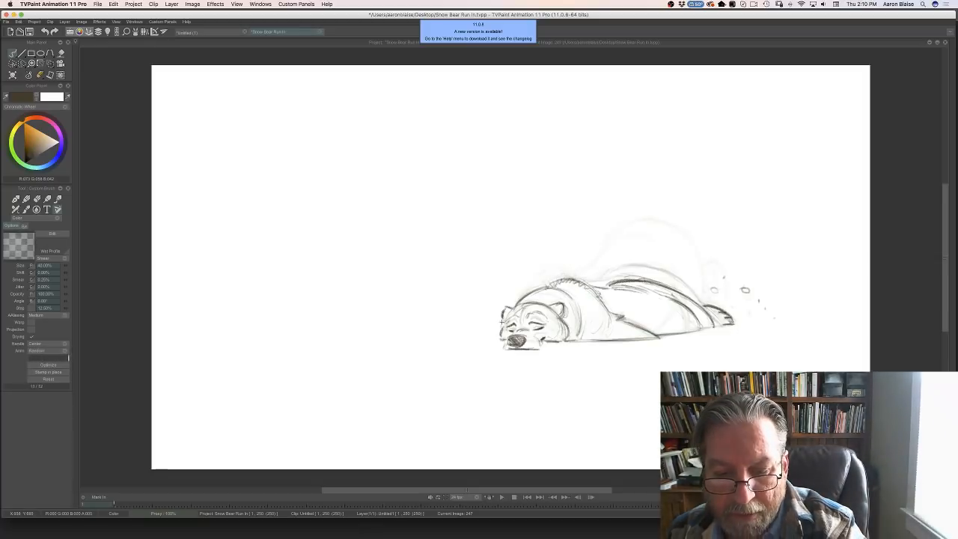
key(Right)
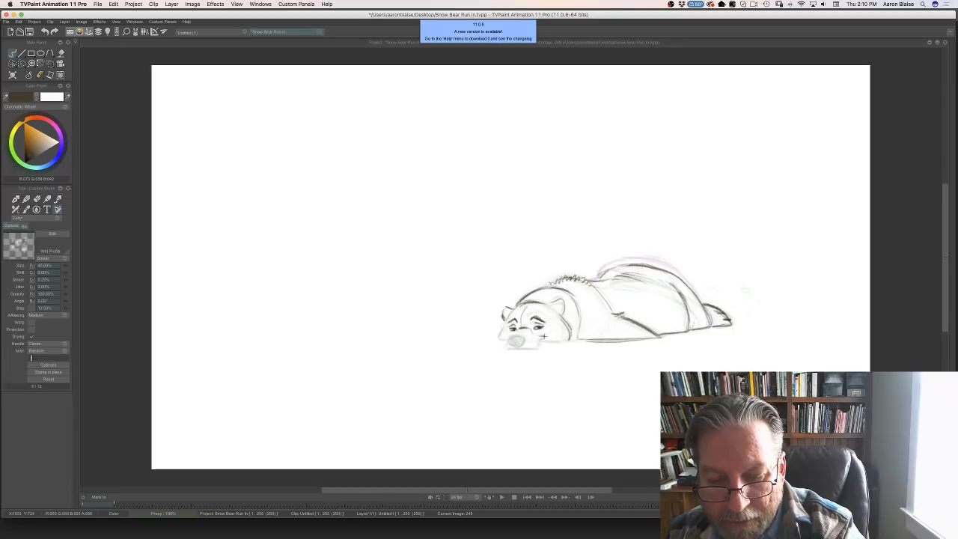
- Draw the cheek marks and muzzle outline and shade the bear's nose dark on image 248
key(Left)
key(Right)
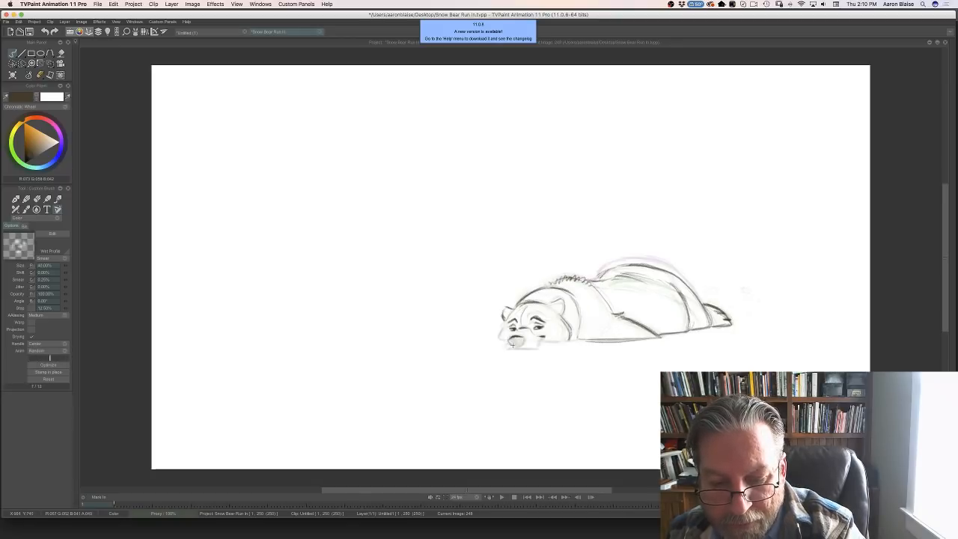
drag(522, 339, 517, 341)
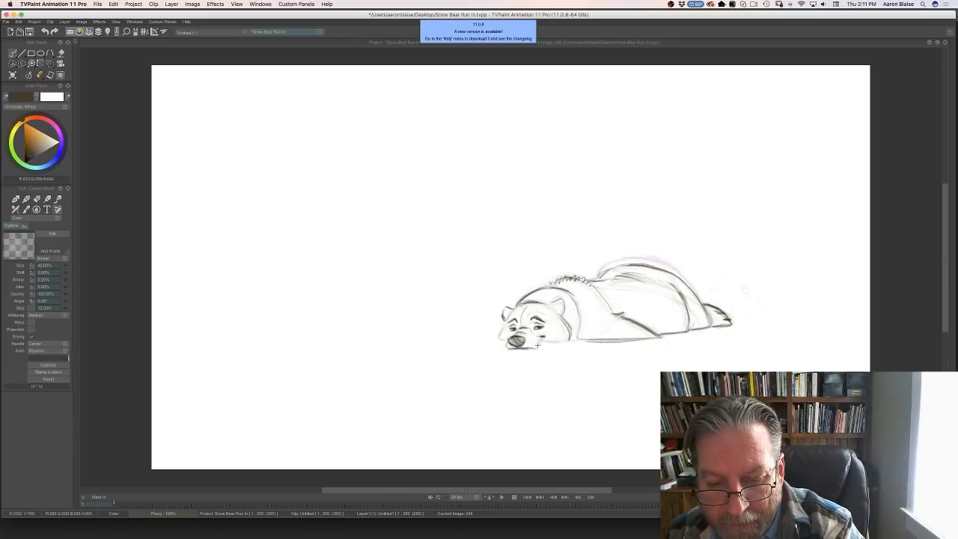
key(Left)
key(Right)
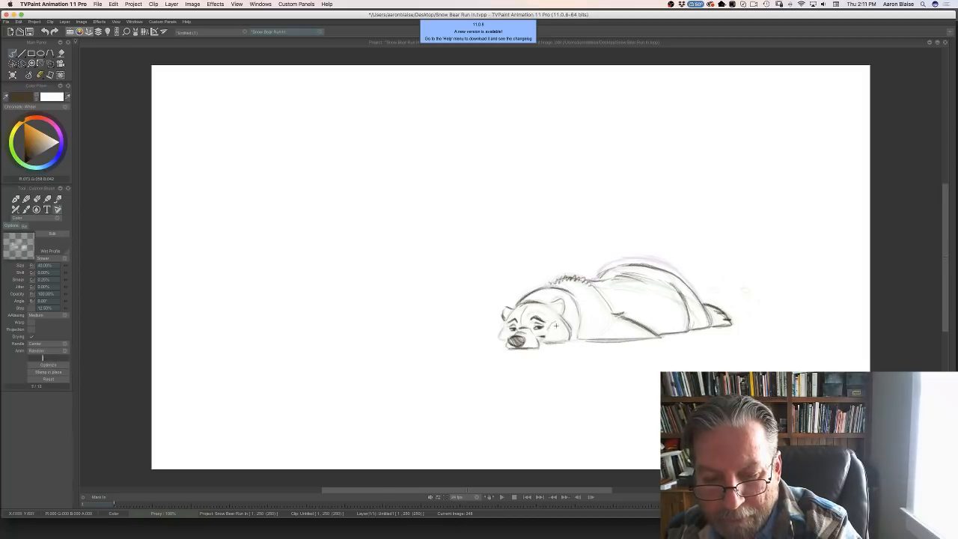
- Flip back and forth between images 247 and 248 to check the motion into the rebound
key(Left)
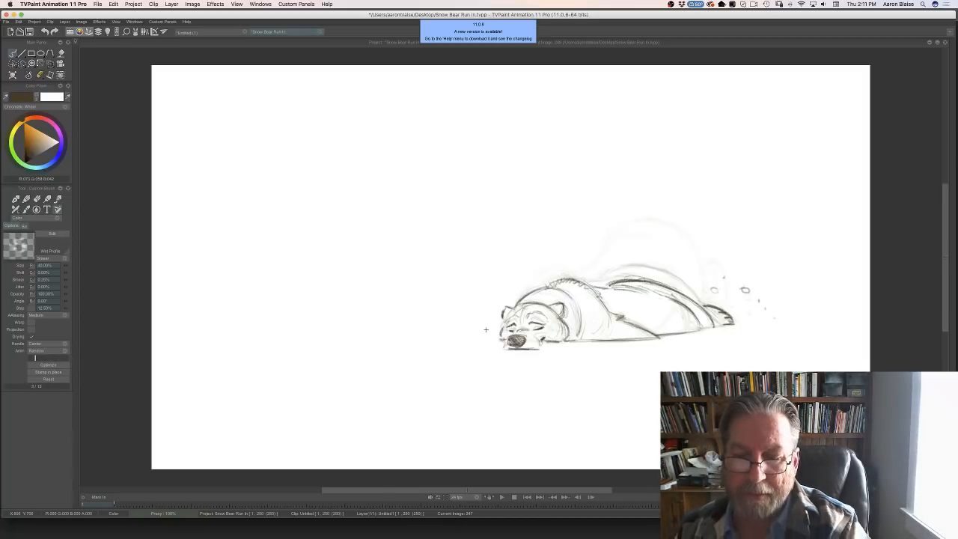
key(Right)
key(Left)
key(Right)
key(Left)
key(Right)
key(Left)
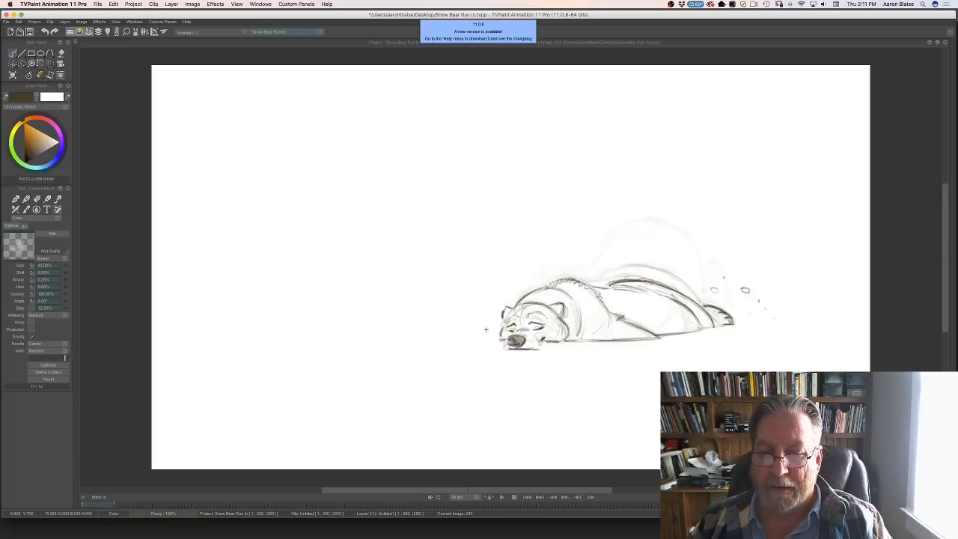
key(Right)
key(Left)
key(Right)
key(Left)
key(Right)
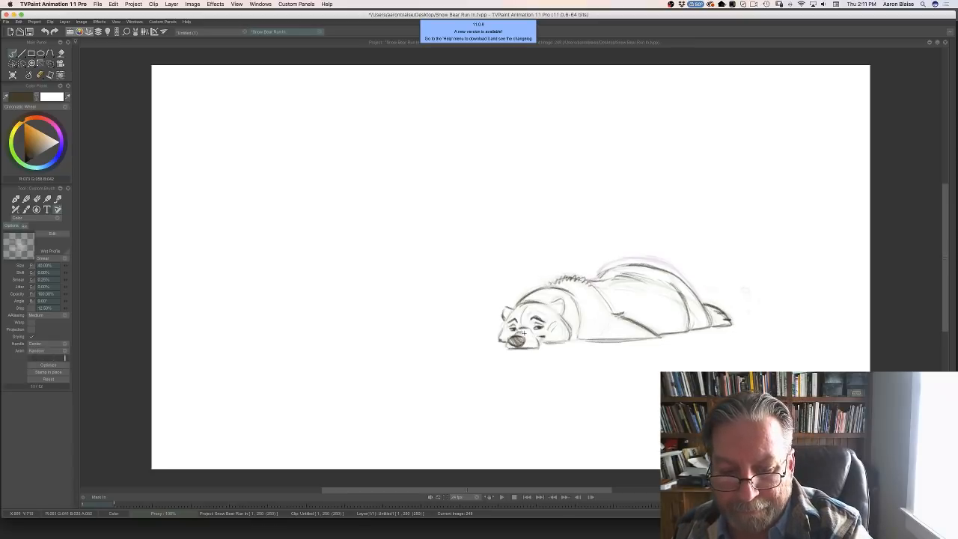
- Hold the image 248 drawing through image 249 and insert a new blank drawing at image 250
key(Tab)
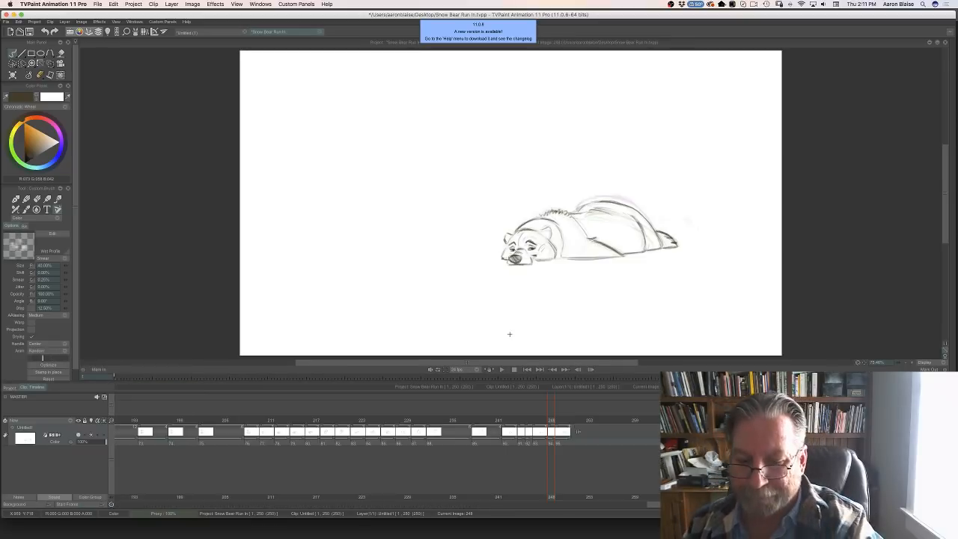
drag(550, 420, 497, 421)
mouse_move(559, 426)
mouse_down()
mouse_move(572, 422)
mouse_move(484, 419)
mouse_move(576, 418)
mouse_move(474, 411)
mouse_move(570, 424)
mouse_move(506, 420)
mouse_move(559, 423)
mouse_move(570, 440)
mouse_move(566, 420)
mouse_up()
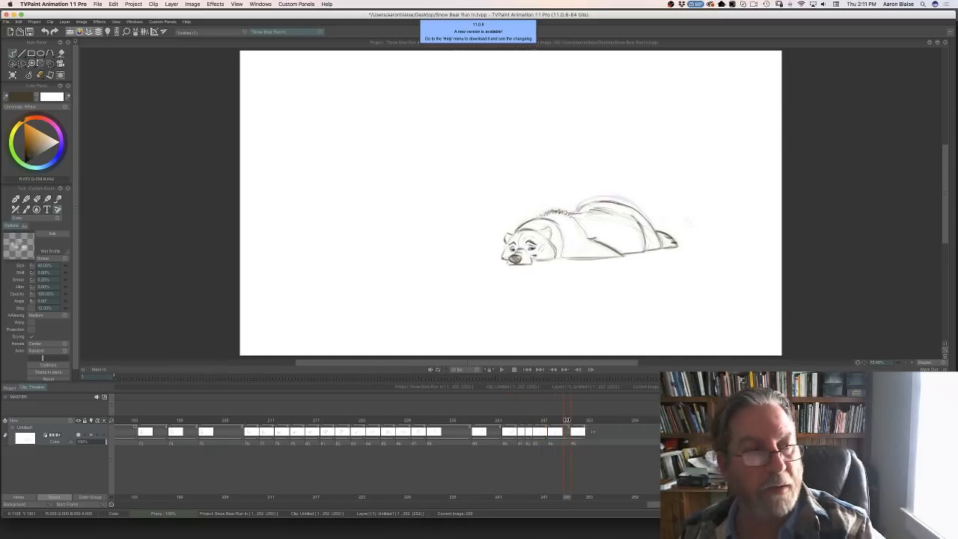
click(12, 75)
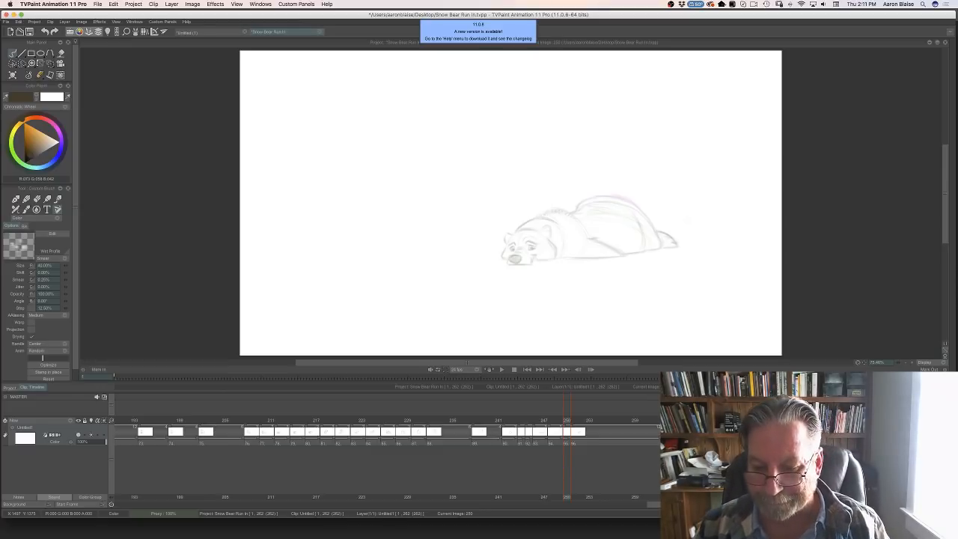
key(Tab)
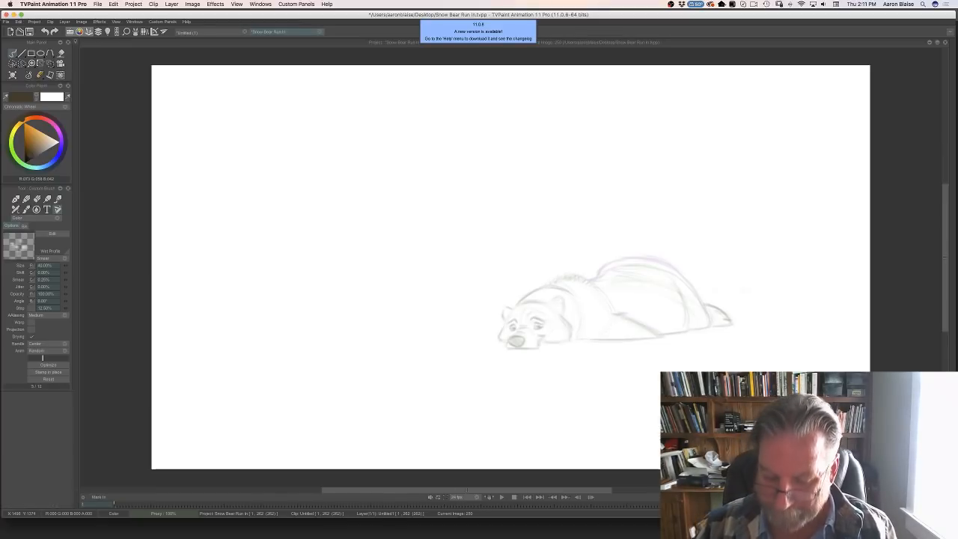
- Compare the neighbouring drawings and draw the bear's raised rump outline, inner thigh curve and underside line on image 250
key(Left)
key(Right)
key(Right)
key(Left)
key(Right)
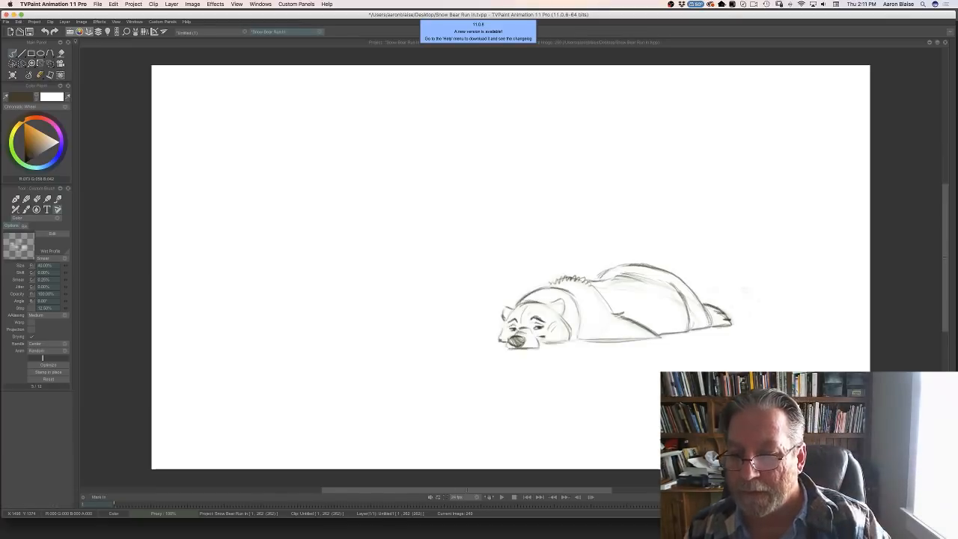
key(Left)
mouse_move(612, 263)
mouse_down()
mouse_move(601, 272)
mouse_move(664, 266)
mouse_move(638, 258)
mouse_move(666, 265)
mouse_move(637, 256)
mouse_move(601, 269)
mouse_up()
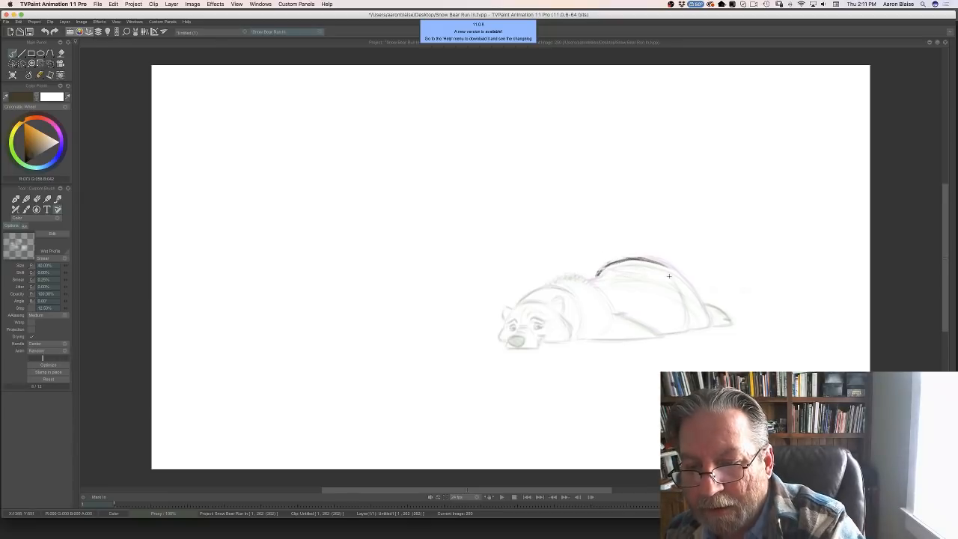
mouse_move(682, 279)
mouse_down()
mouse_move(696, 298)
mouse_move(661, 263)
mouse_move(708, 315)
mouse_up()
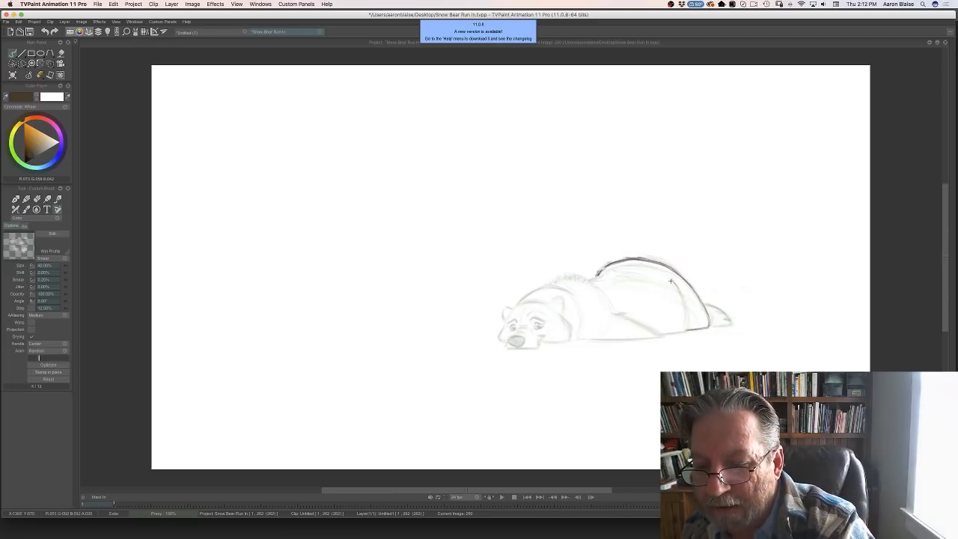
drag(673, 282, 687, 329)
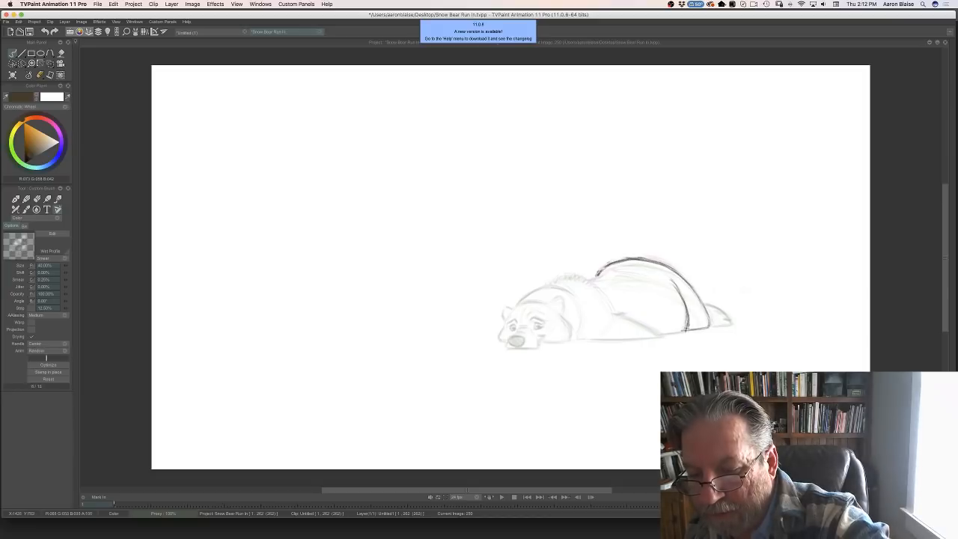
drag(684, 330, 664, 334)
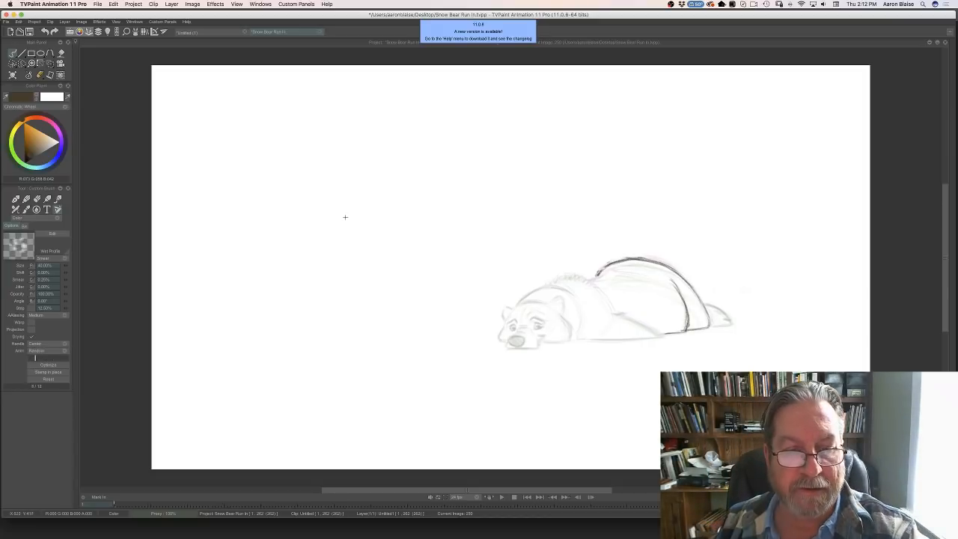
- Sketch an upright flour sack with corner tufts in the empty area beside the bear on image 250
drag(345, 215, 361, 286)
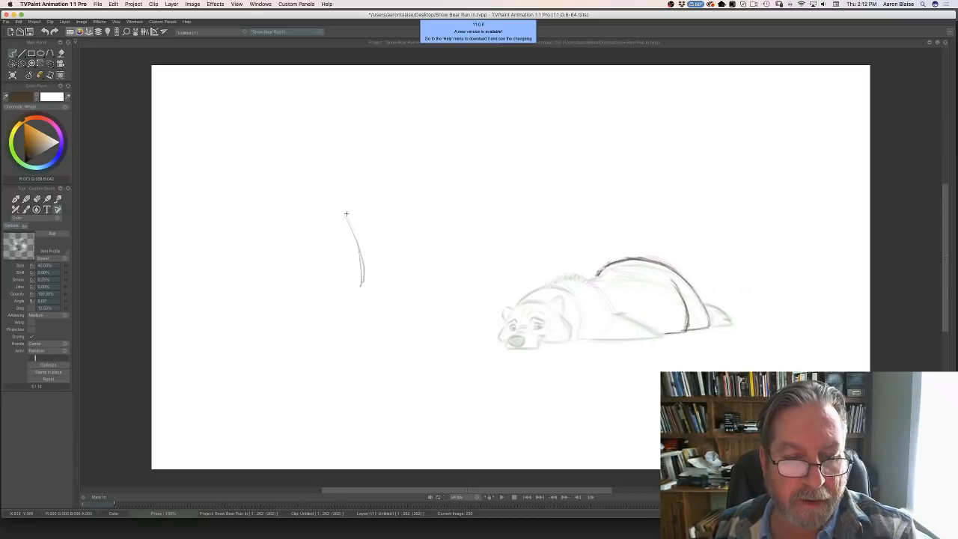
mouse_move(343, 212)
mouse_down()
mouse_move(295, 210)
mouse_move(298, 283)
mouse_up()
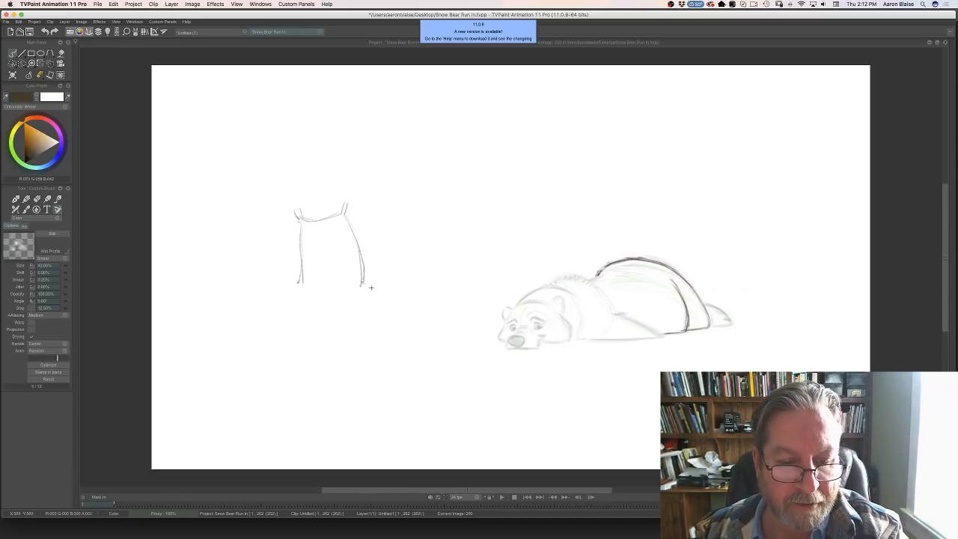
mouse_move(362, 284)
mouse_down()
mouse_move(373, 291)
mouse_move(293, 288)
mouse_move(304, 291)
mouse_up()
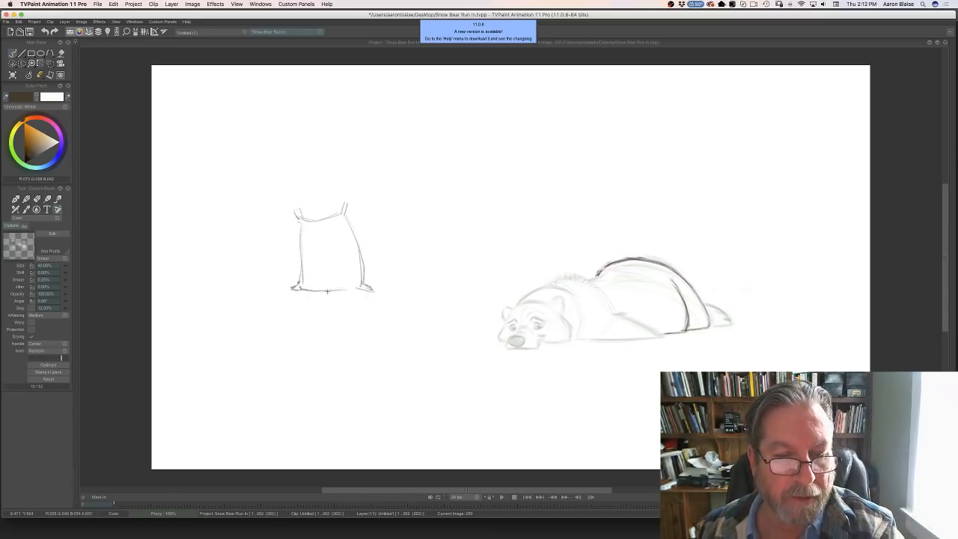
mouse_move(302, 231)
mouse_down()
mouse_move(304, 260)
mouse_move(324, 288)
mouse_up()
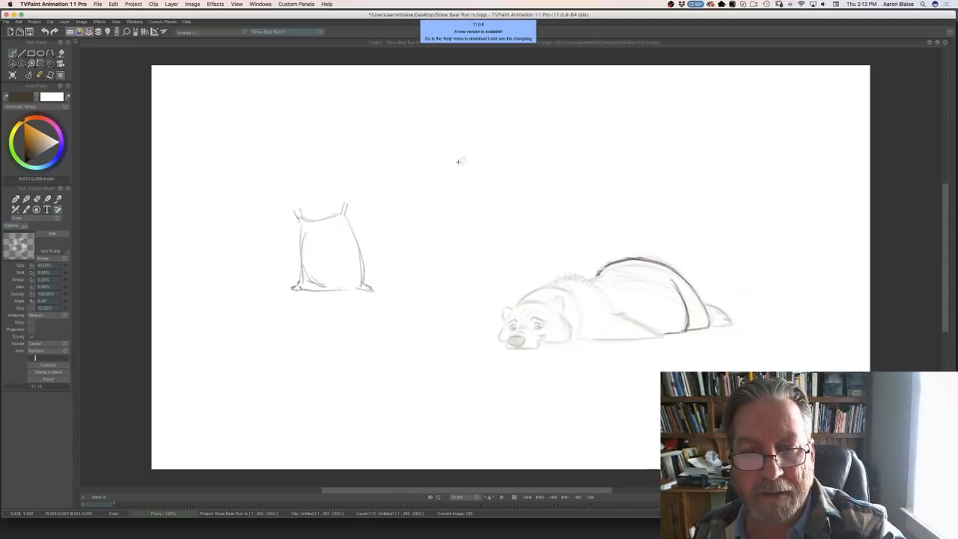
- Sketch a second flour sack in a raised, tilted pose between the first sack and the bear
mouse_move(460, 162)
mouse_down()
mouse_move(438, 156)
mouse_move(414, 175)
mouse_move(417, 241)
mouse_up()
drag(422, 179, 428, 252)
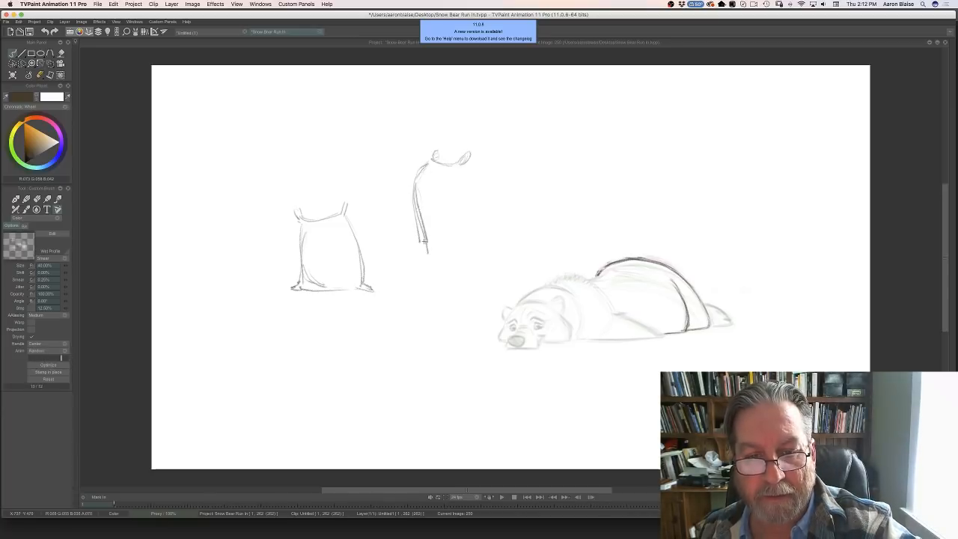
mouse_move(459, 172)
mouse_down()
mouse_move(500, 247)
mouse_move(422, 242)
mouse_up()
- Erase both flour sack sketches from image 250
key(e)
mouse_move(480, 223)
mouse_down()
mouse_move(496, 243)
mouse_move(490, 259)
mouse_move(467, 148)
mouse_move(428, 156)
mouse_move(416, 213)
mouse_move(424, 248)
mouse_move(460, 241)
mouse_up()
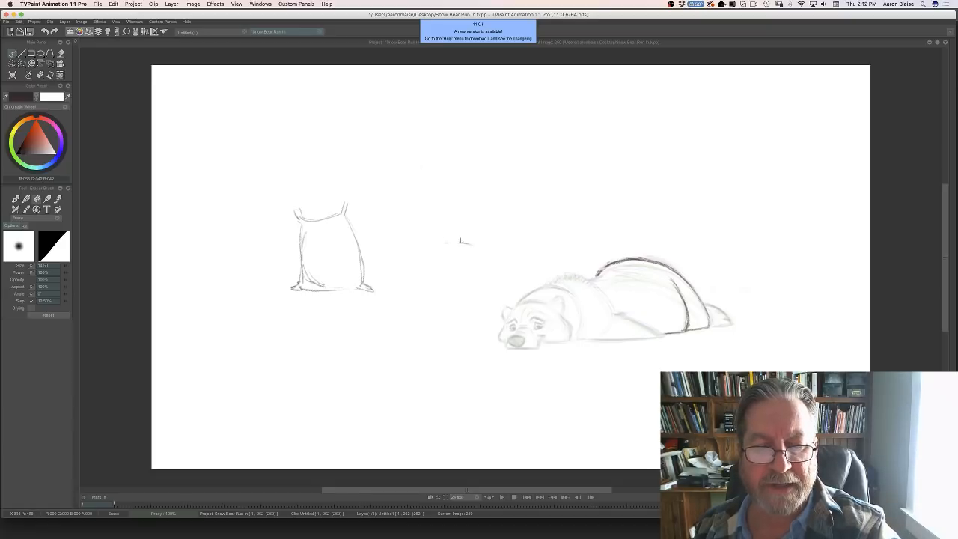
mouse_move(384, 197)
mouse_down()
mouse_move(341, 211)
mouse_move(361, 263)
mouse_move(360, 304)
mouse_move(301, 215)
mouse_move(302, 262)
mouse_move(286, 288)
mouse_move(322, 286)
mouse_move(344, 233)
mouse_up()
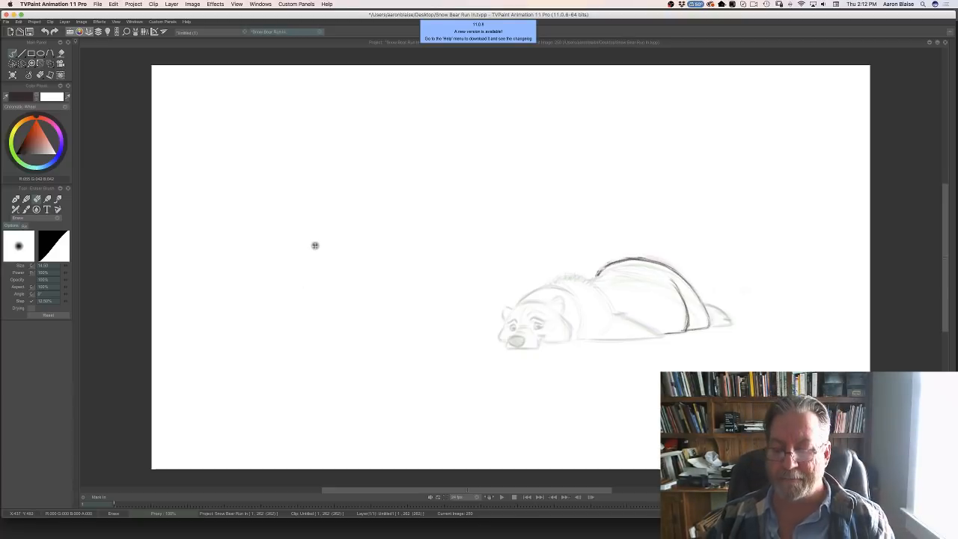
- Draw the back contour beneath the raised rump toward the shoulder on image 250, flipping against image 248
key(Left)
key(Right)
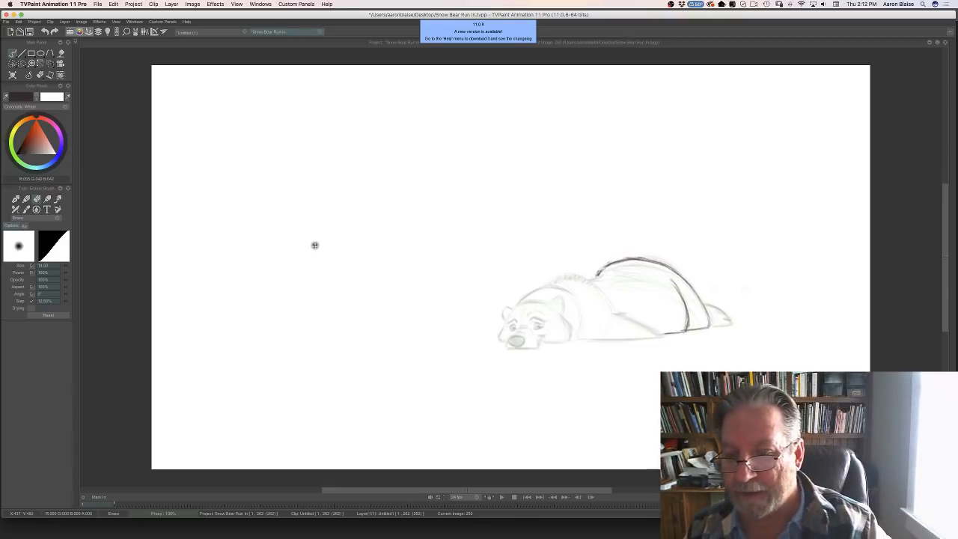
key(b)
mouse_move(645, 274)
mouse_down()
mouse_move(611, 274)
mouse_move(644, 272)
mouse_move(615, 264)
mouse_move(588, 281)
mouse_up()
key(Left)
key(Right)
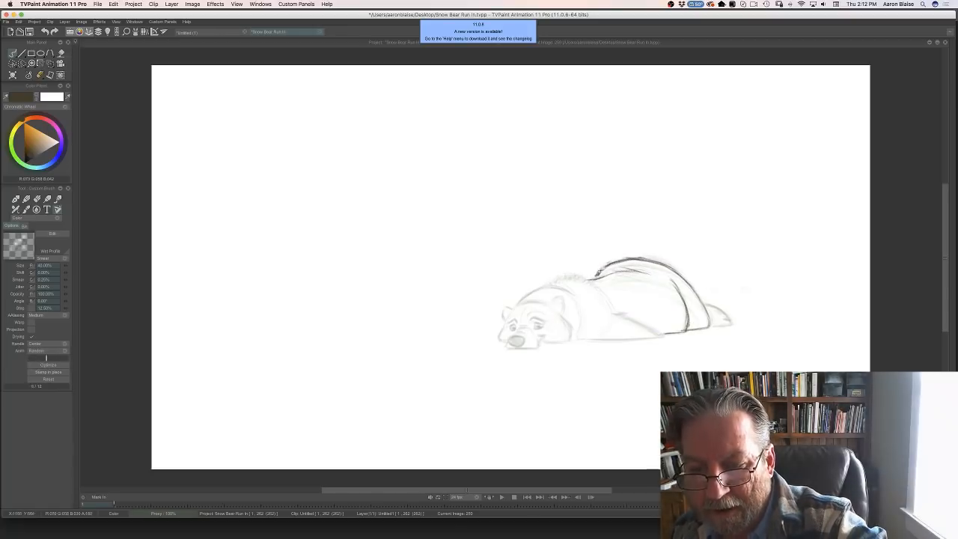
- Draw the bear's shoulder curve, the folded limb line and the belly line along the ground on image 250
key(Left)
key(Right)
key(Left)
key(Right)
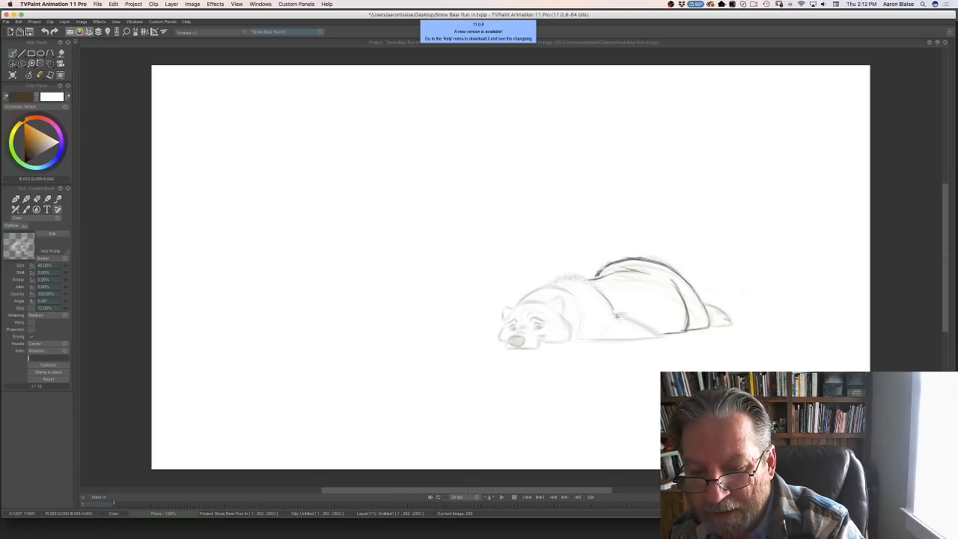
mouse_move(617, 314)
mouse_down()
mouse_move(661, 336)
mouse_move(577, 339)
mouse_up()
key(Left)
key(Right)
key(Left)
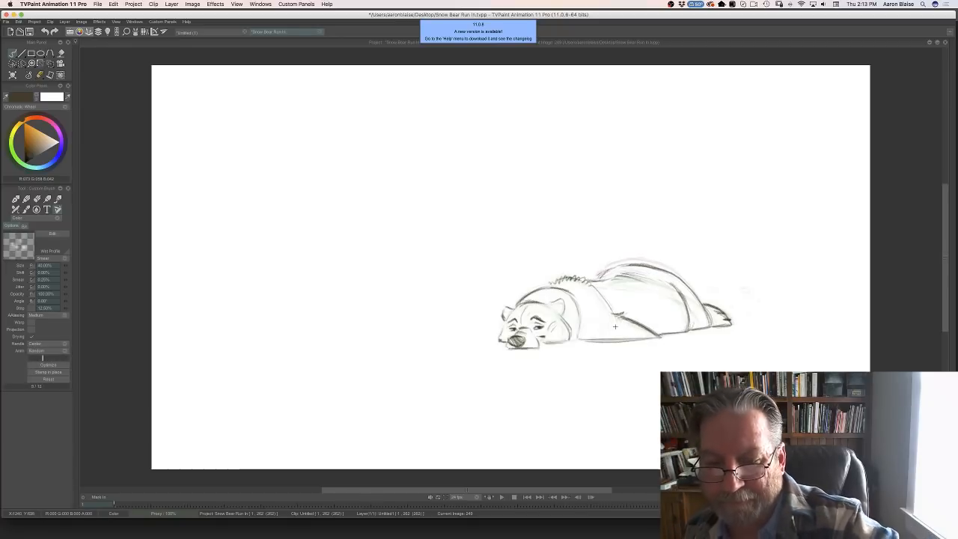
key(Right)
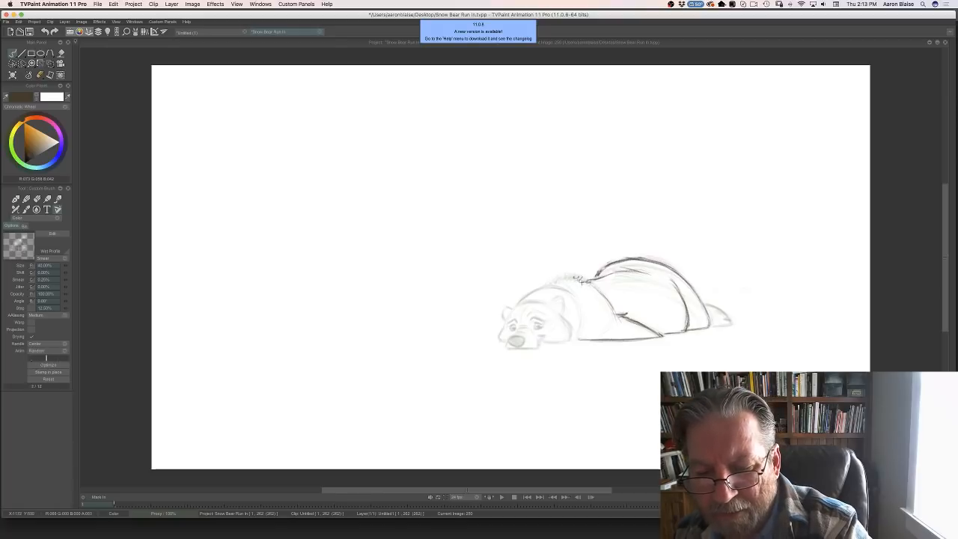
- Draw the jagged fur tuft on the shoulders and the curved neck line down to the ground on image 250
mouse_move(556, 278)
mouse_down()
mouse_move(544, 288)
mouse_move(574, 299)
mouse_up()
key(Left)
key(Right)
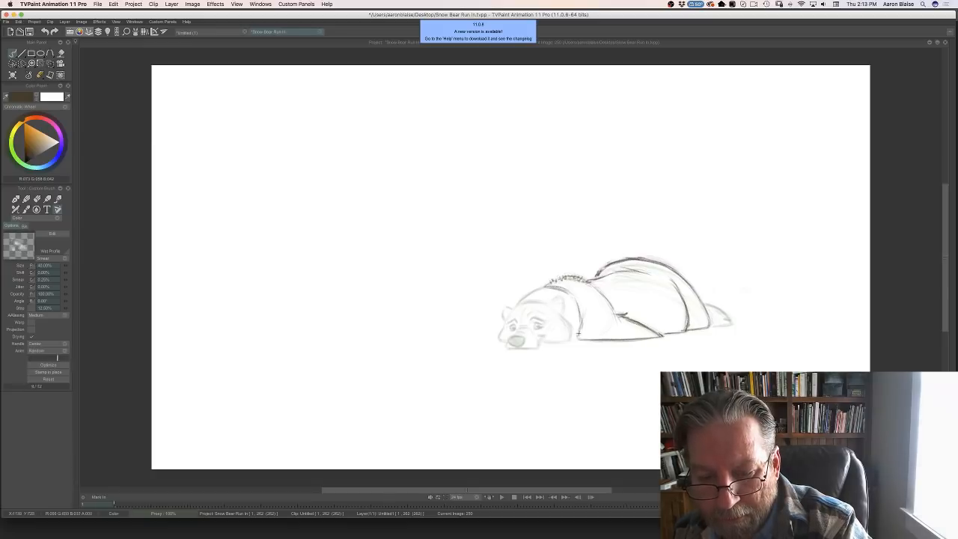
key(Left)
key(Right)
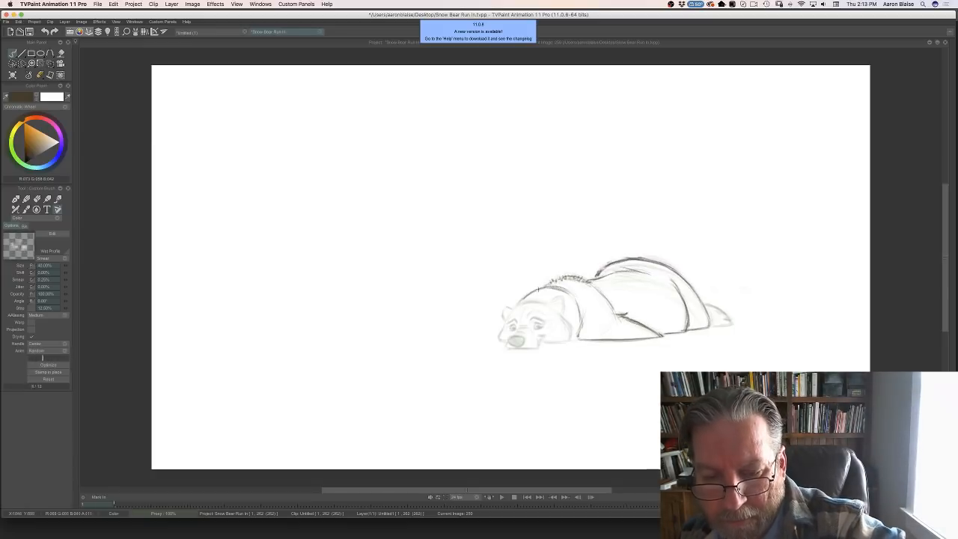
- Draw the nape line from the fur tuft toward the bear's far ear on image 250, checking against the preceding drawing
drag(543, 286, 520, 303)
key(Left)
key(Right)
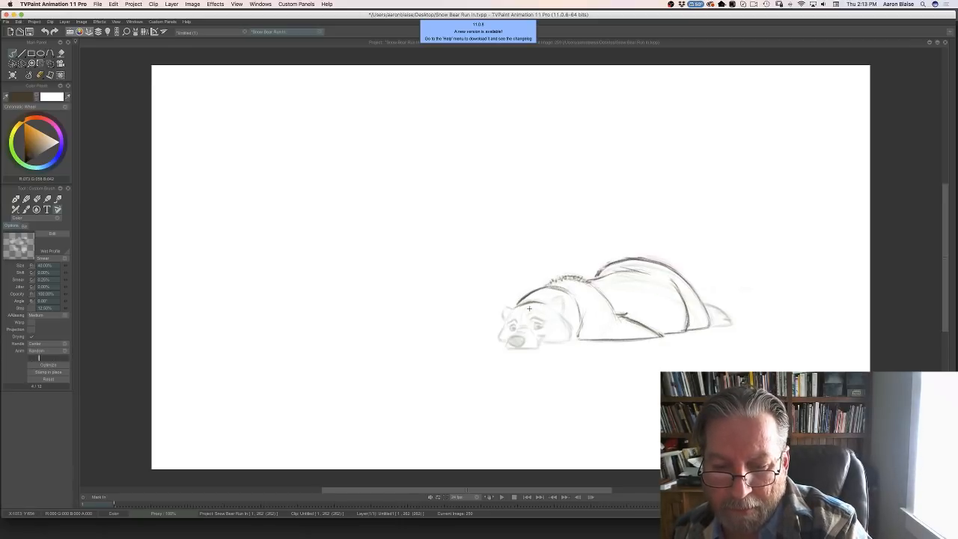
- Draw the bear's near and far ears on image 250, flipping against the adjacent drawing to check their placement
key(Left)
key(Right)
drag(556, 300, 560, 314)
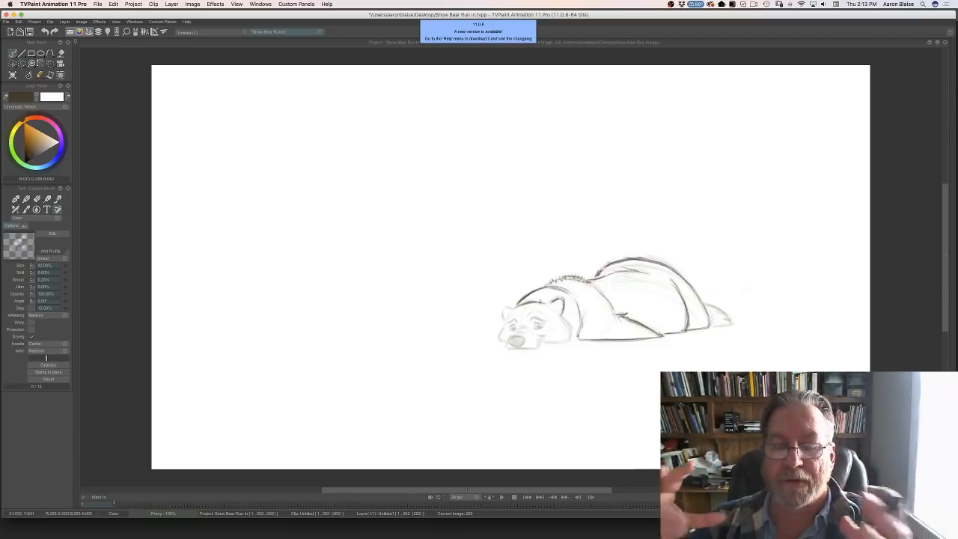
key(Left)
key(Right)
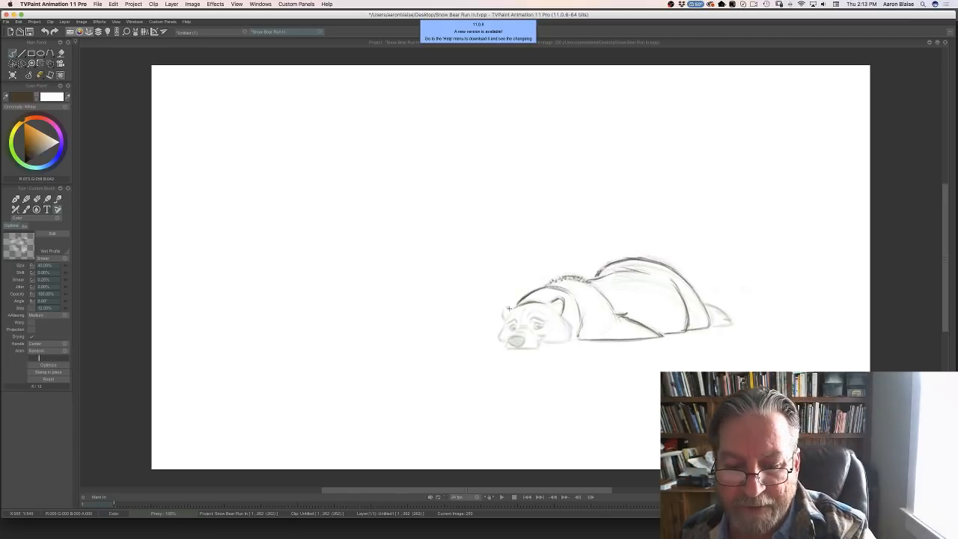
drag(504, 317, 504, 312)
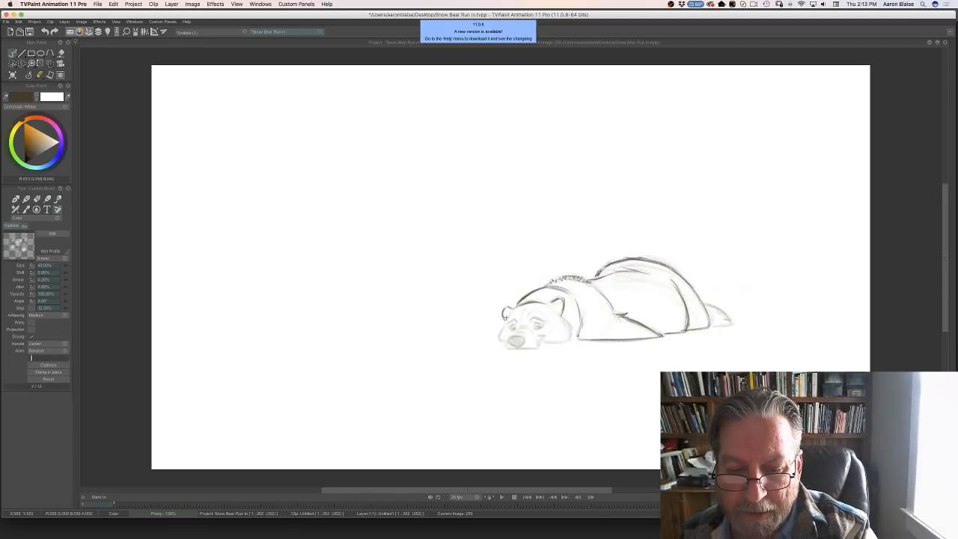
key(Left)
key(Right)
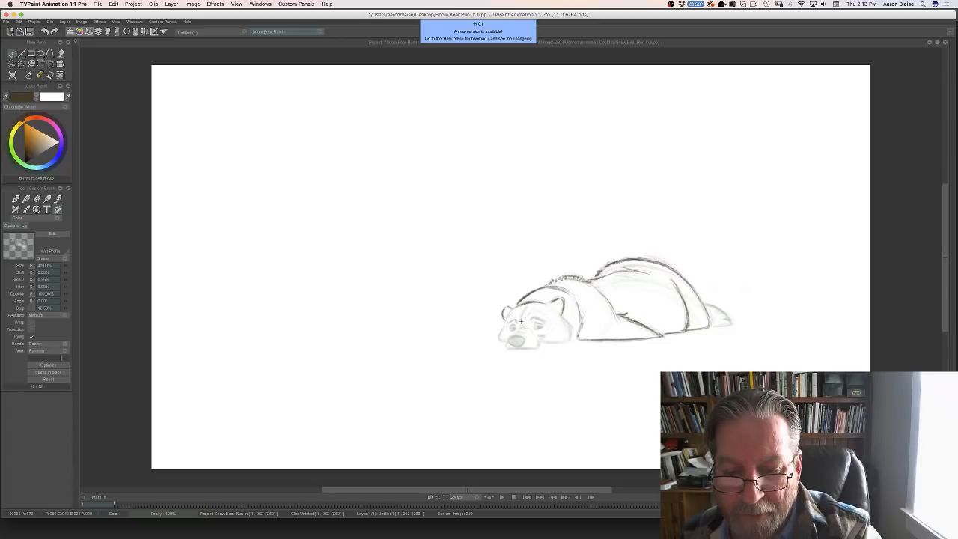
- Draw the bear's two brows above the eyes on image 250, comparing with the adjacent drawing
key(Left)
key(Right)
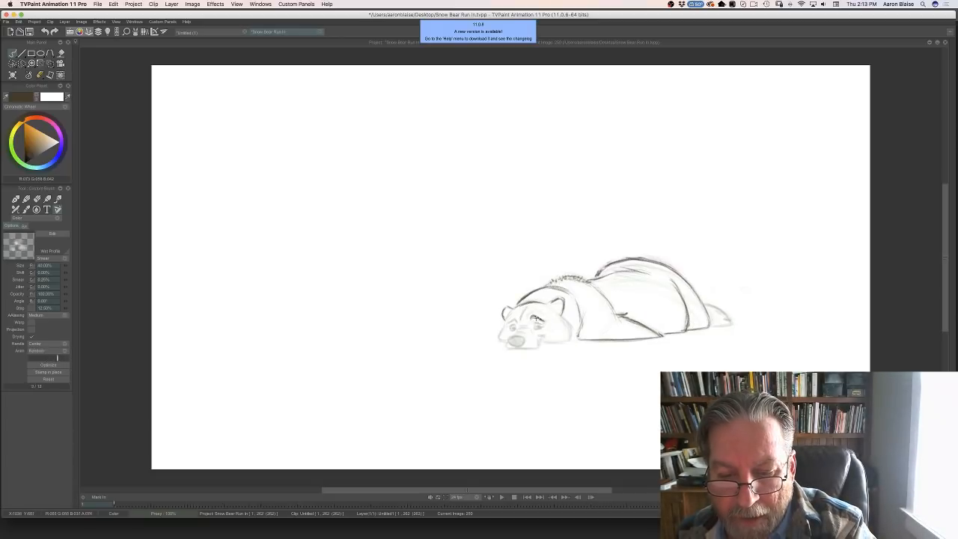
key(Left)
key(Right)
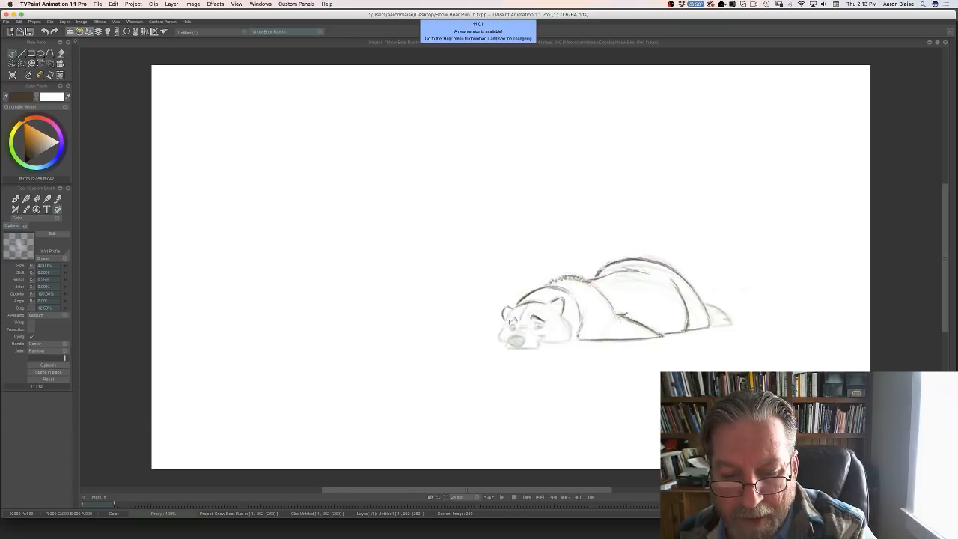
key(Left)
key(Right)
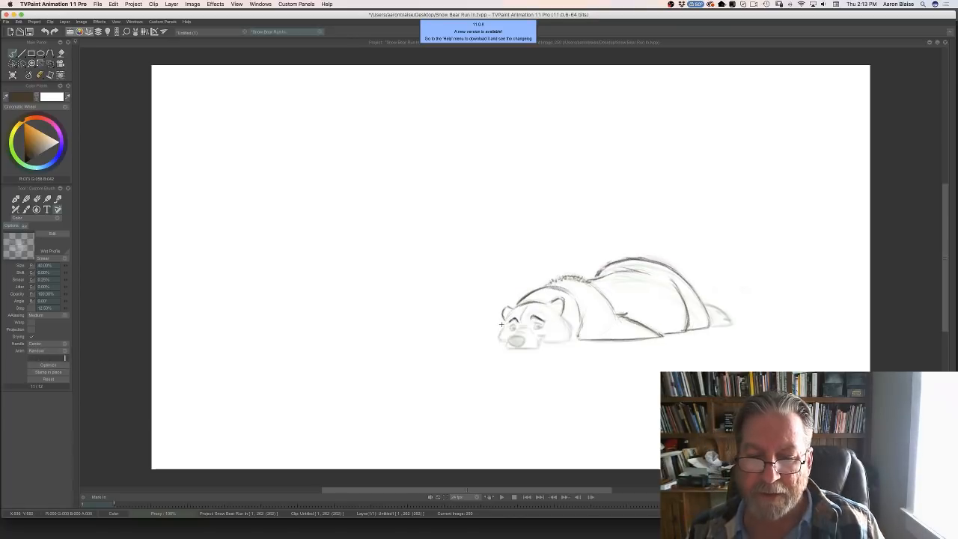
- Flip repeatedly between image 250 and its neighbouring drawing to examine how the body and head move
key(Left)
key(Right)
key(Left)
key(Right)
key(Left)
key(Right)
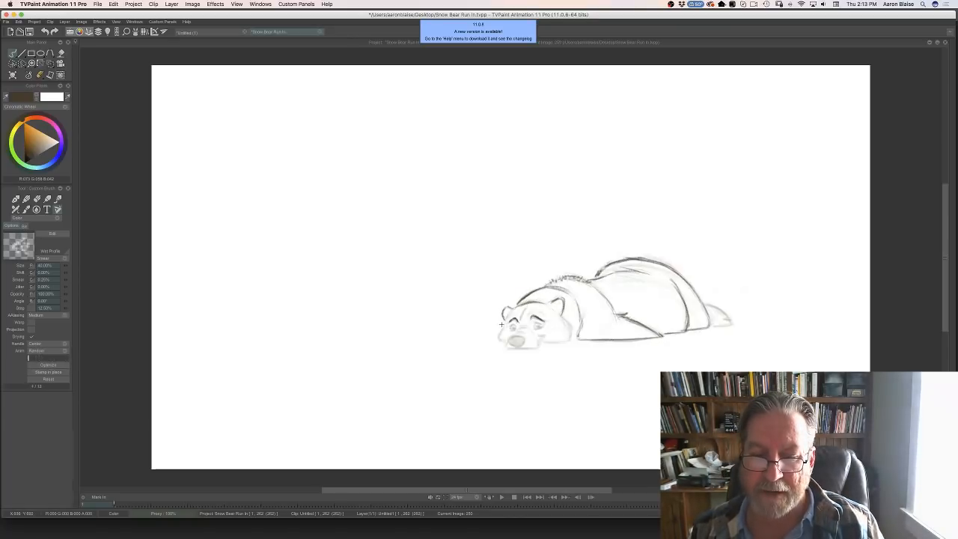
key(Left)
key(Right)
key(Left)
key(Right)
key(Left)
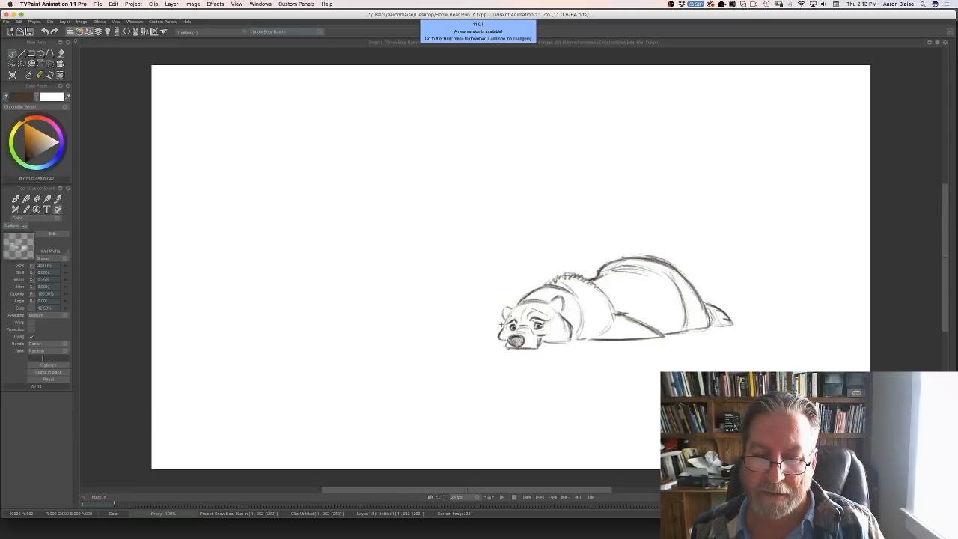
key(Right)
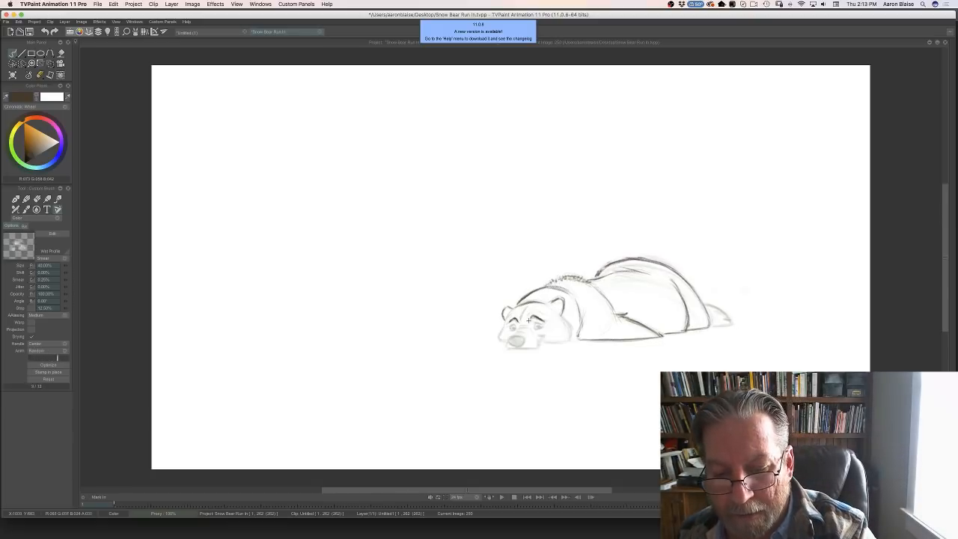
- Draw the bear's upper eye lines, the bridge of the muzzle and the dark shaded nose on image 250
key(Left)
key(Right)
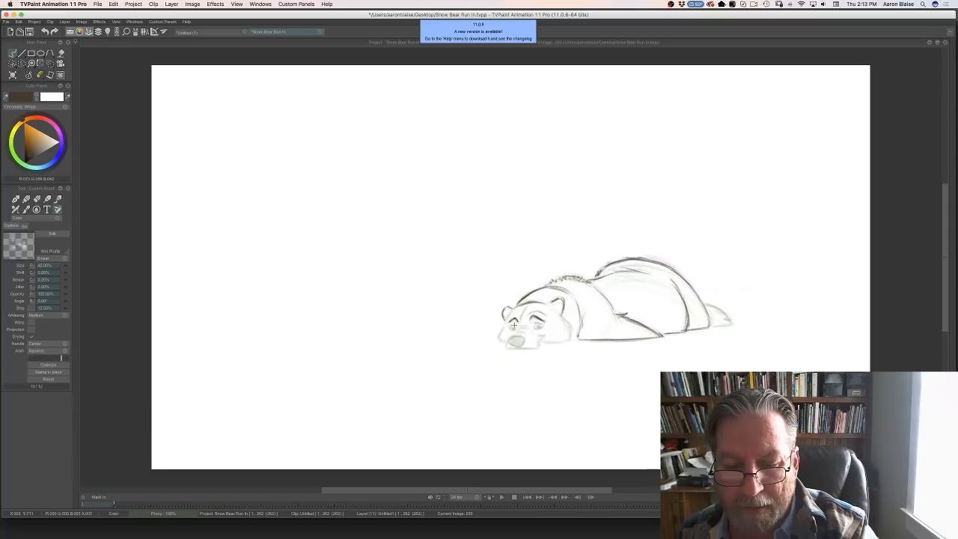
key(Left)
key(Right)
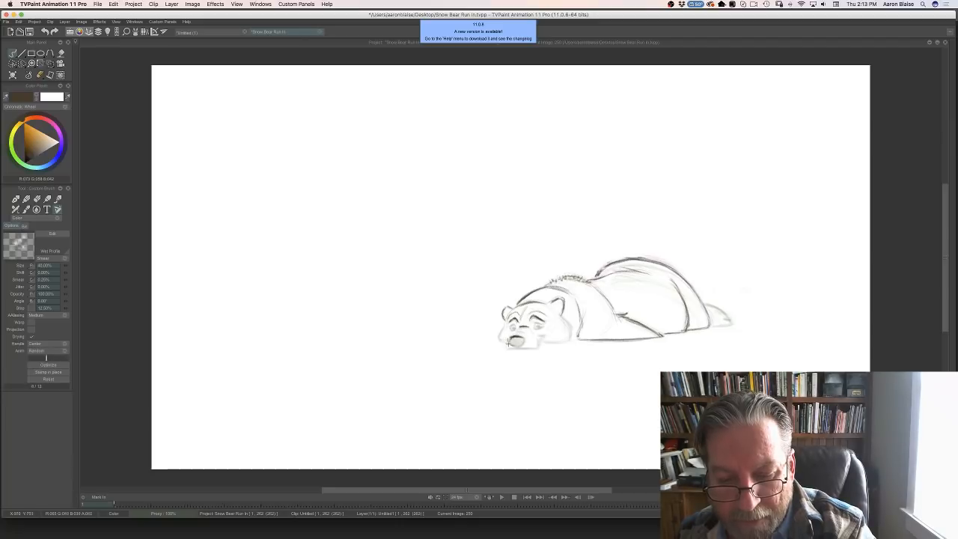
mouse_move(510, 343)
mouse_down()
mouse_move(522, 344)
mouse_move(514, 338)
mouse_up()
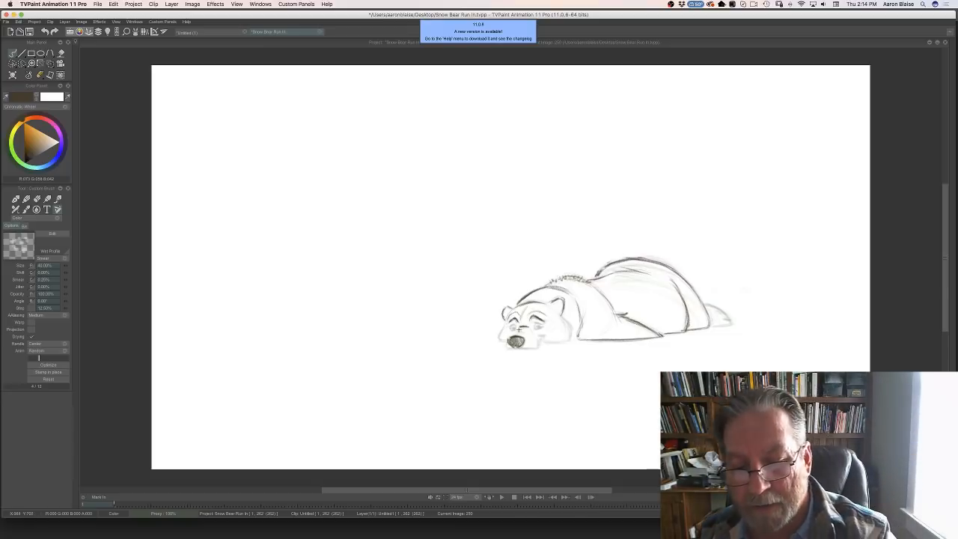
drag(516, 335, 511, 340)
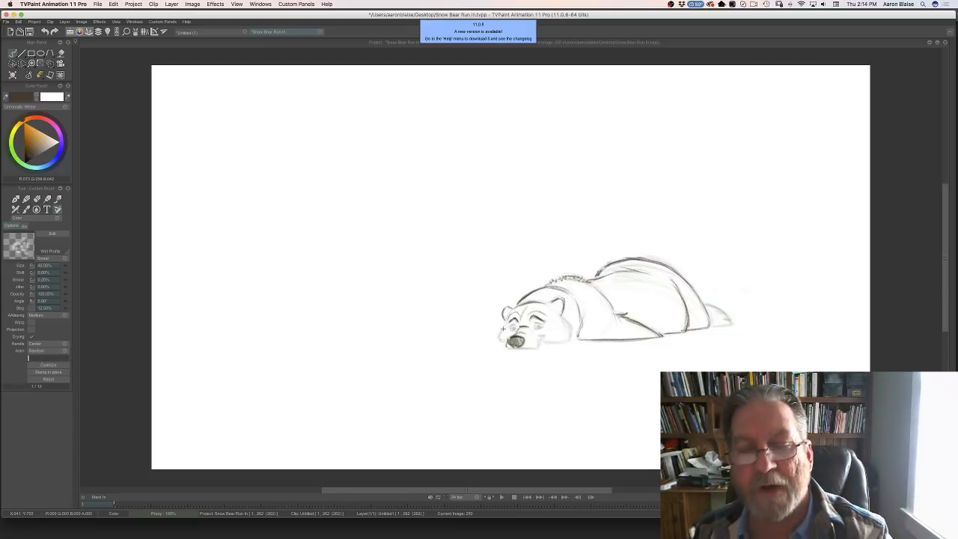
- Draw the muzzle, eyes and cheek outline on image 250, and complete the hind foot behind the rump
mouse_move(522, 327)
mouse_down()
mouse_move(537, 336)
mouse_move(533, 348)
mouse_move(507, 346)
mouse_up()
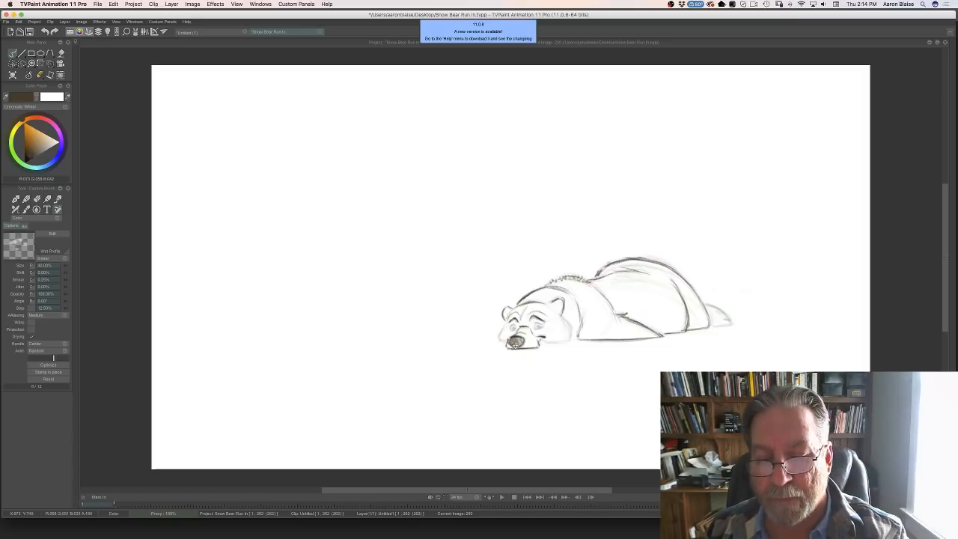
drag(539, 342, 541, 327)
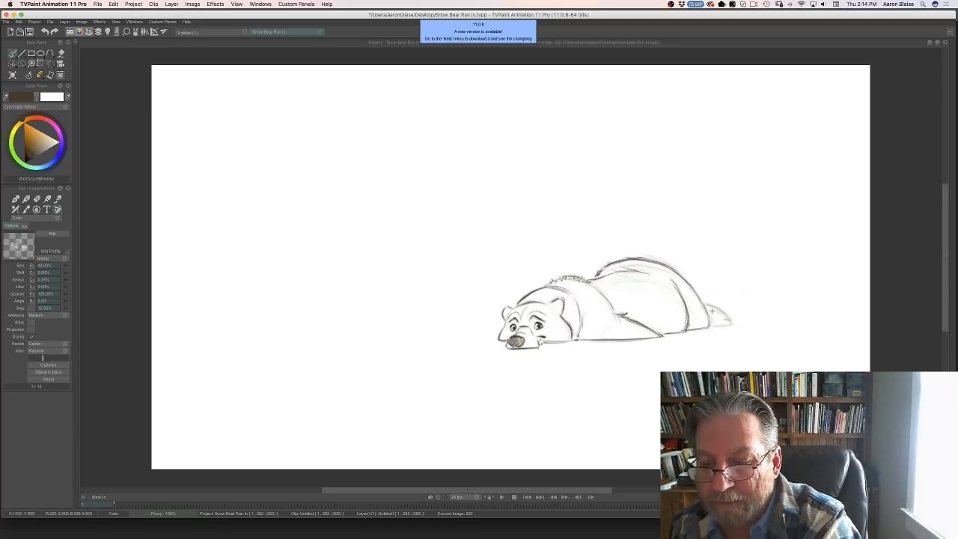
mouse_move(711, 311)
mouse_down()
mouse_move(731, 323)
mouse_move(723, 319)
mouse_up()
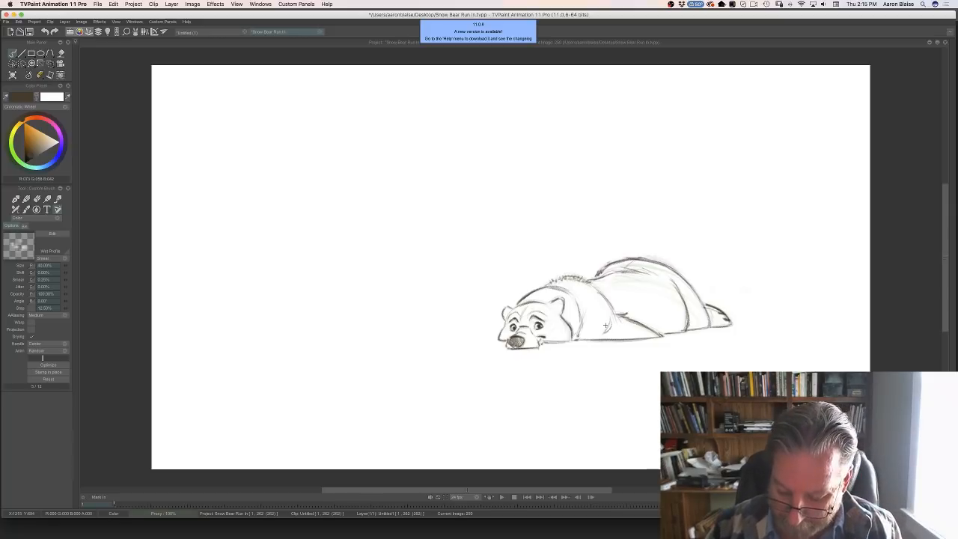
- Extend image 250's exposure to two frames in the timeline and scrub back through the bear's fall
key(Tab)
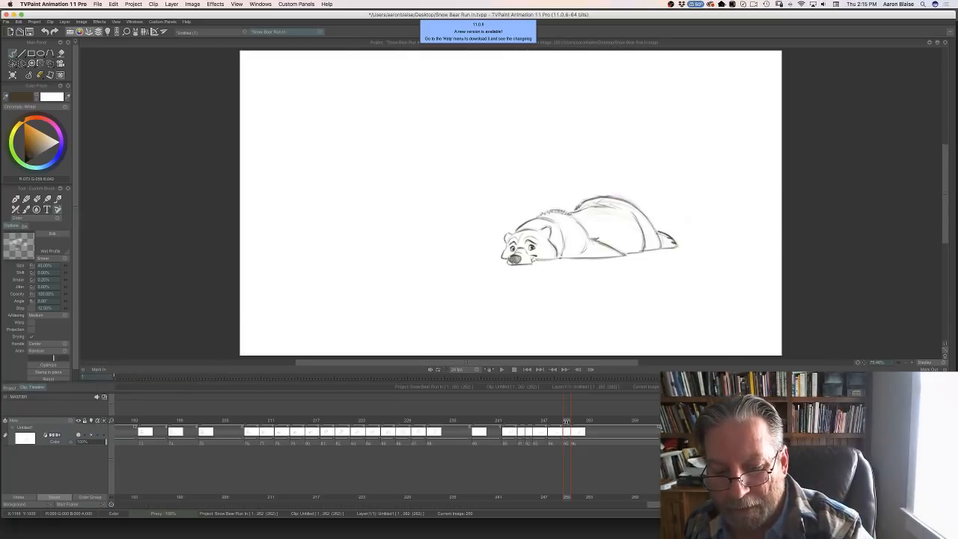
mouse_move(566, 422)
mouse_down()
mouse_move(482, 421)
mouse_move(612, 424)
mouse_move(339, 428)
mouse_up()
- Try to move the selected drawings within the timeline
mouse_move(284, 442)
mouse_down()
mouse_move(435, 444)
mouse_move(281, 437)
mouse_up()
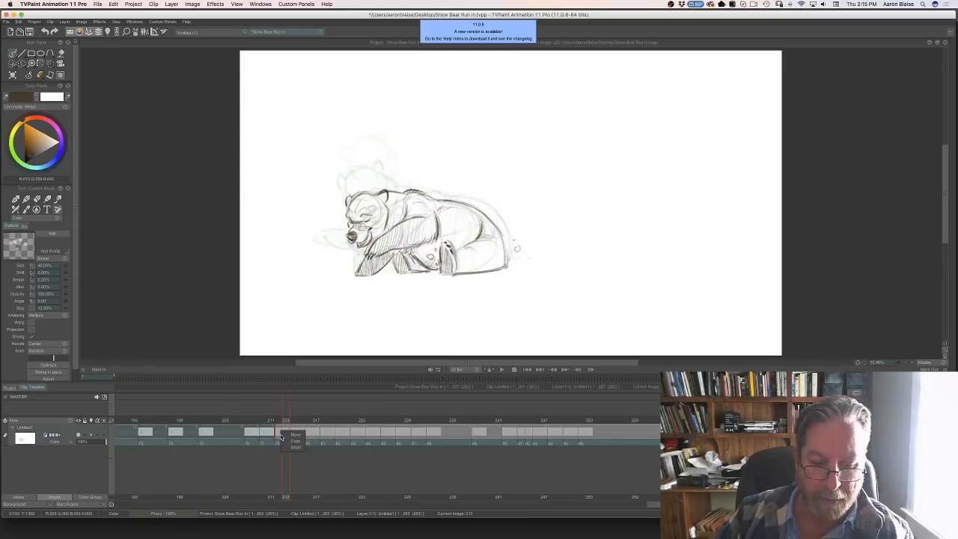
click(296, 434)
key(super+z)
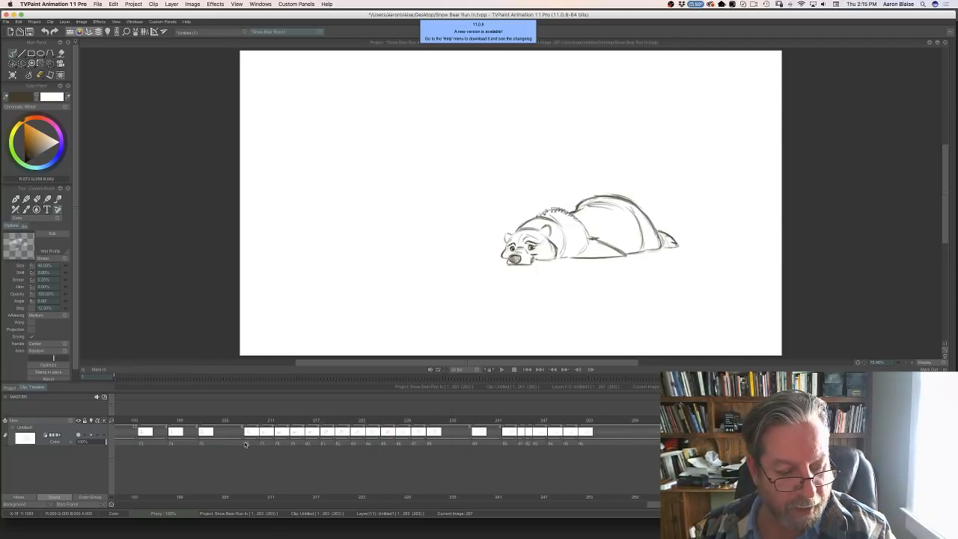
- Select the drawings from image 208 to the end of the layer and play the fall and rebound back
drag(246, 444, 662, 444)
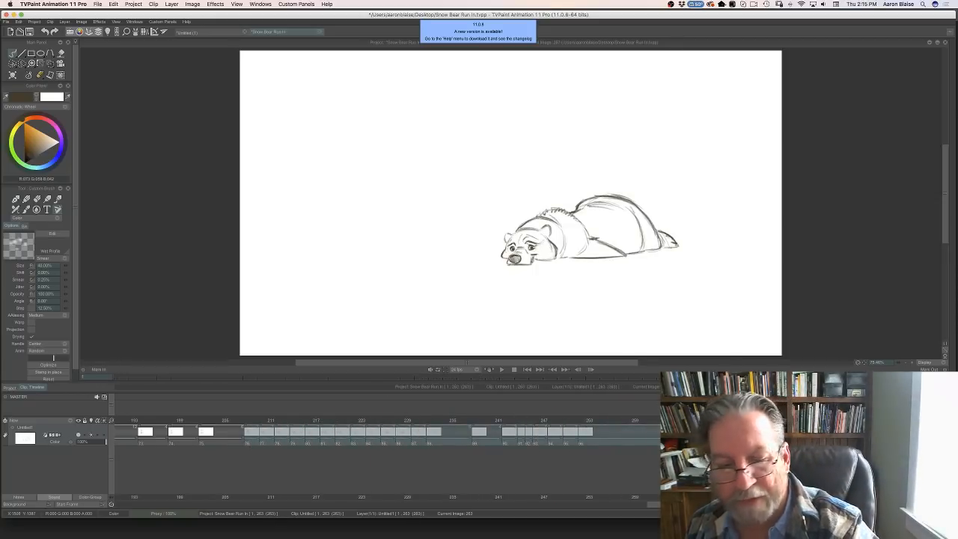
click(501, 370)
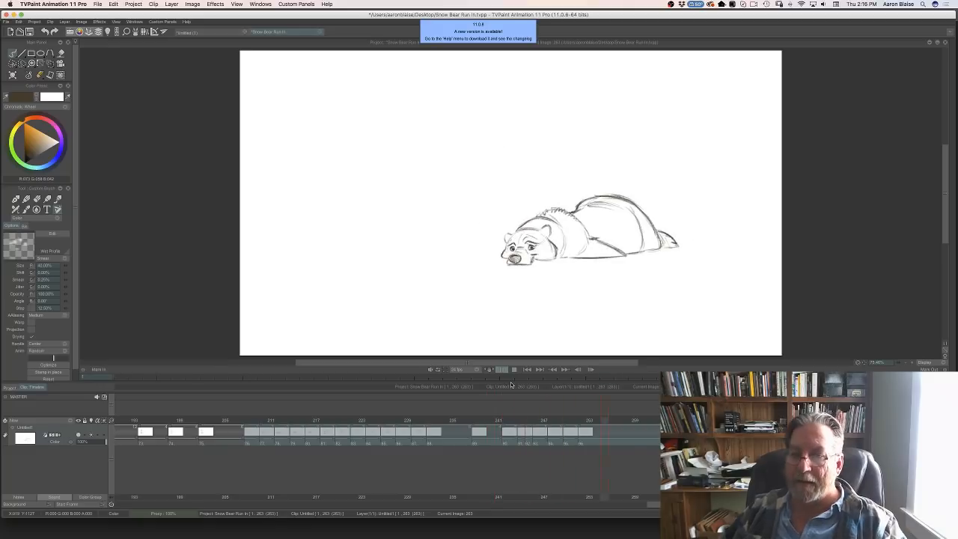
click(511, 369)
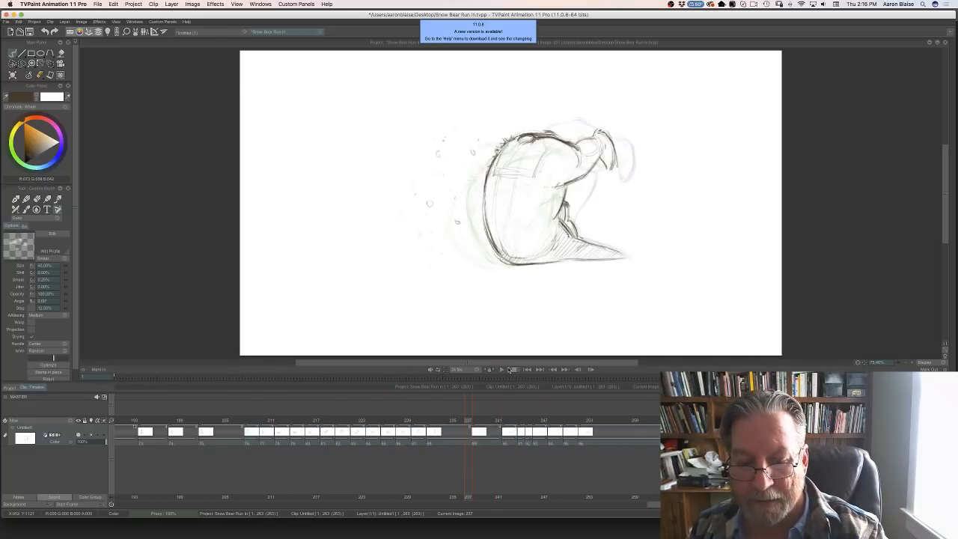
- Hatch the shading on the bear's shoulder and foreleg on images 252, 250, 248 and 246
mouse_move(467, 423)
mouse_down()
mouse_move(245, 420)
mouse_move(531, 421)
mouse_move(346, 421)
mouse_move(585, 432)
mouse_up()
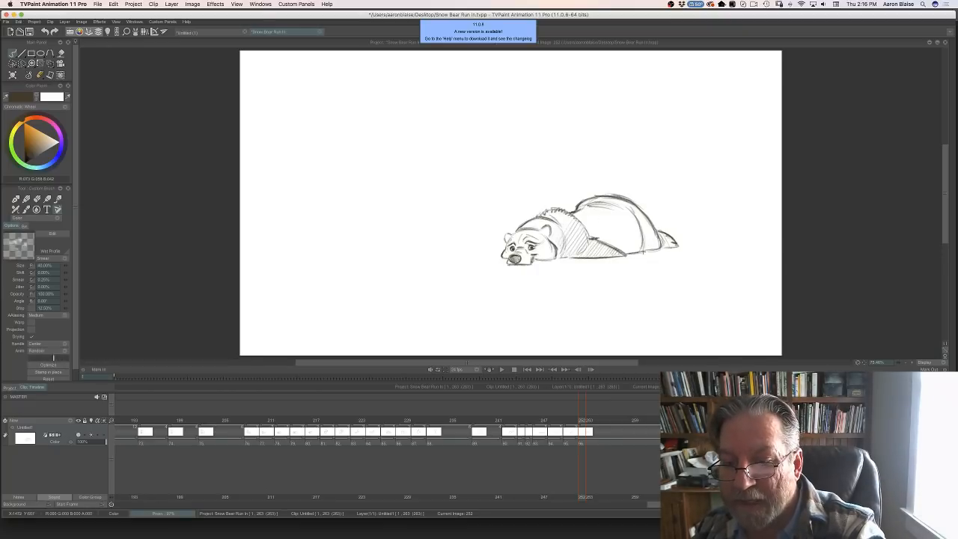
drag(581, 420, 571, 420)
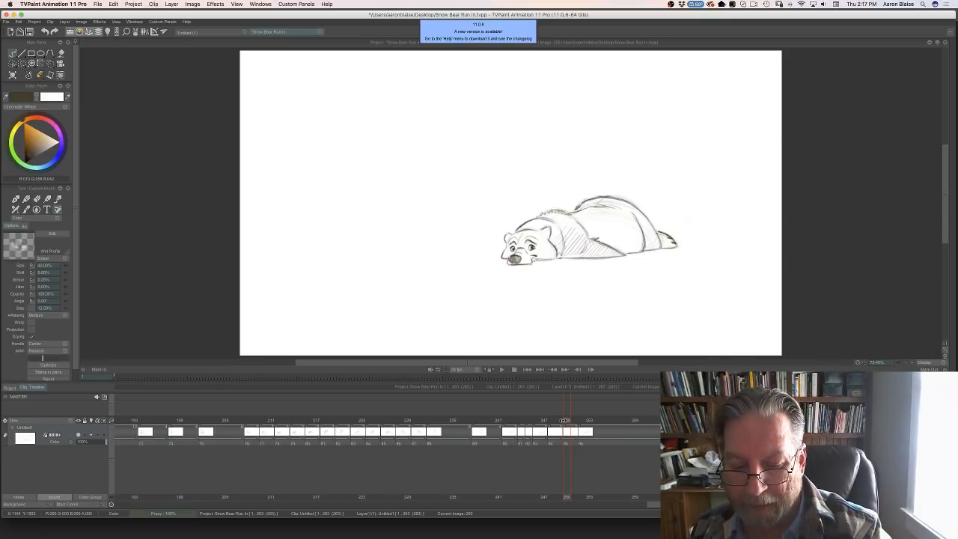
drag(564, 419, 557, 419)
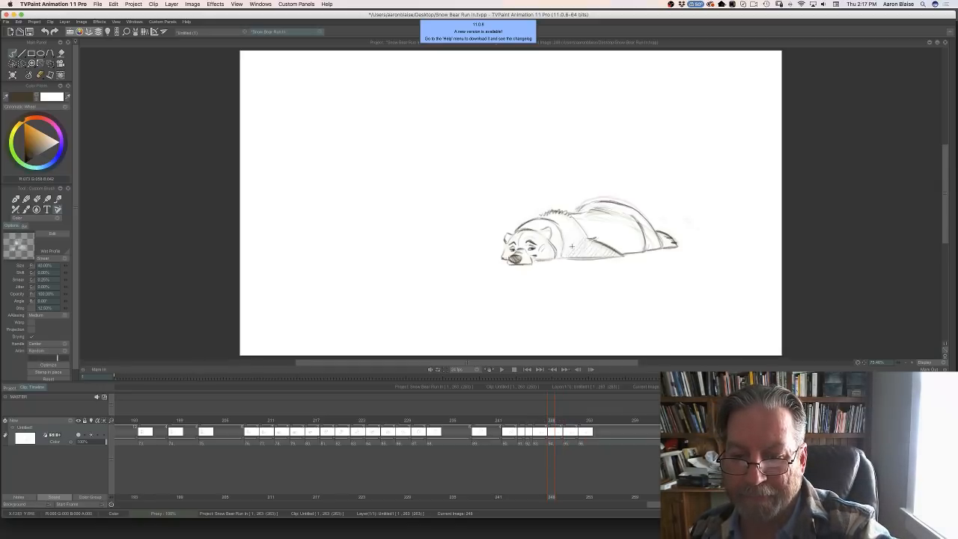
drag(572, 245, 578, 235)
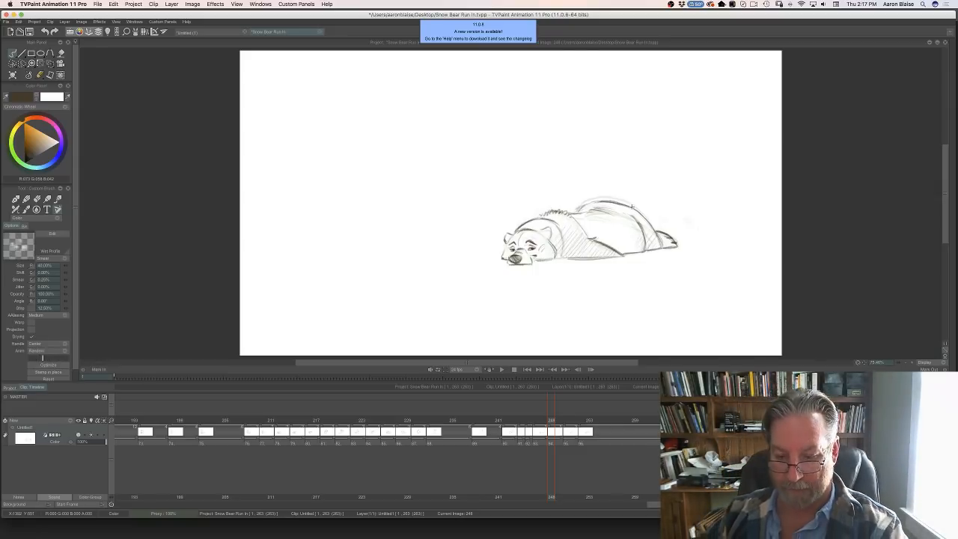
drag(550, 421, 535, 421)
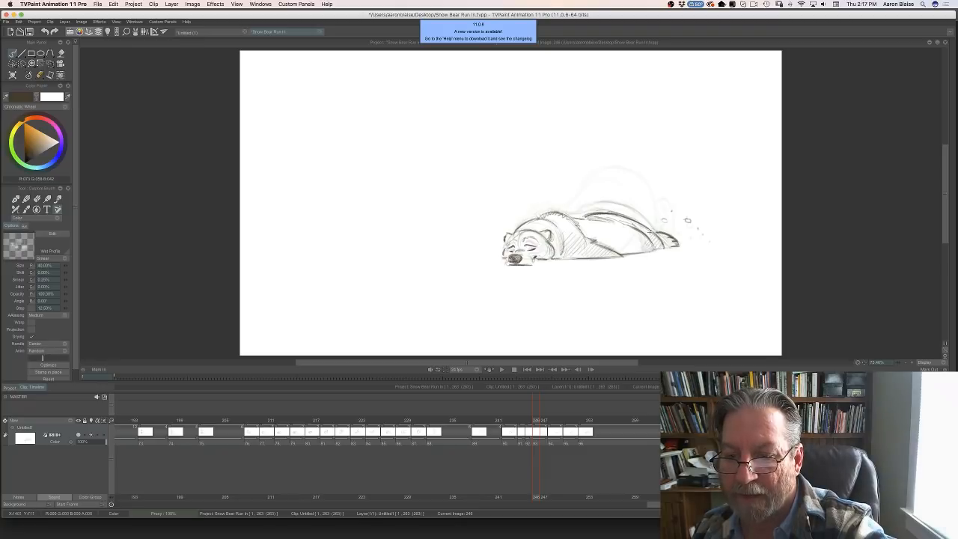
- Create a blank drawing at image 234 and hide the timeline to enlarge the canvas
drag(536, 420, 433, 431)
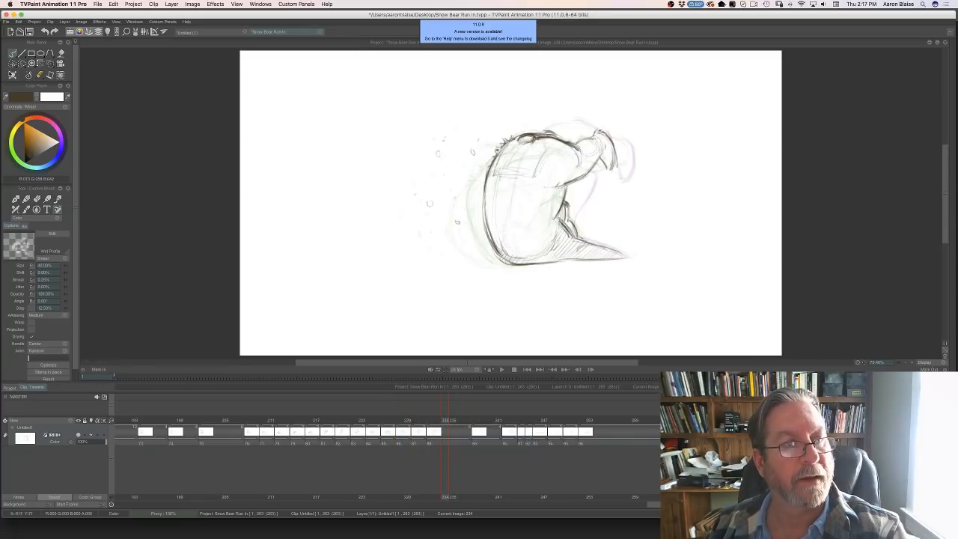
click(12, 75)
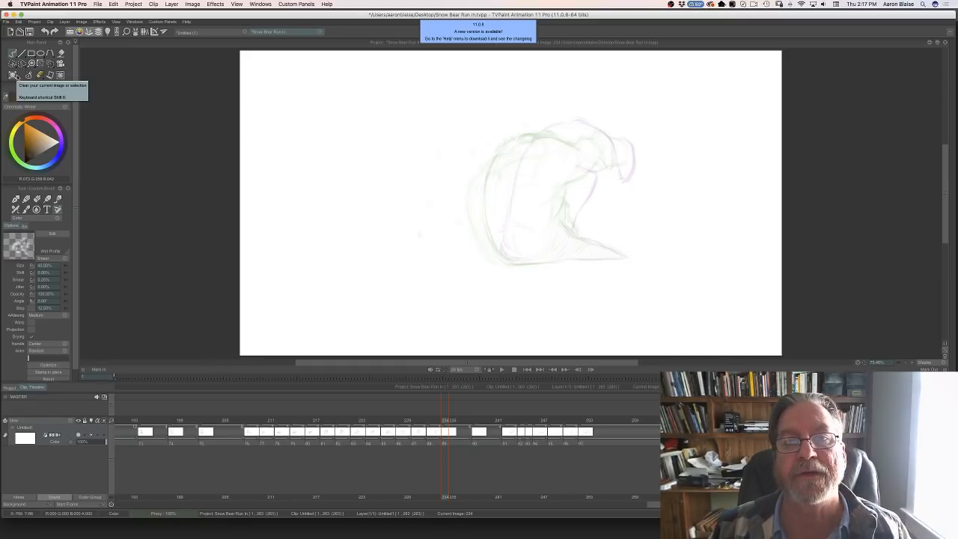
key(Tab)
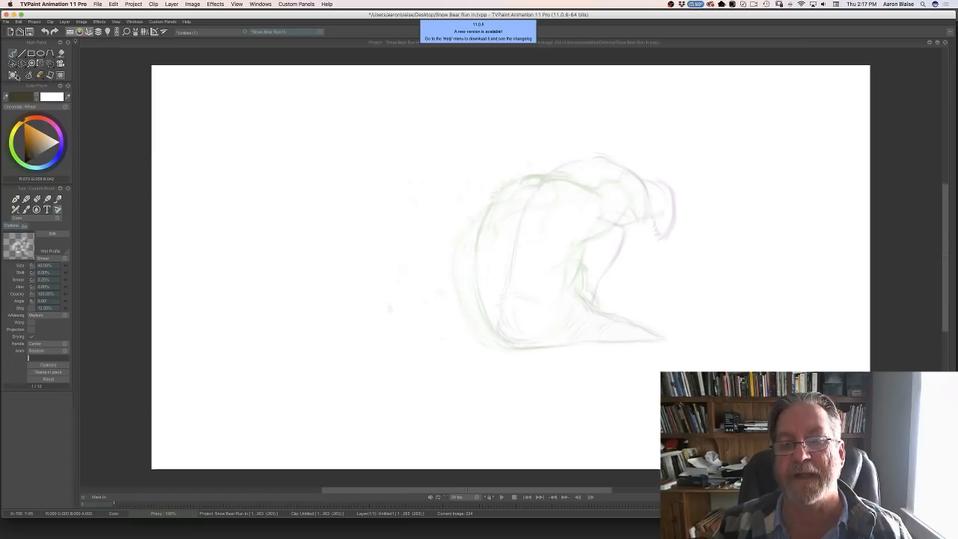
- Rough in the arched shoulder top and upper back of the bear on image 234, between the neighbouring onion-skin poses
key(Left)
key(Right)
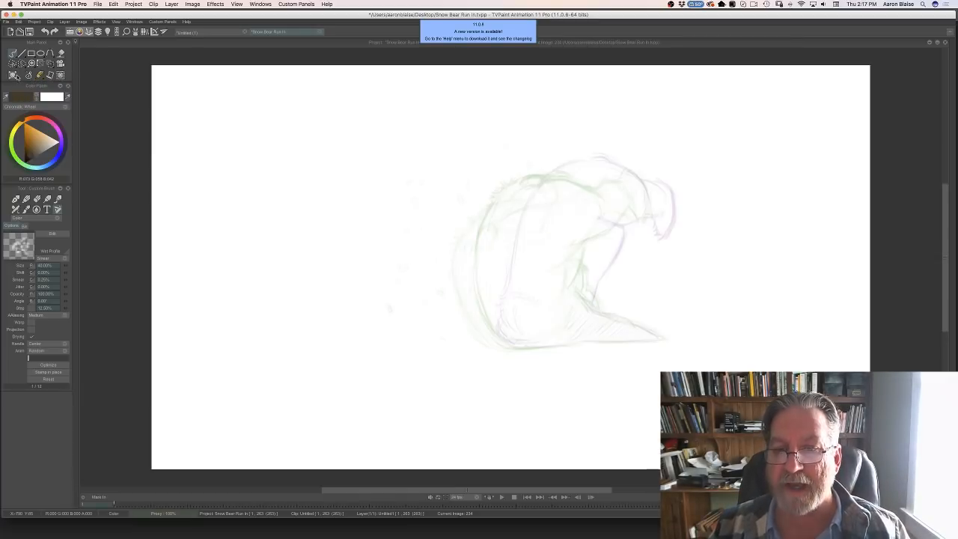
key(Left)
key(Right)
key(Left)
key(Right)
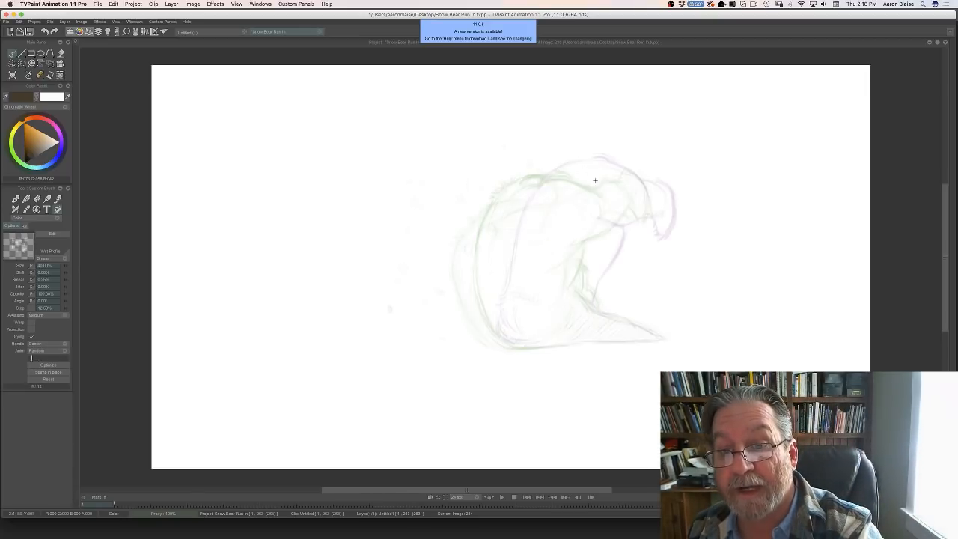
mouse_move(595, 177)
mouse_down()
mouse_move(547, 151)
mouse_move(600, 181)
mouse_move(564, 163)
mouse_move(575, 165)
mouse_move(552, 162)
mouse_up()
key(Left)
key(Right)
key(Left)
key(Right)
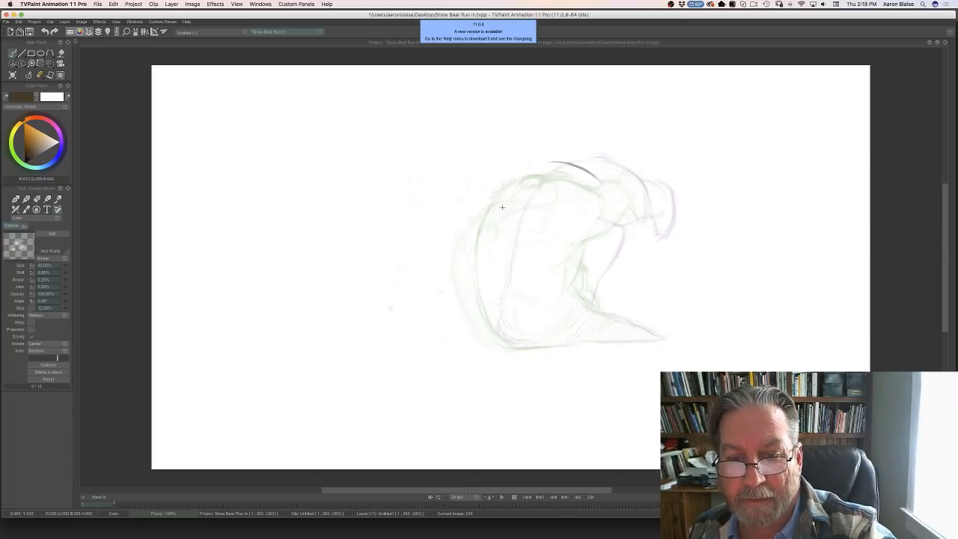
mouse_move(500, 220)
mouse_down()
mouse_move(508, 190)
mouse_move(601, 182)
mouse_move(540, 165)
mouse_move(533, 173)
mouse_up()
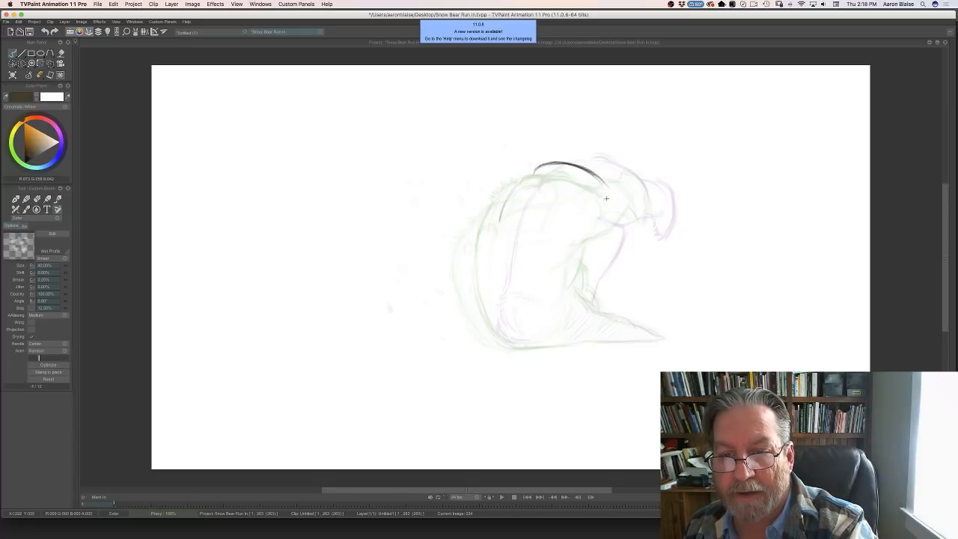
- Draw the front of the torso from the shoulder down to the waist and strengthen the shoulder arc
key(Left)
key(Right)
drag(603, 229, 596, 256)
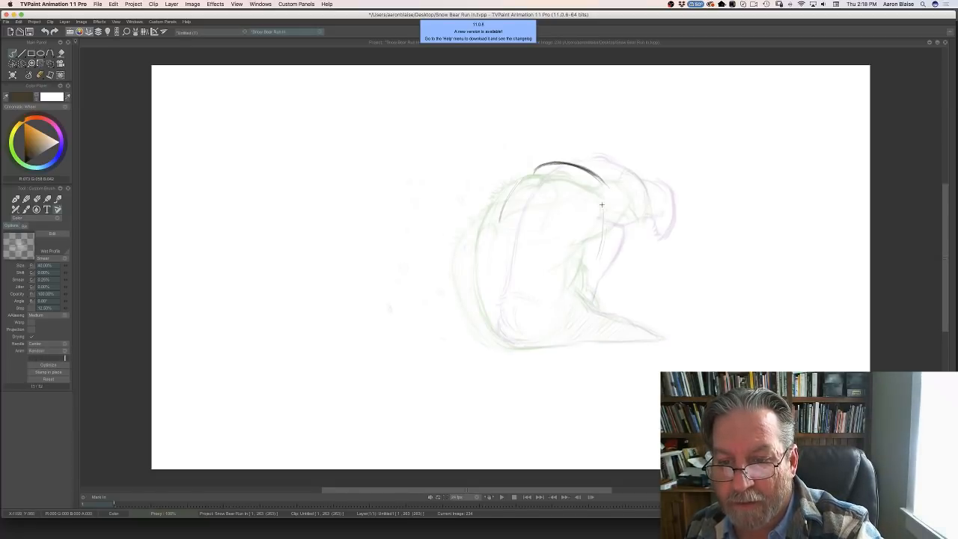
mouse_move(603, 200)
mouse_down()
mouse_move(597, 256)
mouse_move(578, 292)
mouse_up()
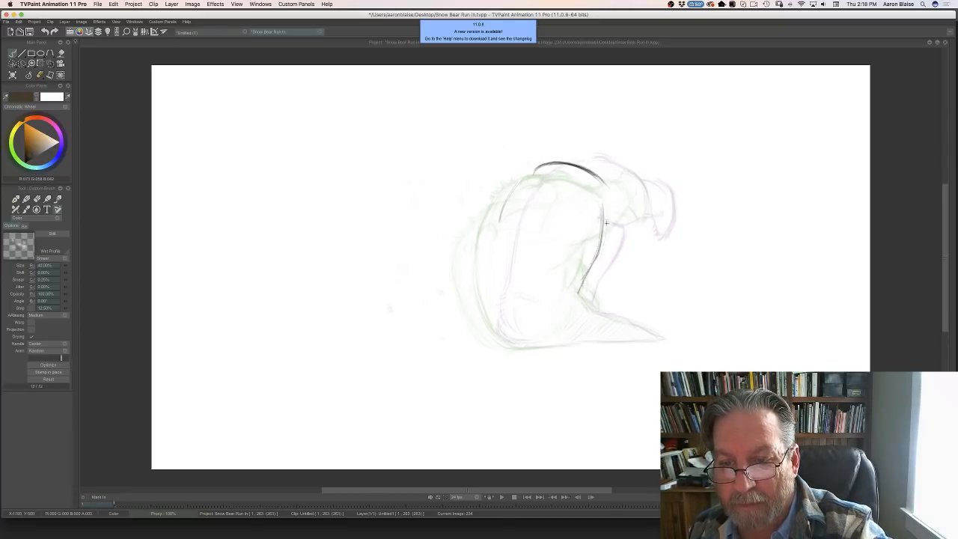
drag(567, 164, 605, 186)
- Connect the shoulder arc to the upper back and clean up the overlapping strokes with the eraser
key(Left)
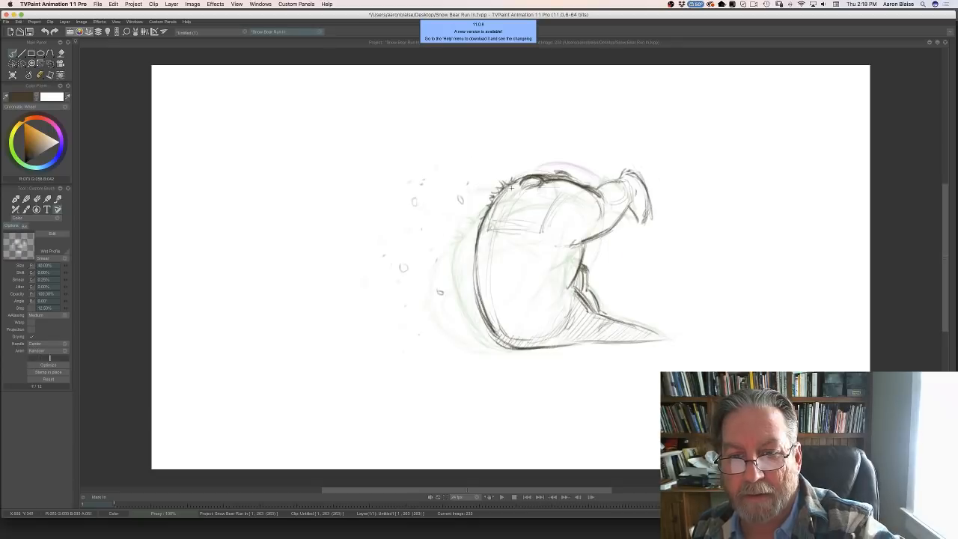
key(Right)
mouse_move(532, 175)
mouse_down()
mouse_move(495, 227)
mouse_move(487, 260)
mouse_up()
key(Left)
key(Right)
mouse_move(495, 226)
mouse_down()
mouse_move(487, 260)
mouse_move(506, 199)
mouse_move(565, 162)
mouse_move(508, 192)
mouse_up()
key(Left)
key(Right)
key(e)
key(Left)
key(Right)
key(b)
key(e)
key(b)
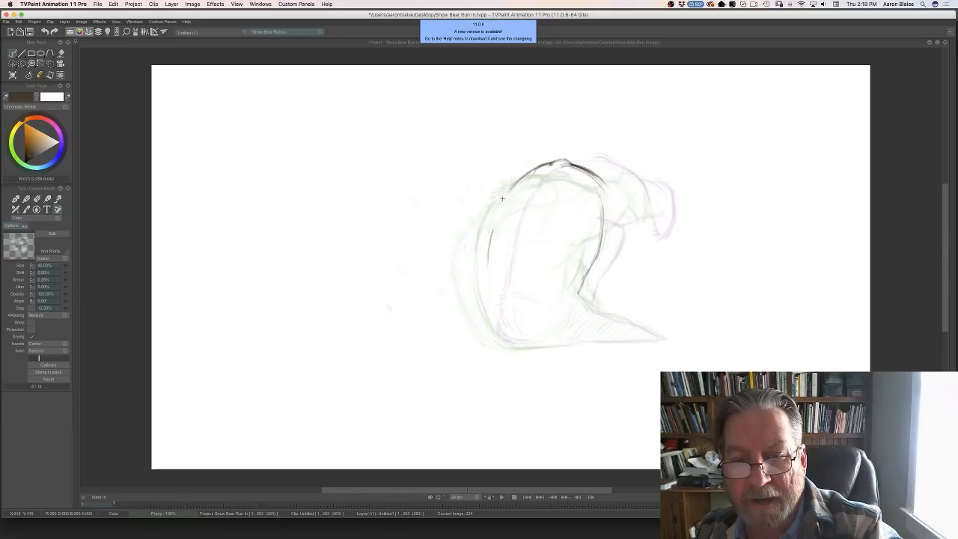
- Extend the back contour down around the rump, add crease marks at the hip, and darken the belly line
mouse_move(489, 235)
mouse_down()
mouse_move(484, 264)
mouse_move(501, 335)
mouse_up()
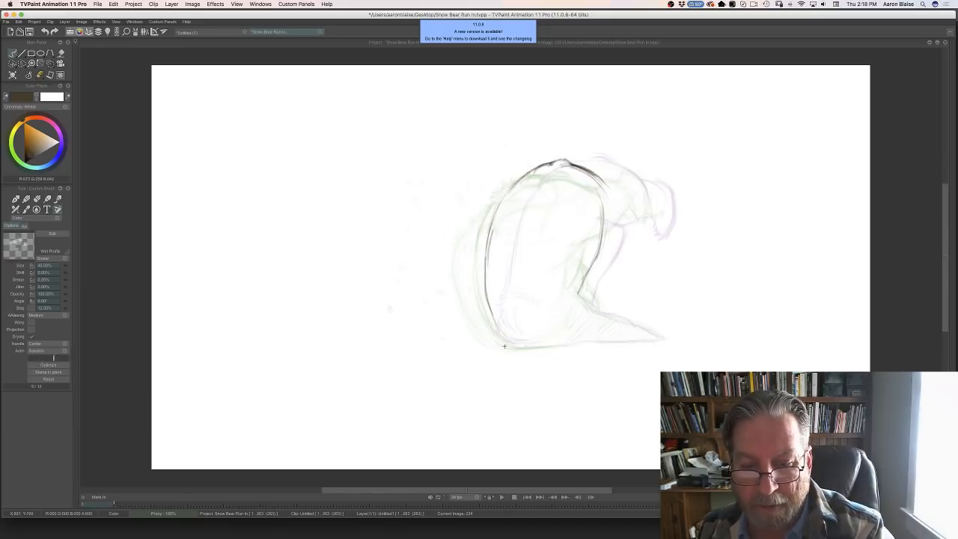
key(Left)
key(Right)
key(Left)
key(Right)
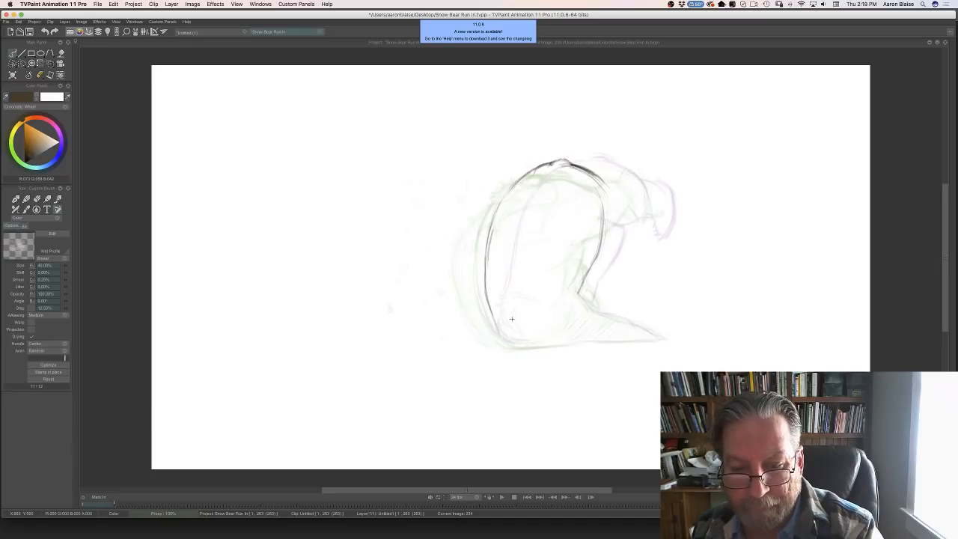
mouse_move(506, 307)
mouse_down()
mouse_move(524, 308)
mouse_move(491, 310)
mouse_move(505, 312)
mouse_move(492, 323)
mouse_move(513, 346)
mouse_up()
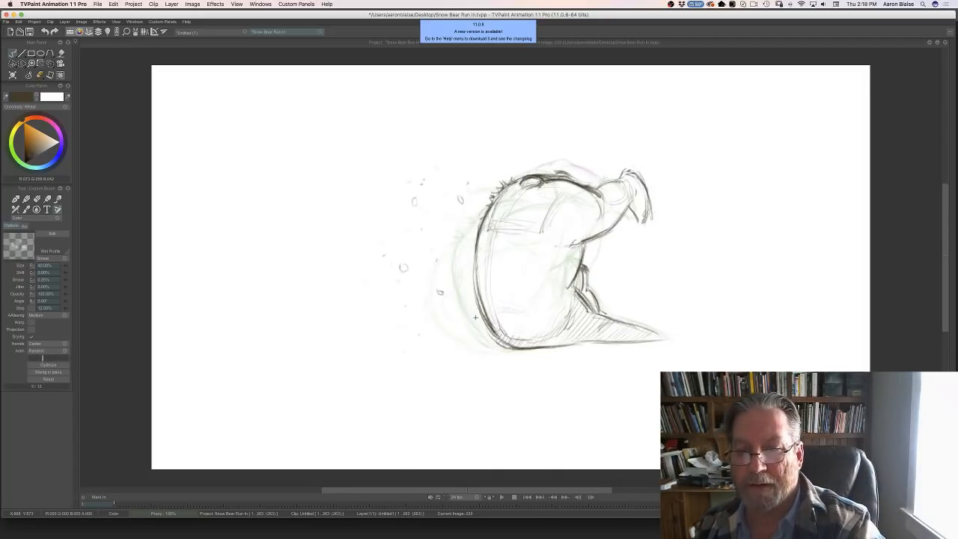
drag(603, 233, 590, 266)
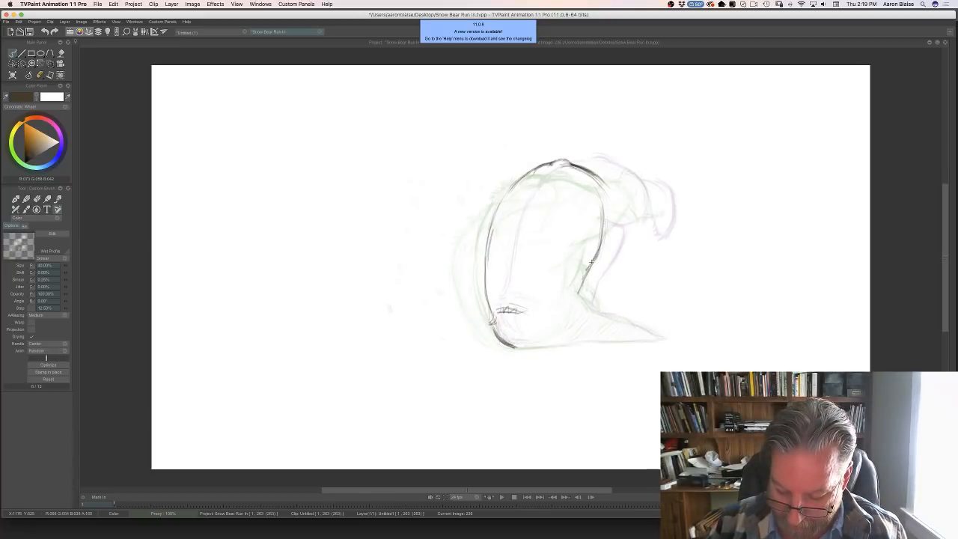
- Show the timeline, return to image 234, and hide the timeline again
key(ctrl+t)
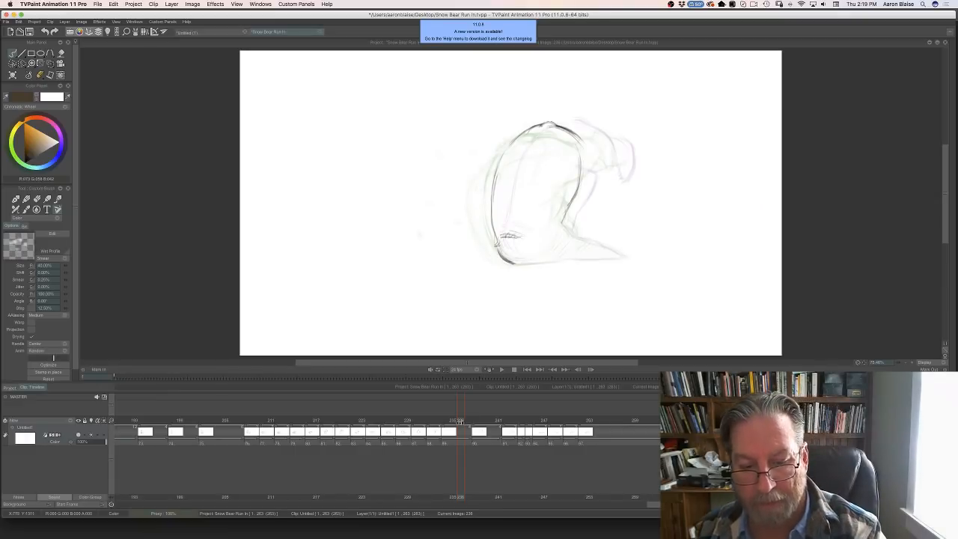
mouse_move(459, 421)
mouse_down()
mouse_move(508, 428)
mouse_move(402, 423)
mouse_move(443, 430)
mouse_up()
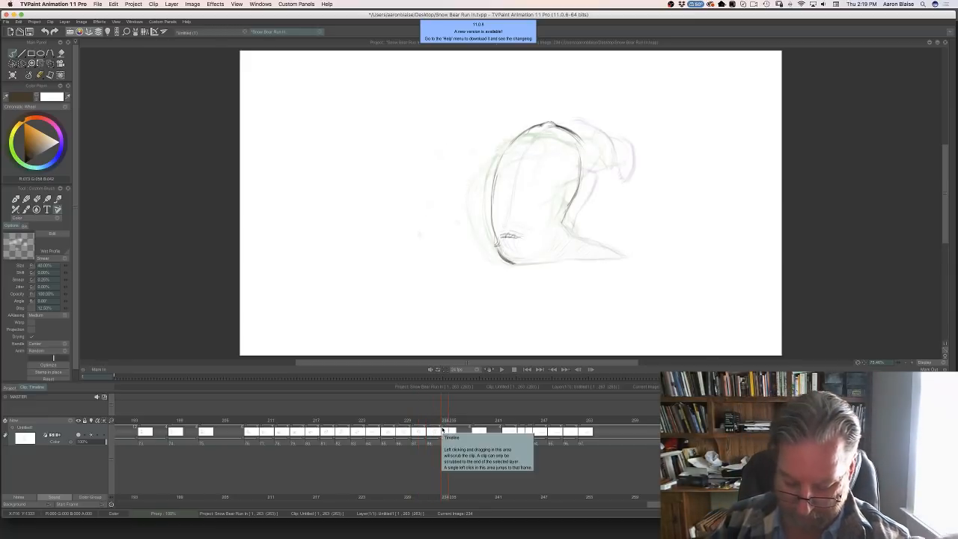
key(Tab)
- Flip between images 233 and 234 to compare the rough torso with the preceding pose
key(Left)
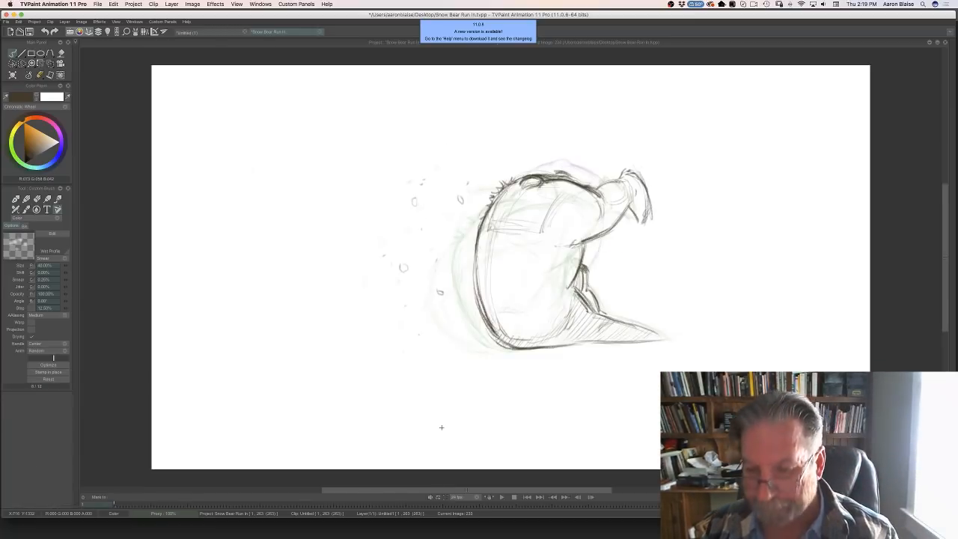
key(Right)
key(Left)
key(Right)
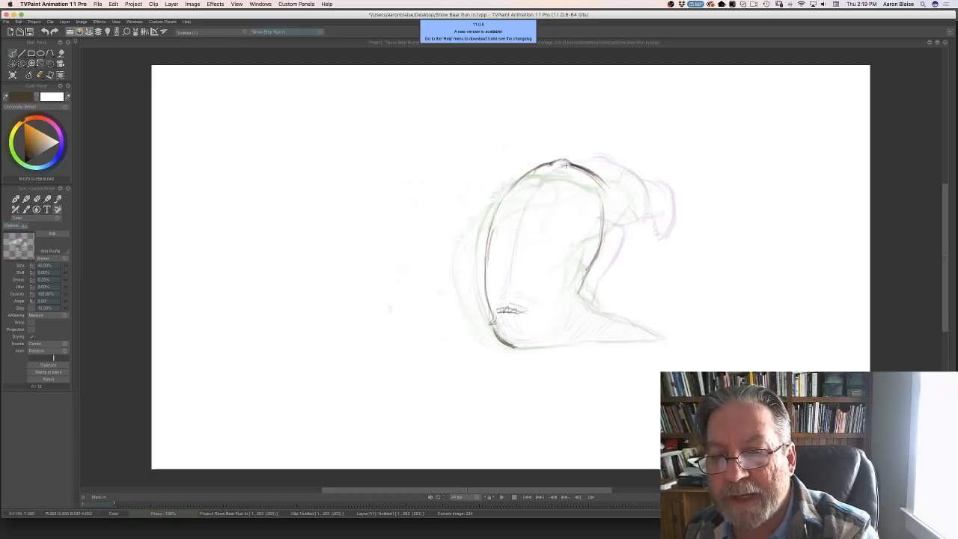
key(Left)
key(Right)
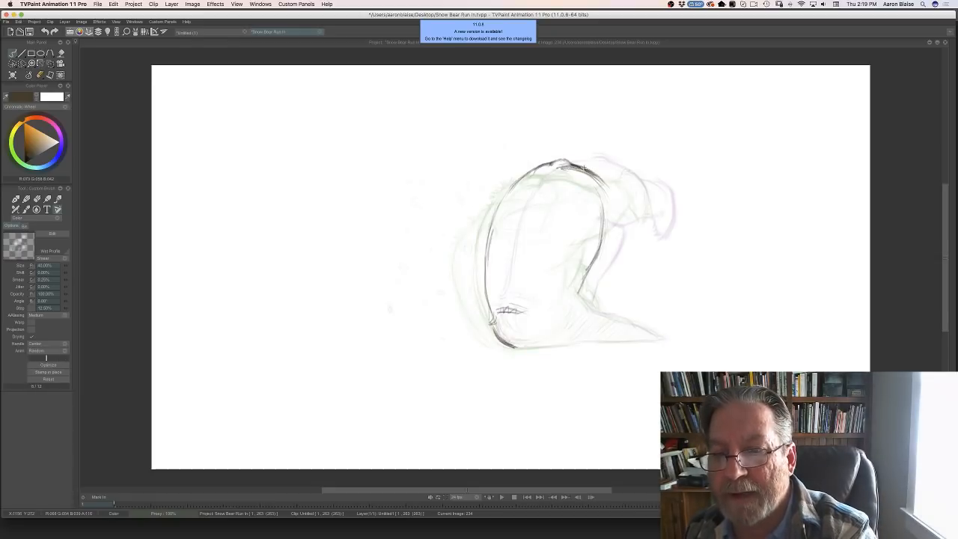
key(Left)
key(Right)
key(Left)
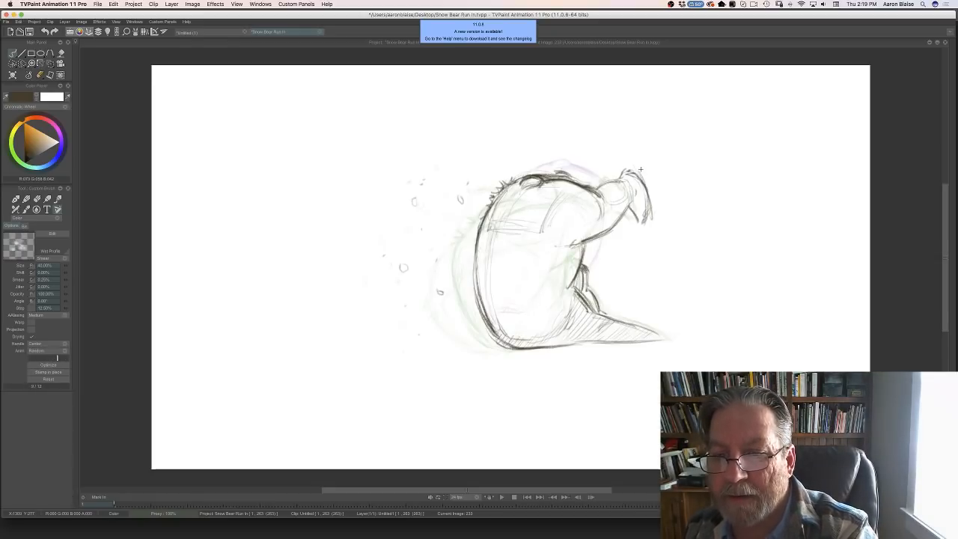
key(Right)
- Draw the curved outline of the drooping paw and the upper edge of the foreleg joining it to the shoulder
mouse_move(653, 187)
mouse_down()
mouse_move(657, 217)
mouse_move(648, 178)
mouse_move(657, 205)
mouse_up()
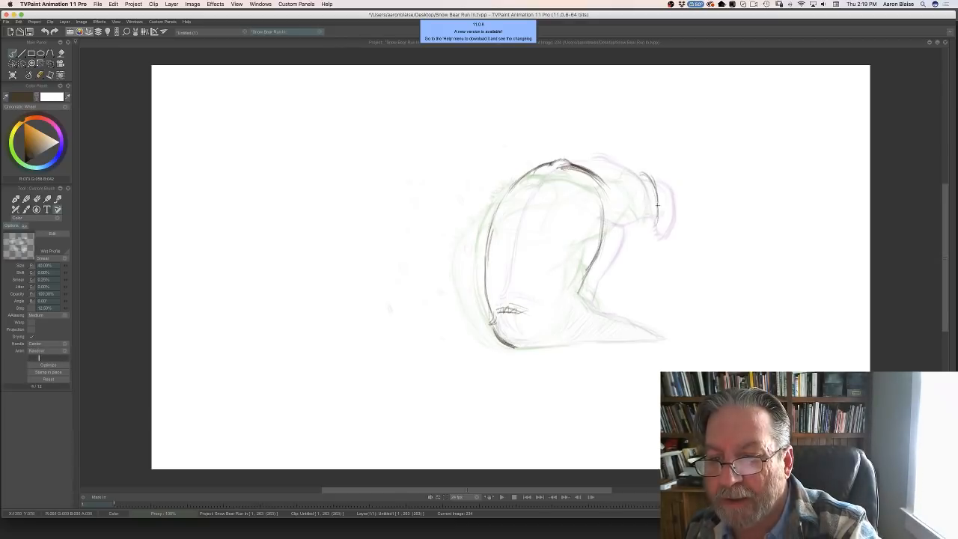
mouse_move(641, 171)
mouse_down()
mouse_move(658, 211)
mouse_move(650, 226)
mouse_move(647, 214)
mouse_up()
key(Left)
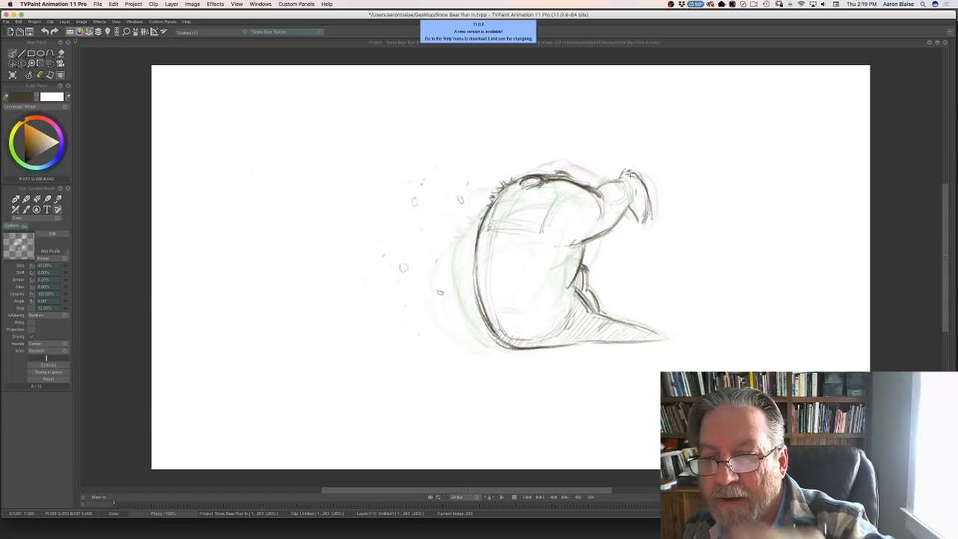
key(Right)
mouse_move(604, 187)
mouse_down()
mouse_move(637, 181)
mouse_move(641, 209)
mouse_up()
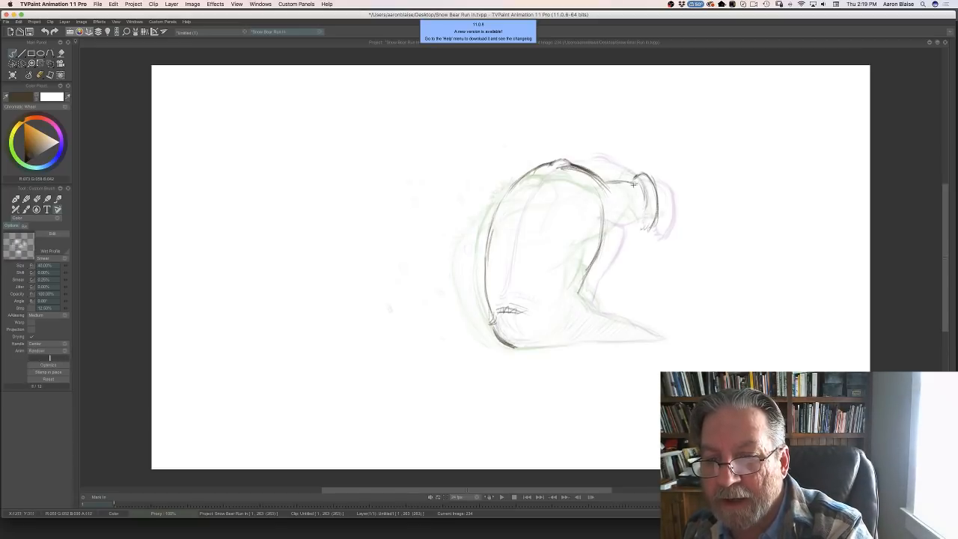
drag(603, 182, 641, 184)
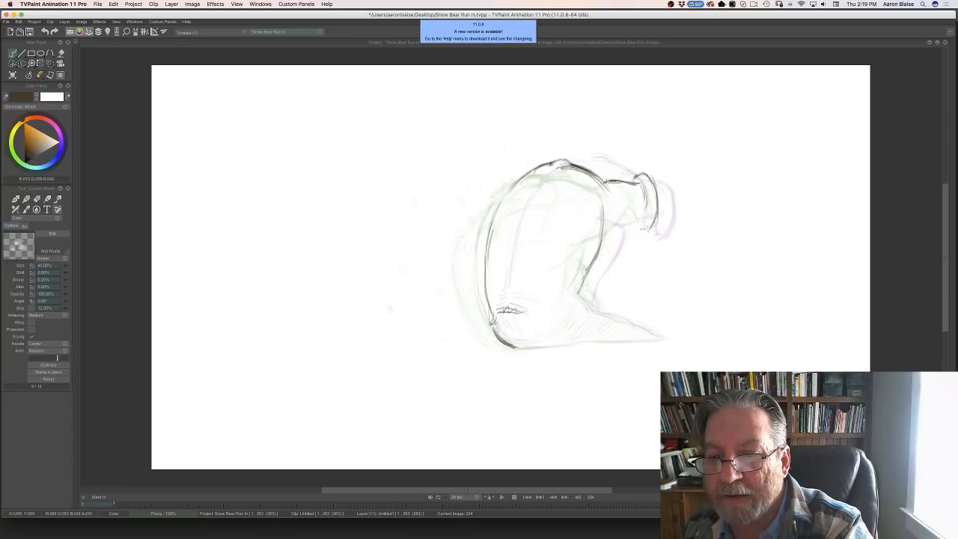
key(Left)
key(Right)
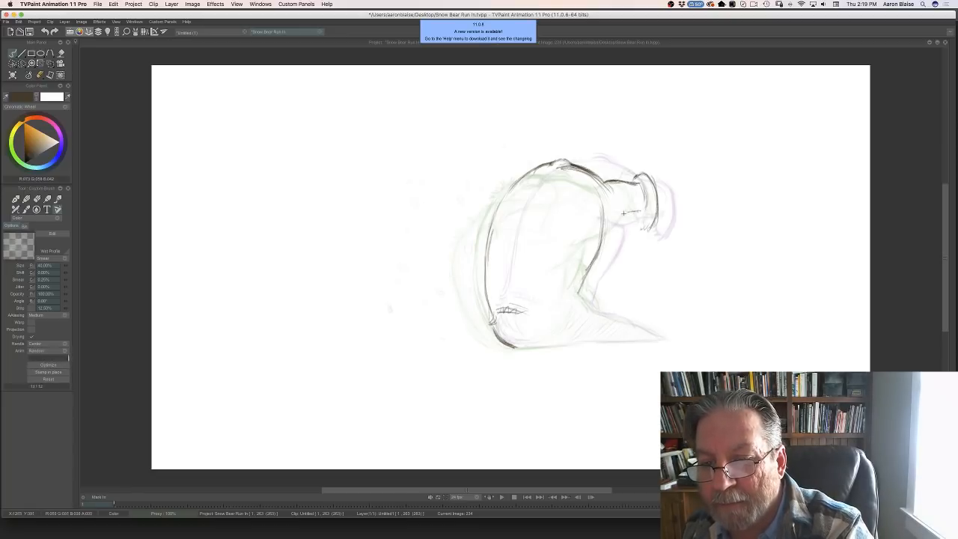
- Close the inner edge of the drooping paw on image 234, checking its spacing against image 233
drag(622, 213, 632, 214)
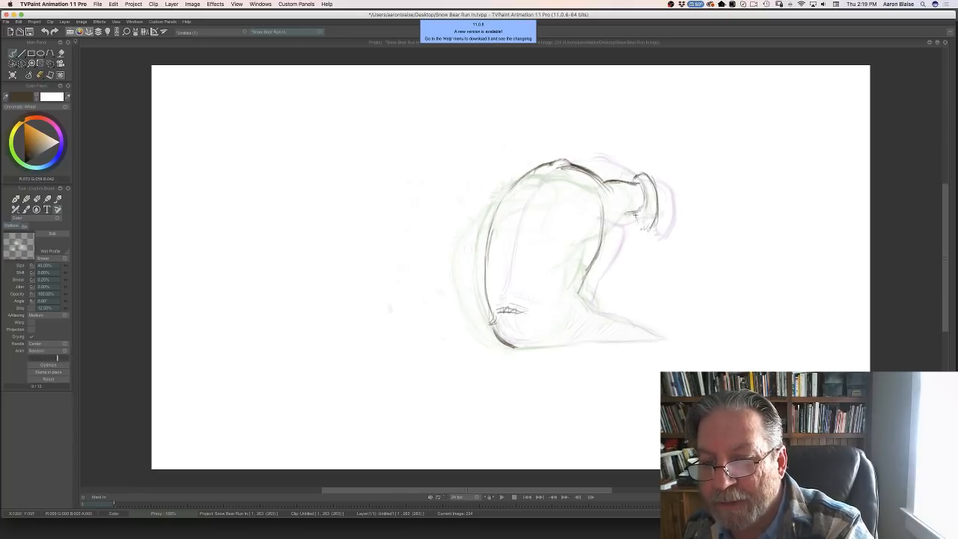
key(Left)
key(Right)
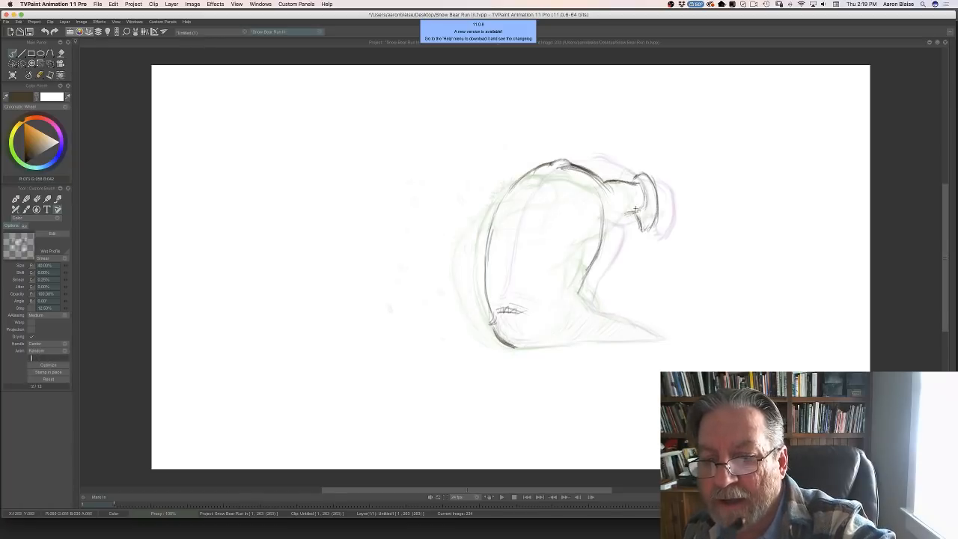
key(Left)
key(Right)
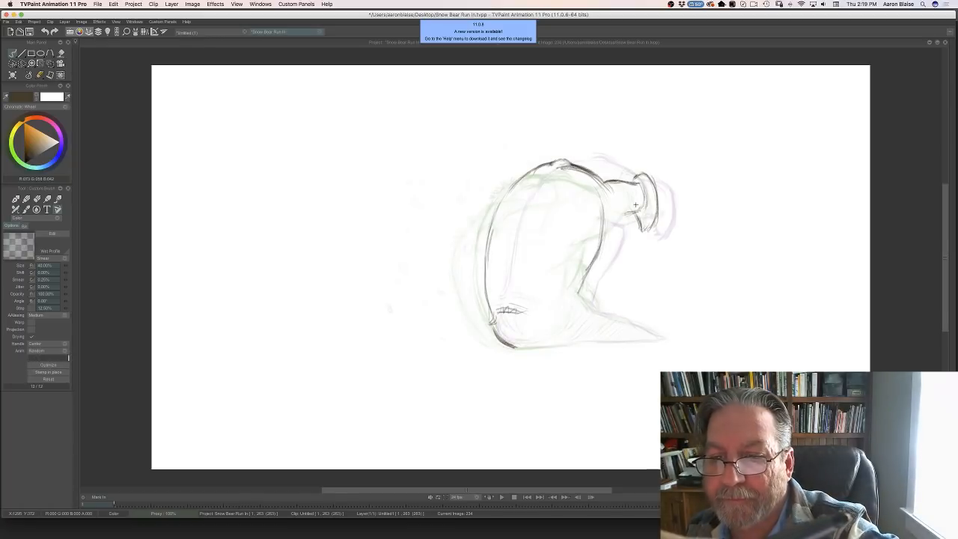
key(Left)
key(Right)
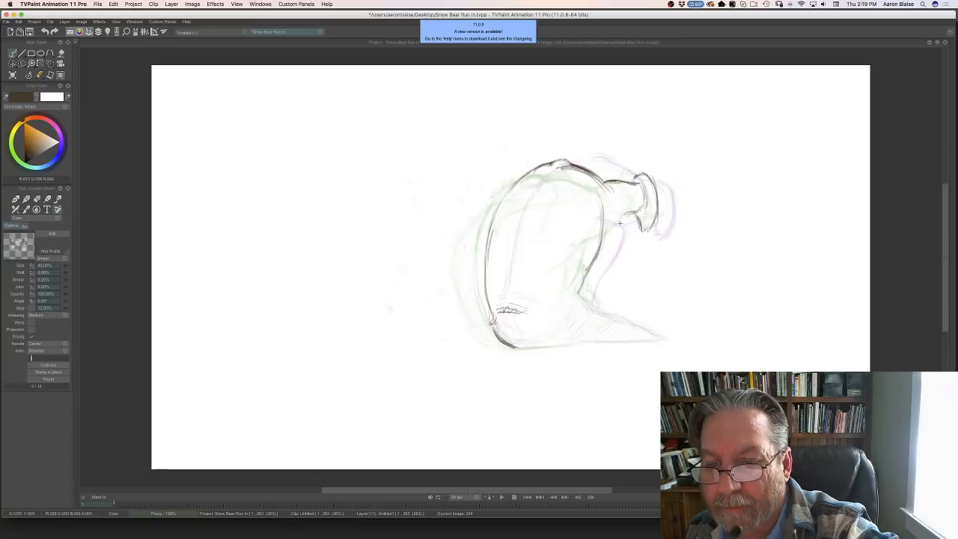
- Draw the underside of the foreleg from the paw back into the chest
drag(636, 213, 617, 227)
key(Left)
key(Right)
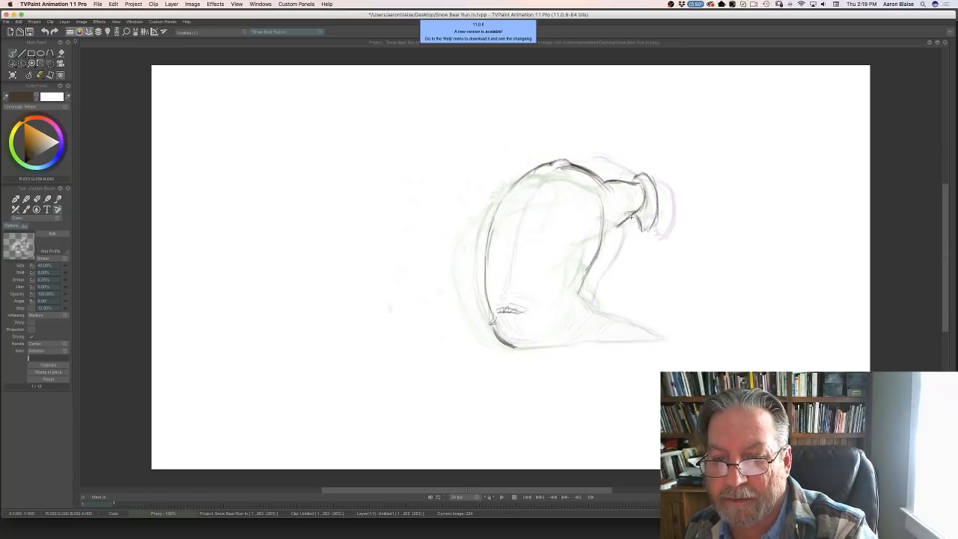
drag(610, 228, 582, 233)
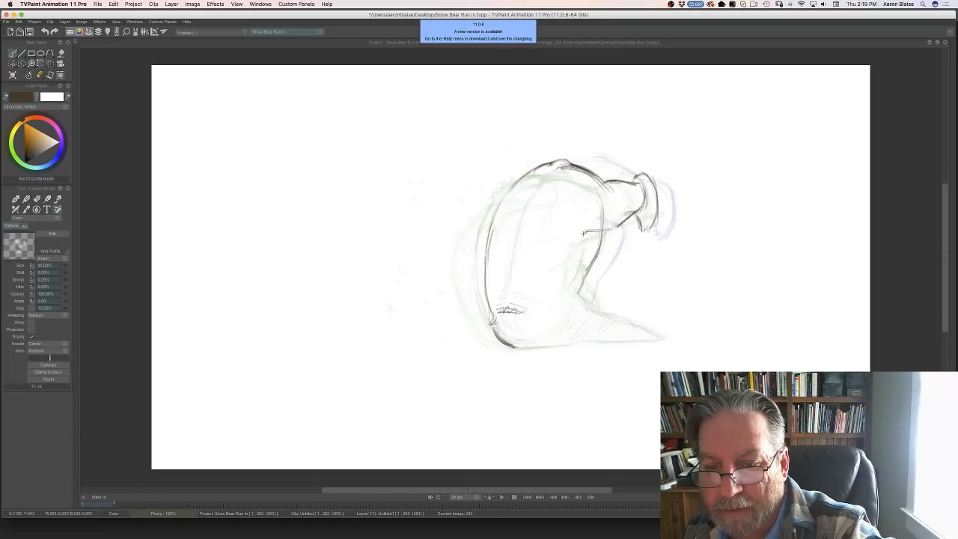
key(Left)
key(Right)
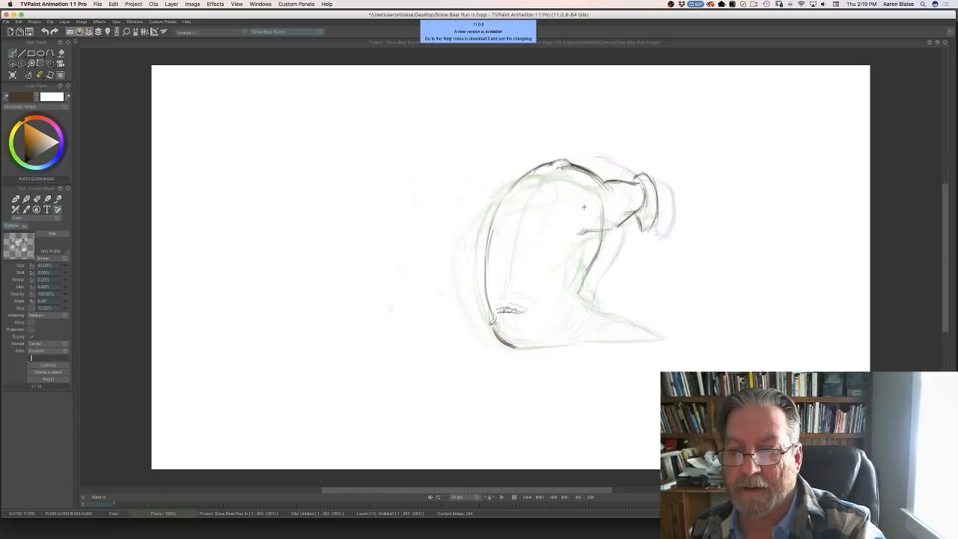
- Erase the upper torso line where it crosses the foreleg and switch back to the drawing brush
key(e)
key(Left)
key(Right)
key(Left)
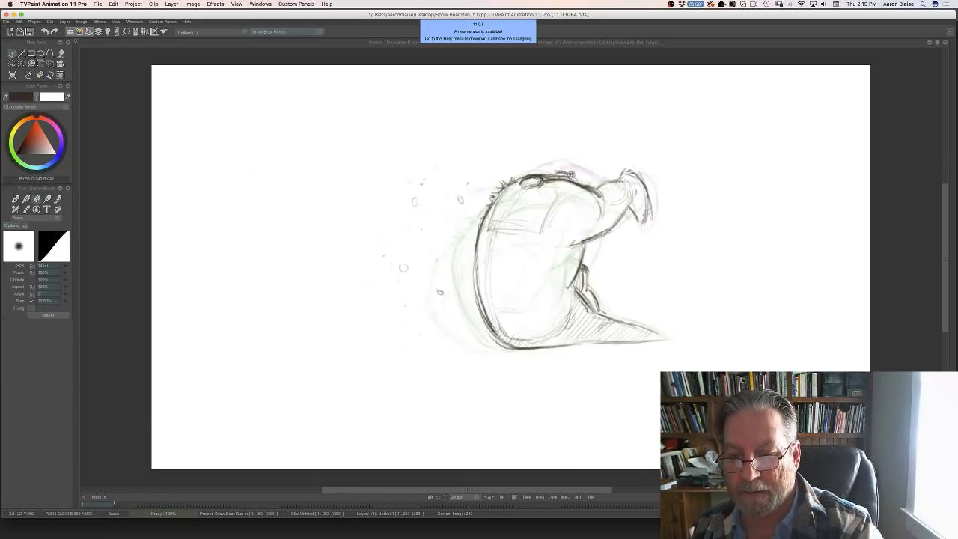
key(Right)
key(b)
key(Left)
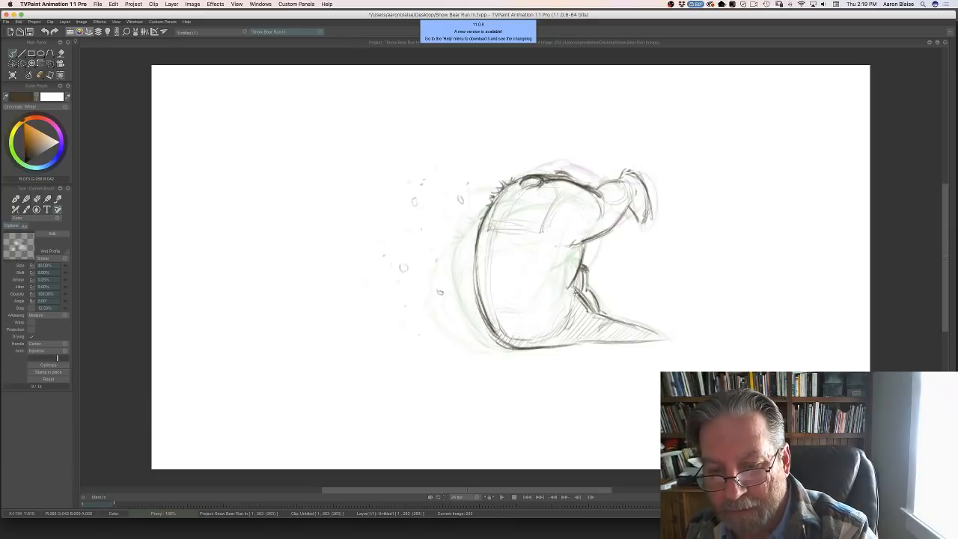
key(Right)
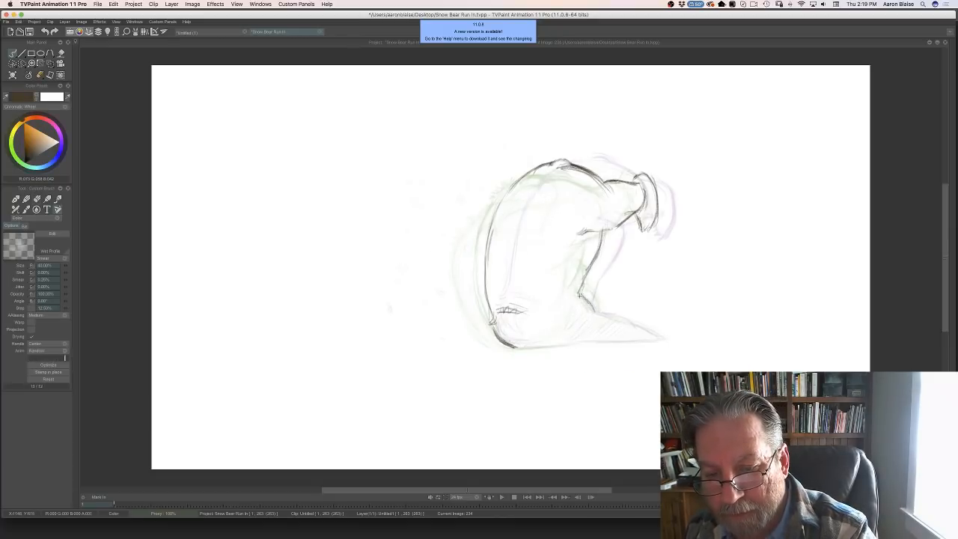
- Draw the top edge of the outstretched lower leg from the waist to its tip, plus the inner thigh line
drag(581, 293, 665, 339)
key(Left)
key(Right)
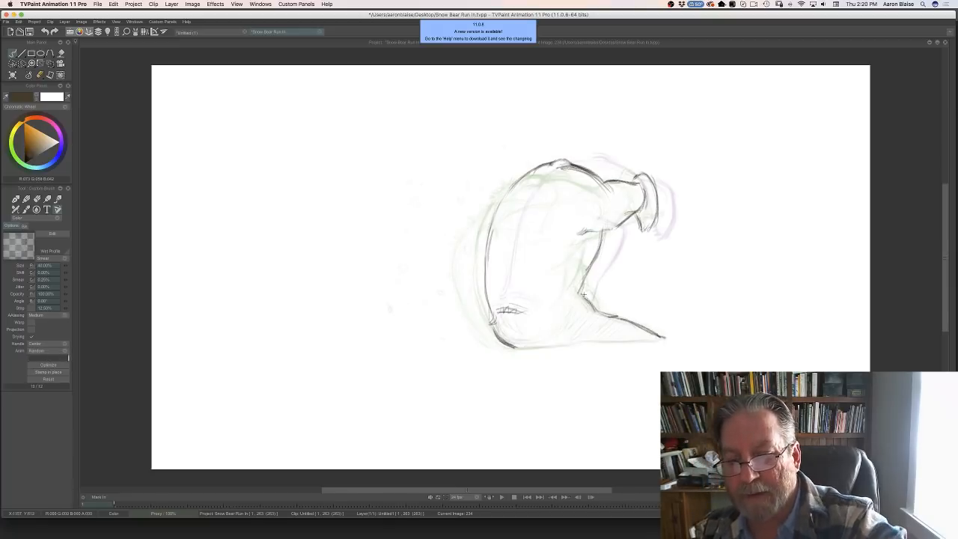
drag(577, 302, 560, 338)
key(Left)
key(Right)
key(Left)
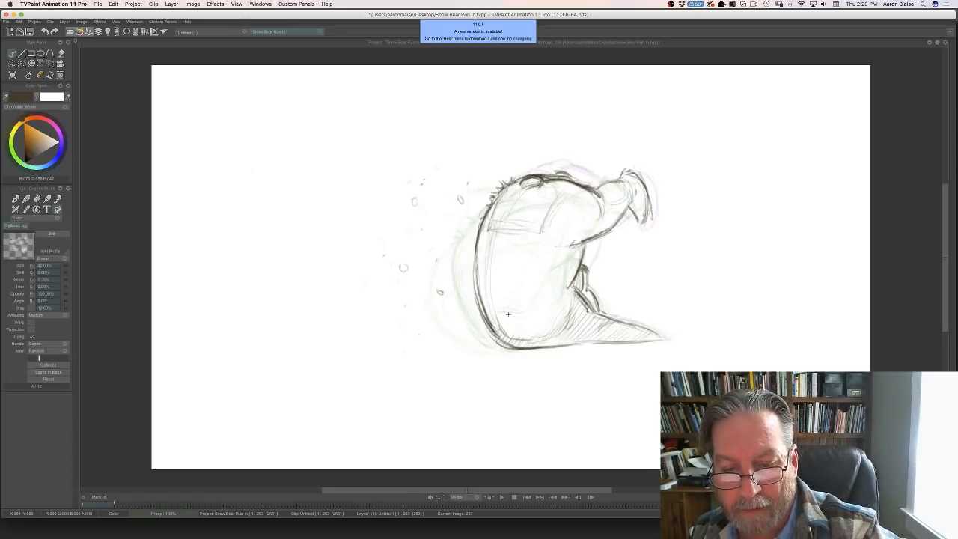
- Erase the stray construction lines around the rump on image 234 and switch back to the drawing brush
key(Right)
key(e)
mouse_move(511, 300)
mouse_down()
mouse_move(530, 335)
mouse_move(516, 335)
mouse_up()
key(Left)
key(Right)
key(e)
key(Left)
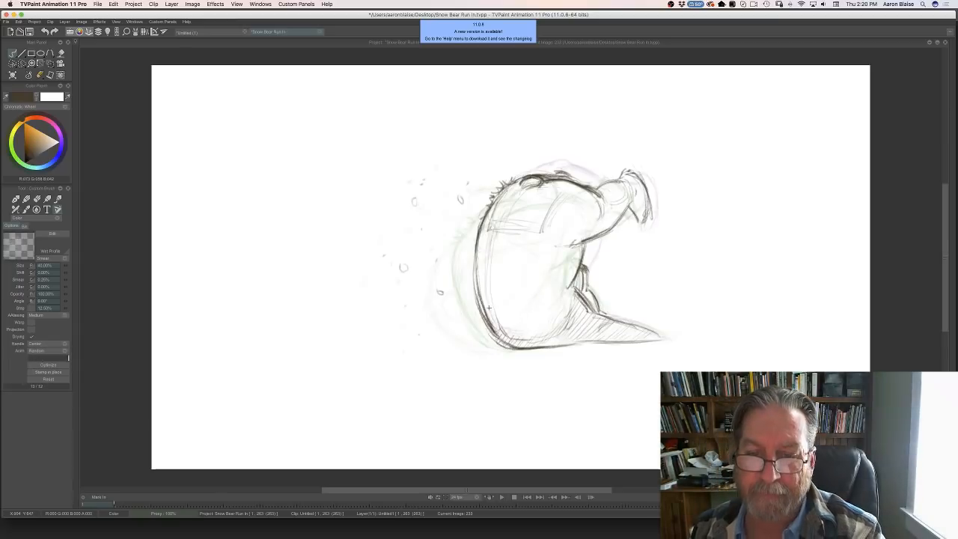
key(Right)
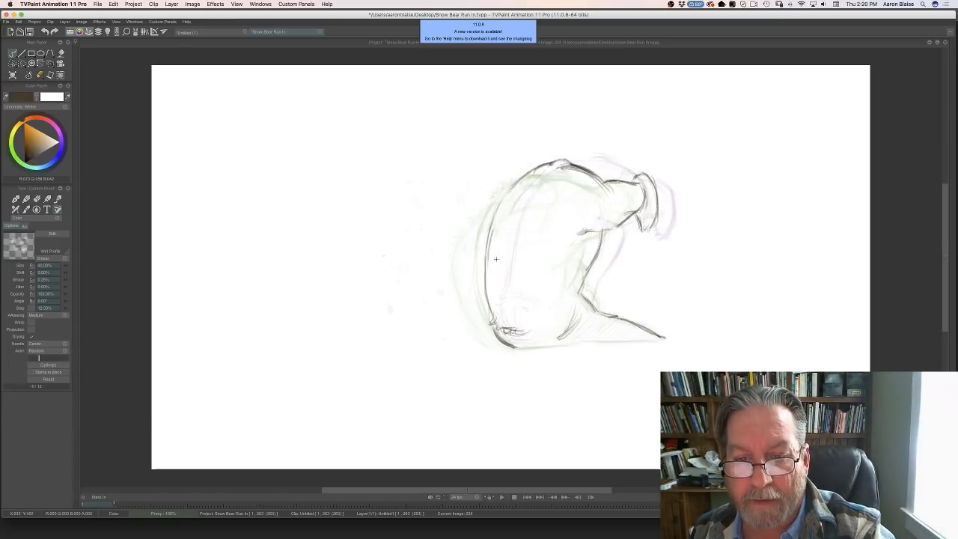
- Draw the inner contour line of the back down toward the rump, comparing it against image 233
key(Left)
key(Right)
drag(497, 232, 500, 304)
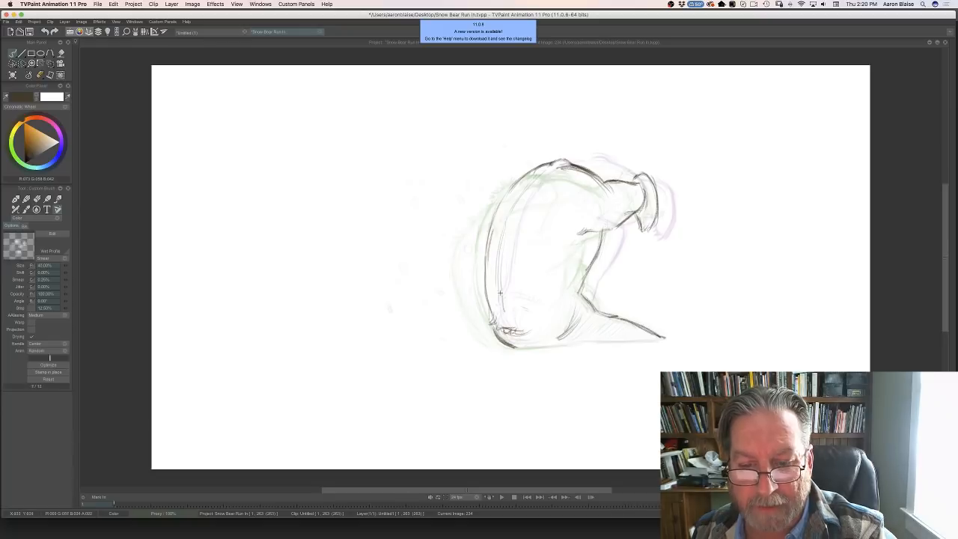
key(Left)
key(Right)
- Darken the belly line from beneath the foreleg down to the waist
drag(600, 233, 584, 281)
drag(601, 235, 590, 273)
key(Left)
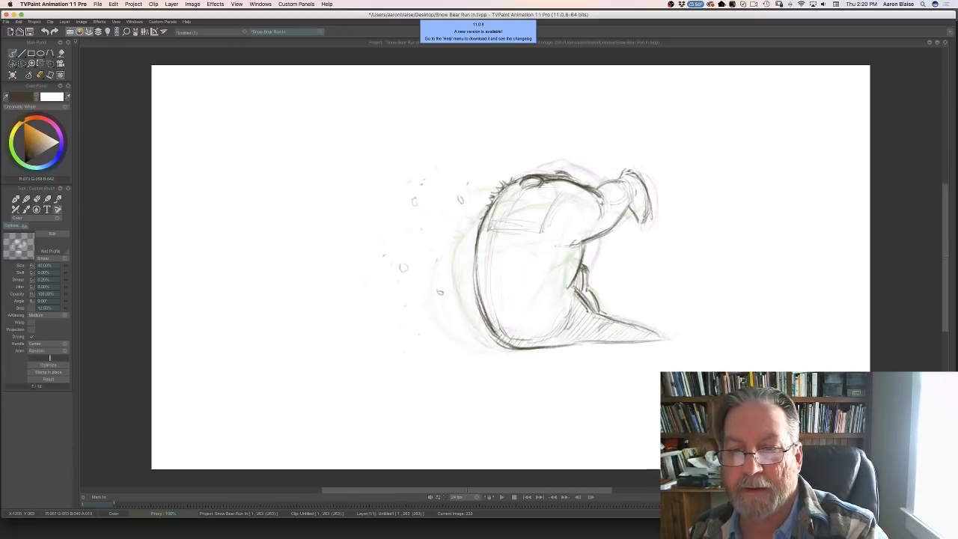
key(Right)
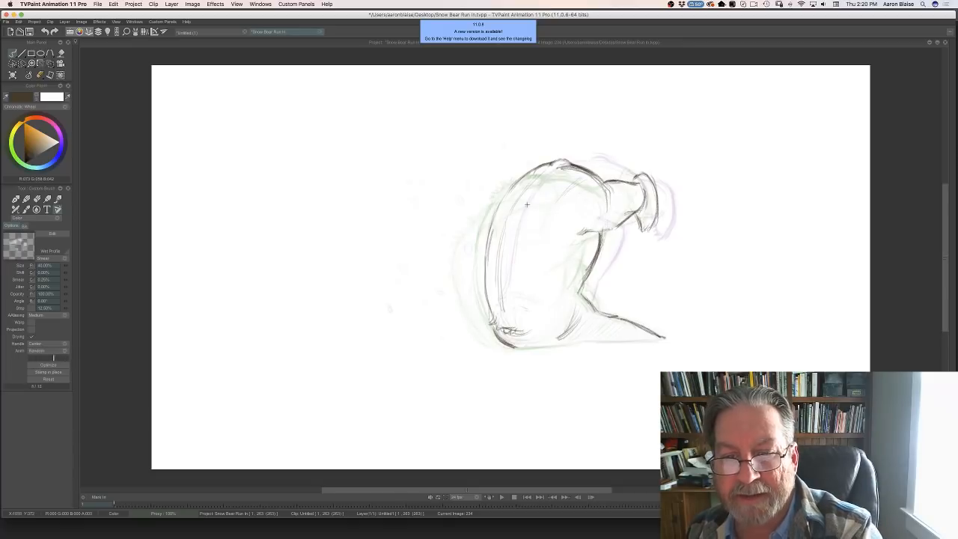
- Draw a curved cross line over the upper back to mark the shoulder area
drag(555, 202, 504, 199)
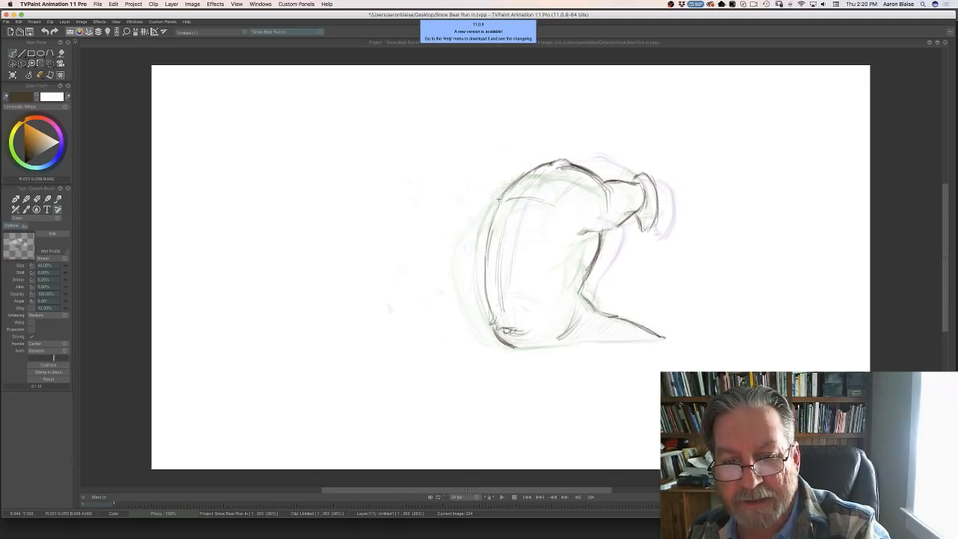
key(Left)
key(Right)
key(Left)
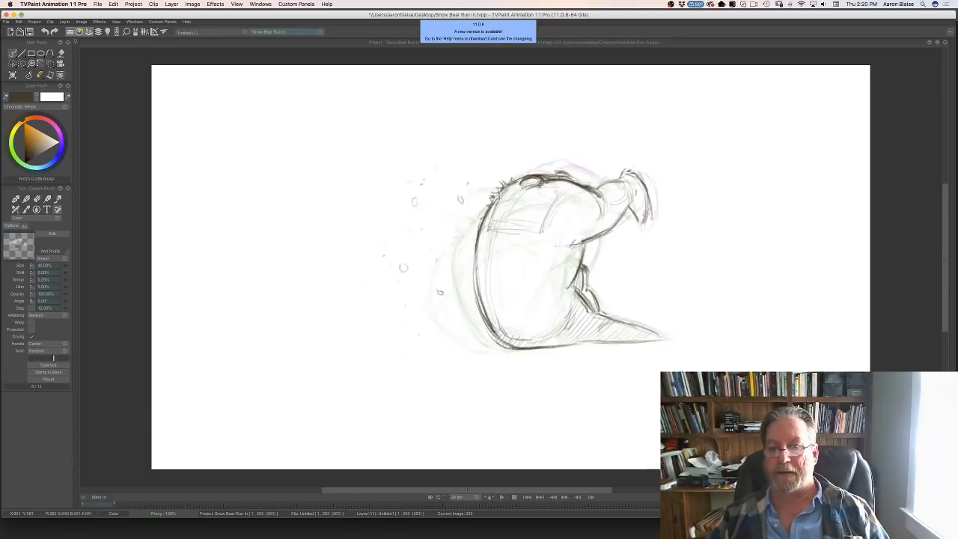
- Strengthen the waist crease where the belly meets the outstretched leg, flipping against the previous drawing
key(Right)
key(Left)
key(Right)
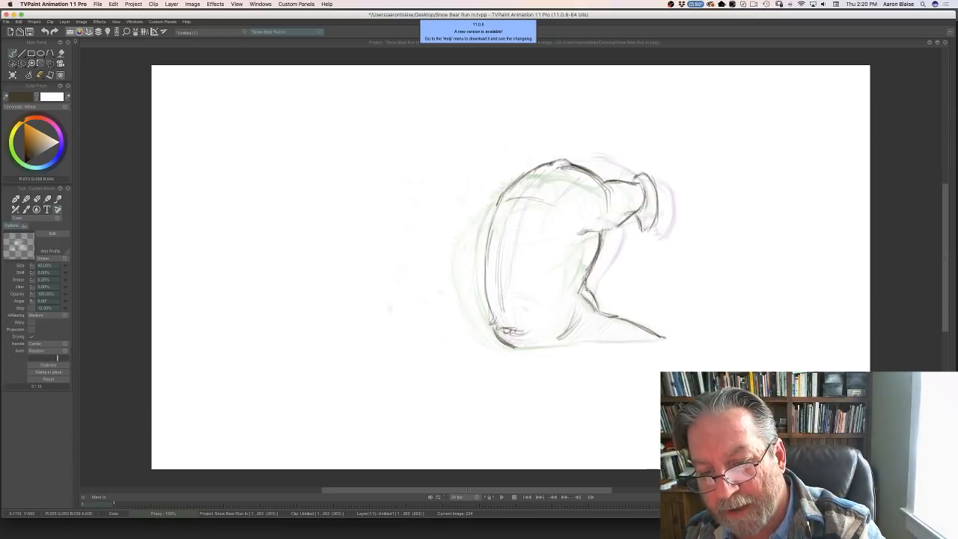
key(Left)
key(Right)
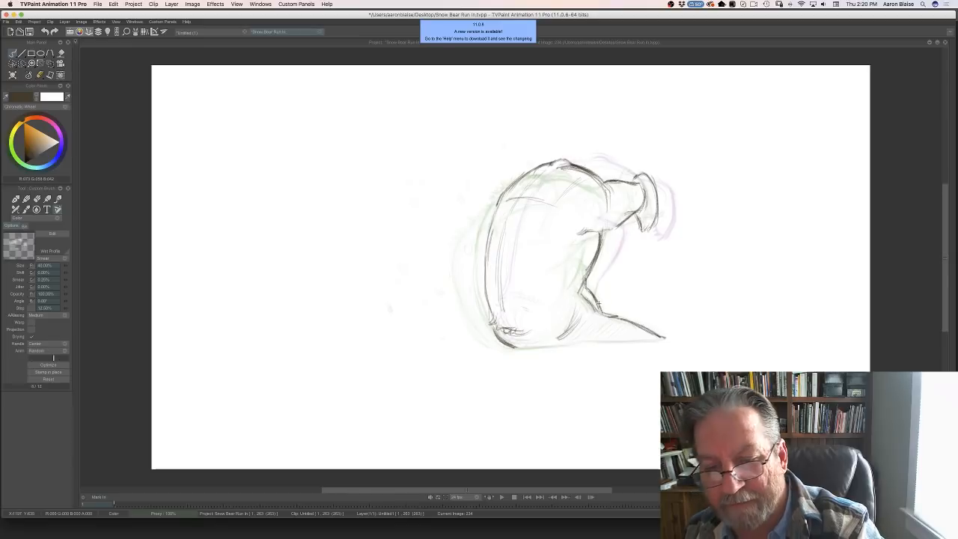
key(Left)
key(Right)
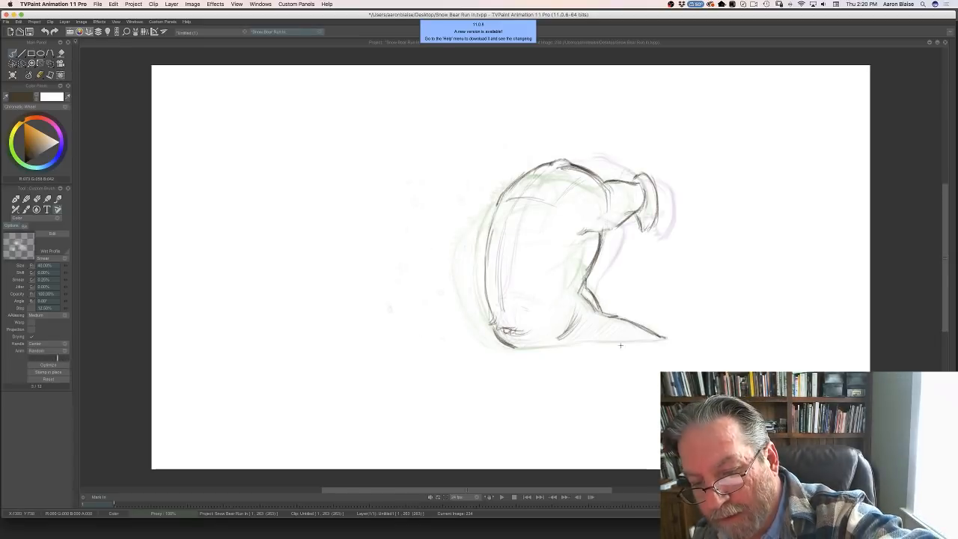
- Draw the underside of the outstretched leg back to the rump and shade the leg with diagonal hatching
mouse_move(604, 343)
mouse_down()
mouse_move(654, 340)
mouse_move(496, 345)
mouse_up()
key(Left)
key(Right)
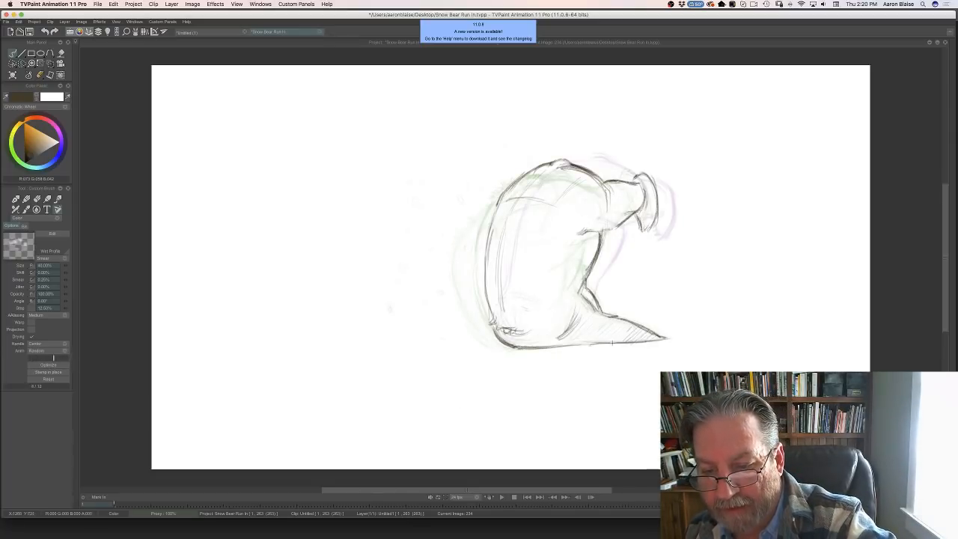
mouse_move(613, 343)
mouse_down()
mouse_move(573, 343)
mouse_move(583, 307)
mouse_move(544, 341)
mouse_move(503, 331)
mouse_up()
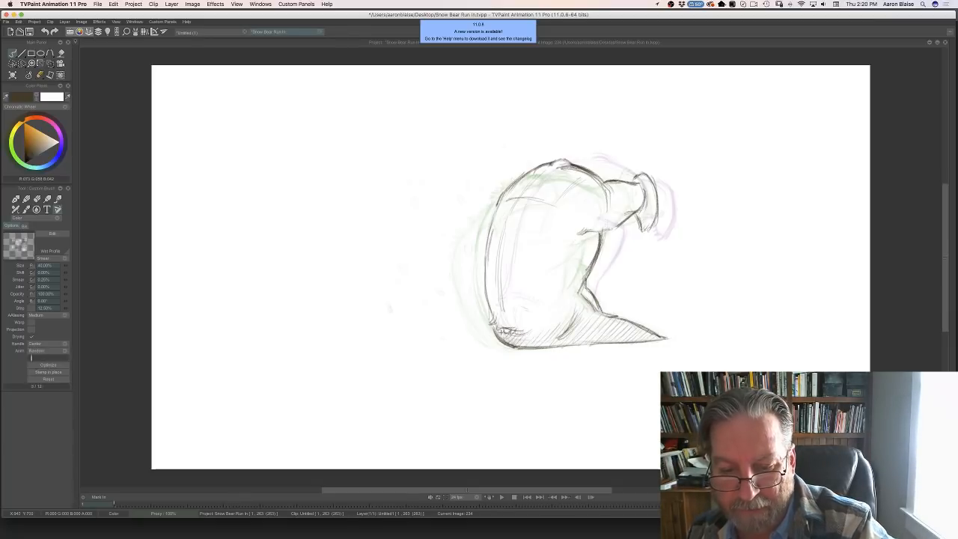
key(Left)
key(Right)
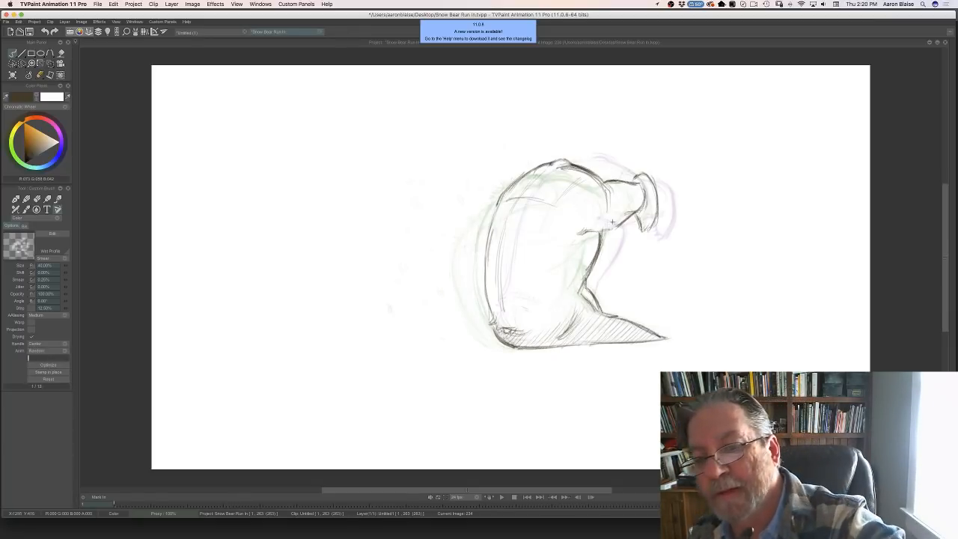
- Reinforce the underside of the foreleg into the chest and check the pose against the previous drawing
drag(612, 222, 579, 232)
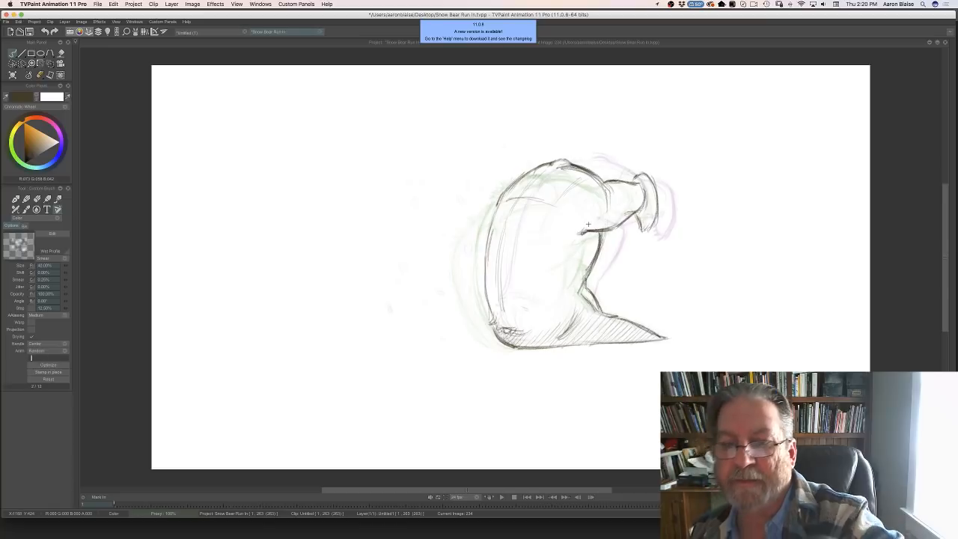
key(Left)
key(Right)
key(Left)
key(Right)
key(Left)
key(Right)
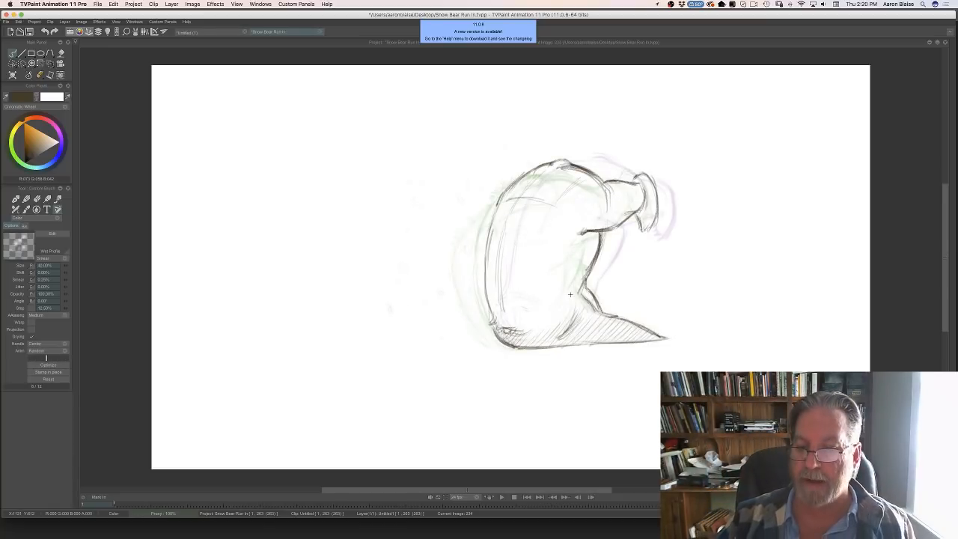
- Go to image 236 in the timeline and clear it to start a blank drawing
key(Tab)
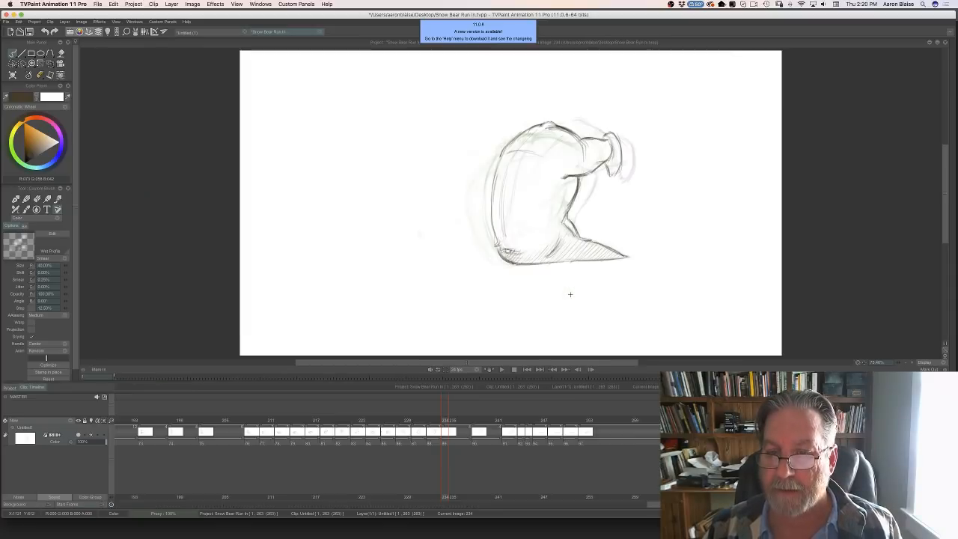
drag(447, 413, 459, 421)
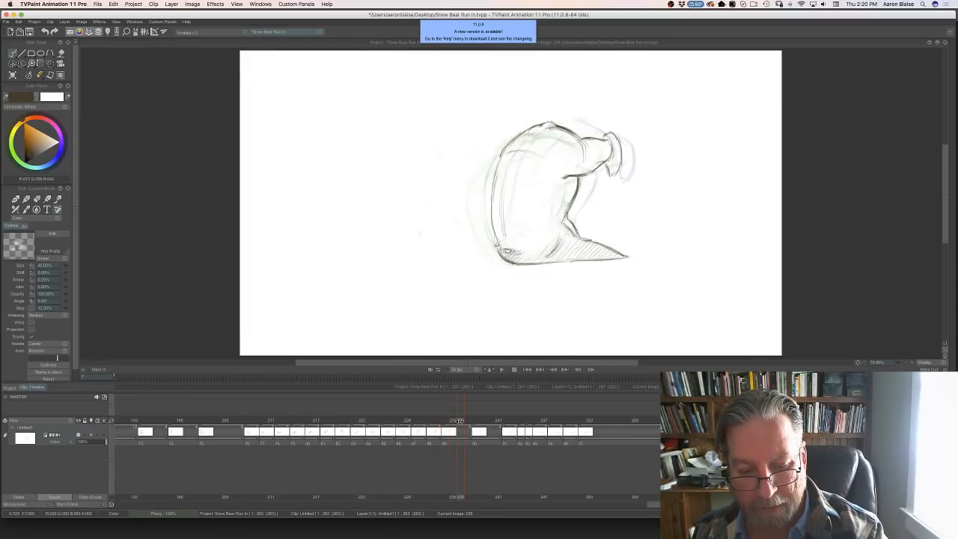
click(12, 75)
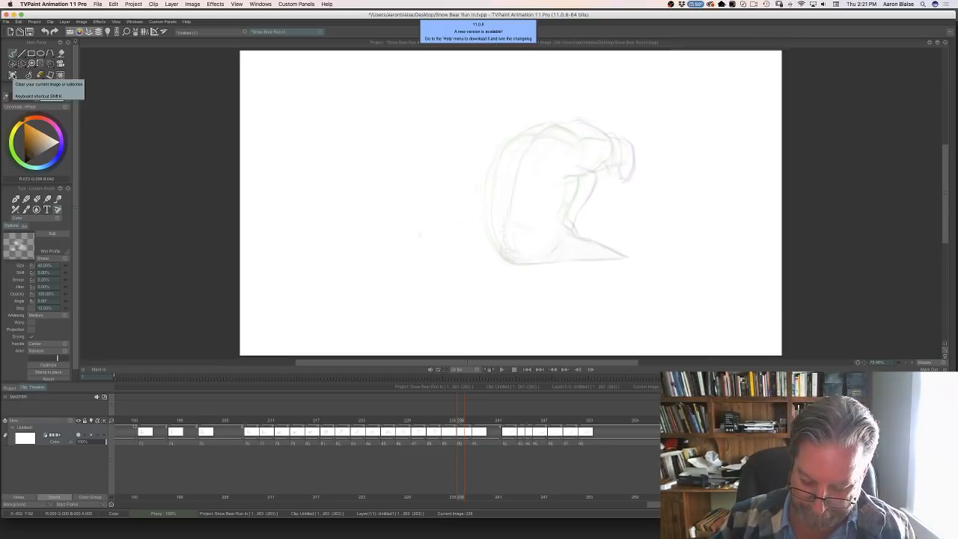
key(Tab)
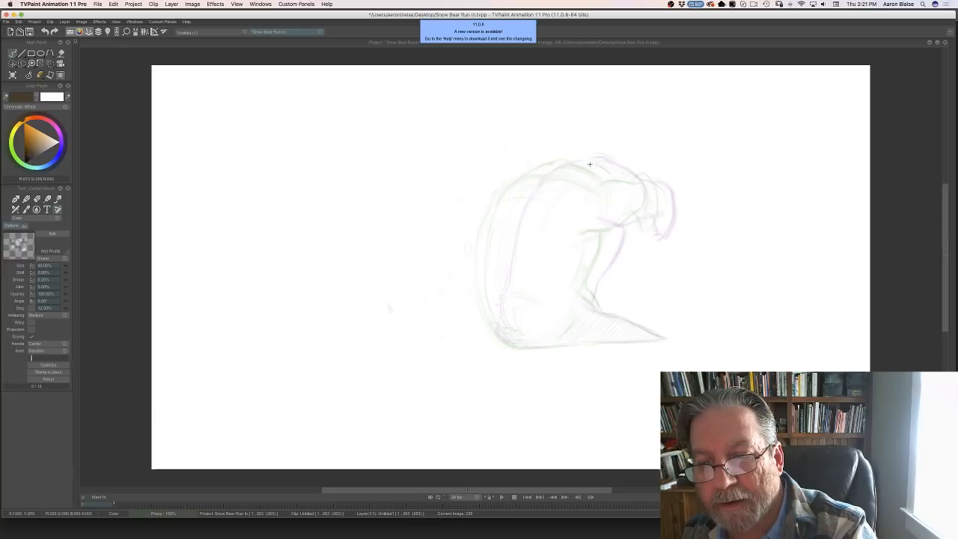
- Sketch the arch of the upper back and carry the line over the chest and belly to the waist
mouse_move(592, 161)
mouse_down()
mouse_move(619, 188)
mouse_move(587, 164)
mouse_move(550, 166)
mouse_up()
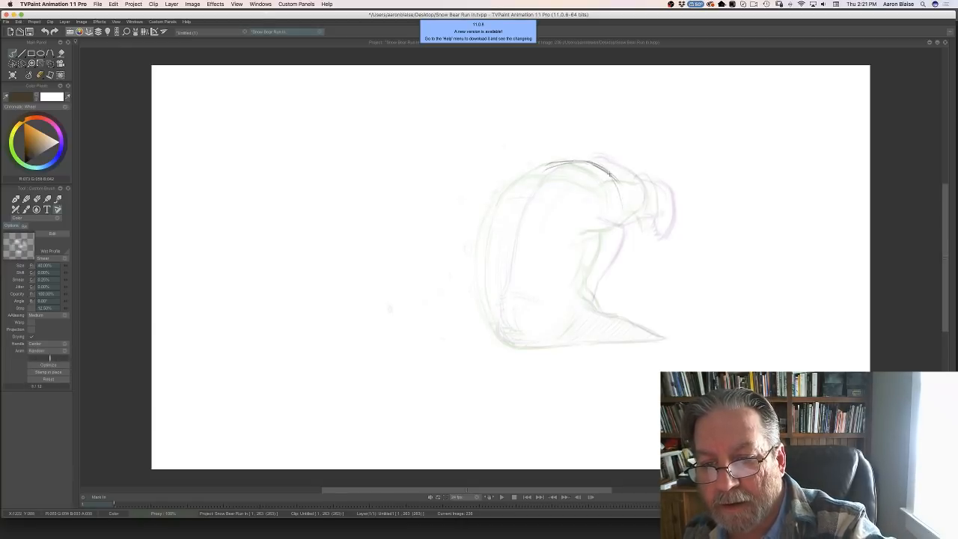
mouse_move(609, 173)
mouse_down()
mouse_move(619, 213)
mouse_move(603, 261)
mouse_up()
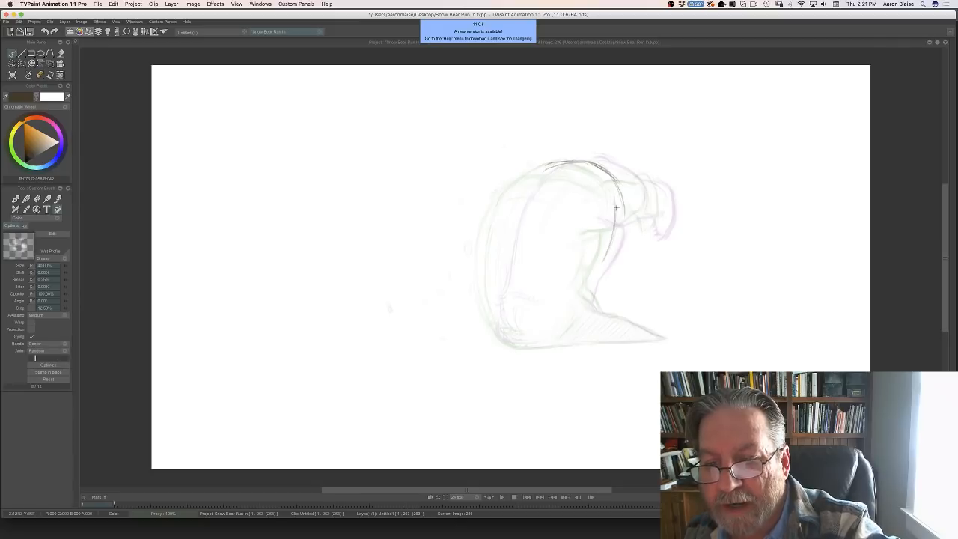
drag(616, 198, 598, 270)
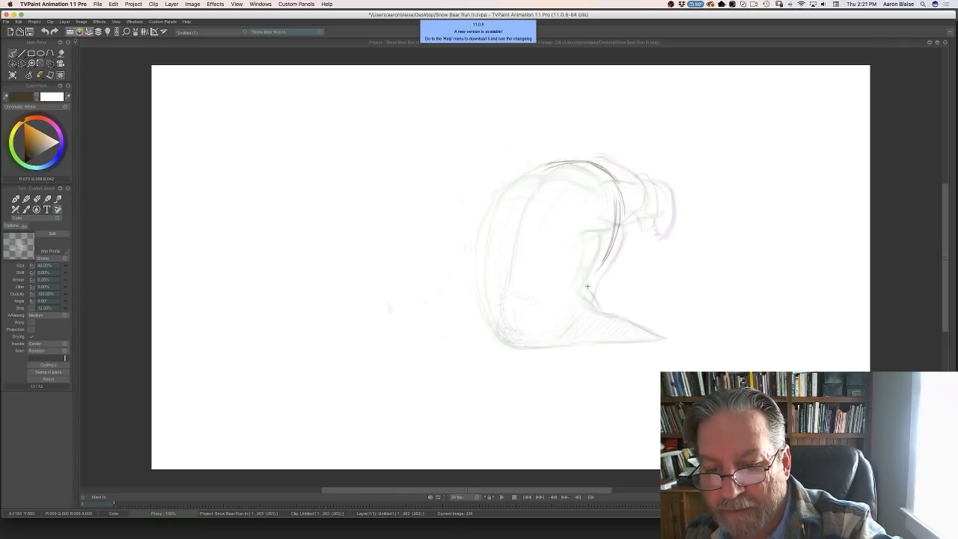
drag(595, 277, 588, 294)
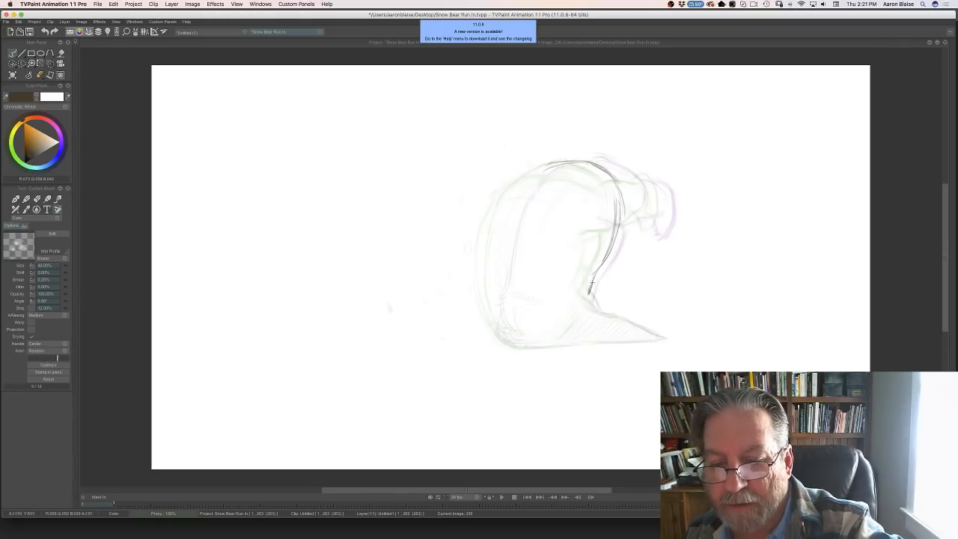
- Draw the back line from the top of the arch down to the rump, comparing it with the previous drawing
key(Left)
key(Right)
drag(546, 167, 511, 200)
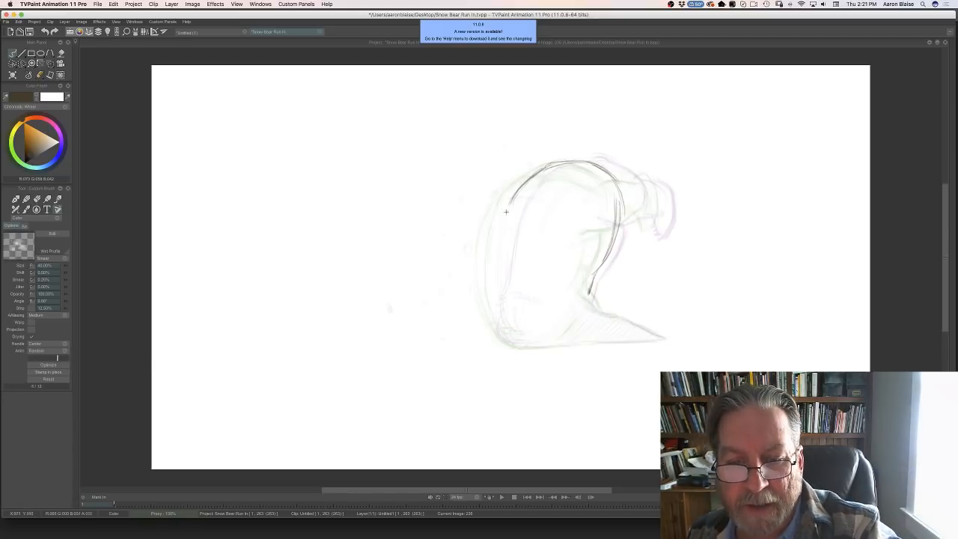
drag(506, 211, 493, 304)
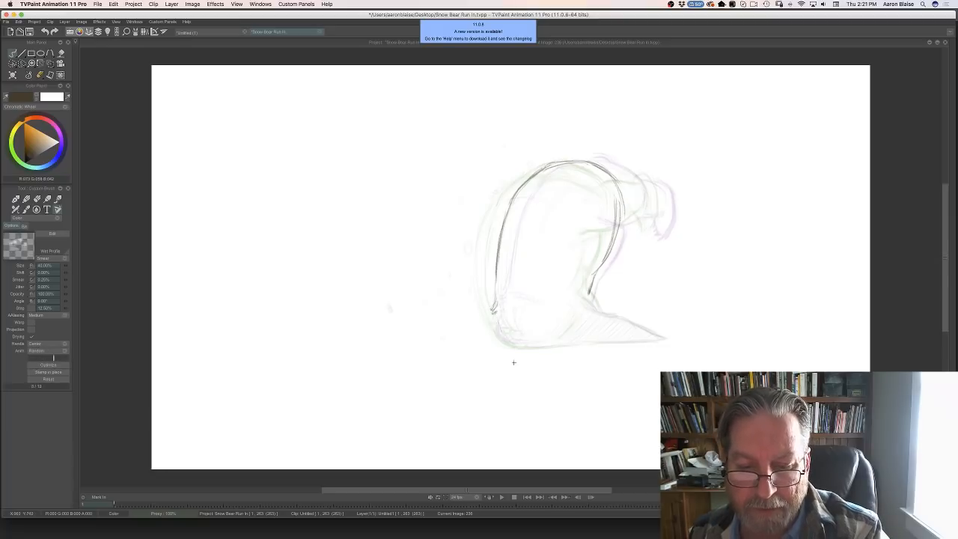
key(Left)
key(Right)
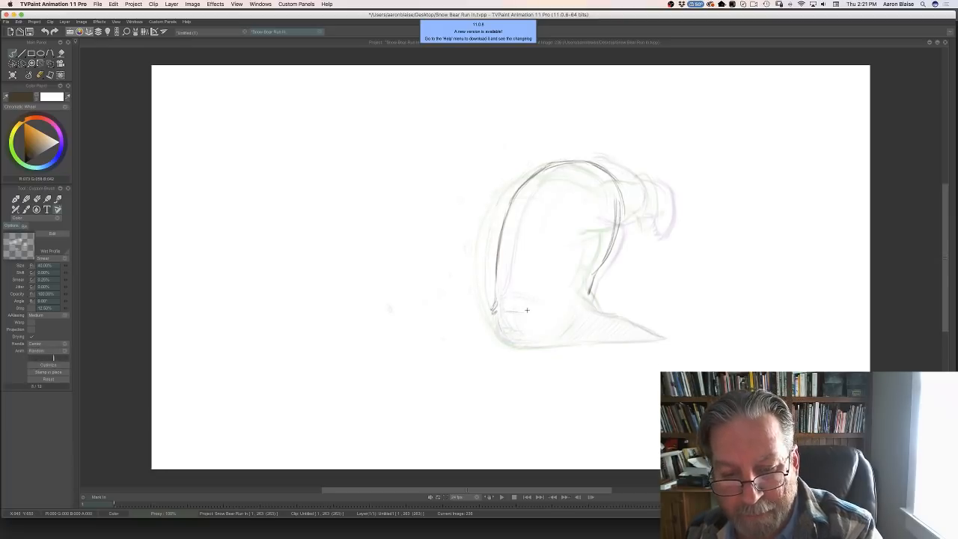
- Add the short marks at the hip and draw the rounded bottom of the rump
mouse_move(520, 311)
mouse_down()
mouse_move(491, 319)
mouse_move(513, 345)
mouse_up()
key(Left)
key(Right)
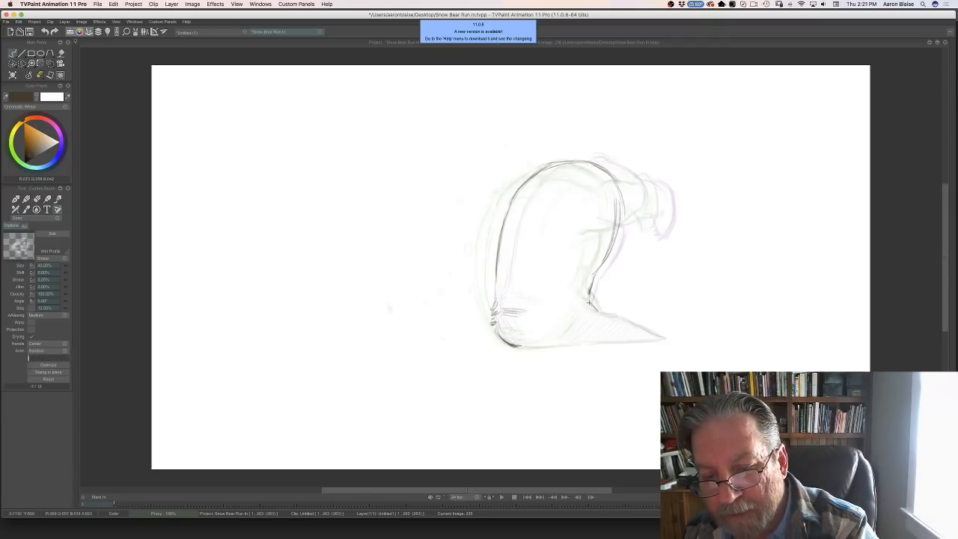
- Draw the outstretched leg's top and bottom edges from the waist to its tip and back to the rump
mouse_move(588, 302)
mouse_down()
mouse_move(659, 338)
mouse_move(625, 322)
mouse_move(626, 342)
mouse_move(513, 342)
mouse_up()
key(Left)
key(Right)
key(Left)
key(Right)
key(Left)
key(Right)
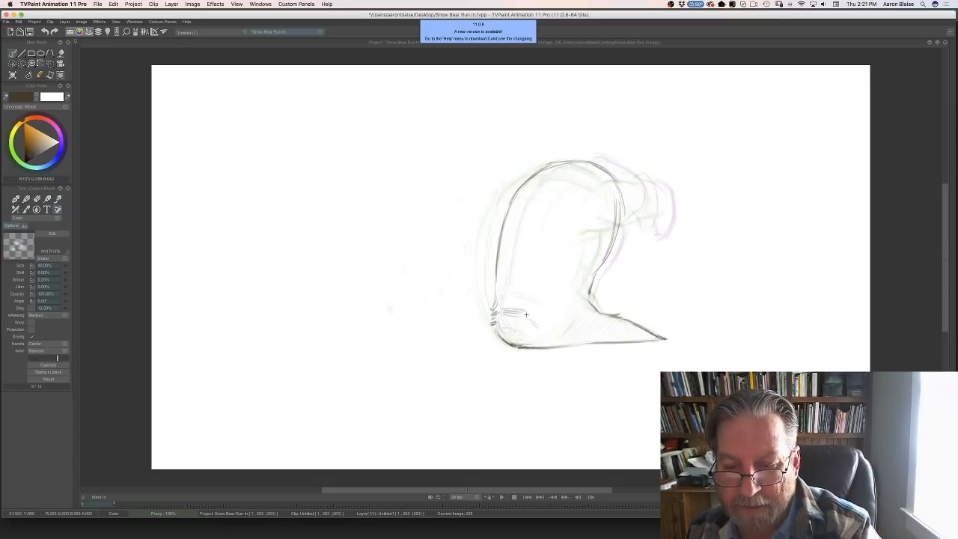
- Draw the inner thigh curve on image 236, checking its spacing against the previous drawing
key(Left)
key(Right)
drag(584, 311, 571, 331)
key(Left)
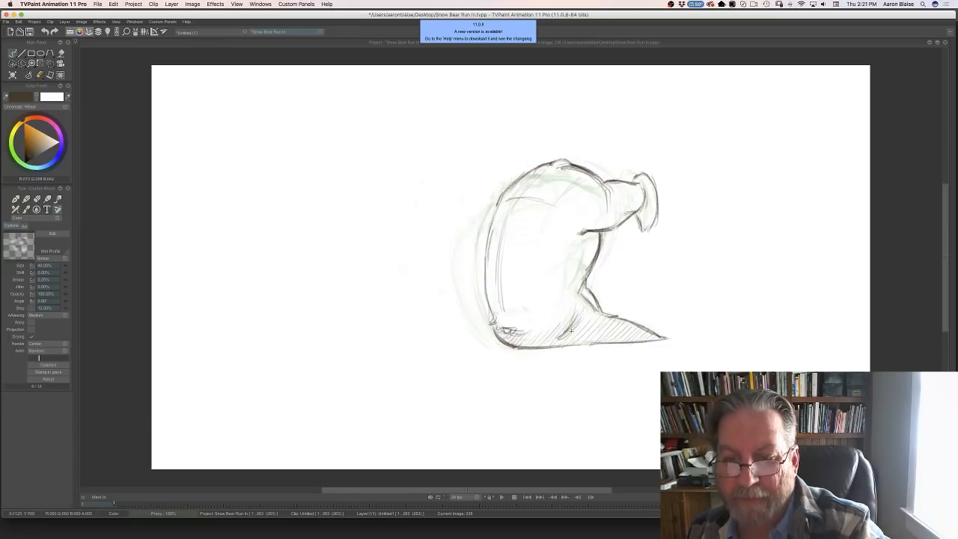
key(Right)
key(Left)
- Add the shoulder cross line and thicken the back contour from the arch to the rump
mouse_move(566, 188)
mouse_down()
mouse_move(523, 184)
mouse_move(502, 211)
mouse_move(517, 195)
mouse_move(492, 277)
mouse_up()
key(Right)
drag(497, 244, 491, 304)
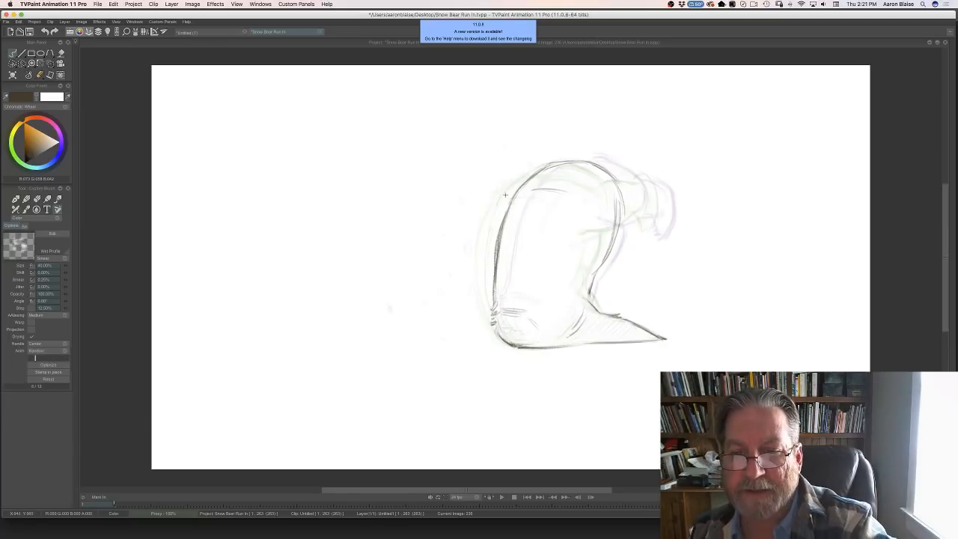
mouse_move(551, 166)
mouse_down()
mouse_move(506, 213)
mouse_move(524, 188)
mouse_move(495, 274)
mouse_up()
key(Left)
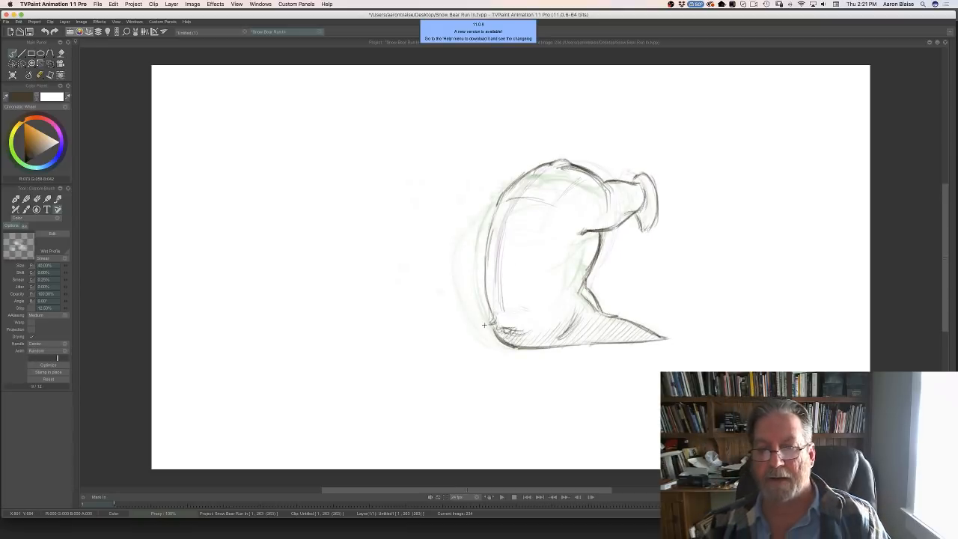
key(Right)
key(Left)
key(Right)
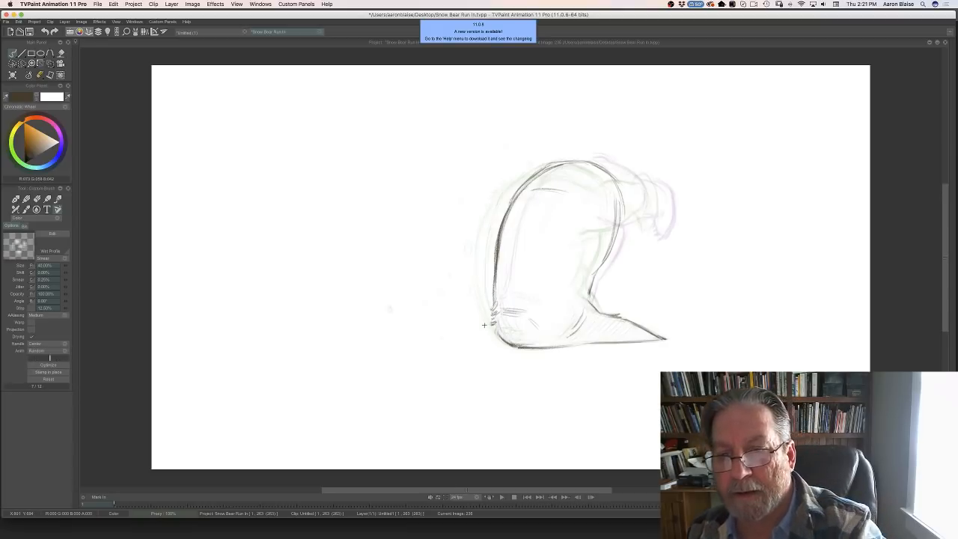
- Mark the top of the shoulder hump and draw the outer edge of the drooping paw
mouse_move(589, 162)
mouse_down()
mouse_move(566, 161)
mouse_move(587, 160)
mouse_up()
key(Left)
key(Right)
drag(665, 185, 655, 235)
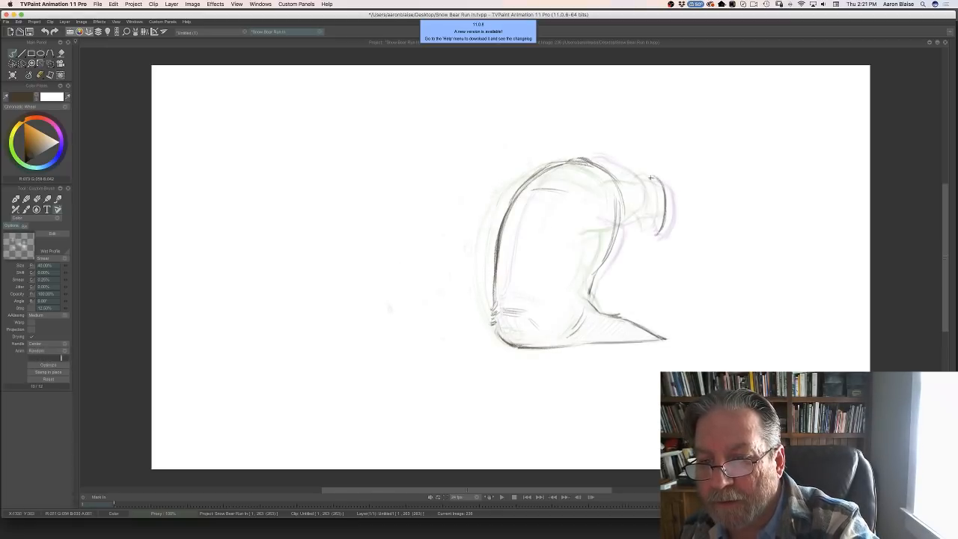
key(Left)
key(Right)
- Draw the top edge of the foreleg from the shoulder toward the paw, flipping to check the motion
drag(597, 164, 621, 185)
key(Left)
key(Right)
key(Left)
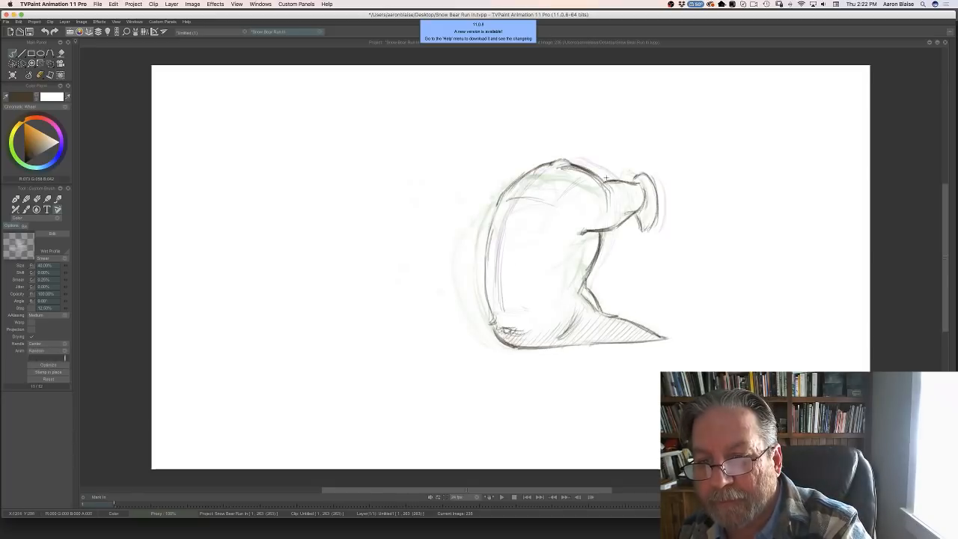
key(Right)
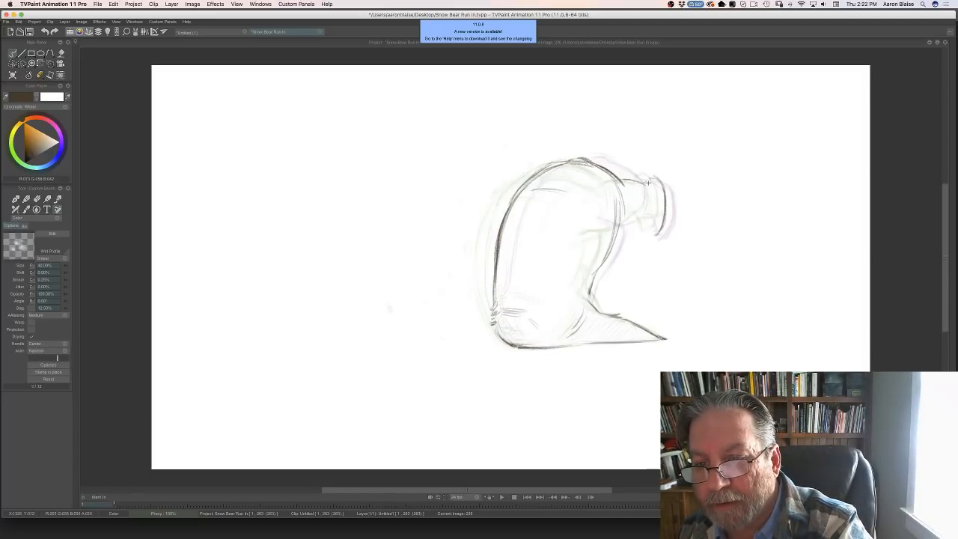
- Draw the inner edge and lower tip of the drooping paw on image 236, comparing it with the previous drawing
mouse_move(656, 191)
mouse_down()
mouse_move(658, 207)
mouse_move(625, 224)
mouse_move(639, 218)
mouse_up()
key(Left)
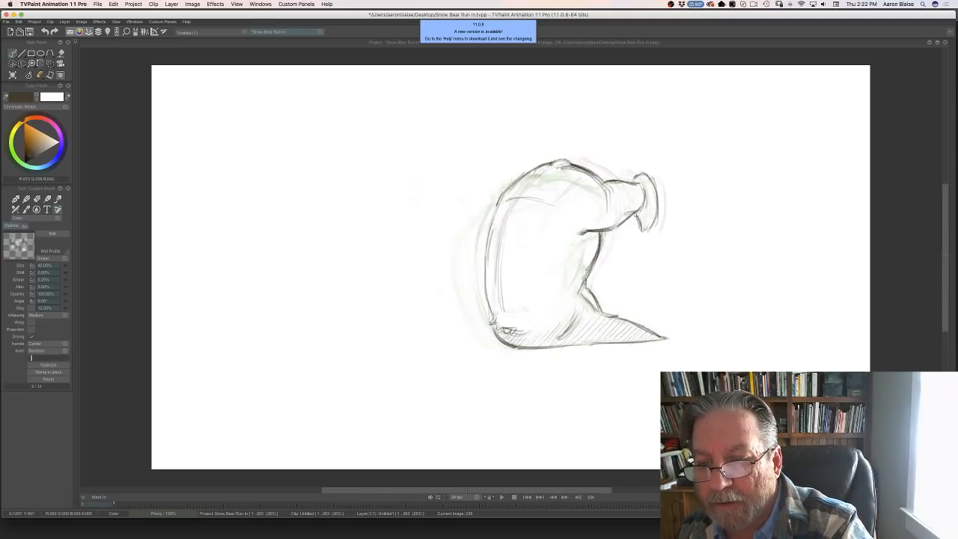
key(Right)
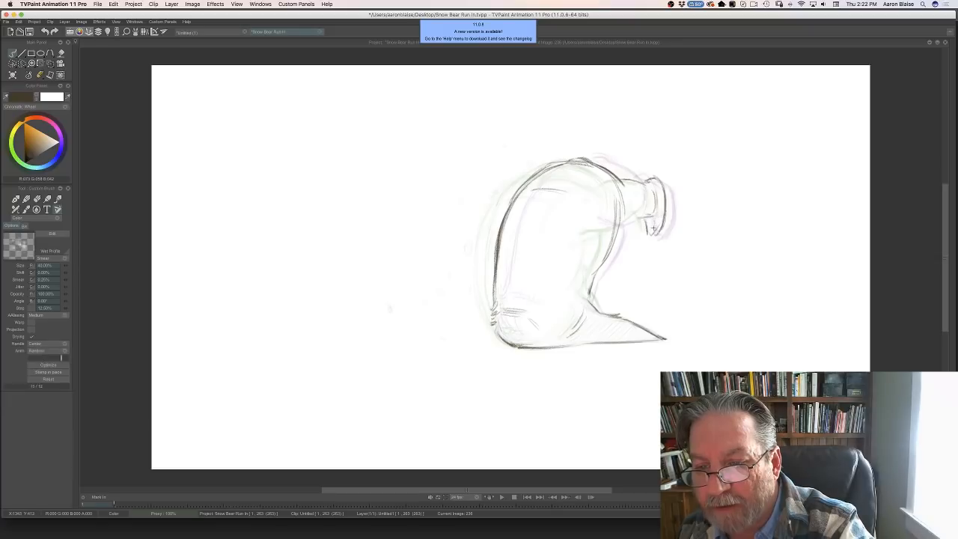
key(Left)
key(Right)
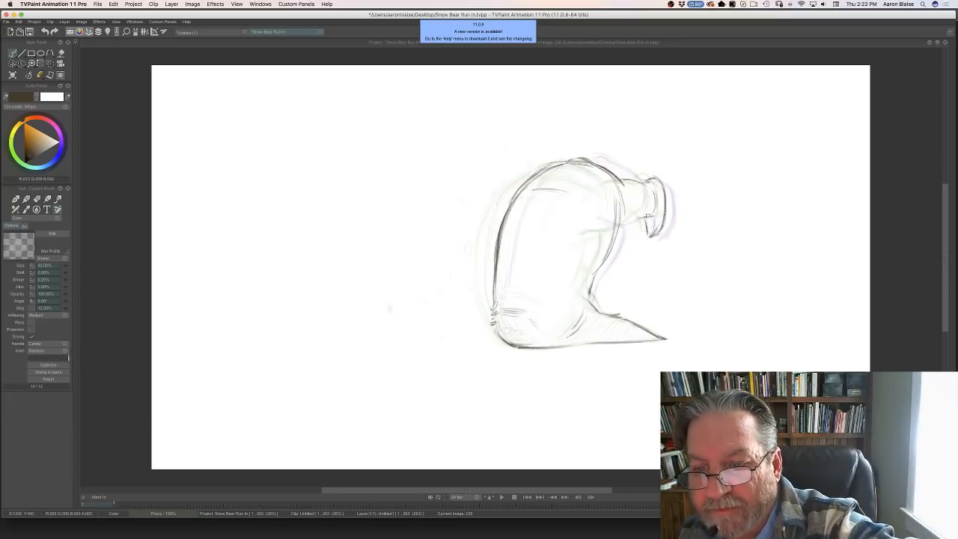
- Draw the underside of the foreleg back to the chest and erase the body line crossing it
mouse_move(651, 211)
mouse_down()
mouse_move(595, 226)
mouse_move(619, 200)
mouse_move(616, 184)
mouse_up()
key(e)
key(Left)
key(Right)
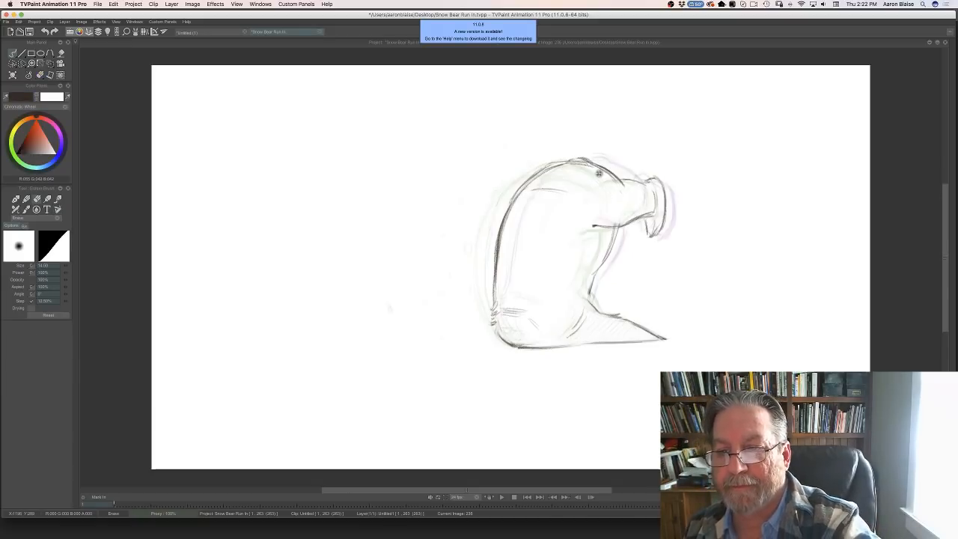
key(e)
key(Left)
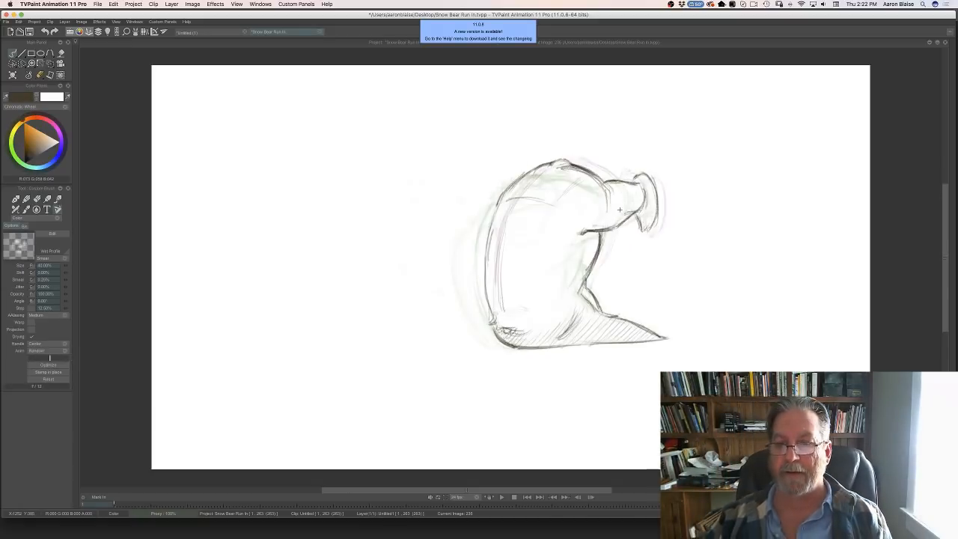
key(Right)
- Darken the belly contour running down from beneath the foreleg, flipping against the previous drawing
key(e)
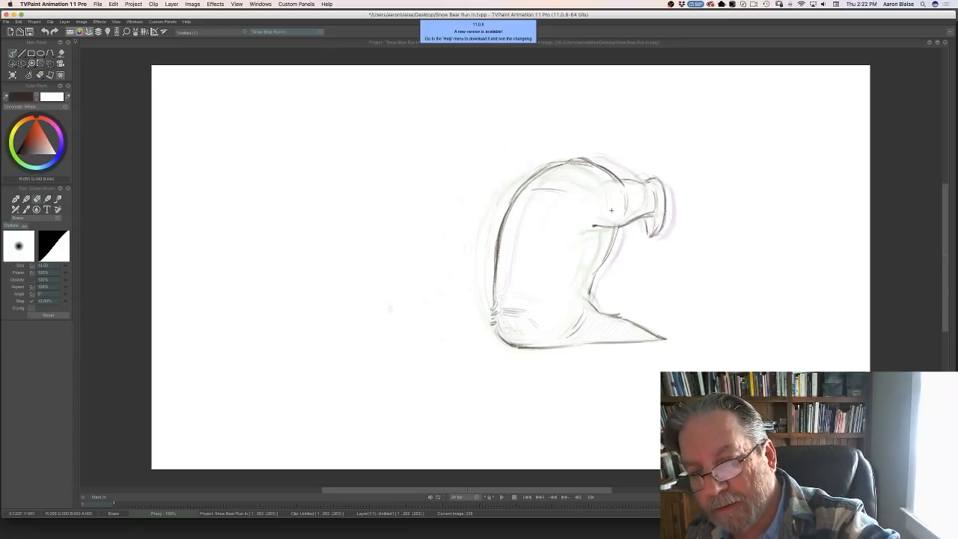
key(Left)
key(Right)
key(e)
drag(614, 227, 603, 263)
drag(615, 226, 597, 270)
key(Left)
key(Right)
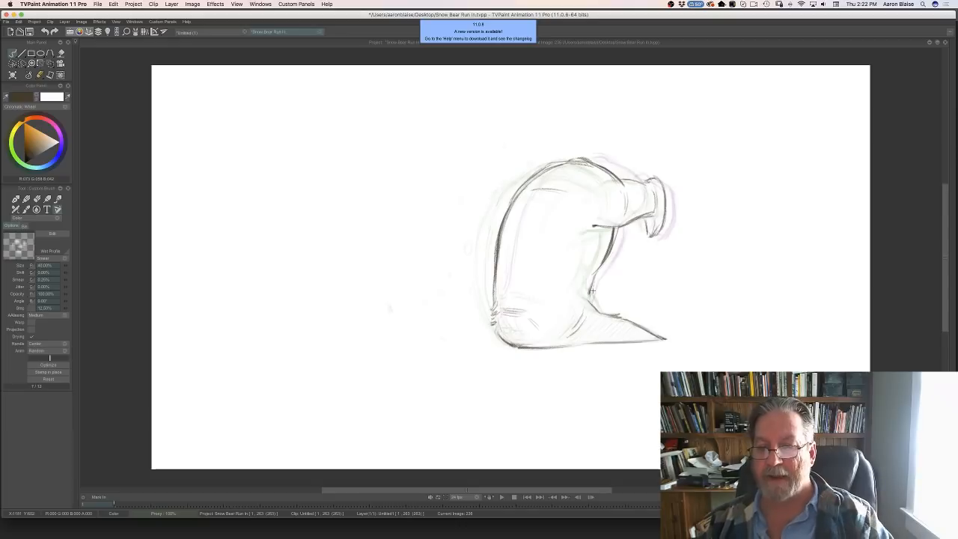
- Darken the short curve where the belly meets the outstretched leg and check it against the previous drawing
drag(597, 299, 600, 315)
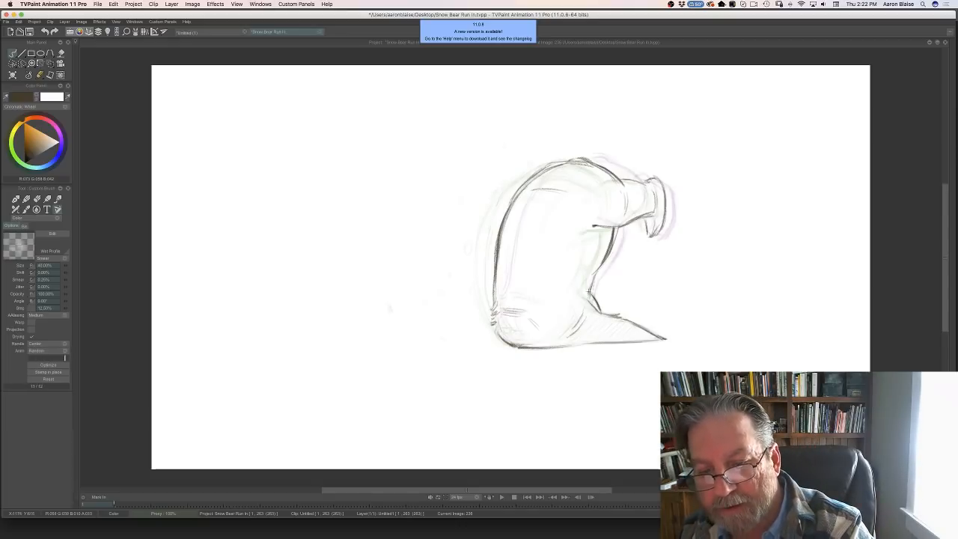
key(Left)
key(Right)
key(Left)
key(Right)
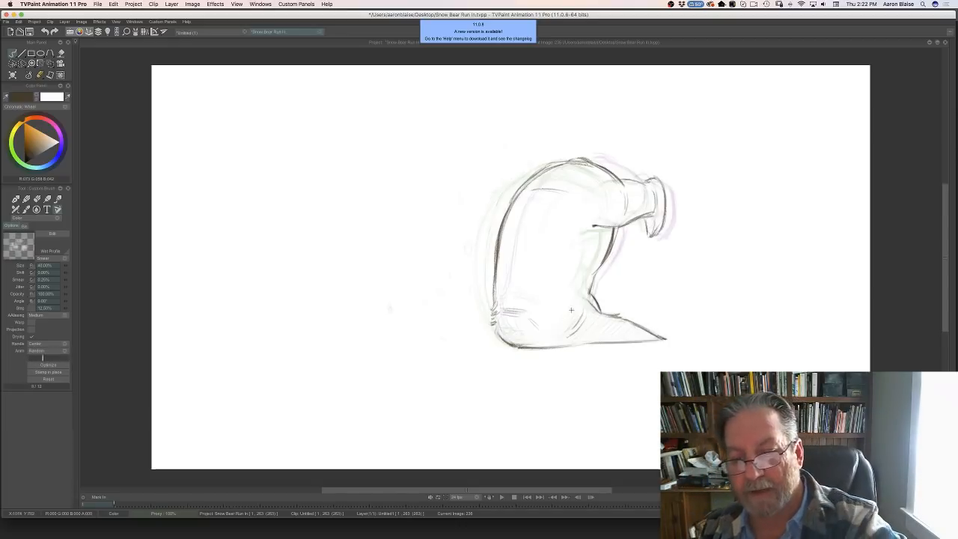
key(Left)
key(Right)
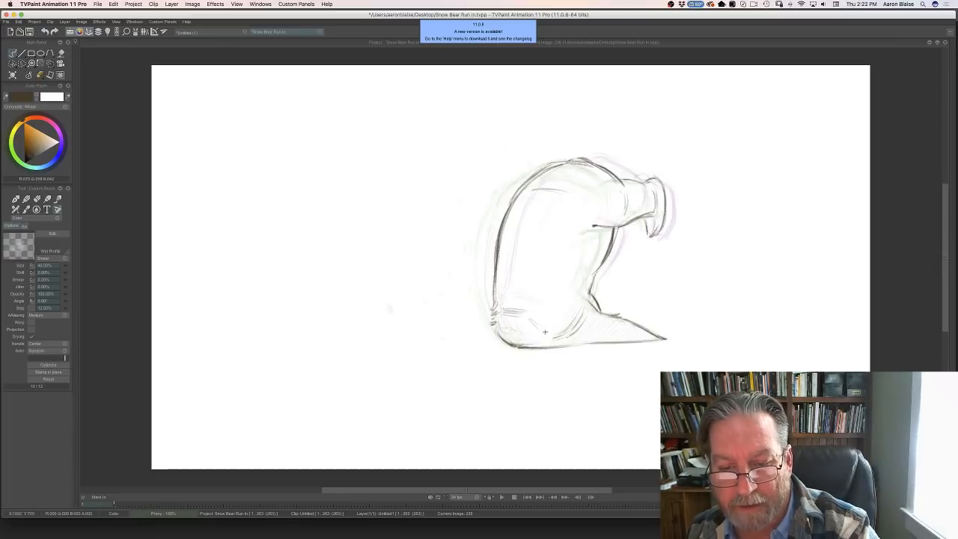
- Mark the fold inside the haunch and shade the outstretched leg and underside with diagonal hatching
drag(525, 322, 536, 328)
mouse_move(600, 337)
mouse_down()
mouse_move(615, 321)
mouse_move(639, 324)
mouse_move(578, 318)
mouse_move(543, 332)
mouse_up()
key(Left)
key(Right)
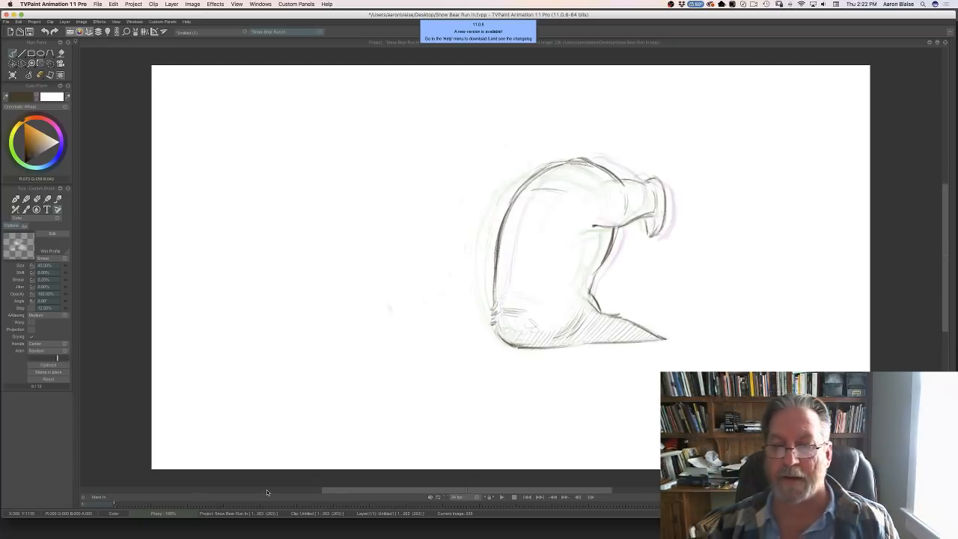
key(Left)
key(Right)
key(Left)
key(Right)
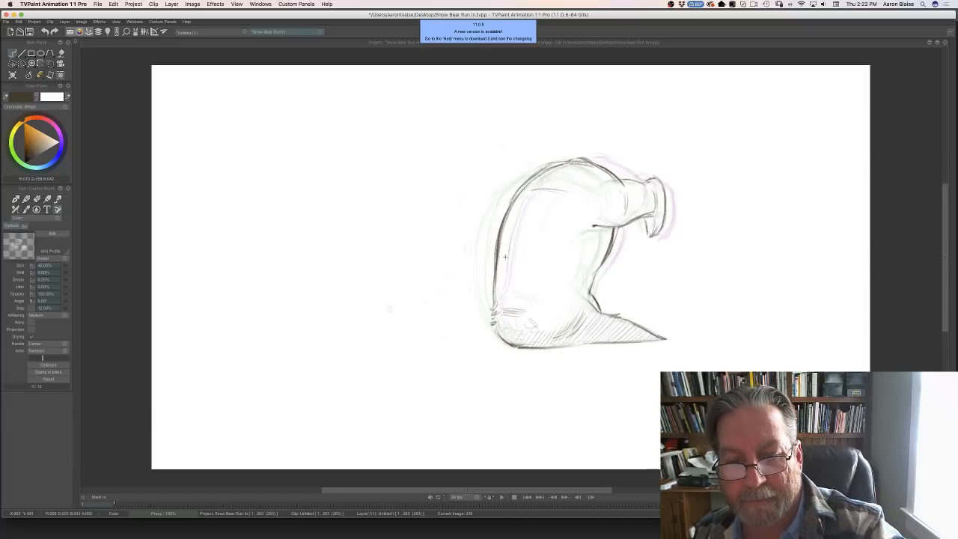
- Draw a light line inside the back contour down to the rump, and reinforce the shoulder hump and rump with short strokes
drag(505, 260, 501, 326)
key(Left)
key(Right)
key(Left)
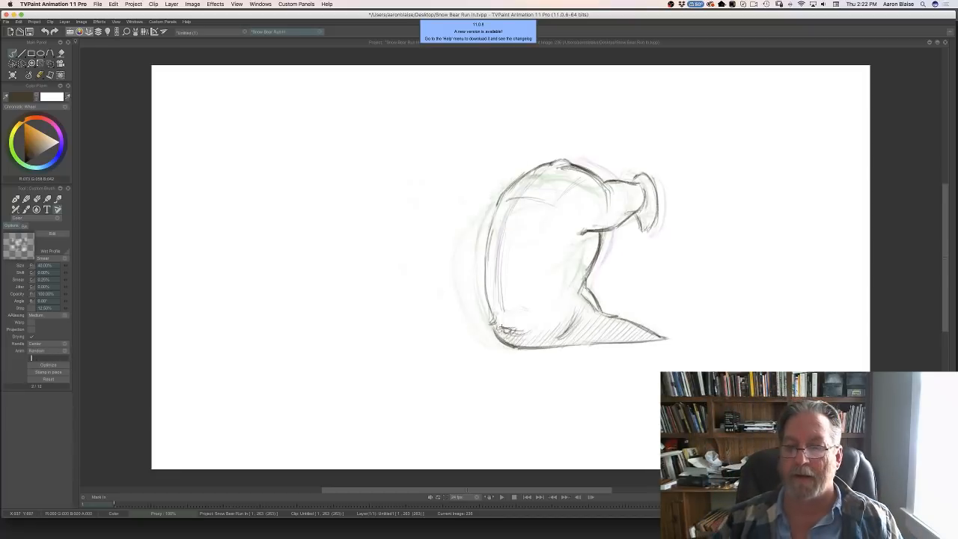
key(Right)
key(Left)
key(Right)
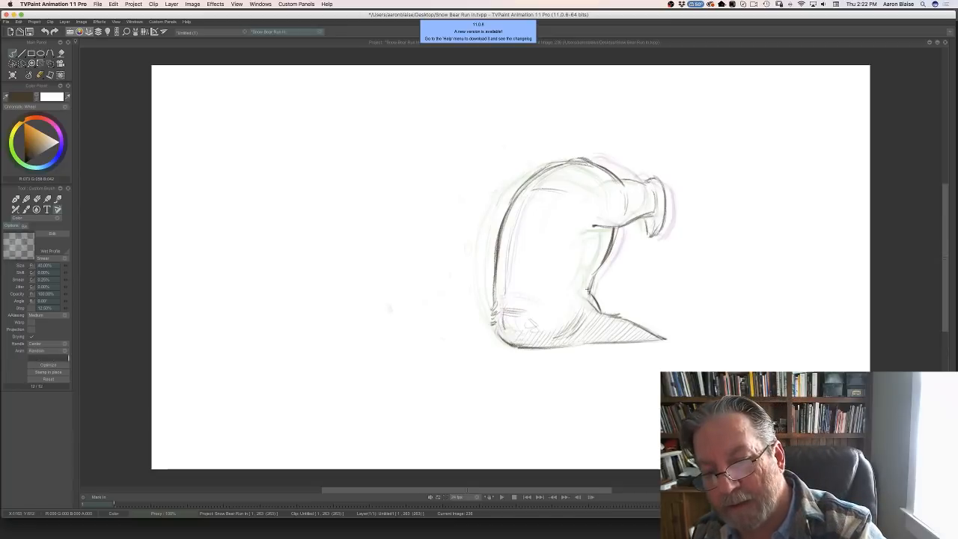
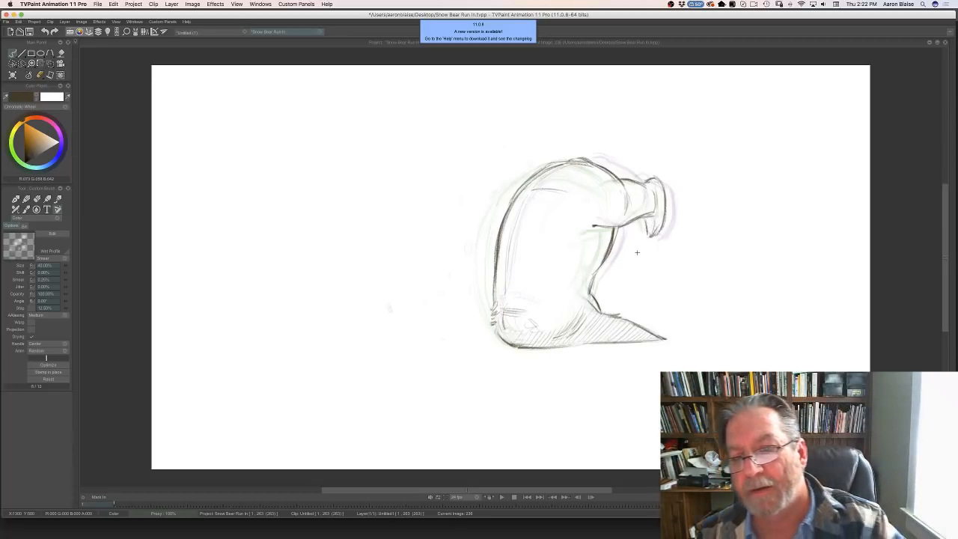
drag(577, 159, 590, 164)
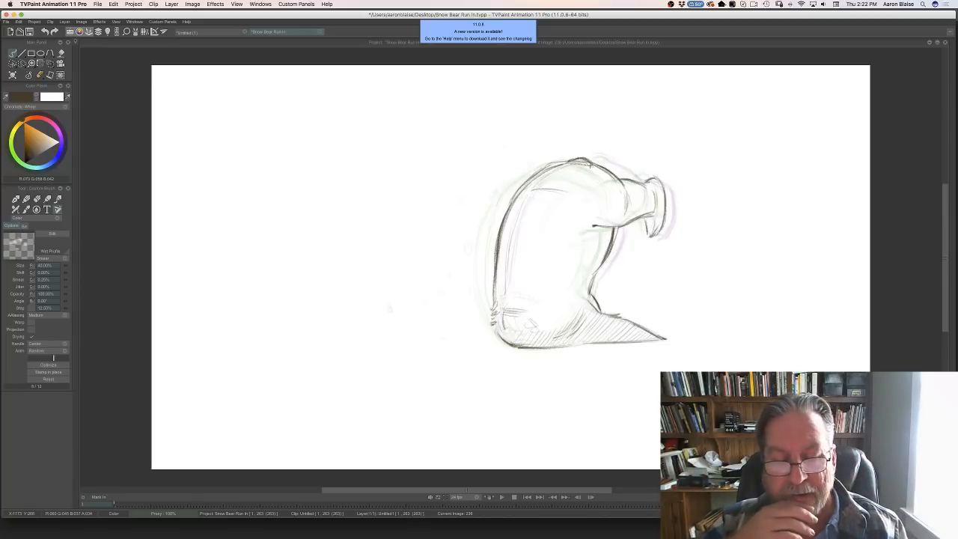
drag(495, 329, 514, 345)
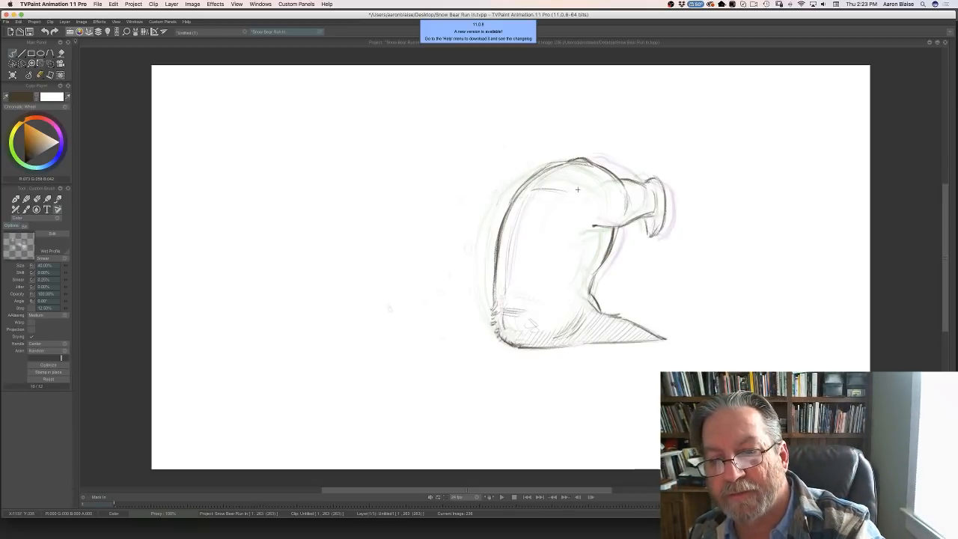
- Go to the blank image 240 through the timeline and return to the enlarged canvas
key(Tab)
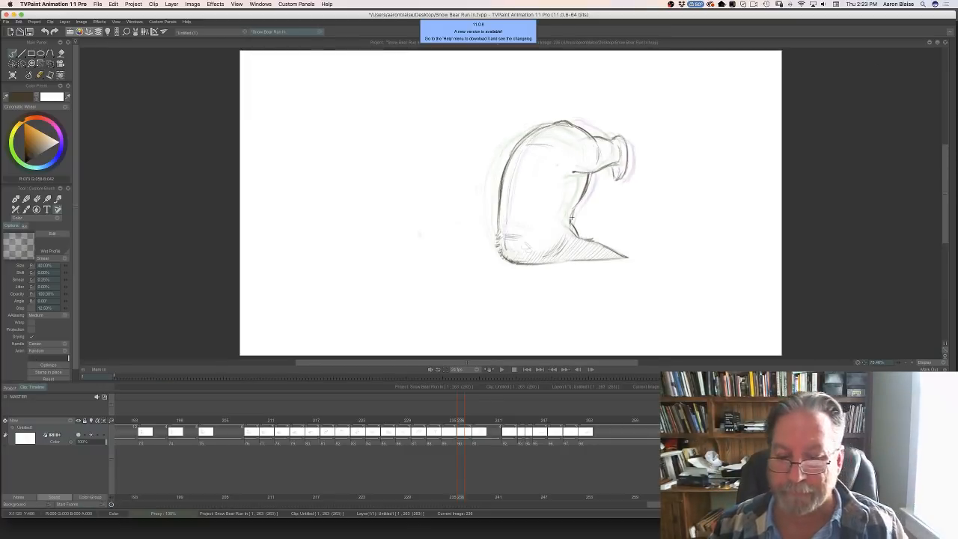
mouse_move(458, 420)
mouse_down()
mouse_move(259, 422)
mouse_move(554, 432)
mouse_move(490, 431)
mouse_up()
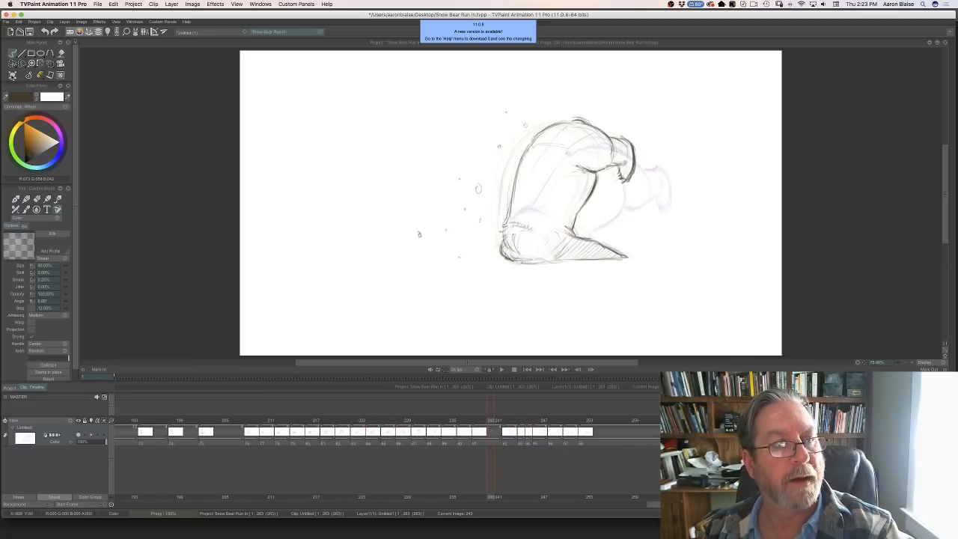
click(13, 76)
key(Tab)
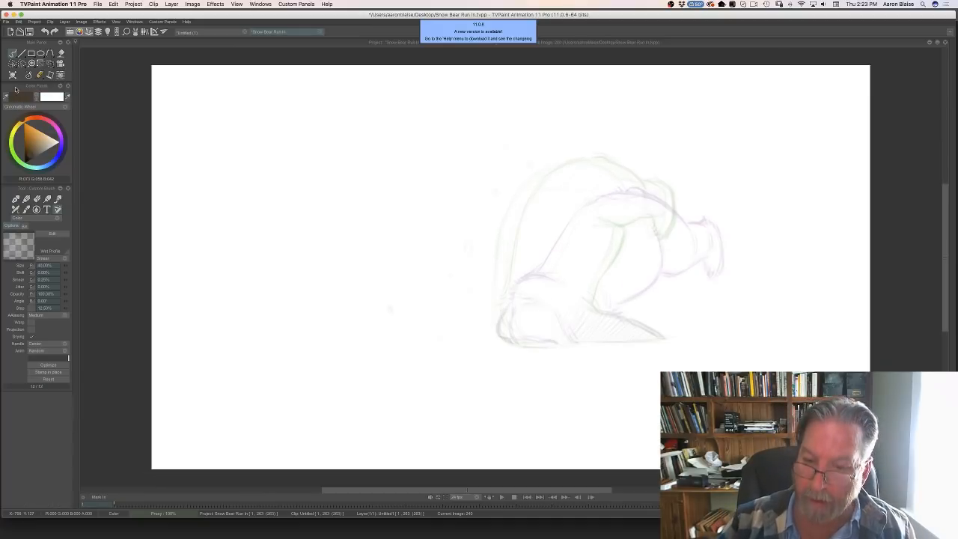
- Draw the first slanting stroke of the back on image 240, midway between the two onion-skinned poses
key(Left)
key(Right)
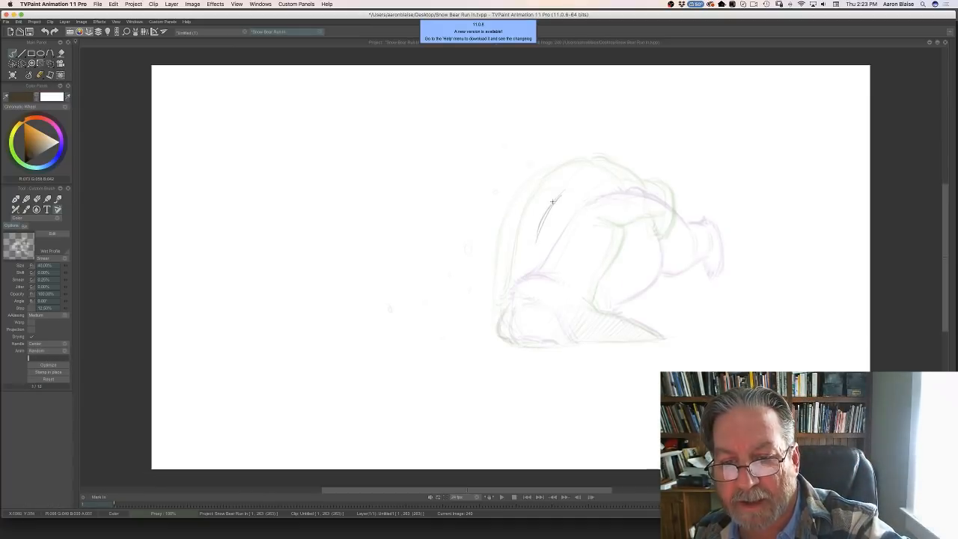
key(Left)
key(Right)
key(Left)
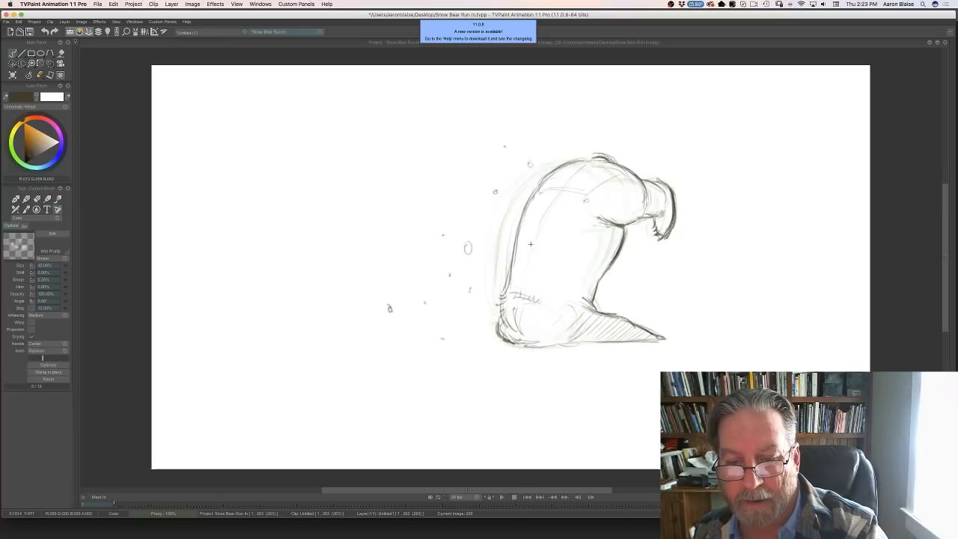
key(Right)
- Extend the back line down into a rounded rump outline and add short fur ticks along it
mouse_move(526, 281)
mouse_down()
mouse_move(553, 293)
mouse_move(507, 301)
mouse_up()
drag(519, 289, 522, 281)
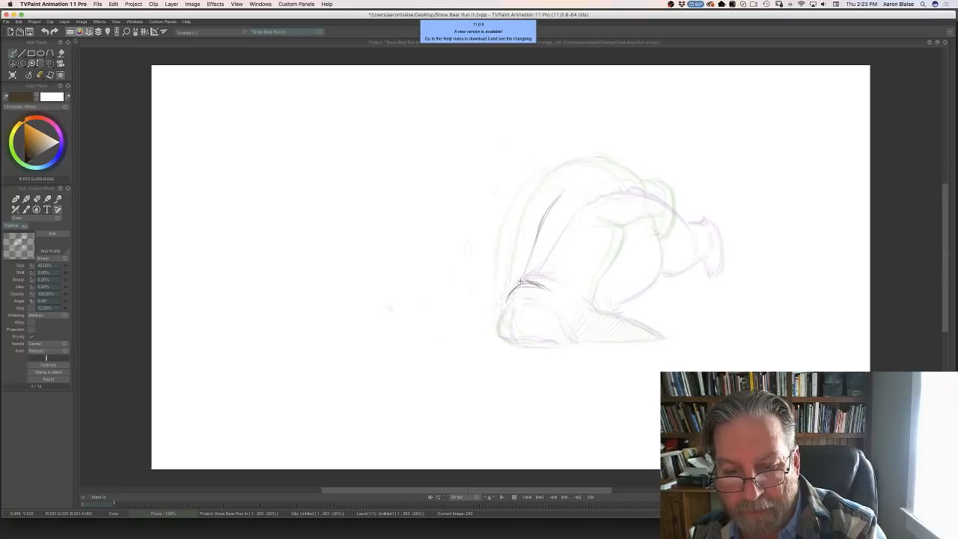
drag(504, 317, 505, 322)
key(Left)
key(Right)
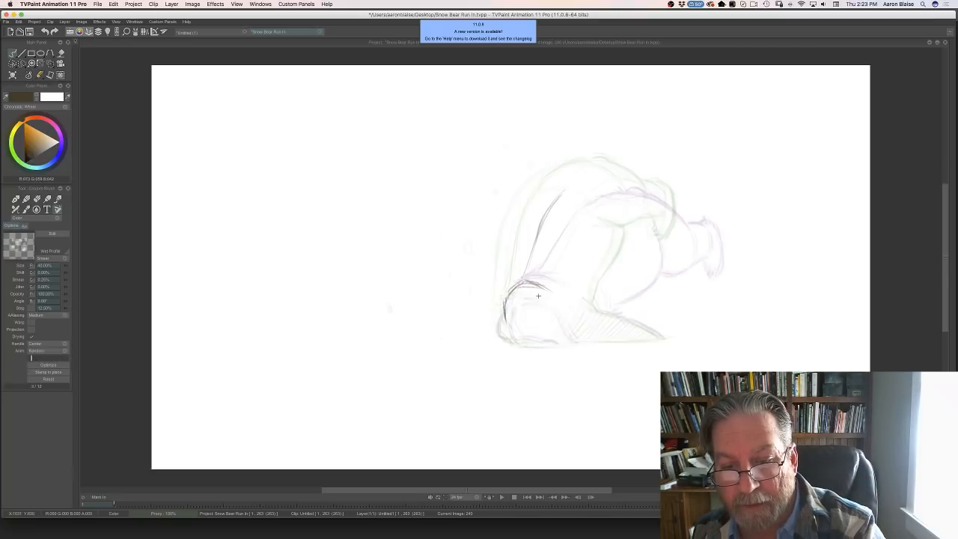
drag(541, 288, 524, 287)
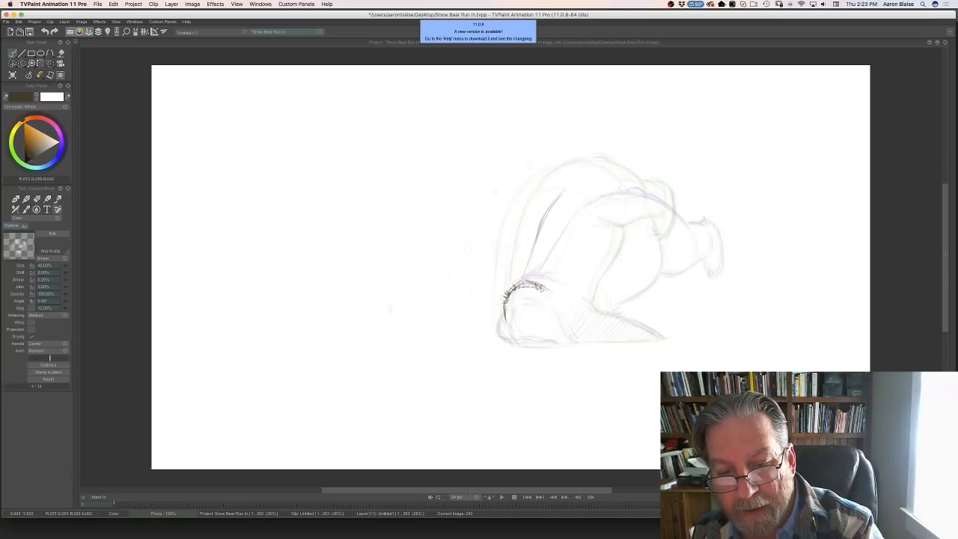
key(Left)
key(Right)
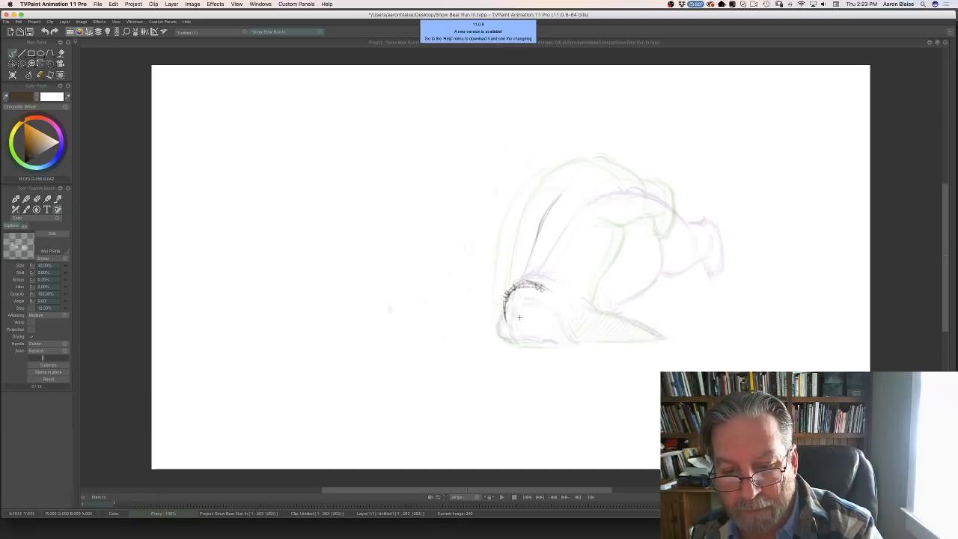
- Draw the curved haunch line inside the rump down to the ground, flipping to check its spacing
drag(512, 316, 569, 340)
key(Left)
key(Right)
key(Left)
key(Right)
key(Left)
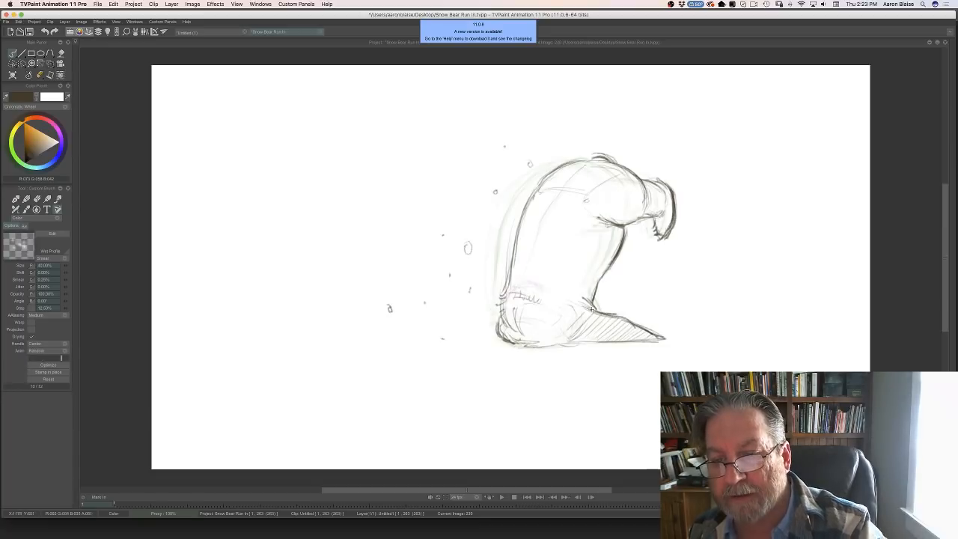
key(Right)
- Draw the belly contour curving down to the top of the outstretched leg on image 240
mouse_move(647, 233)
mouse_down()
mouse_move(631, 271)
mouse_move(615, 286)
mouse_move(639, 252)
mouse_move(604, 294)
mouse_up()
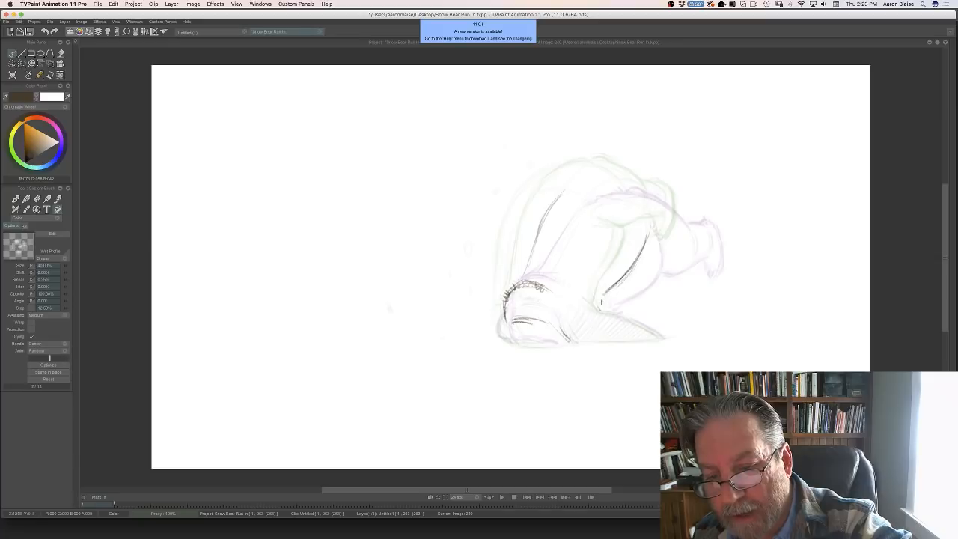
key(Left)
key(Right)
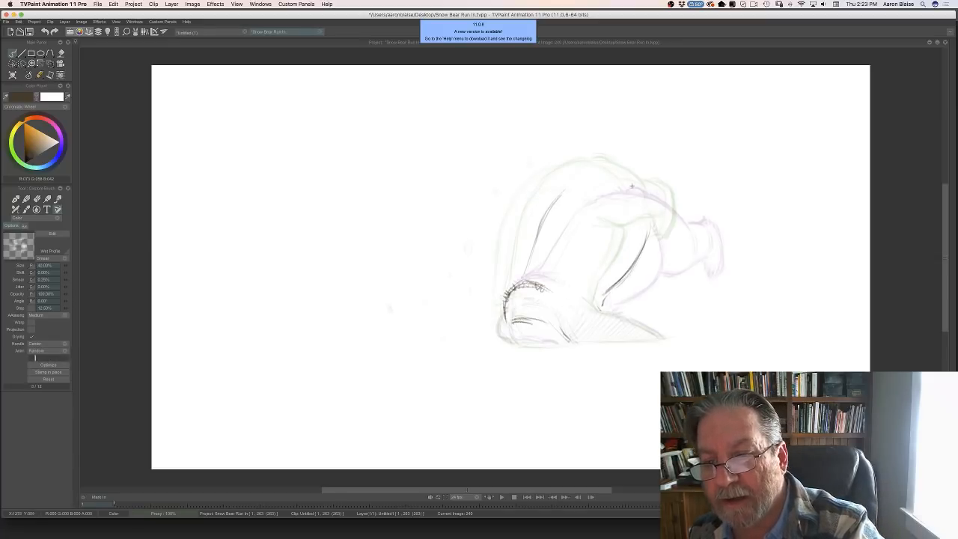
key(Left)
key(Right)
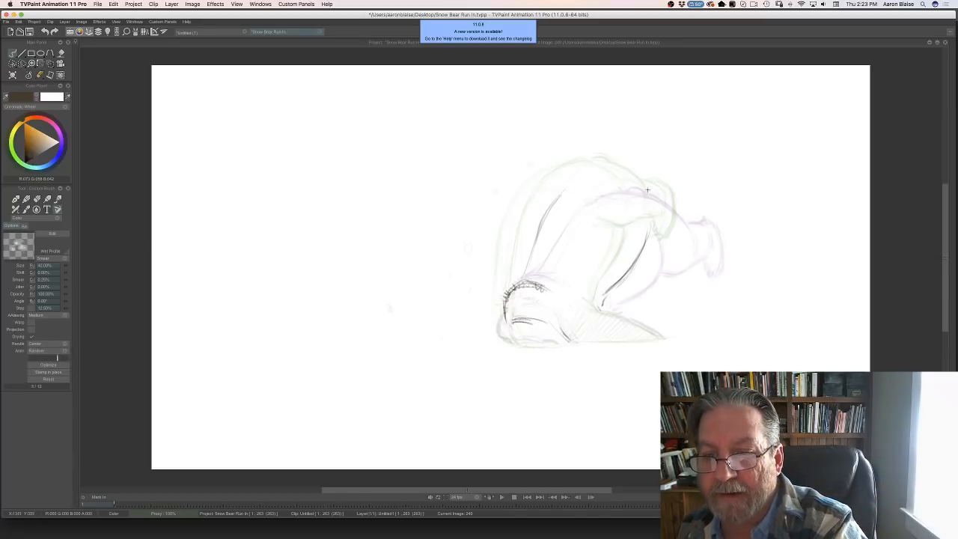
- Draw the arch of the upper back over to the shoulder, joining the slanting back line
mouse_move(647, 190)
mouse_down()
mouse_move(603, 172)
mouse_move(561, 192)
mouse_move(641, 185)
mouse_move(663, 203)
mouse_up()
key(Left)
key(Right)
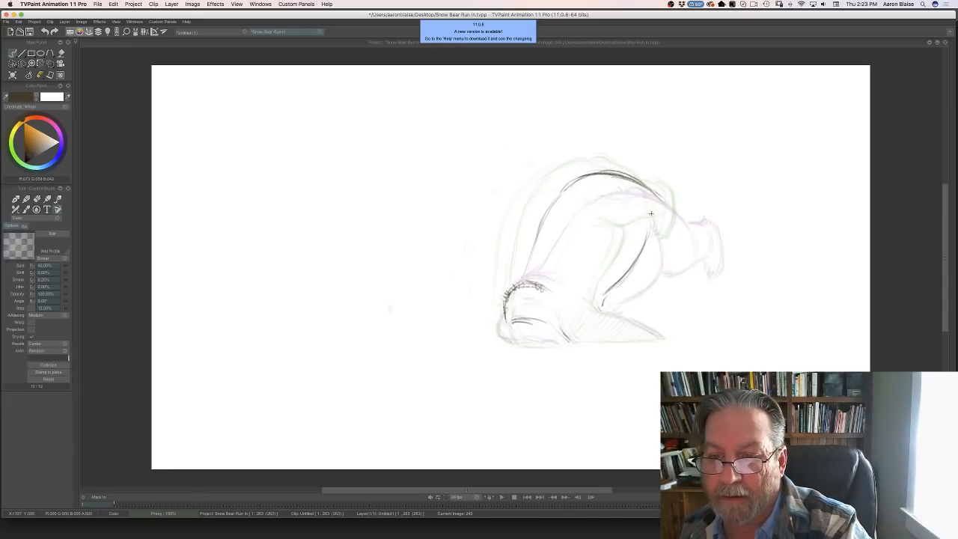
key(super+z)
key(super+shift+z)
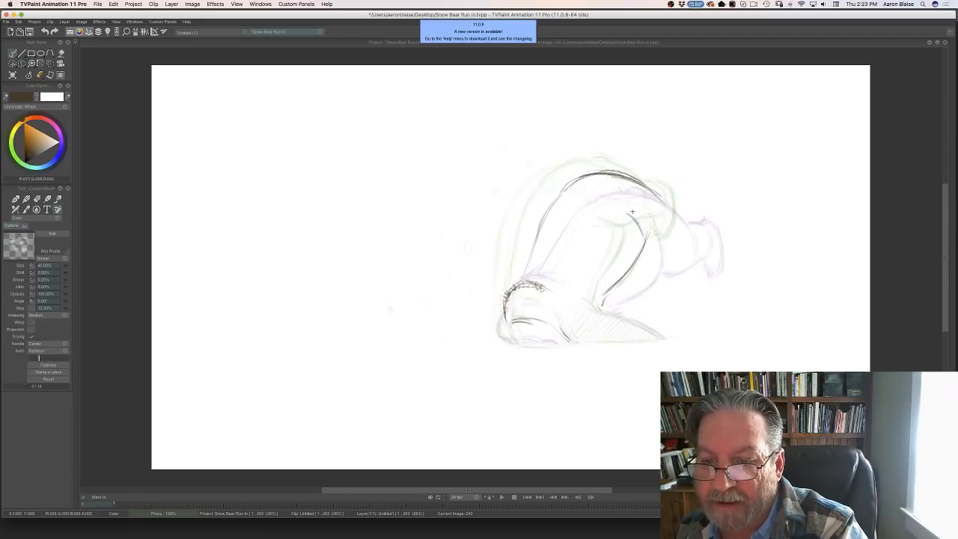
- Draw the chest curve over the top of the belly line, flipping against the previous drawing to check the motion
drag(632, 211, 642, 244)
key(Left)
key(Right)
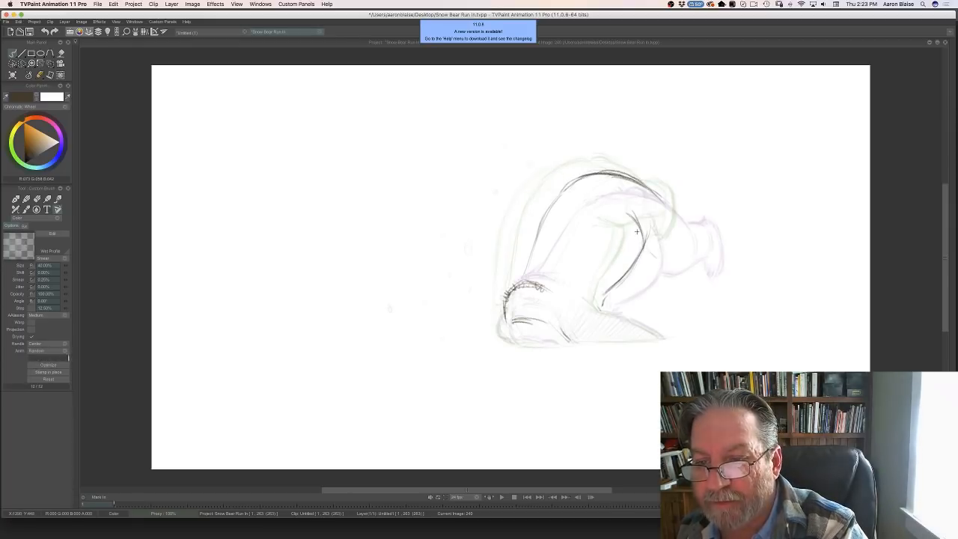
key(Left)
key(Right)
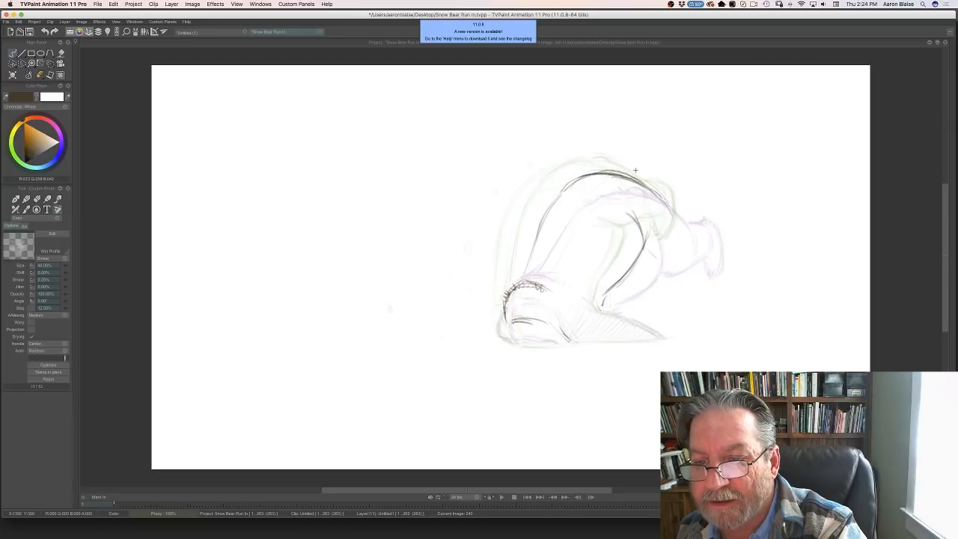
key(Left)
key(Right)
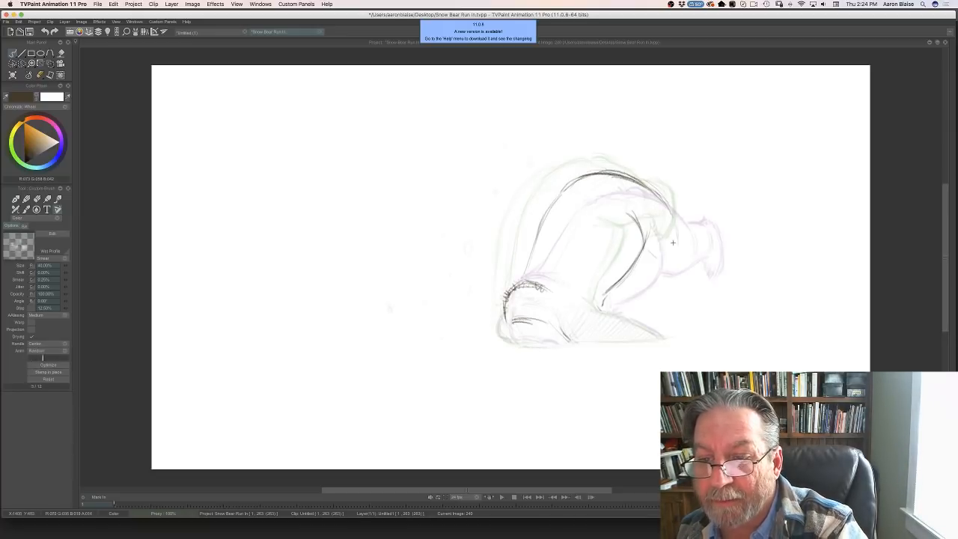
- Draw the inner and outer contours of the forelimb hanging beyond the shoulder on image 240, flipping to check the spacing
key(Left)
key(Right)
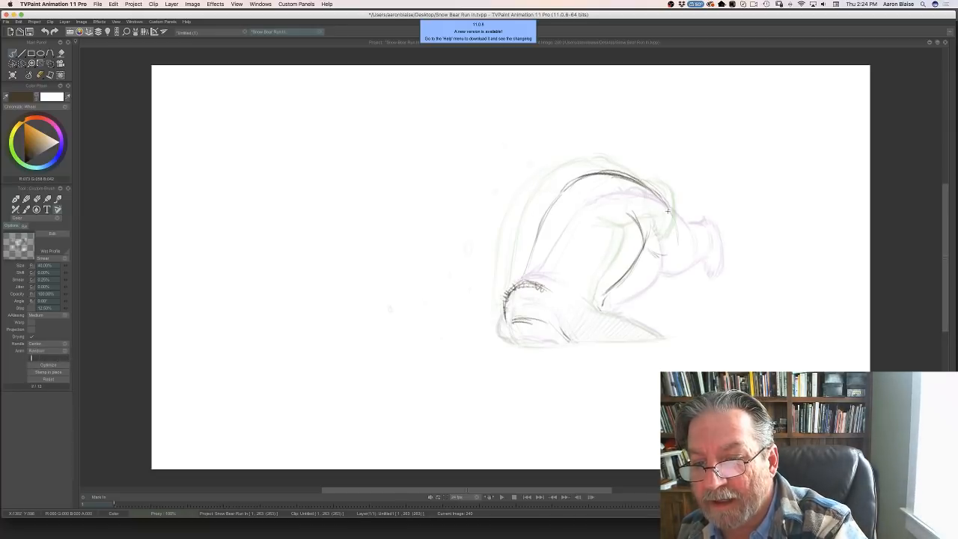
key(Left)
key(Right)
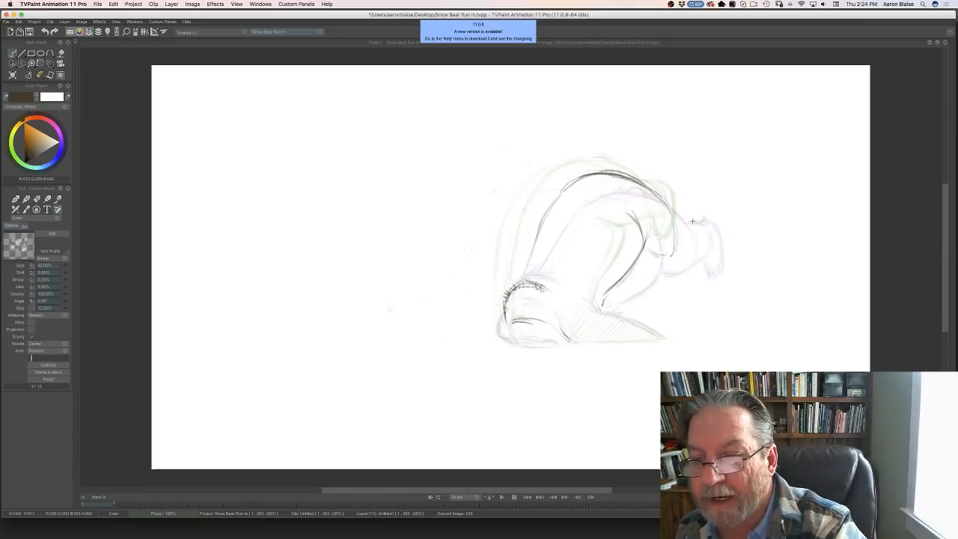
drag(692, 214, 701, 258)
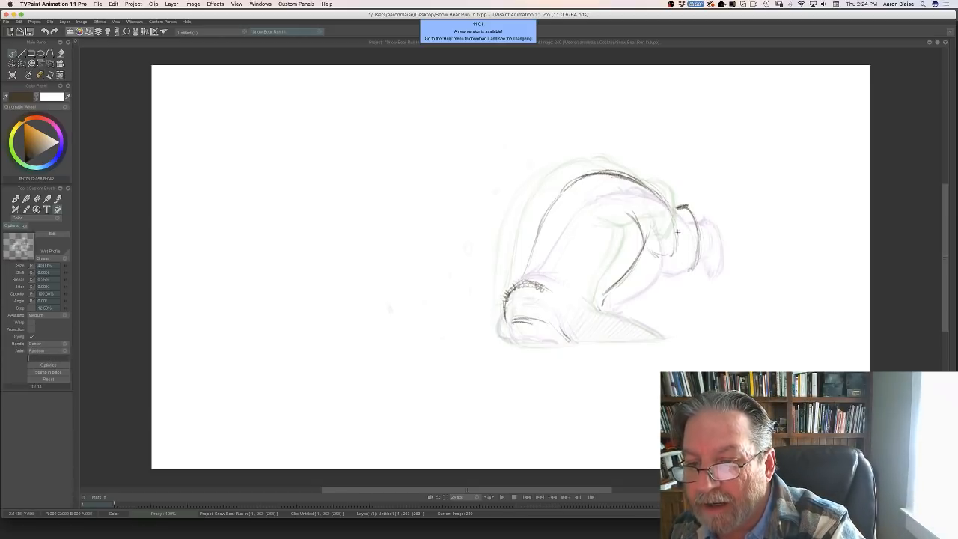
mouse_move(682, 219)
mouse_down()
mouse_move(690, 241)
mouse_move(674, 210)
mouse_up()
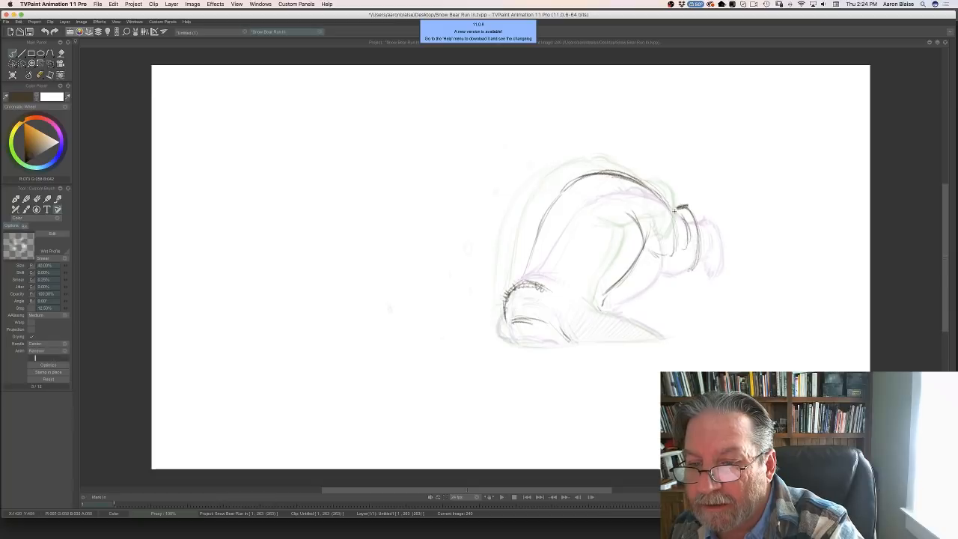
- Draw the curved underside joining the chest to the hanging forelimb and add short marks at the paw, flipping against the previous drawing
key(Left)
key(Right)
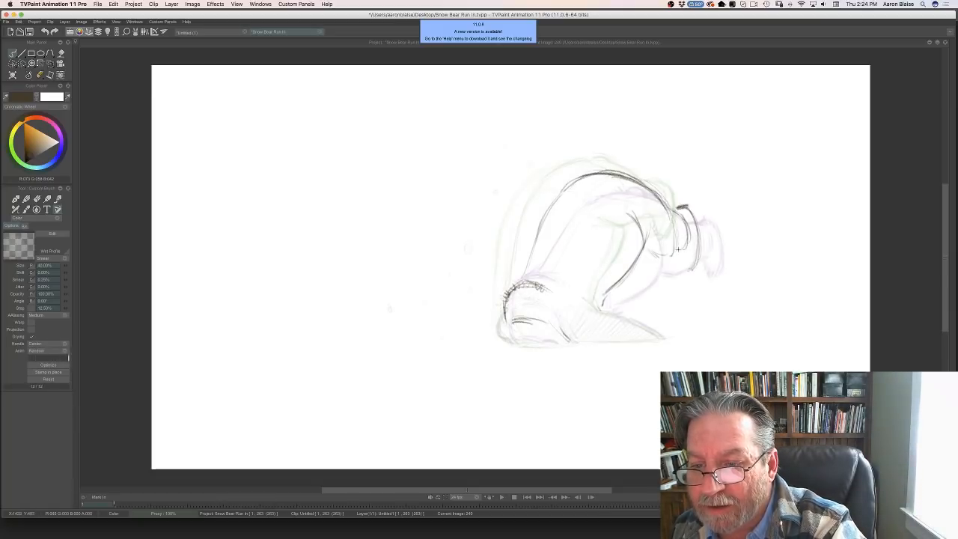
key(Left)
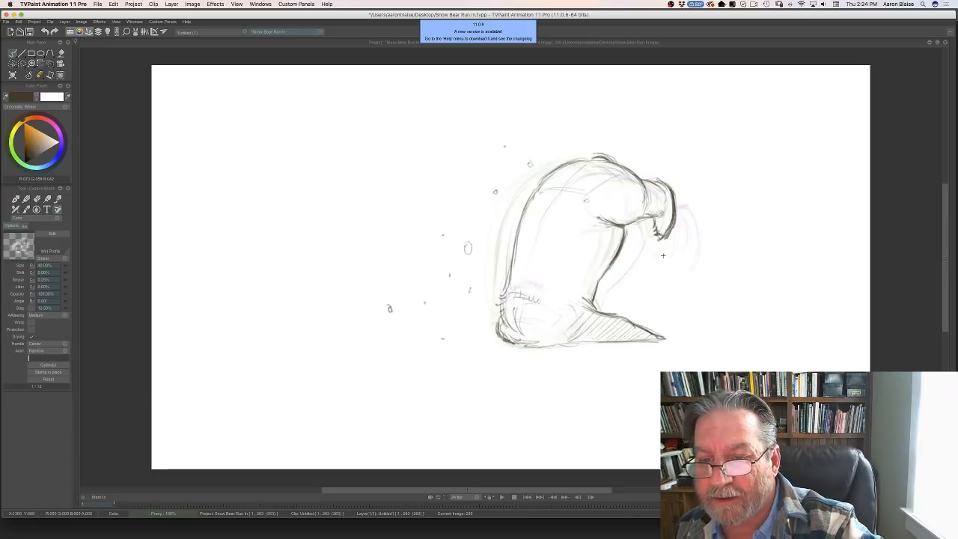
key(Right)
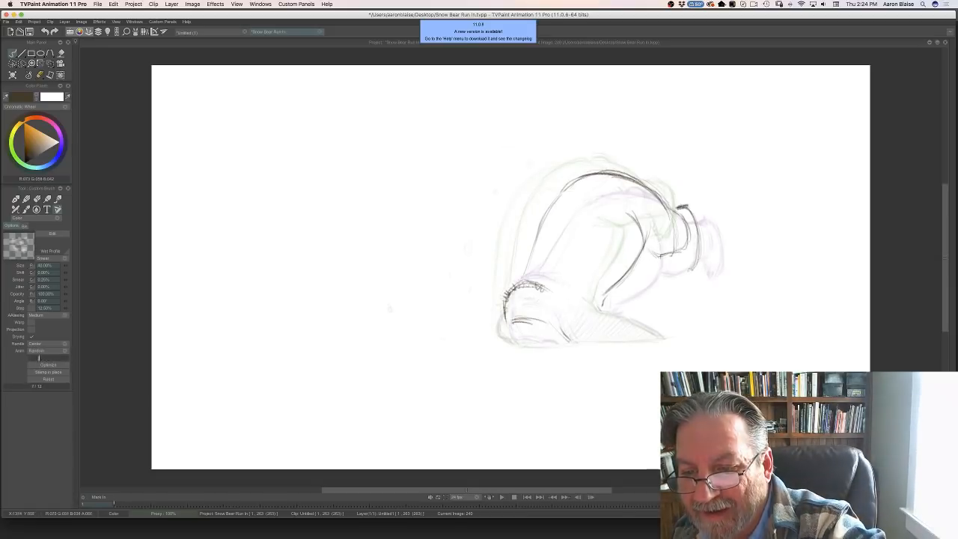
mouse_move(648, 250)
mouse_down()
mouse_move(682, 247)
mouse_move(682, 274)
mouse_up()
key(Left)
key(Right)
key(Left)
key(Right)
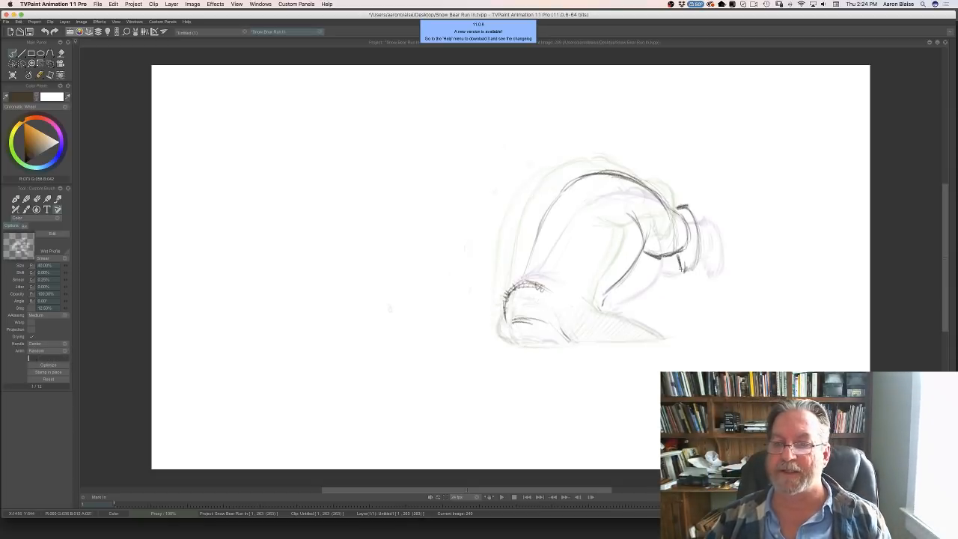
- Reinforce the line over the upper back near the shoulder, flipping repeatedly against the previous drawing to check the bend
key(Left)
key(Right)
key(Left)
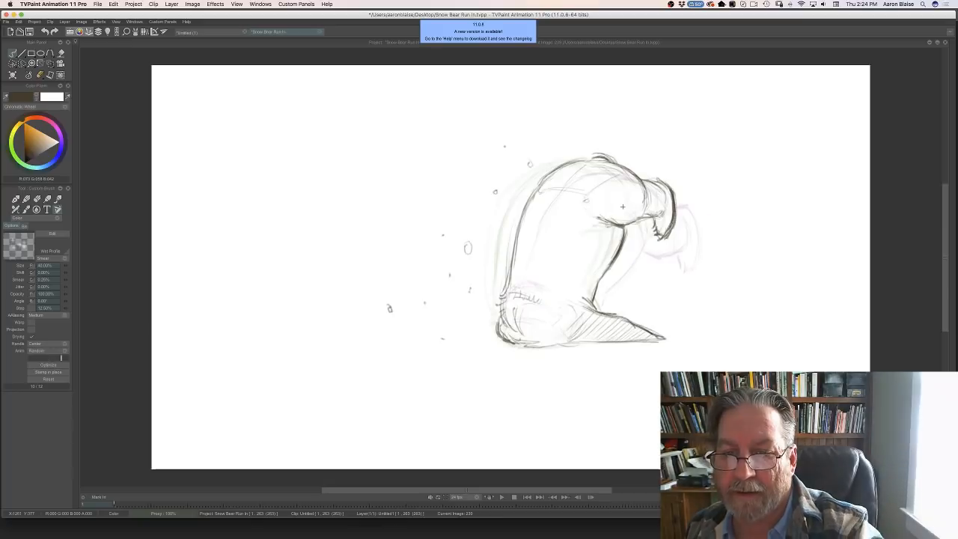
key(Right)
key(Left)
key(Right)
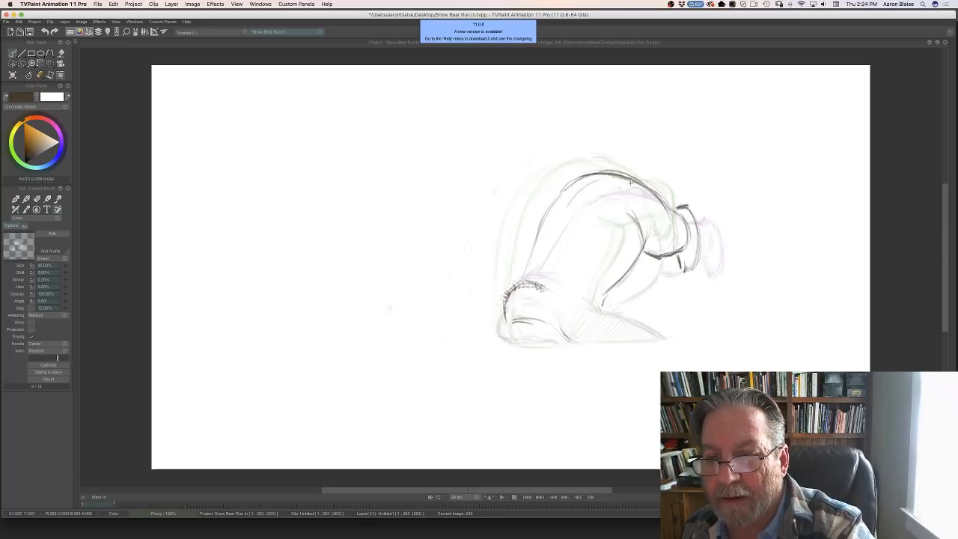
key(Left)
key(Right)
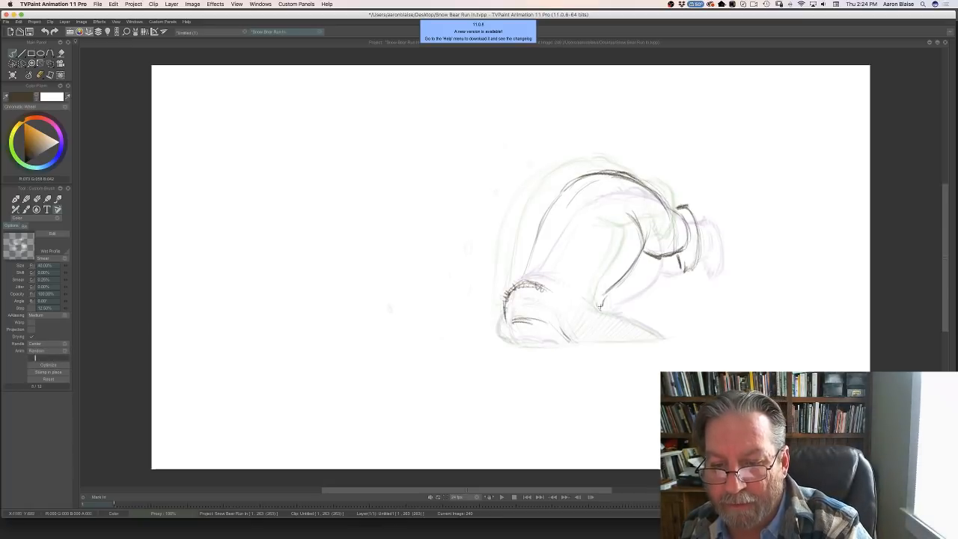
- Draw the top contour of the outstretched leg from the belly to its tip and the ground line beneath it
drag(602, 298, 596, 307)
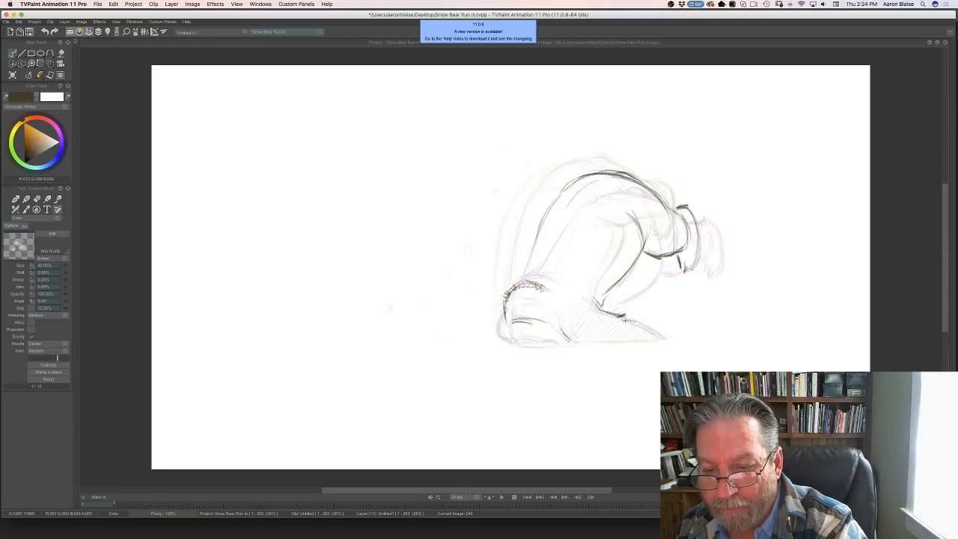
drag(620, 320, 636, 324)
key(Left)
key(Right)
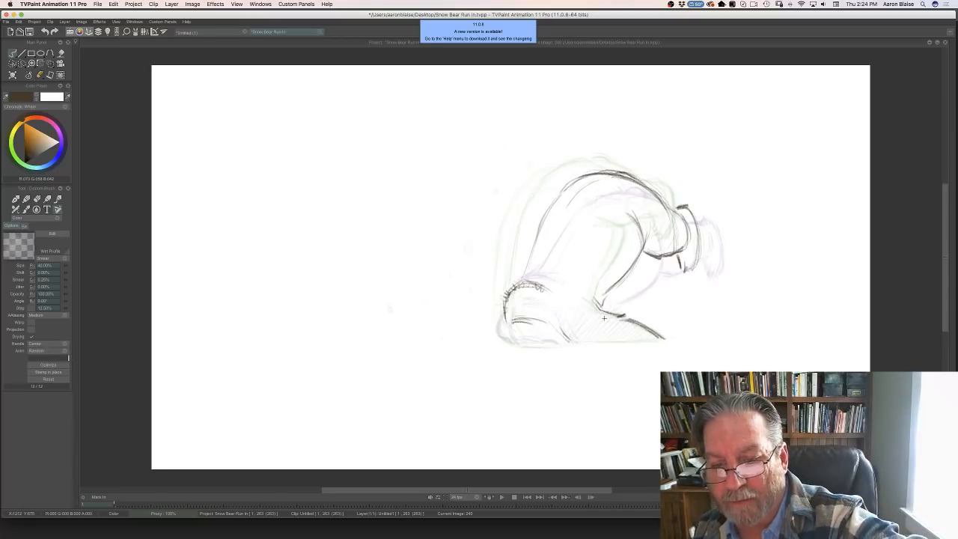
key(Left)
key(Right)
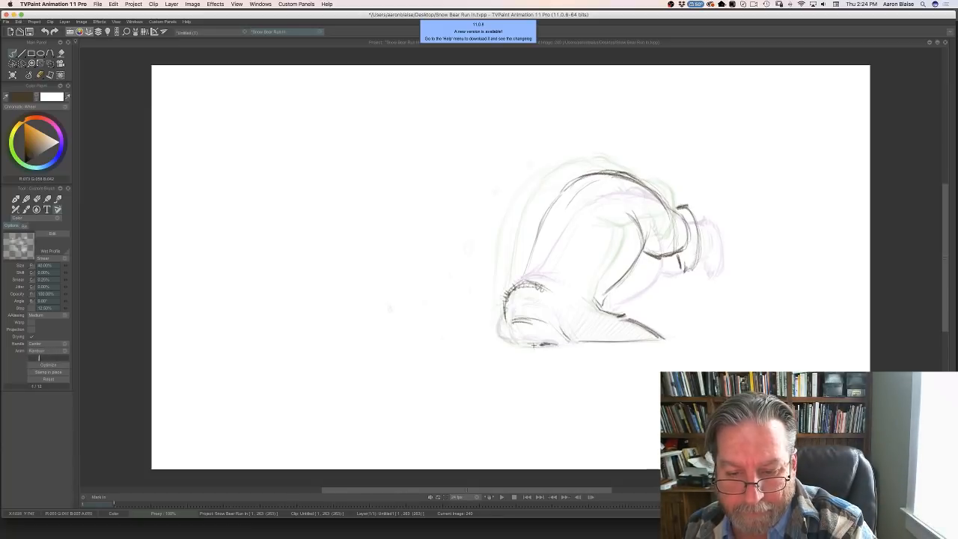
- Close the rounded base of the rump down to the ground on image 240, flipping to compare it with the previous drawing
drag(505, 323, 515, 344)
key(Left)
key(Right)
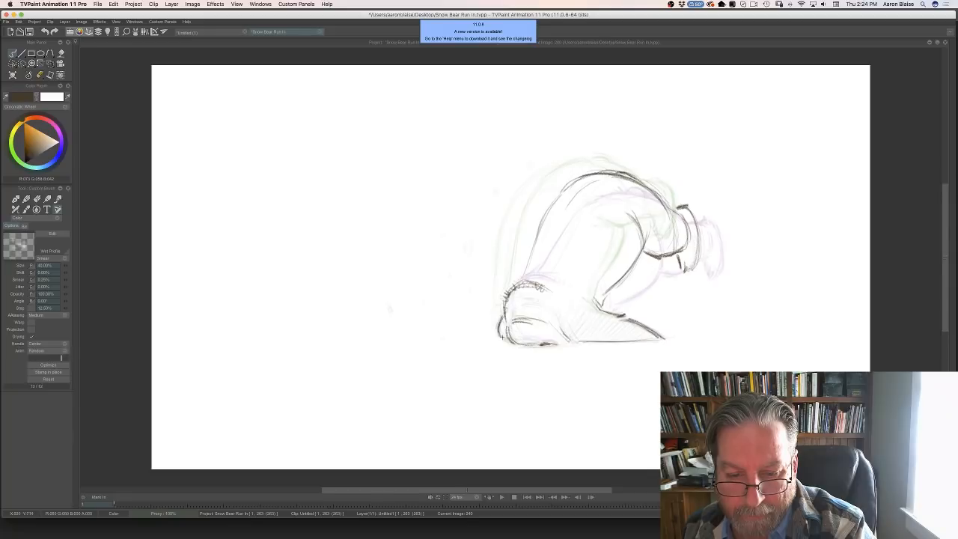
key(Left)
key(Right)
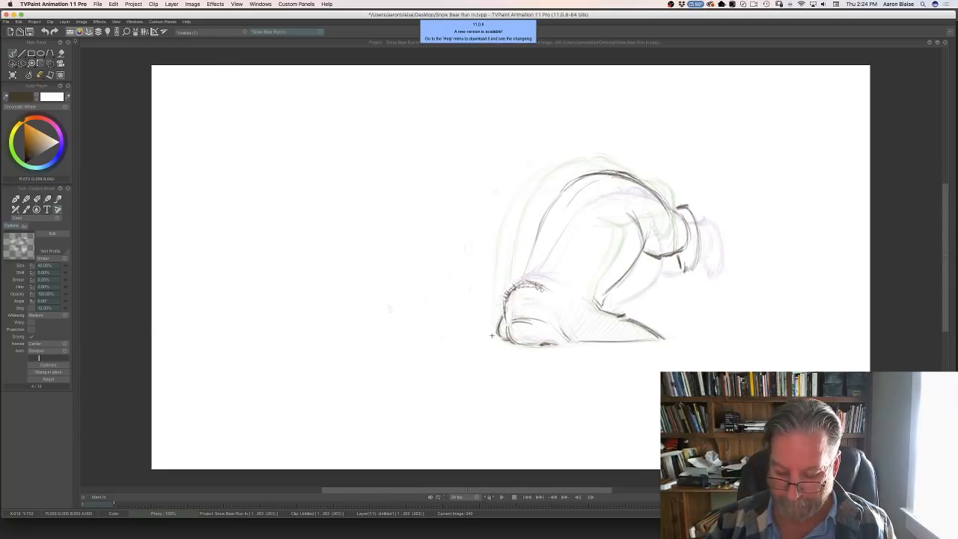
- Show the timeline and scrub through the fall and forward-bend drawings to review the motion
key(Tab)
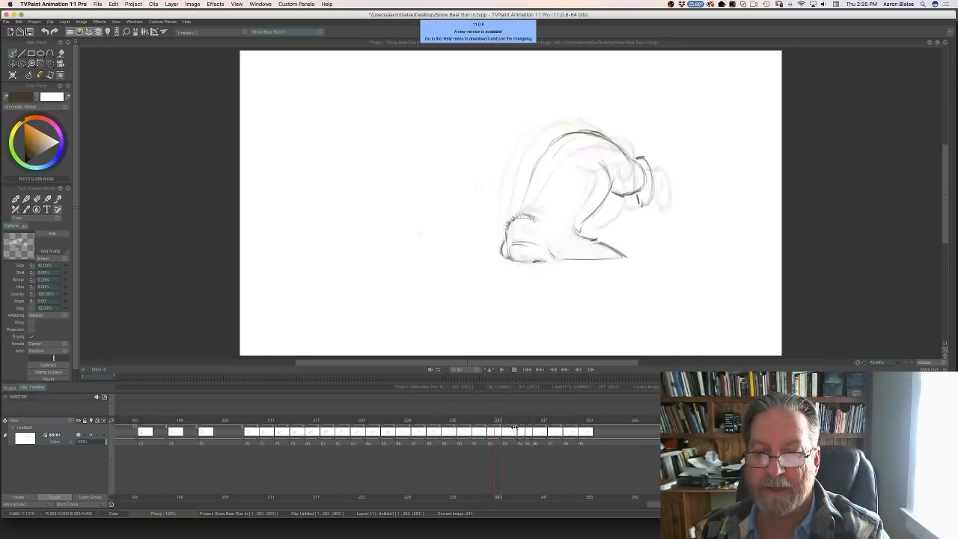
click(357, 430)
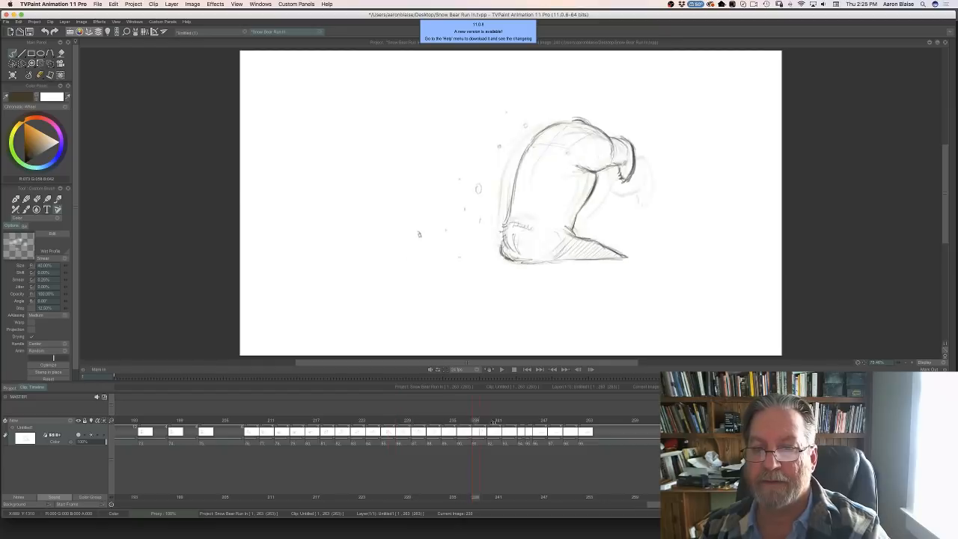
drag(376, 431, 436, 419)
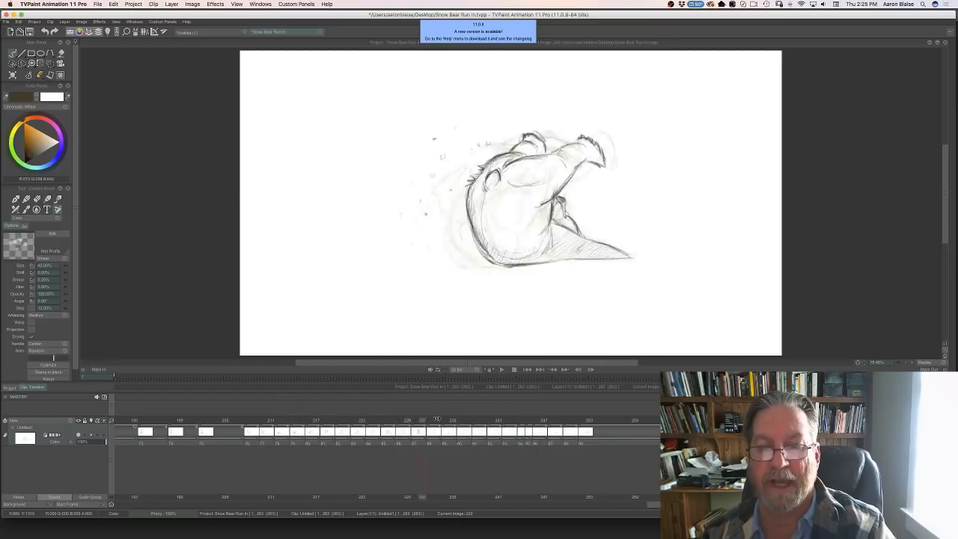
drag(323, 420, 452, 420)
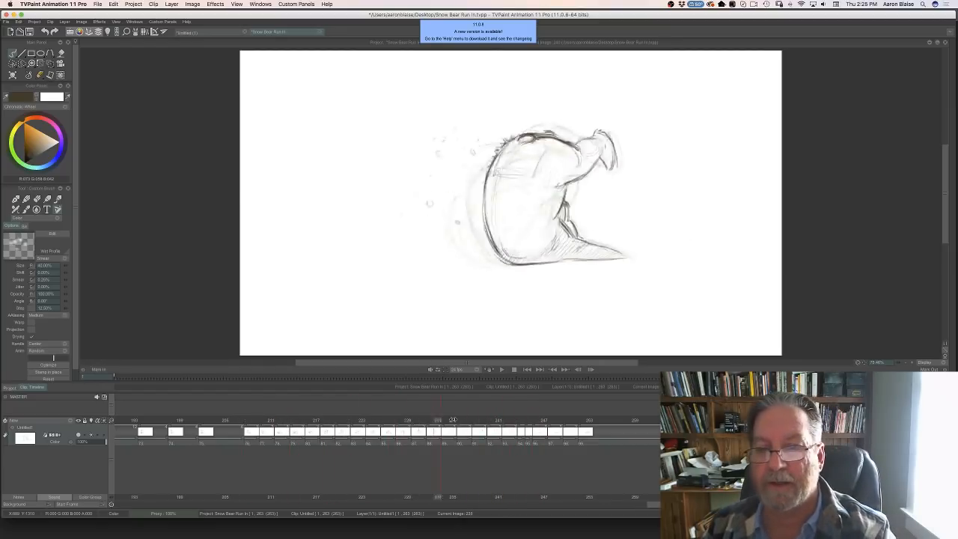
drag(255, 427, 464, 413)
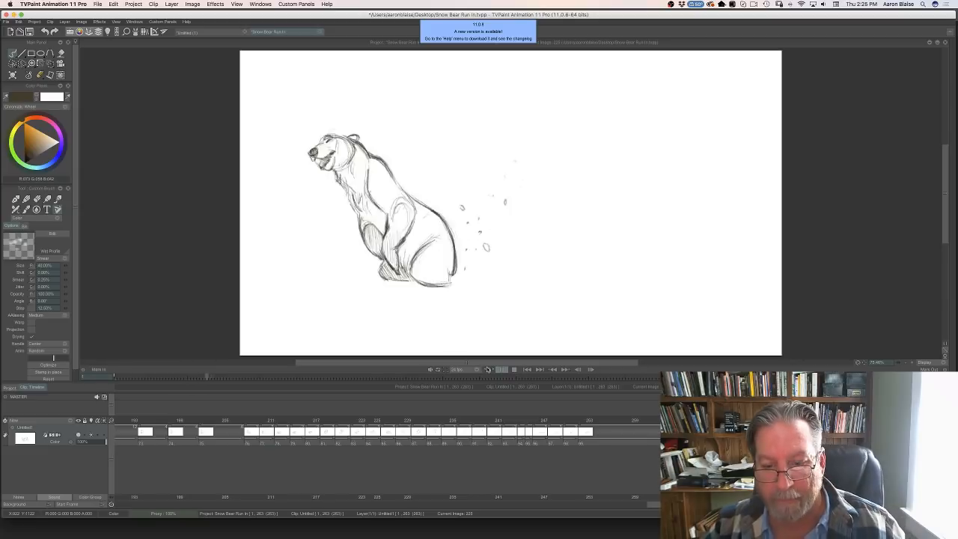
- Stop the preview, hide the timeline and replay the bear animation over the larger canvas view
click(513, 370)
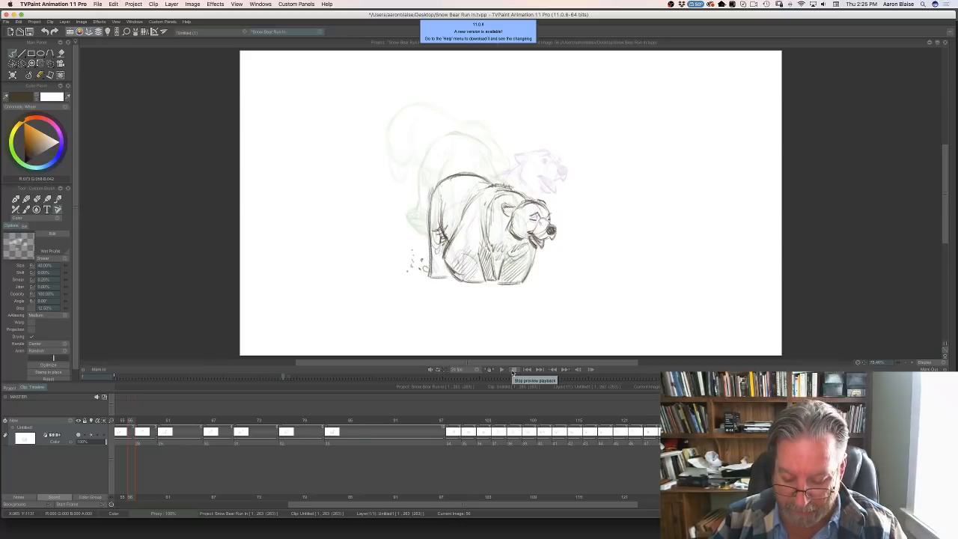
key(Tab)
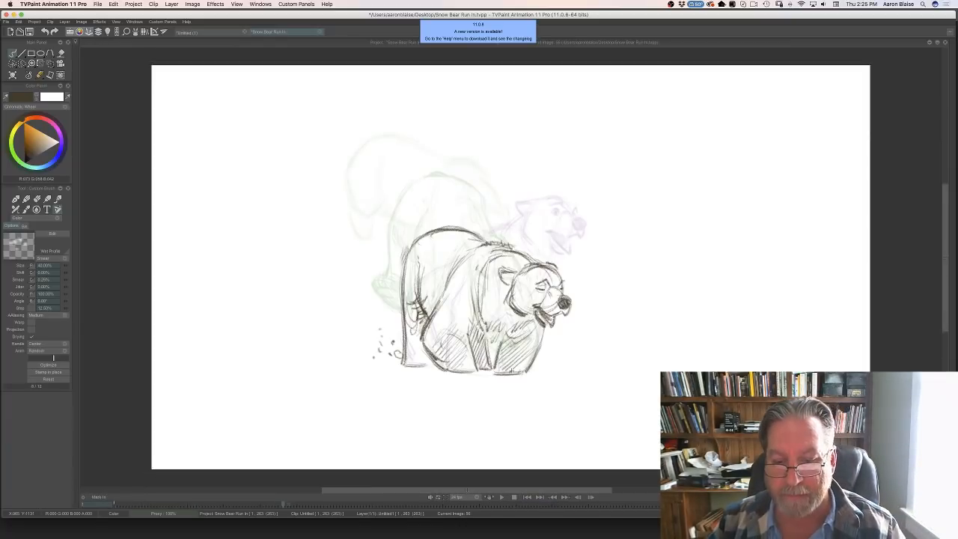
click(499, 502)
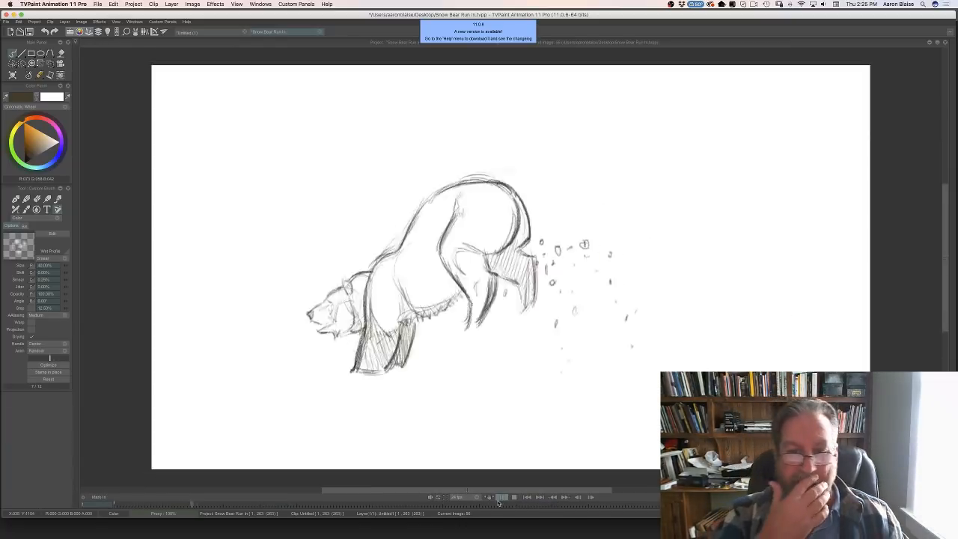